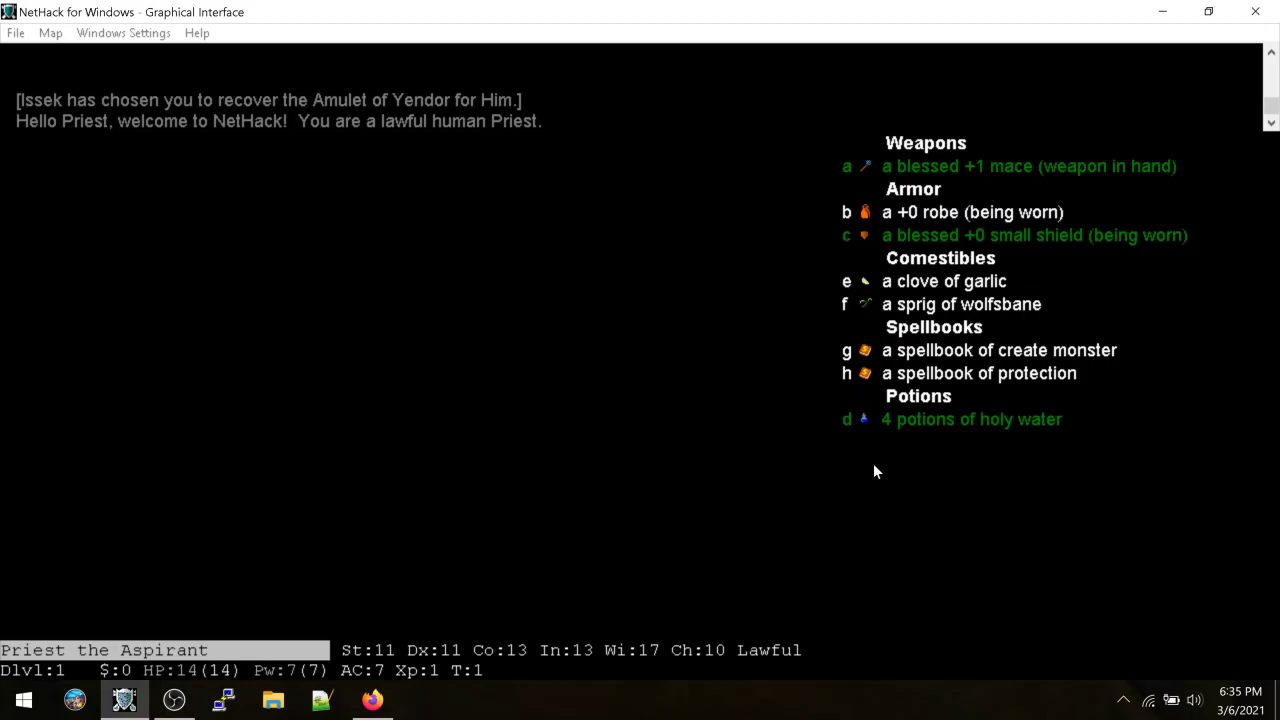
Check the lawful human Priest's inventory twice and the known spell list, then return to the map
key("Escape")
key("i")
key("Escape")
key("Z")
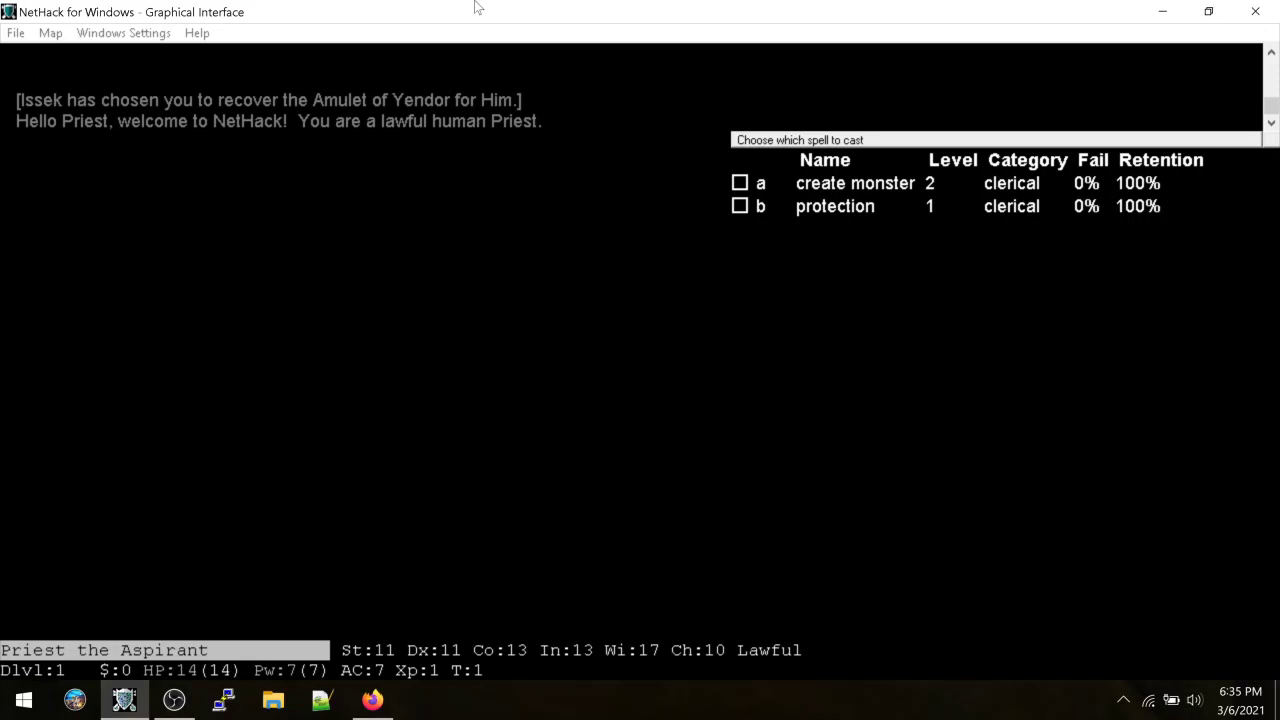
key("Escape")
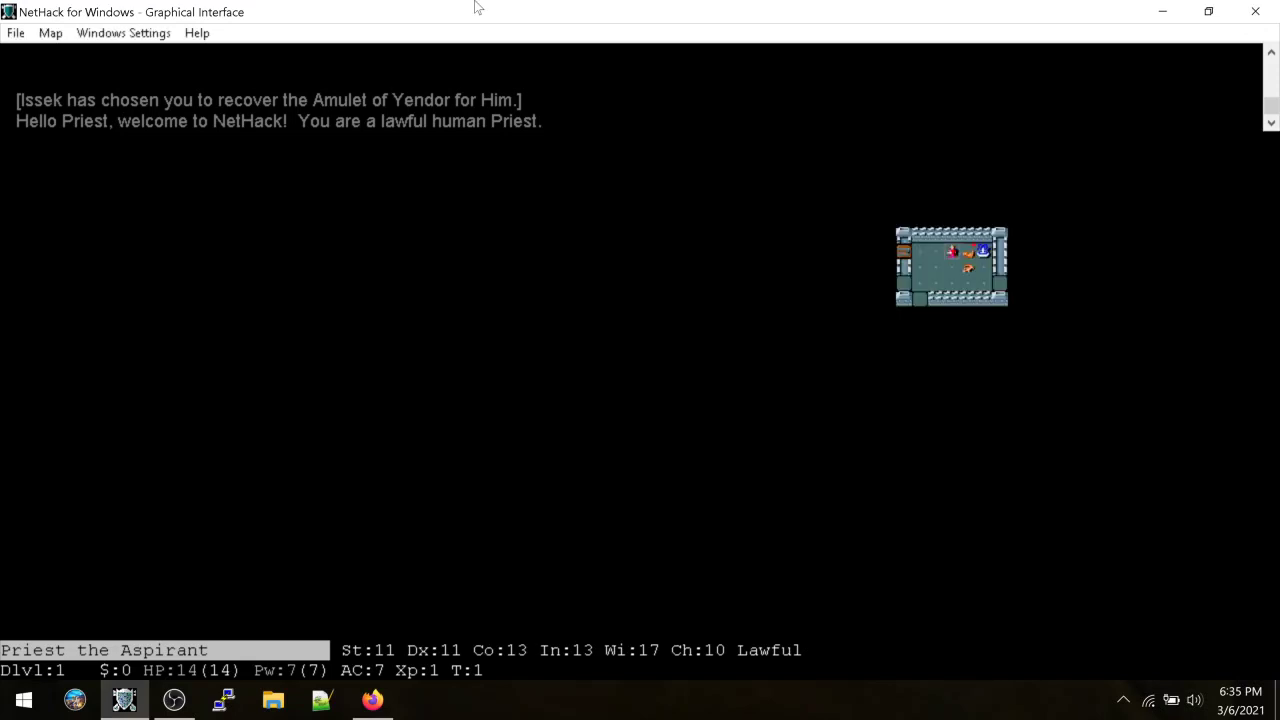
key("i")
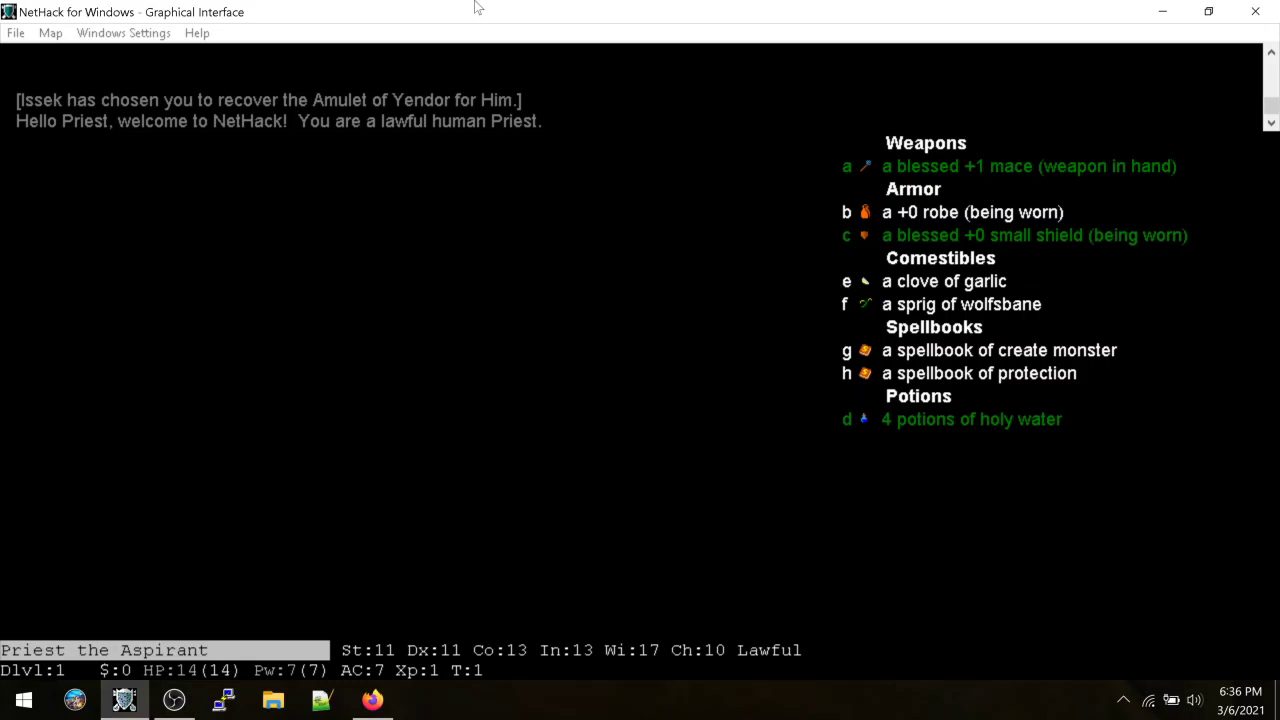
key("Escape")
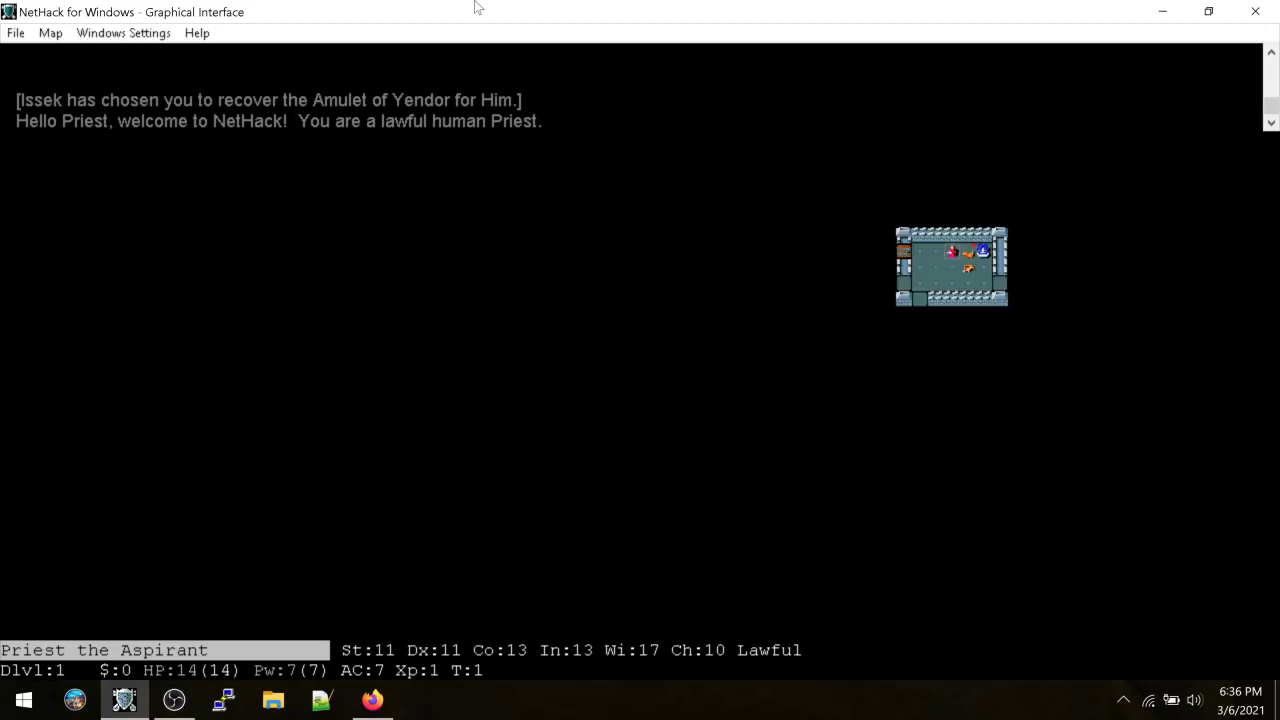
Walk onto the fountain in the starting room and drink from it
key("h")
key("h")
key("l")
key("l")
key("l")
key("l")
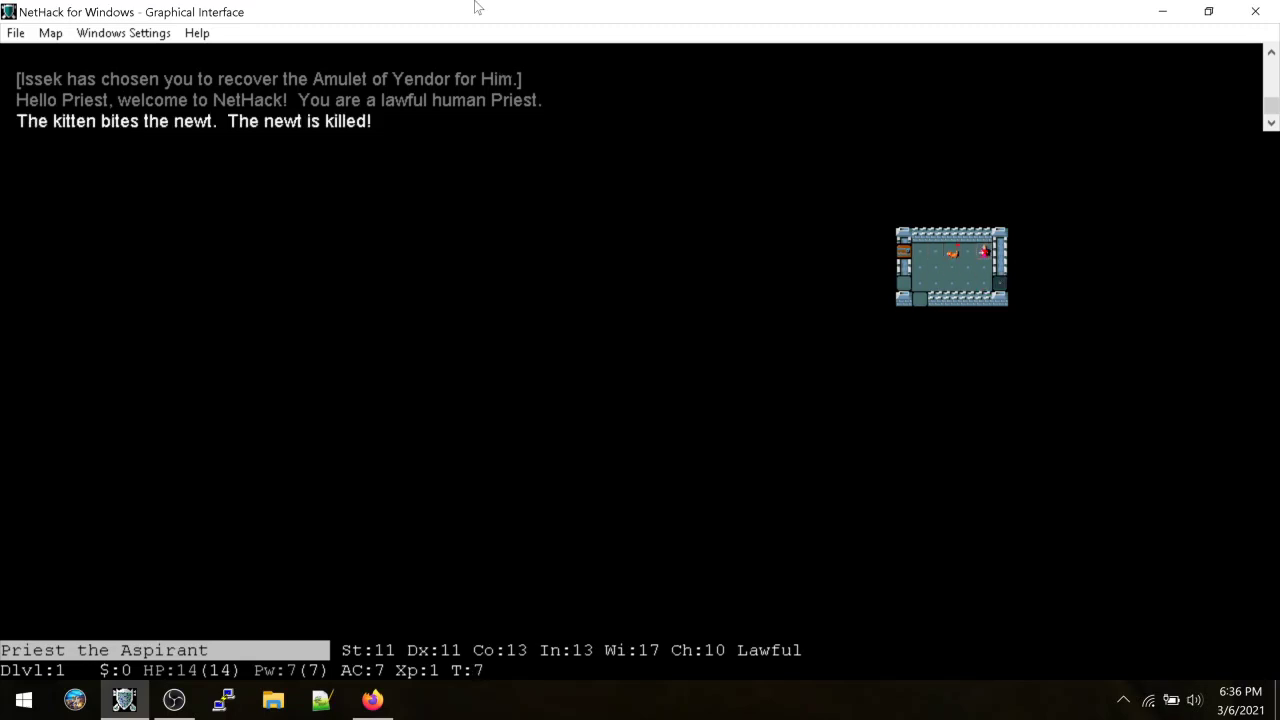
key("q")
key("y")
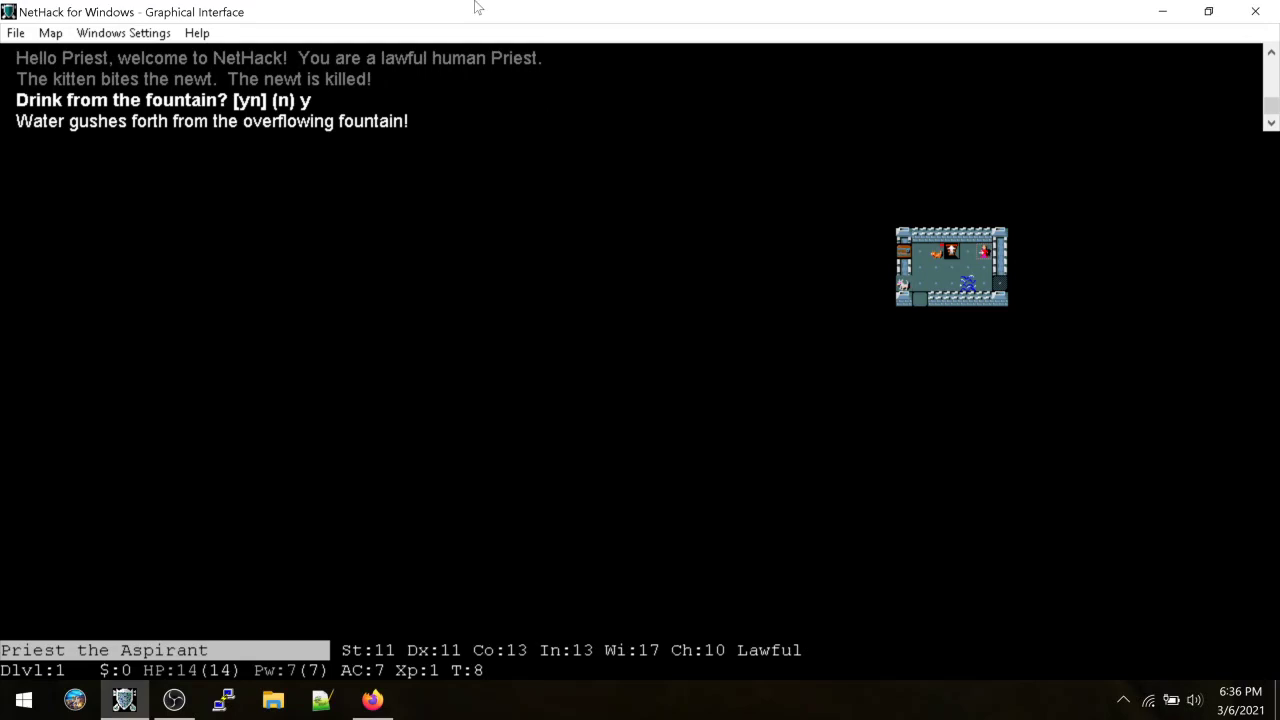
Head east out of the first room along the corridor
key("b")
key("l")
key("l")
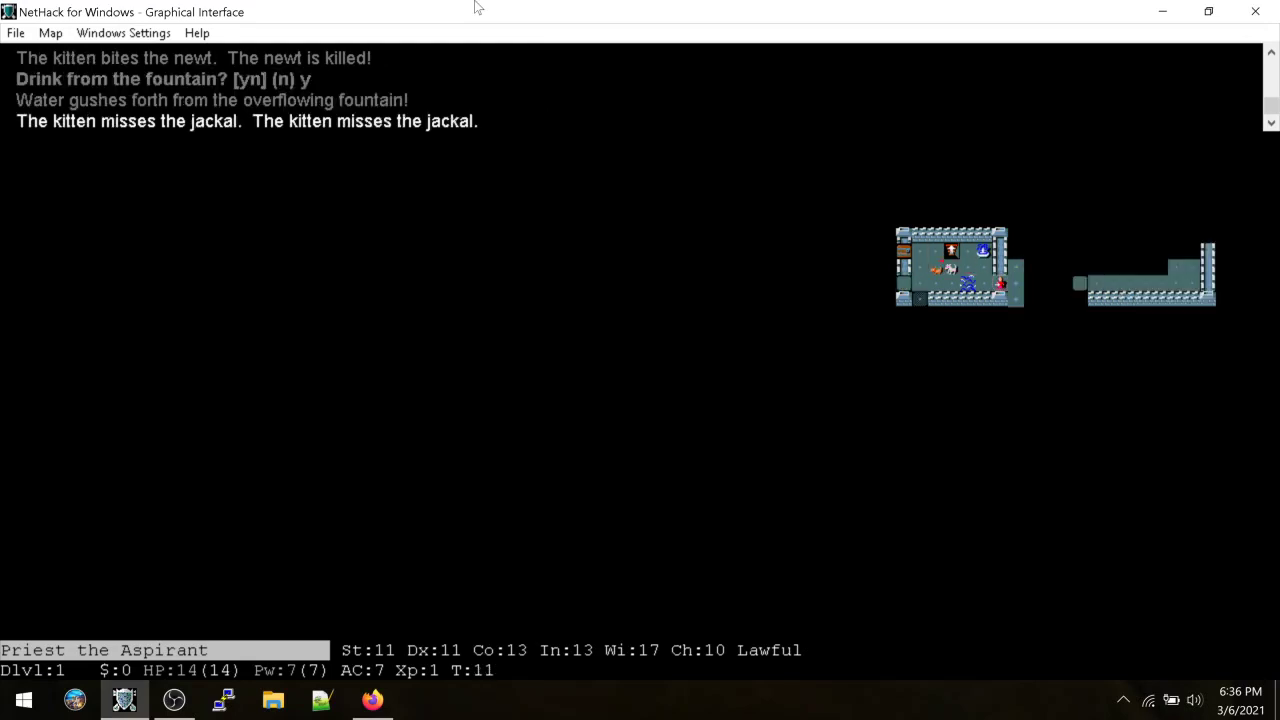
key("l")
key("l")
key("l")
key("l")
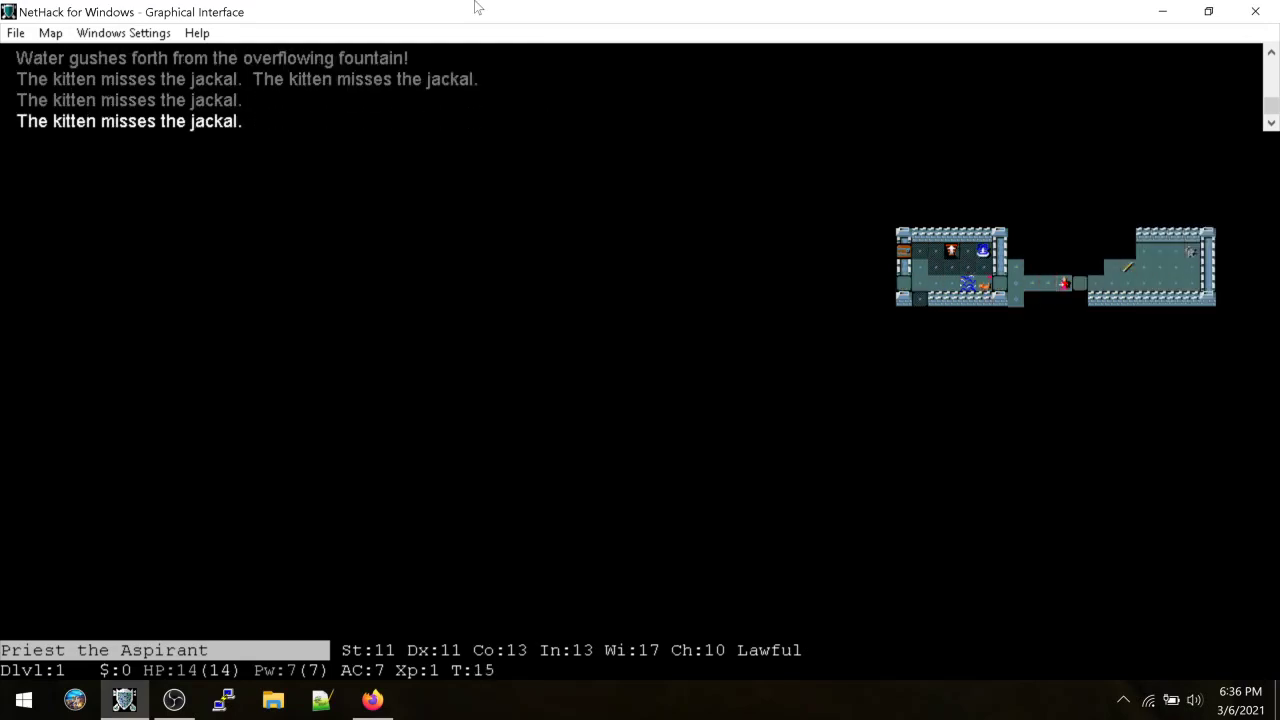
key("l")
key("l")
key("l")
key("l")
key("l")
key("l")
key("l")
key("l")
Kill the jackal in the east room and step onto the dropped brass wand
key("k")
key("l")
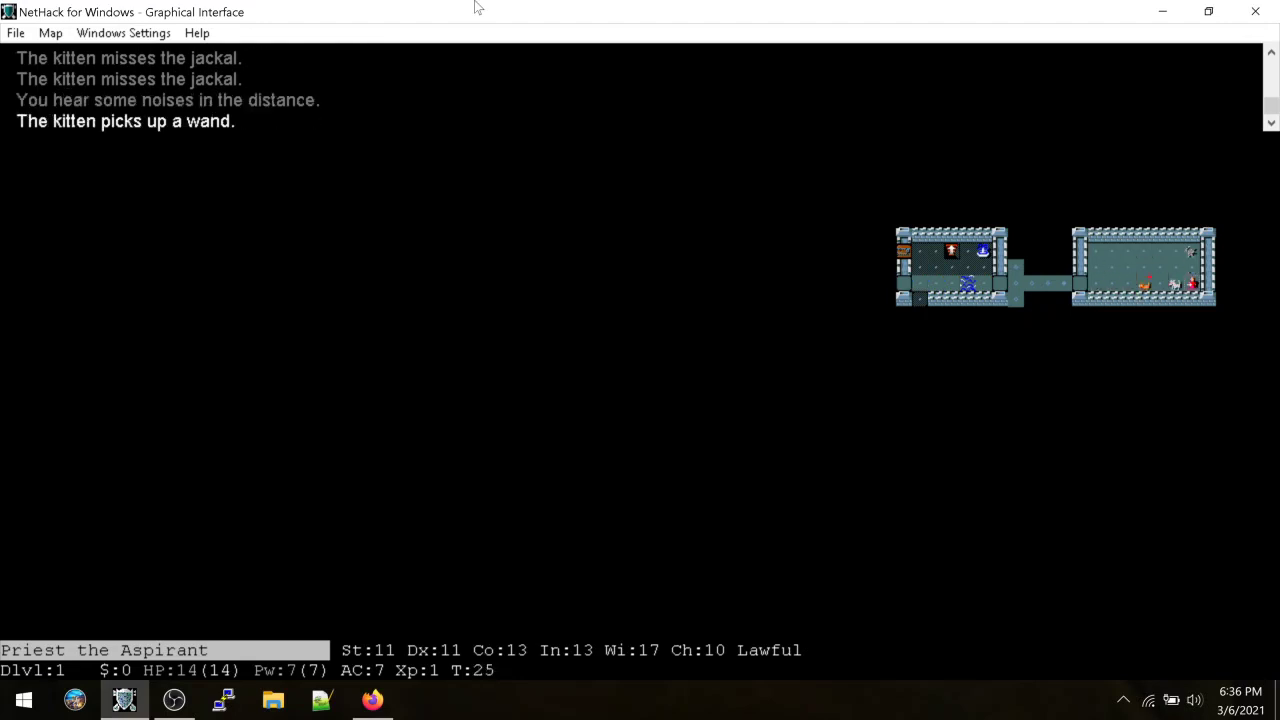
key("l")
key("l")
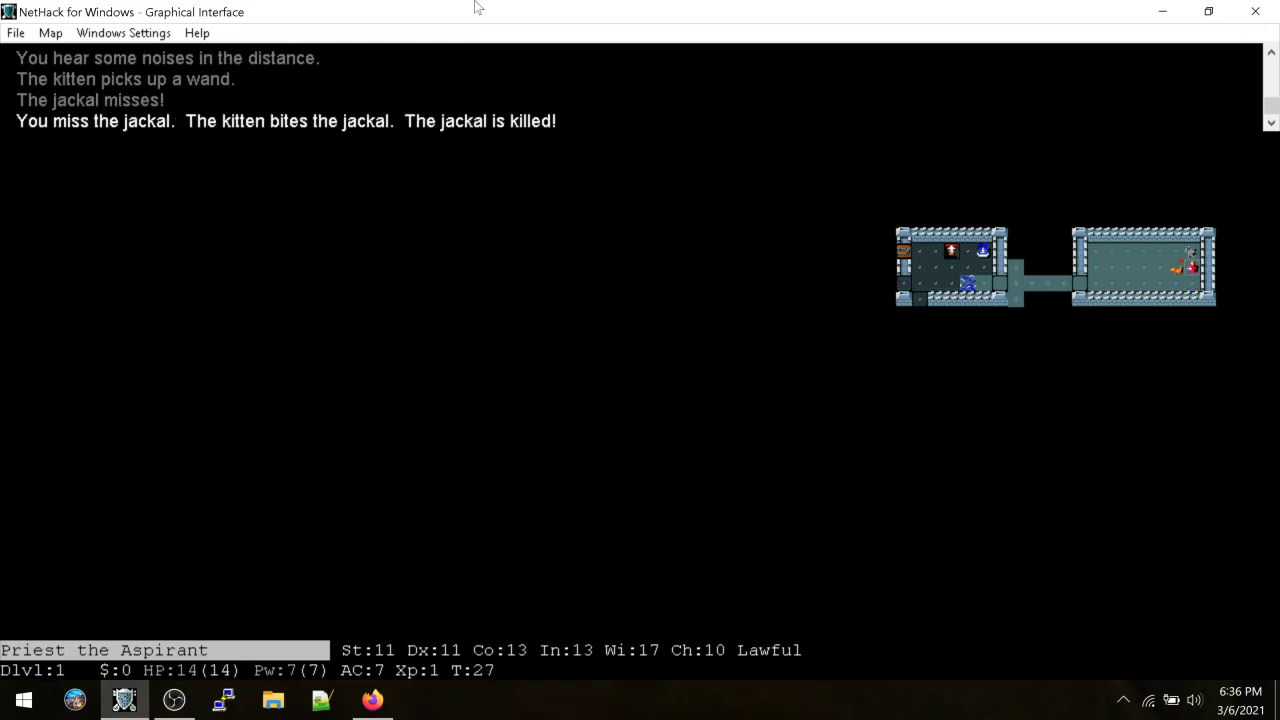
key("j")
key("j")
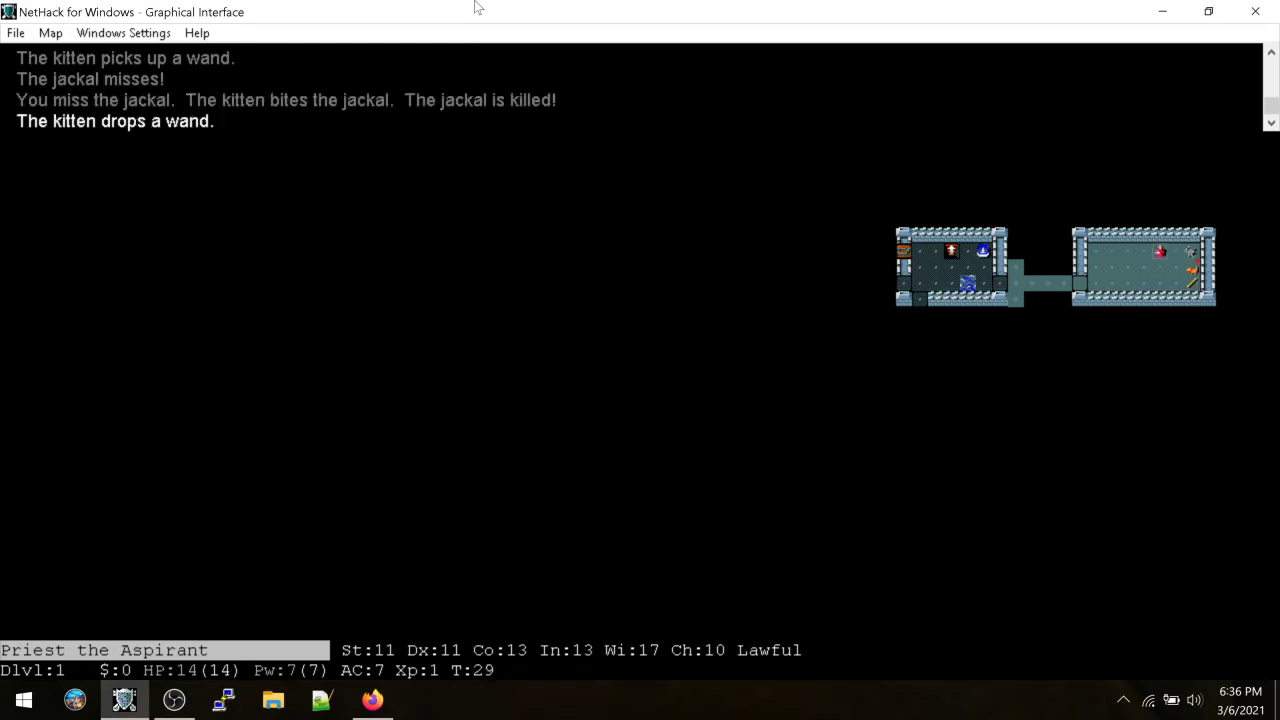
key("j")
key("j")
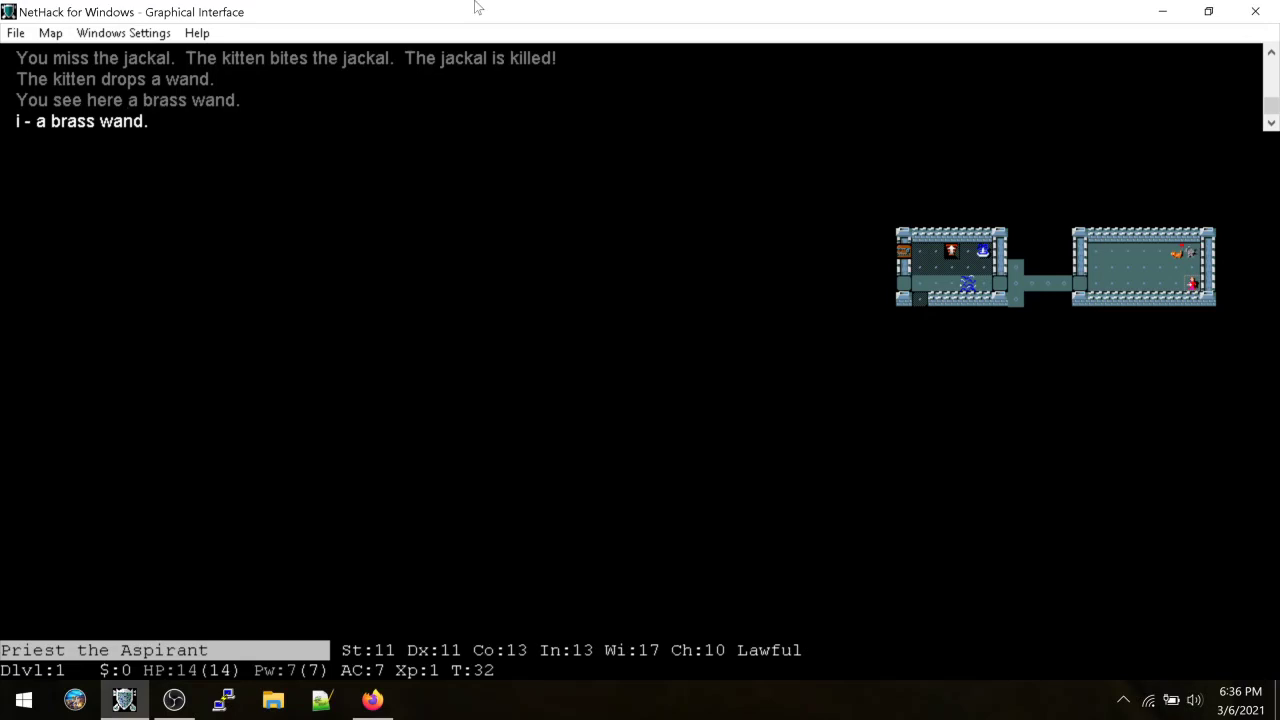
Try casting a spell, then confirm the brass wand is in the inventory
key("Z")
key("a")
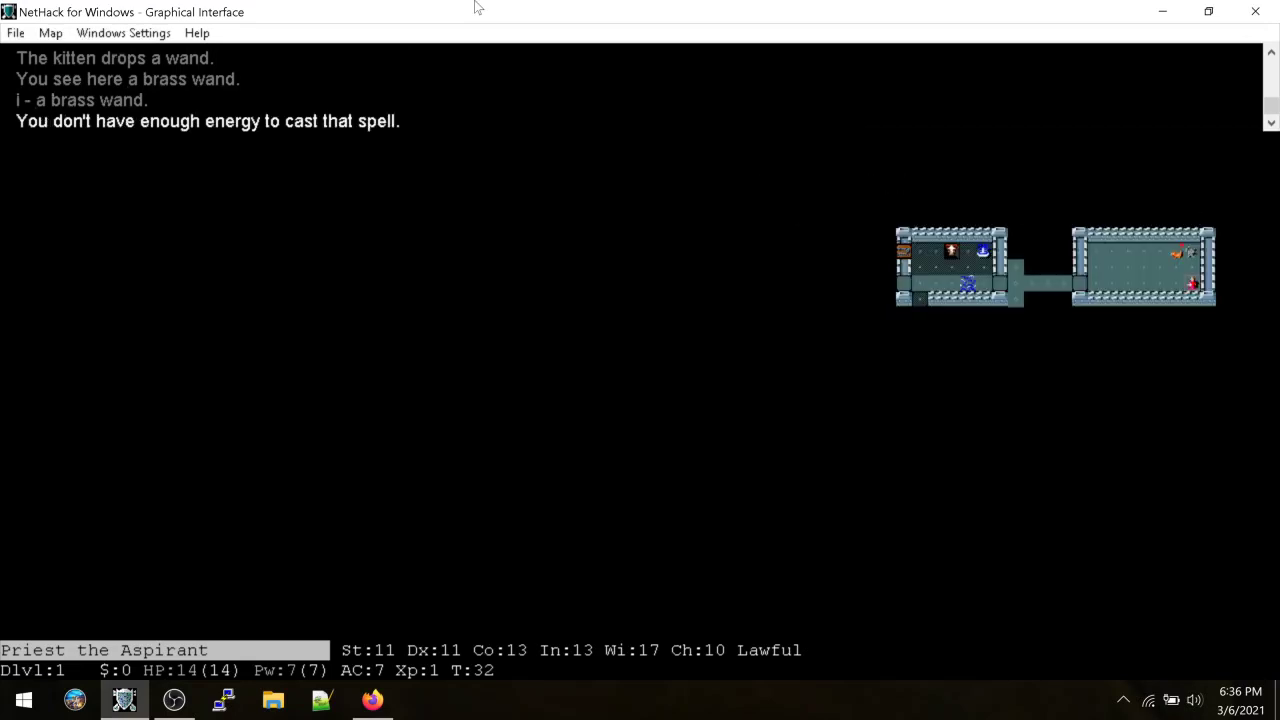
key("i")
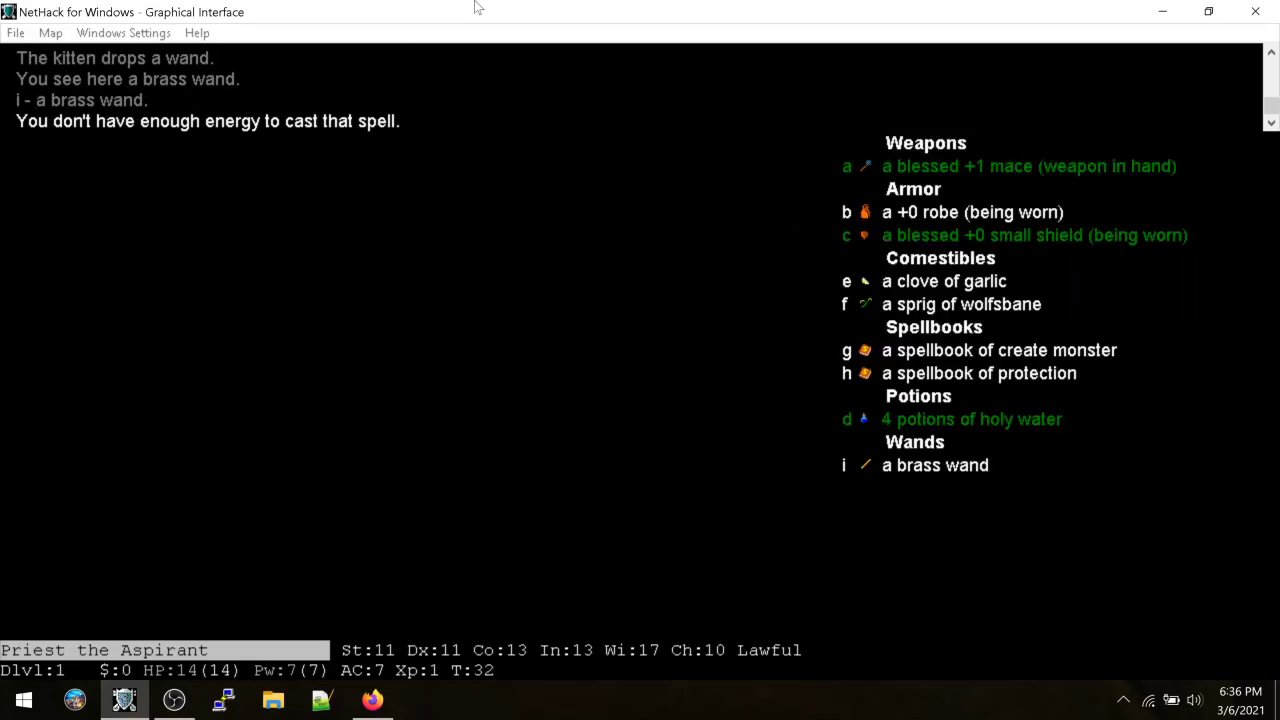
key("Escape")
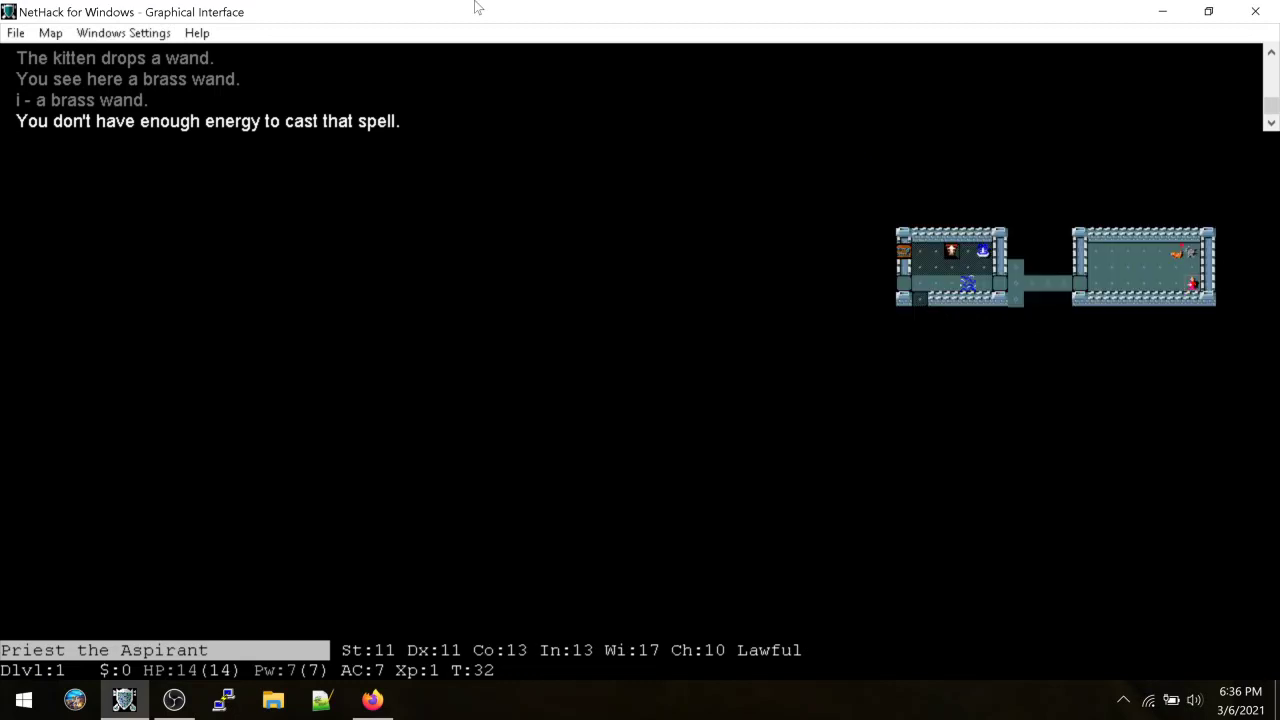
Move beside the goblin statue and write Elbereth in the dust with a fingertip
key("Up")
key("Up")
key("Left")
key("E")
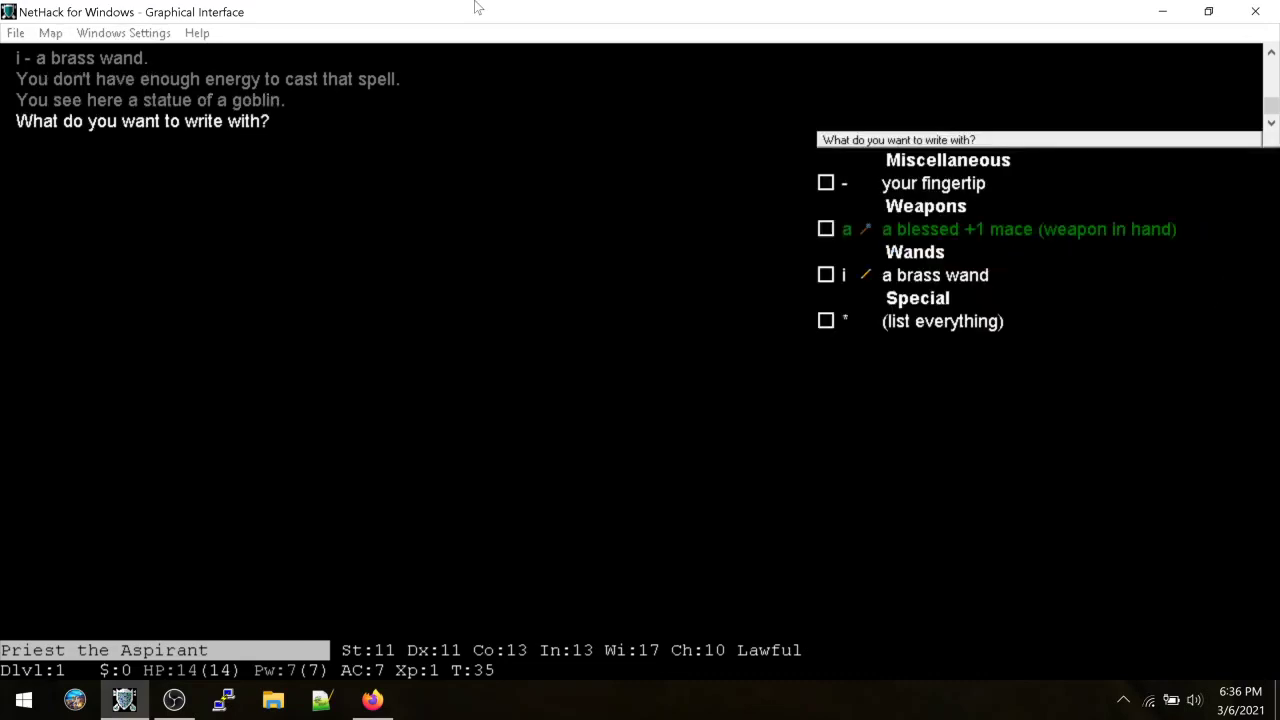
key("minus")
type("Elbereth")
key("Return")
Engrave-test the brass wand by adding "here" to Elbereth; it stays unidentified
key("E")
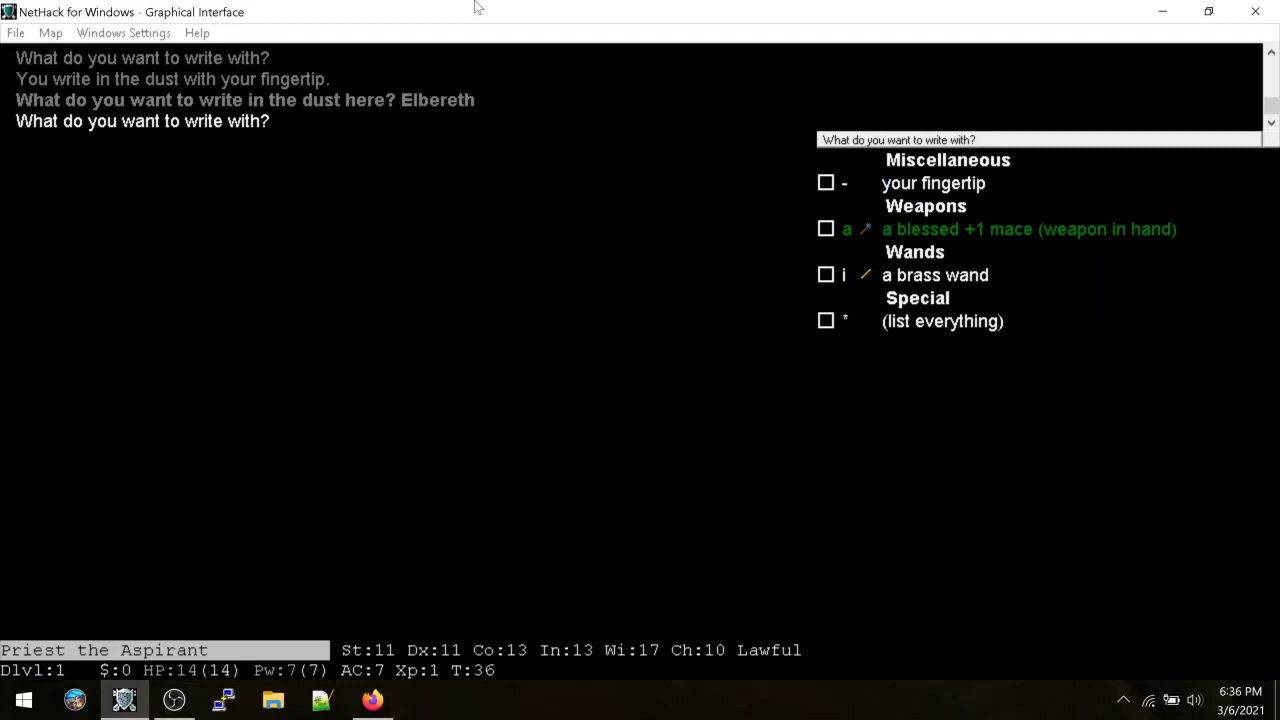
key("i")
key("y")
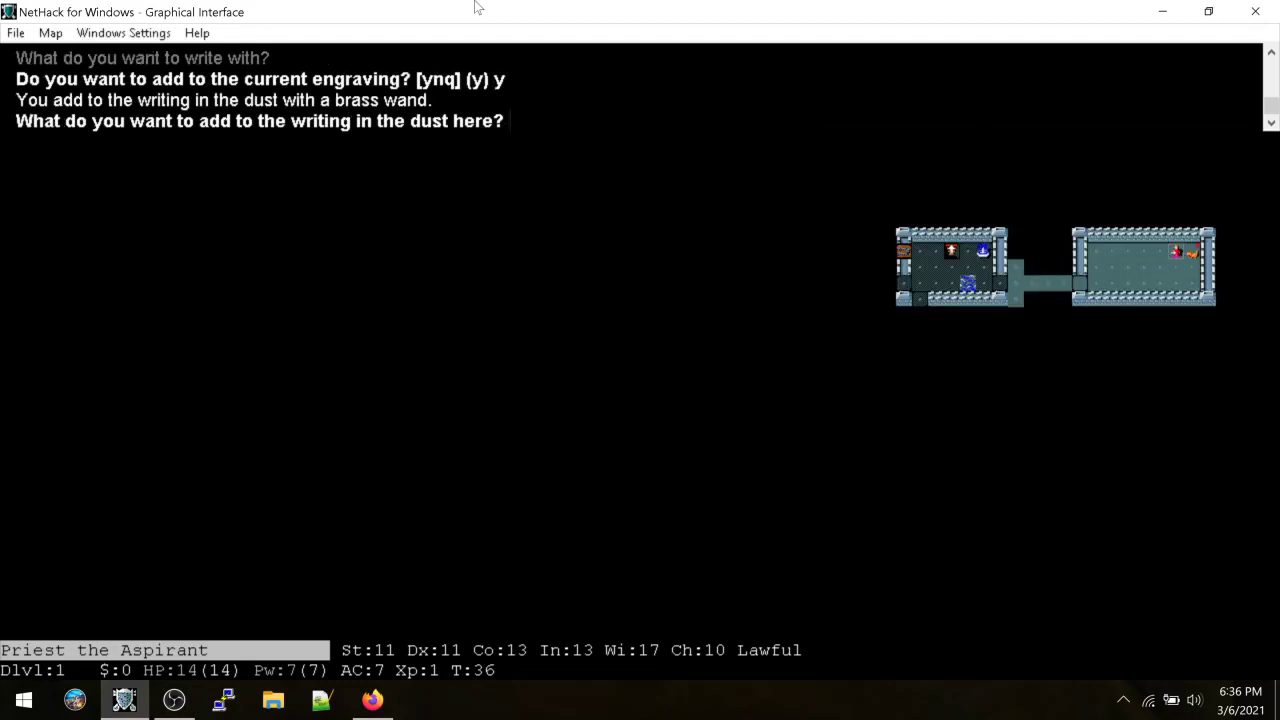
type("here")
key("Return")
key("i")
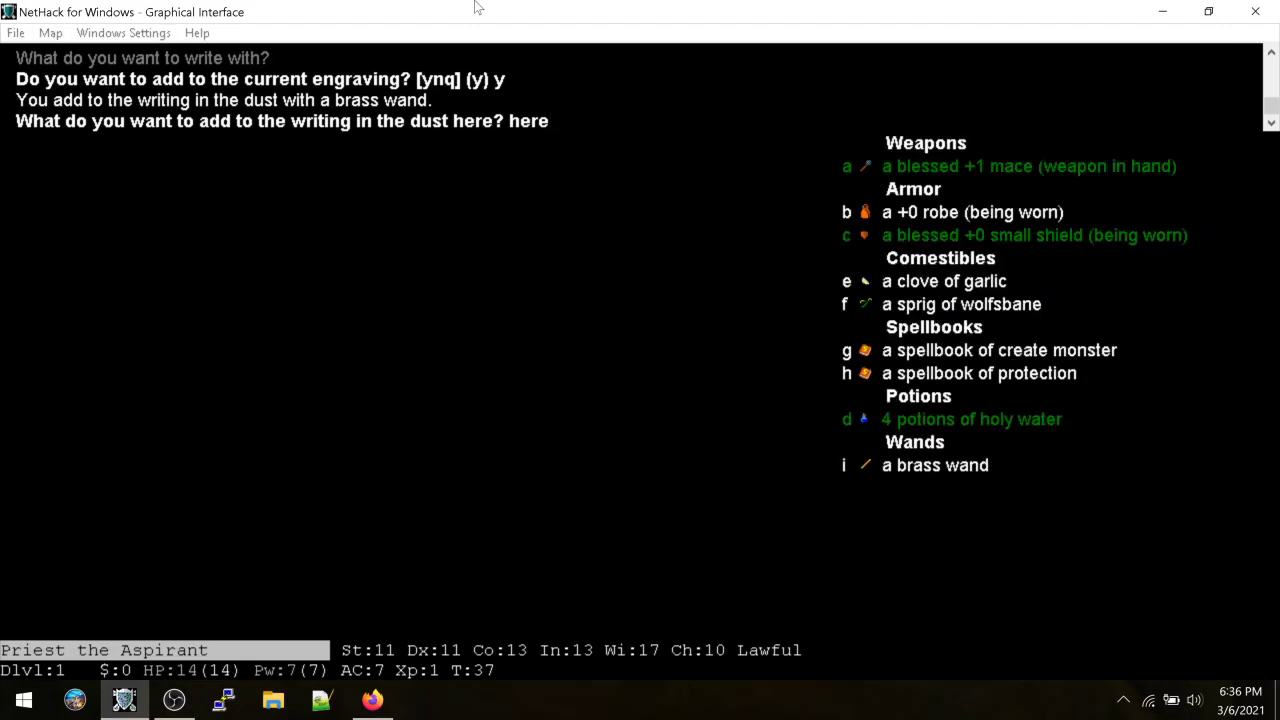
key("Escape")
key("l")
key("l")
key("l")
key("l")
key("l")
key("l")
Walk back west across the east room and corridor toward the first room
key("h")
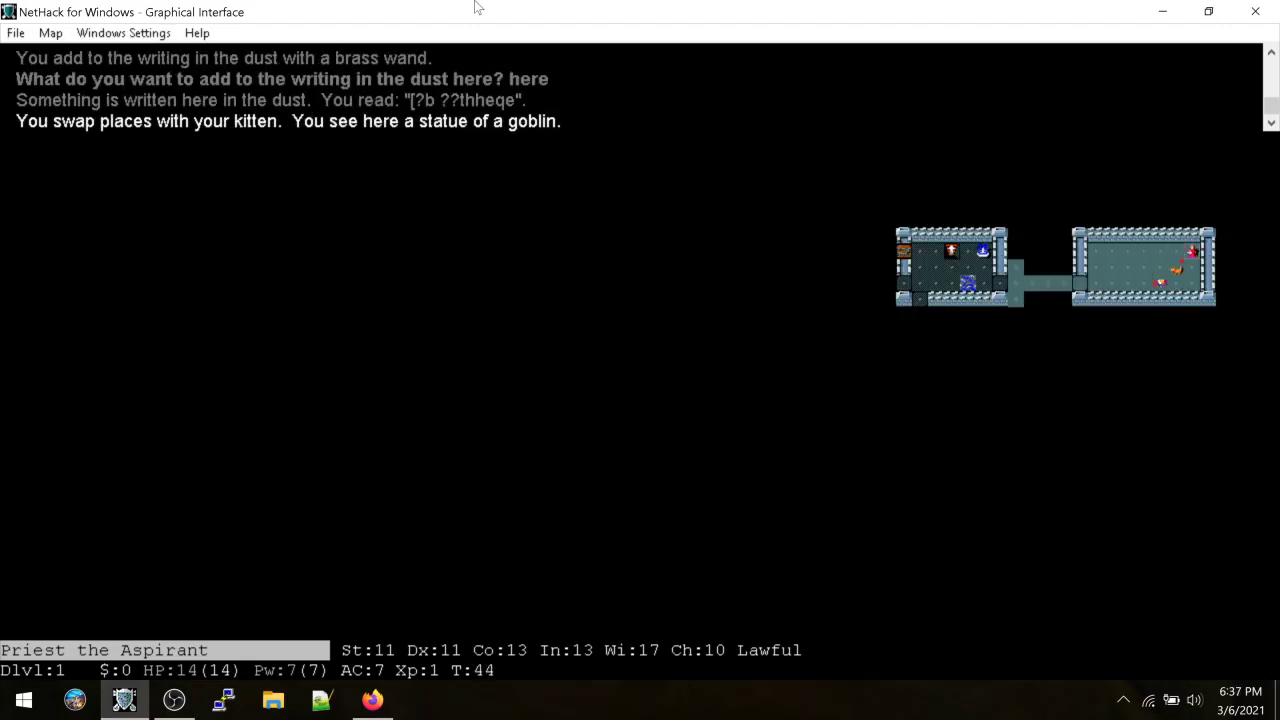
key("h")
key("h")
key("h")
key("h")
key("h")
key("h")
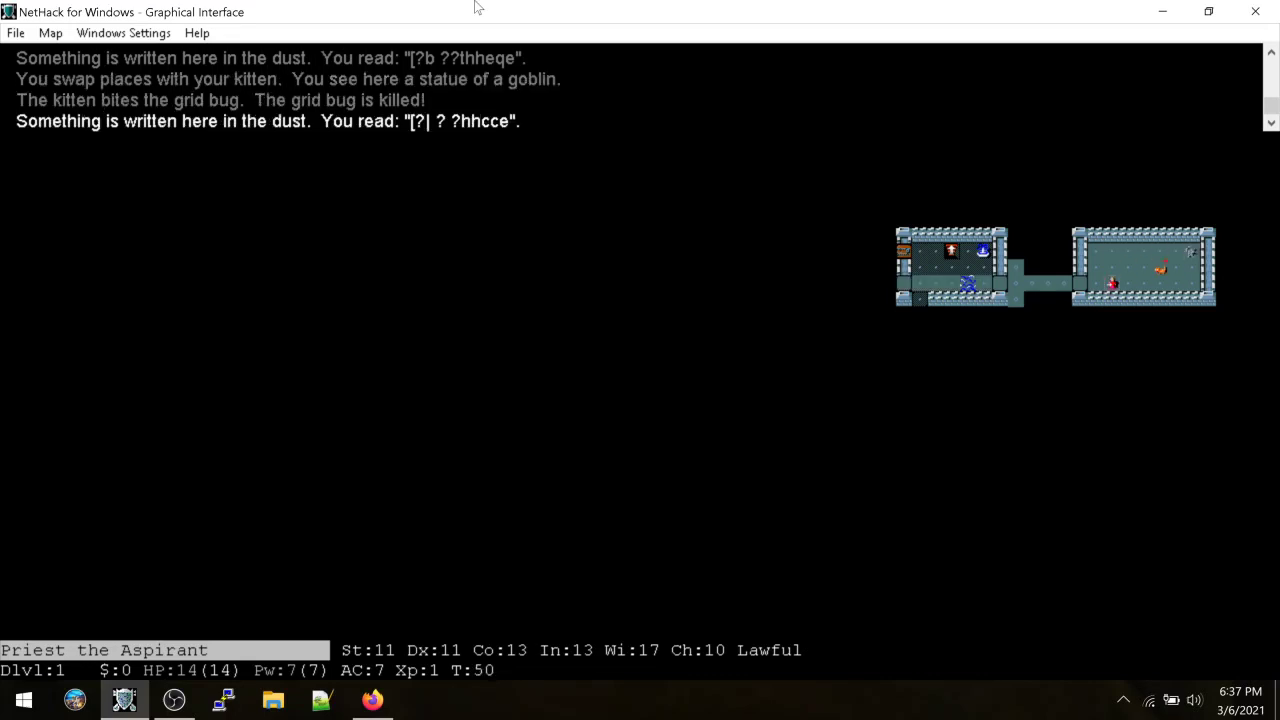
key("h")
key("h")
key("h")
key("h")
key("h")
key("h")
key("h")
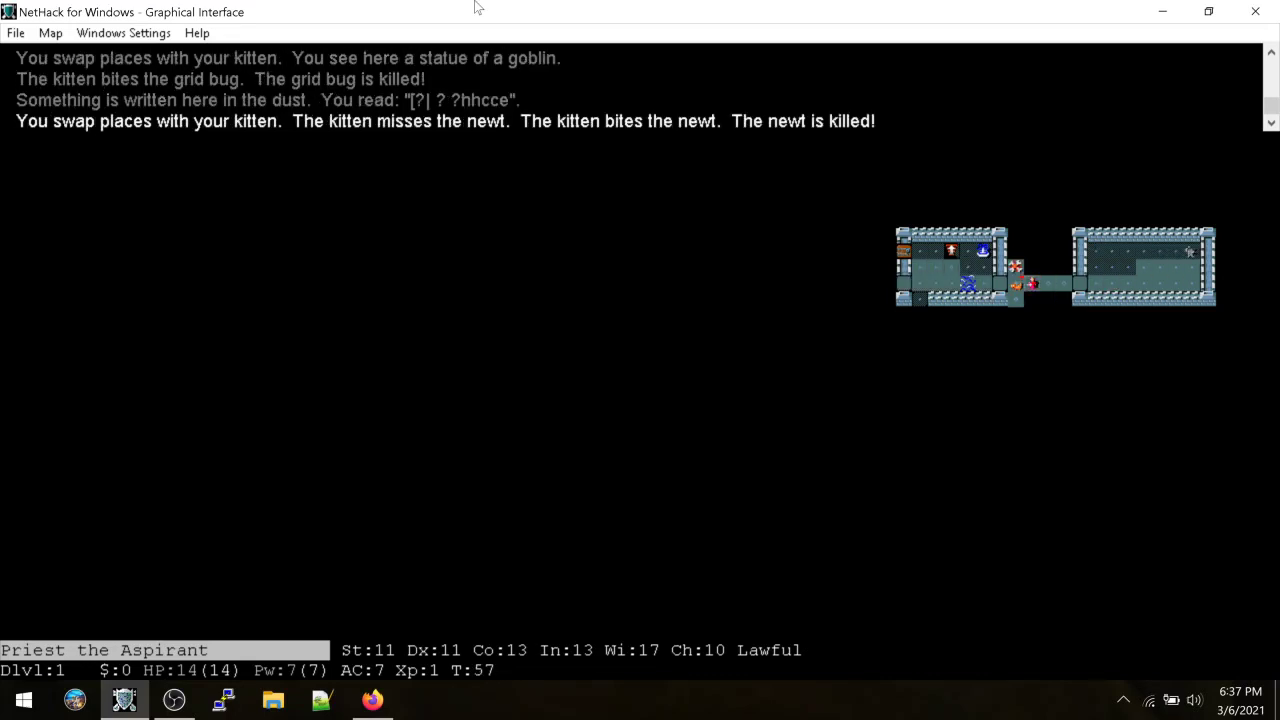
key("h")
key("h")
key("h")
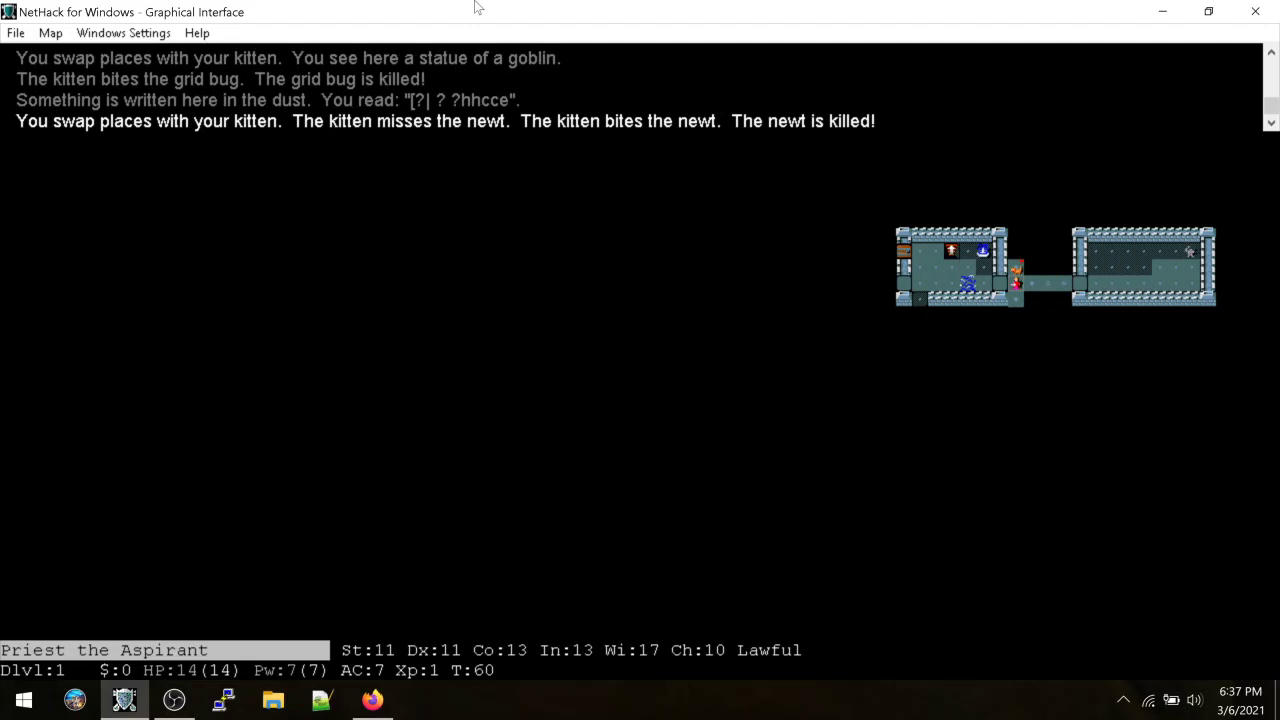
key("k")
key("k")
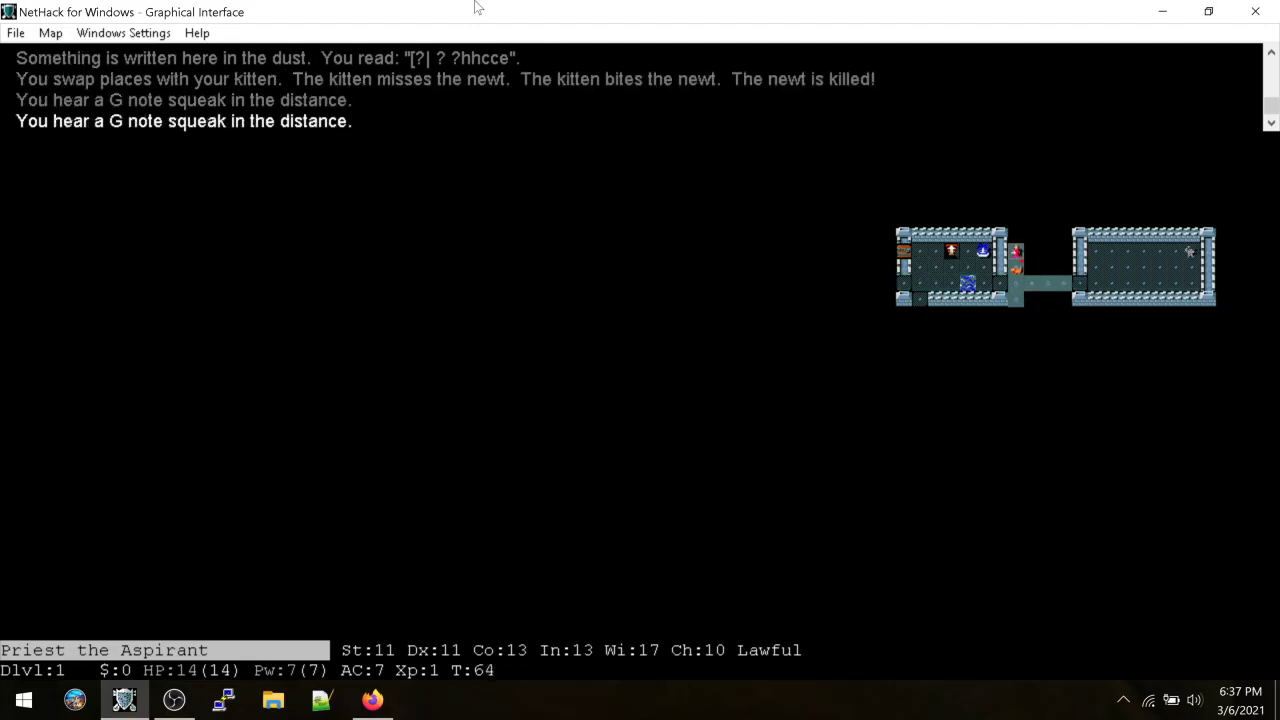
Follow the corridor south into a new southern room
key("j")
key("j")
key("j")
key("j")
key("j")
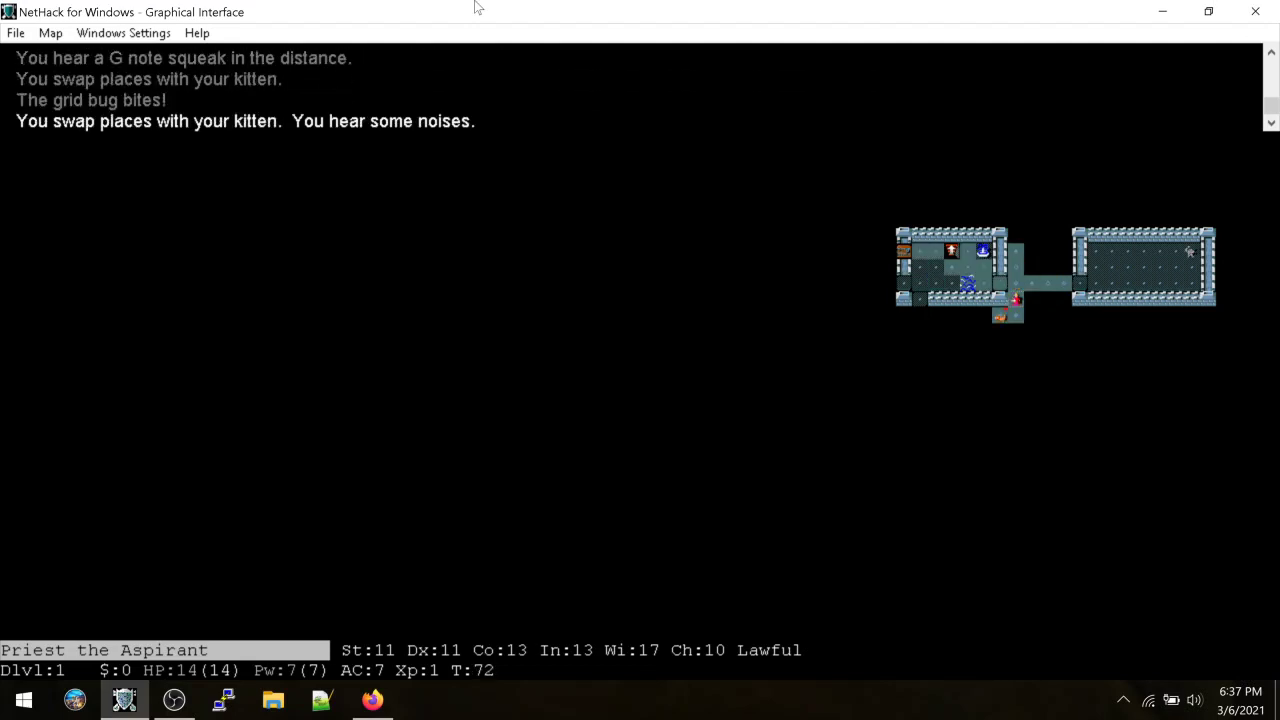
key("j")
key("h")
key("h")
key("h")
key("j")
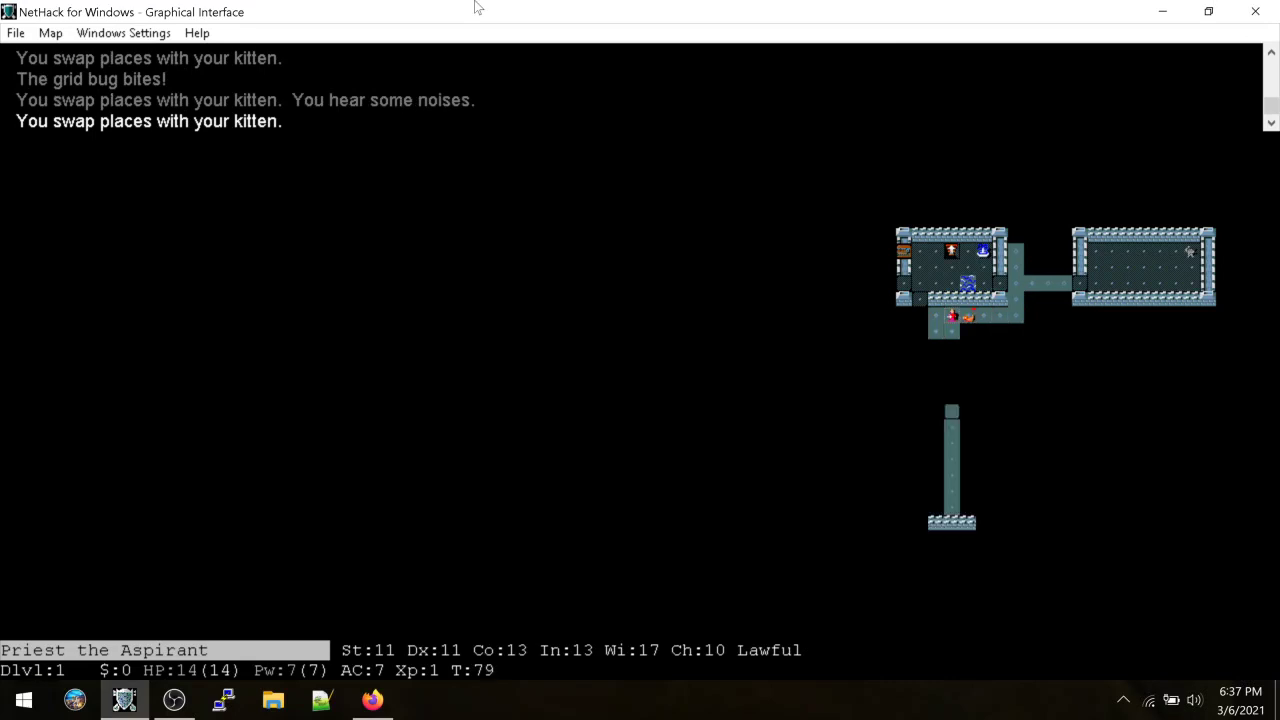
key("j")
key("j")
key("j")
key("j")
key("j")
key("j")
key("j")
key("j")
key("l")
Pick up the banded mail and the 2 gold pieces in the southern room
key("j")
key("n")
key("comma")
key("l")
key("comma")
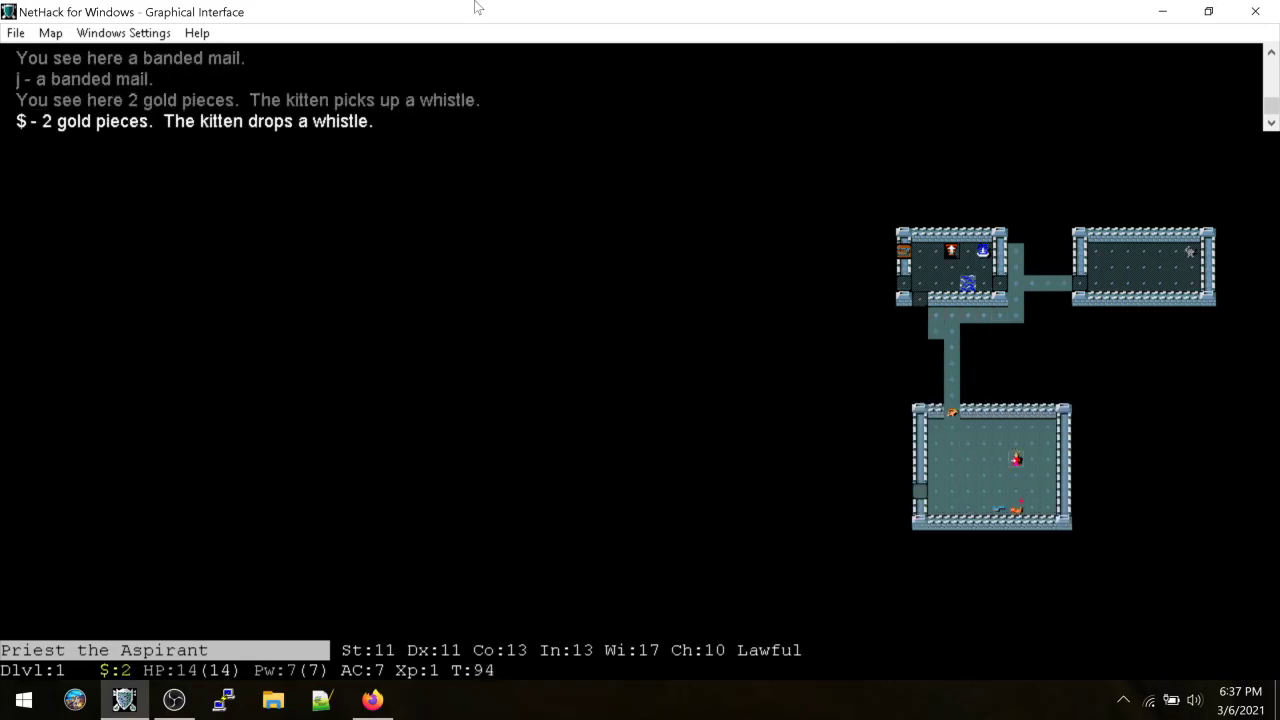
key("j")
key("j")
key("j")
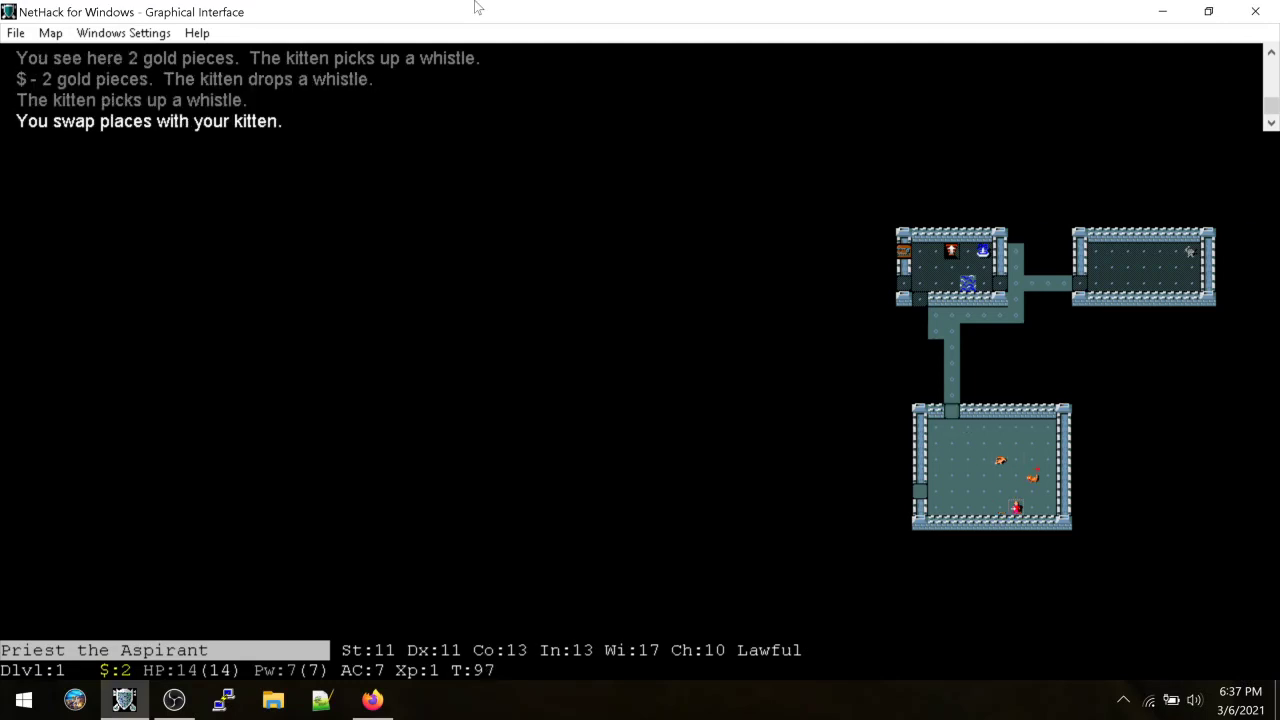
Rest in the corner, then swap with the kitten onto the whistle's square
key("l")
key("l")
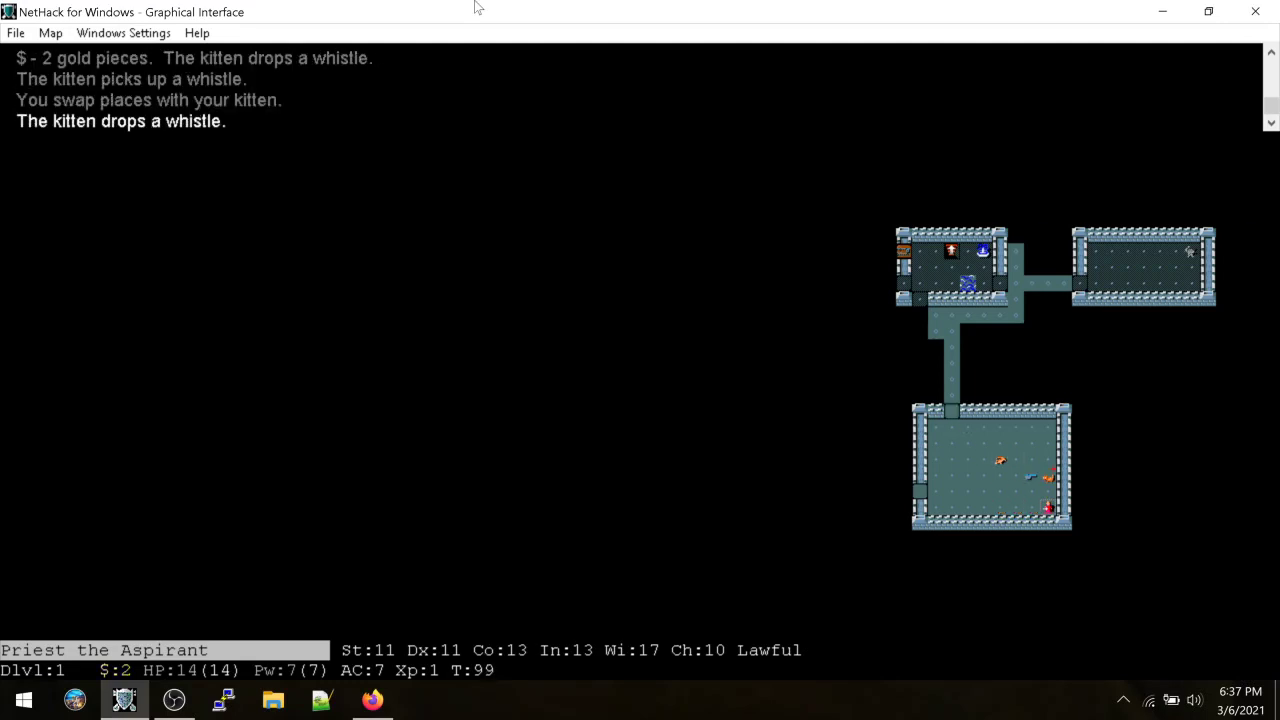
key("s")
key("s")
key("s")
key("s")
key("s")
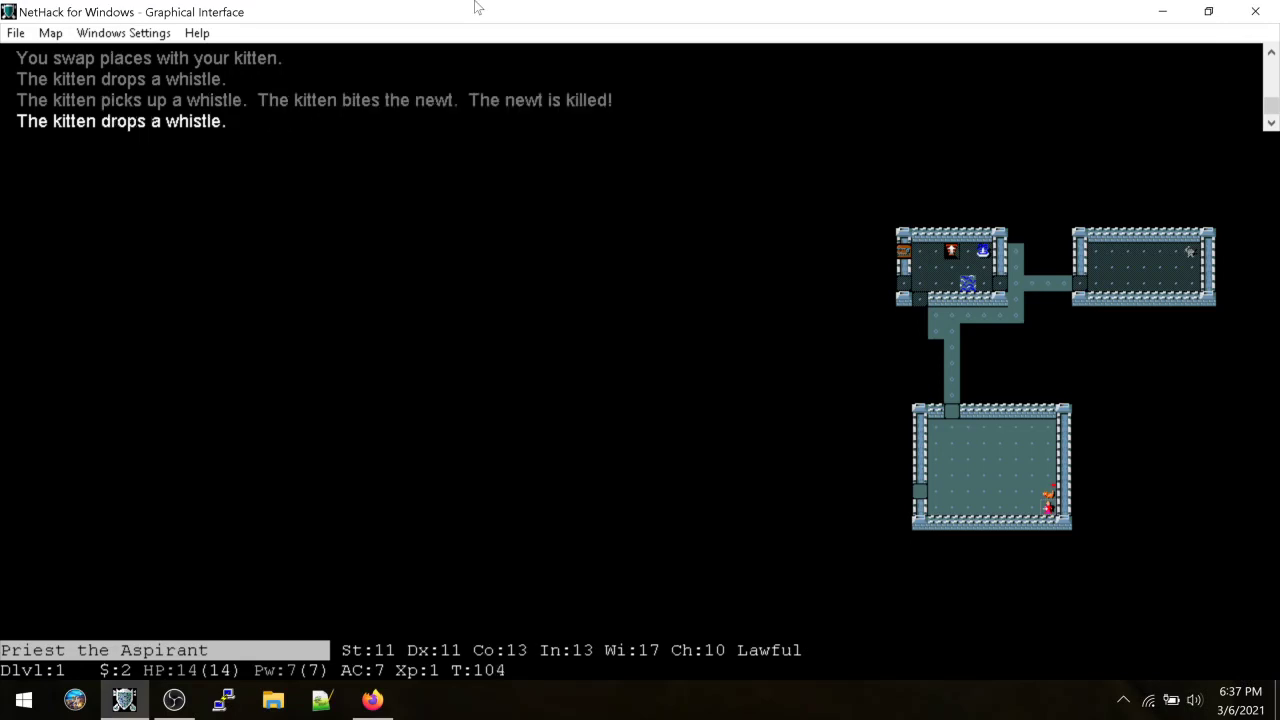
key("s")
key("k")
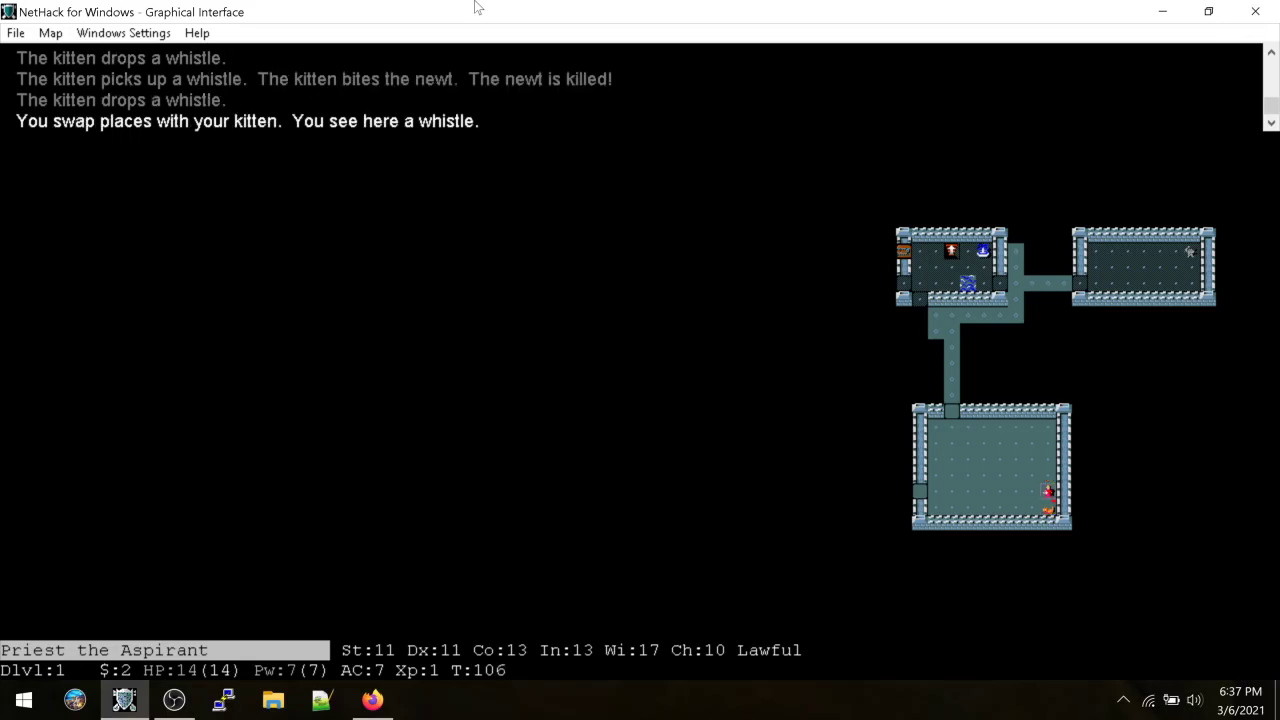
Take off the robe and look over the inventory
key("T")
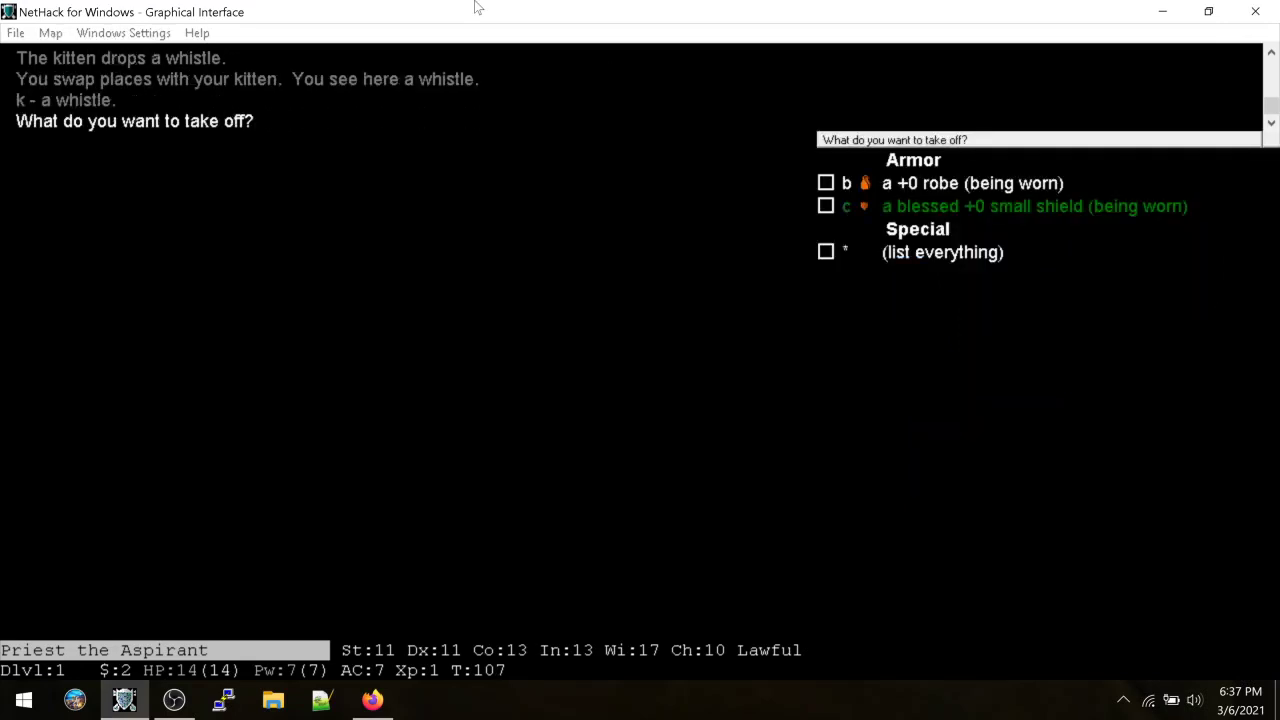
key("b")
key("i")
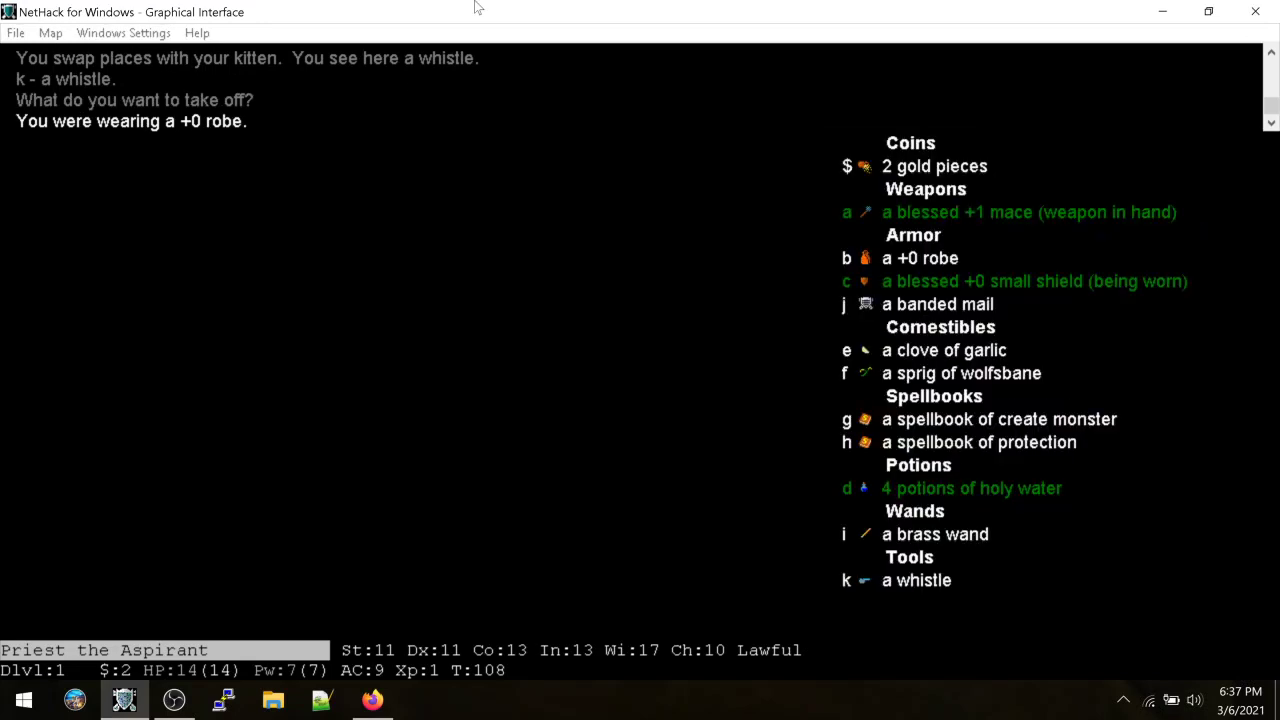
key("Escape")
Put on the banded mail, wear the robe over it, and glance at the spells
key("W")
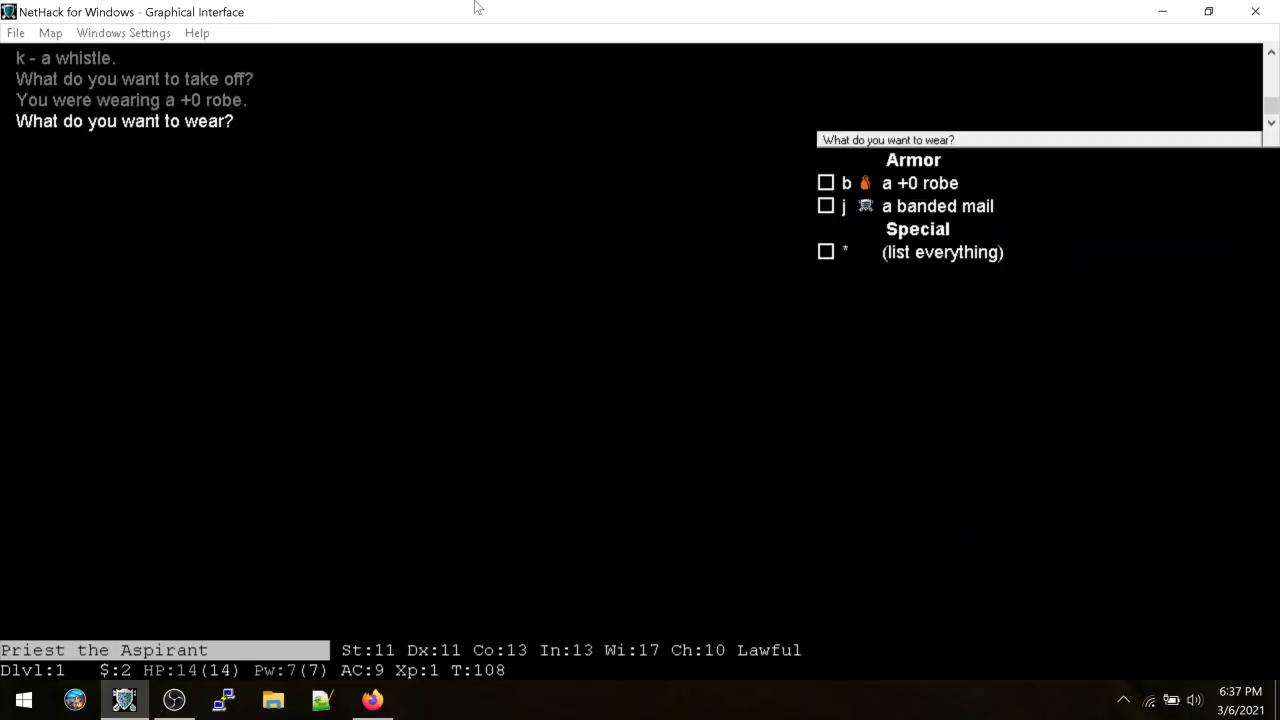
key("j")
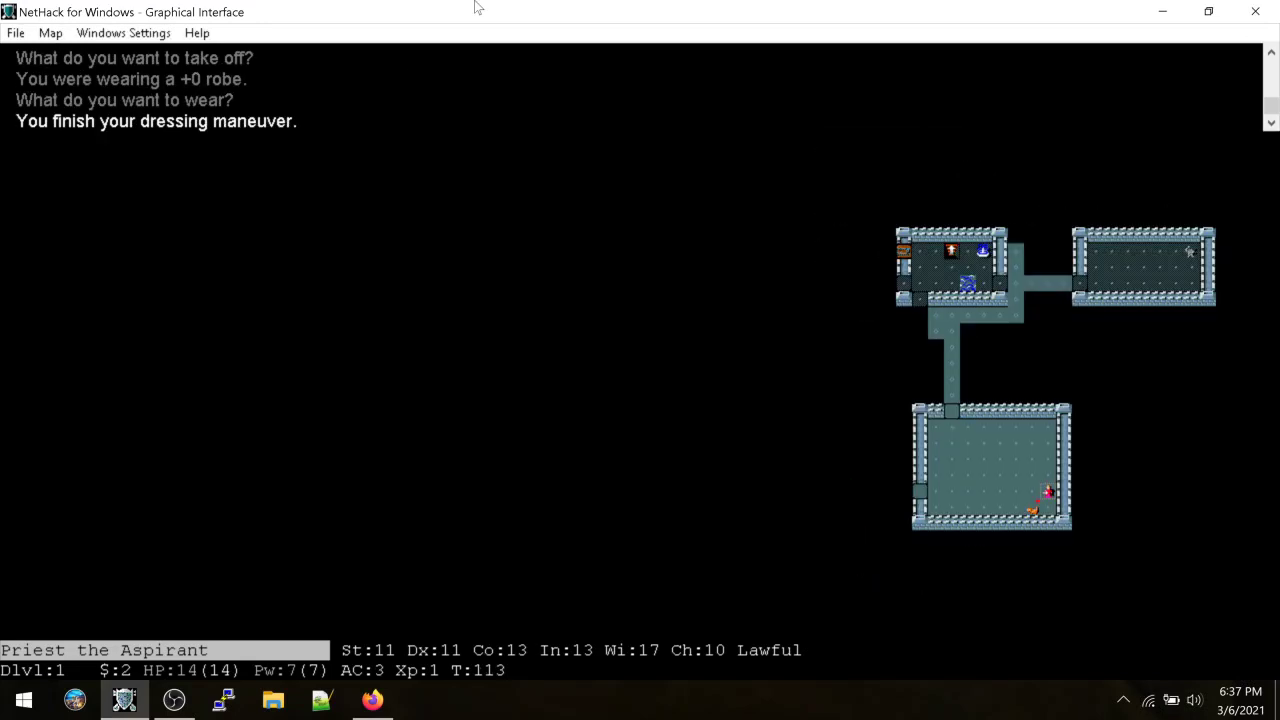
key("Z")
key("Escape")
key("W")
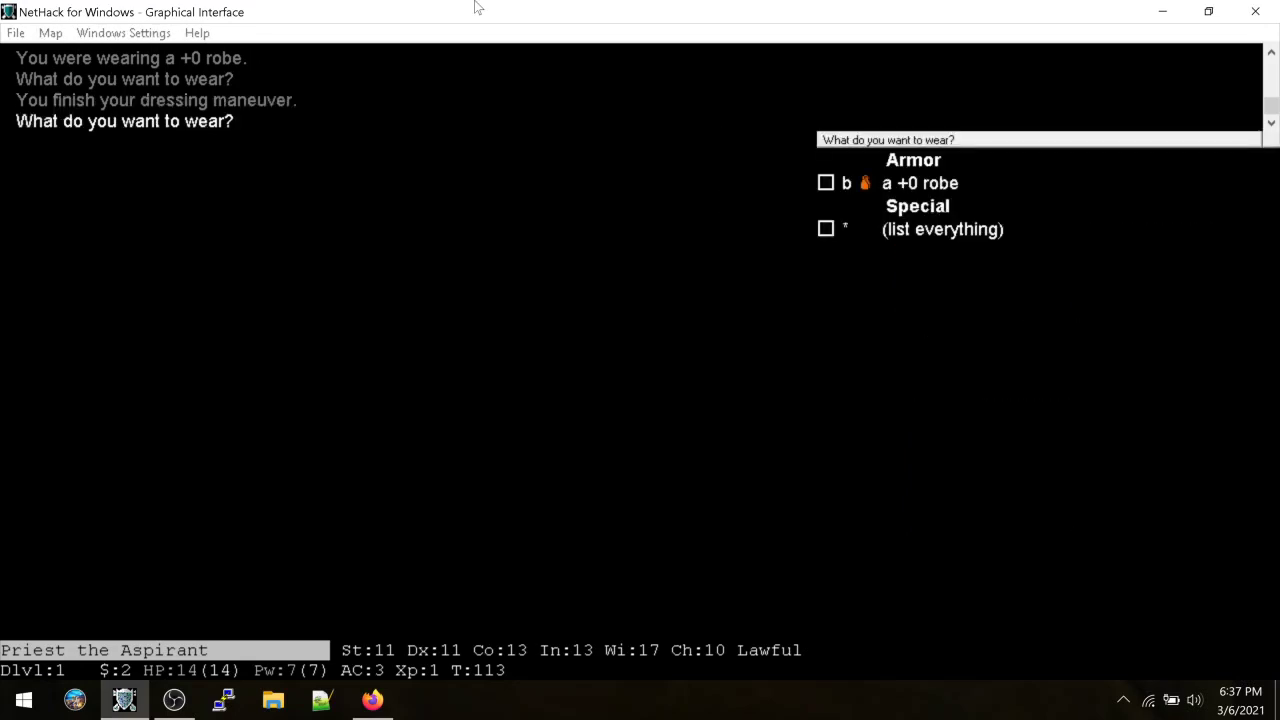
key("b")
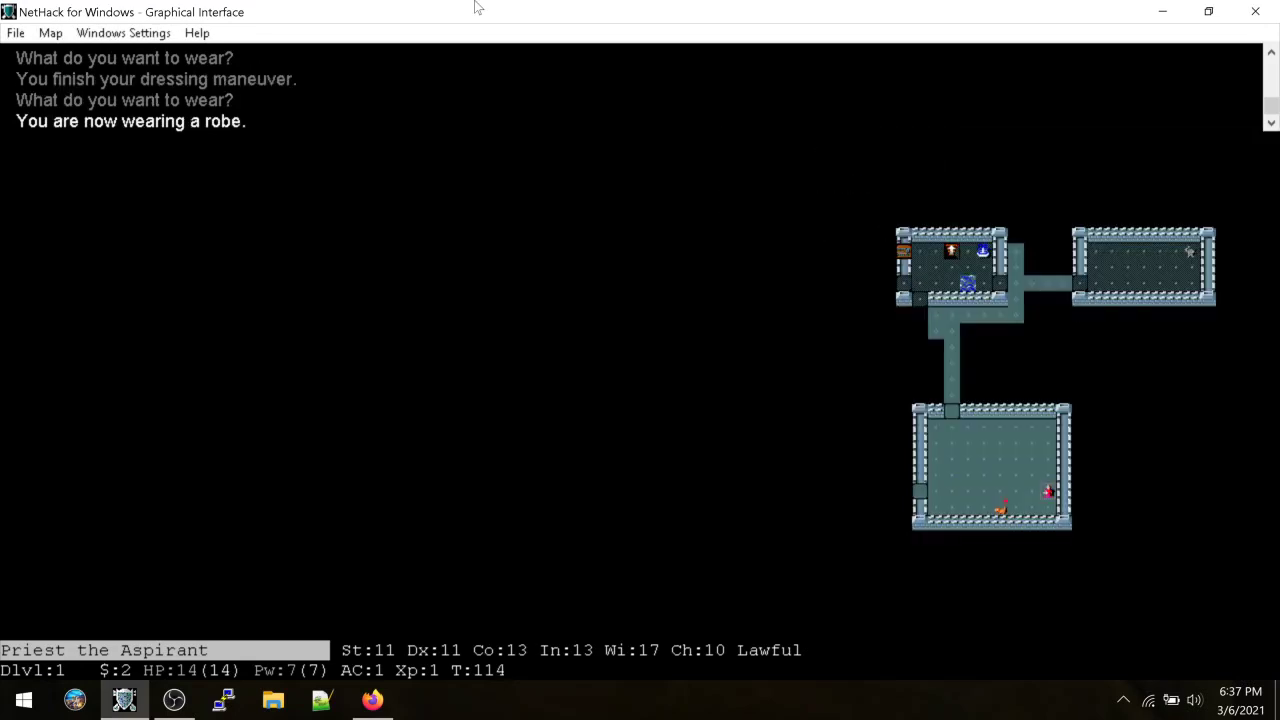
key("Z")
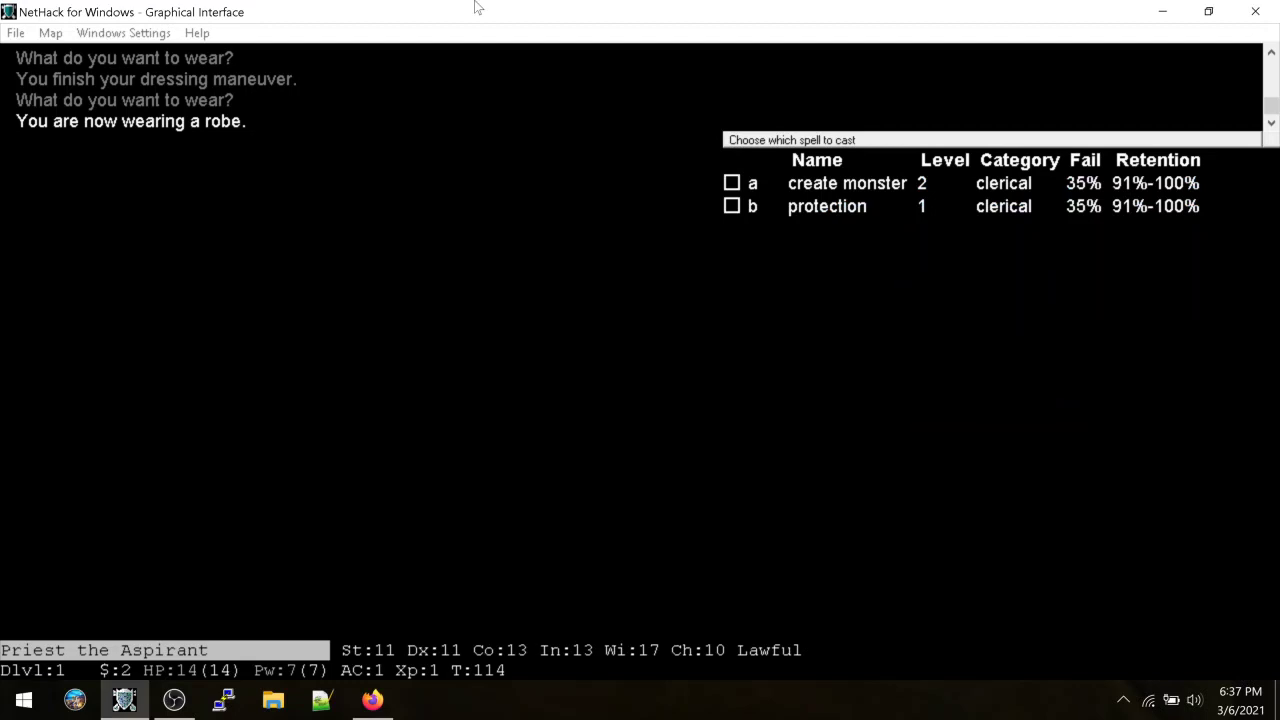
key("Escape")
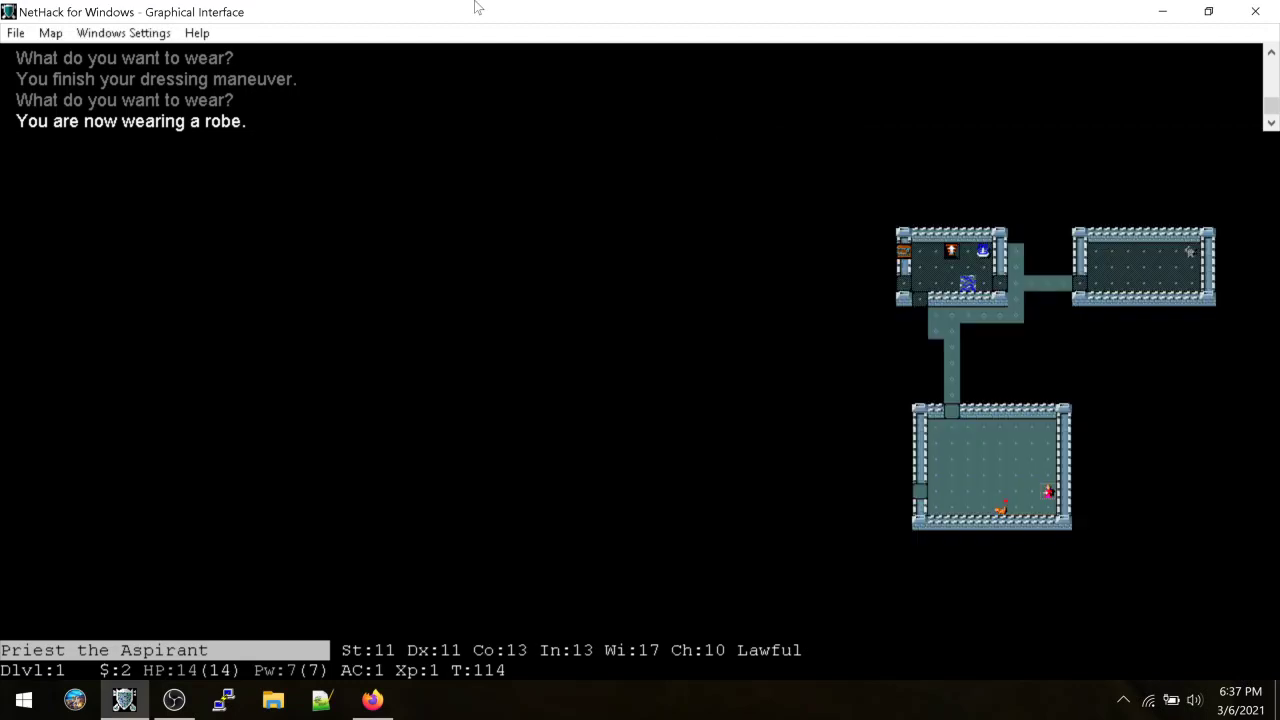
Walk west across the lower room and along the corridor into a new room
key("h")
key("h")
key("h")
key("h")
key("h")
key("h")
key("h")
key("h")
key("h")
key("h")
key("h")
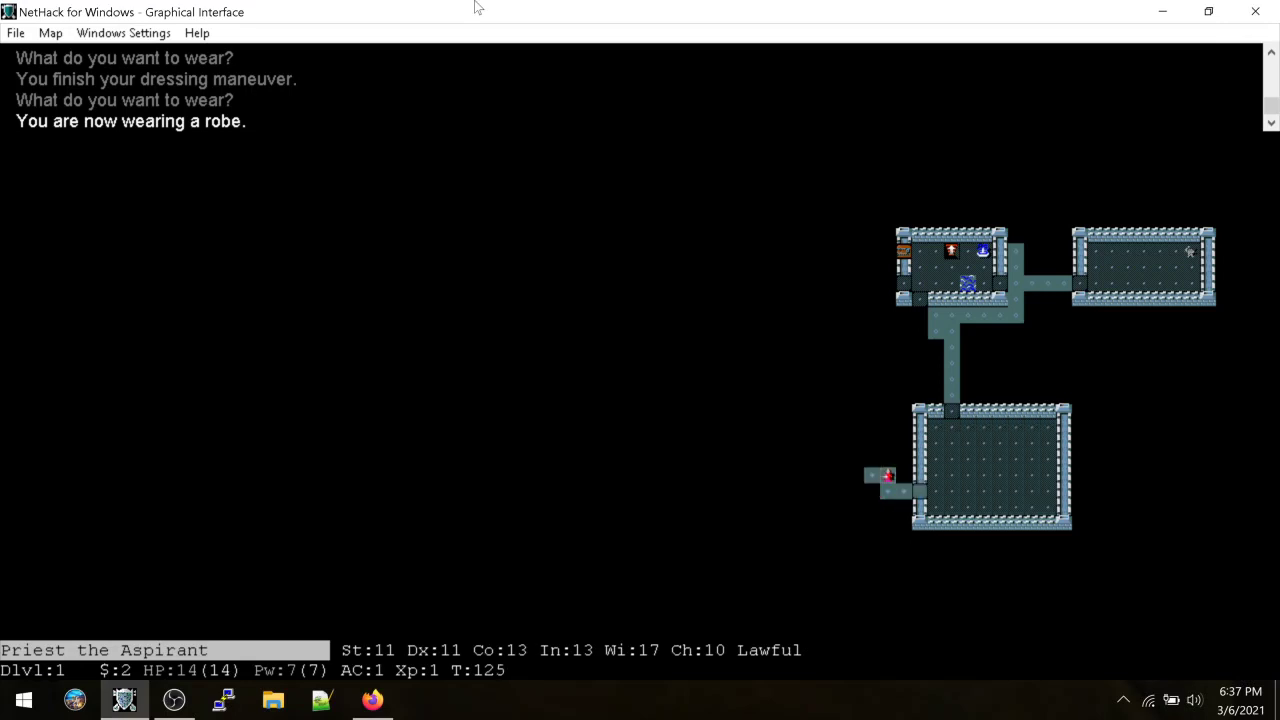
key("h")
key("h")
key("h")
key("h")
key("h")
key("h")
key("h")
key("h")
key("h")
key("h")
key("h")
key("h")
key("h")
key("h")
key("h")
key("h")
key("h")
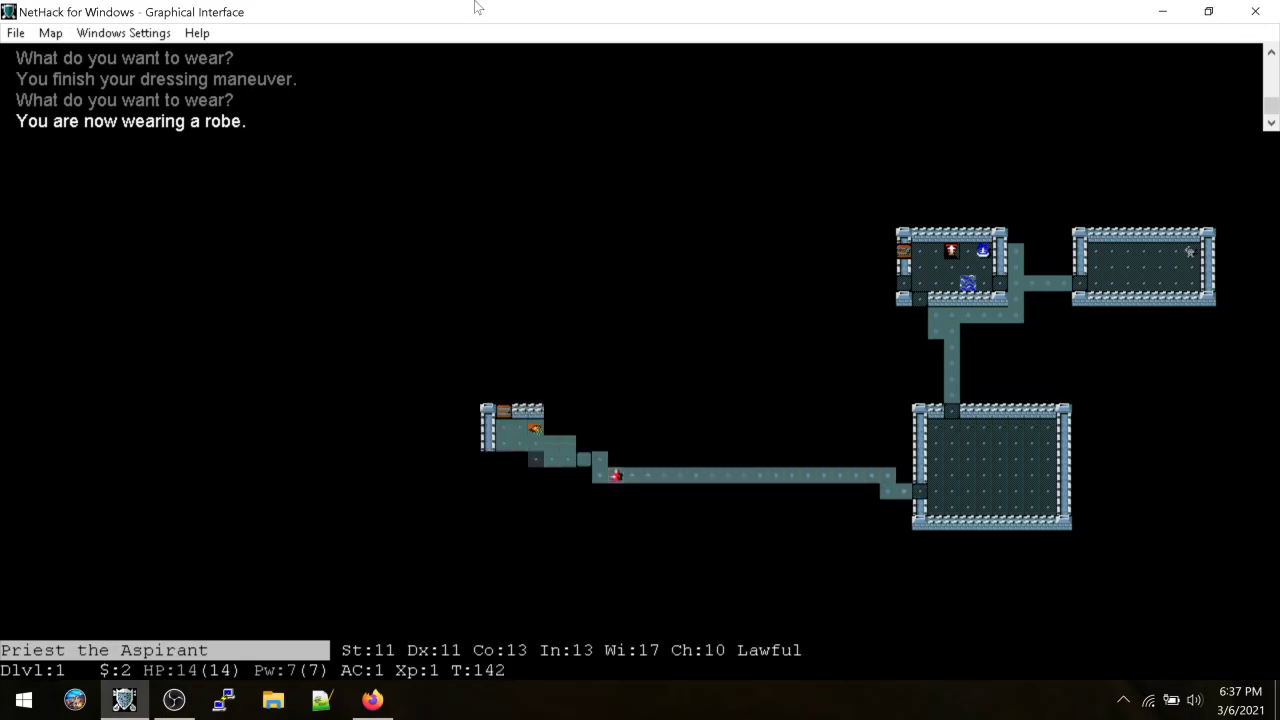
key("h")
key("h")
key("h")
key("h")
key("h")
key("h")
Pick up the 5 gold pieces in the western room
key("k")
key("k")
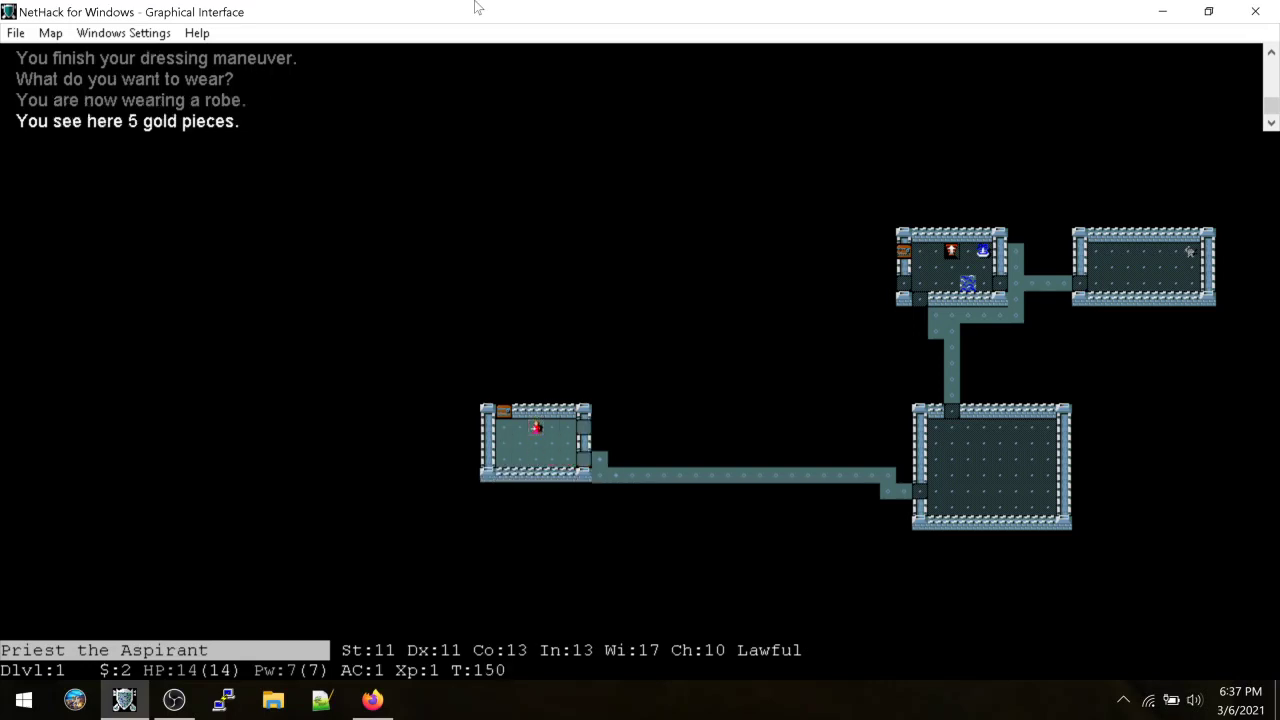
key("comma")
key("h")
key("h")
key("h")
key("h")
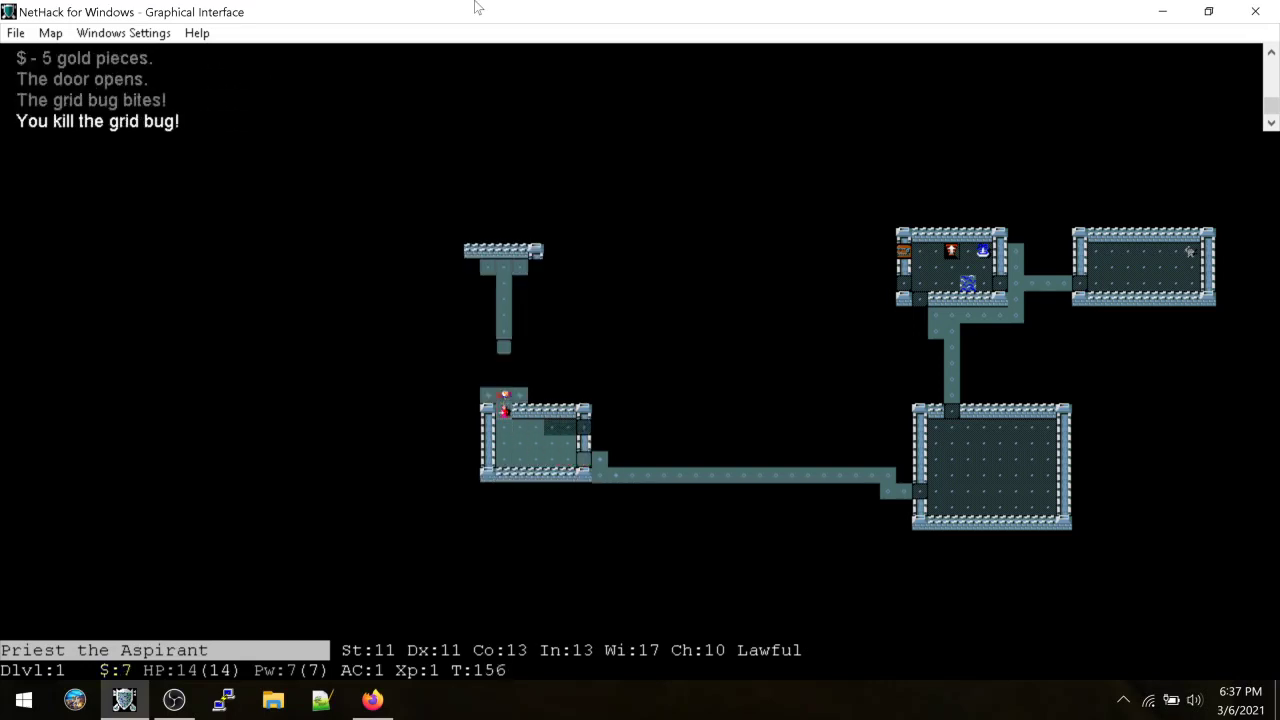
key("k")
Cross the western room, exit at its top-left, and follow the new corridor west
key("j")
key("n")
key("l")
key("l")
key("l")
key("h")
key("h")
key("h")
key("h")
key("k")
key("k")
key("k")
key("k")
key("h")
key("h")
key("h")
key("h")
key("h")
key("h")
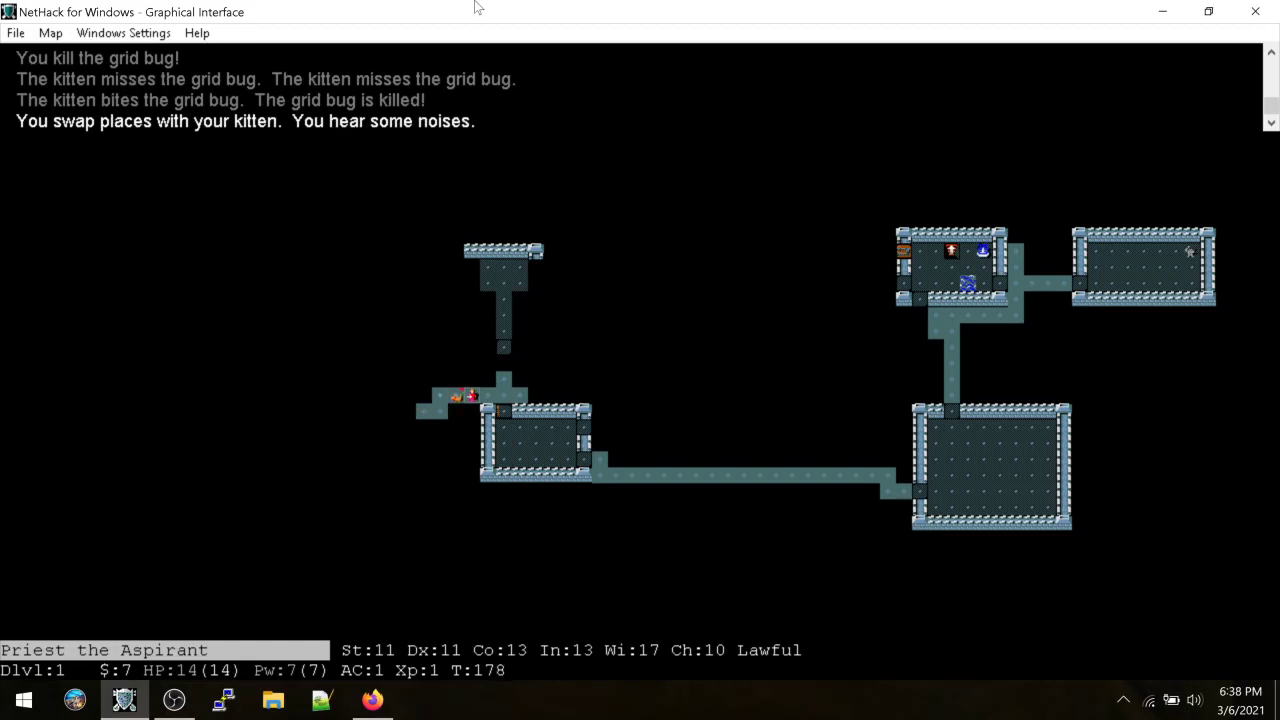
Follow the corridor west and south into the newly revealed room
key("h")
key("h")
key("h")
key("j")
key("j")
key("j")
key("j")
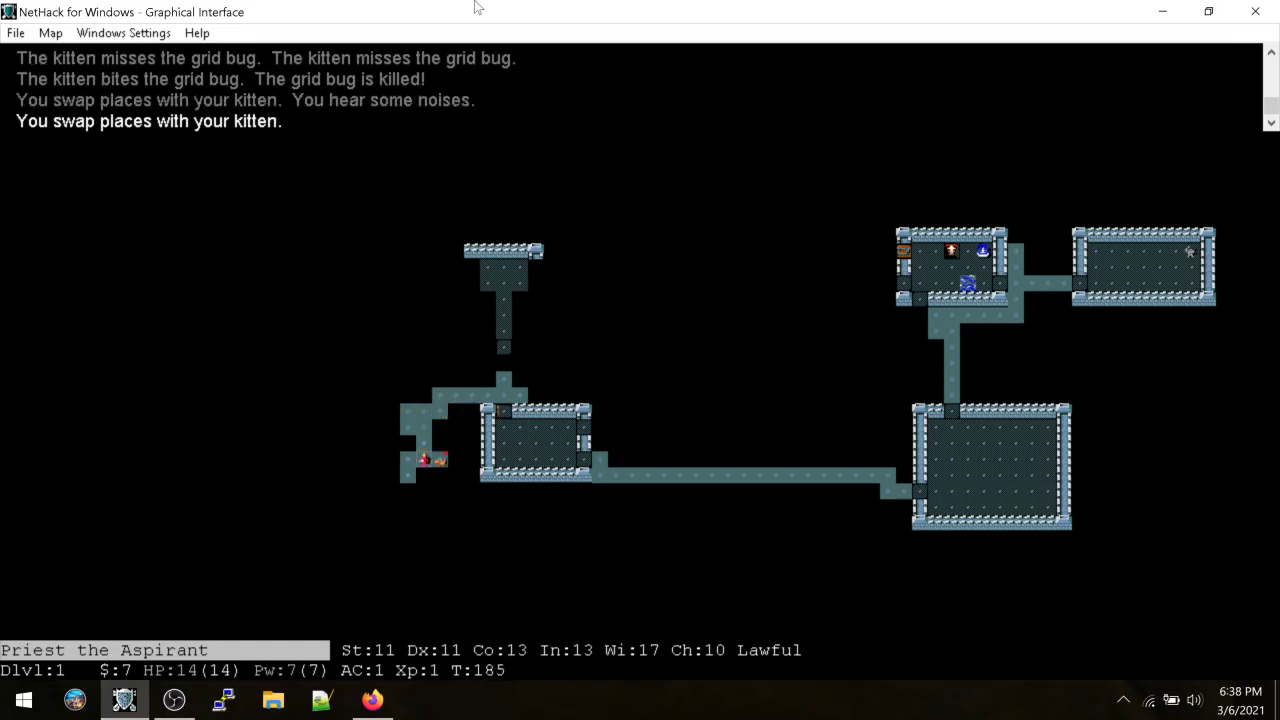
key("j")
key("l")
key("l")
key("h")
key("h")
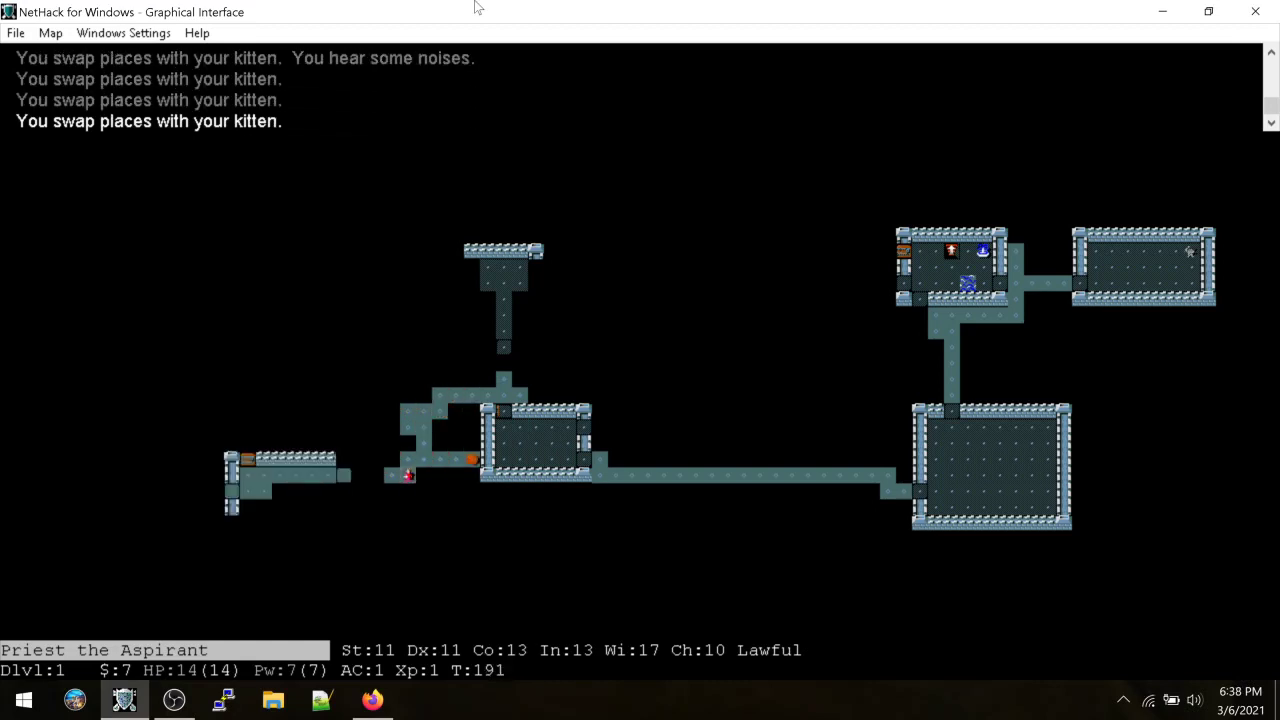
key("h")
key("h")
key("h")
key("h")
key("h")
key("j")
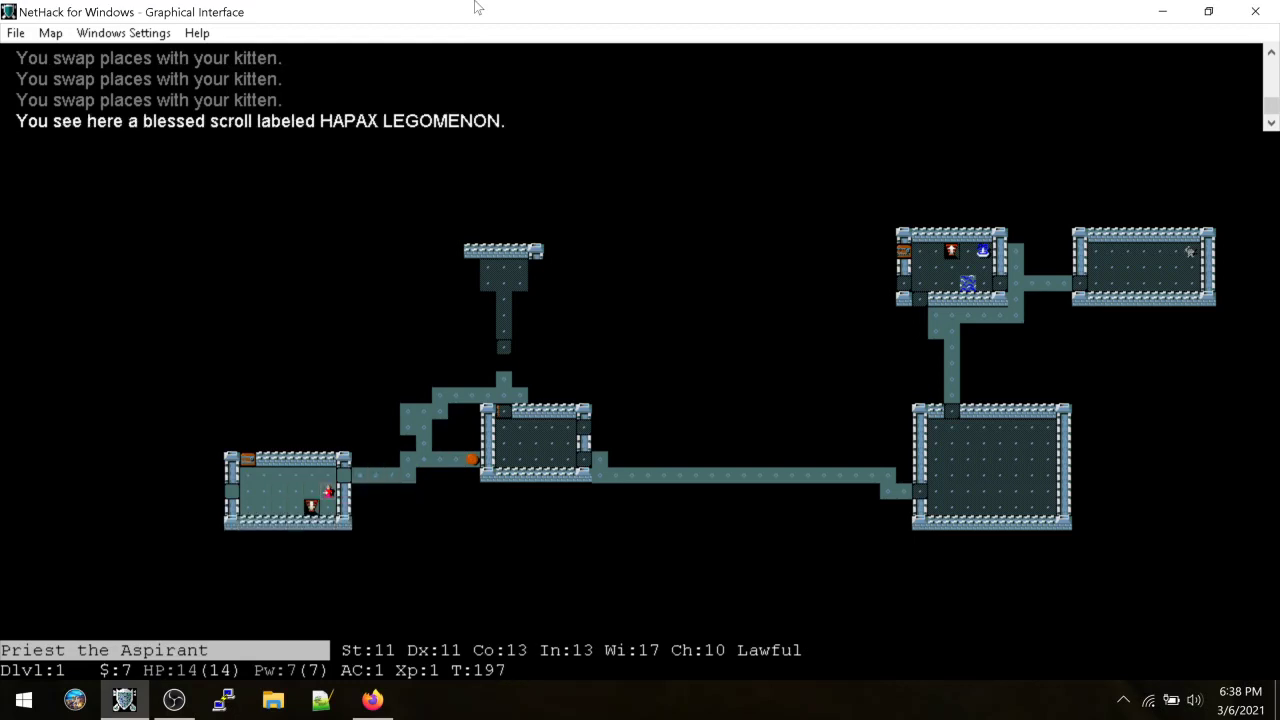
Take the blessed HAPAX LEGOMENON scroll and descend to dungeon level 2
key("comma")
key("l")
key("greater")
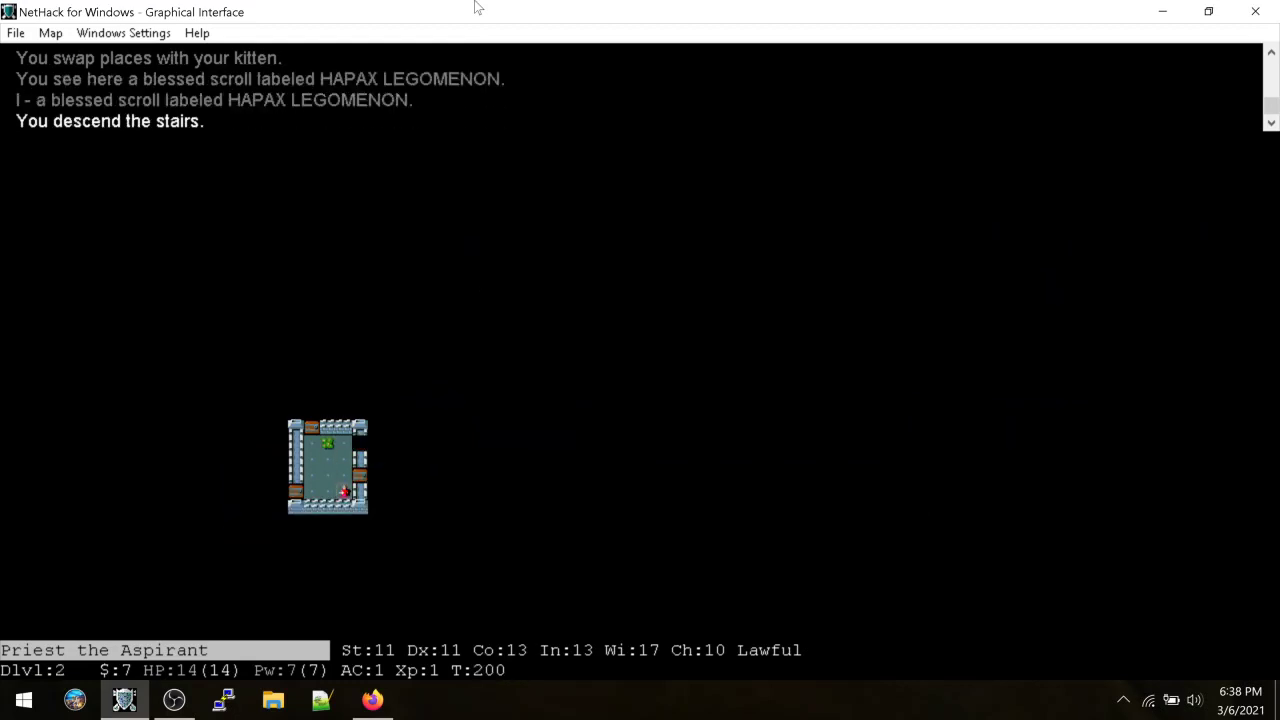
key("less")
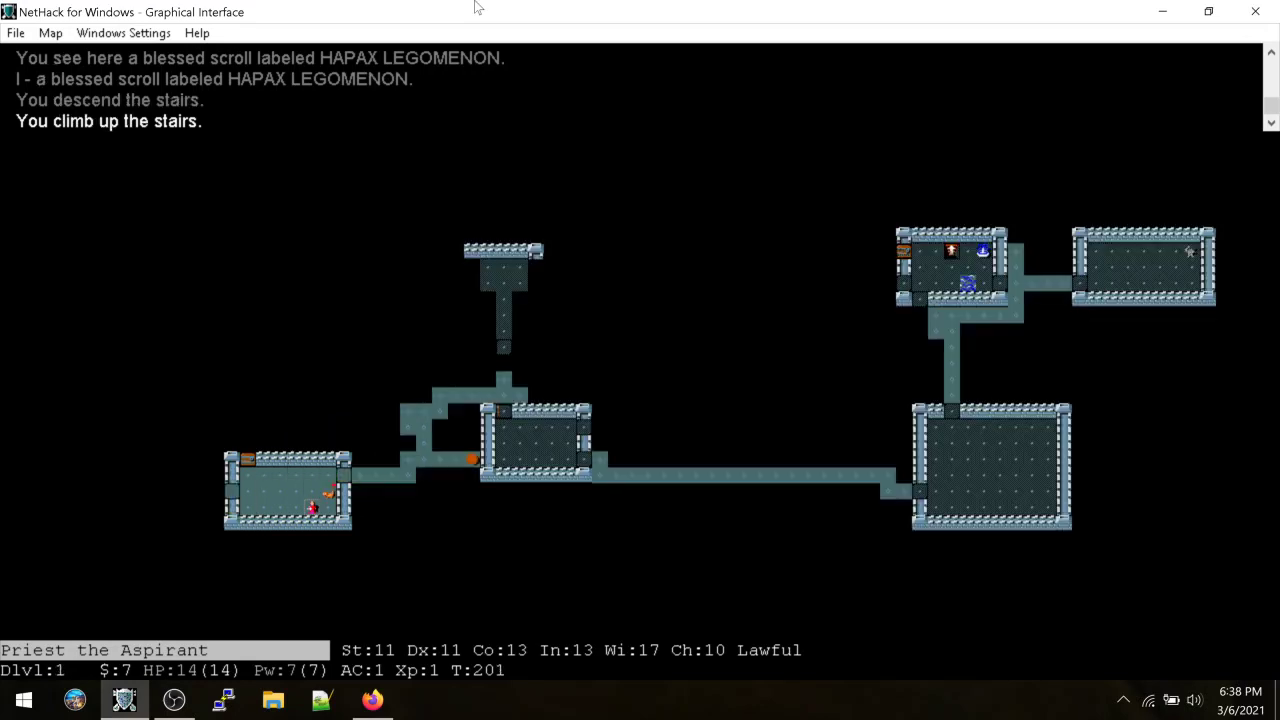
key("greater")
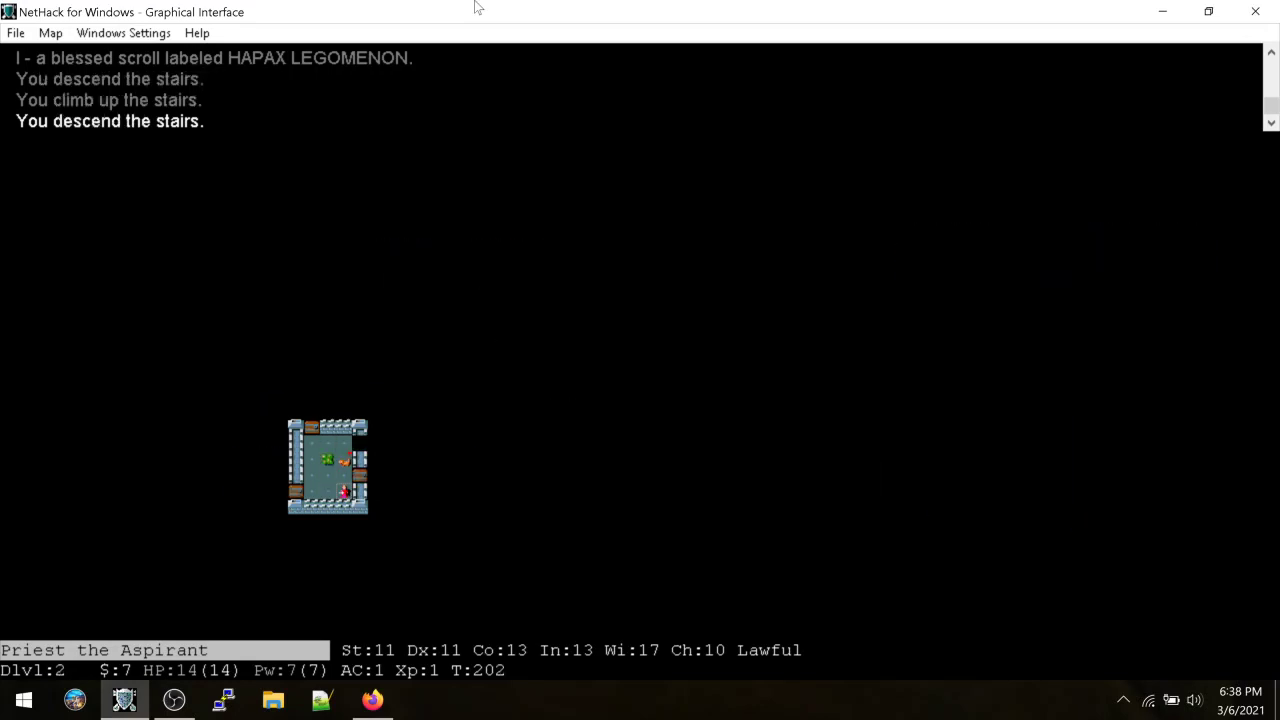
Walk down through the level 2 room past the kitten onto the lichen corpse
key("s")
key("y")
key("j")
key("j")
key("j")
key("j")
key("j")
key("j")
key("j")
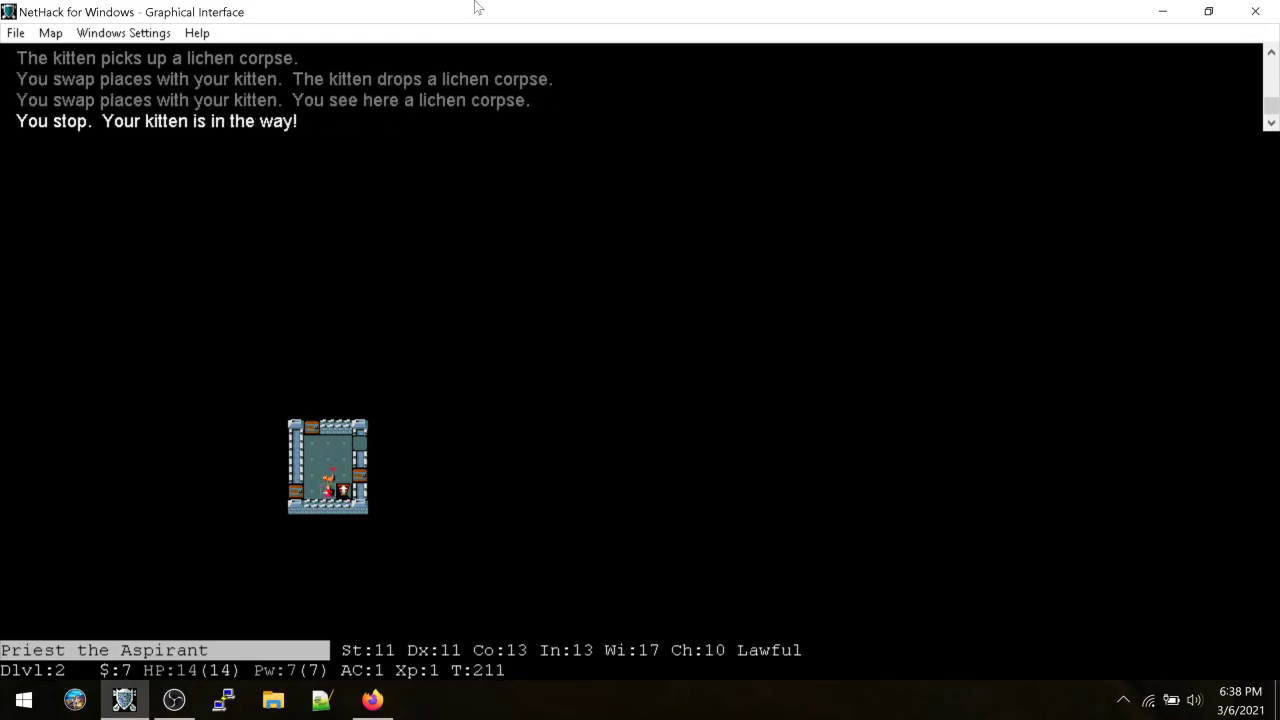
key("j")
key("j")
key("j")
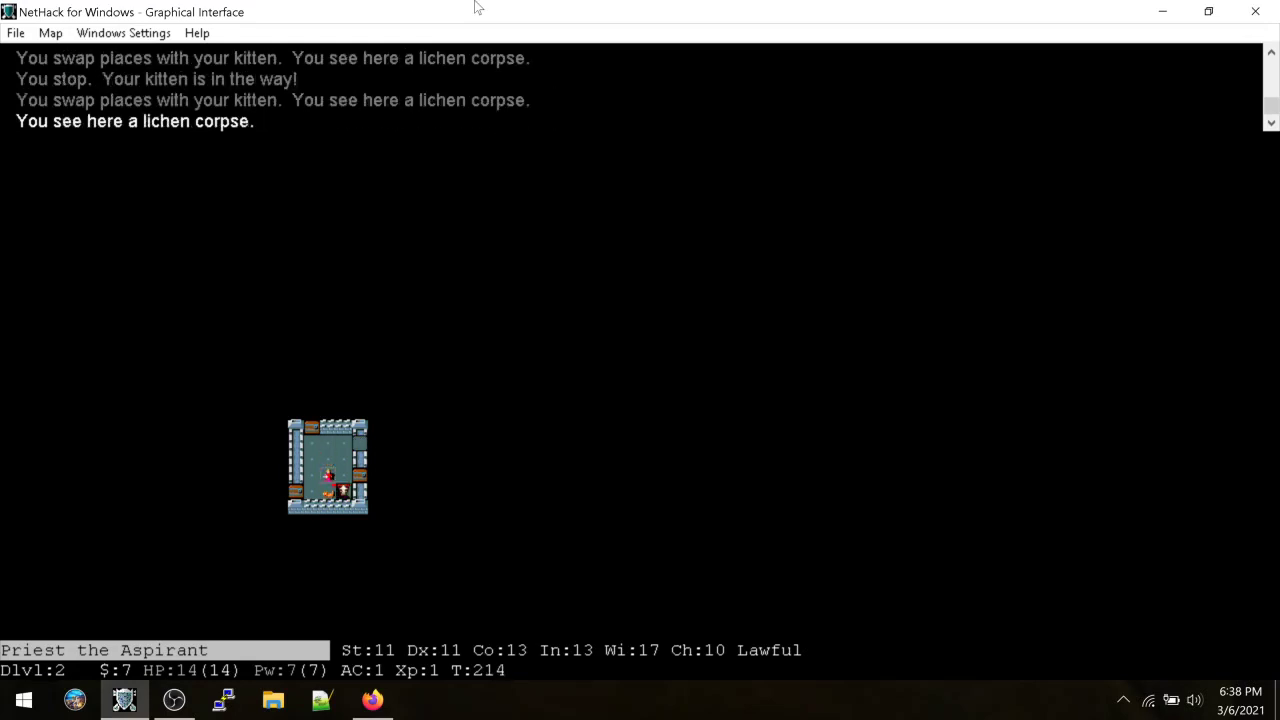
key("j")
Go back up to level 1 and follow the western corridor to its dead end
key("less")
key("h")
key("h")
key("h")
key("h")
key("h")
key("h")
key("h")
key("h")
key("k")
key("k")
key("k")
key("k")
key("y")
key("h")
key("h")
Search the dead end, force the hidden door open, and approach the fountain
key("s")
key("s")
key("s")
key("s")
key("s")
key("s")
key("s")
key("s")
key("s")
key("s")
key("s")
key("h")
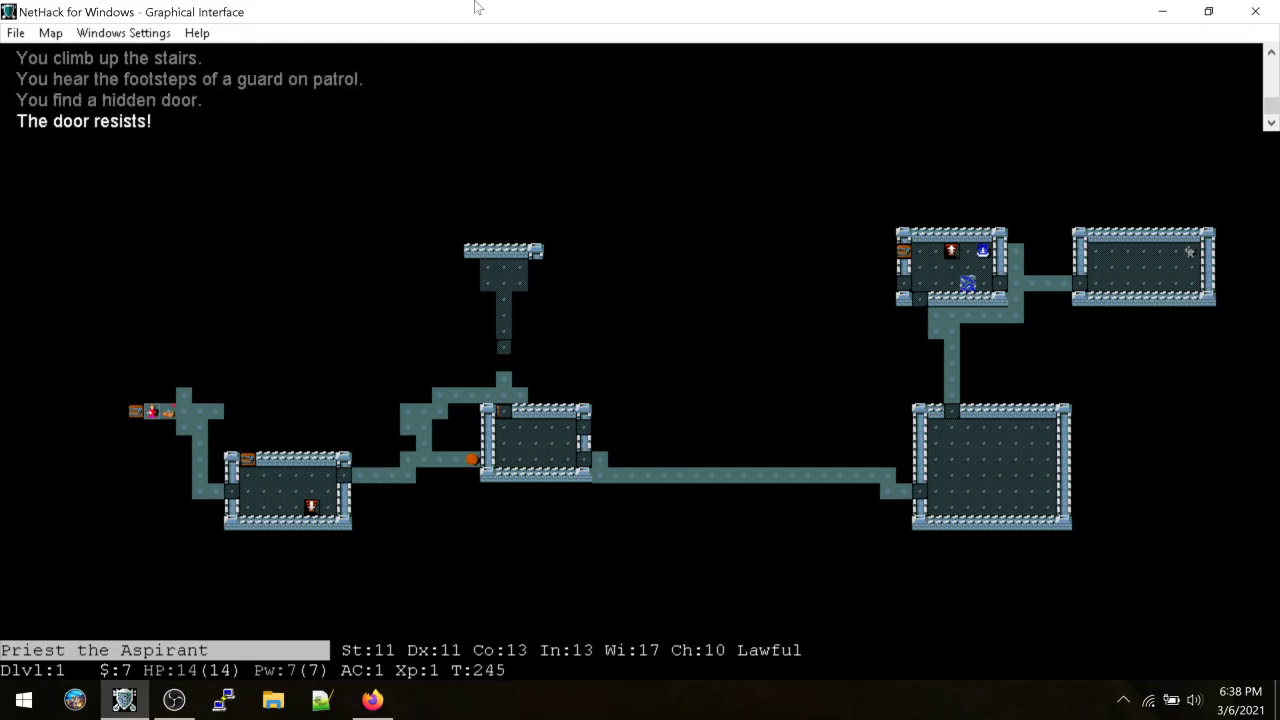
key("h")
key("h")
key("h")
key("h")
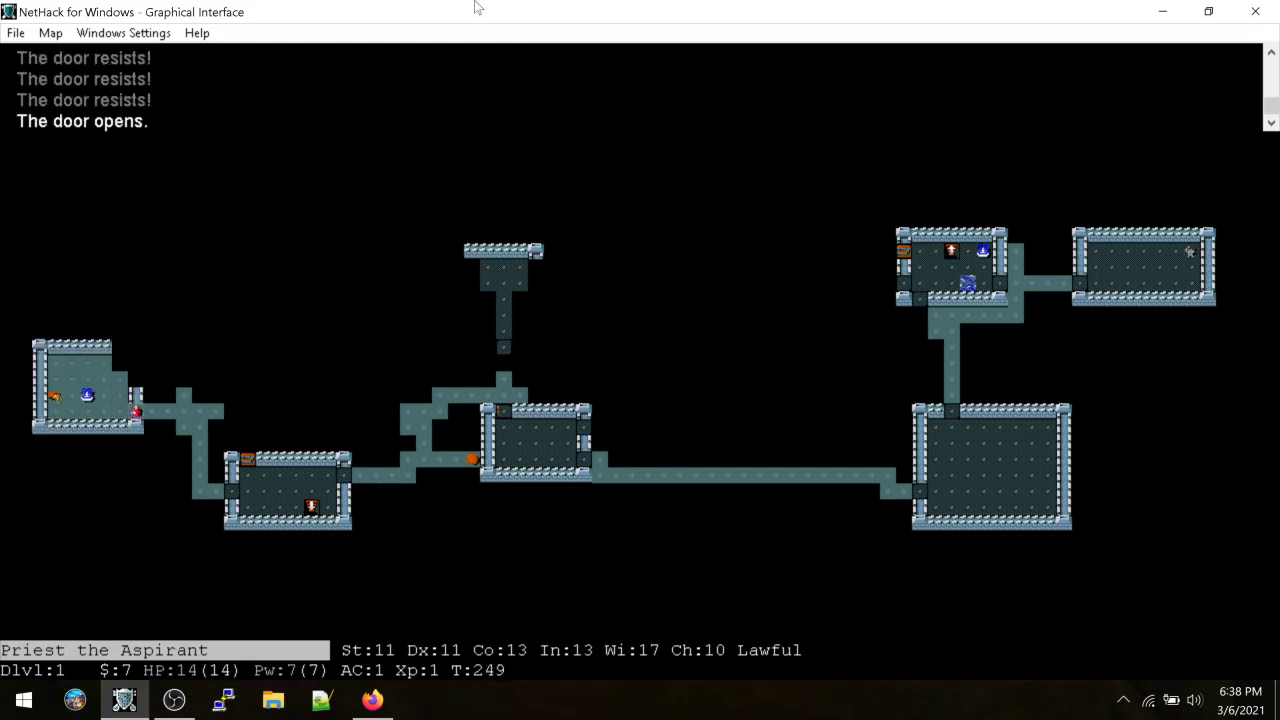
key("h")
key("h")
key("k")
key("h")
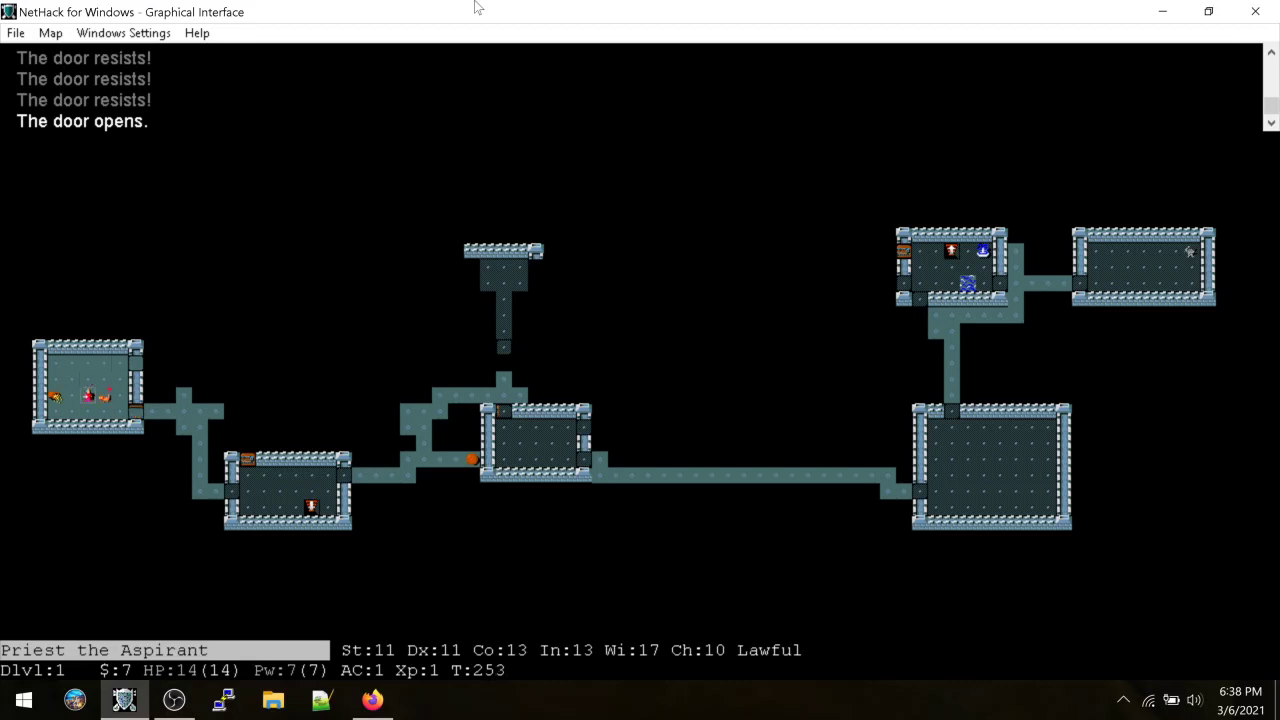
Drink from the fountain, gaining Dexterity, and collect the 3 gold pieces
key("q")
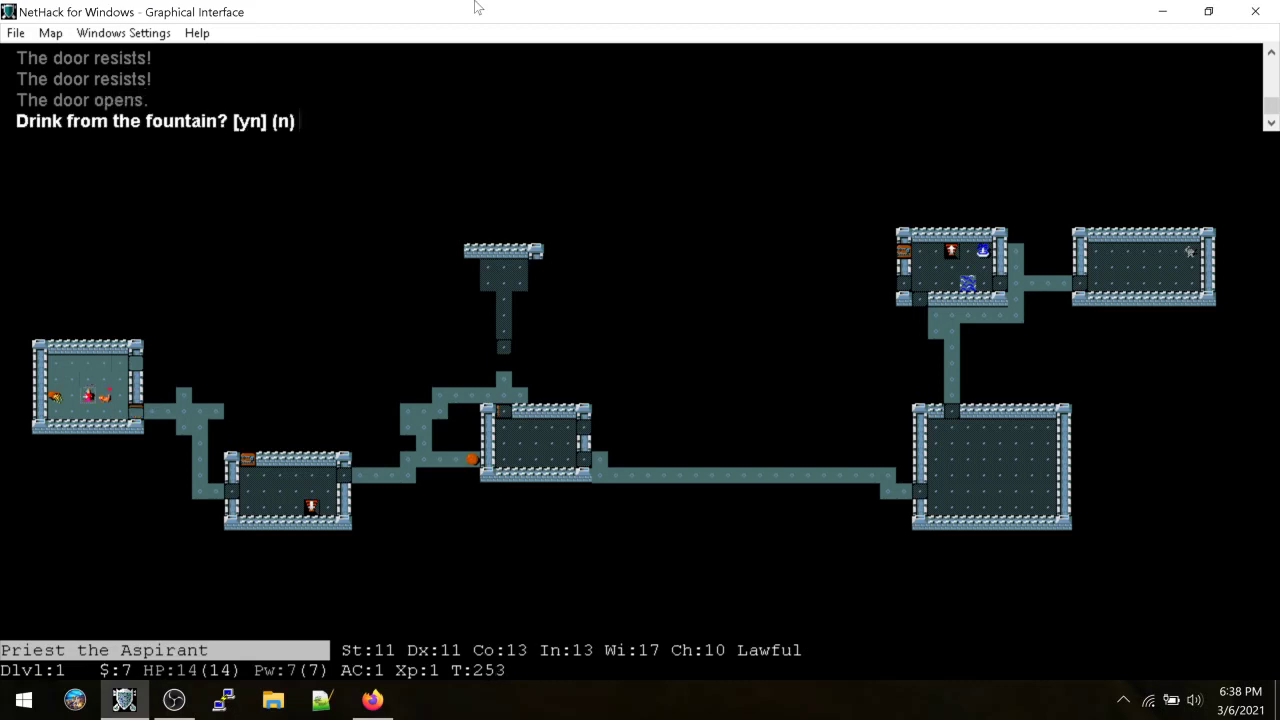
key("y")
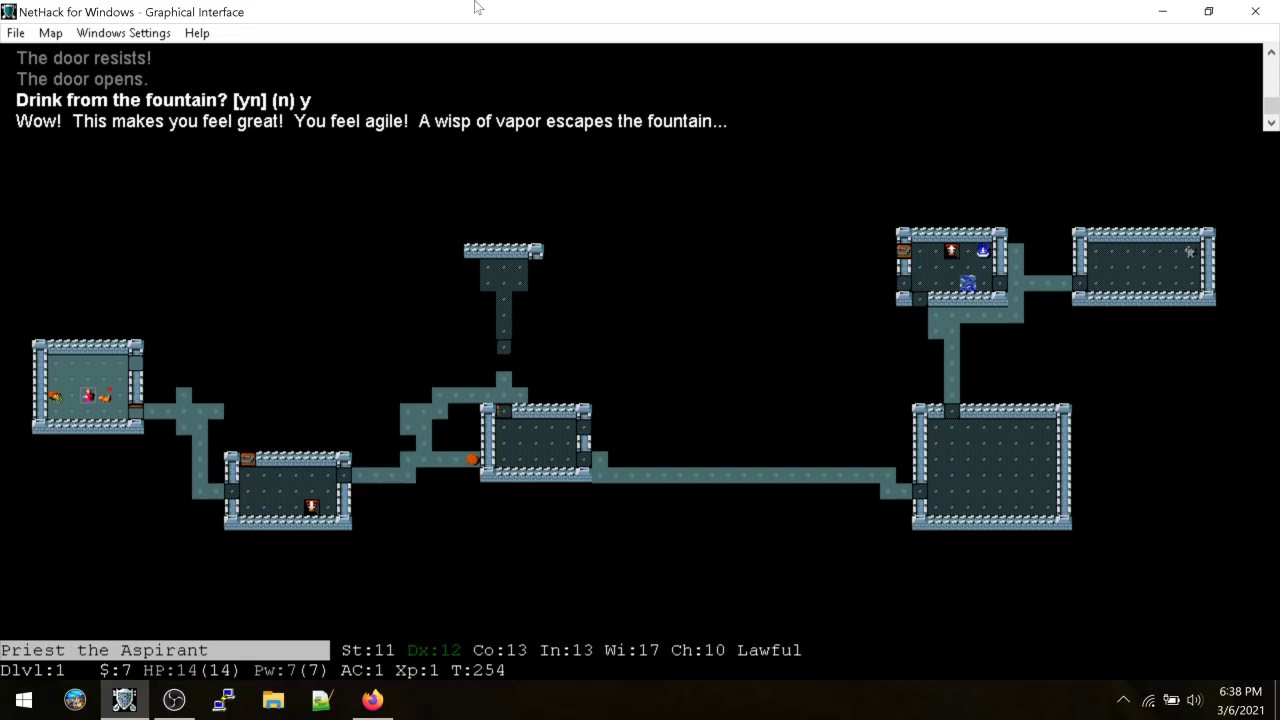
key("h")
key("h")
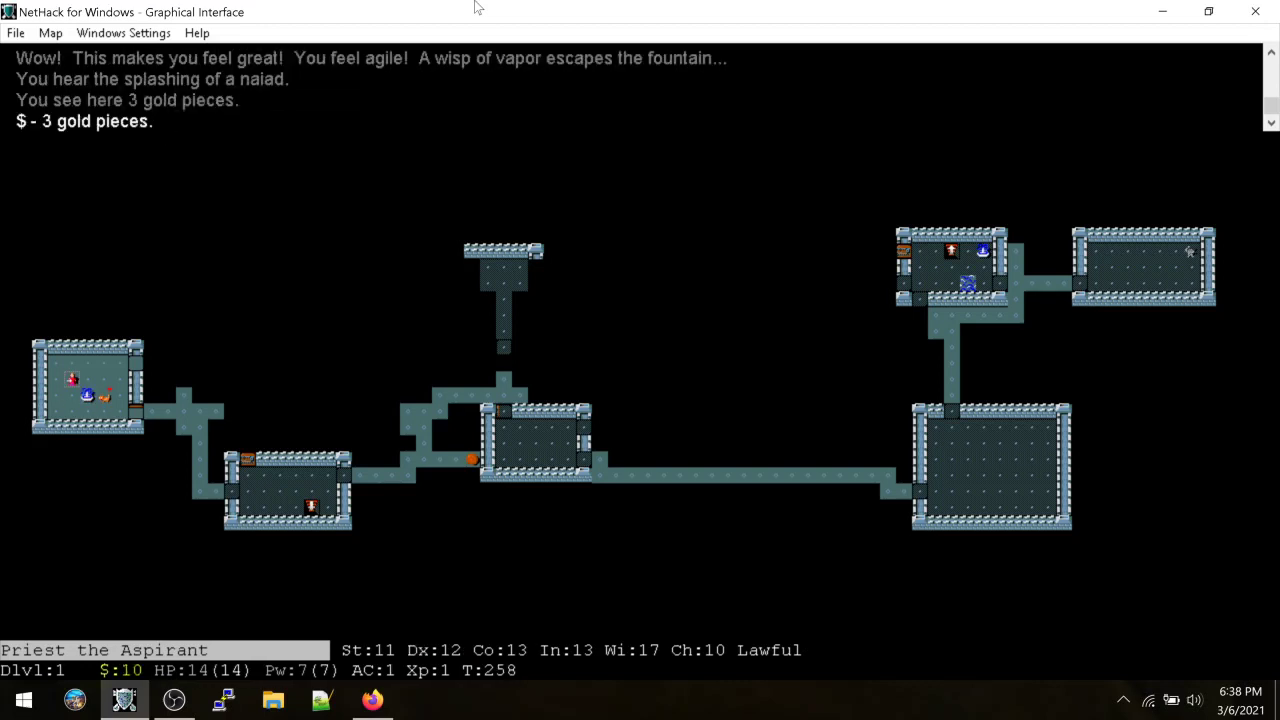
key("l")
key("l")
key("l")
key("l")
key("l")
key("l")
key("l")
key("l")
Follow the corridor and walk north into a newly revealed room
key("j")
key("j")
key("j")
key("j")
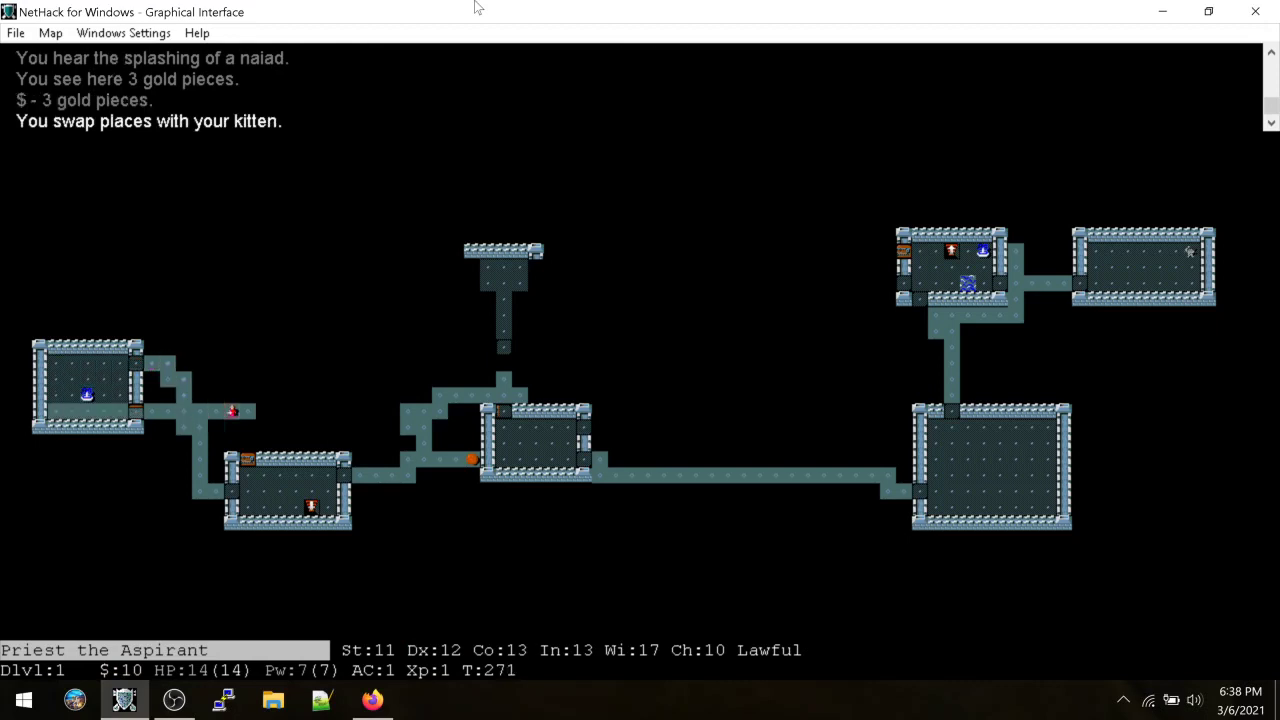
key("Right")
key("Up")
key("Up")
key("Up")
key("Up")
key("Up")
key("Left")
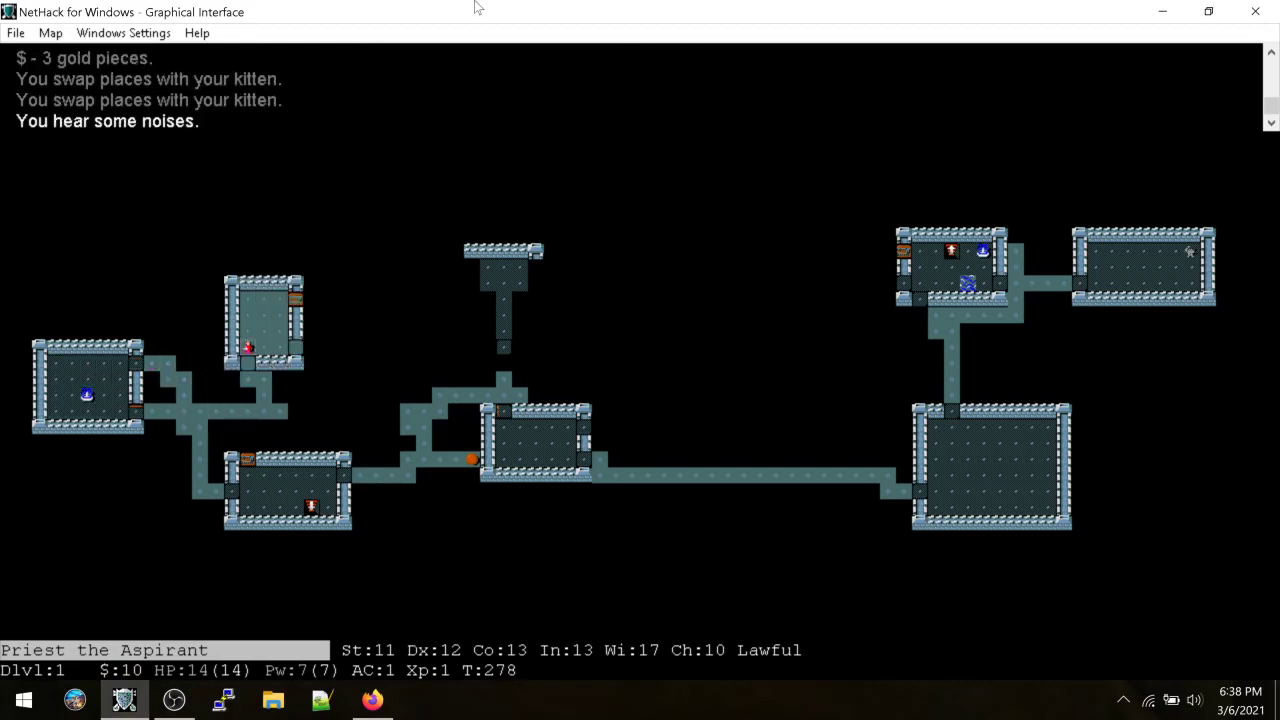
key("Up")
key("Up")
key("Up")
Exit through the east door and continue east into the upper-middle room
key("Right")
key("Right")
key("Right")
key("Right")
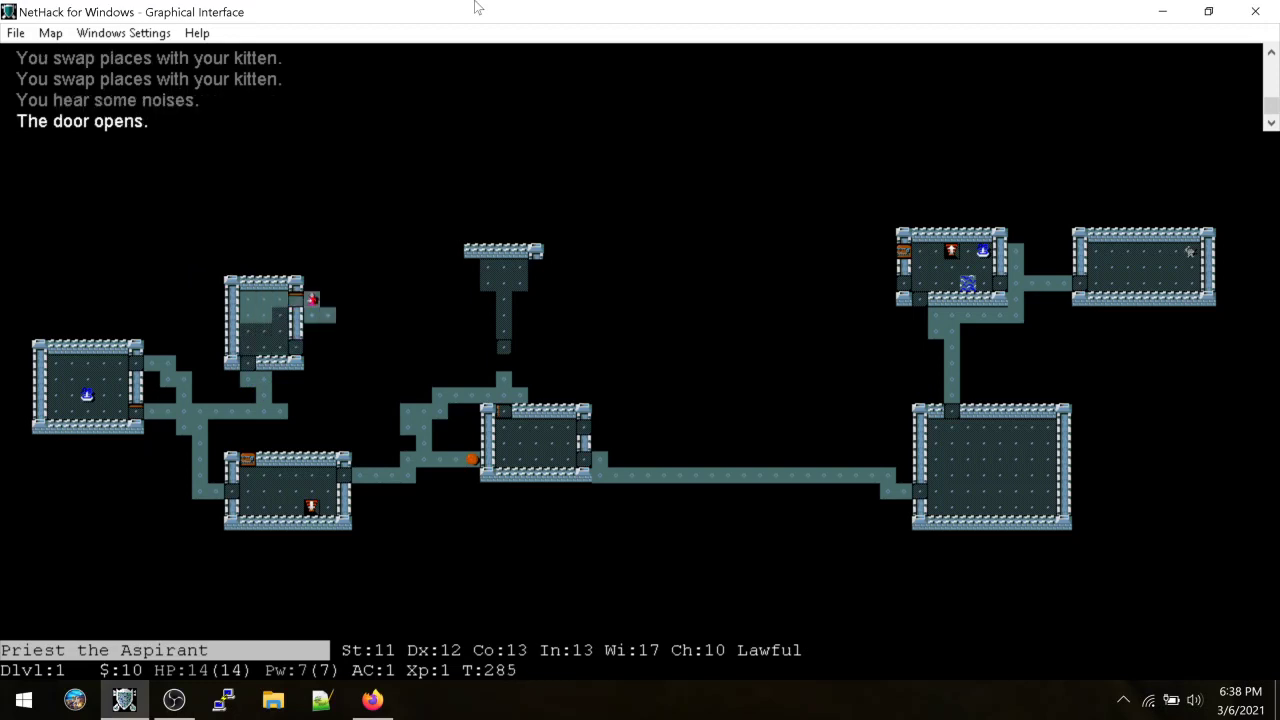
key("Right")
key("Down")
key("Left")
key("Left")
key("Left")
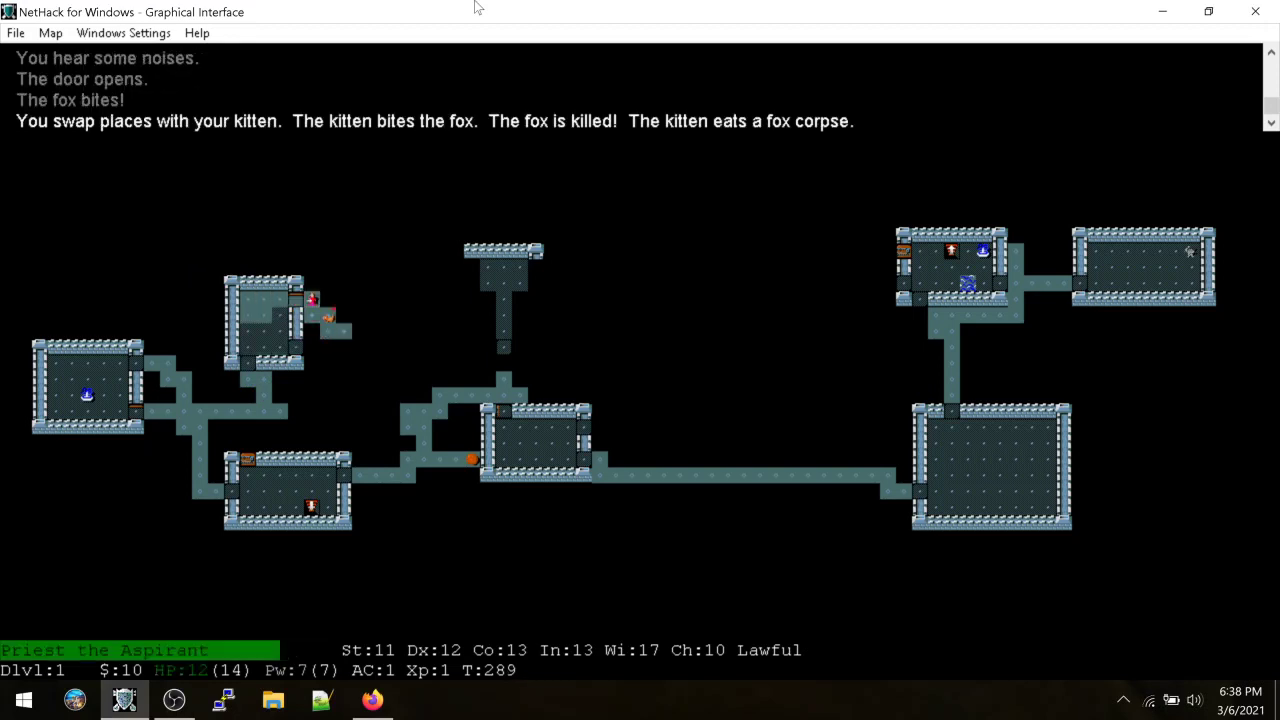
key("Left")
key("Left")
key("Right")
key("Right")
key("Right")
key("Right")
key("Right")
key("Right")
key("Right")
key("Right")
key("Right")
key("Right")
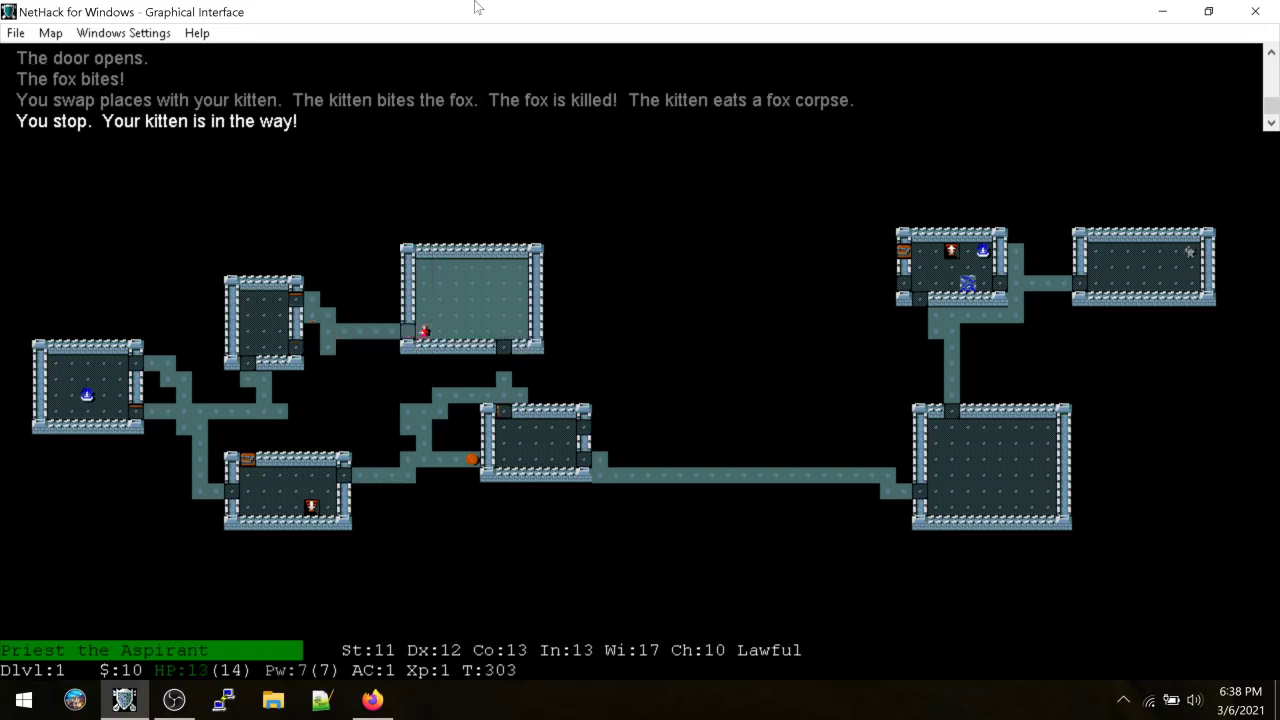
key("Right")
key("Right")
key("Right")
key("Right")
key("Right")
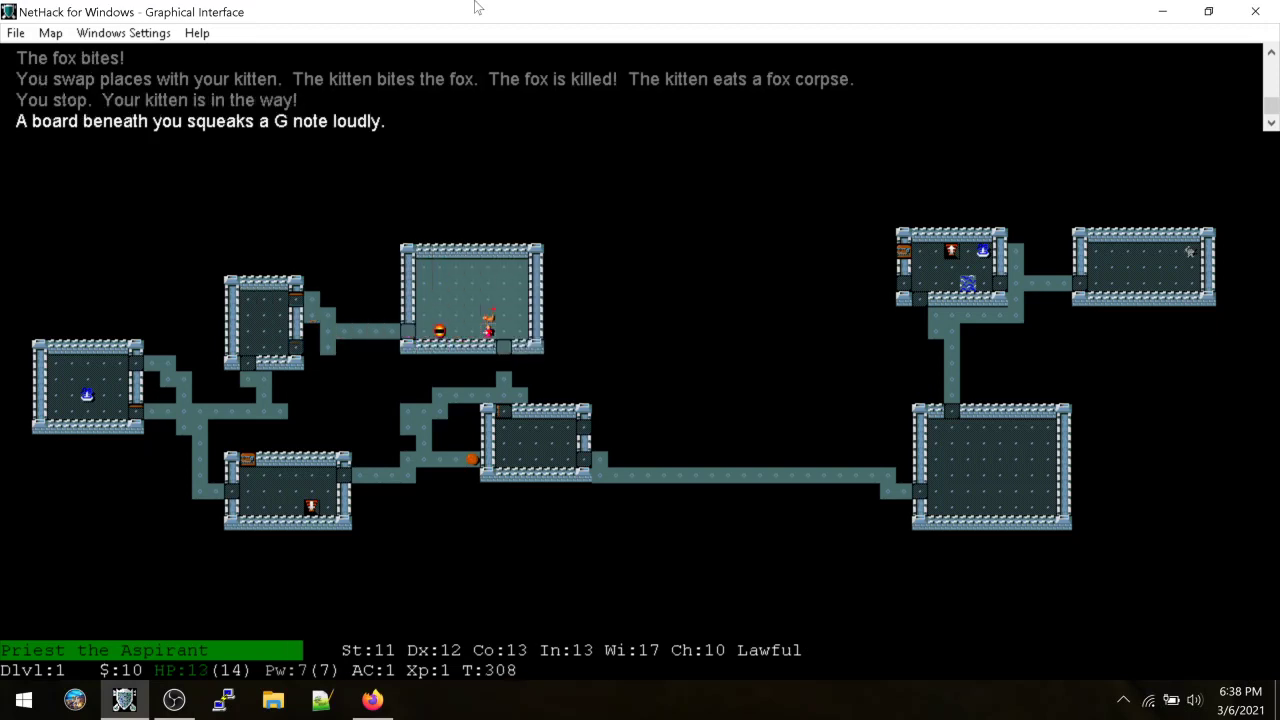
Step west onto the squeaky board and enter #untrap to try disarming it
key("Left")
key("Left")
type("#")
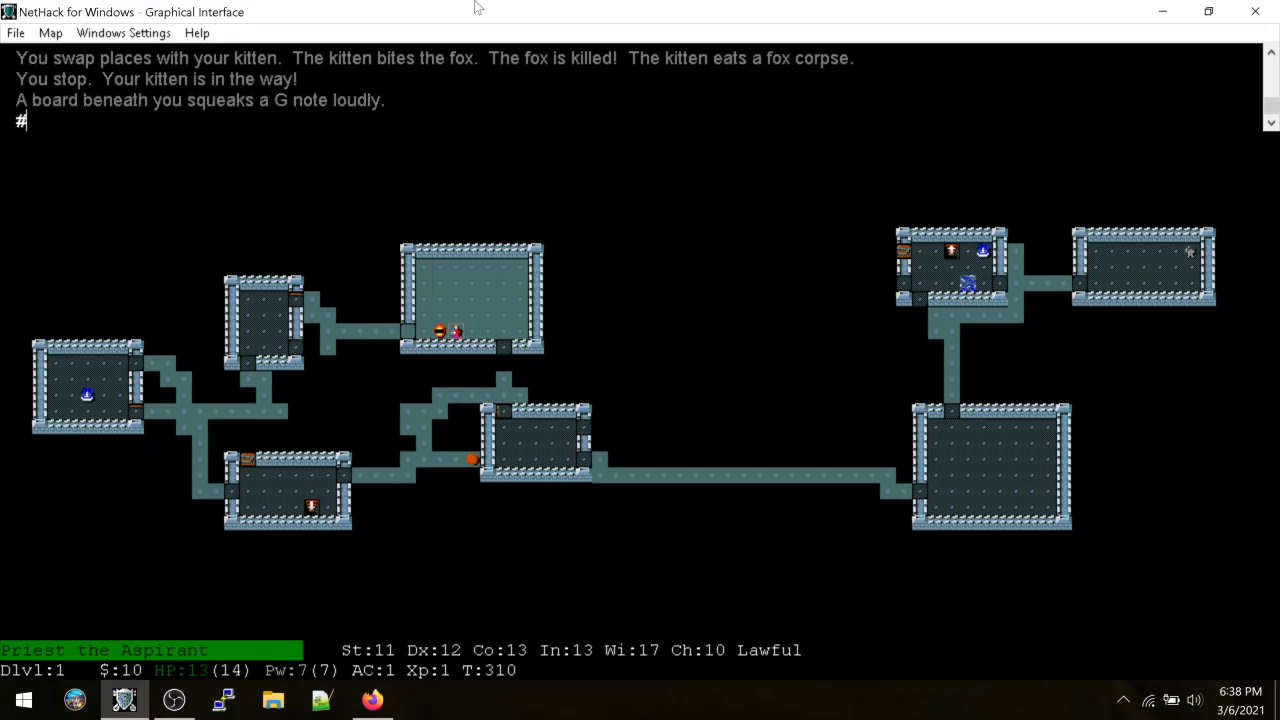
type("u")
key("BackSpace")
type("4")
key("BackSpace")
type("ntrap")
key("Return")
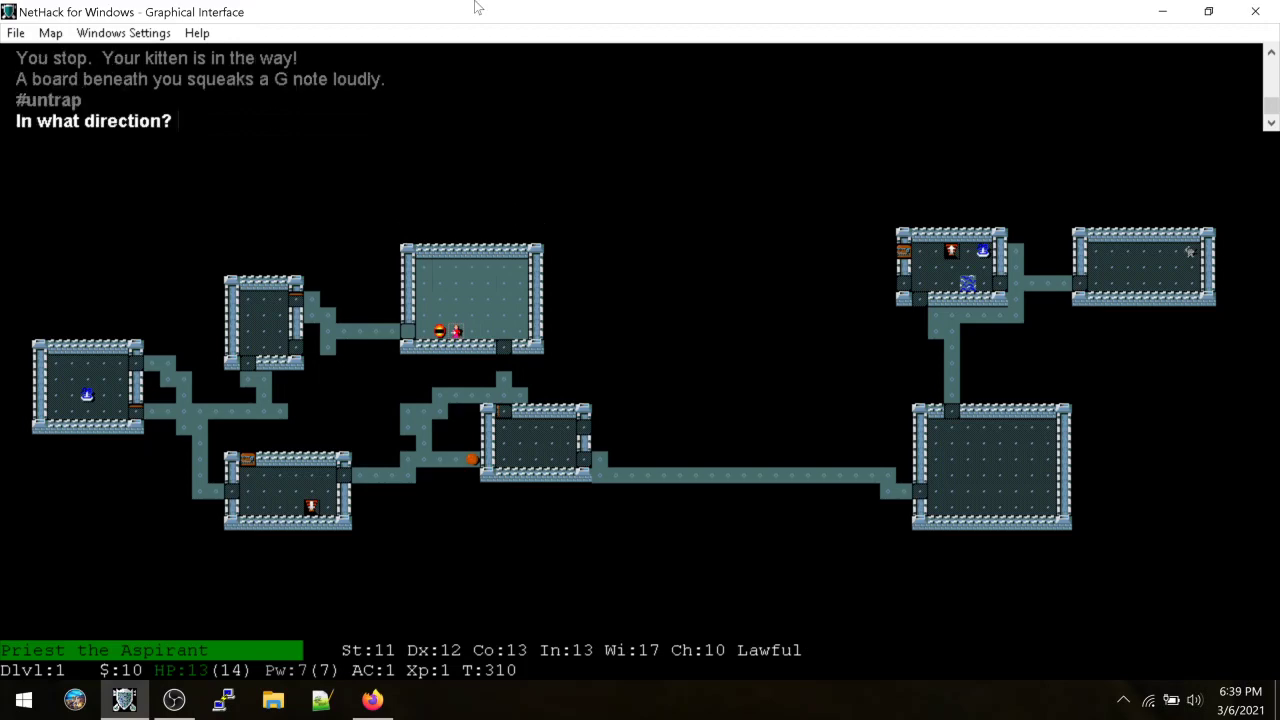
type("4")
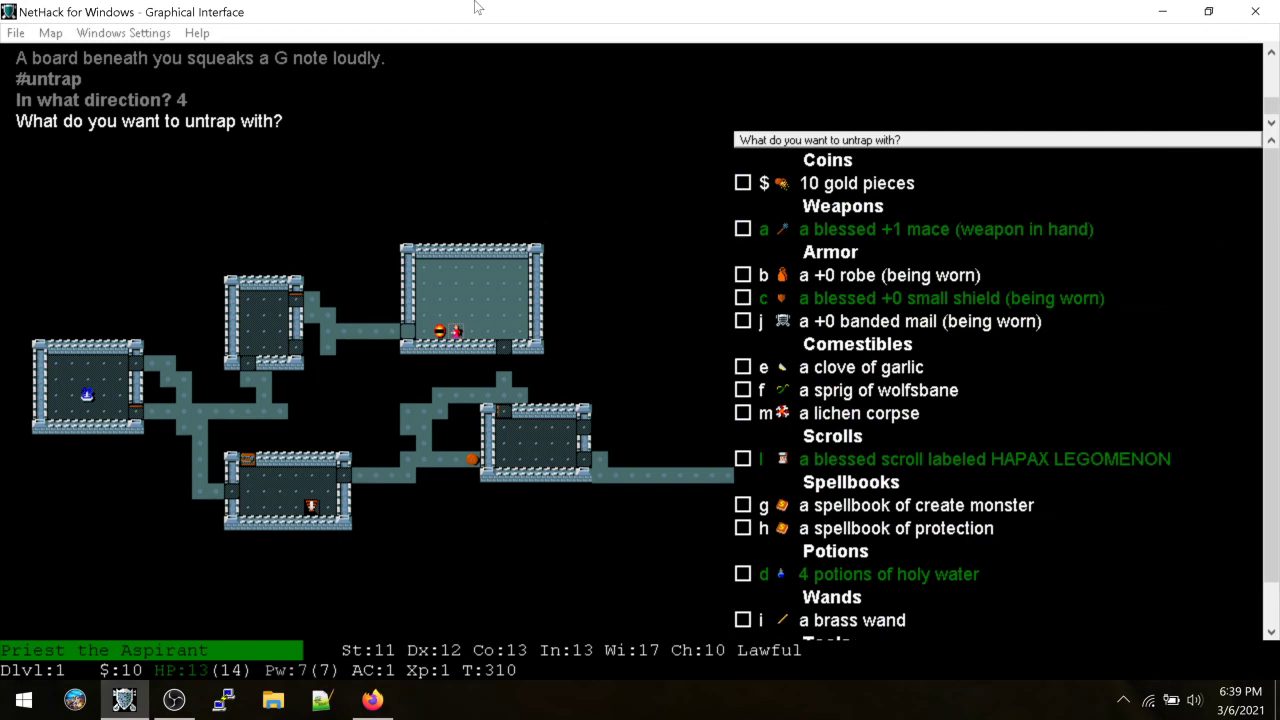
type("a")
Walk east down the corridor, attack the jackal and shove the boulder east
key("6")
key("6")
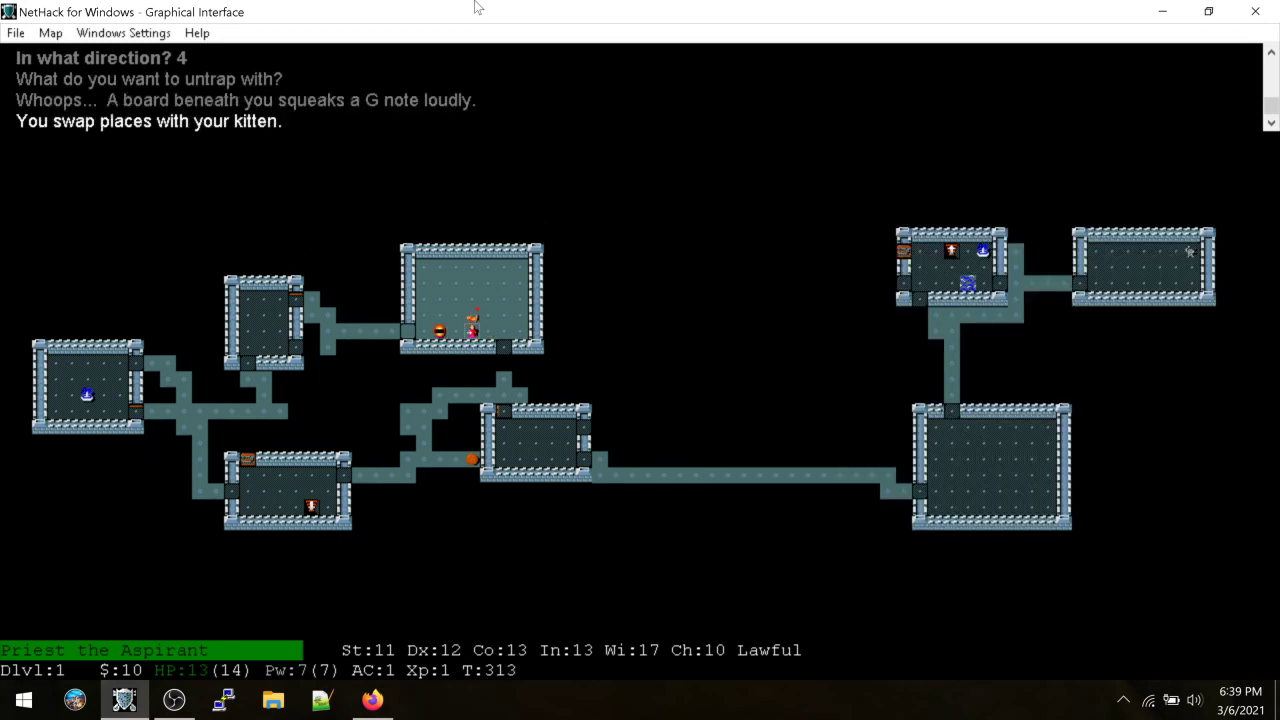
key("6")
key("6")
key("2")
key("2")
key("2")
key("2")
key("6")
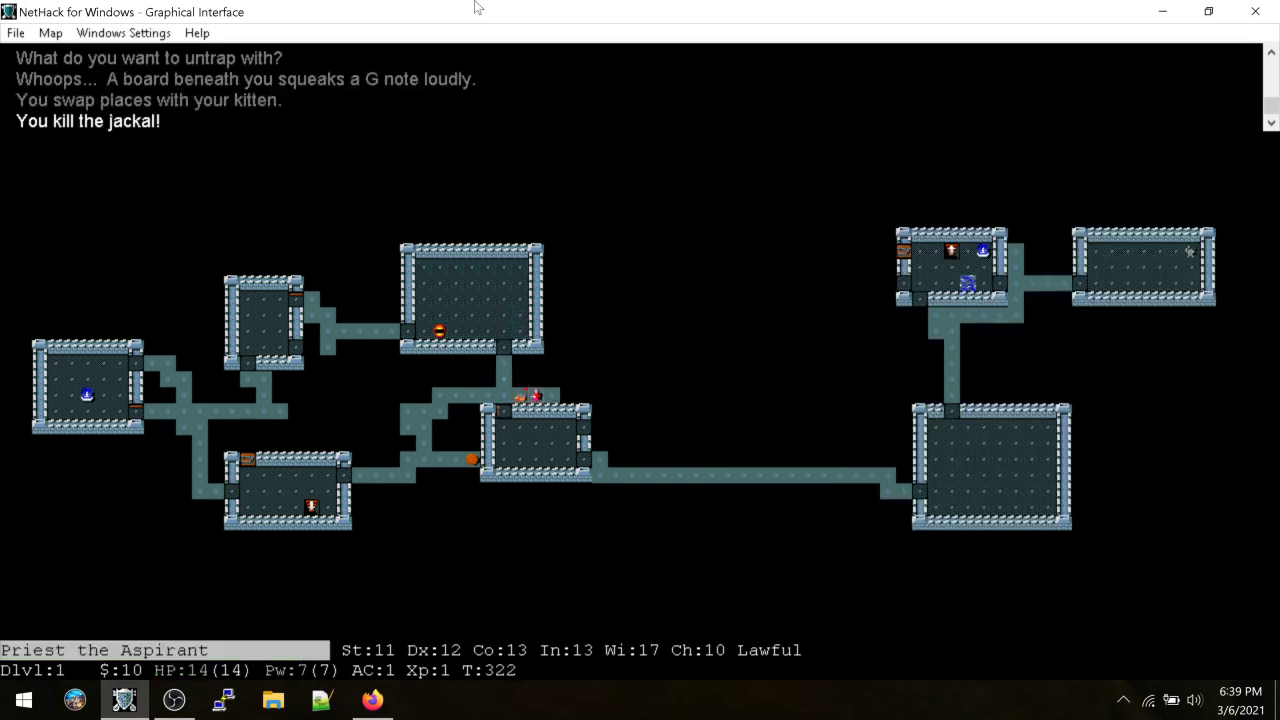
key("6")
key("6")
key("6")
key("6")
key("6")
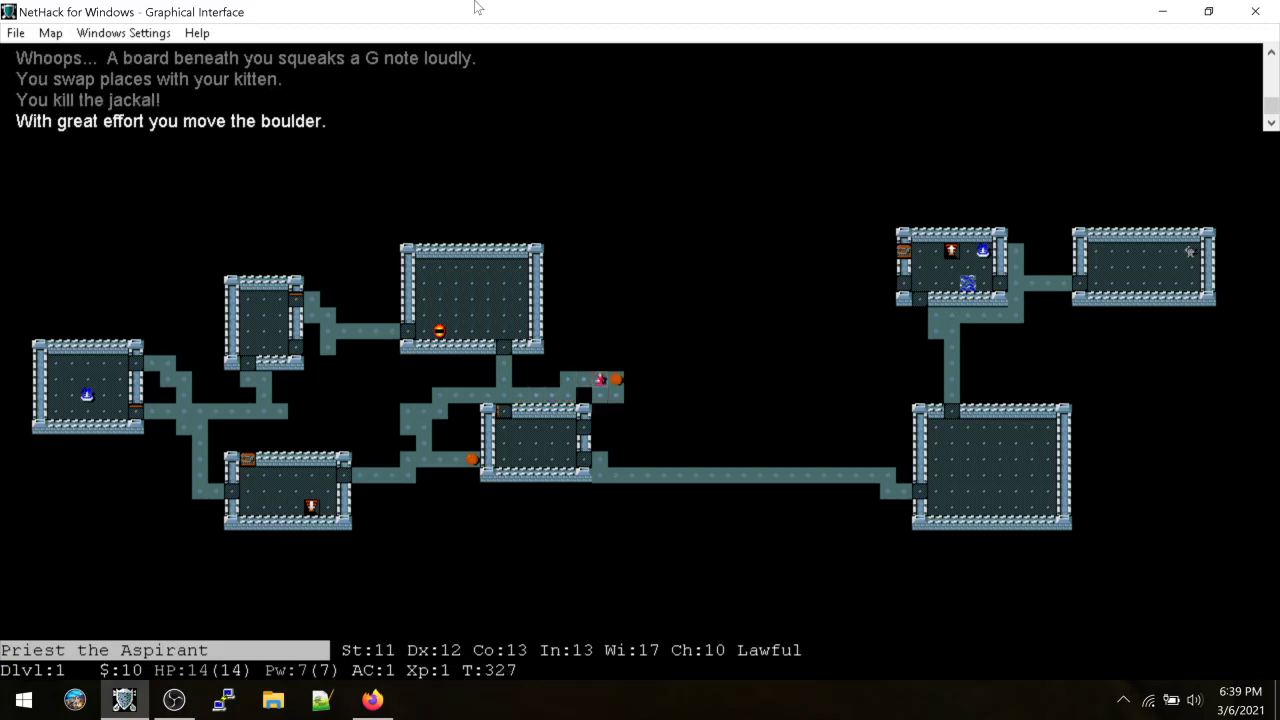
Follow the newly revealed corridor east and north into the eastern room
key("6")
key("6")
key("9")
key("8")
key("8")
key("8")
key("9")
key("9")
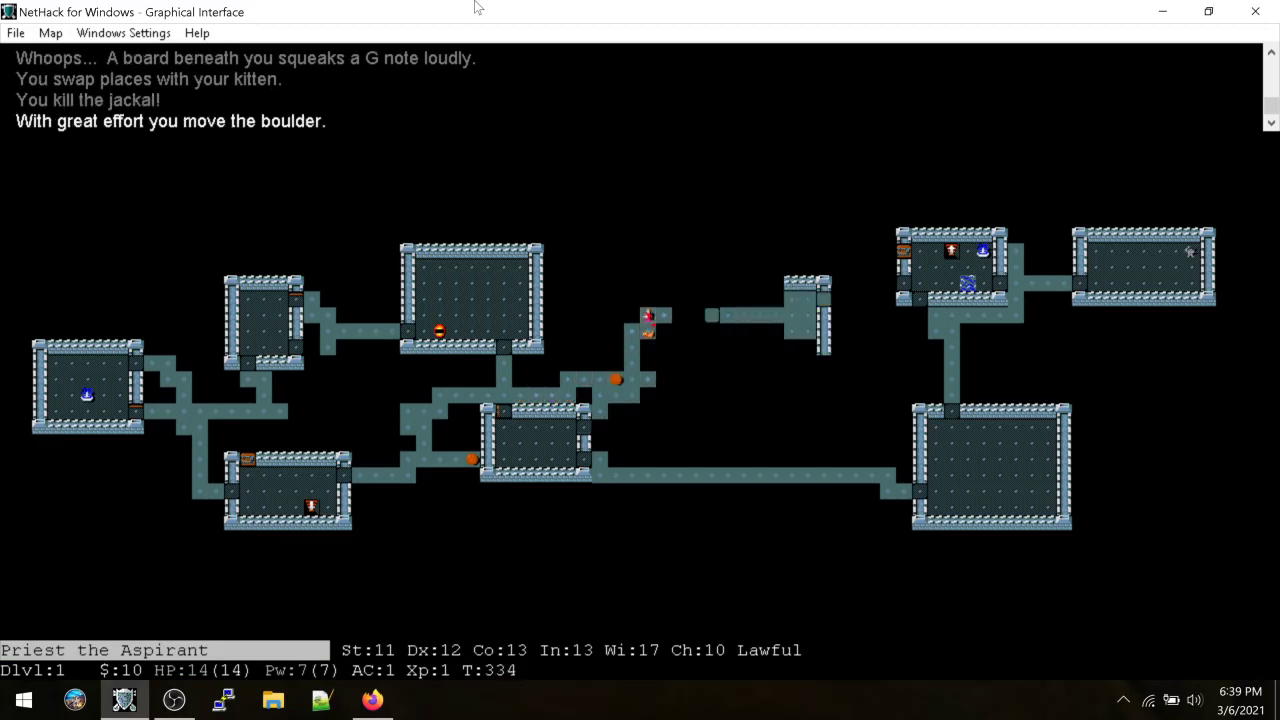
key("6")
key("6")
key("6")
key("6")
key("6")
key("6")
key("6")
key("6")
key("6")
Pick up the 3 gold and cross the room northwest into a northern corridor
key("comma")
key("7")
key("7")
key("4")
key("4")
key("4")
key("7")
key("7")
key("8")
key("8")
key("9")
key("6")
key("6")
key("6")
key("6")
key("6")
key("6")
key("6")
key("6")
key("6")
key("6")
key("6")
key("6")
Follow the corridor briefly east, then head back southwest along it
key("4")
key("4")
key("4")
key("4")
key("1")
key("1")
key("1")
key("2")
key("1")
key("4")
key("1")
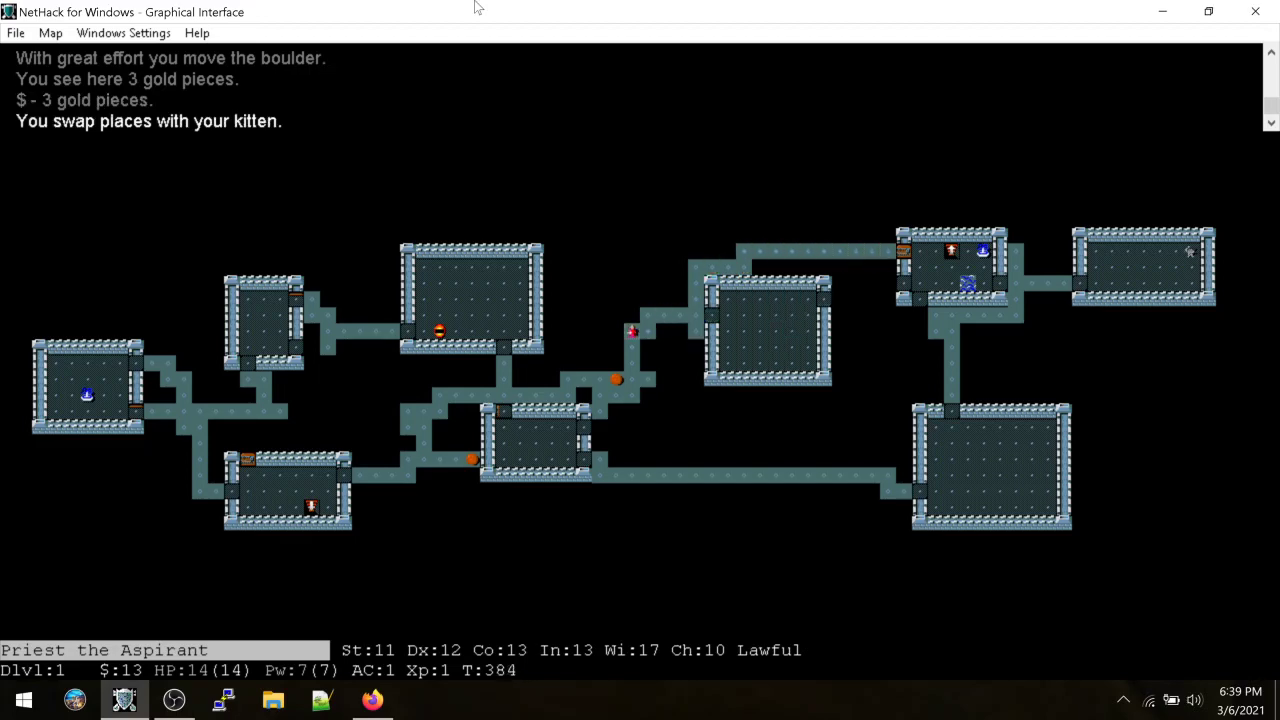
Go south into the small central room and cross it westward
key("2")
key("2")
key("2")
key("2")
key("1")
key("2")
key("2")
key("4")
key("4")
key("4")
key("4")
key("4")
key("4")
key("4")
Leave through the west door and follow the corridor into the bottom-left room
key("7")
key("4")
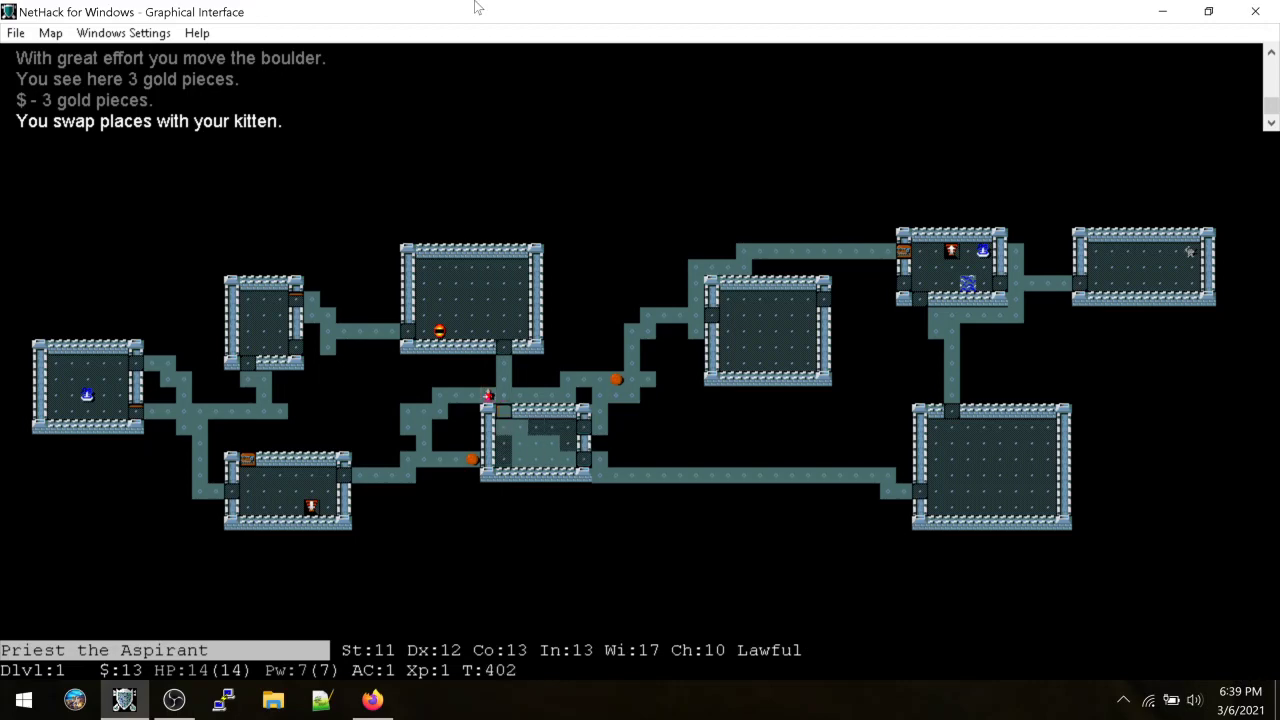
key("4")
key("4")
key("7")
key("4")
key("1")
key("1")
key("2")
key("2")
key("1")
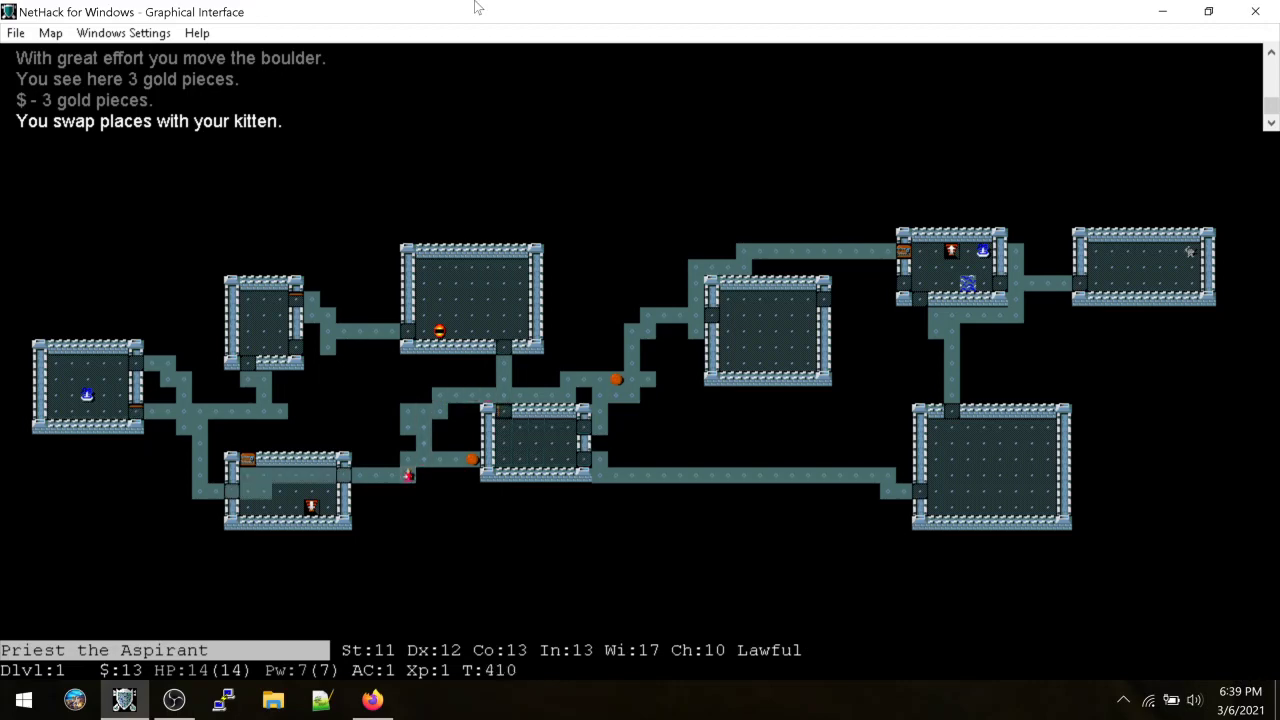
key("4")
key("4")
key("4")
key("4")
key("4")
key("4")
key("1")
key("2")
key("4")
key("4")
key("4")
key("4")
key("4")
Move west in the room and zap the brass wand (i)
key("7")
key("4")
key("z")
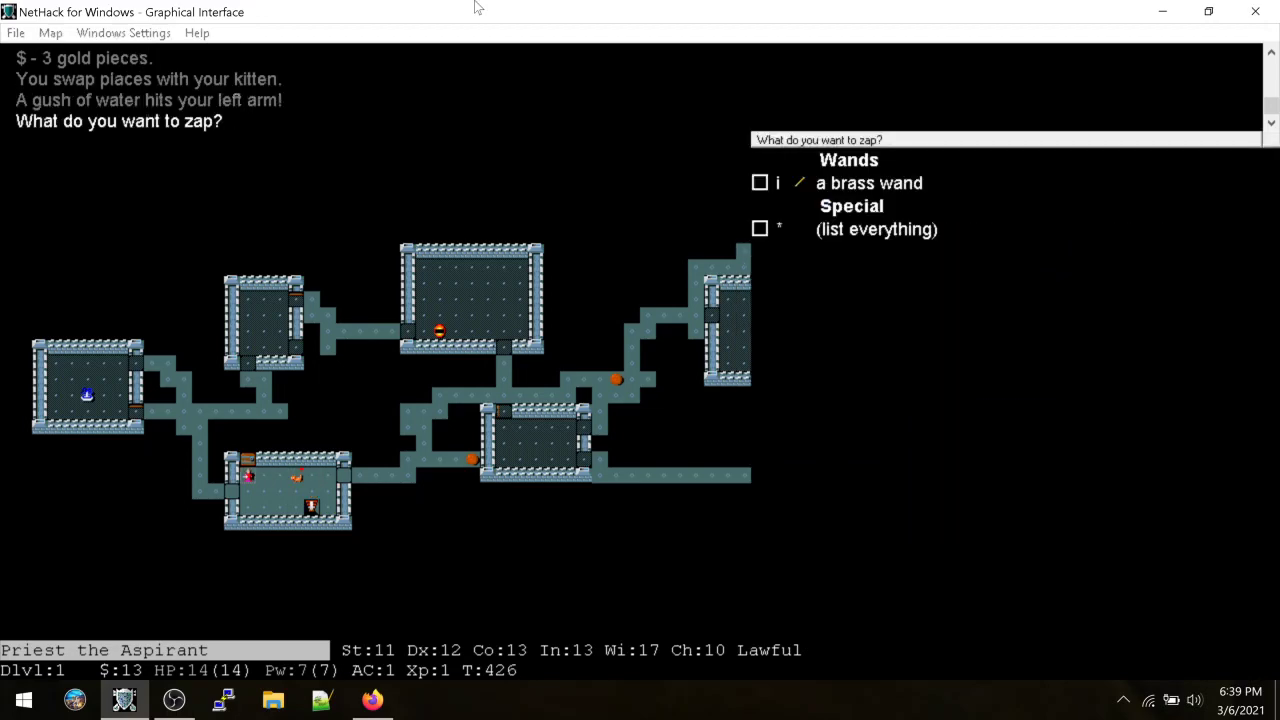
key("i")
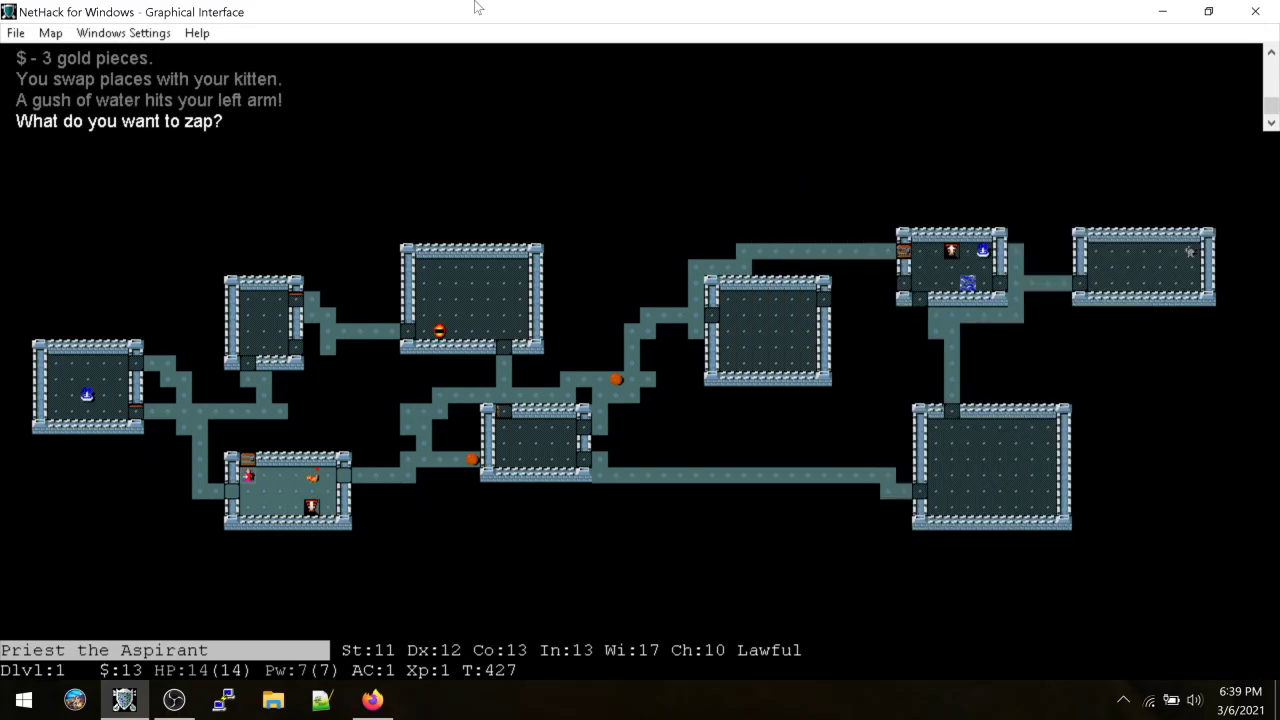
Step around the water-spraying trap square and zap the brass wand again
key(".")
key("Escape")
key("8")
key("l")
key("z")
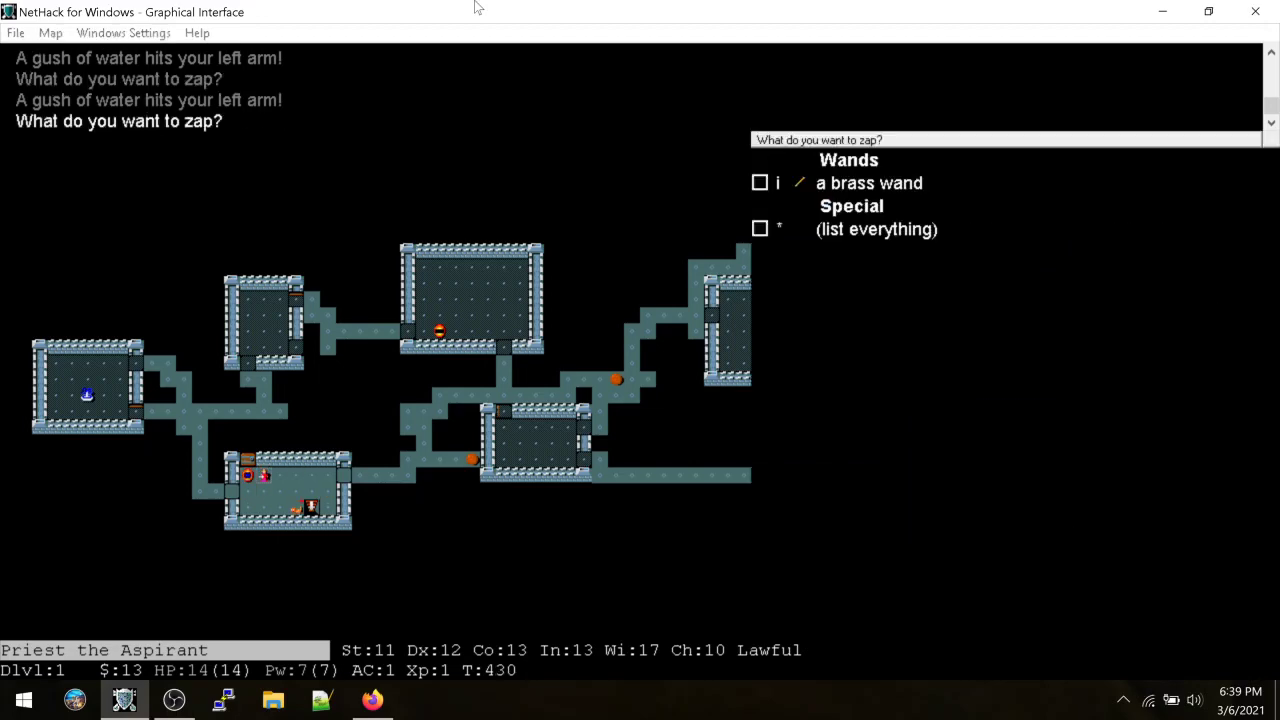
key("Escape")
key("s")
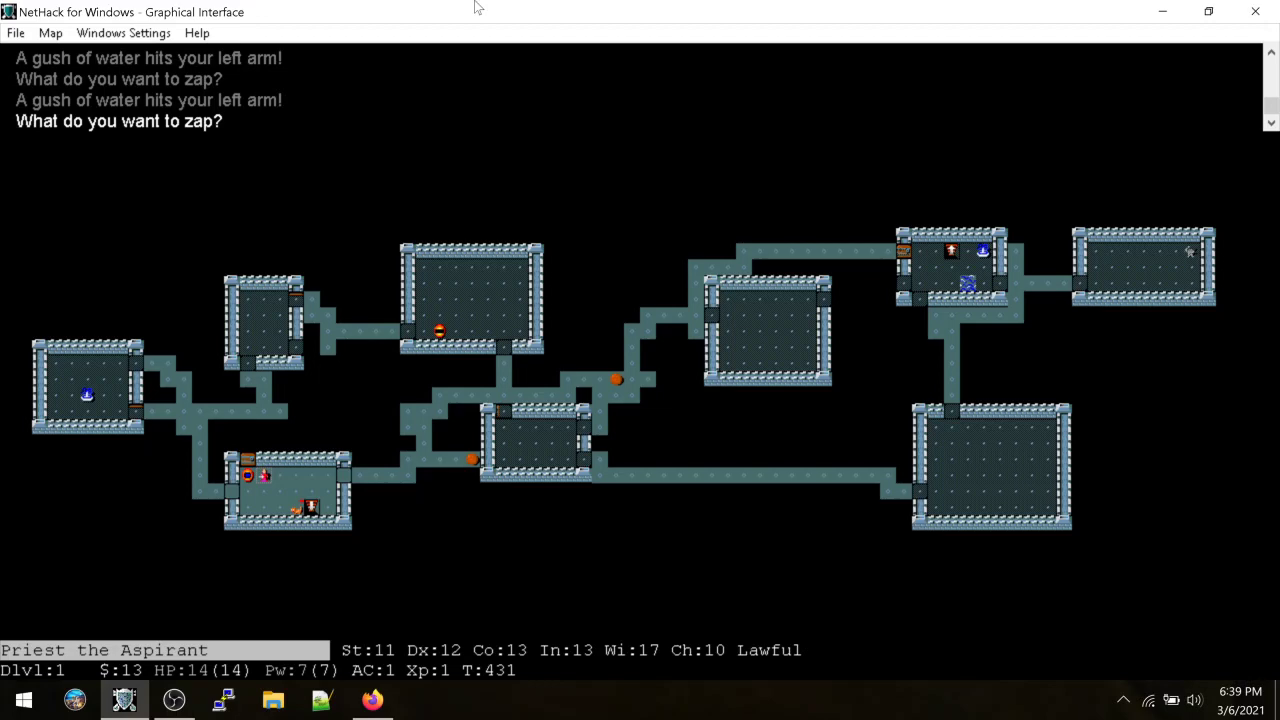
type("#name")
Name the brass wand in inventory 'nothing'
key("Return")
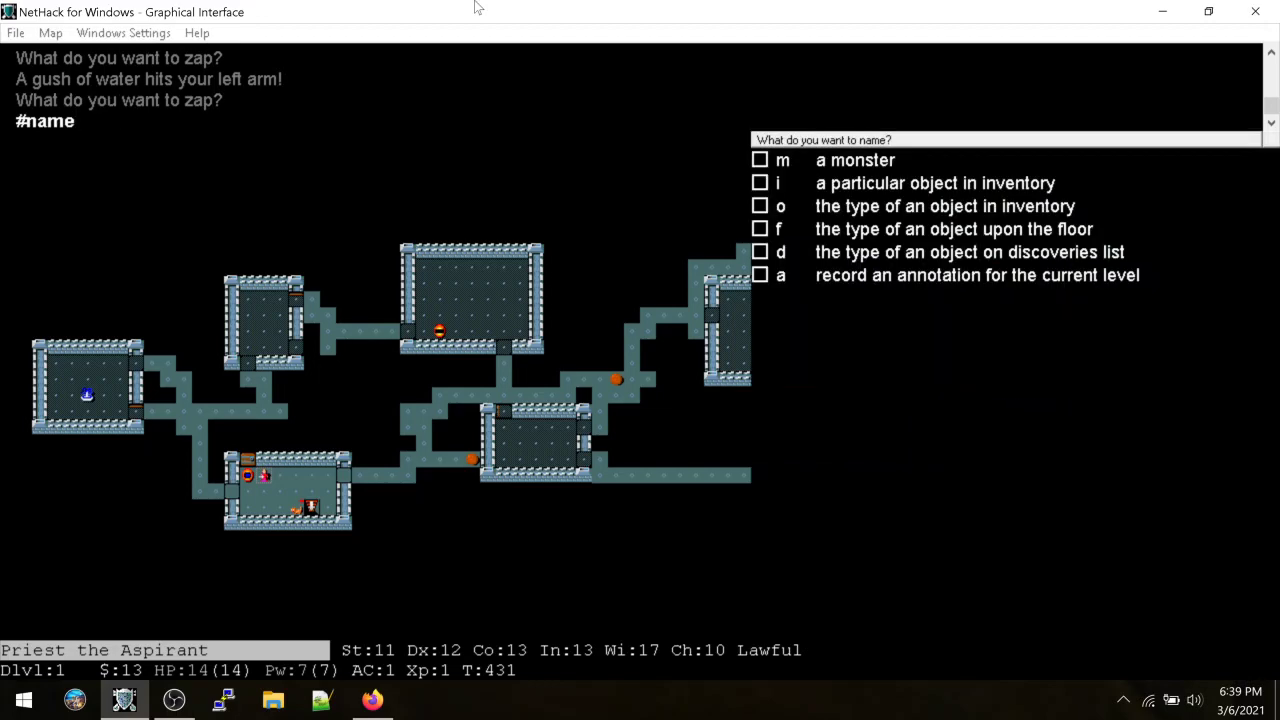
key("i")
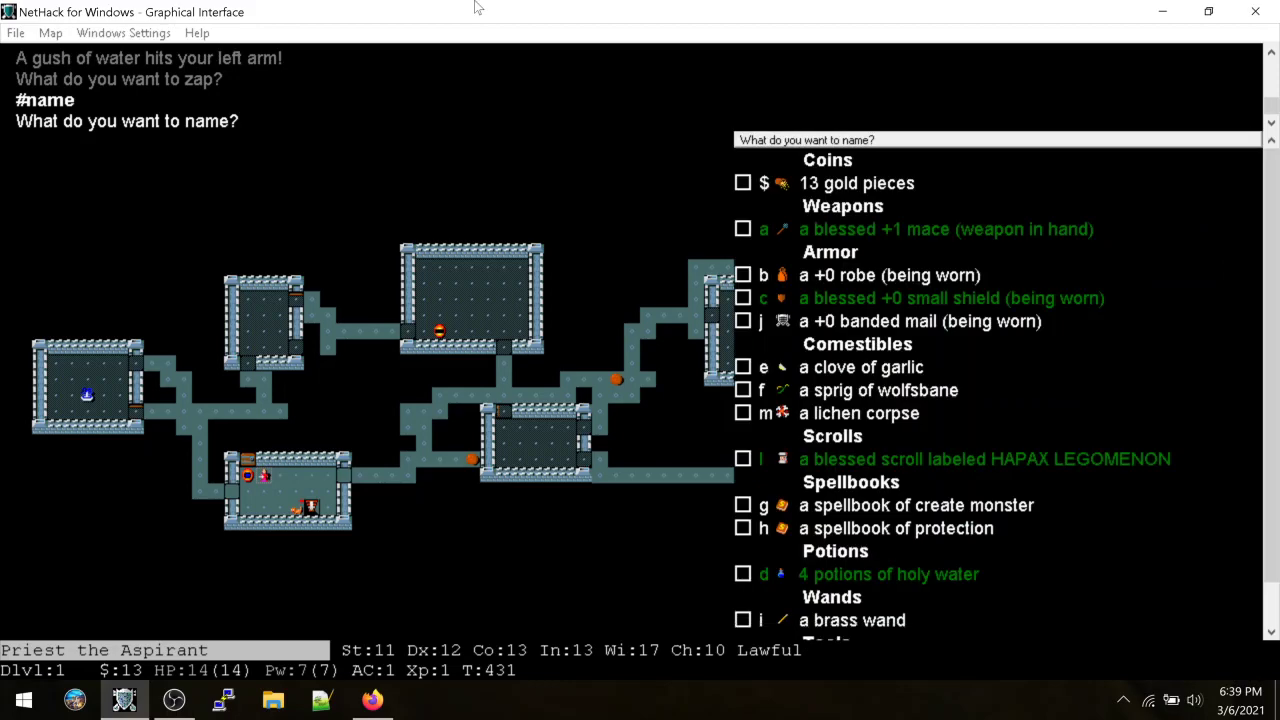
type("inothing")
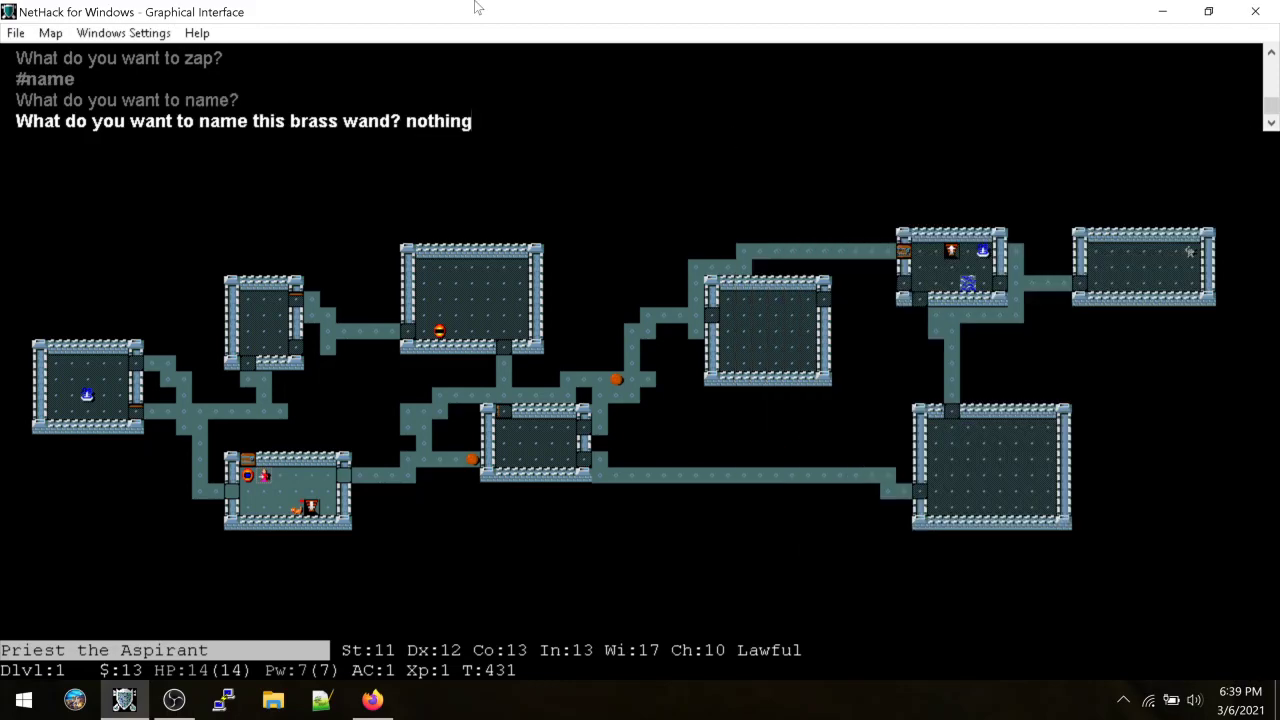
key("Return")
key("i")
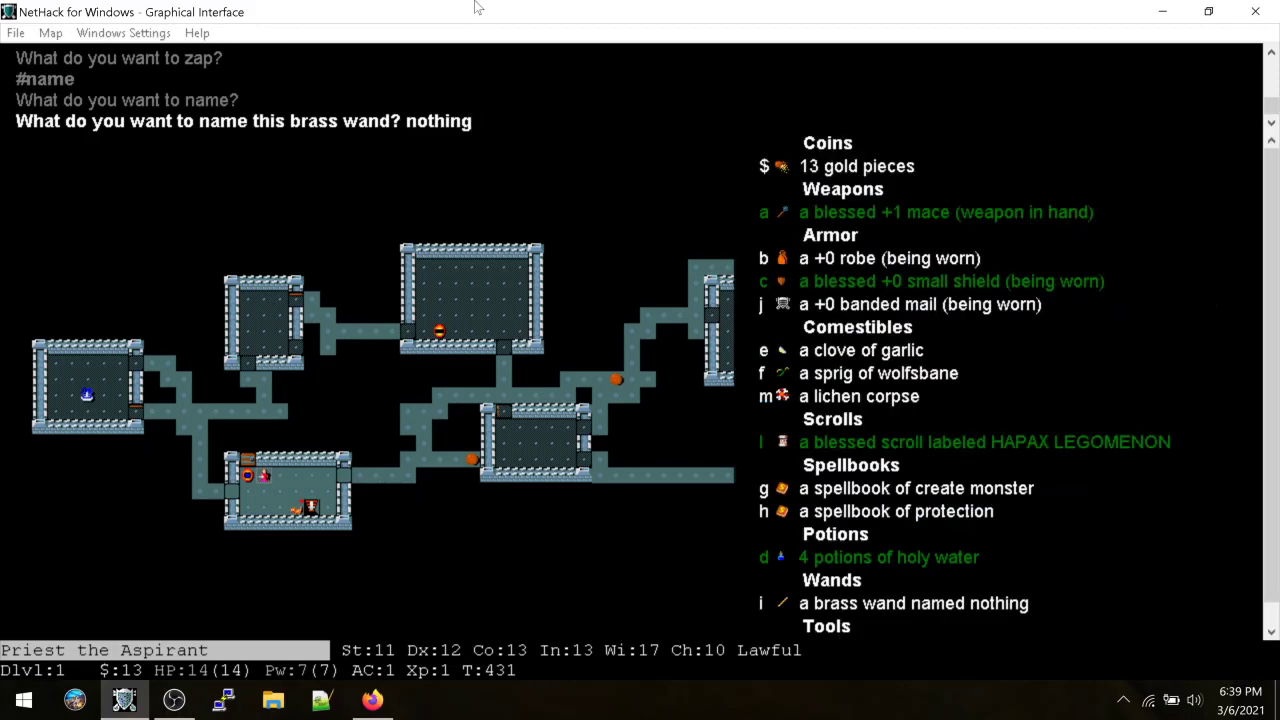
Close the inventory and inspect the priest's square and the nearby floor
key("Escape")
key("semicolon")
key("r")
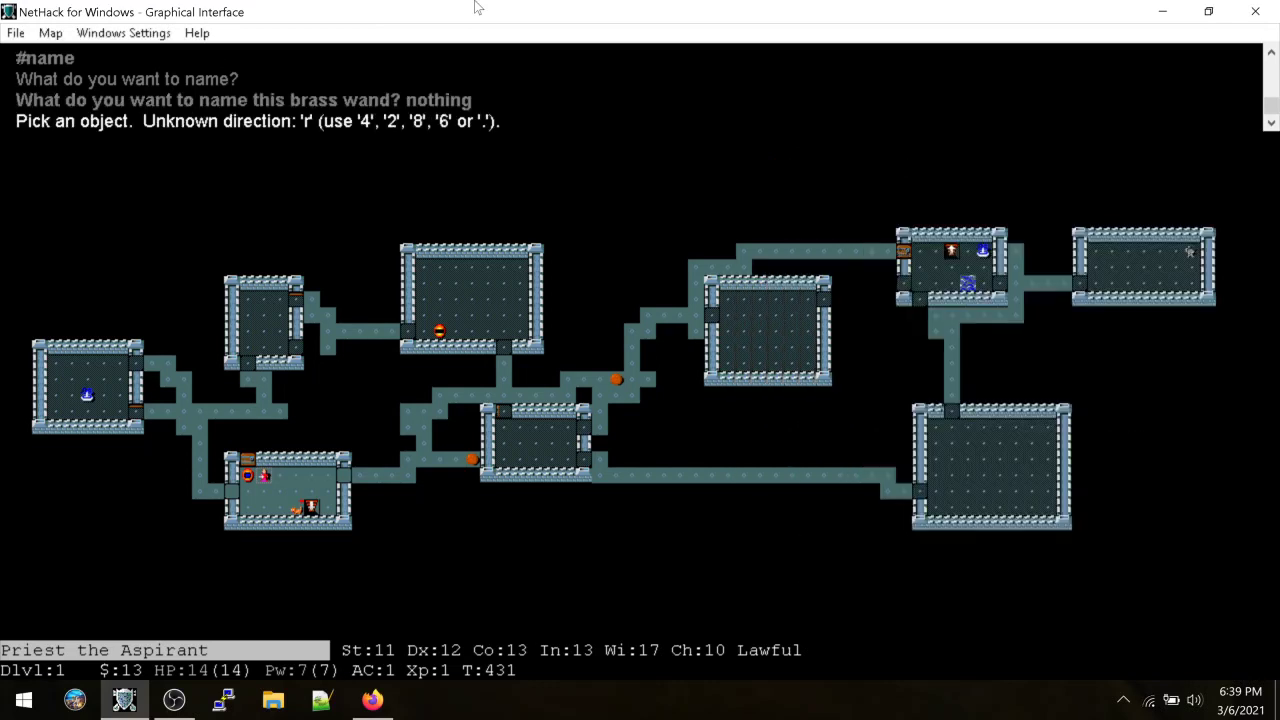
key("period")
key("period")
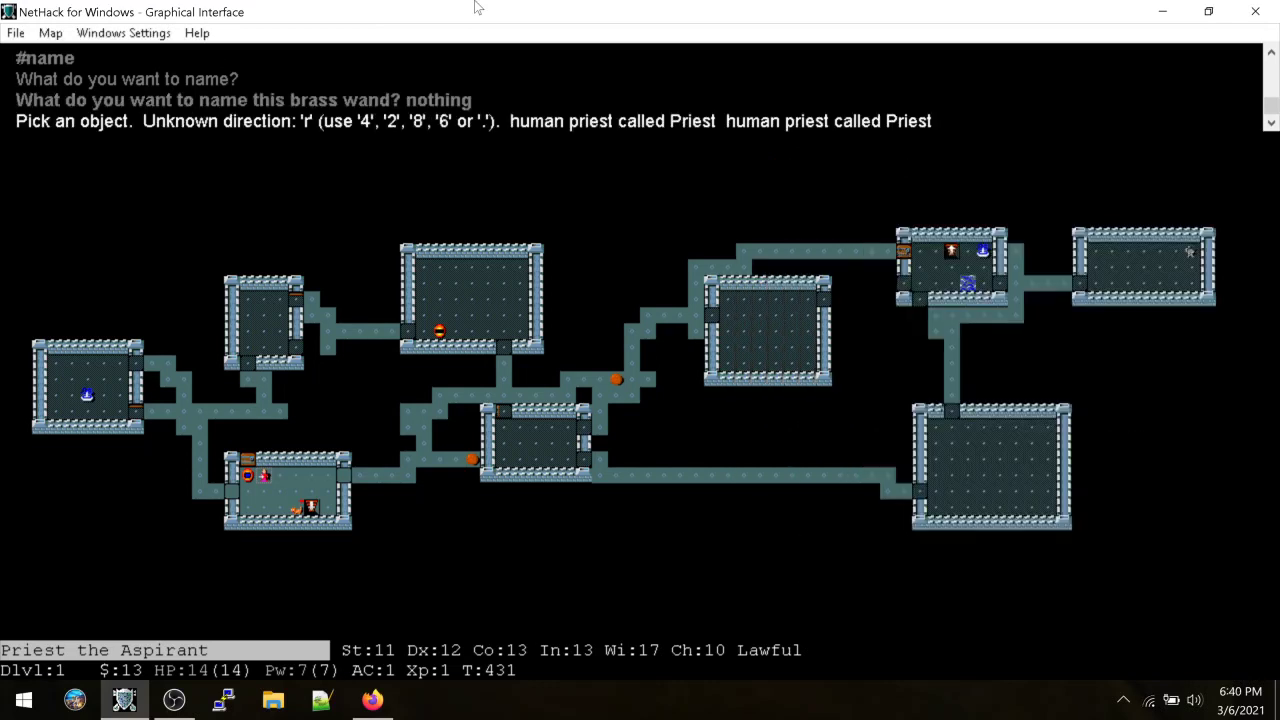
key("semicolon")
key("semicolon")
key("semicolon")
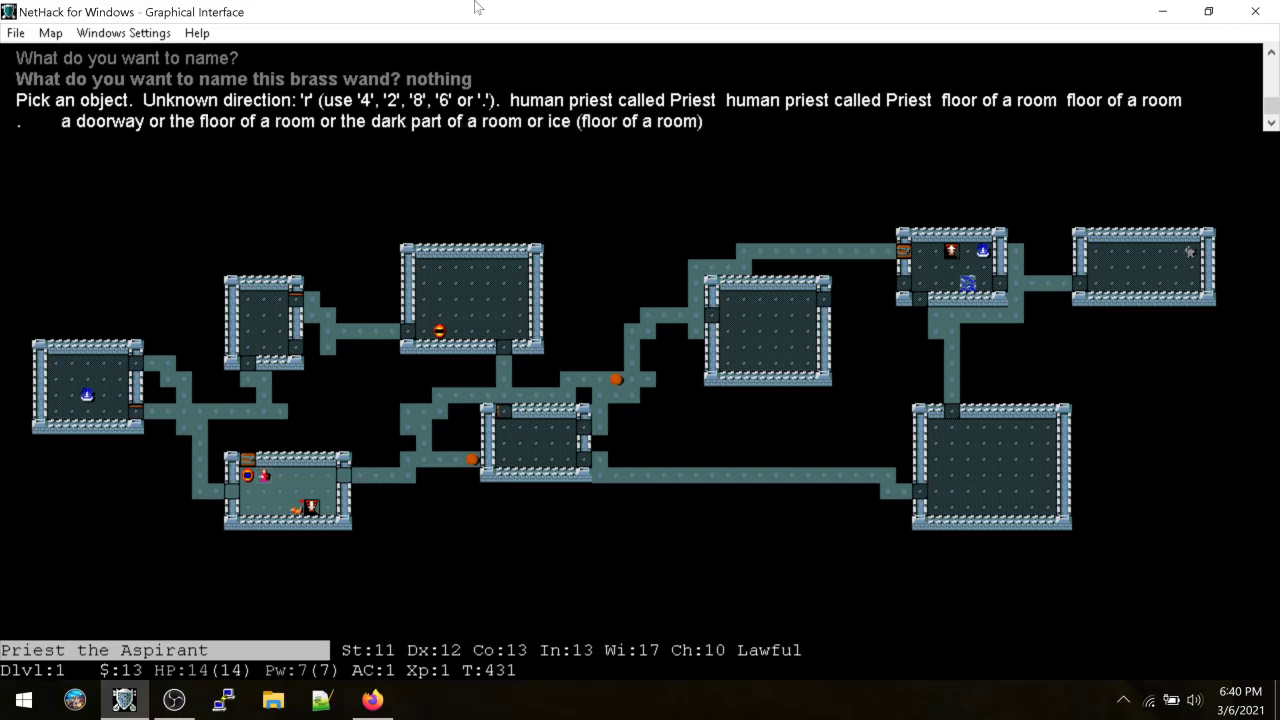
key("Return")
Read the blessed HAPAX LEGOMENON scroll, then review the newly identified inventory
key("r")
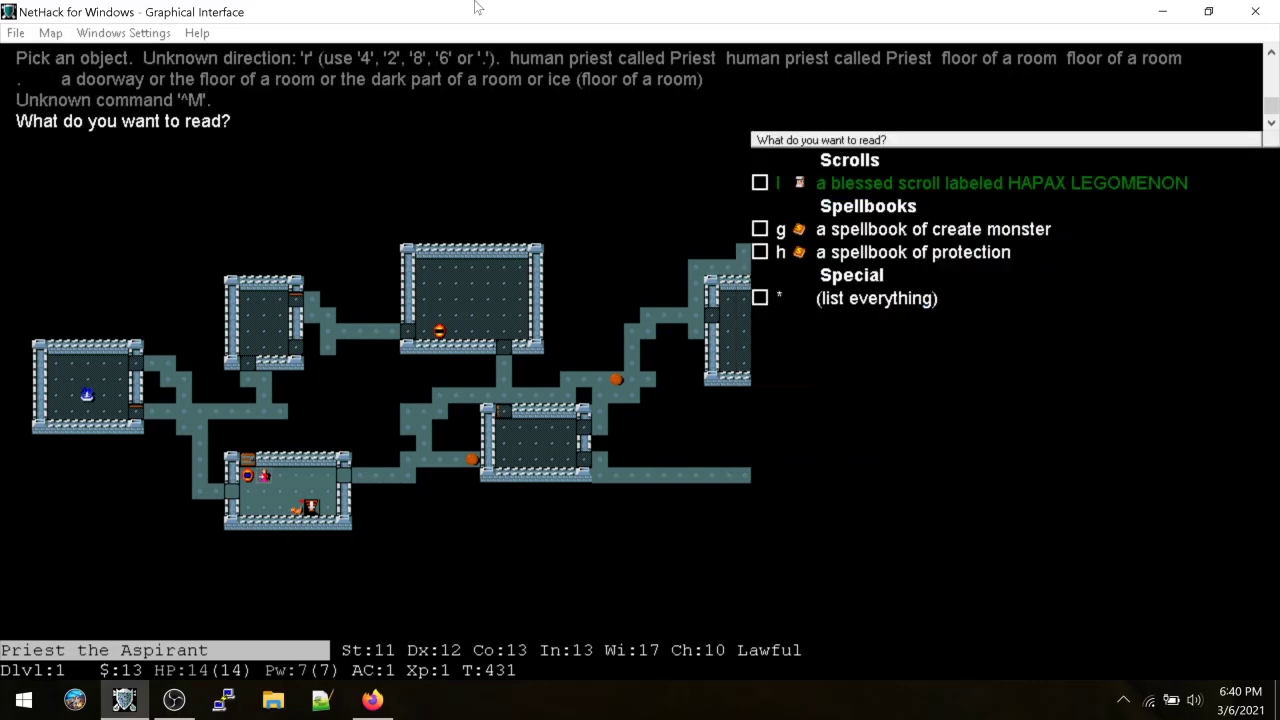
key("l")
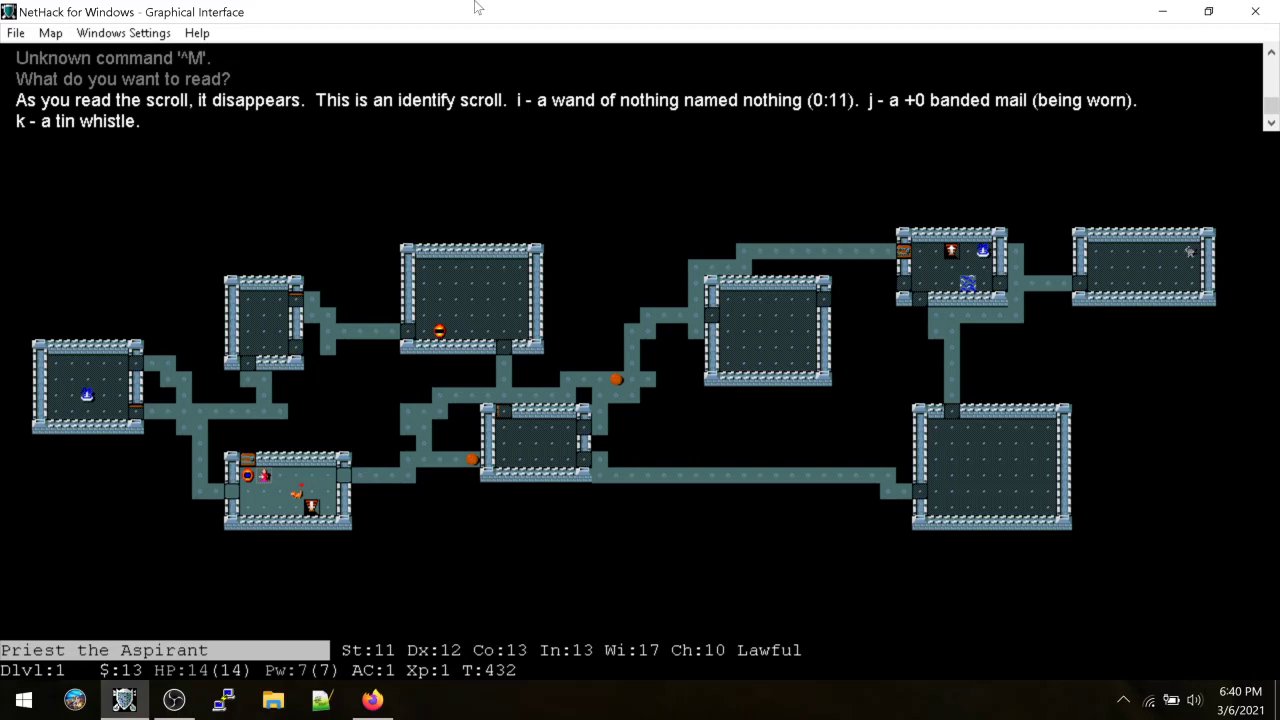
key("i")
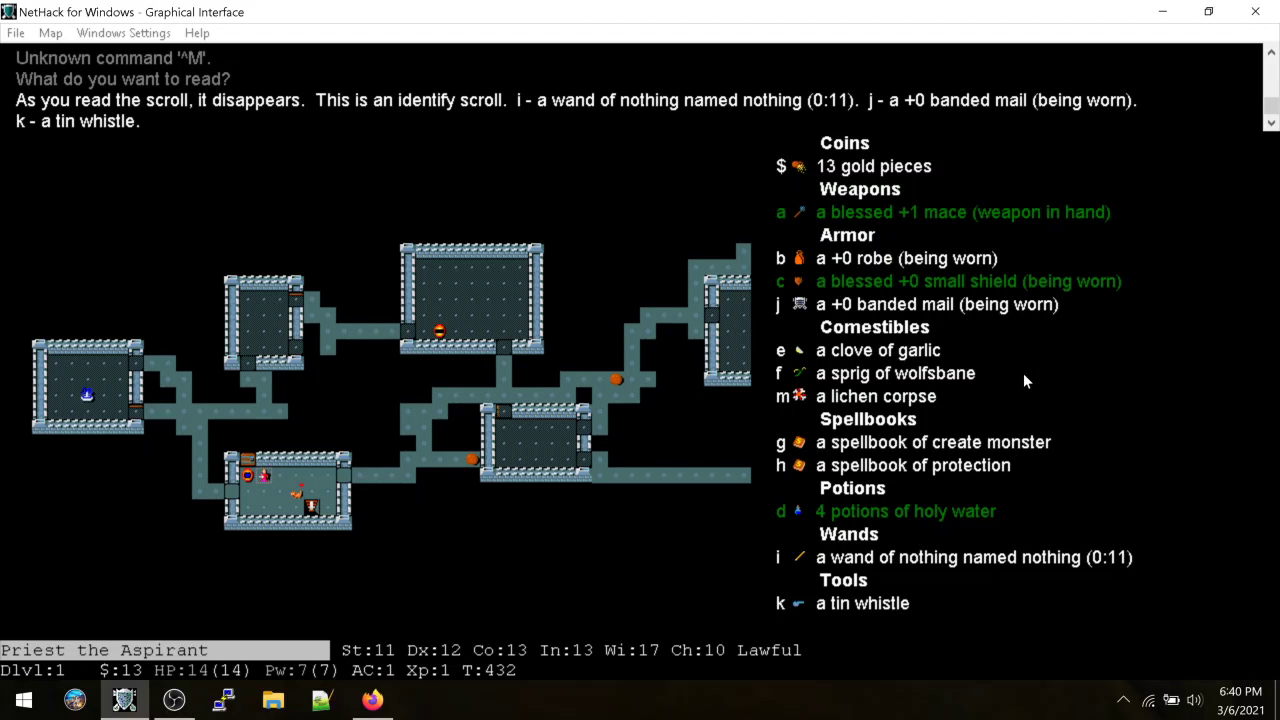
Close the inventory, take the stairs, and leave the room west, searching for hidden doors
key("Escape")
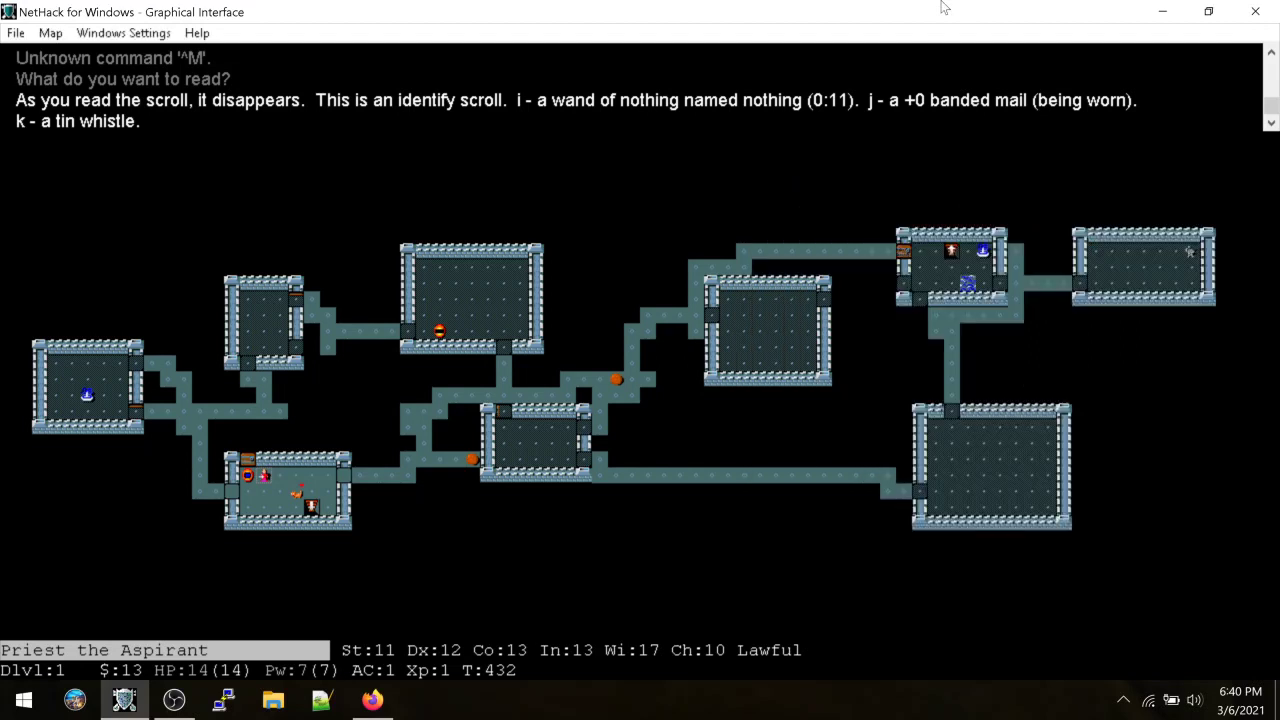
key("b")
key("h")
key("h")
key("h")
key("s")
key("s")
key("greater")
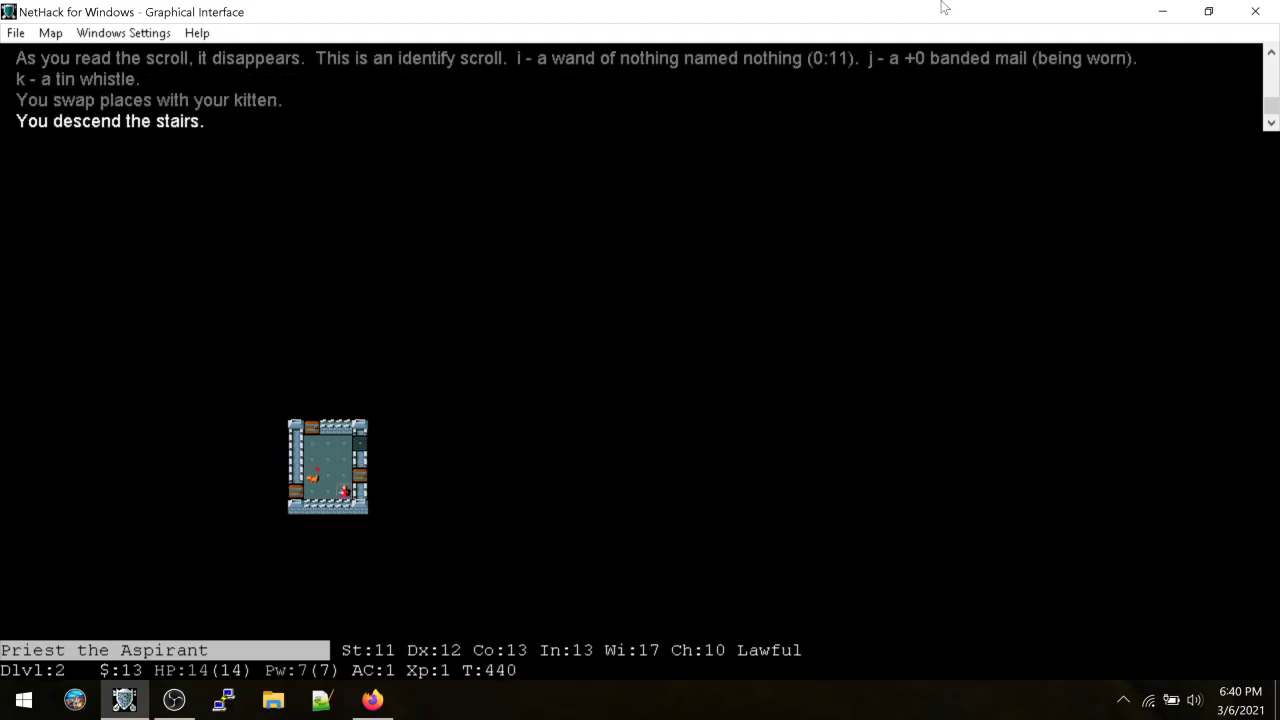
key("h")
key("h")
key("h")
key("h")
key("h")
key("h")
key("h")
key("h")
key("h")
key("s")
key("s")
key("s")
key("s")
key("s")
key("s")
key("s")
key("s")
key("s")
key("s")
key("s")
key("s")
key("s")
key("h")
key("h")
key("h")
key("h")
key("h")
key("h")
key("h")
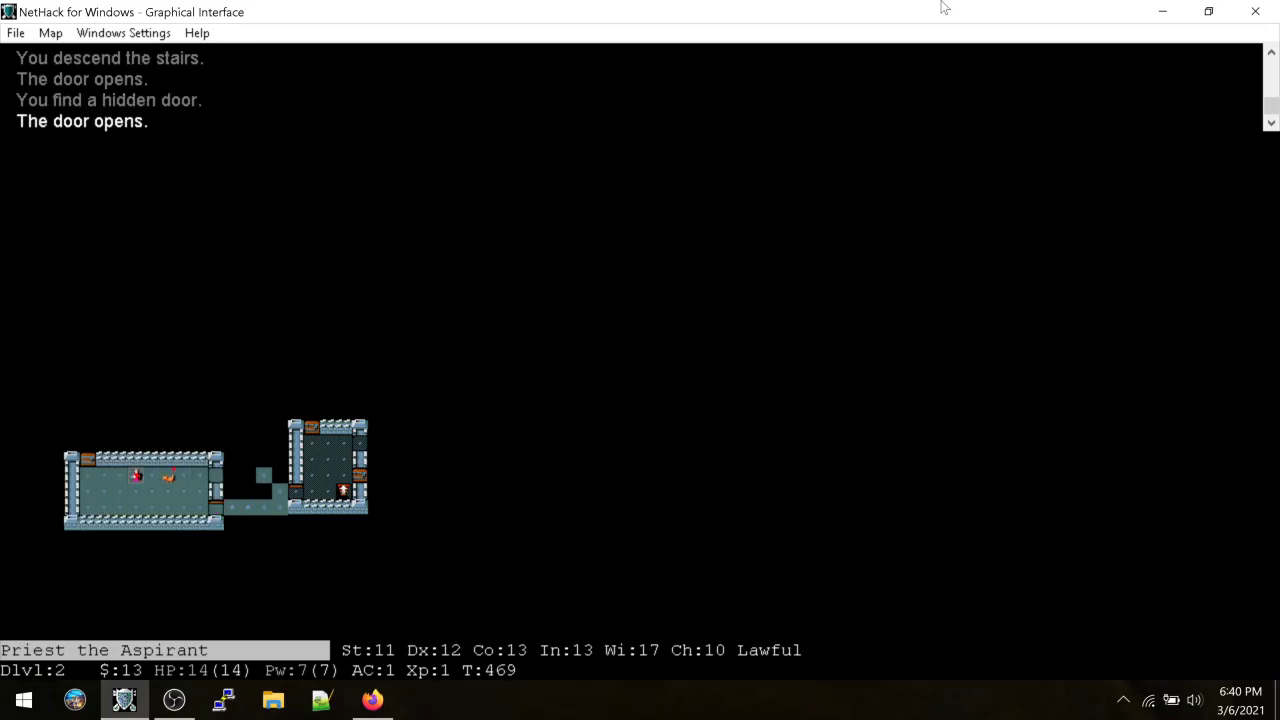
Go down to level 3 and back, moving while the kitten kills the gecko
key("shift+period")
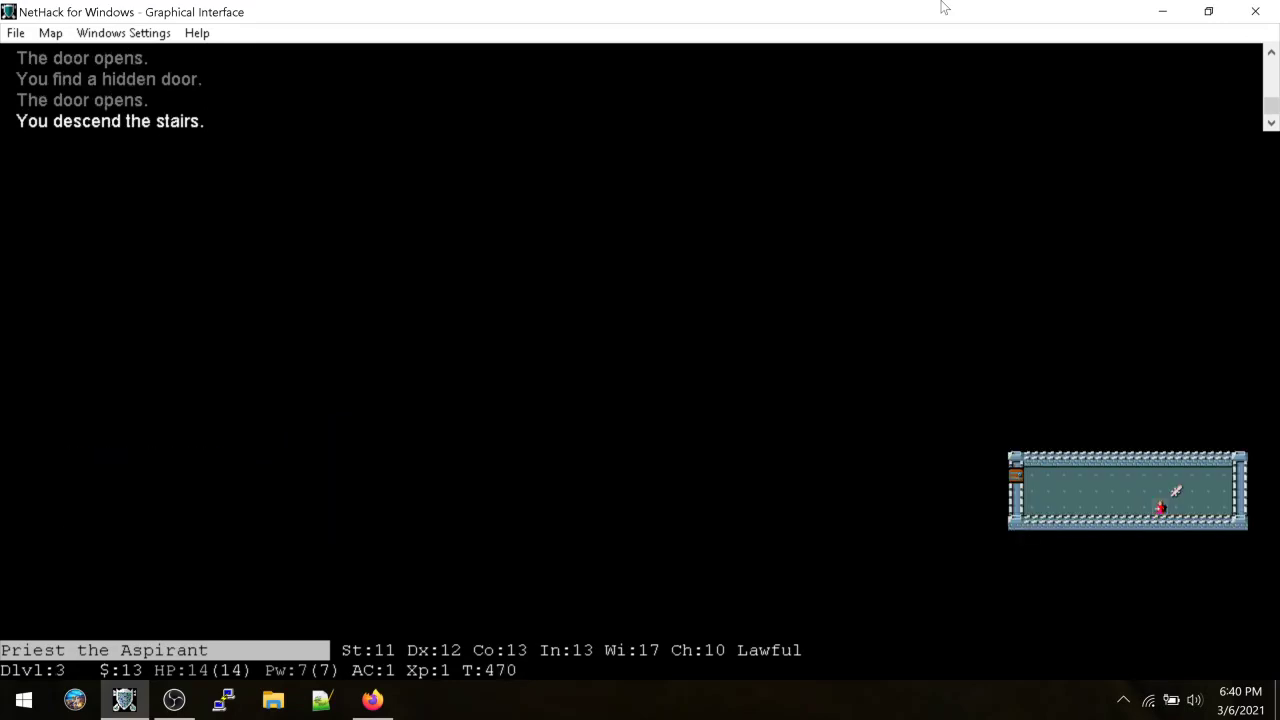
key("shift+comma")
key("shift+period")
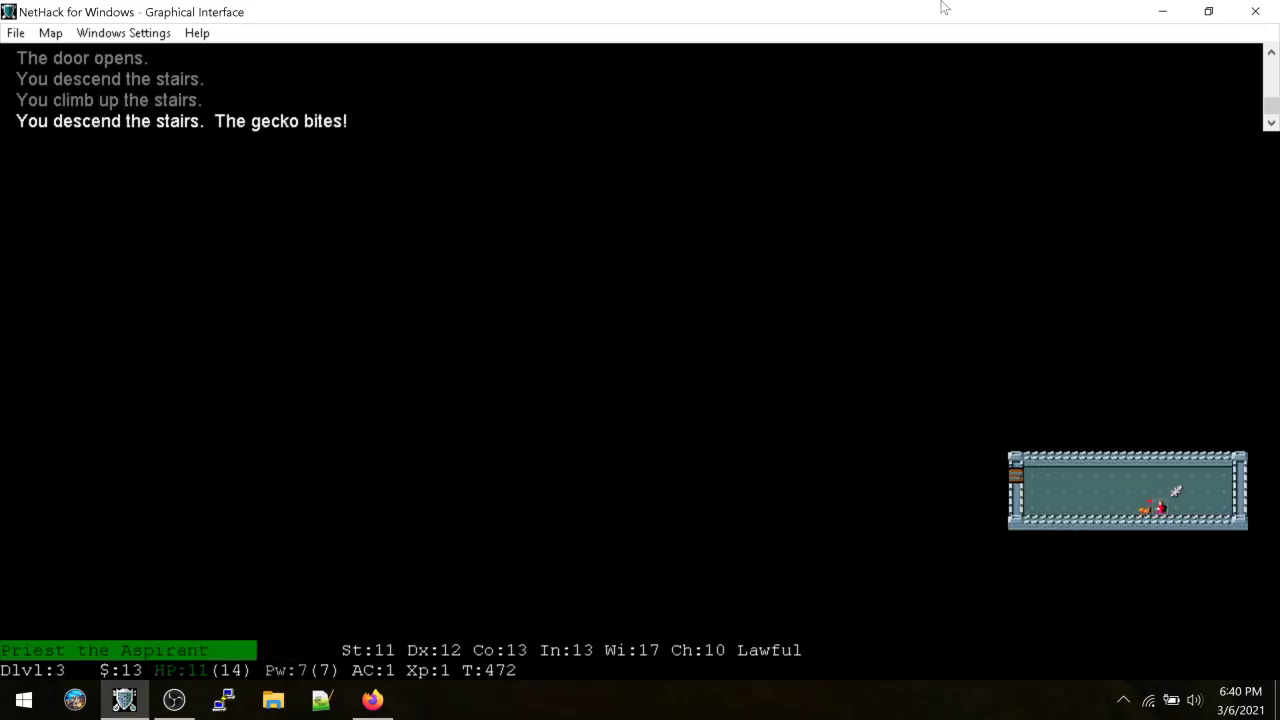
key("k")
key("h")
key("h")
key("k")
key("l")
key("l")
Climb back to level 2 and open the nearby door
key("shift+comma")
key("h")
key("h")
key("h")
key("k")
key("k")
Follow the corridor north and east, then head south past the kitten
key("k")
key("k")
key("k")
key("k")
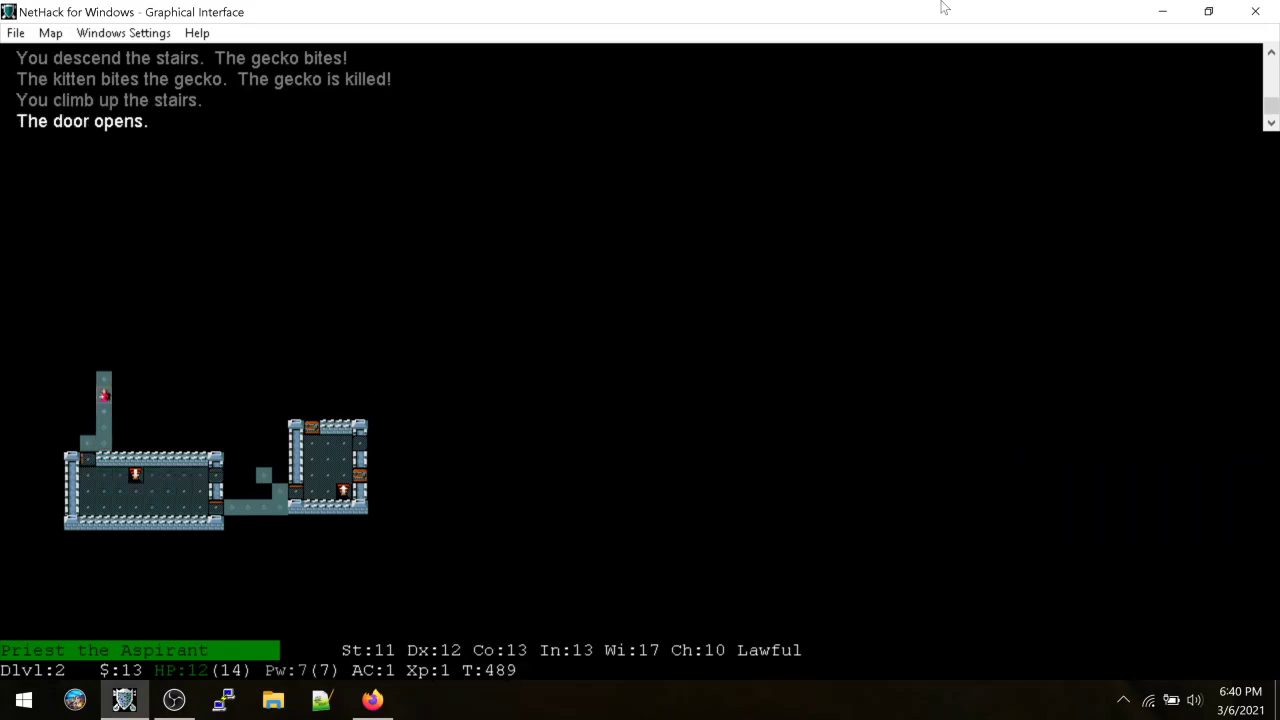
key("k")
key("k")
key("k")
key("l")
key("l")
key("l")
key("l")
key("k")
key("k")
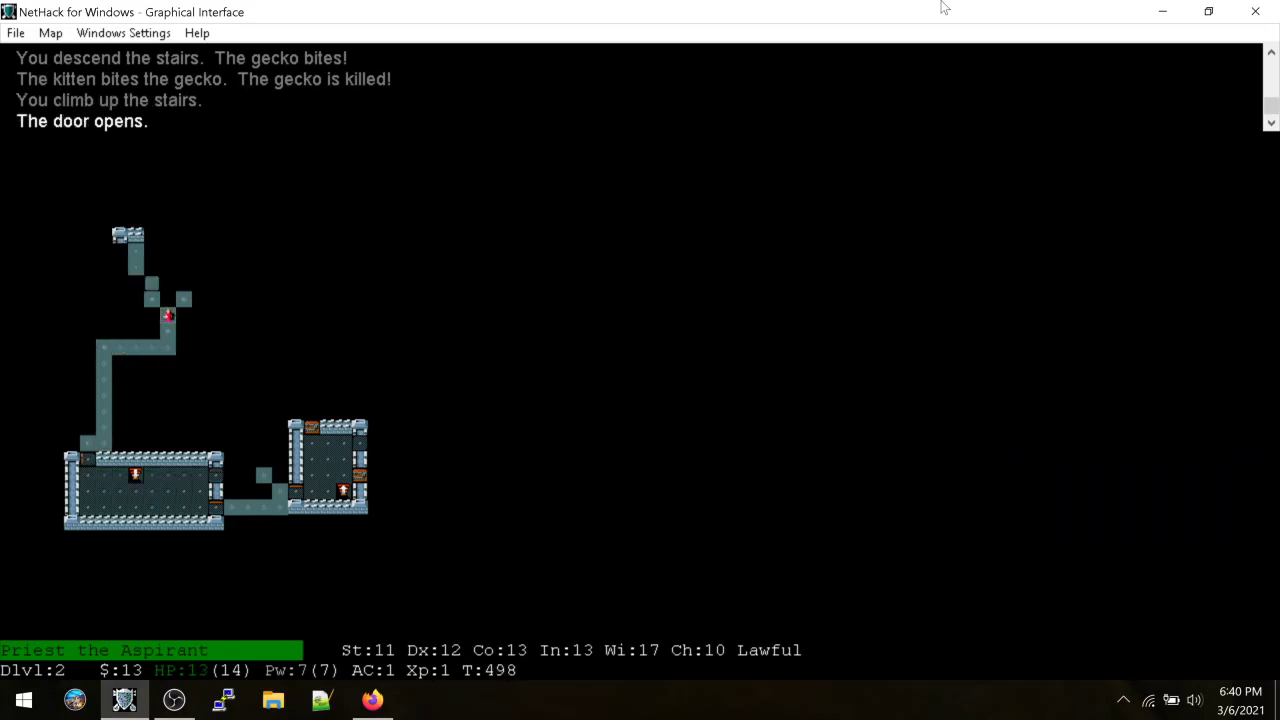
key("k")
key("j")
key("j")
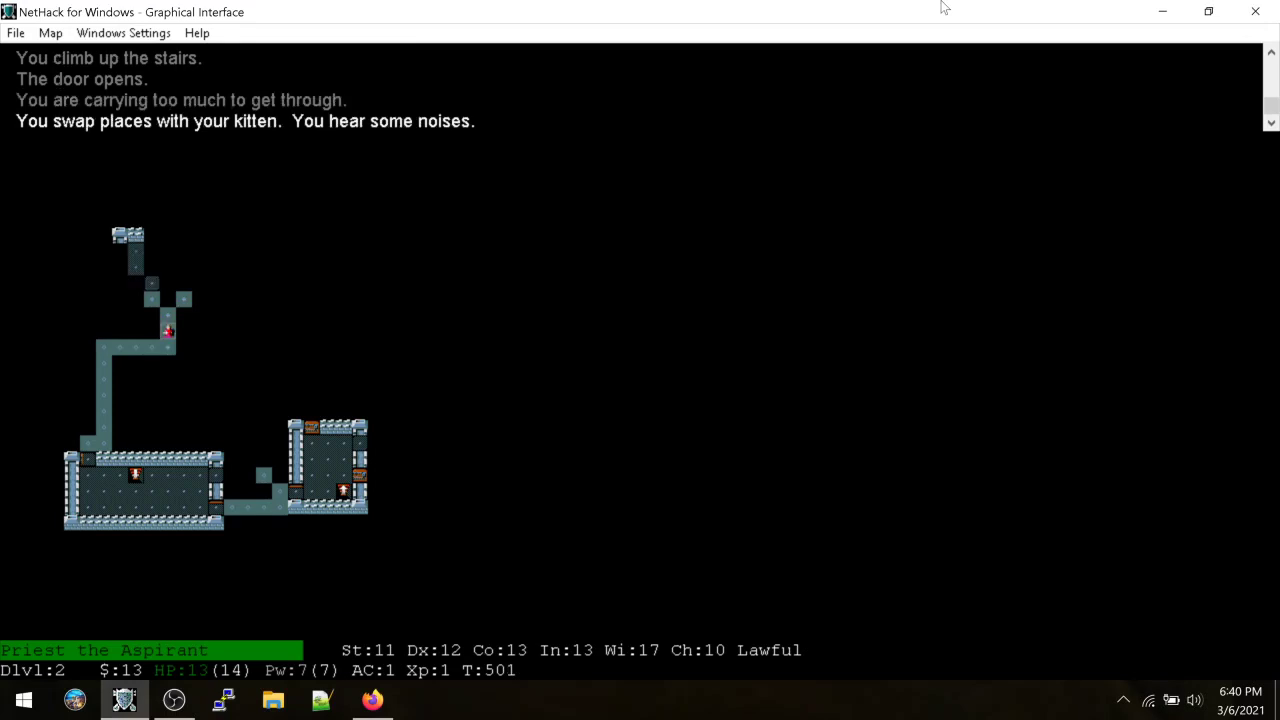
key("j")
Walk back north and search while stepping back and forth beside the kitten
key("k")
key("k")
key("k")
key("k")
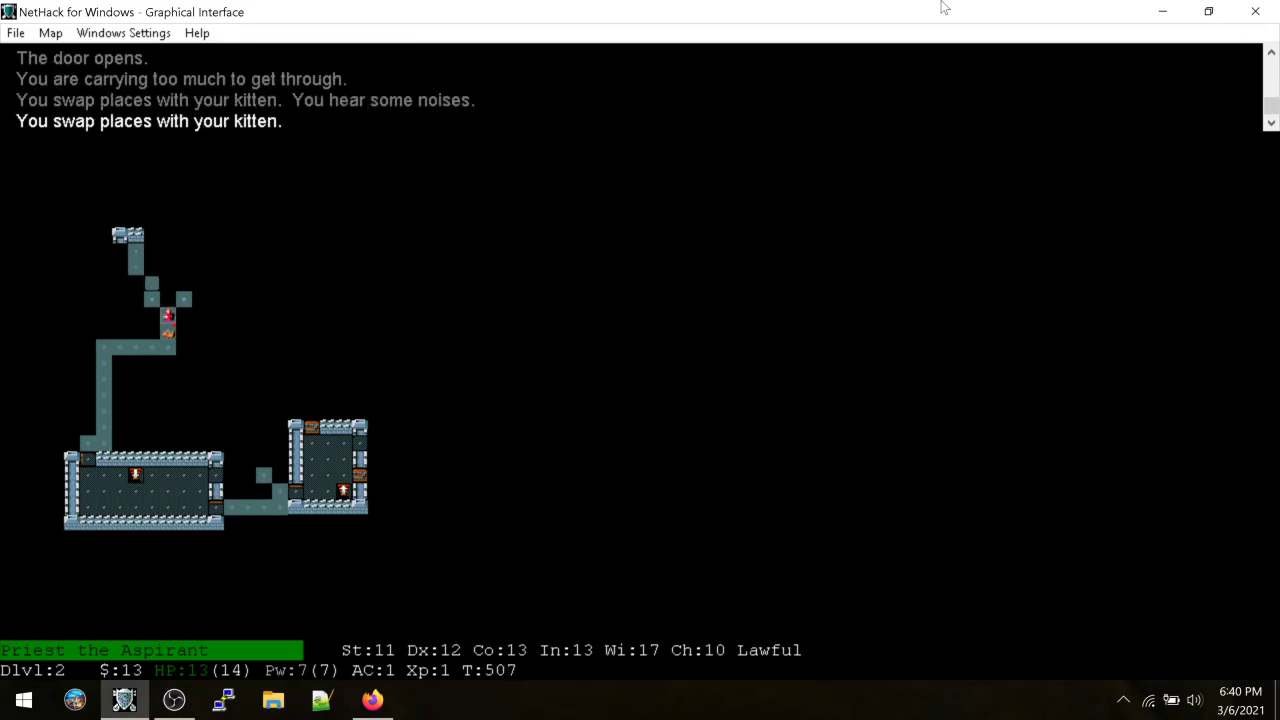
key("k")
key("k")
key("k")
key("k")
key("j")
key("h")
key("s")
key("s")
key("l")
key("k")
key("s")
key("k")
key("b")
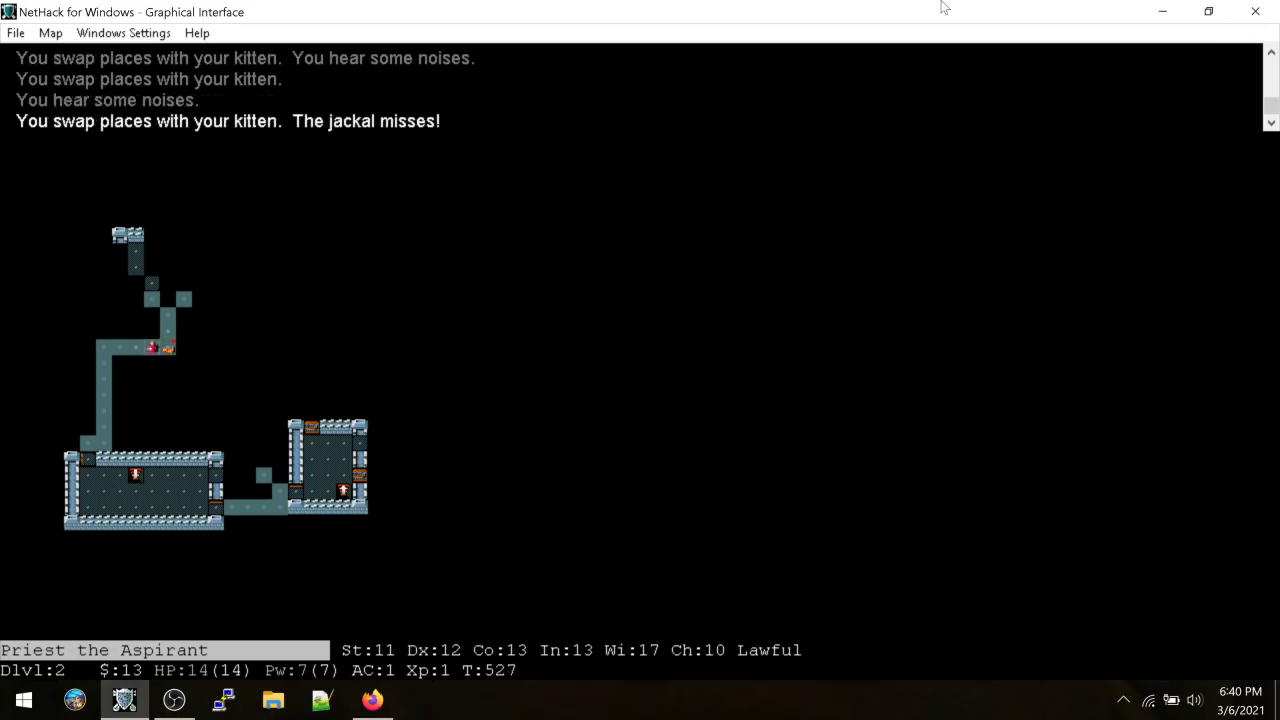
key("s")
key("s")
key("s")
key("s")
key("s")
key("s")
Wait for the kitten, move up-right, then step down swapping places with it
key("s")
key("s")
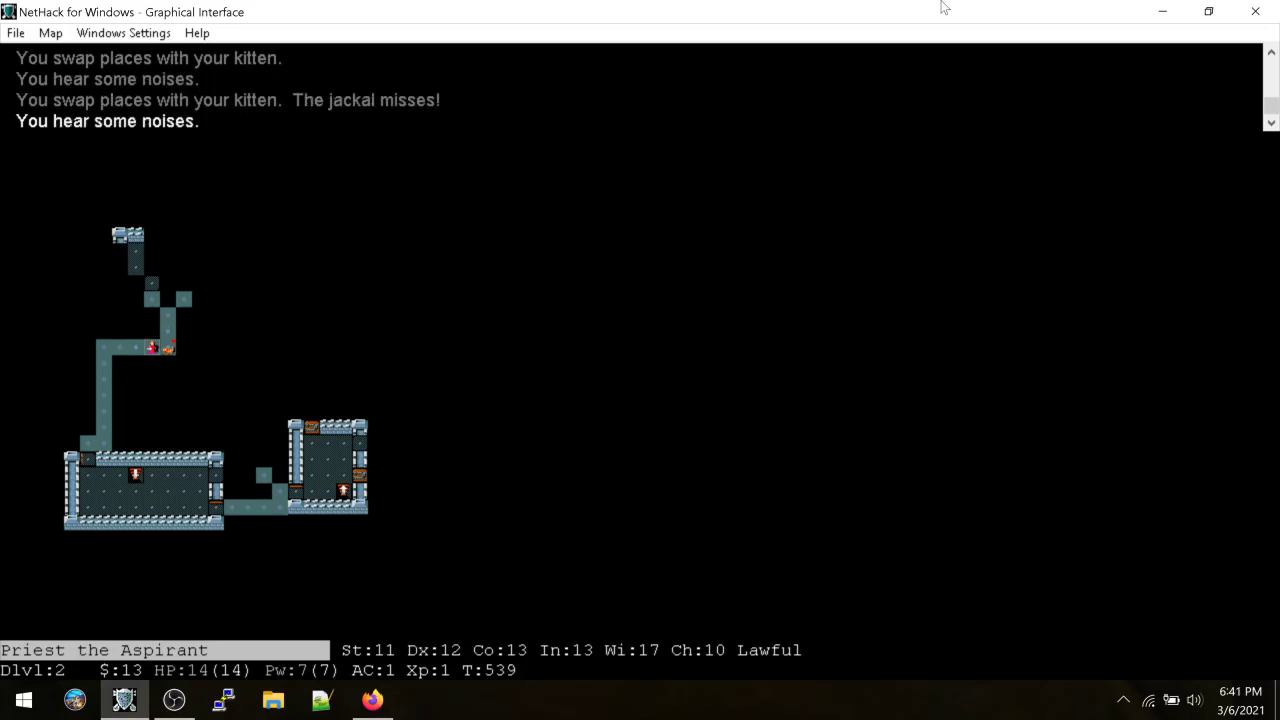
key("s")
key("s")
key("s")
key("u")
key("s")
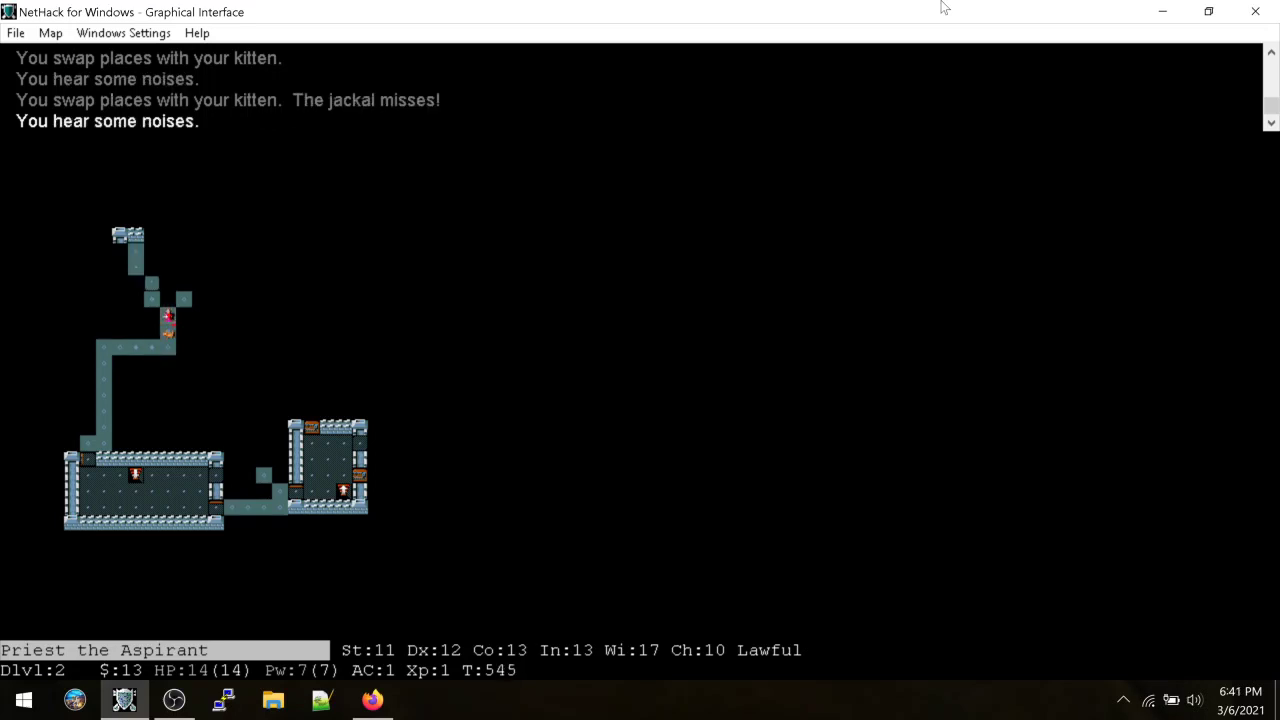
key("s")
key("s")
key("j")
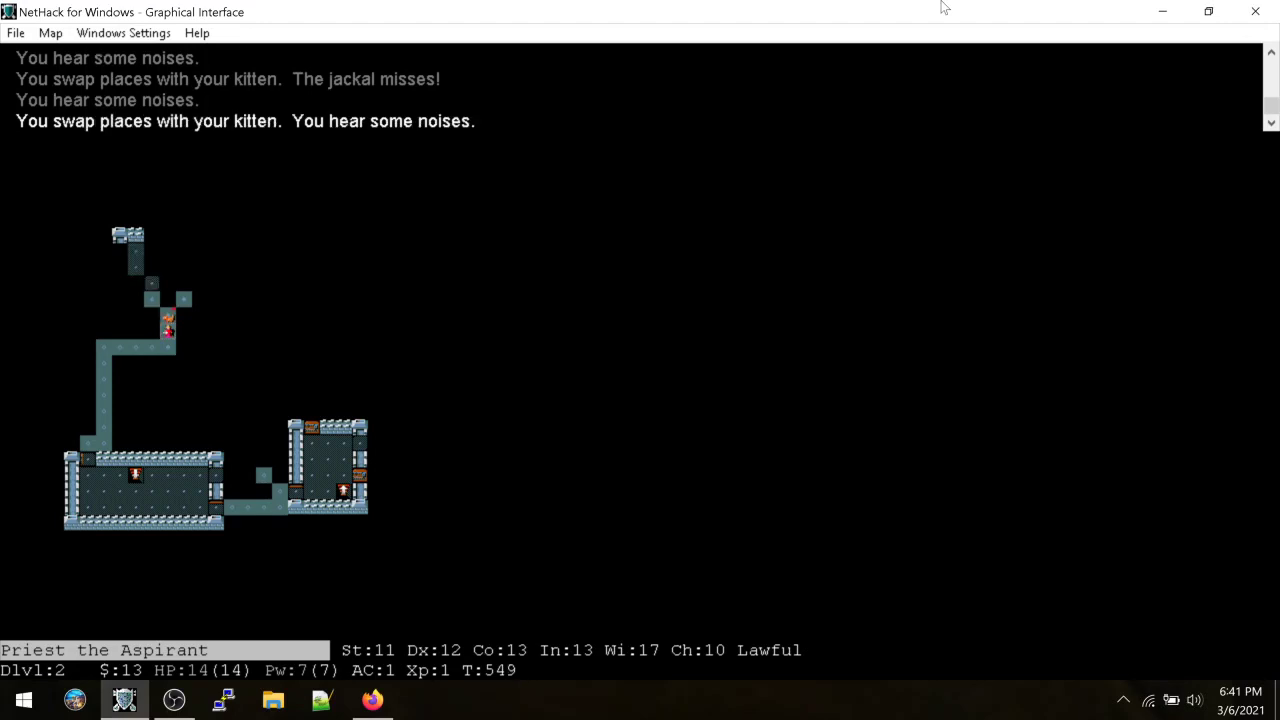
key("s")
key("s")
Search until the hidden passage appears, then step up into the new room
key("s")
key("s")
key("s")
key("s")
key("s")
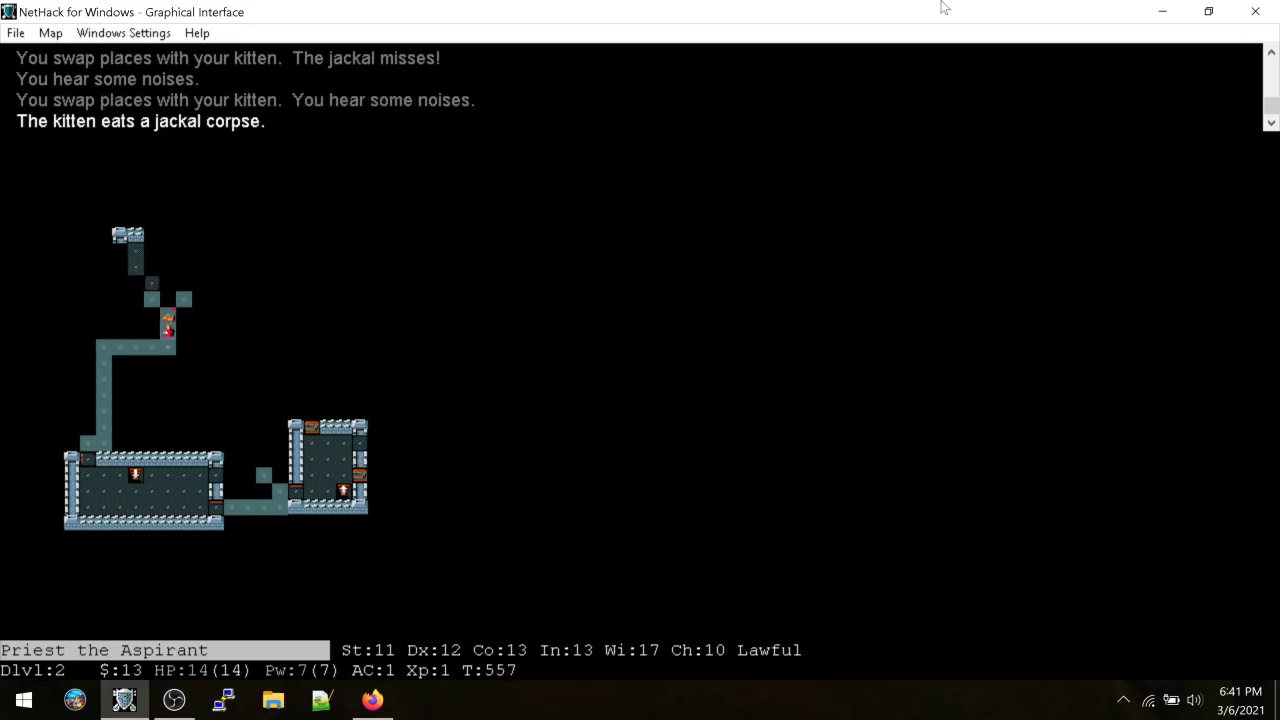
key("s")
key("s")
key("s")
key("k")
key("s")
key("s")
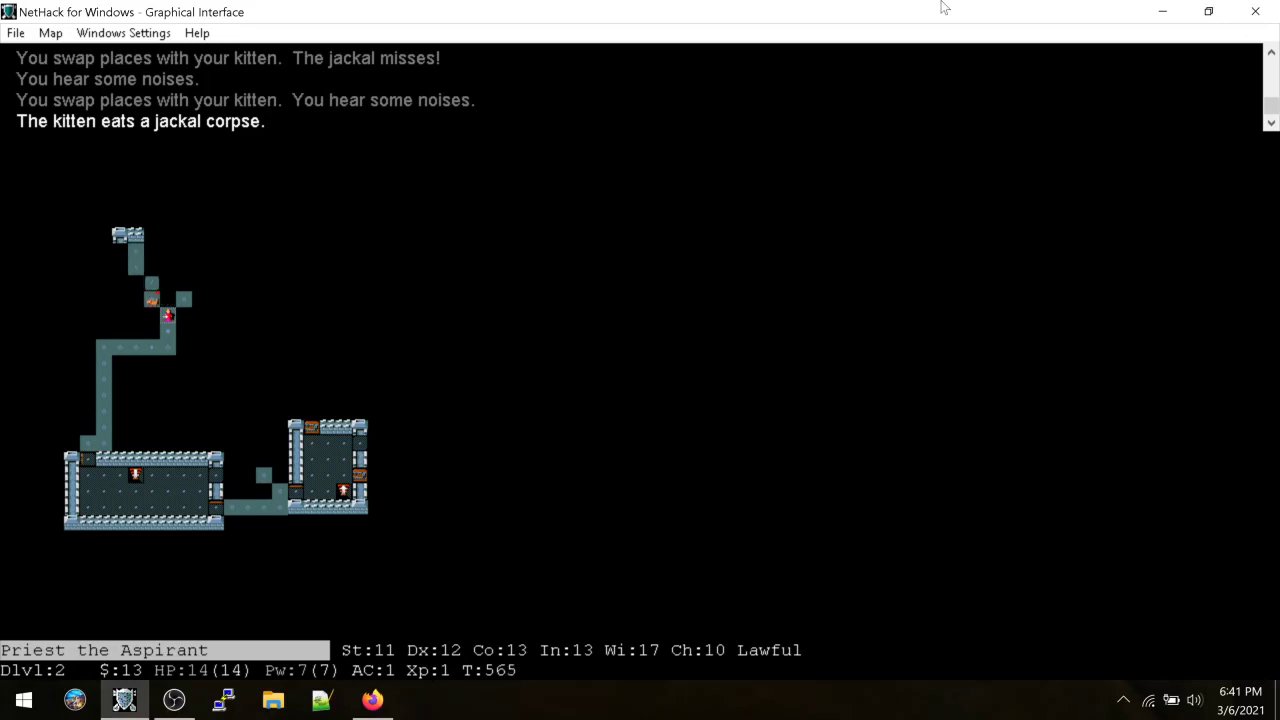
key("s")
key("s")
key("k")
Cross the top room east and push through the boulder passage
key("k")
key("k")
key("k")
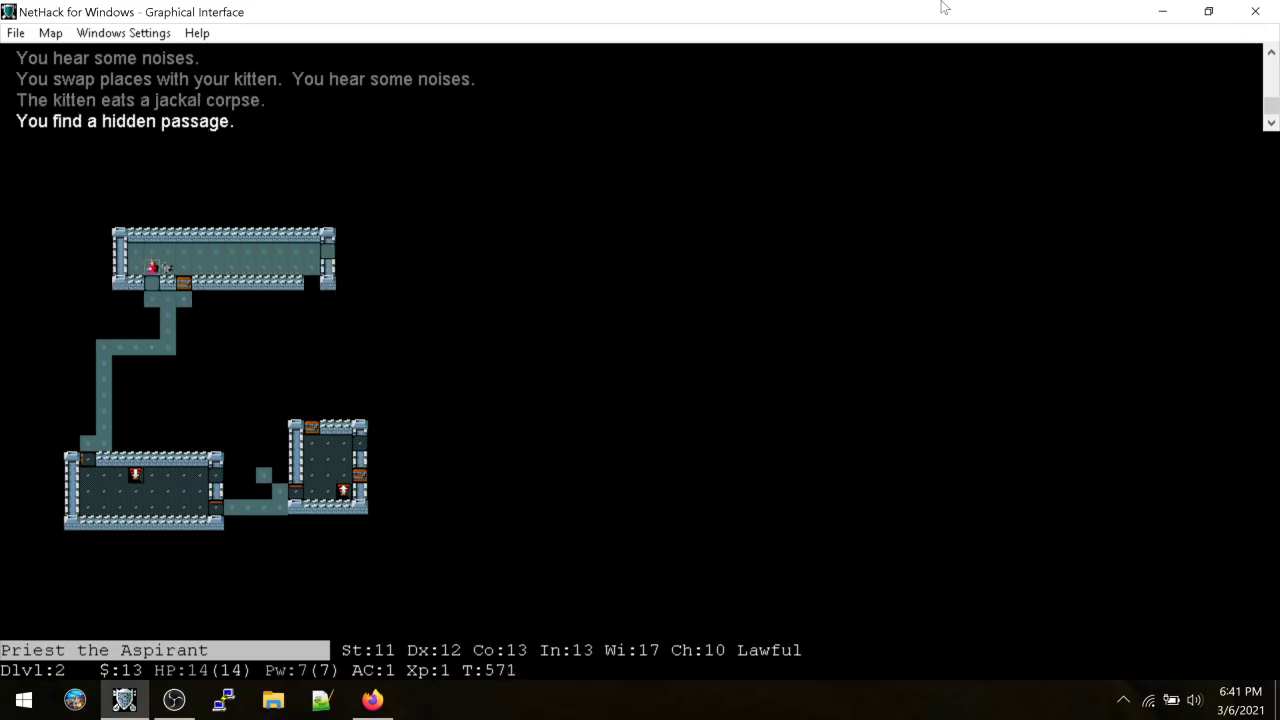
key("k")
key("l")
key("l")
key("l")
key("l")
key("l")
key("l")
key("l")
key("l")
key("l")
key("l")
key("l")
key("s")
key("s")
key("s")
key("s")
key("s")
key("s")
key("s")
key("j")
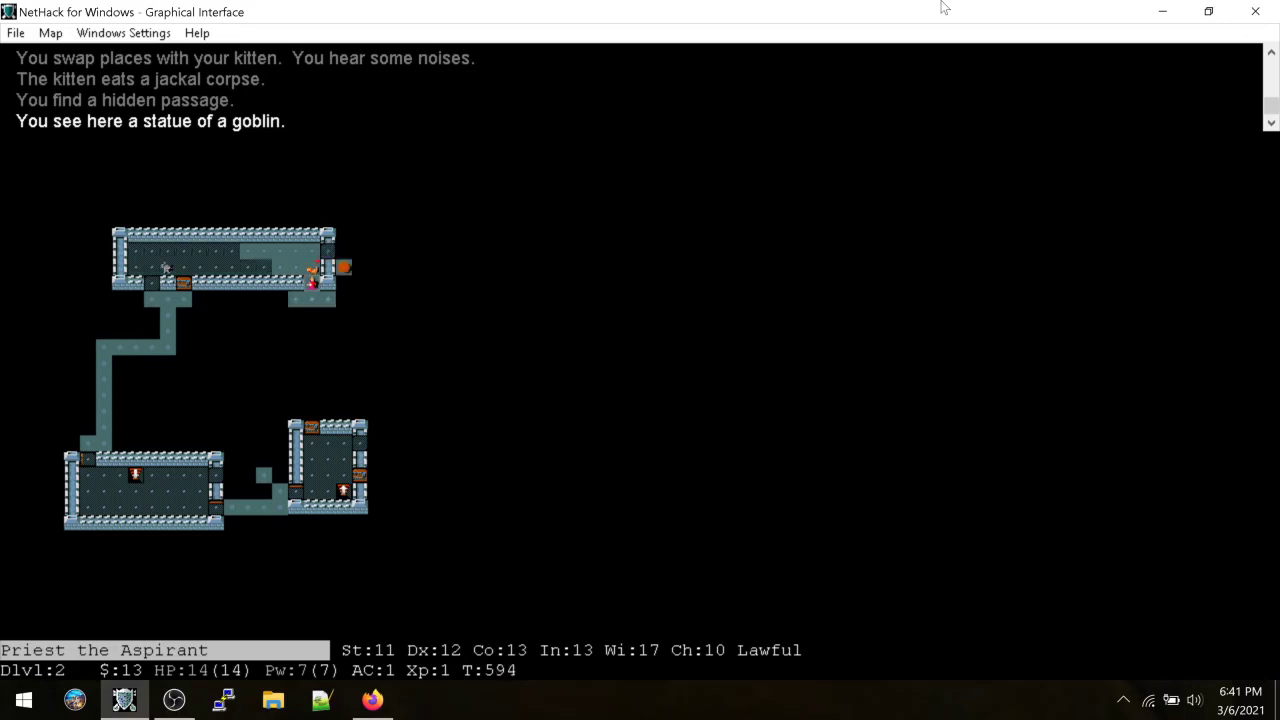
key("l")
key("l")
key("k")
key("l")
key("l")
Step diagonally around the boulder and follow the new corridor east
key("k")
key("u")
key("l")
key("l")
key("l")
key("l")
key("l")
key("l")
key("l")
key("l")
key("l")
key("l")
key("l")
key("l")
key("l")
Enter the next room and pick up the food ration and five gold
key("j")
key("j")
key("l")
key("j")
key("n")
key("j")
key("comma")
key("h")
key("comma")
key("l")
key("l")
key("l")
key("l")
key("l")
key("l")
key("l")
key("l")
Kill a lichen in the east doorway and explore the northeast corridor into a new room
key("F")
key("l")
key("l")
key("l")
key("l")
key("k")
key("u")
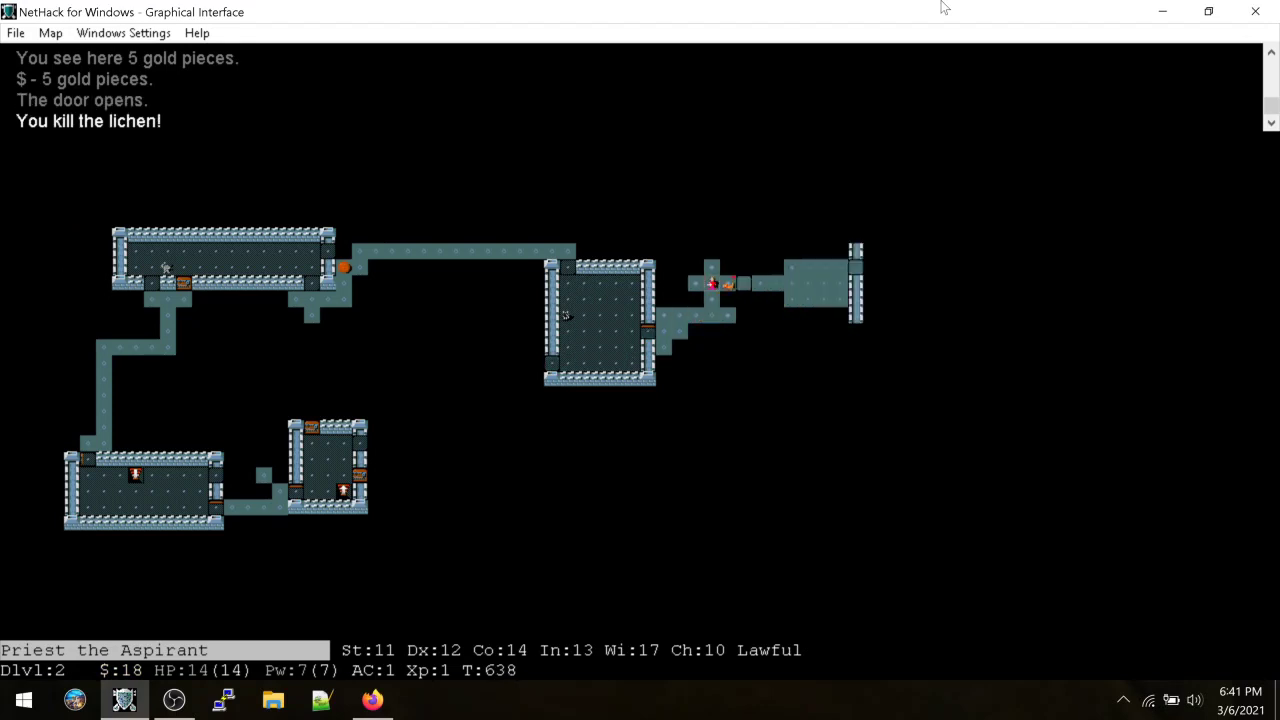
key("k")
key("k")
key("j")
key("l")
key("l")
key("l")
key("l")
key("l")
key("k")
key("l")
key("l")
key("l")
key("l")
Pick up the swirly potion and move on
key("j")
key("j")
key("n")
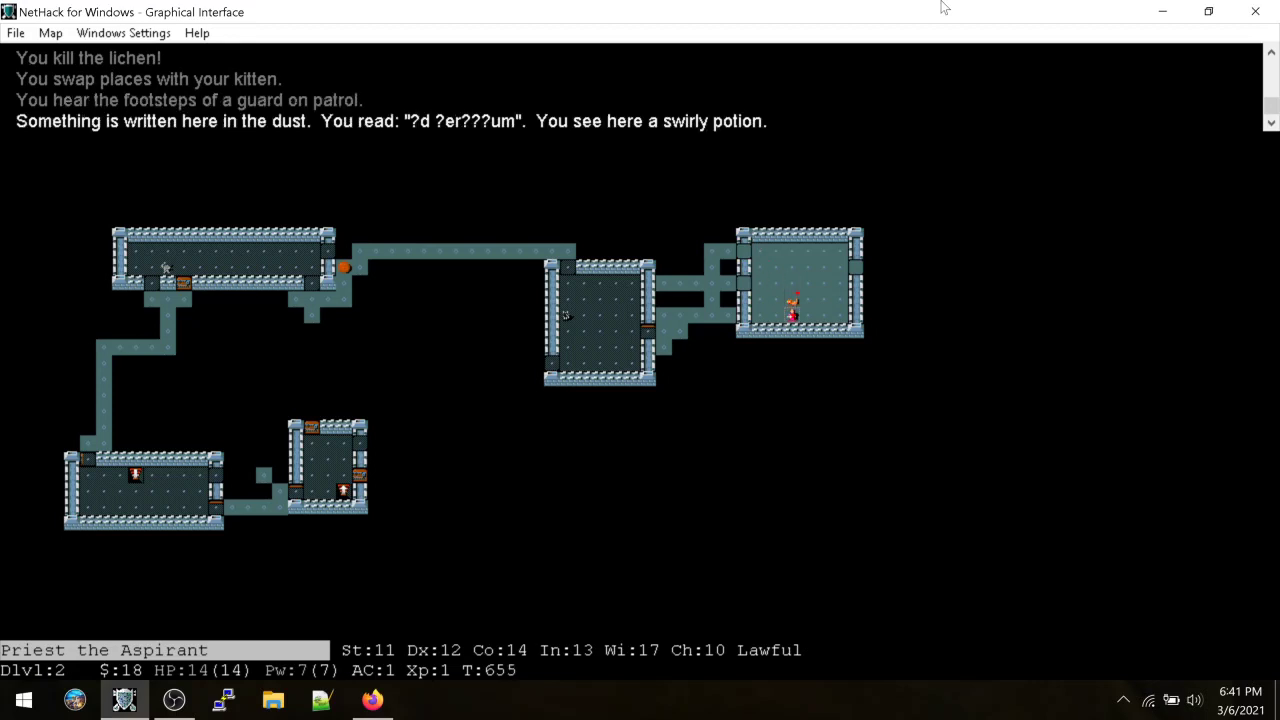
key("comma")
key("k")
key("u")
Cancel a quaff attempt, then try applying item o from the full inventory
key("q")
key("Escape")
key("a")
key("asterisk")
key("o")
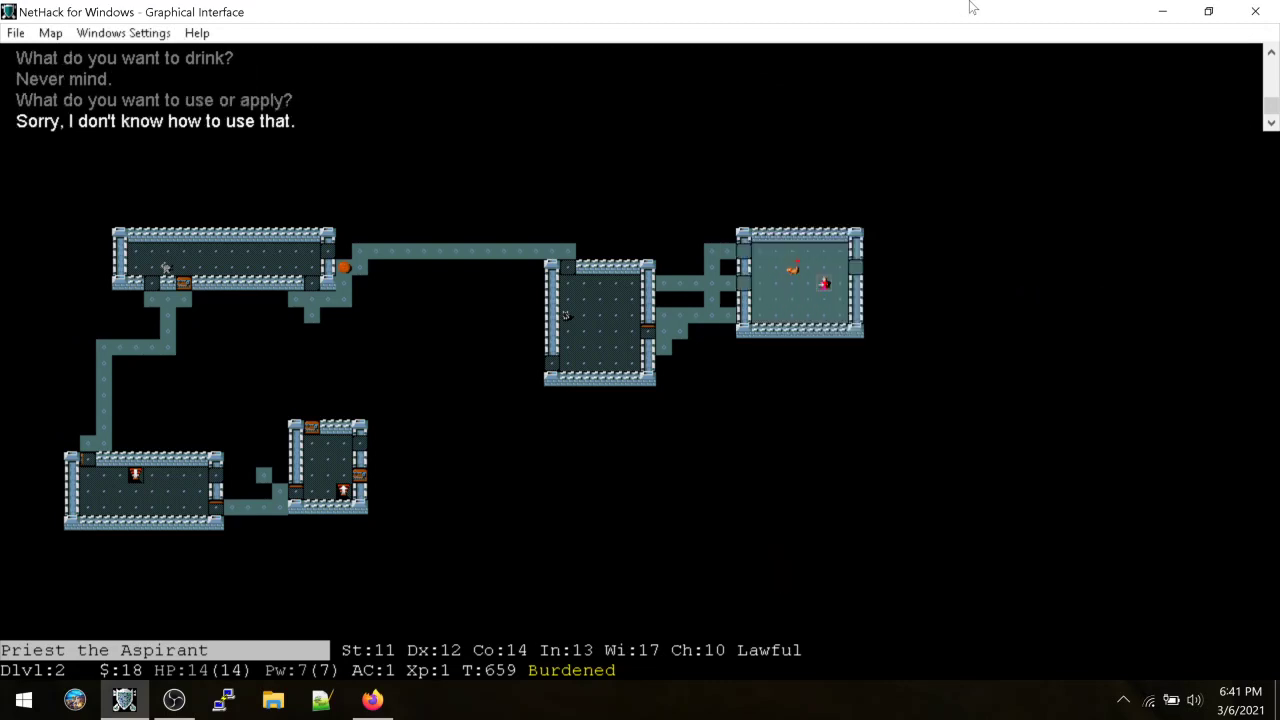
type("#dip")
Dip the wand of nothing (i) into potion o
key("Return")
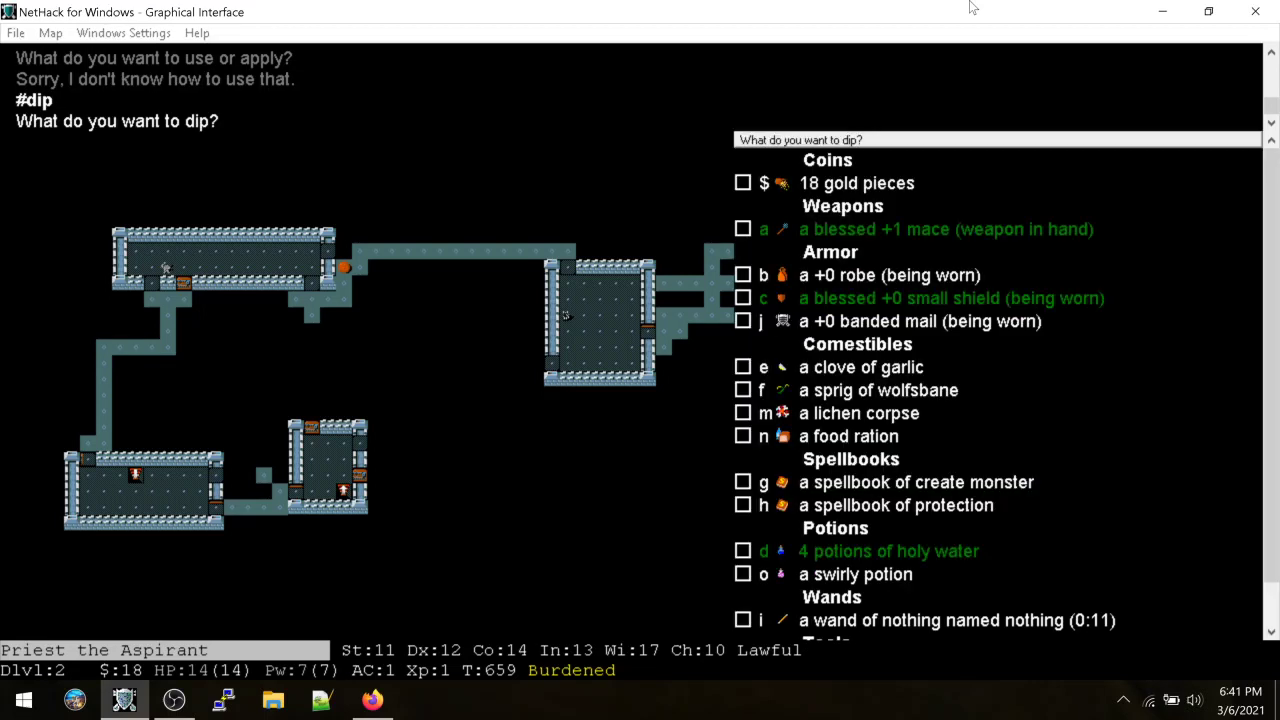
key("i")
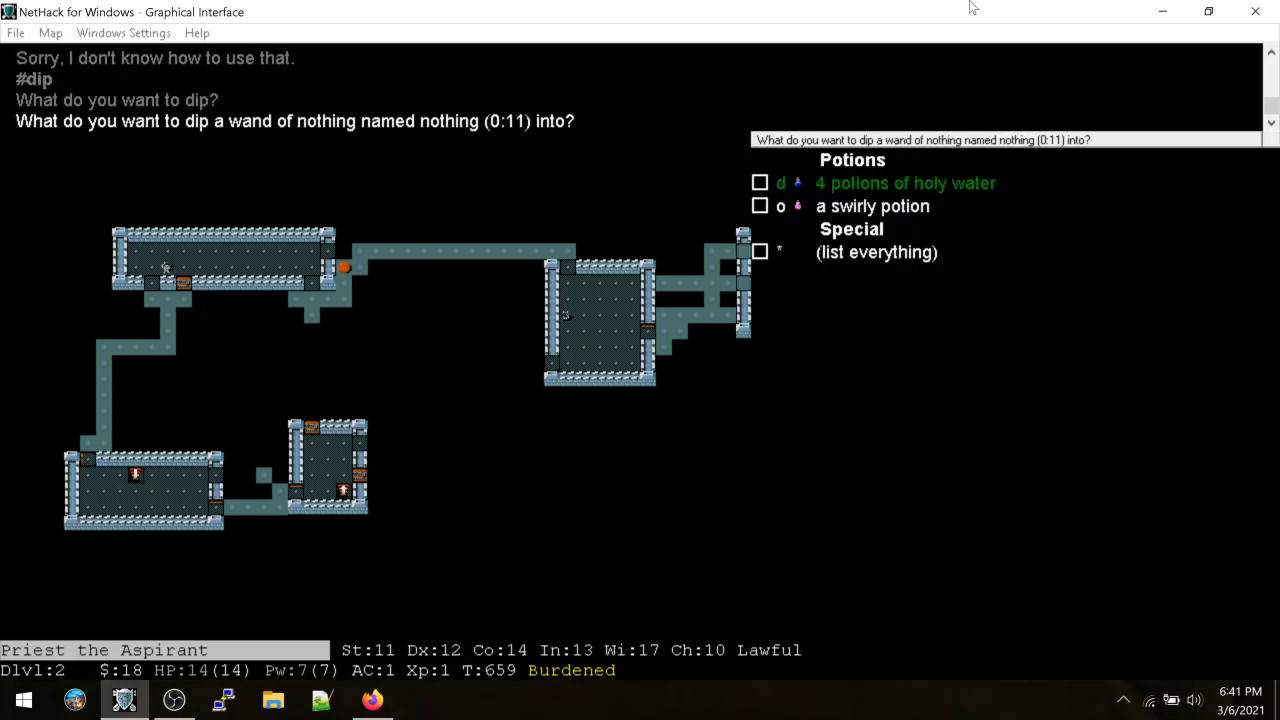
key("o")
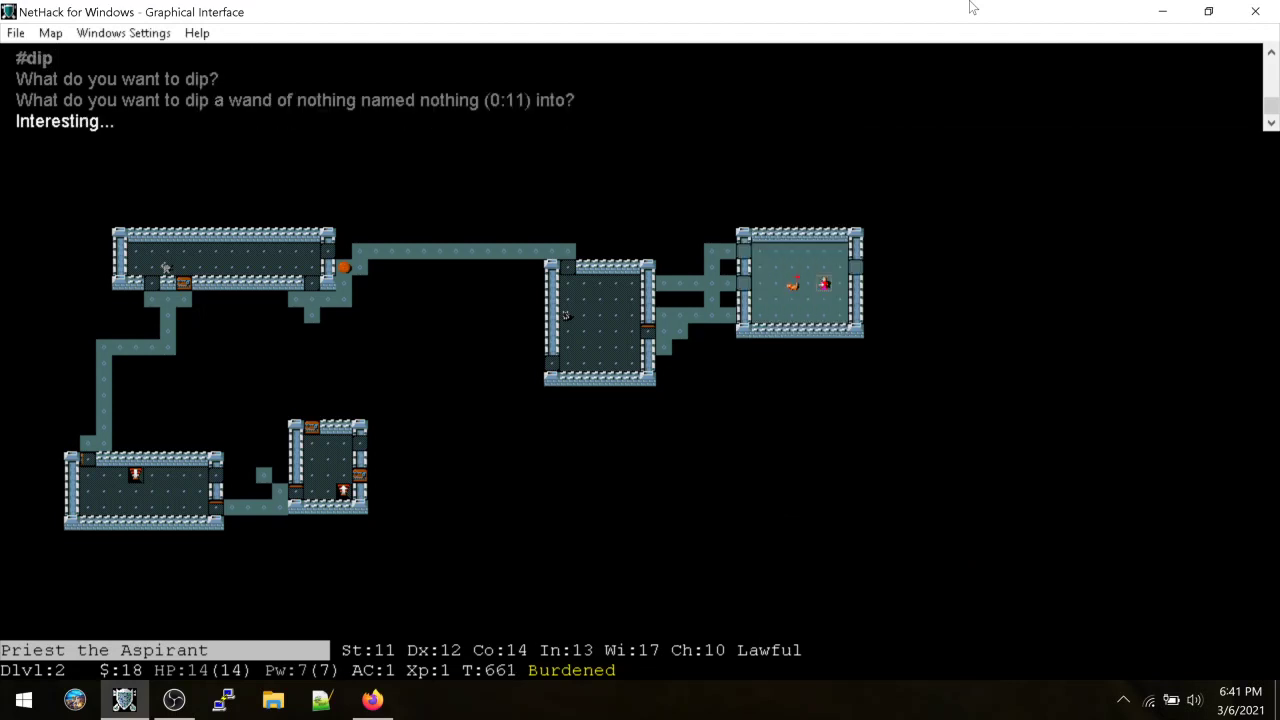
Quaff the swirly potion (o), then check the discoveries list
key("q")
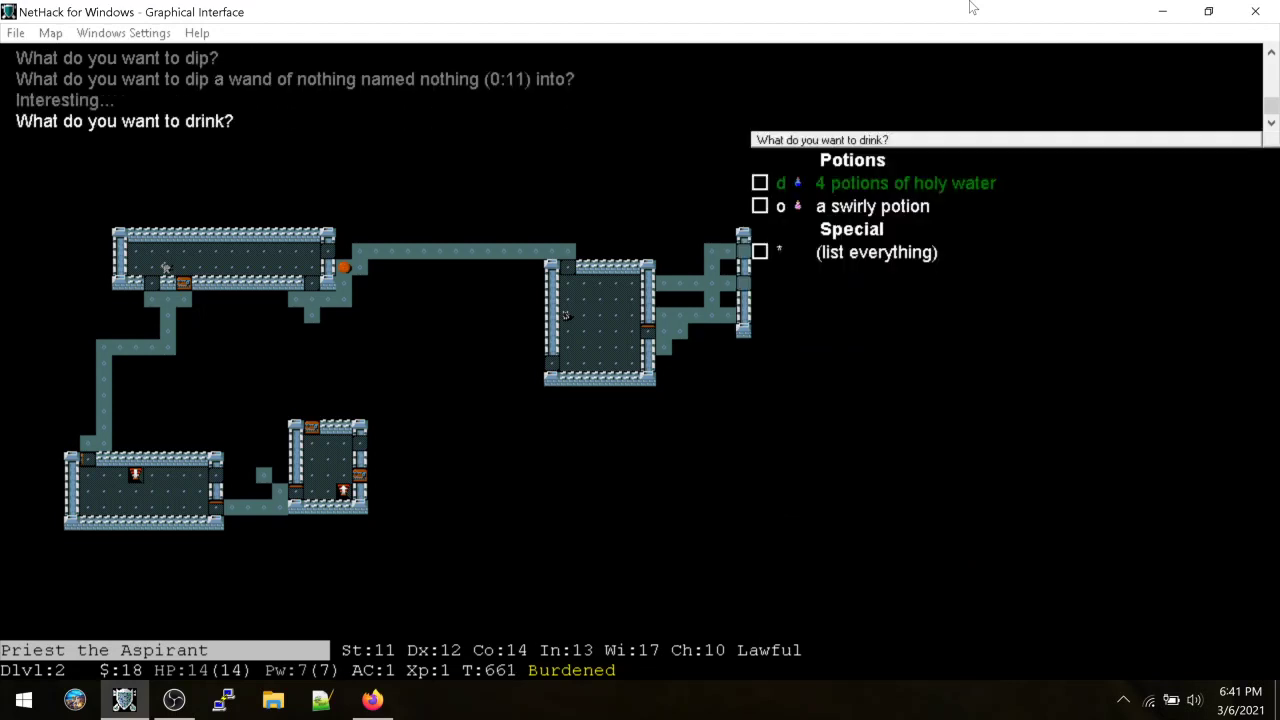
key("o")
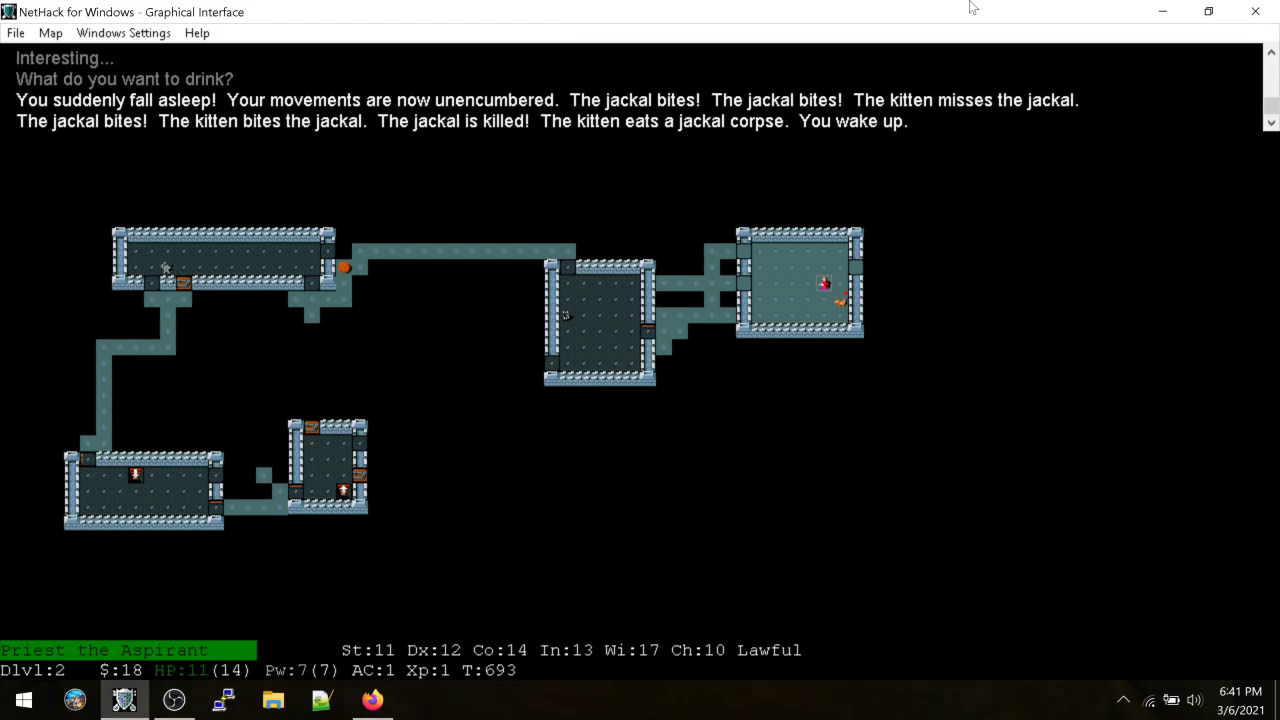
key("backslash")
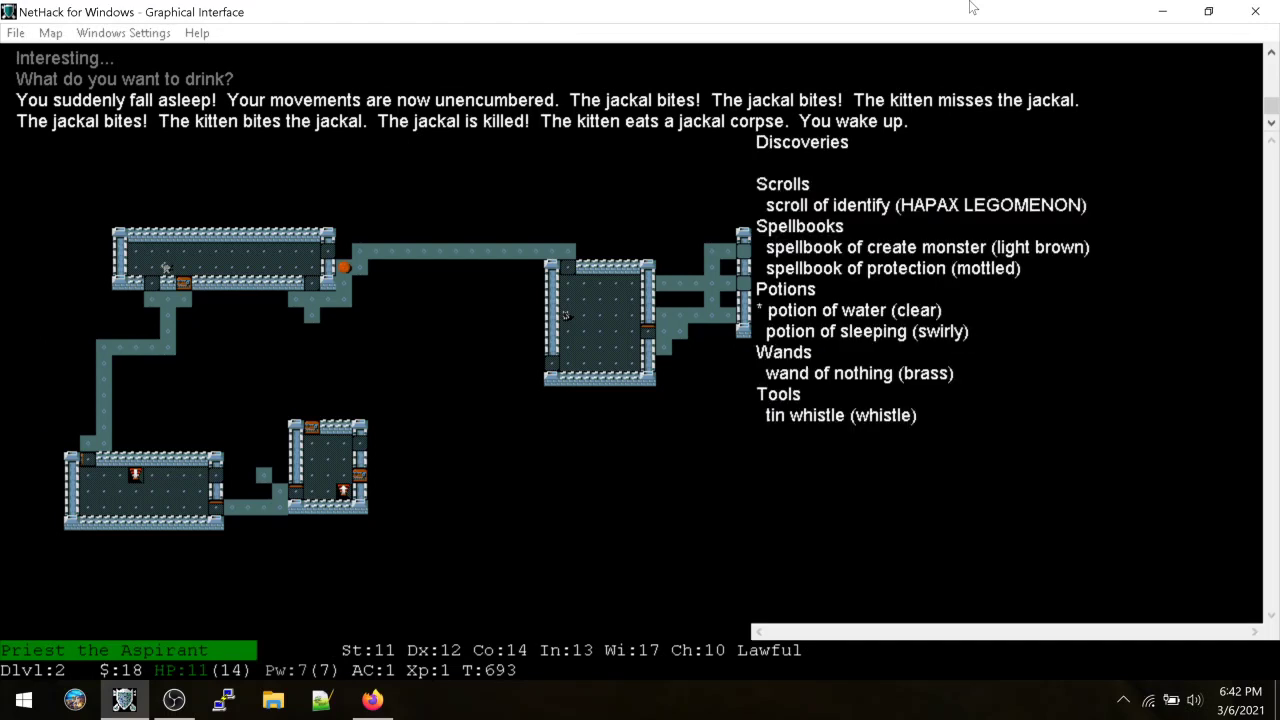
key("Escape")
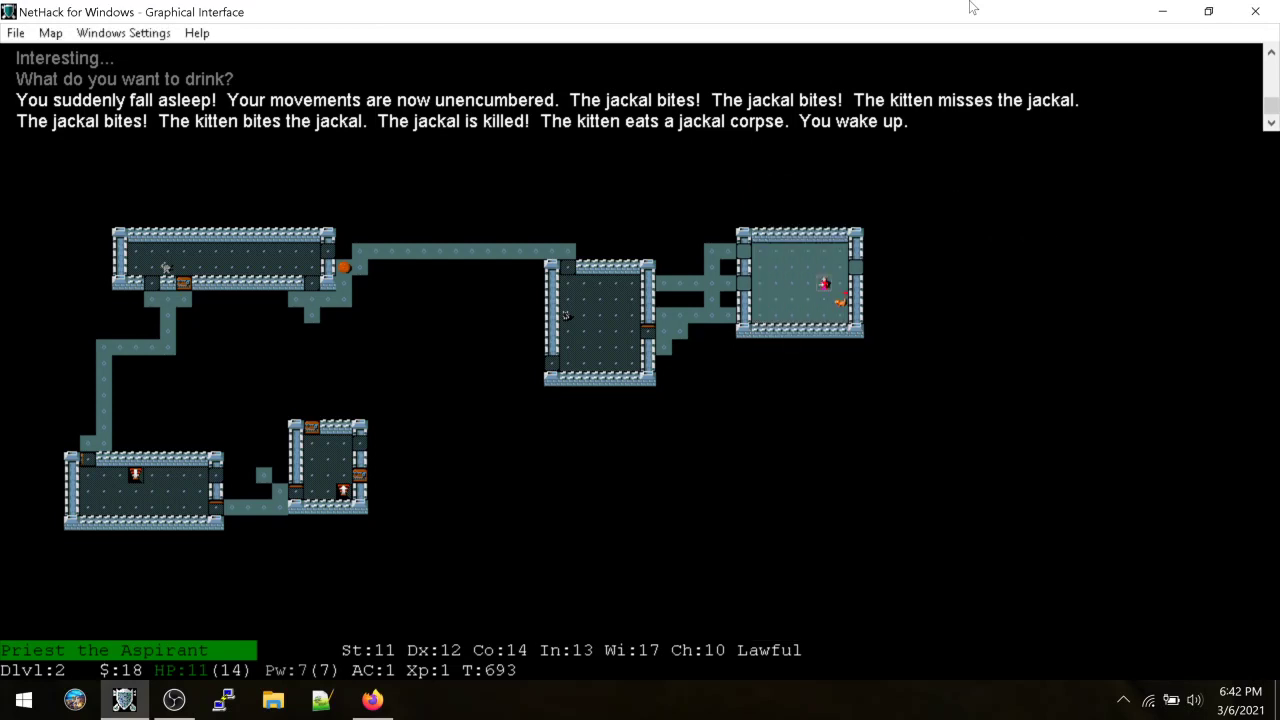
Follow the corridor southeast to the stubborn shop door and step into the doorway
key("l")
key("l")
key("l")
key("l")
key("l")
key("j")
key("j")
key("n")
key("j")
key("n")
key("j")
key("l")
key("l")
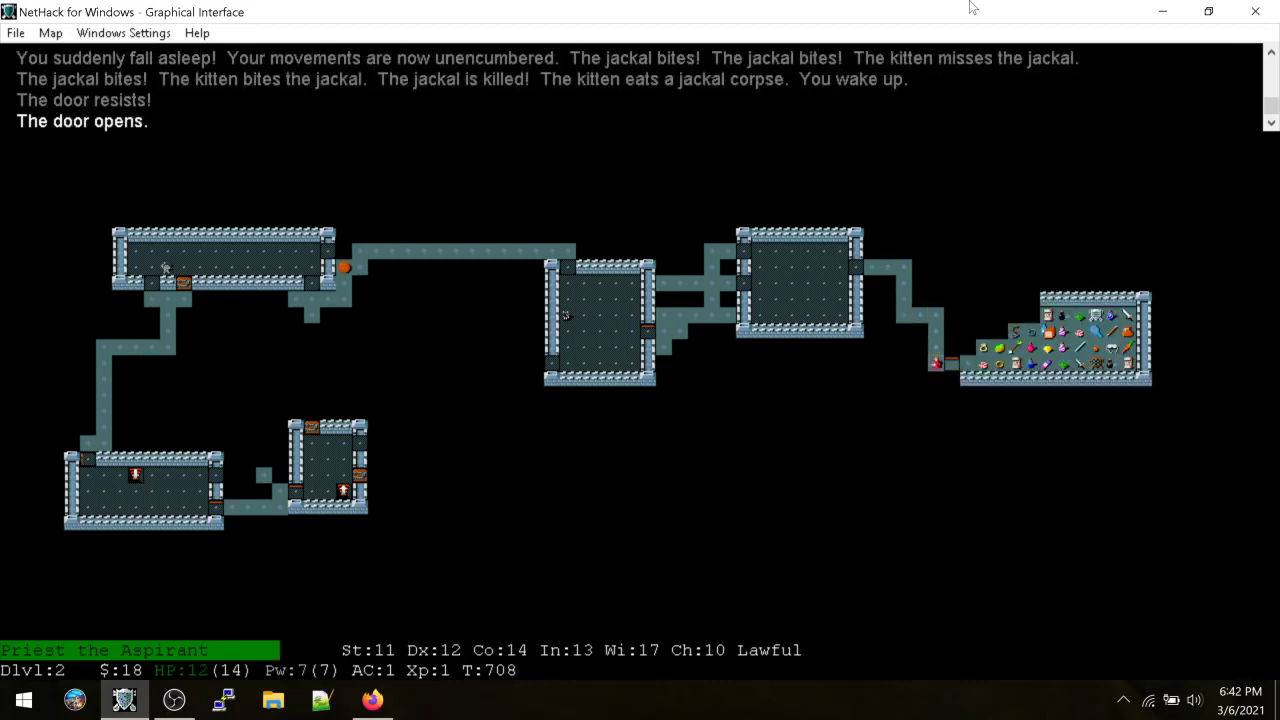
key("l")
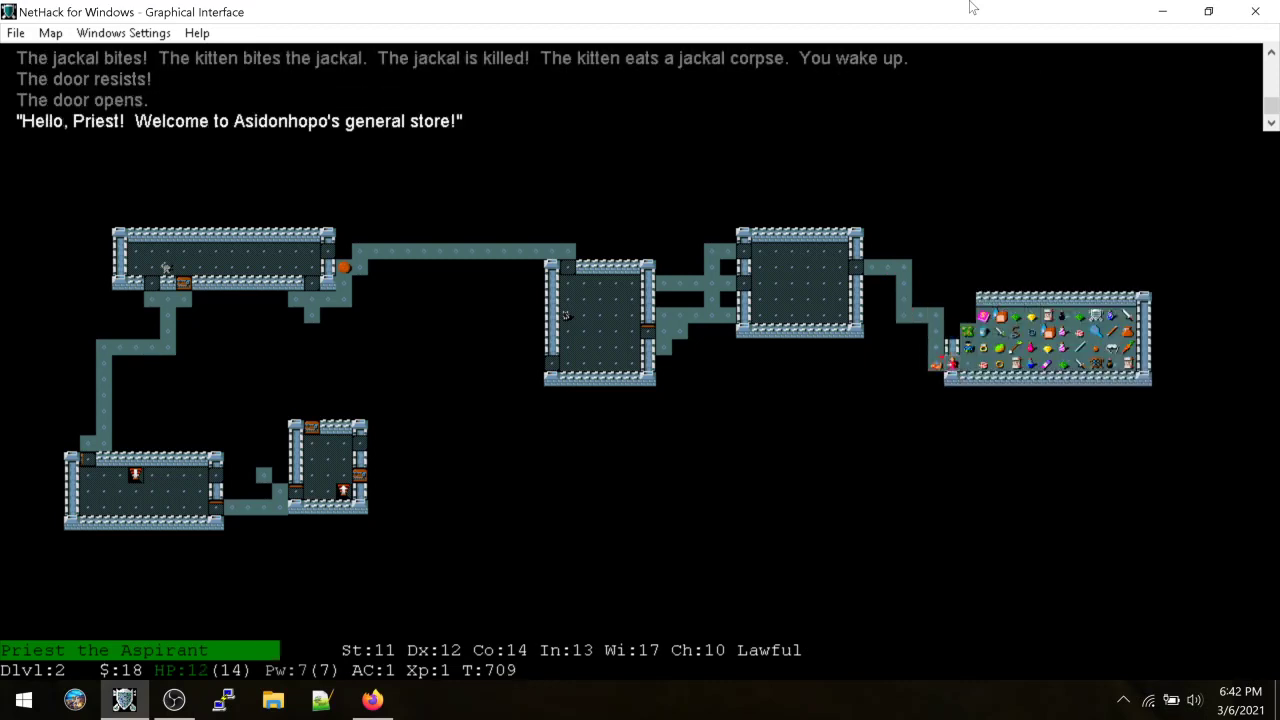
key("l")
key("l")
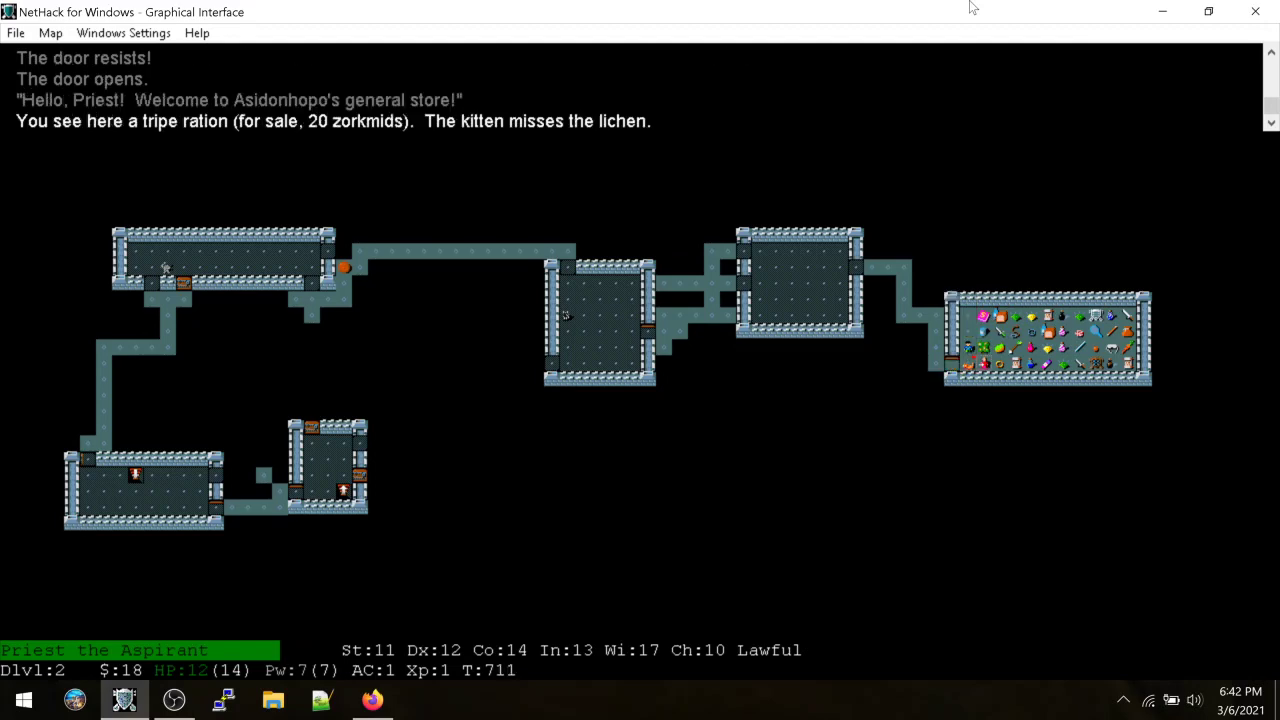
Pick up the tripe rations, fail to pay, and step onto the potion of sleeping
key("comma")
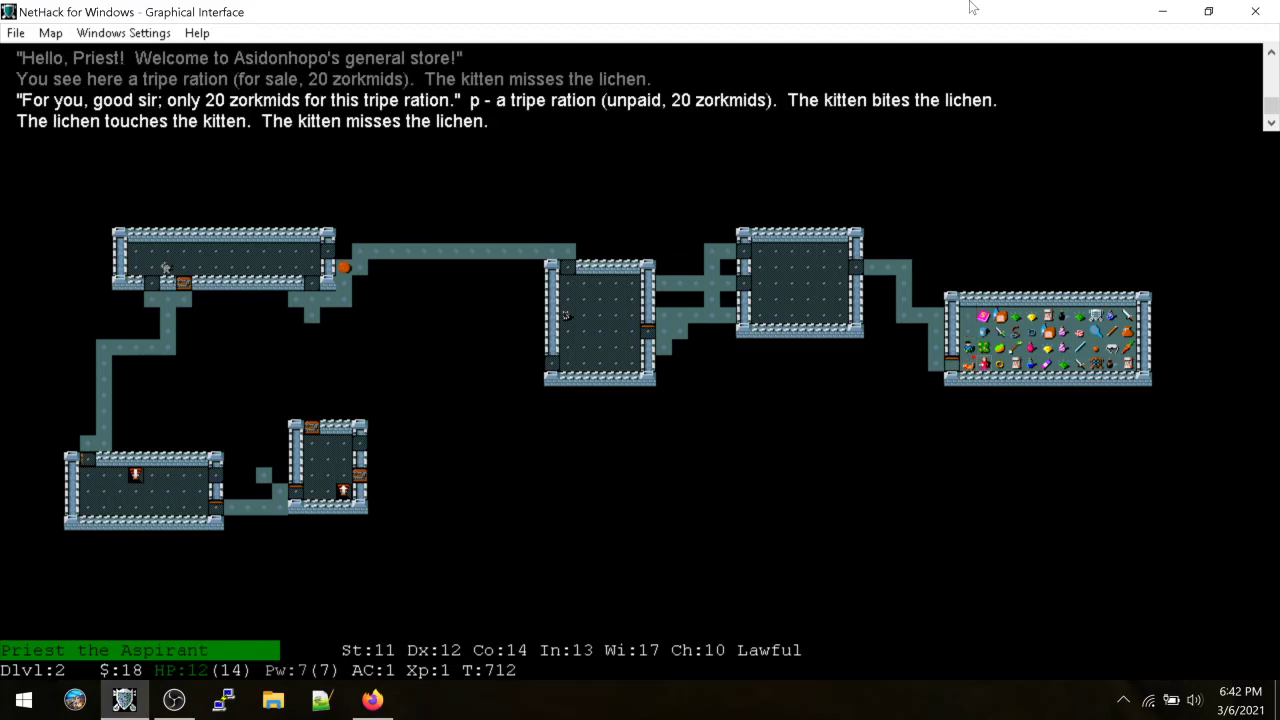
key("l")
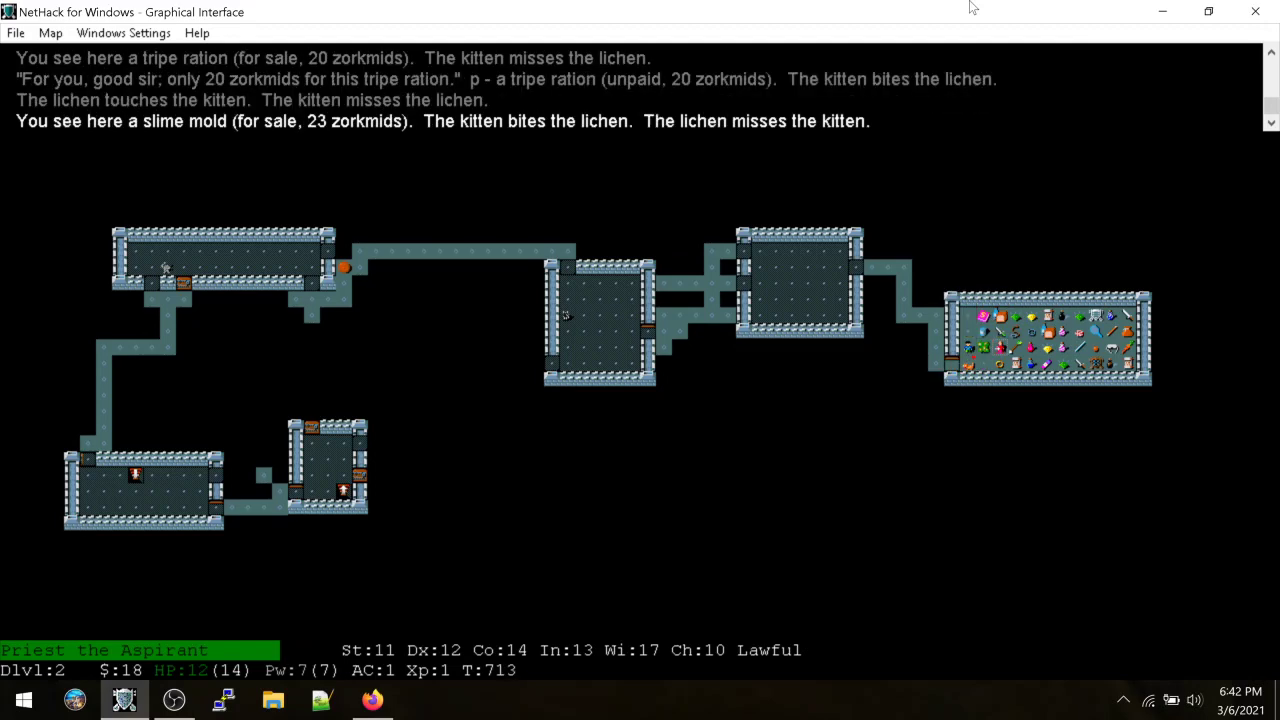
key("l")
key("l")
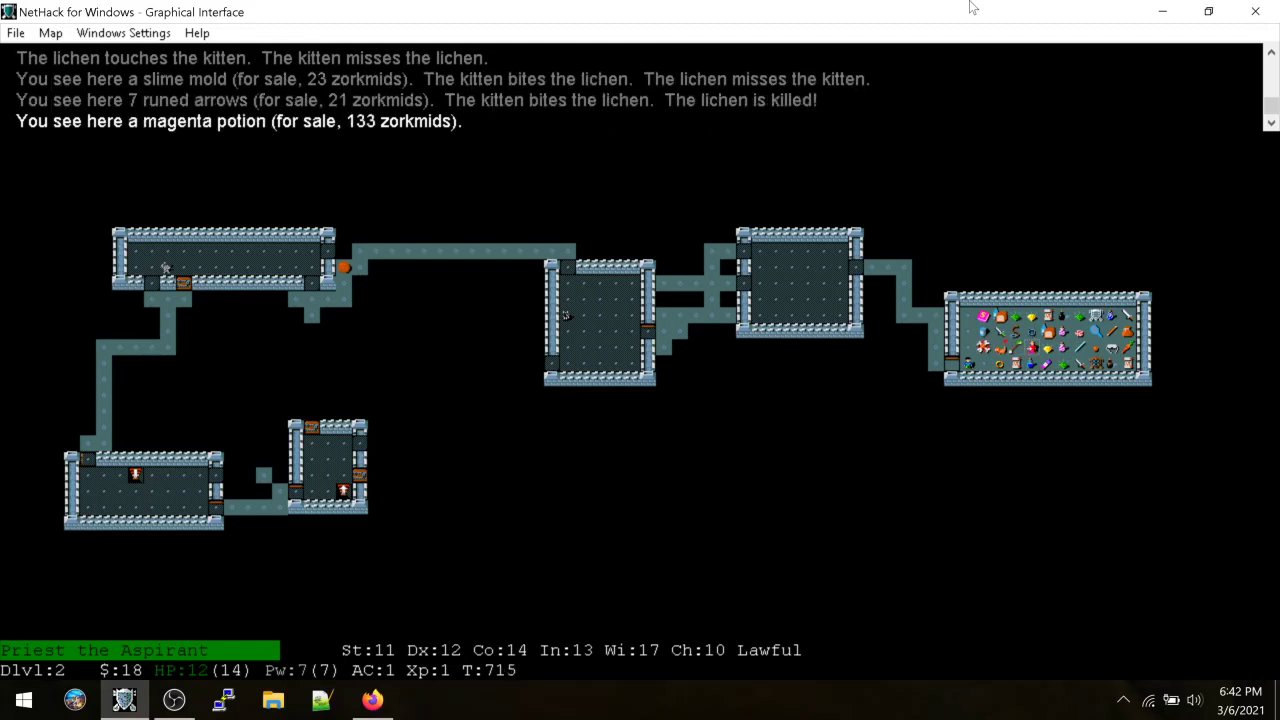
key("l")
key("l")
key("l")
key("comma")
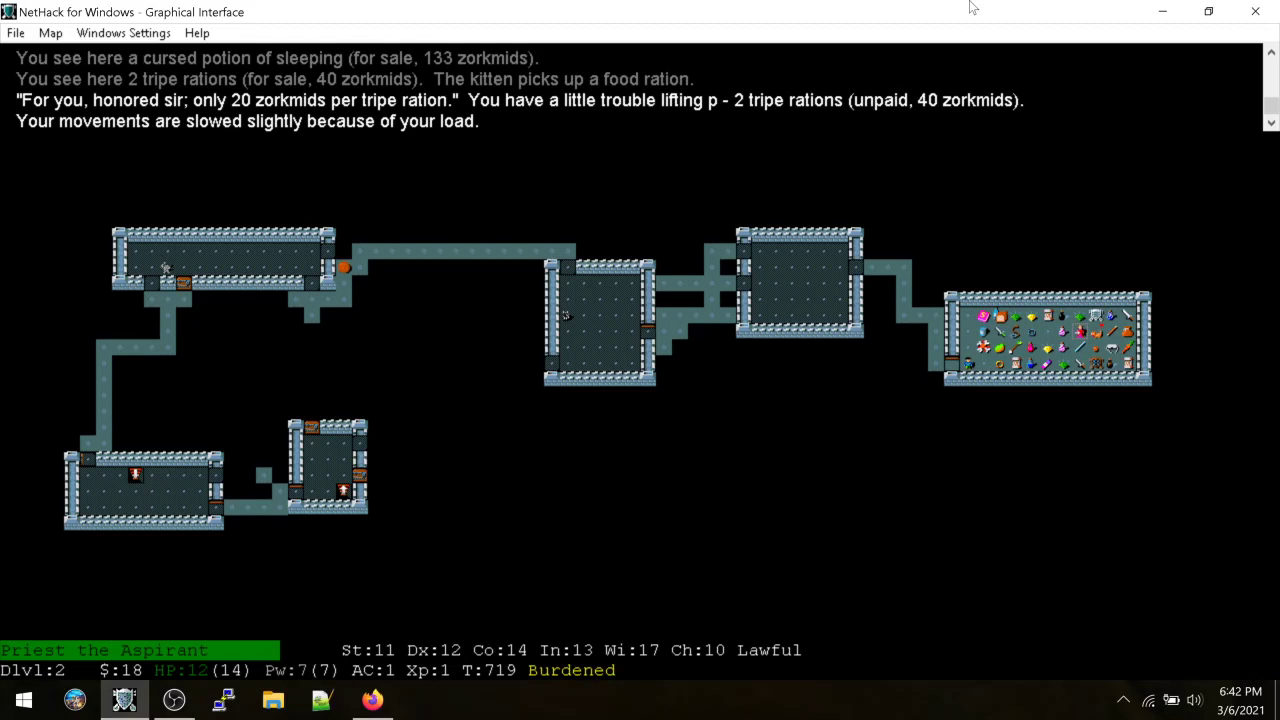
key("p")
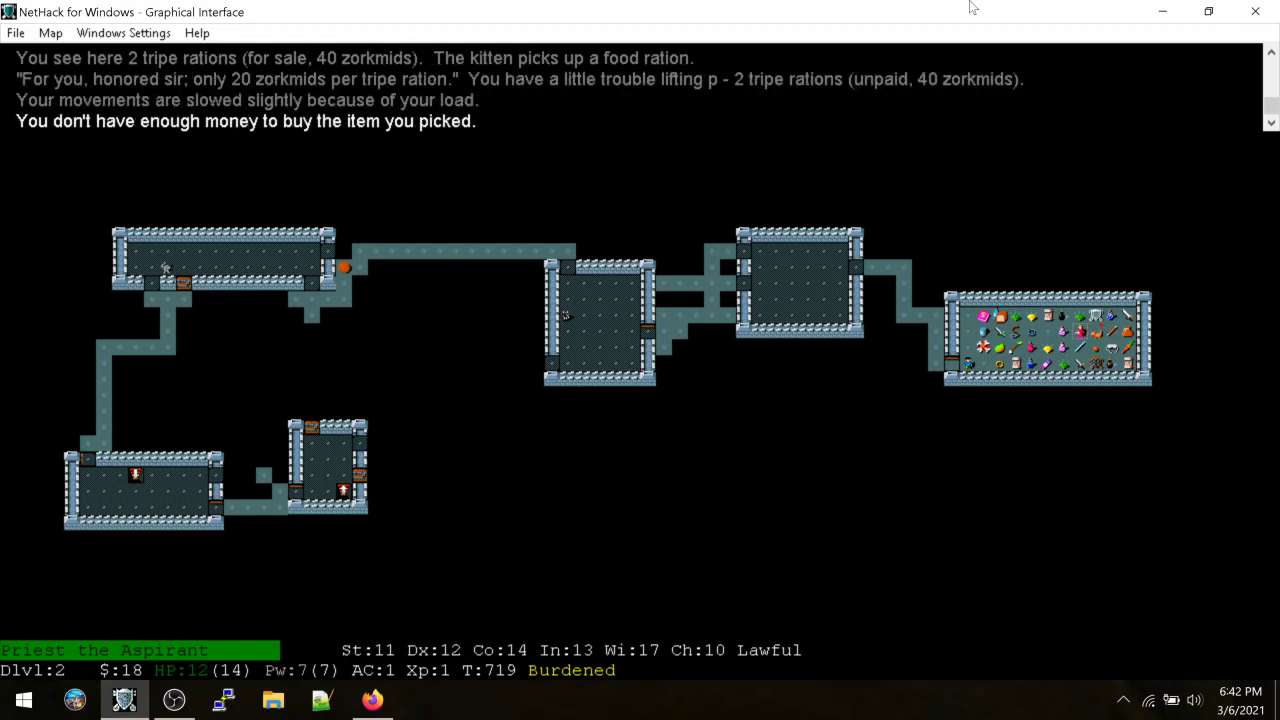
key("l")
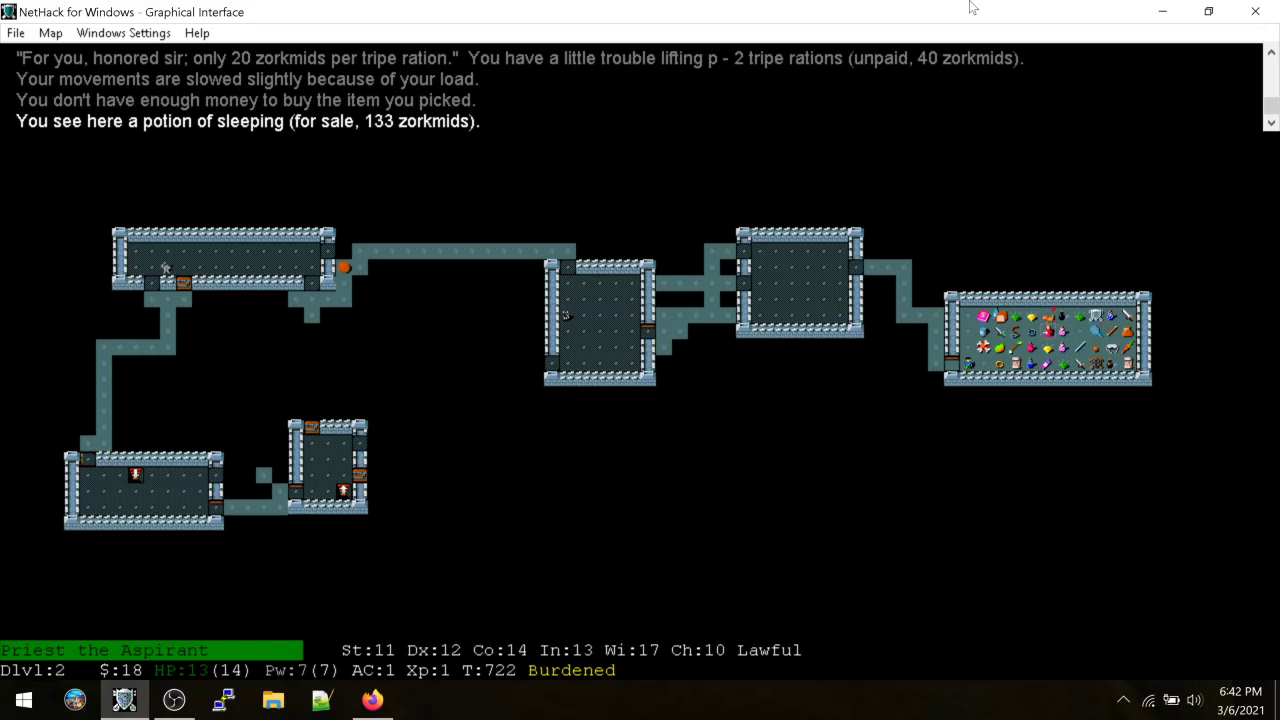
Sell the create monster and protection spellbooks for 100 and 50 gold
key("D")
key("a")
key("Return")
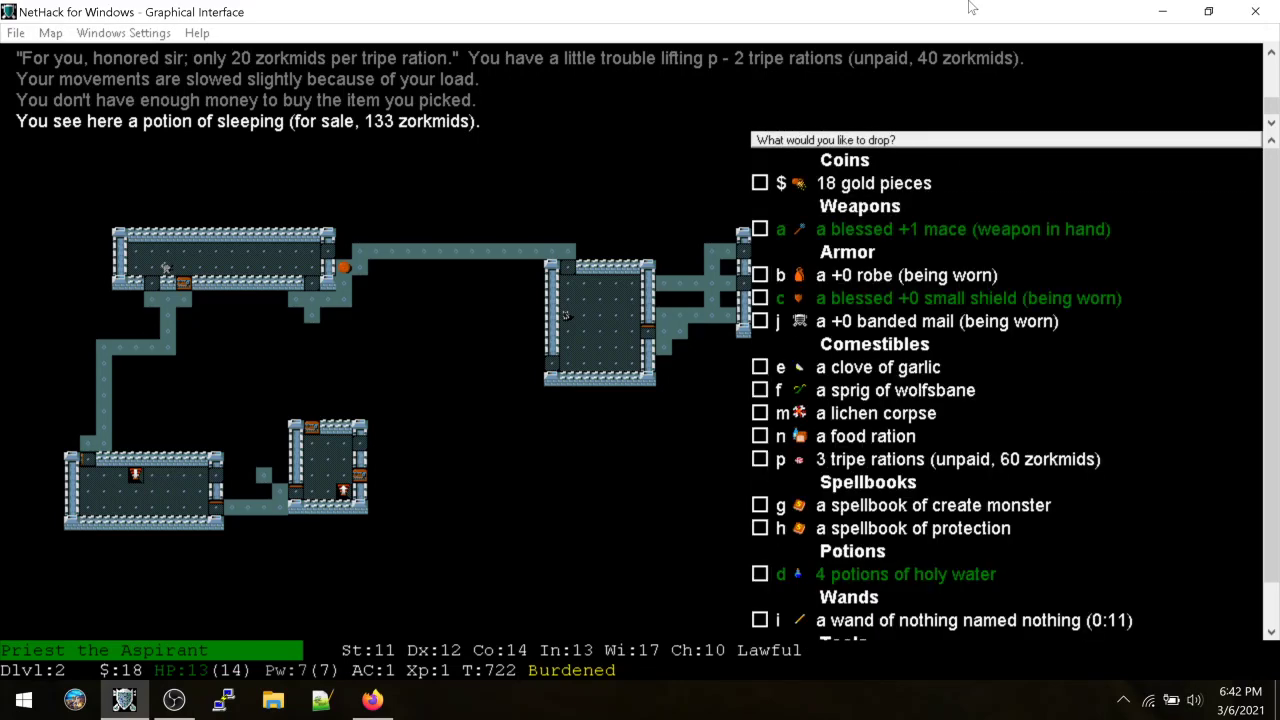
scroll(898, 418, "down", 1)
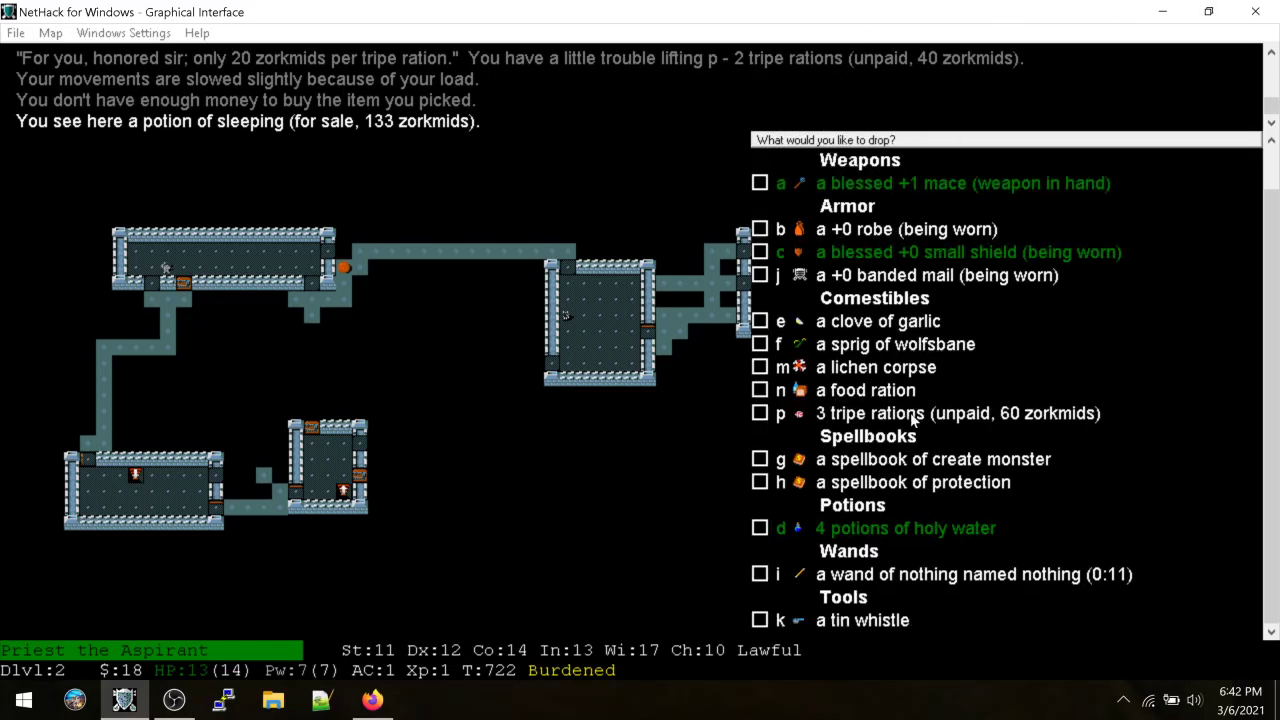
left_click(925, 481)
left_click(955, 459)
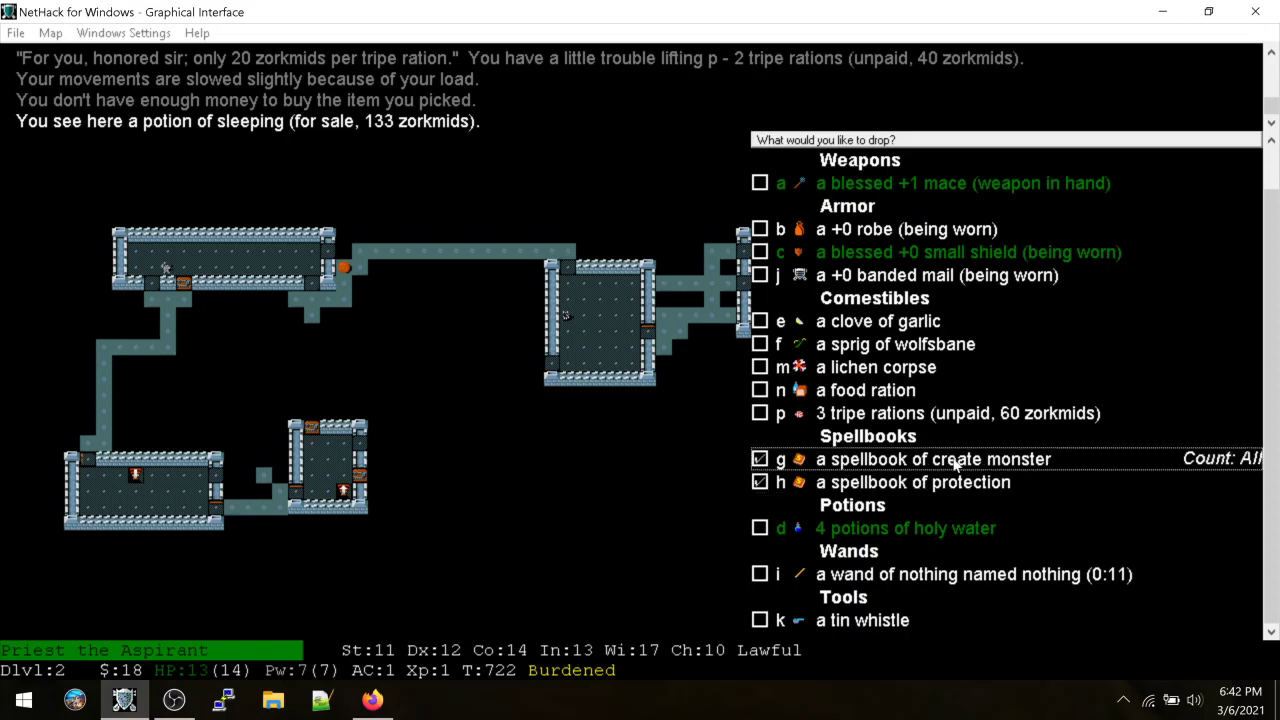
key("Return")
key("y")
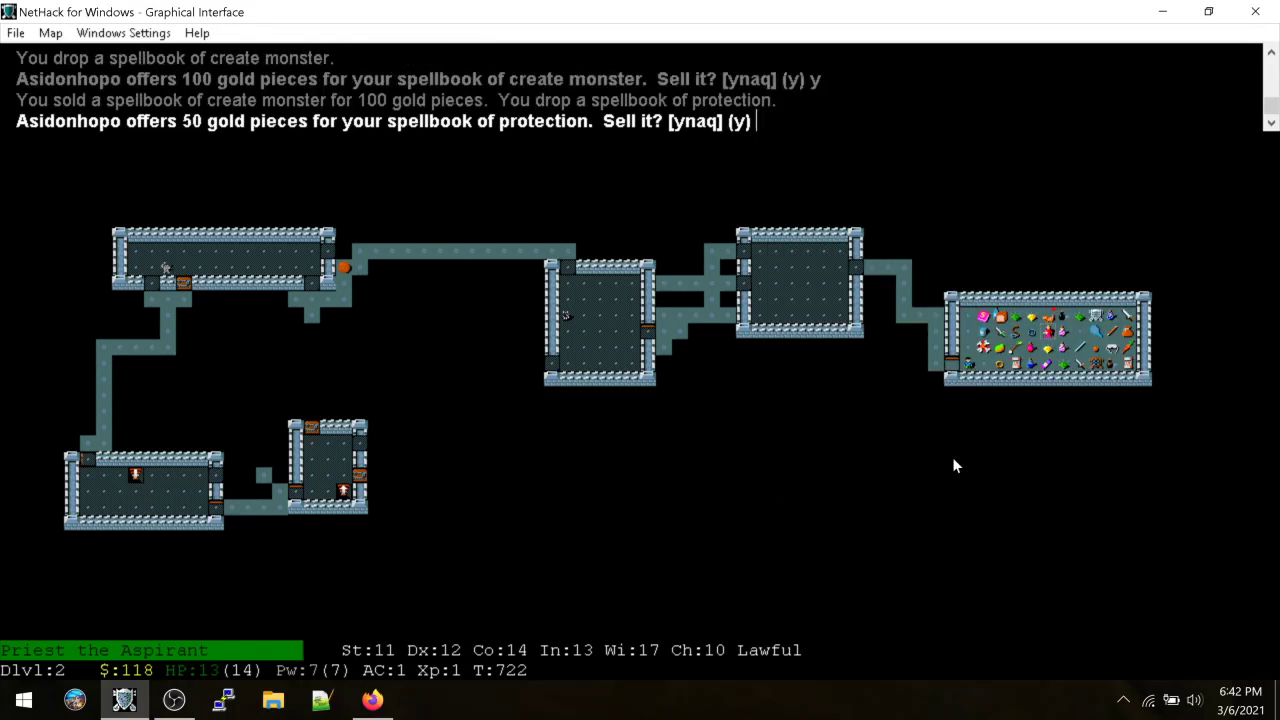
key("y")
Pay 60 zorkmids for the tripe rations and walk on
key("p")
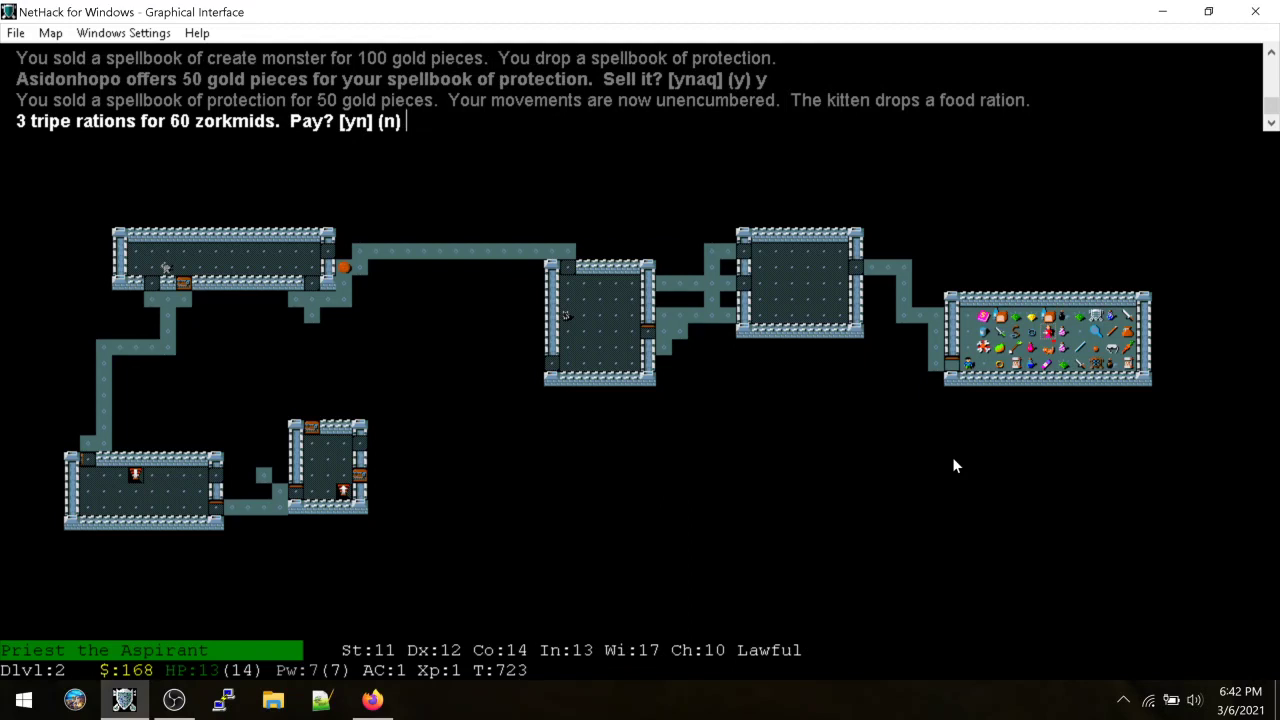
key("y")
key("l")
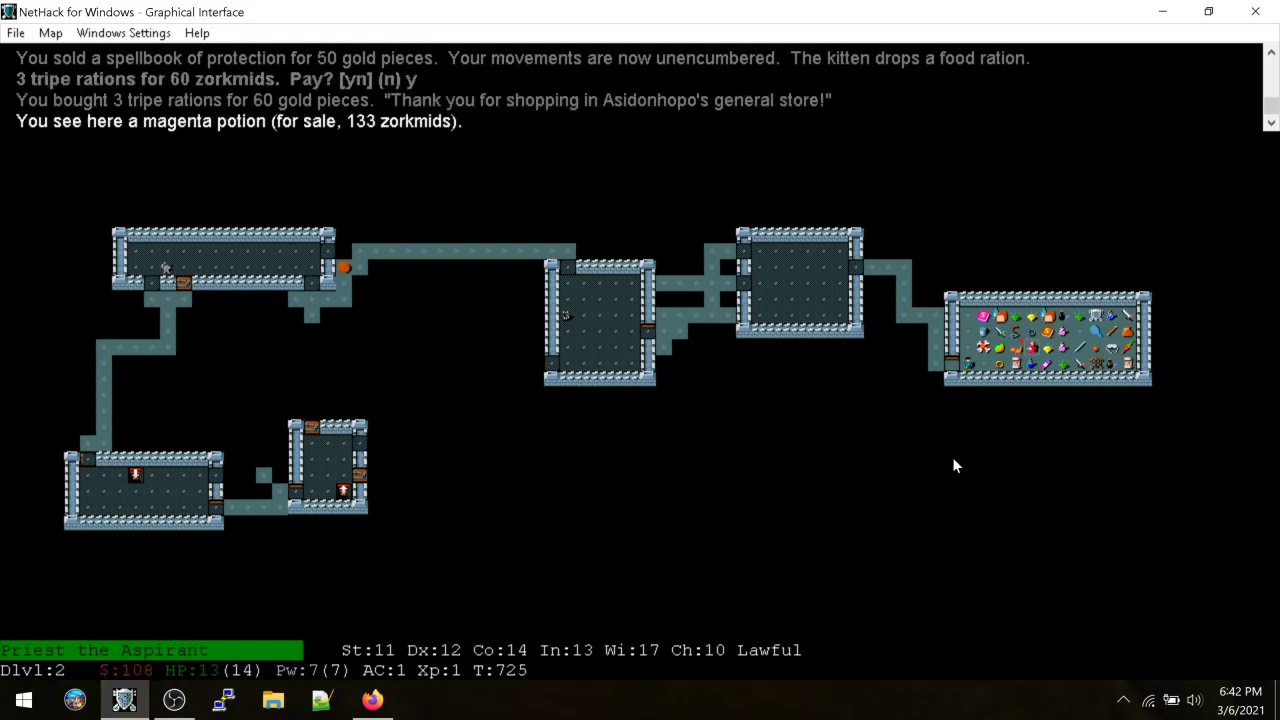
Walk through the shop along its bottom row toward the exit
key("l")
key("l")
key("l")
key("j")
key("h")
key("h")
key("h")
key("h")
key("h")
key("h")
key("h")
key("h")
key("l")
key("s")
key("s")
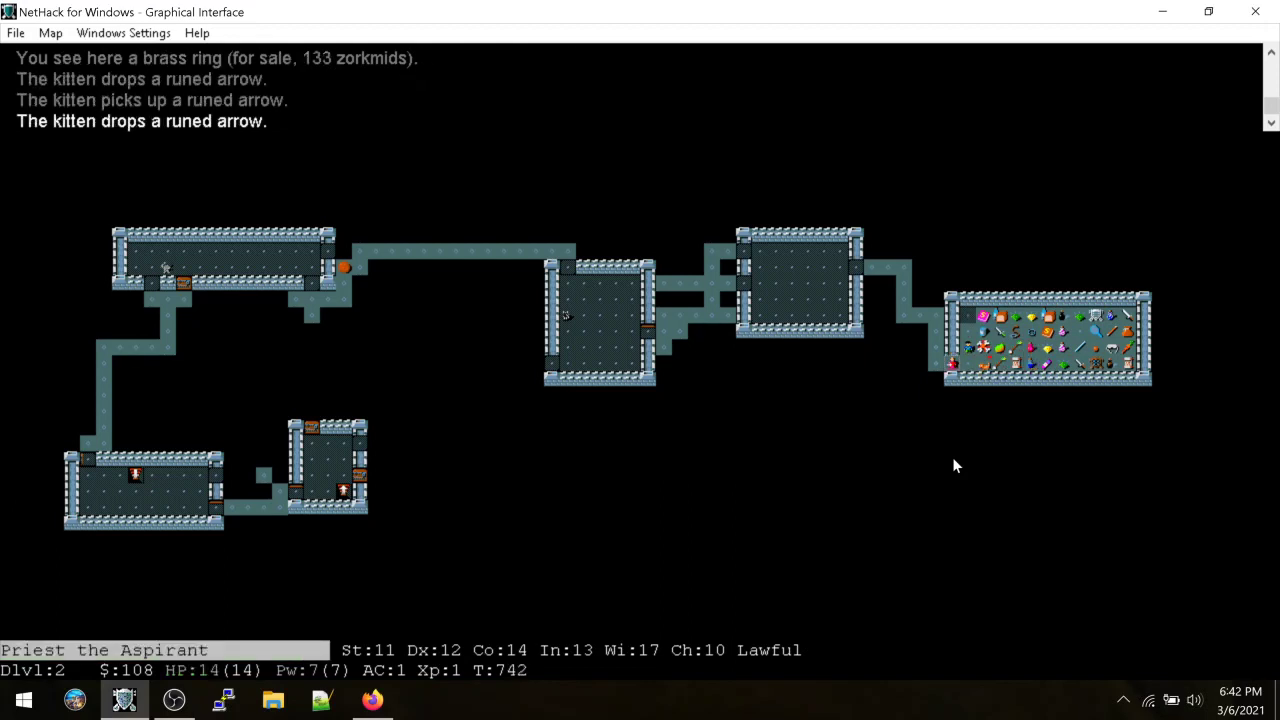
key("s")
key("s")
key("s")
key("s")
key("s")
key("s")
key("s")
key("s")
key("s")
key("s")
key("s")
key("s")
key("s")
key("s")
key("s")
key("s")
key("s")
key("s")
key("s")
key("s")
key("s")
key("s")
key("s")
key("s")
key("s")
key("s")
key("s")
key("s")
key("s")
key("s")
key("s")
key("h")
key("h")
key("h")
key("h")
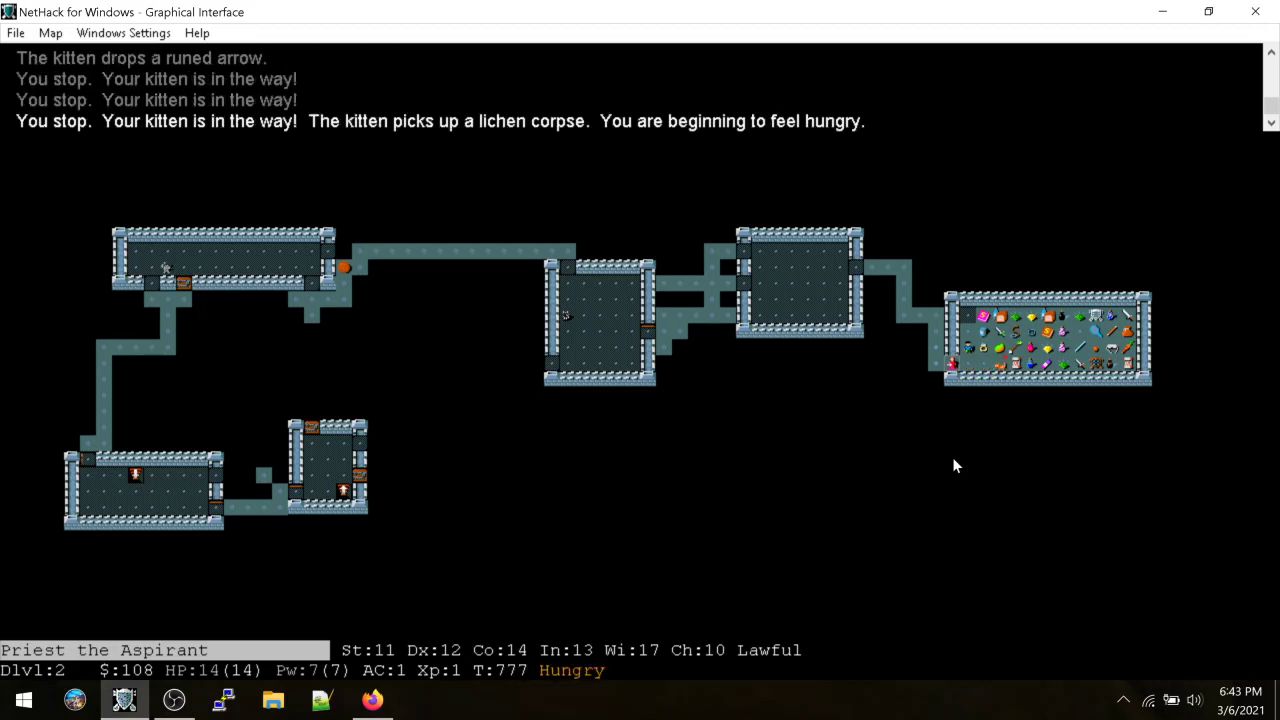
Eat the food ration (n), then step into the doorway and wait for the kitten
key("e")
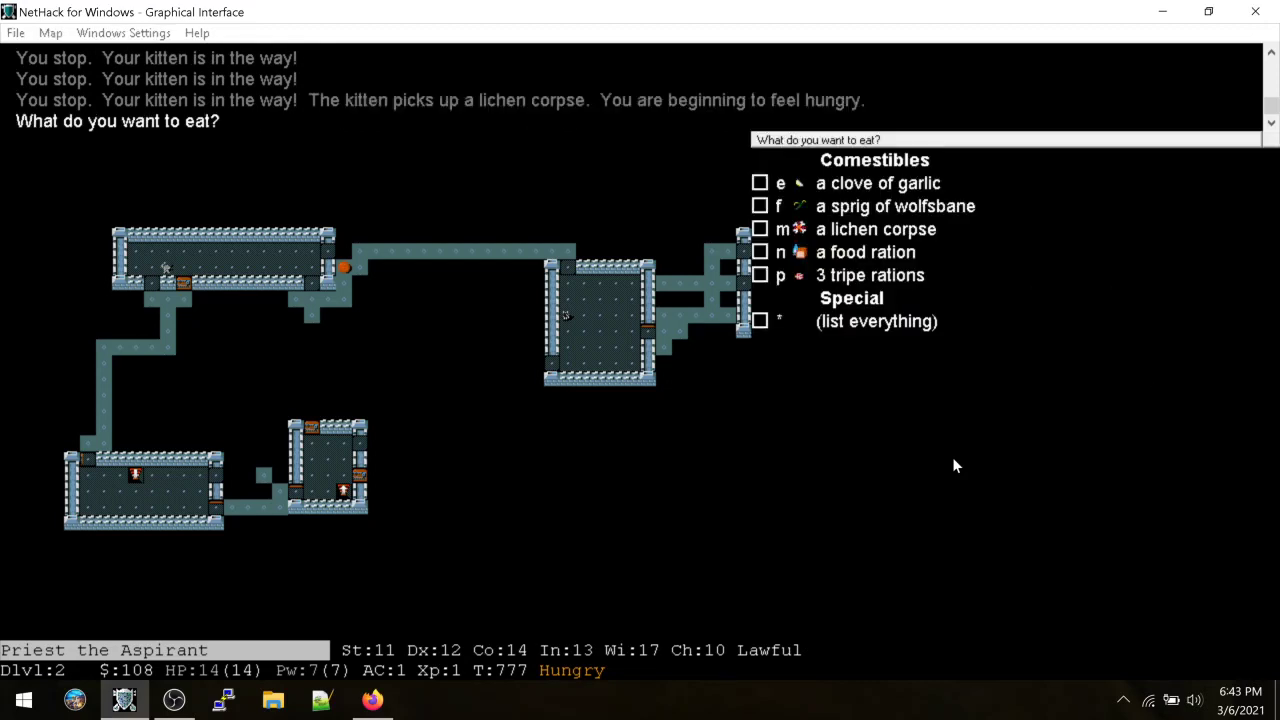
key("n")
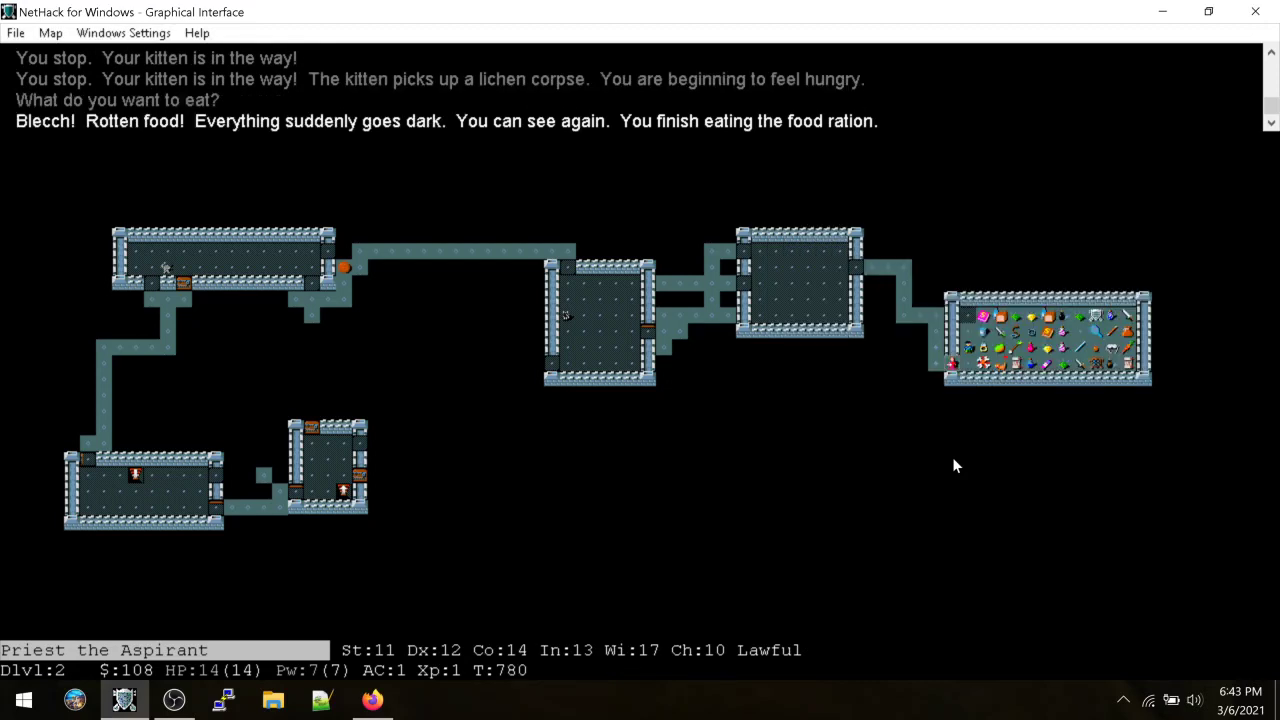
key("s")
key("h")
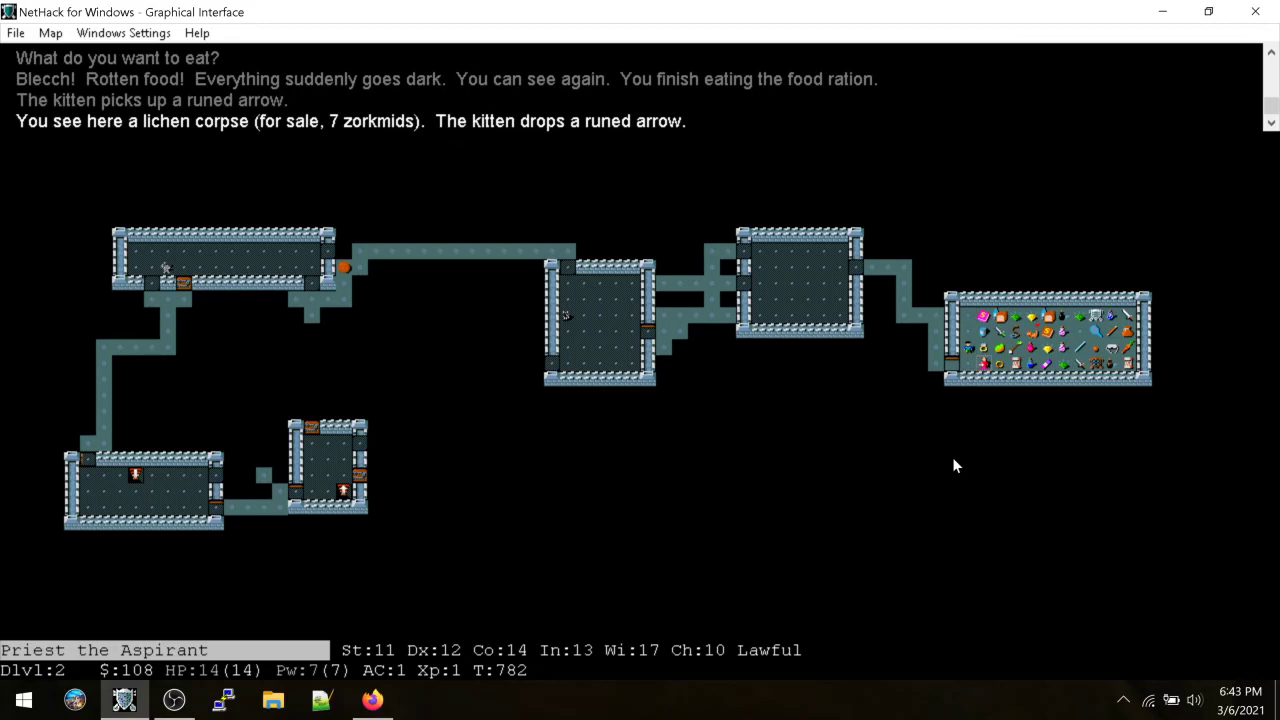
key("h")
key("h")
key("h")
key("s")
key("s")
key("s")
key("s")
key("s")
key("s")
key("s")
key("s")
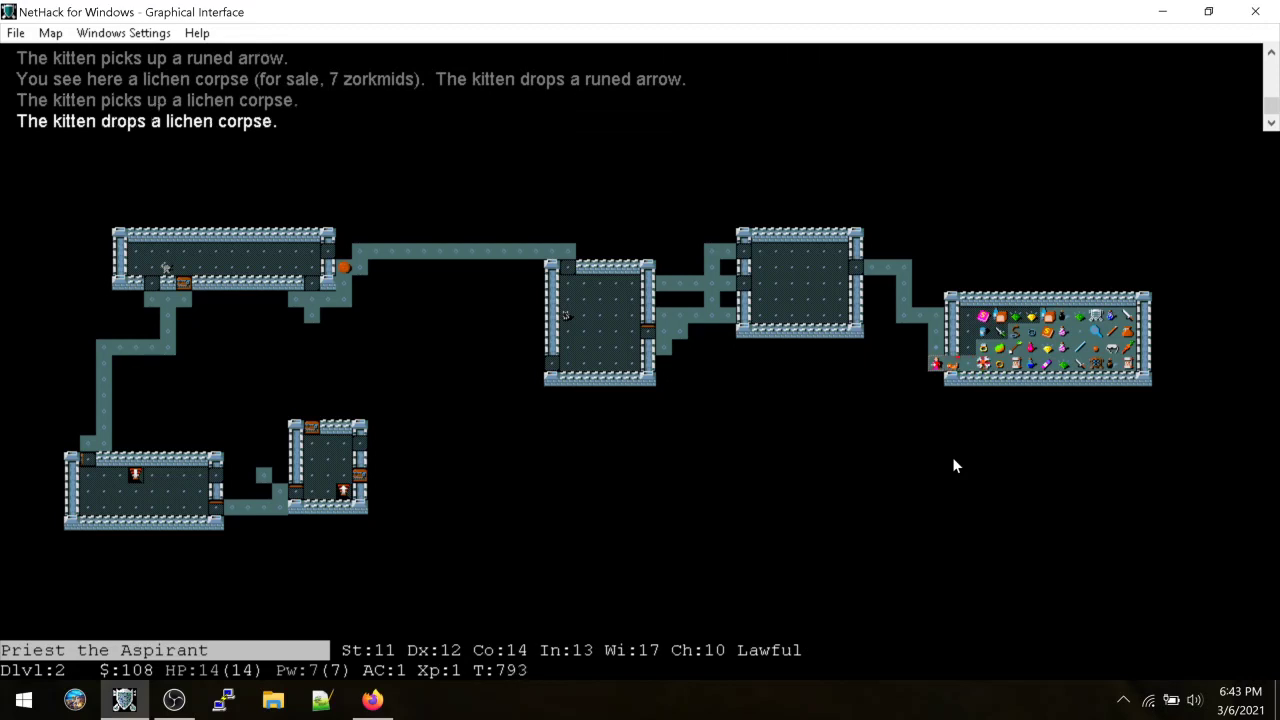
Throw a tripe ration east to the kitten and wait in the shop doorway
key("t")
key("asterisk")
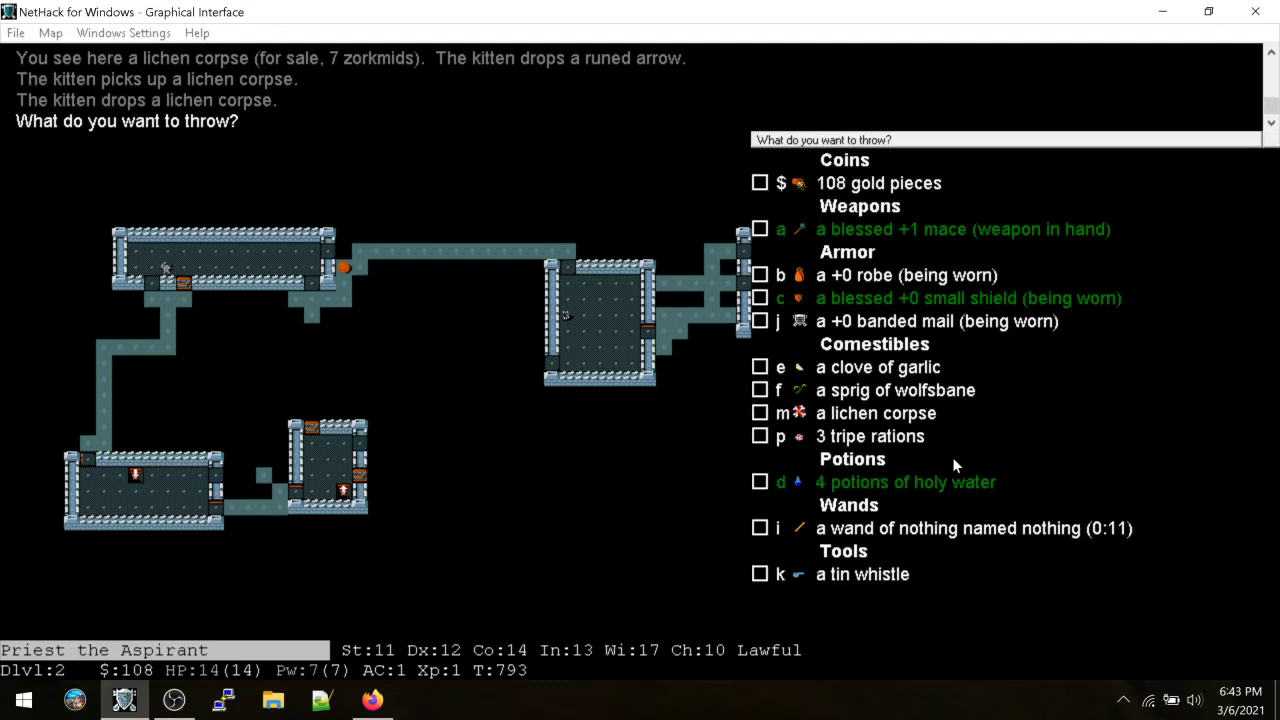
key("p")
key("6")
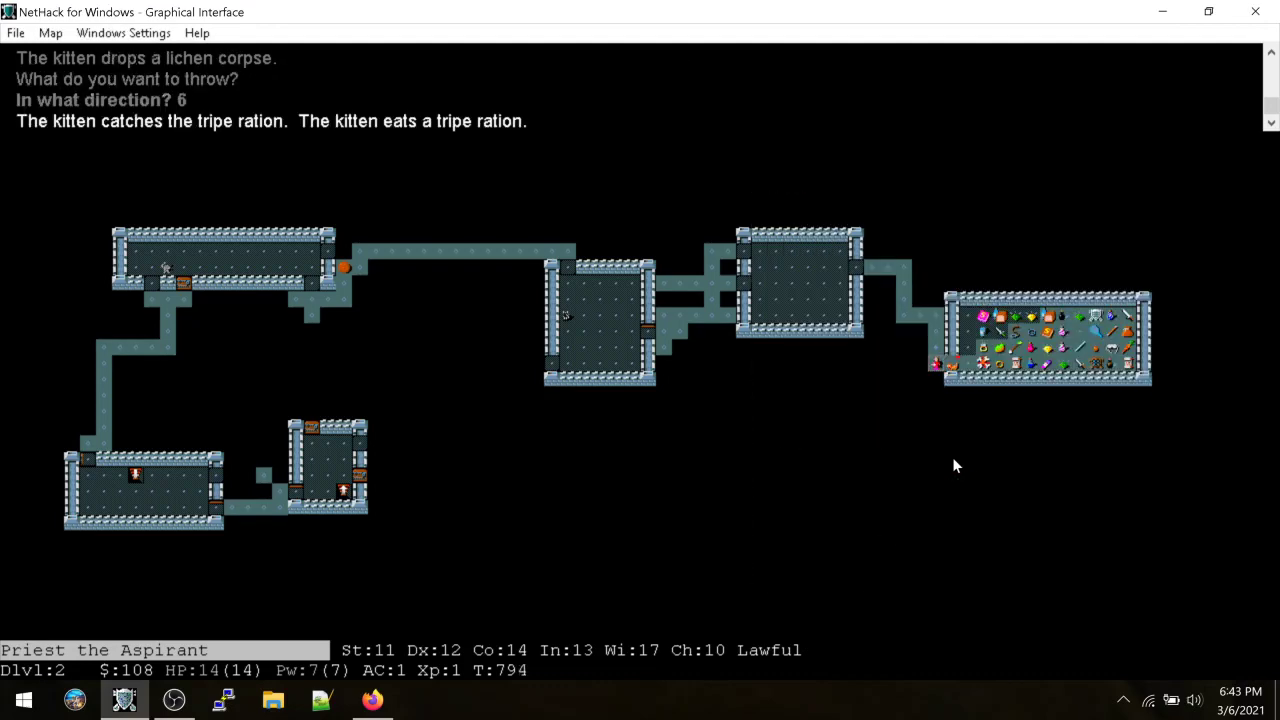
key("6")
key("6")
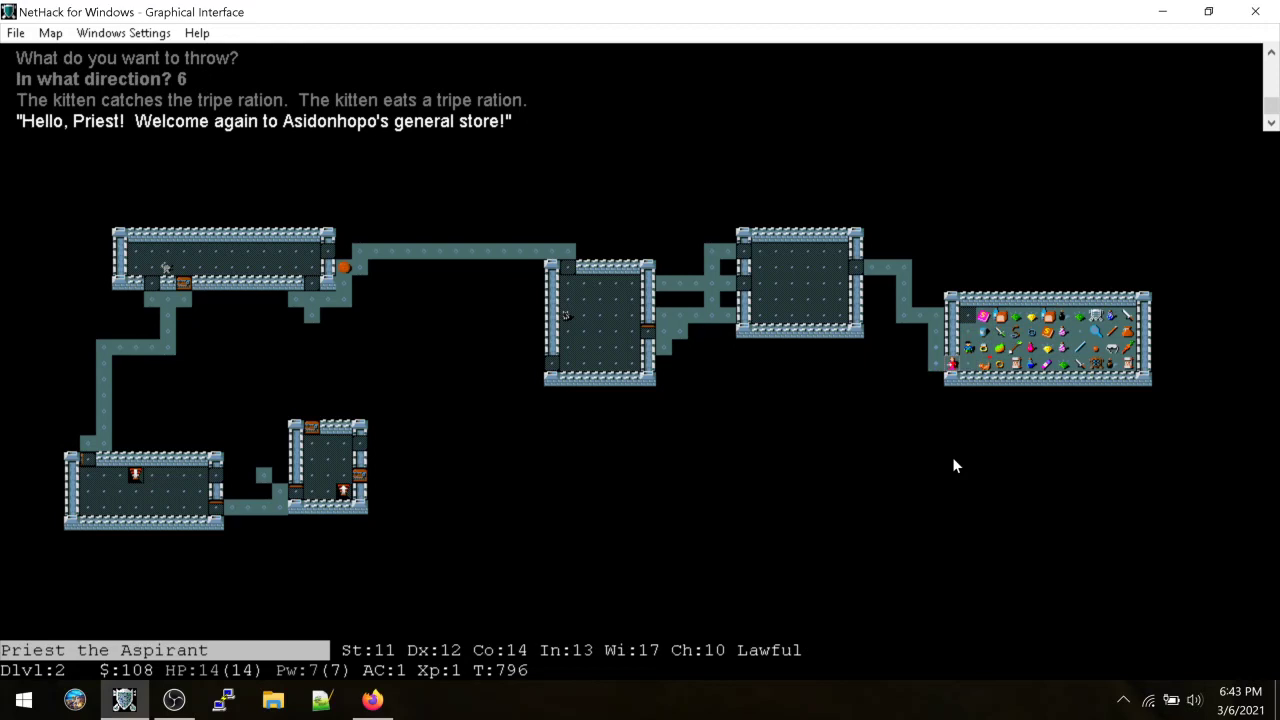
key("s")
key("s")
key("s")
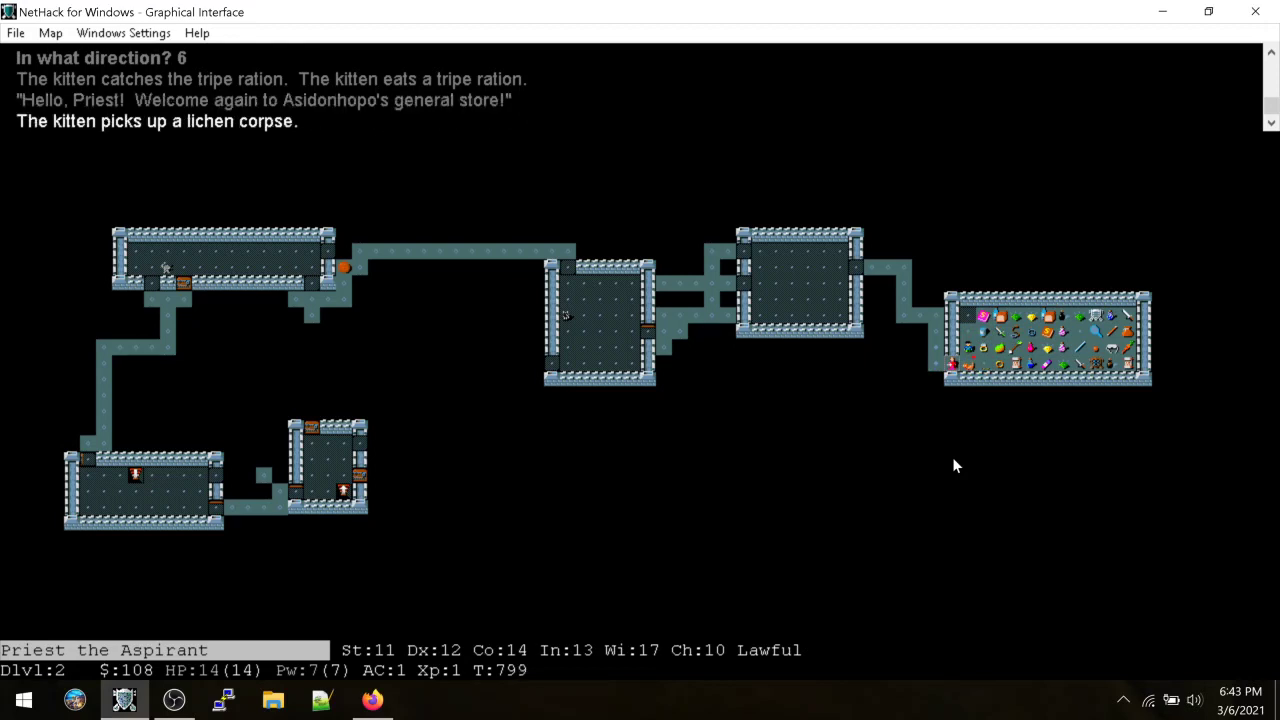
key("s")
key("s")
key("s")
key("s")
Throw another tripe ration to the kitten and pick up the free lichen corpse
key("t")
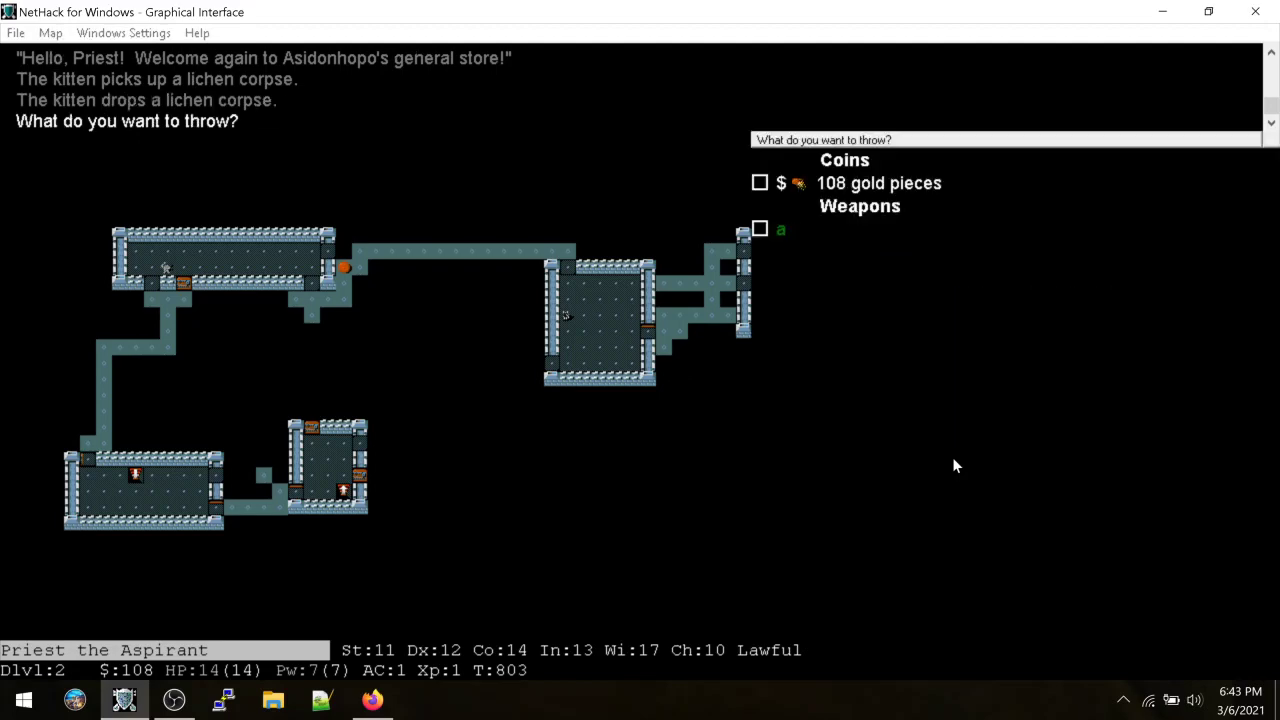
key("asterisk")
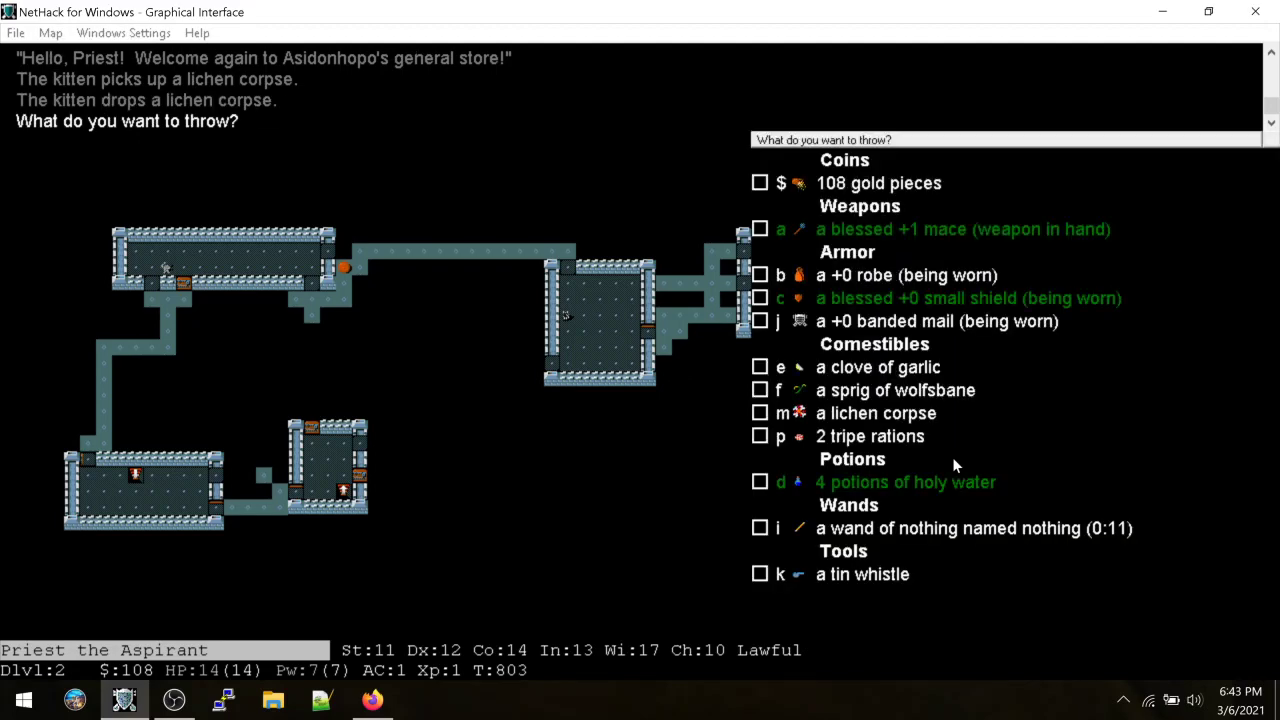
key("p")
key("6")
key("colon")
key("comma")
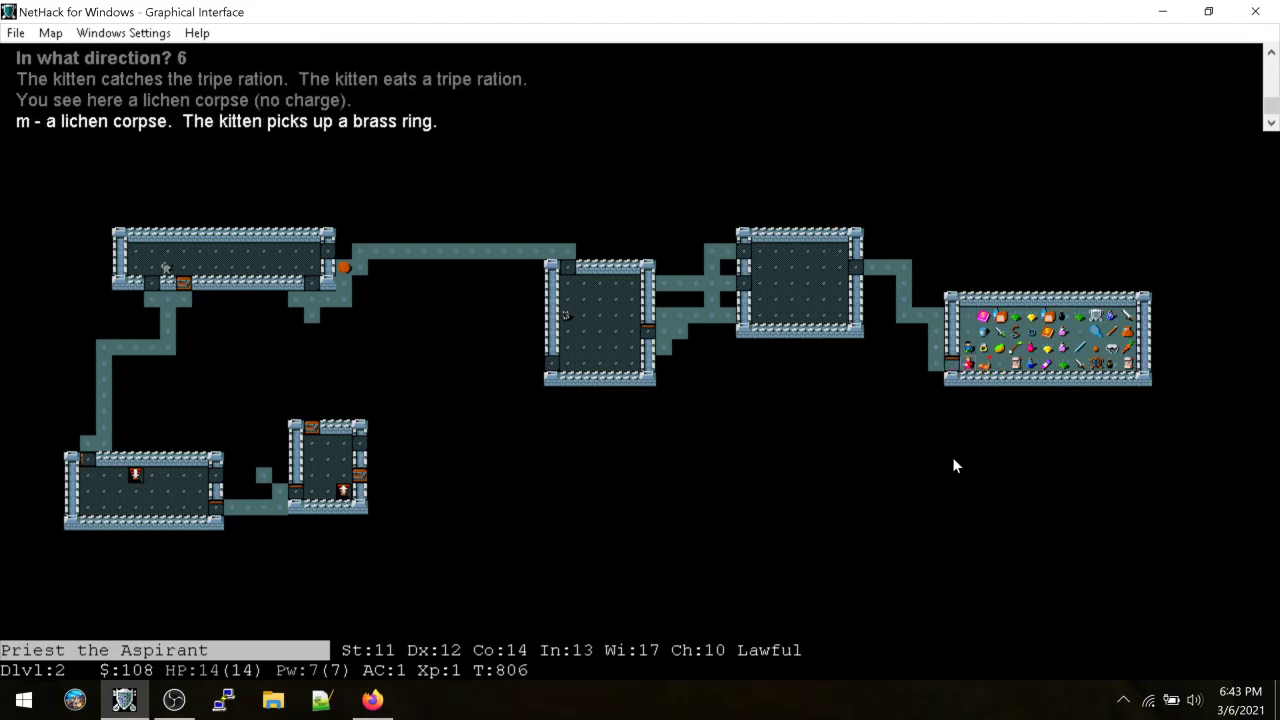
key("s")
key("s")
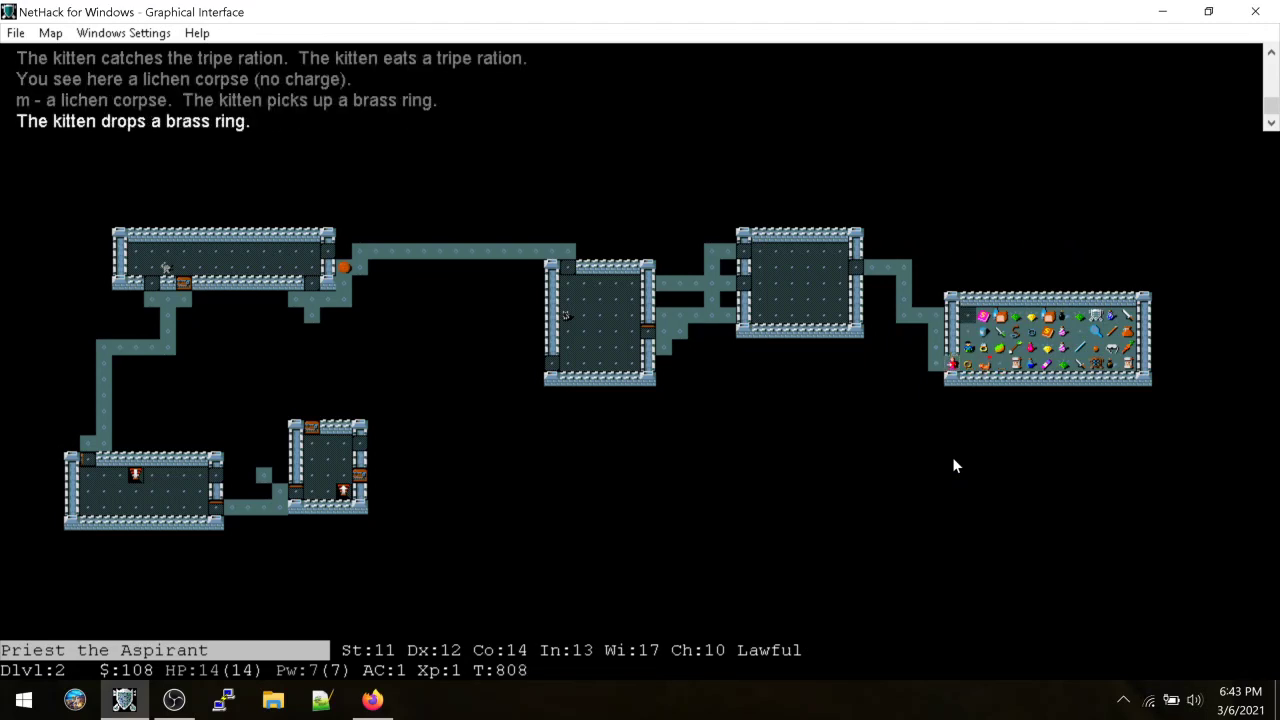
Throw the last tripe ration, then pick up the brass ring and VELOX NEB scroll
key("t")
key("asterisk")
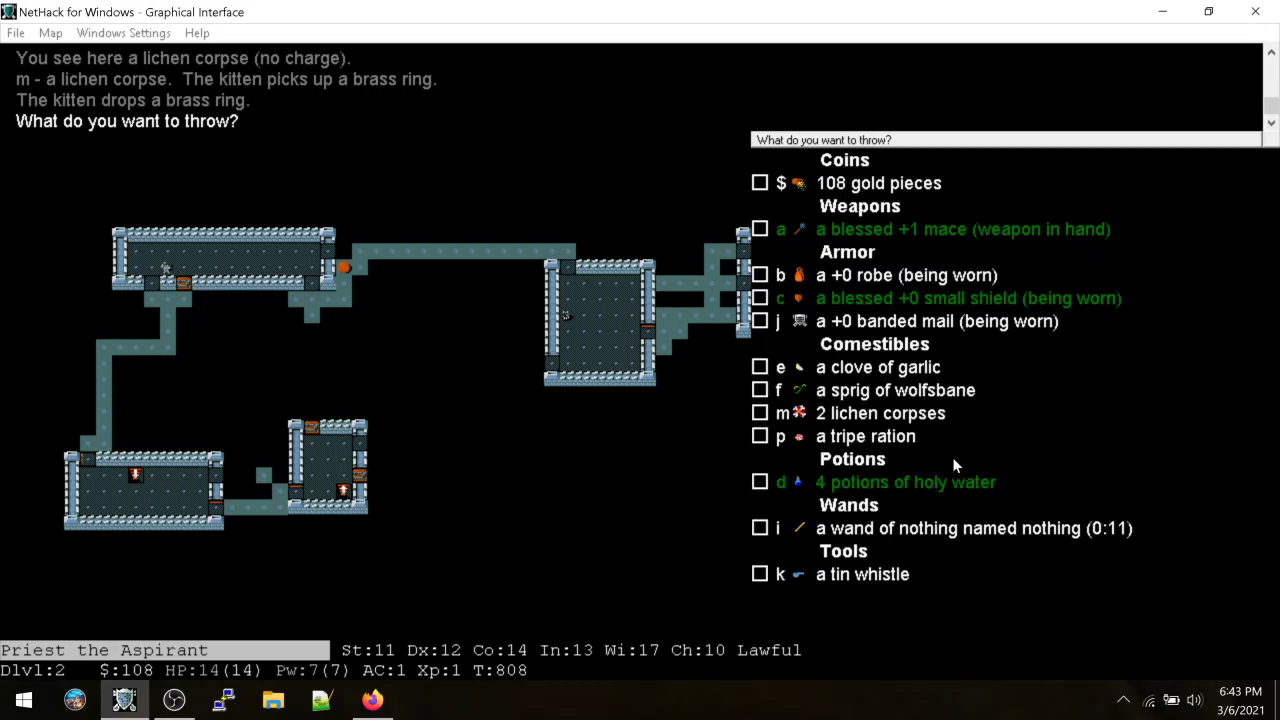
key("p")
key("6")
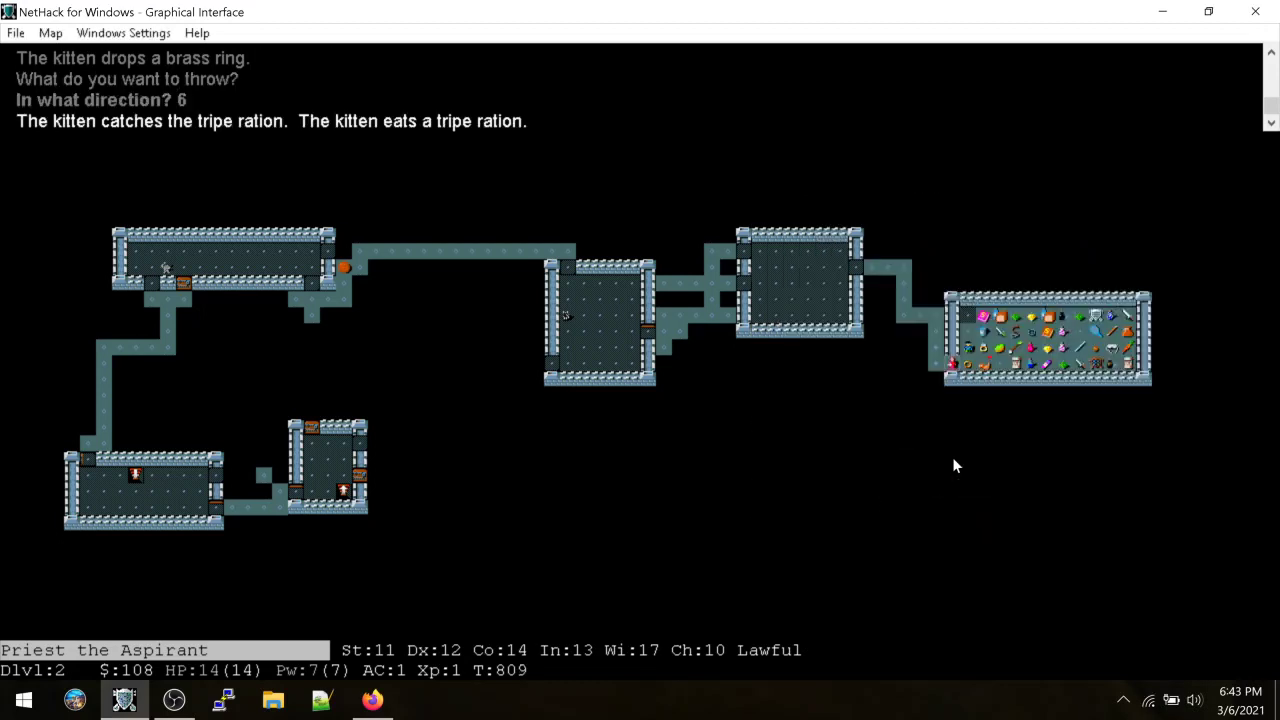
key("6")
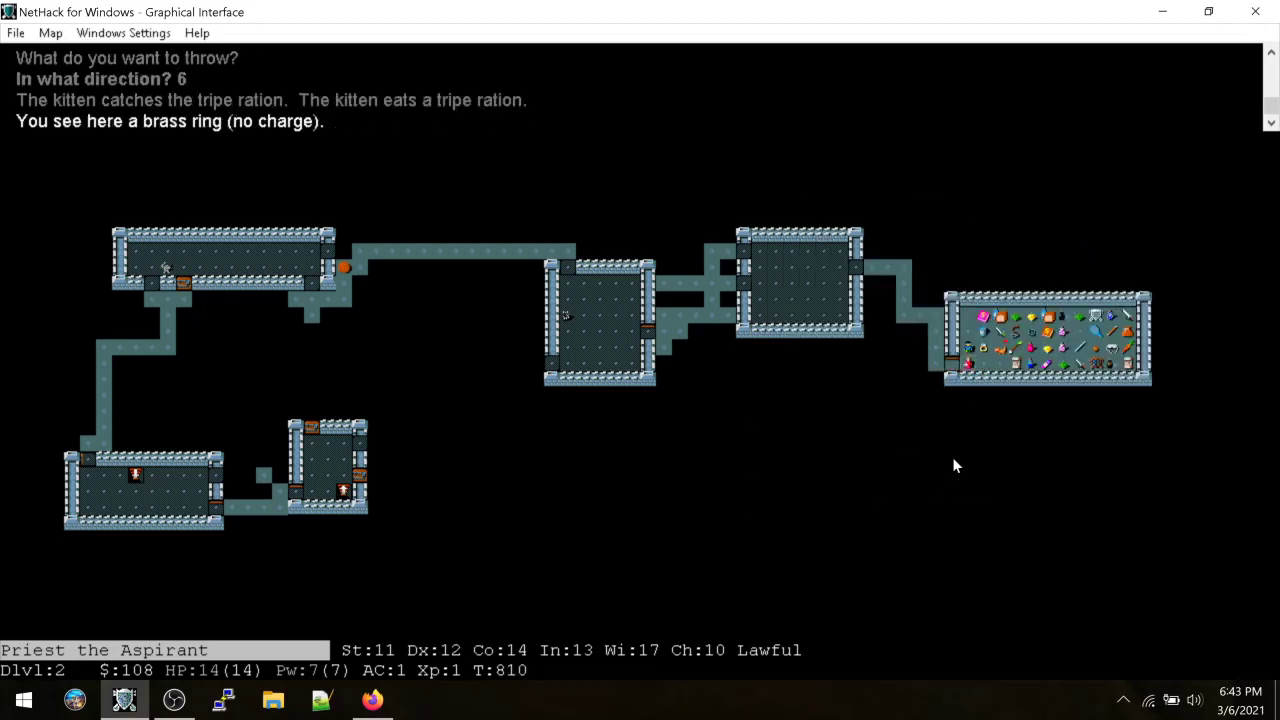
key("comma")
key("6")
key("6")
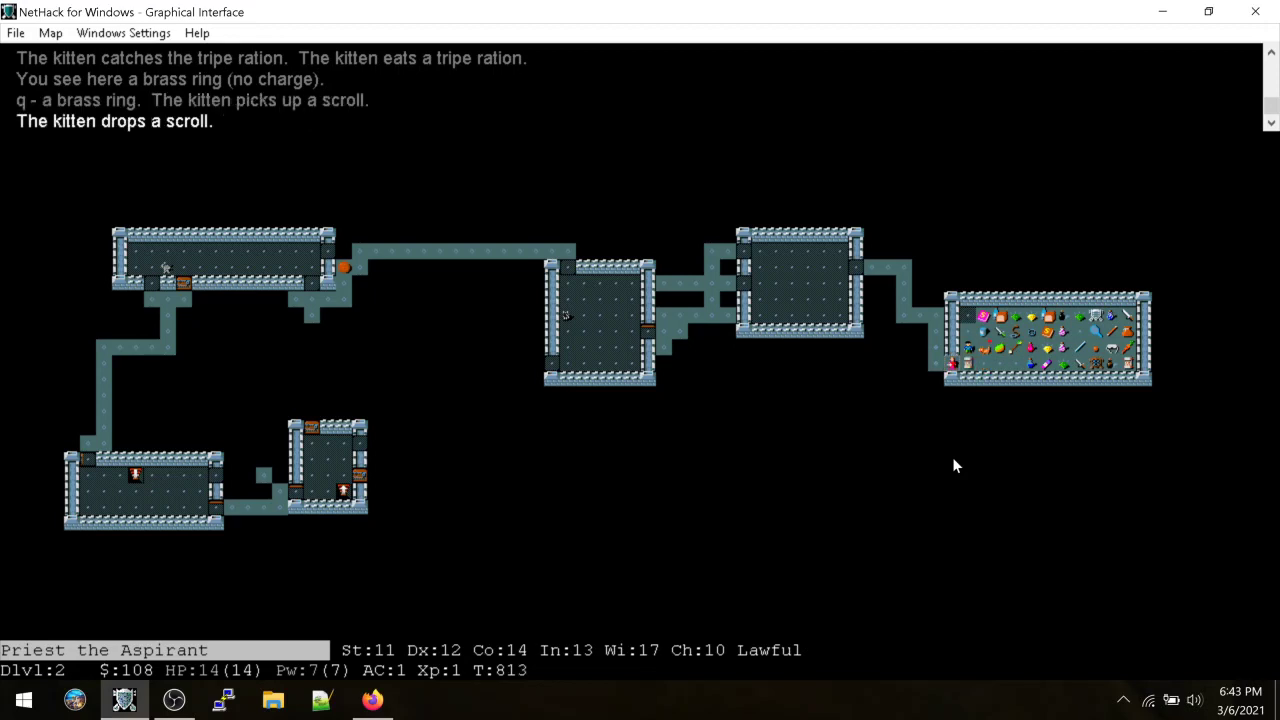
key("6")
key("comma")
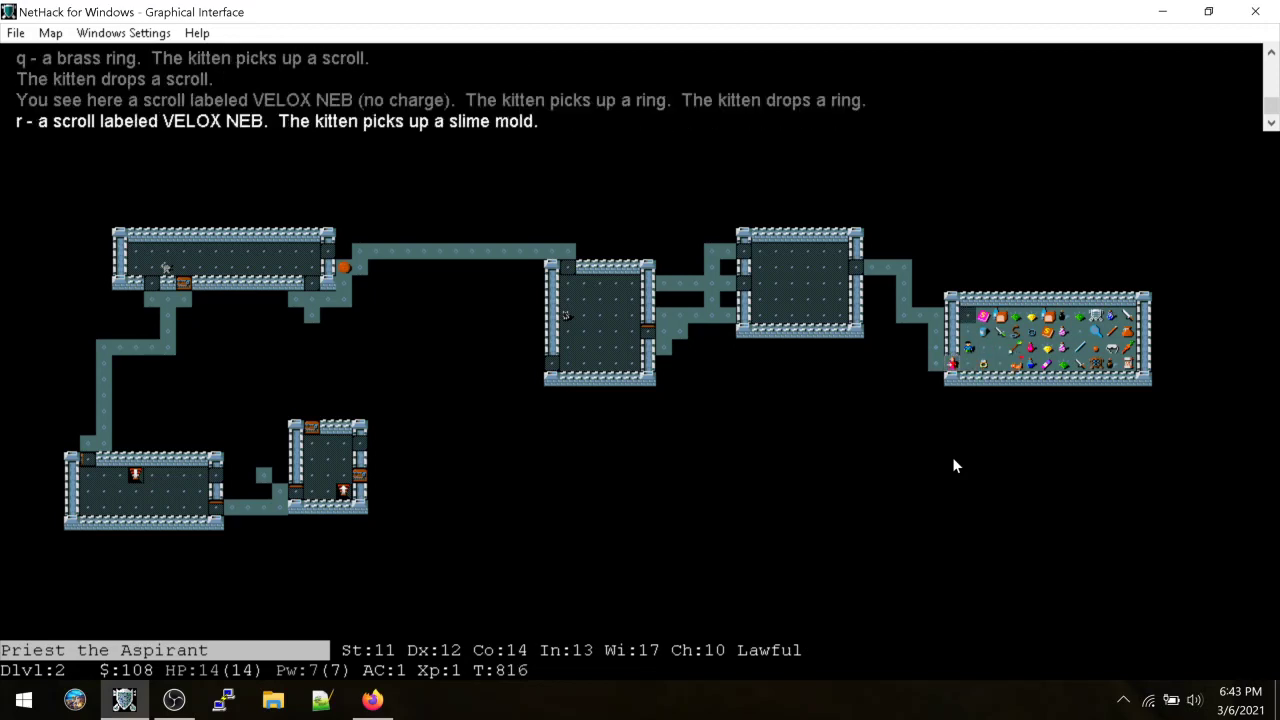
Return to the shop entrance and walk east over the shop's wares
key("s")
key("s")
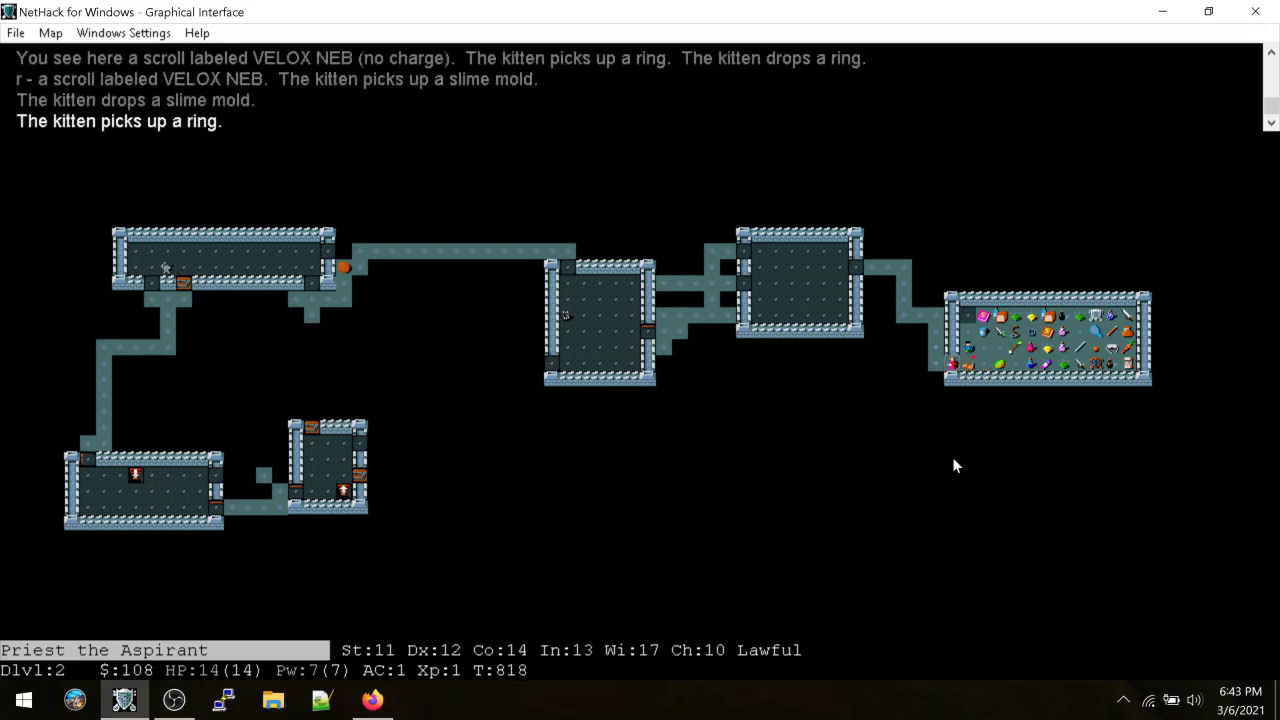
key("s")
key("s")
key("4")
key("4")
key("6")
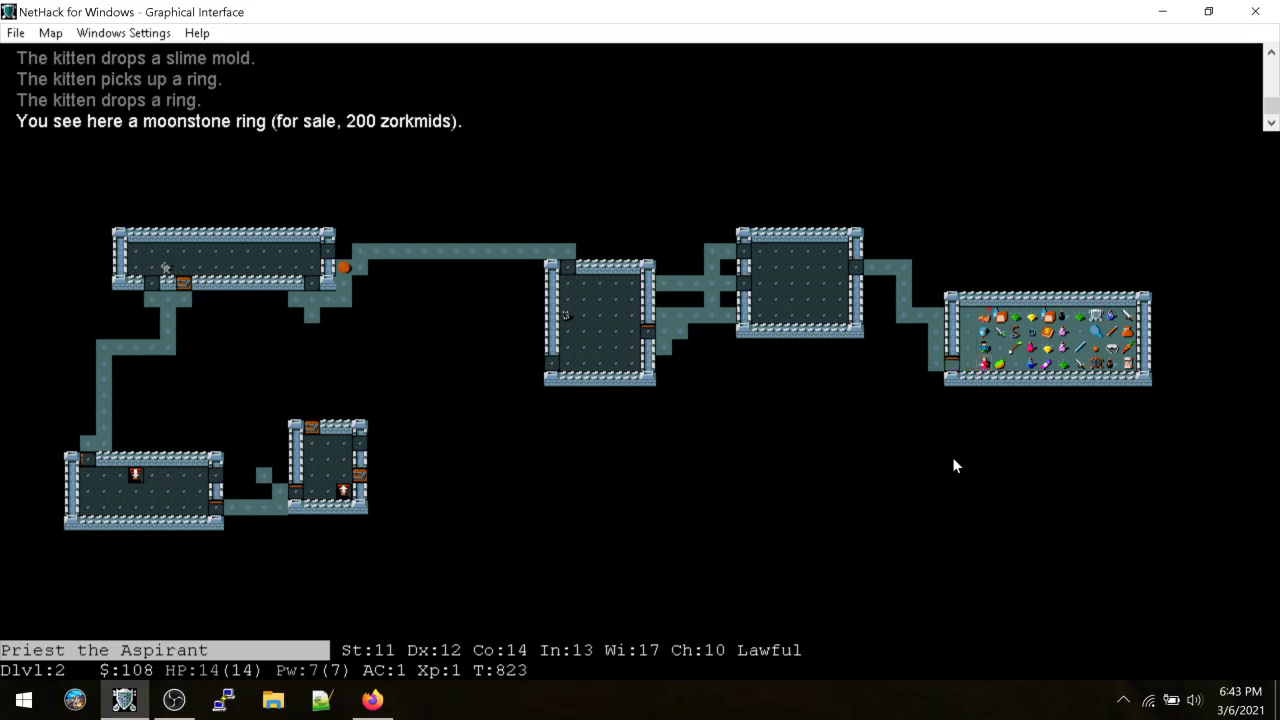
key("6")
key("6")
key("6")
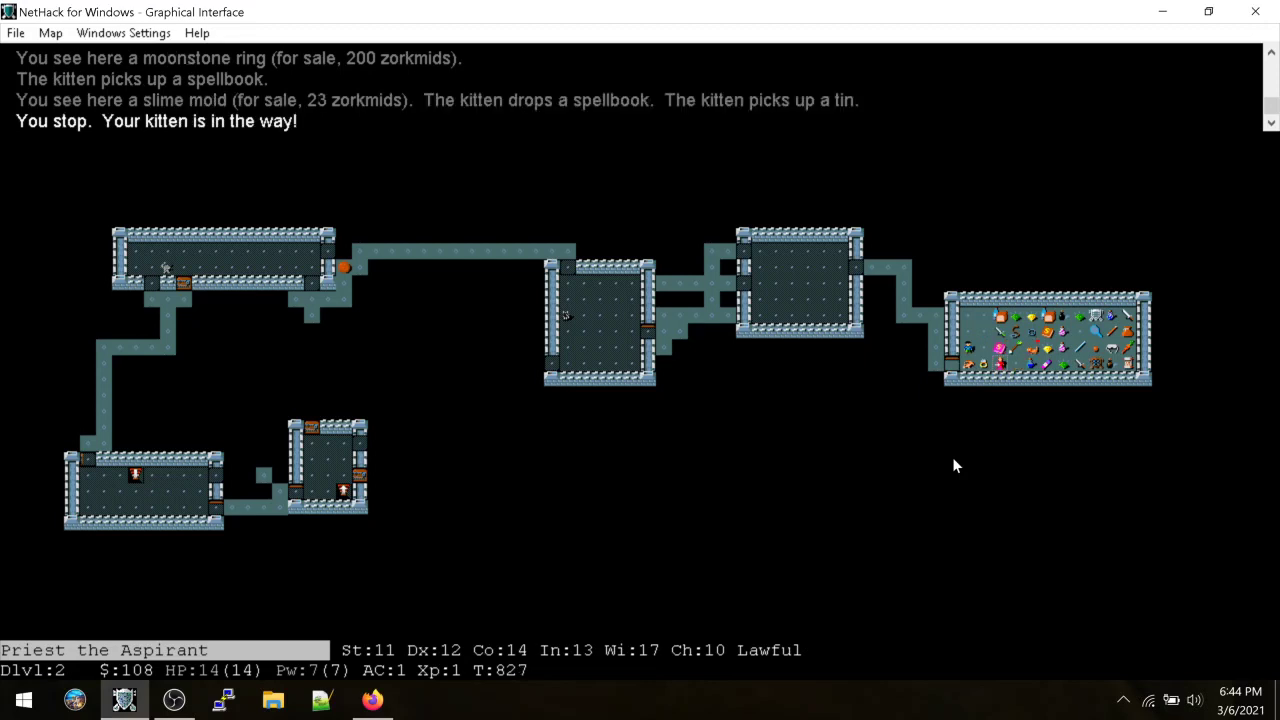
key("6")
key("6")
key("6")
key("6")
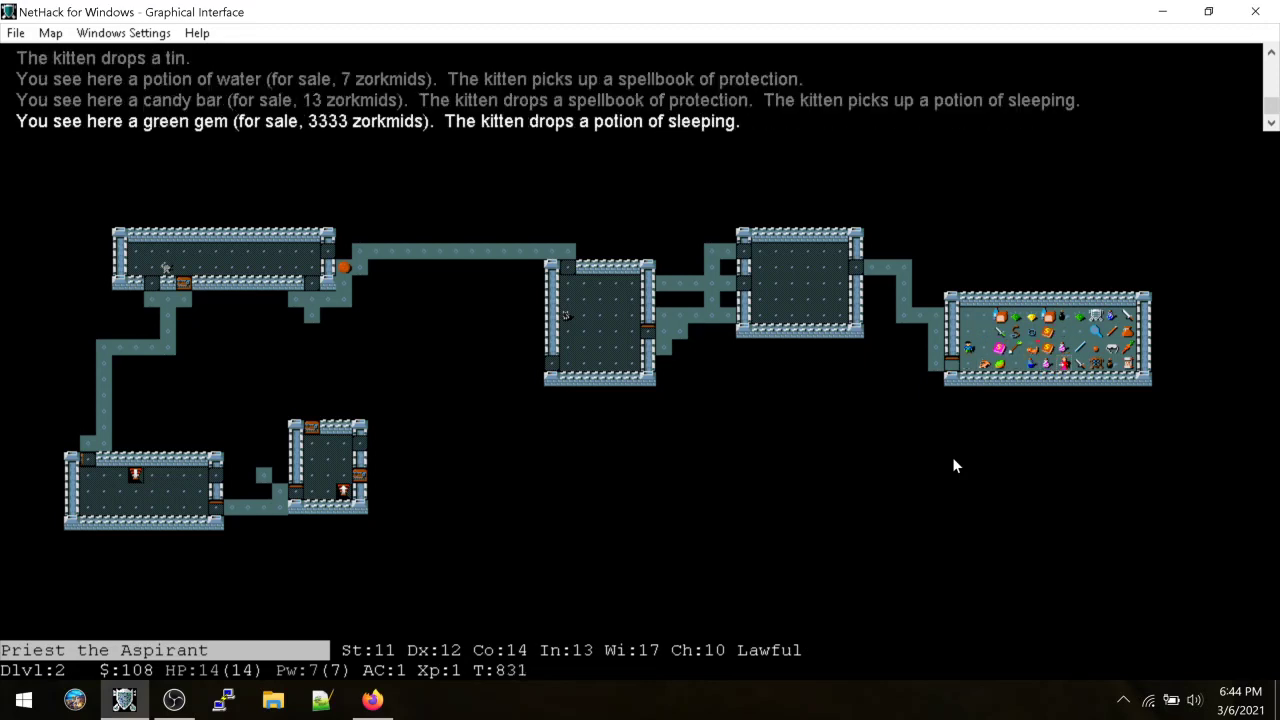
key("6")
key("6")
key("6")
Wait a few turns, then look at the tin, potion of sleeping and candy bar here
key("s")
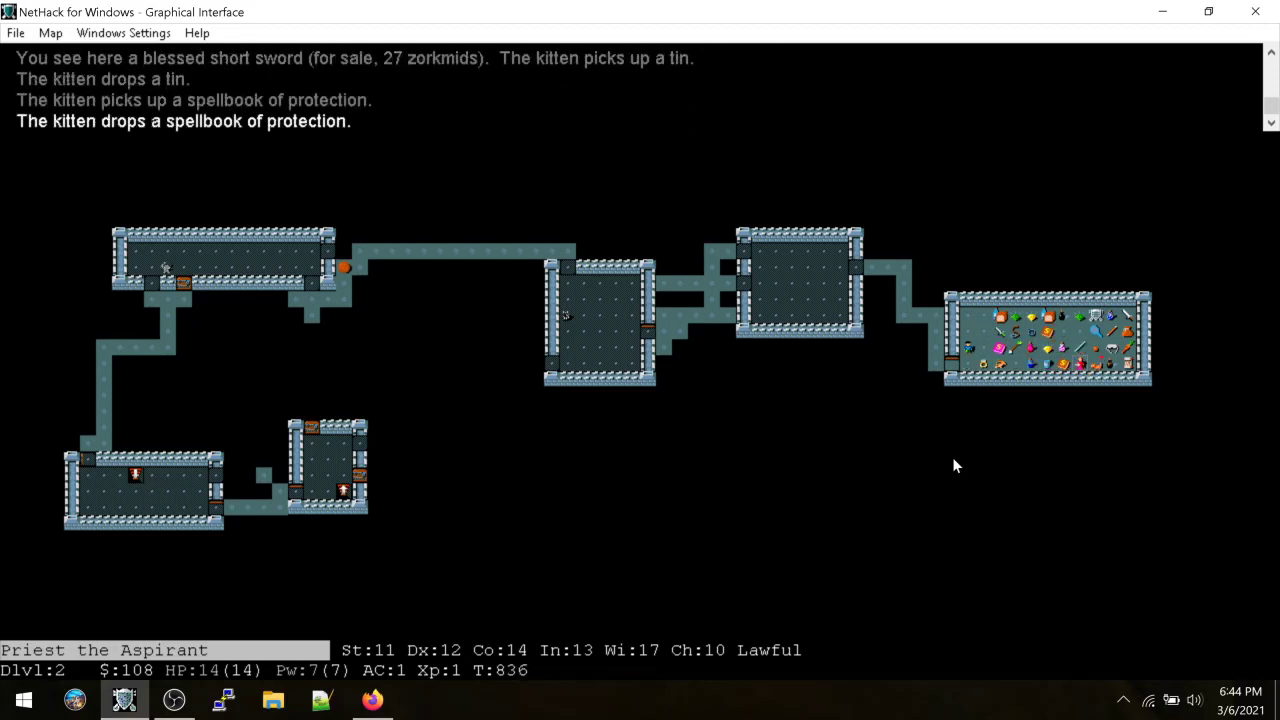
key("s")
key("s")
key("s")
key("s")
key("s")
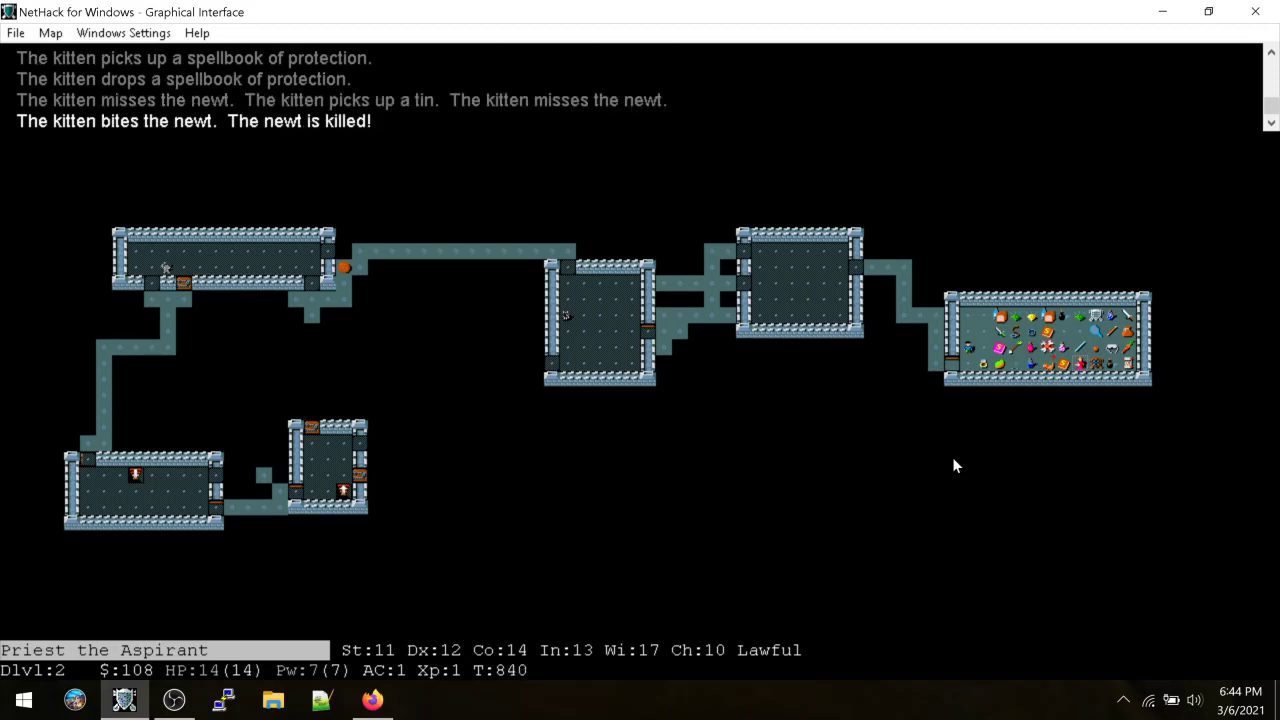
key("colon")
key("Return")
key("s")
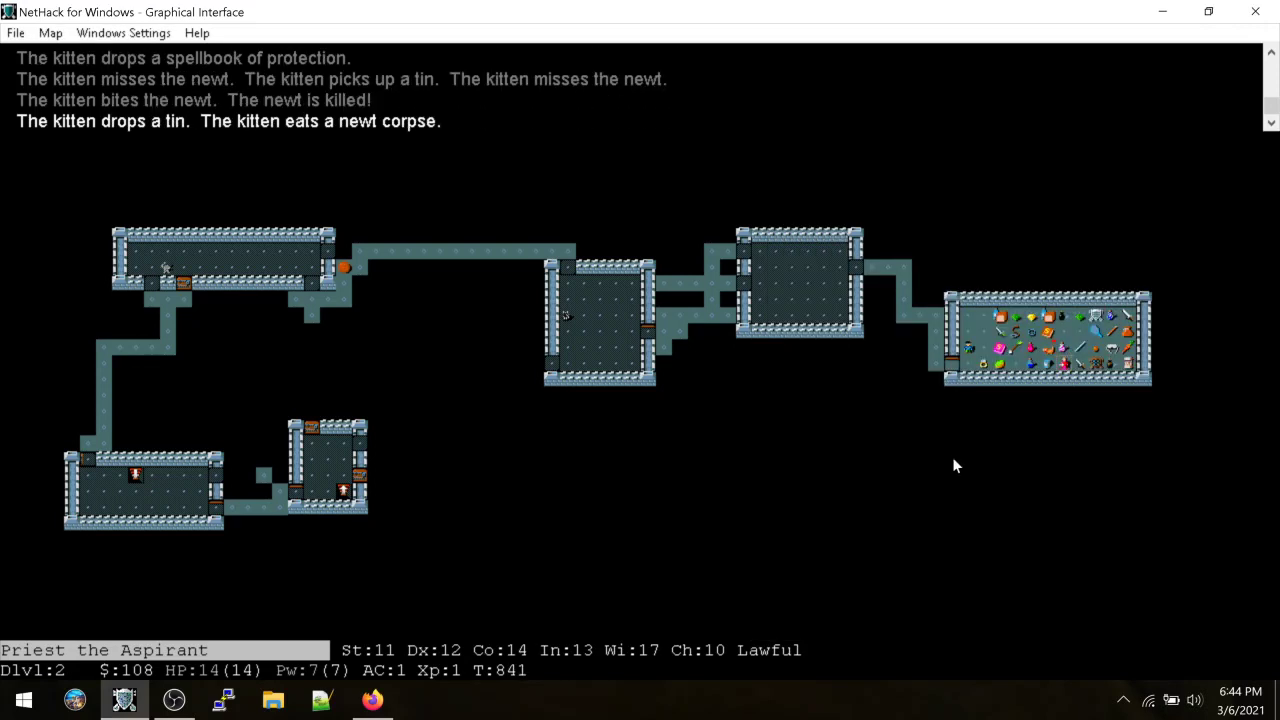
Look at the items here, walk west through the shop and wait for the kitten
key("colon")
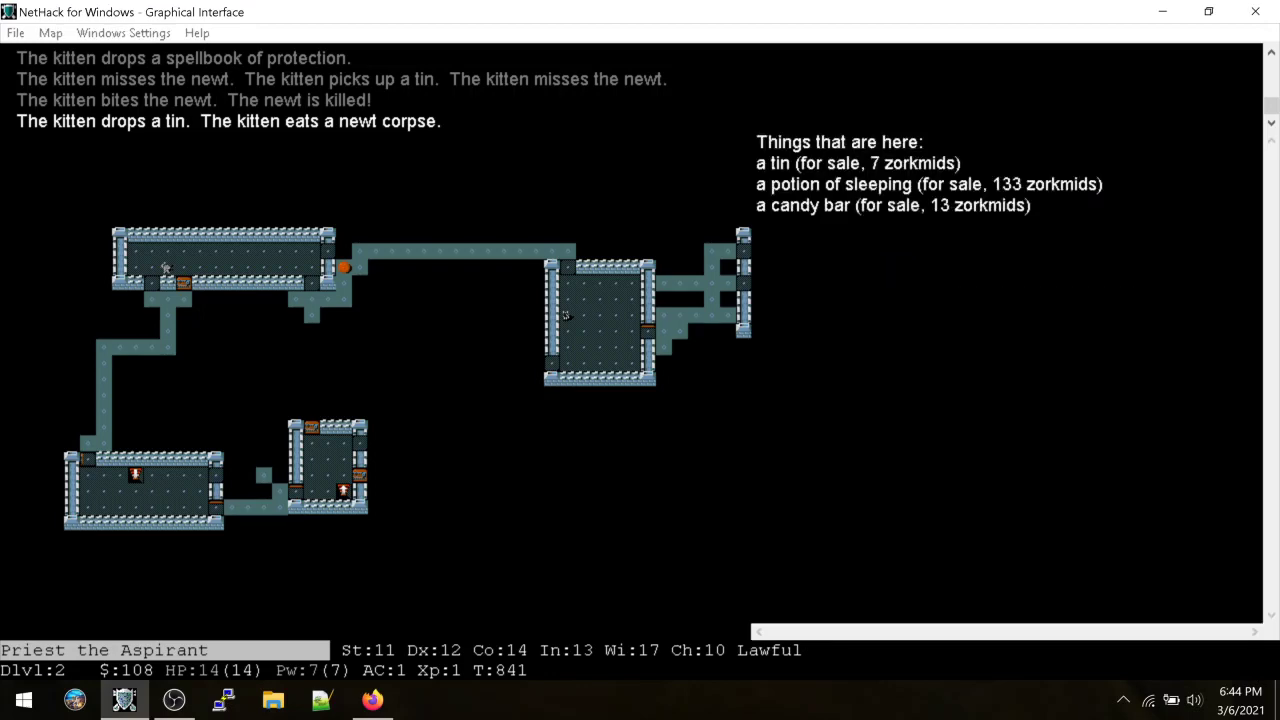
key("Return")
key("h")
key("h")
key("h")
key("h")
key("h")
key("h")
key("h")
key("s")
key("s")
key("s")
key("s")
key("s")
key("s")
key("s")
key("s")
Pick up the slime mold in the shop doorway and step back into the corridor
key("l")
key("h")
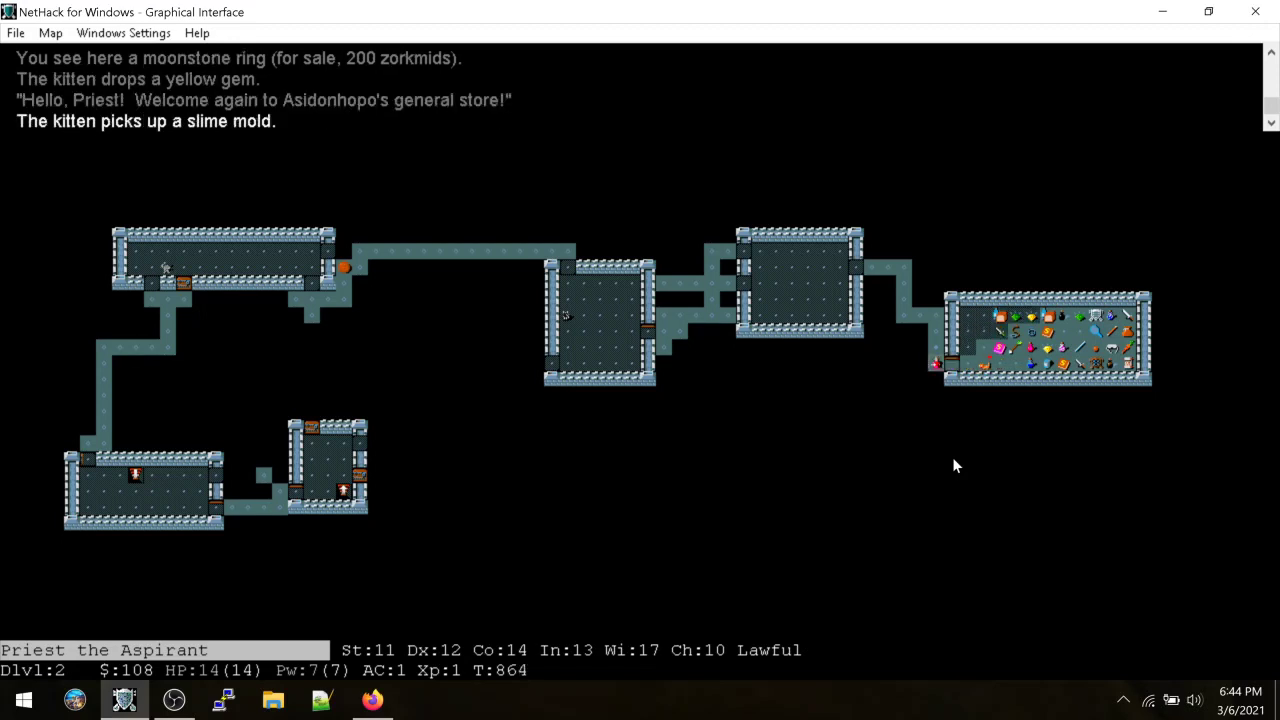
key("s")
key("s")
key("s")
key("s")
key("s")
key("s")
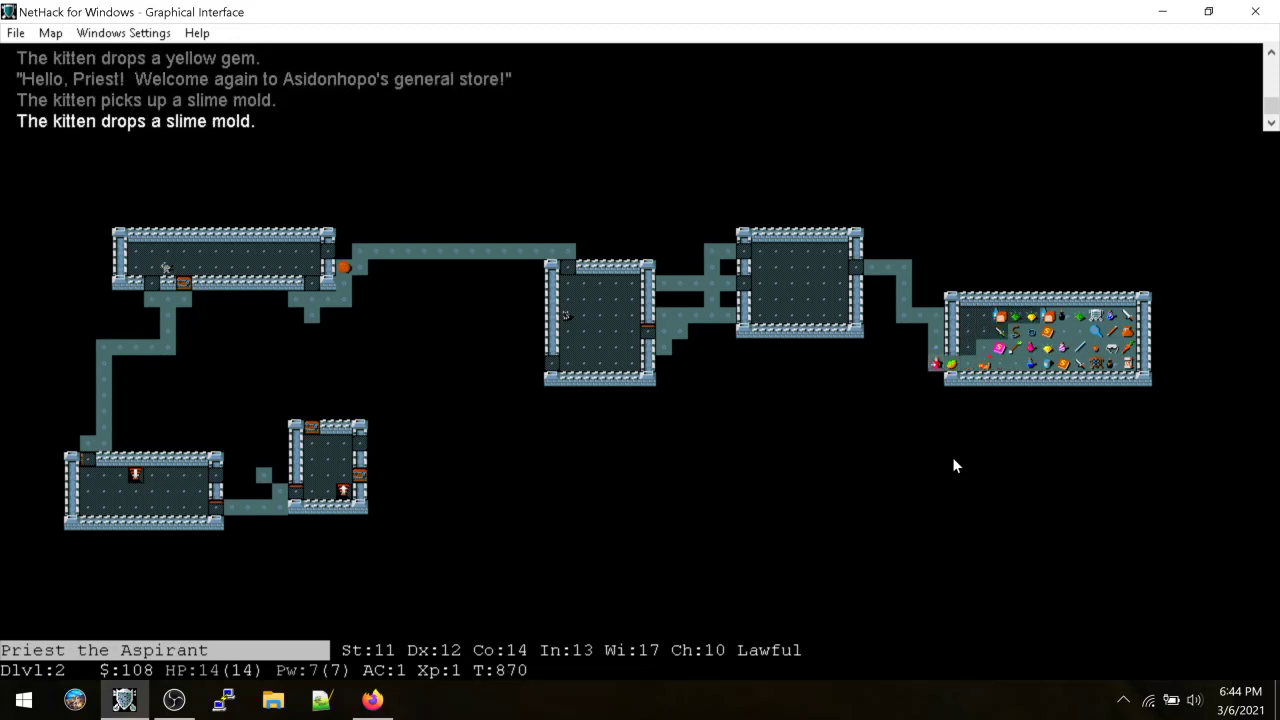
key("s")
key("l")
key("comma")
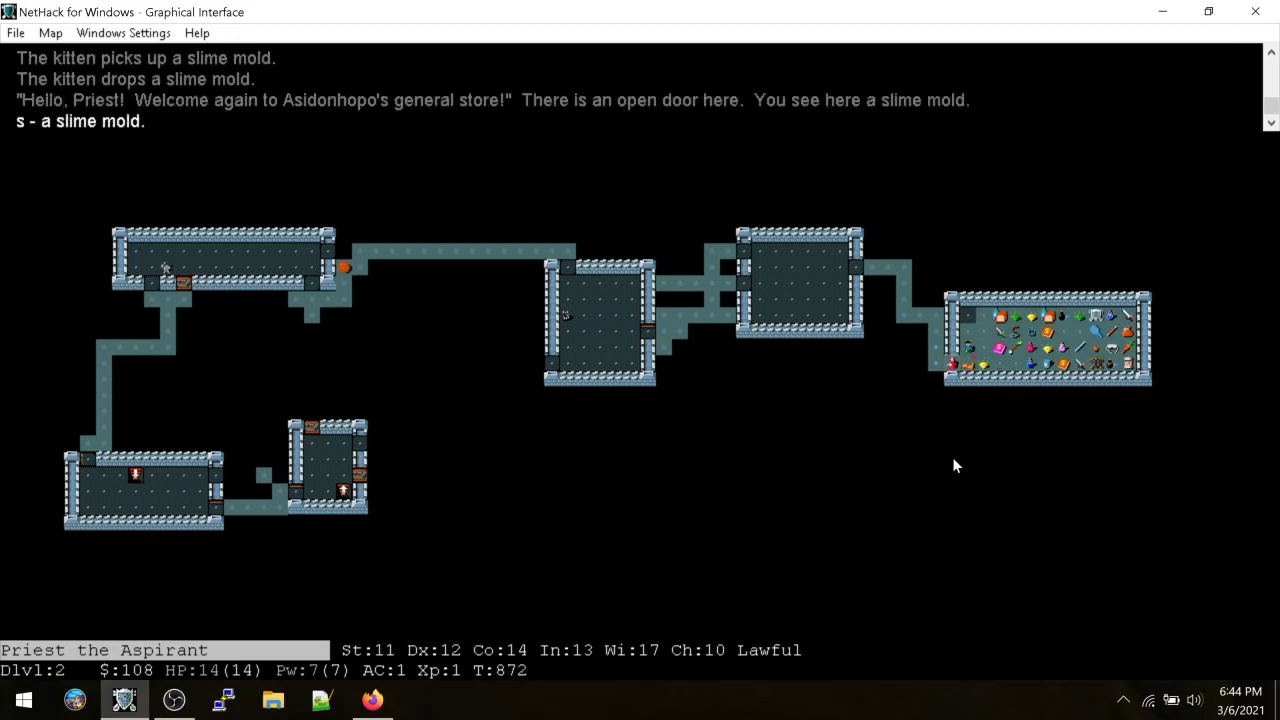
key("h")
type("s")
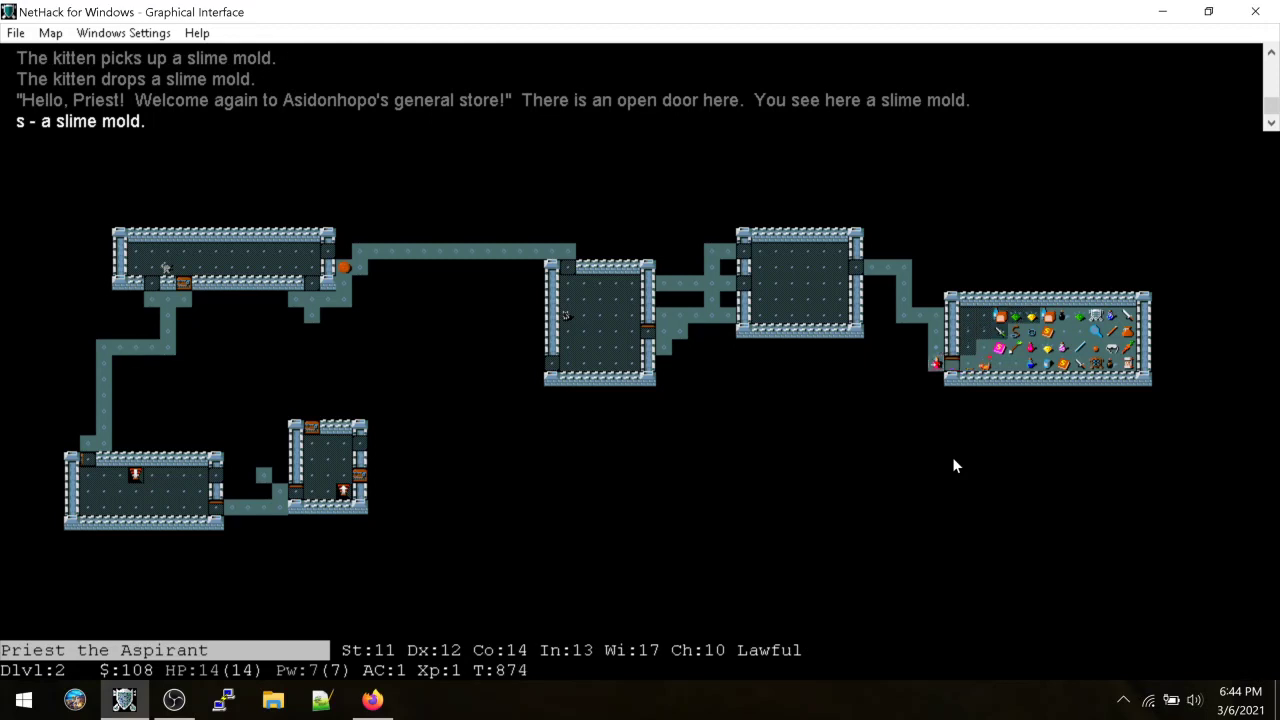
type("50s")
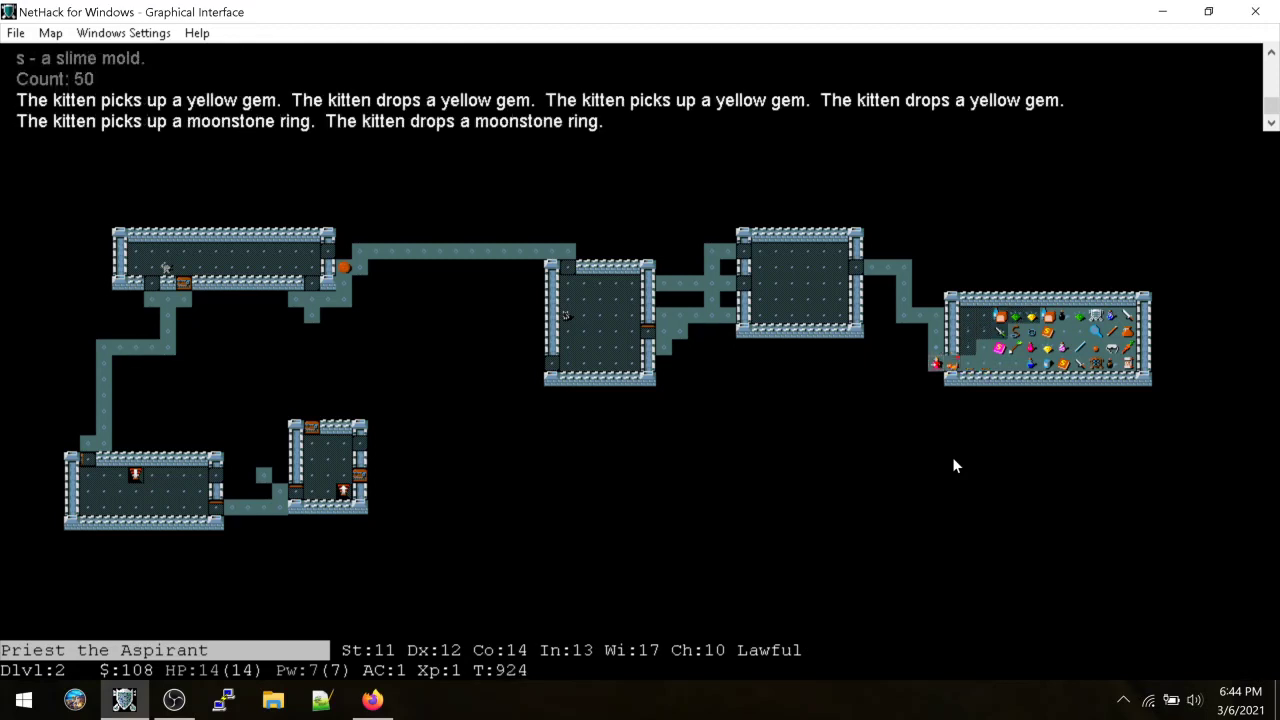
type("llll")
Pick up the moonstone ring and the yellow gem
key("comma")
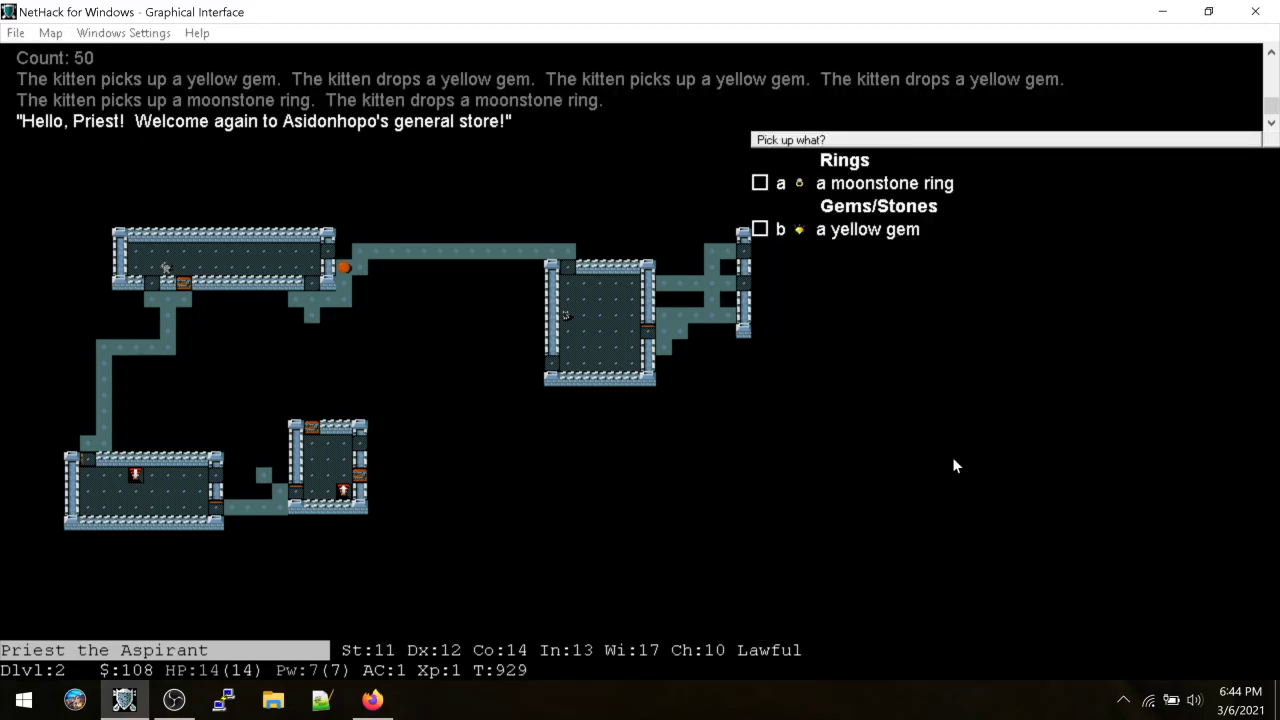
key("a")
key("b")
key("Return")
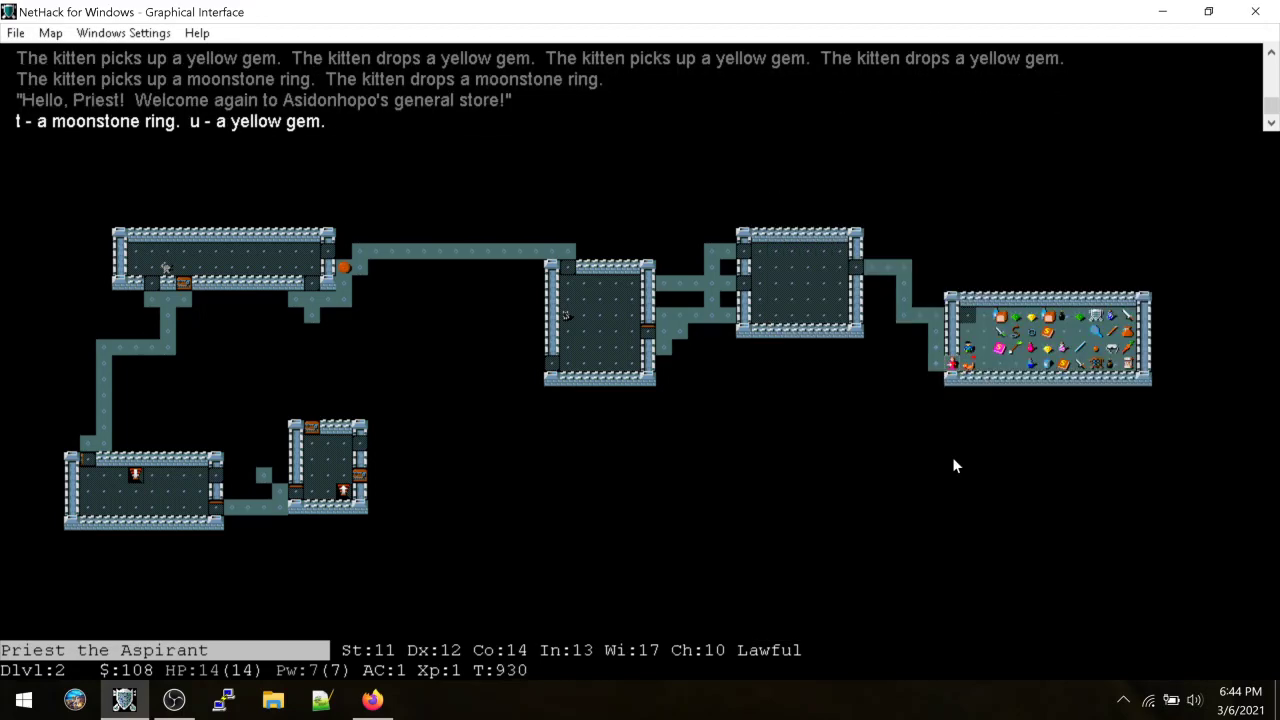
Step west out of the doorway, wait 50 turns, and review the known spells
key("h")
key("5")
key("0")
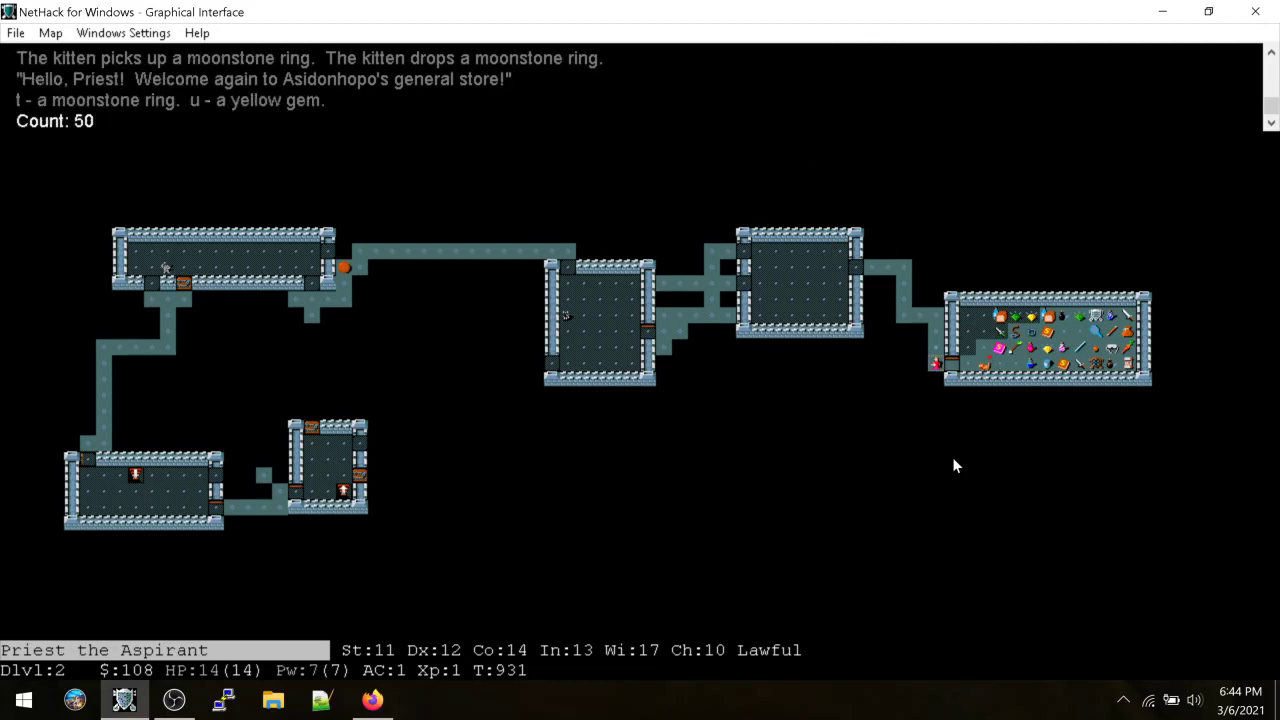
key("s")
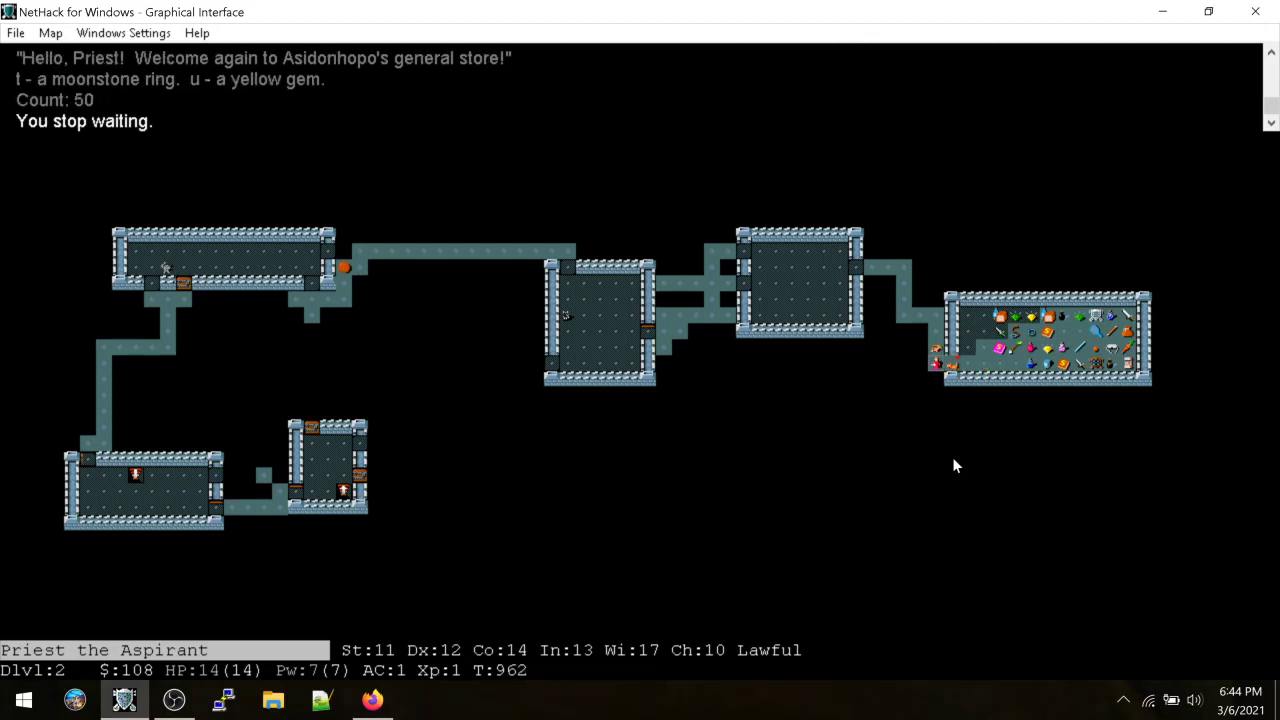
key("Z")
key("Escape")
Walk east through the shop inspecting each item, then head back toward the doorway
key("l")
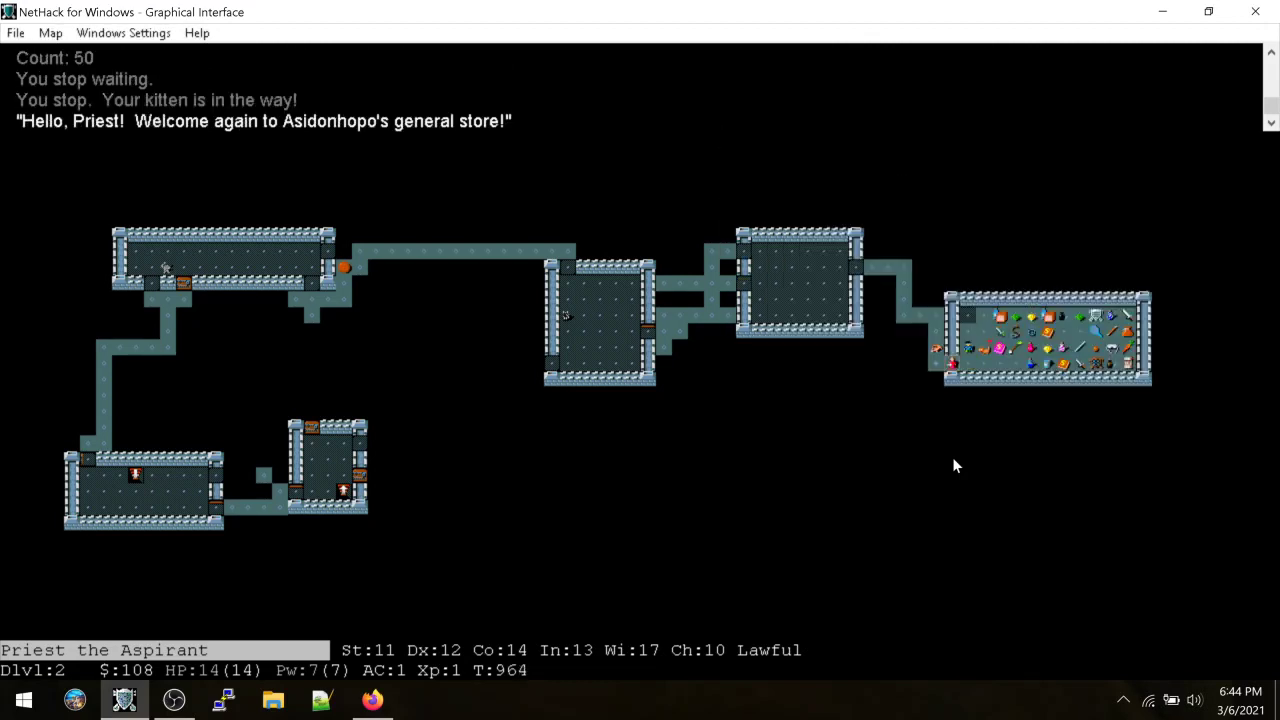
key("l")
key("l")
key("l")
key("l")
key("l")
key("l")
key("Escape")
key("l")
key("Escape")
key("l")
key("l")
key("l")
key("Escape")
key("l")
key("l")
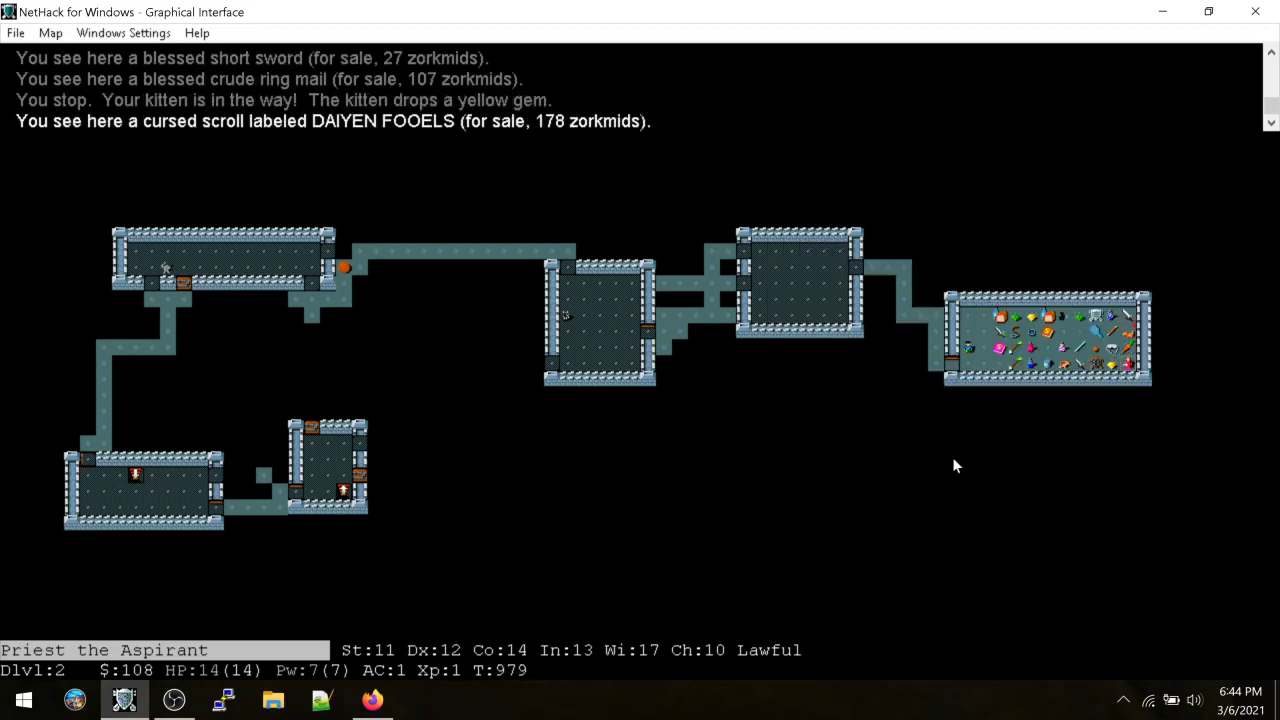
key("l")
key("l")
key("l")
key("l")
key("l")
key("l")
key("l")
key("l")
key("l")
key("l")
key("l")
key("l")
key("l")
key("l")
key("l")
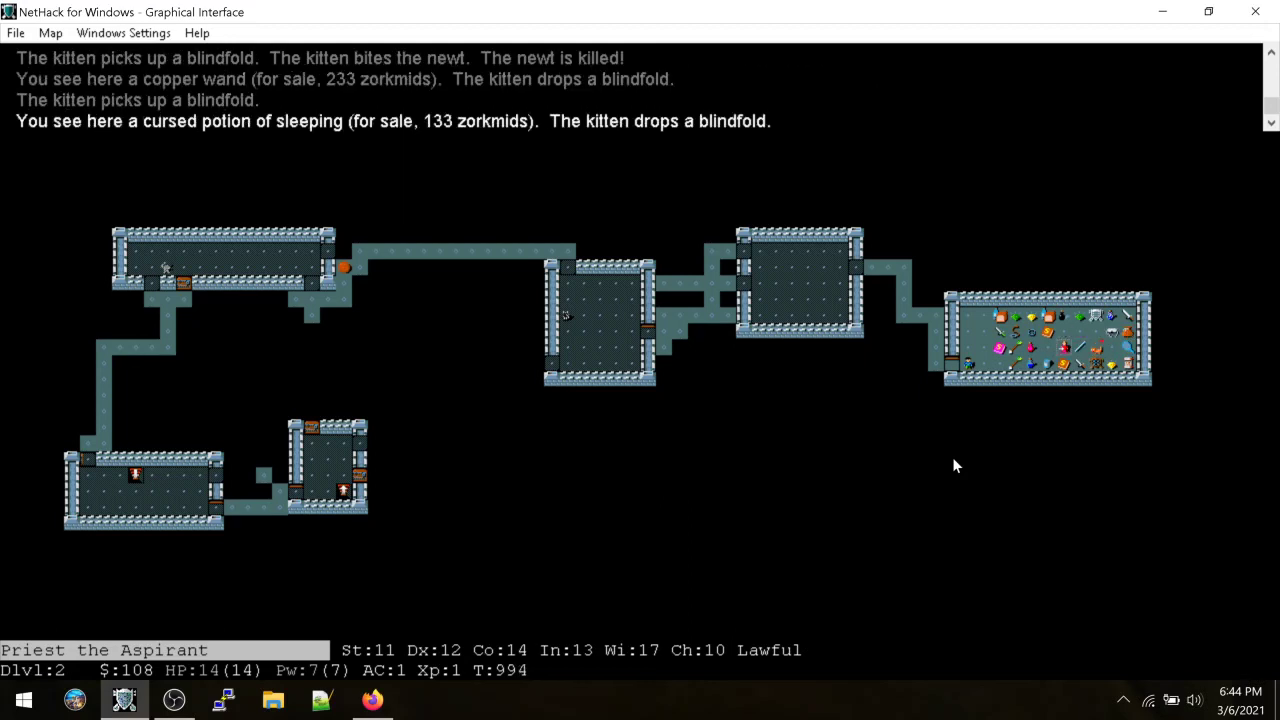
key("l")
key("l")
key("h")
key("h")
key("h")
key("h")
key("h")
key("h")
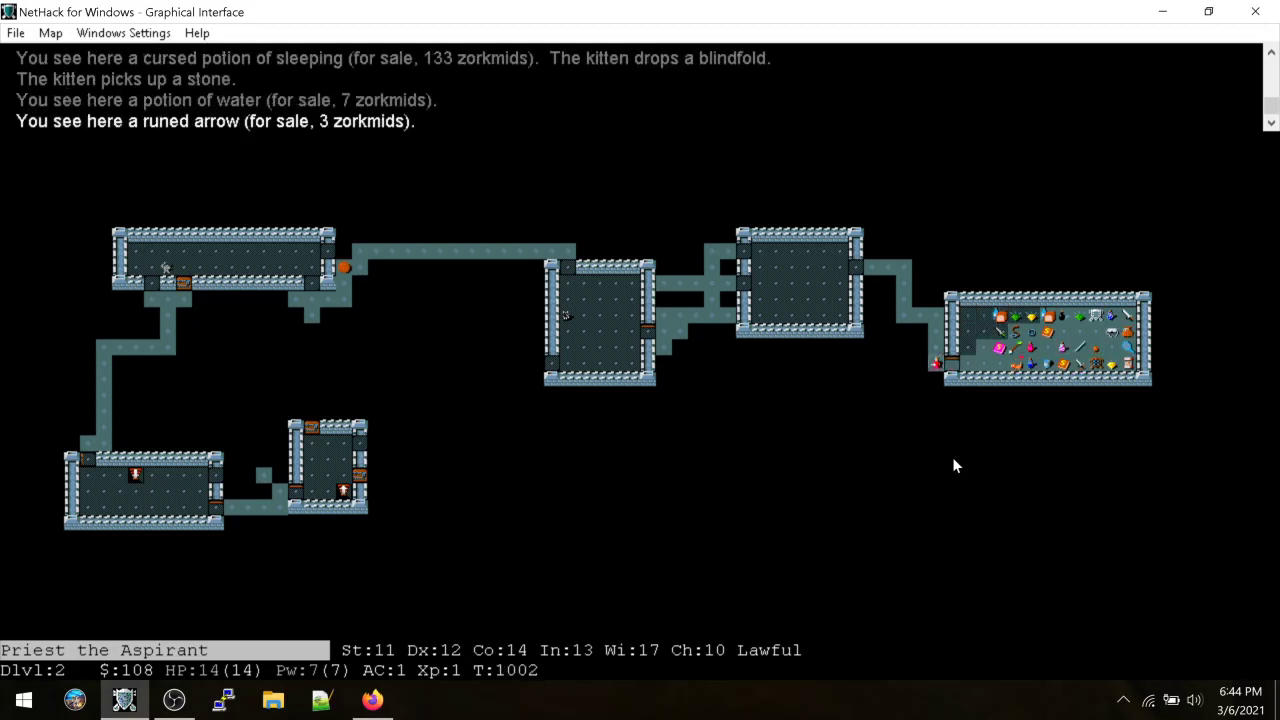
type("50sF")
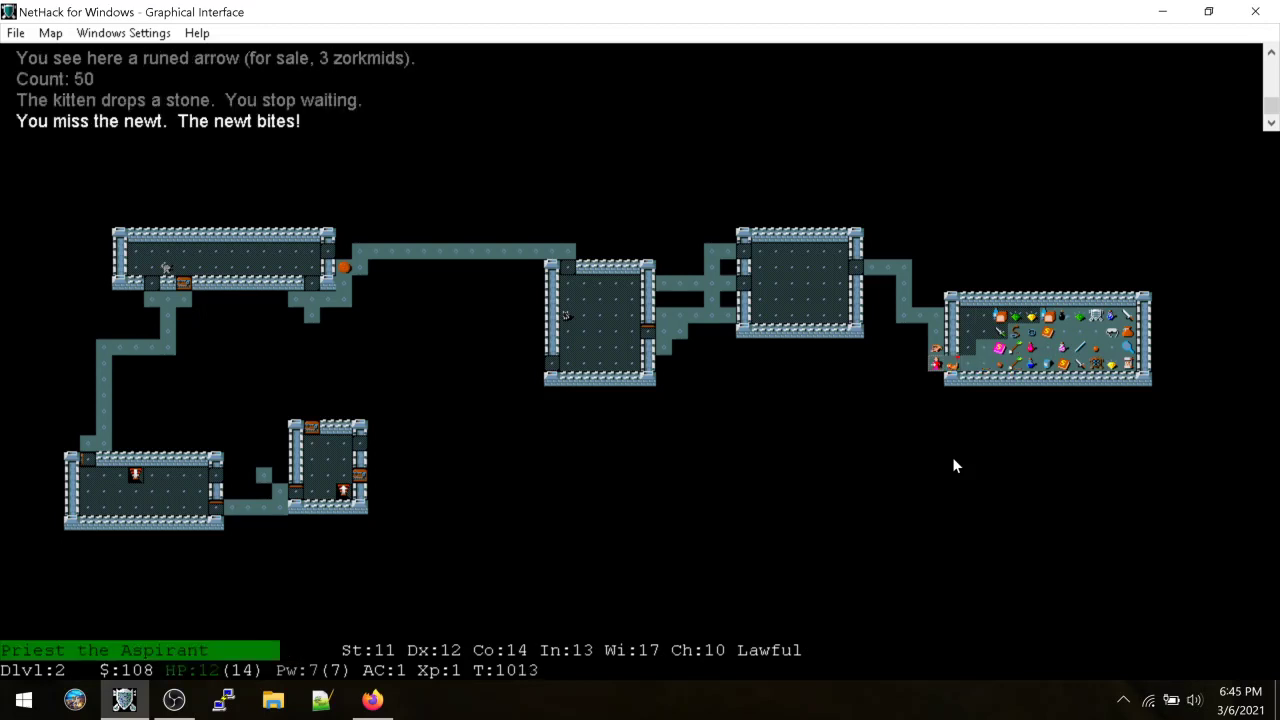
type("F")
Walk east into the shop, looking over the wares including the potion of water
key("l")
key("l")
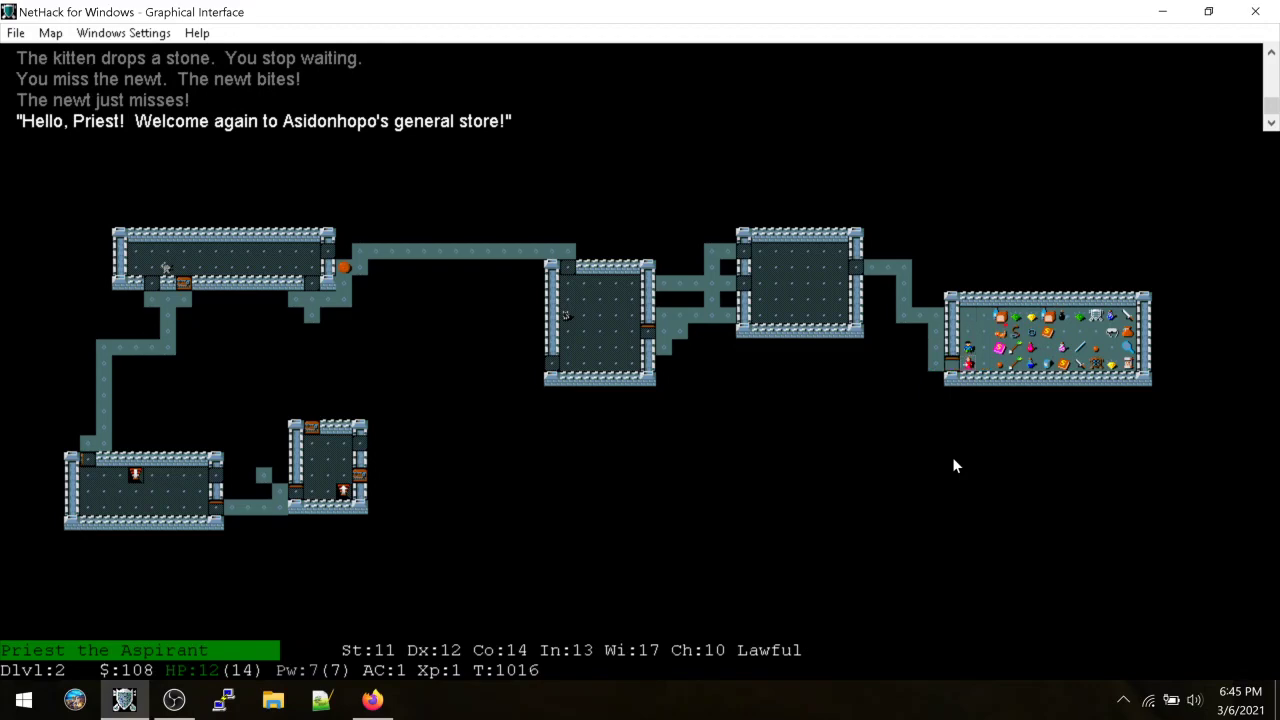
key("l")
key("l")
key("l")
key("colon")
key("l")
key("l")
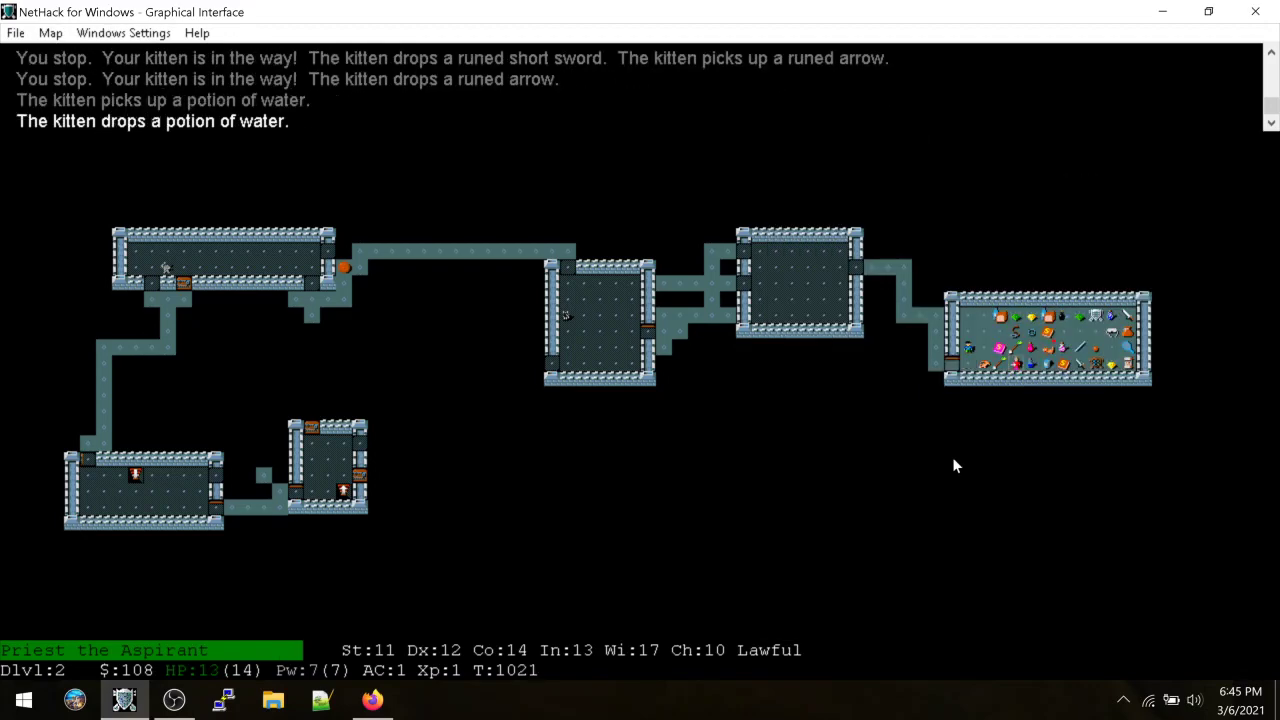
key("l")
key("l")
key("l")
key("Return")
key("l")
key("l")
key("l")
key("Return")
Let turns pass while the kitten fights the newt, then move onto the magenta potion
key("s")
key("s")
key("s")
key("s")
key("s")
key("s")
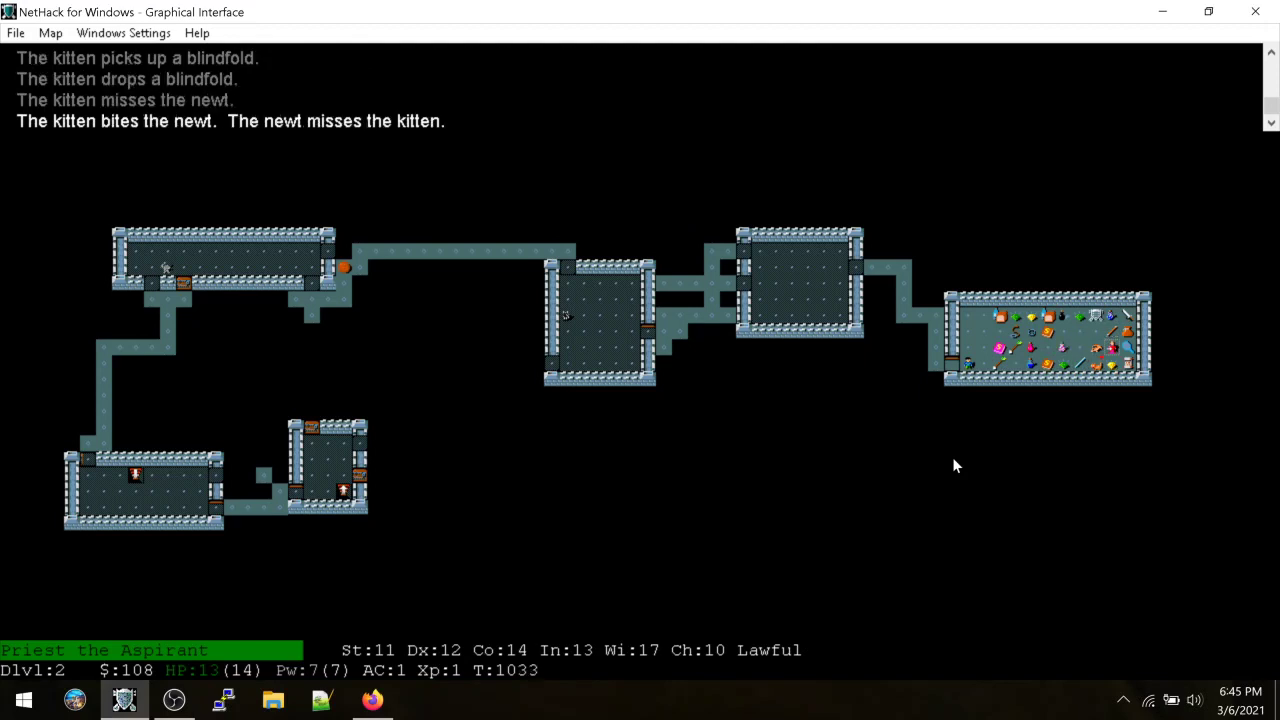
key("s")
key("s")
key("s")
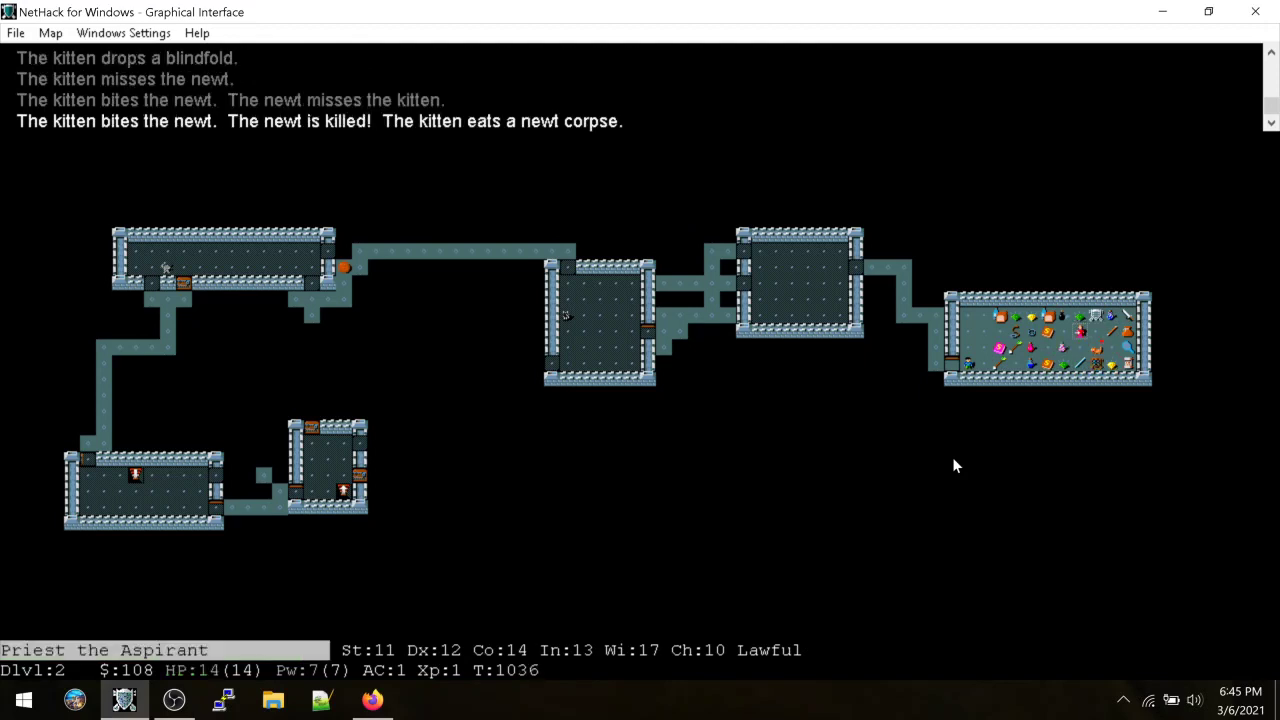
key("s")
key("s")
key("l")
key("l")
key("Return")
key("l")
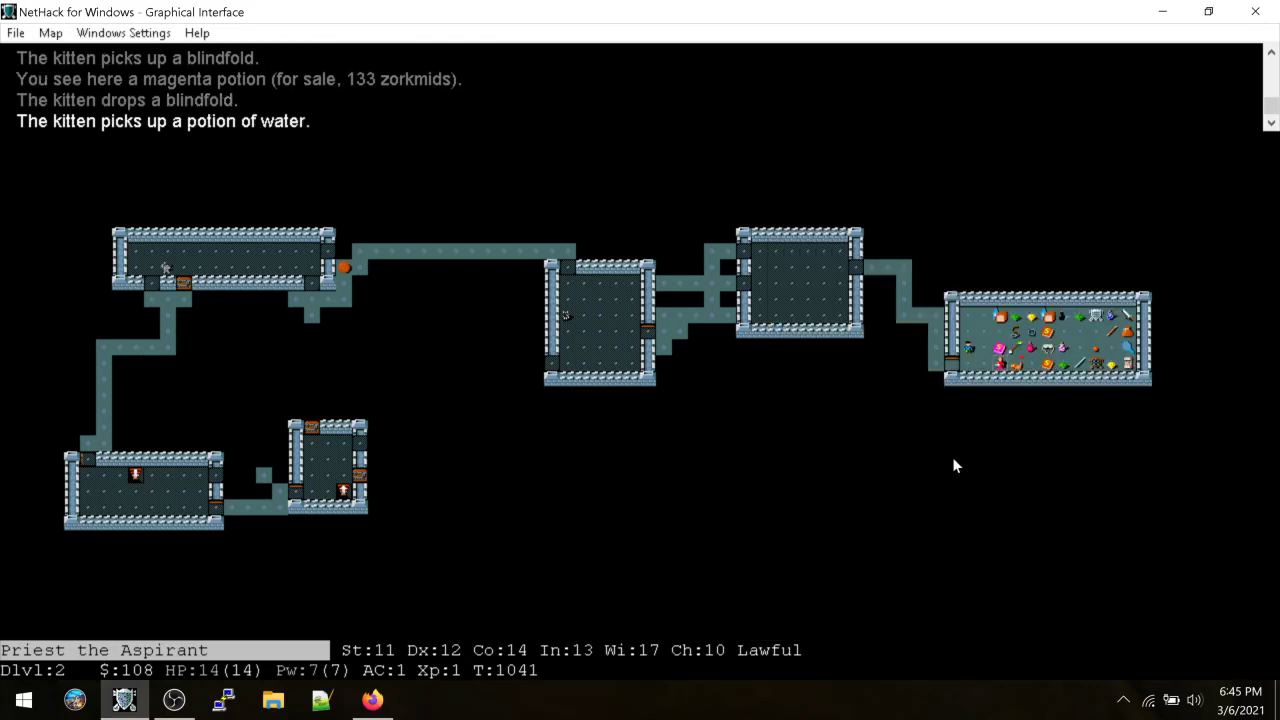
Wait by the shop doorway while the kitten fights the sewer rat
key("h")
key("h")
key("h")
key("h")
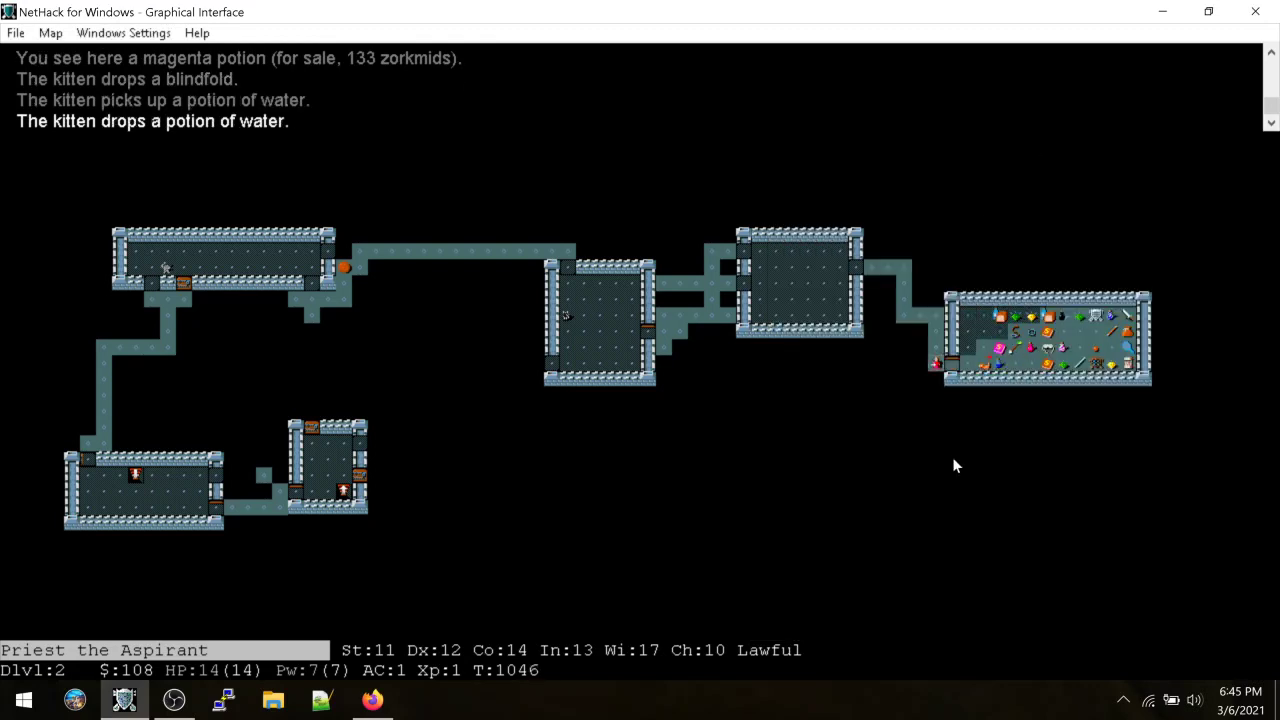
key("s")
key("s")
key("s")
key("s")
type("s50s")
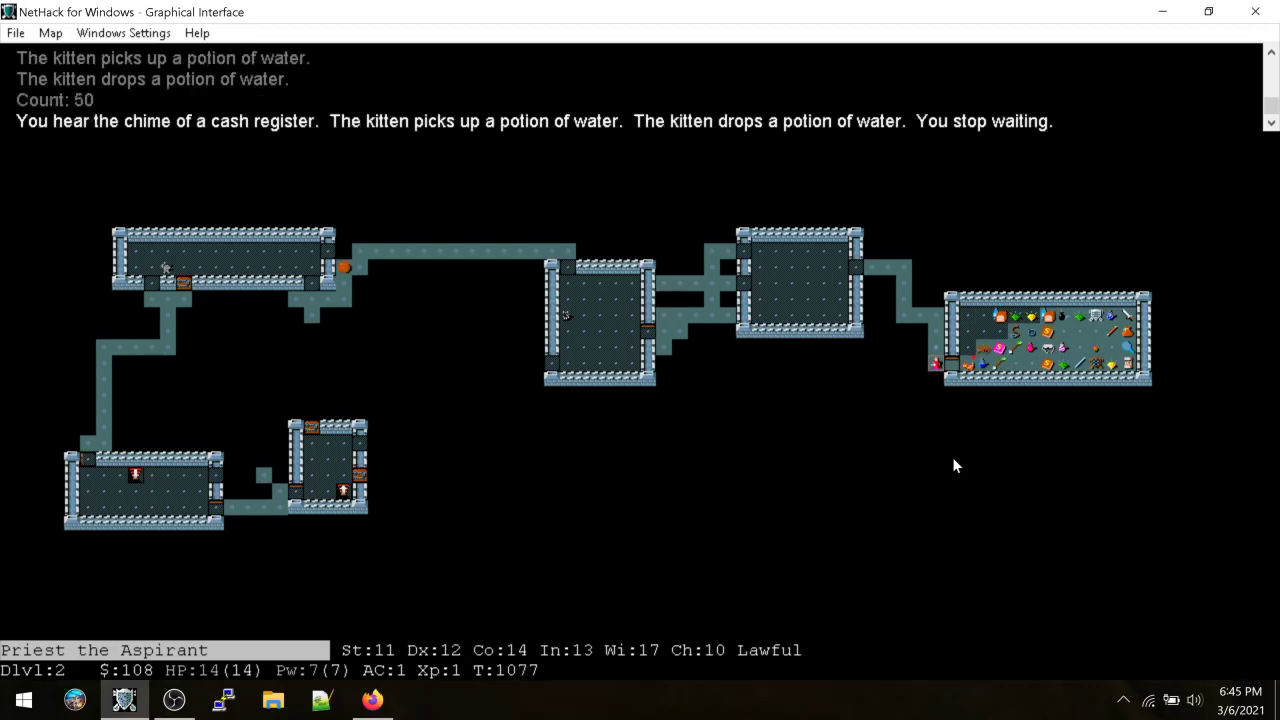
type("s")
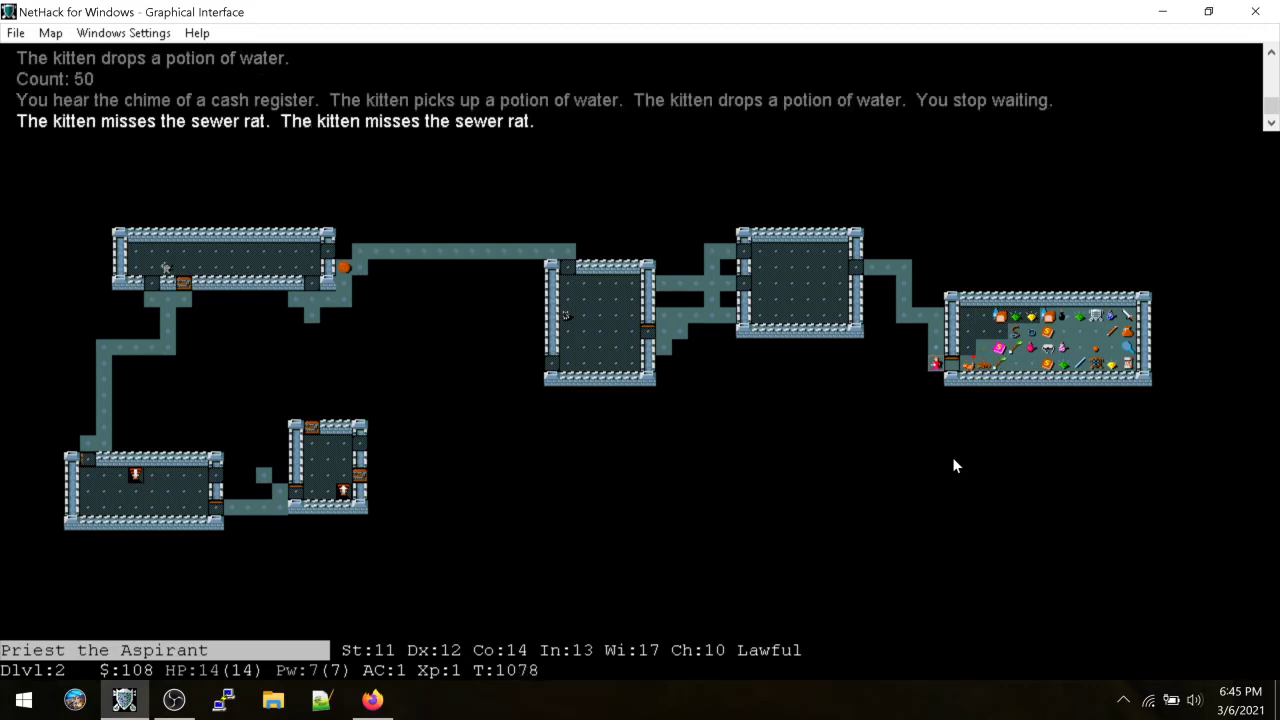
type("ss")
key("s")
key("s")
key("s")
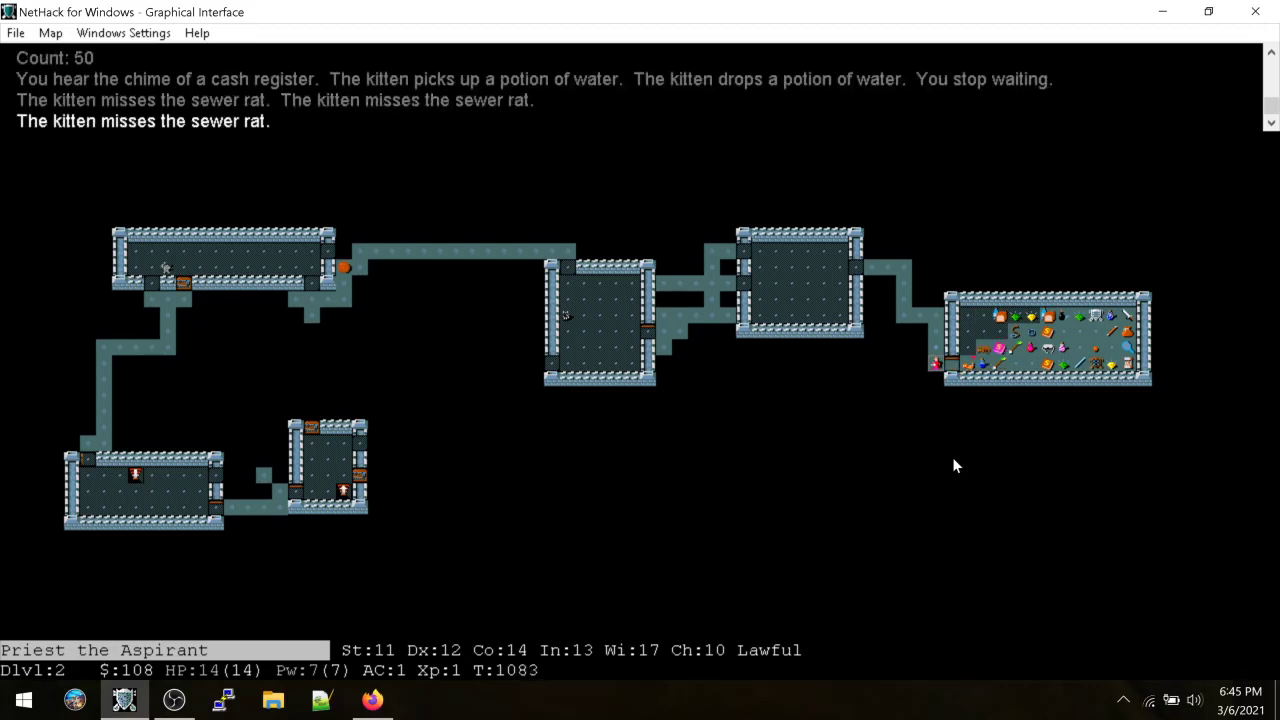
key("s")
key("s")
key("s")
key("s")
key("s")
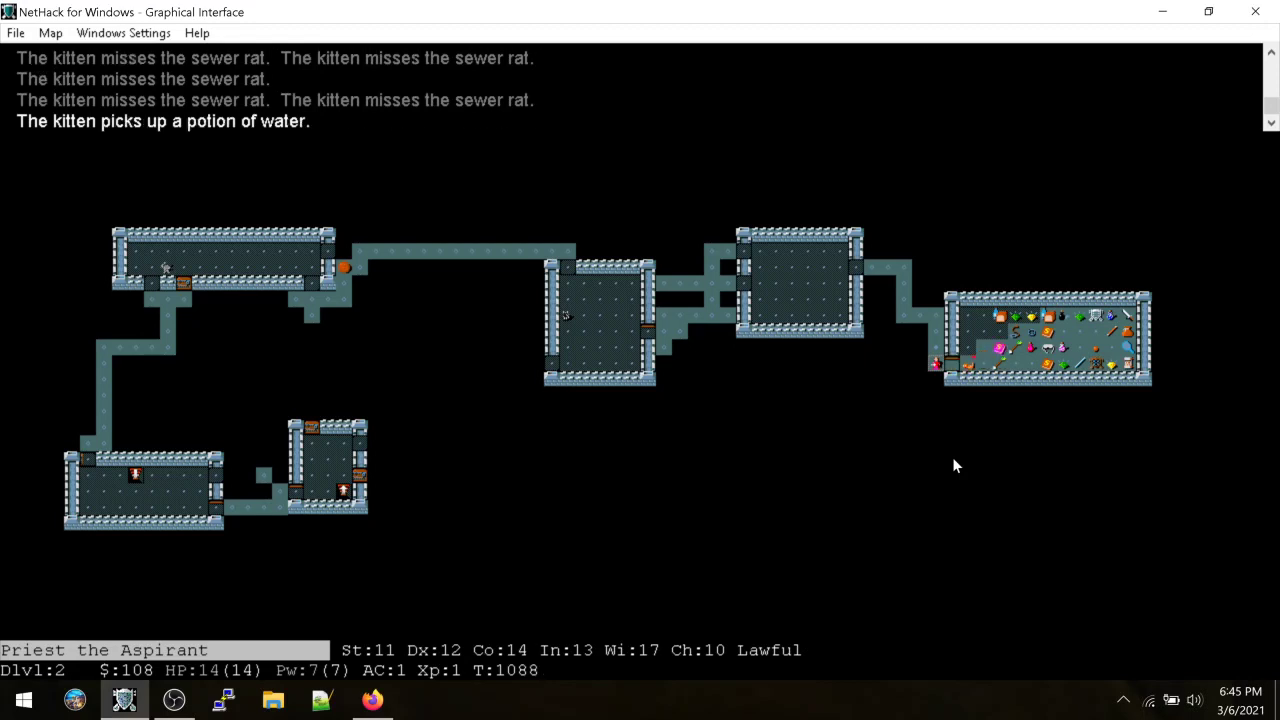
key("s")
key("s")
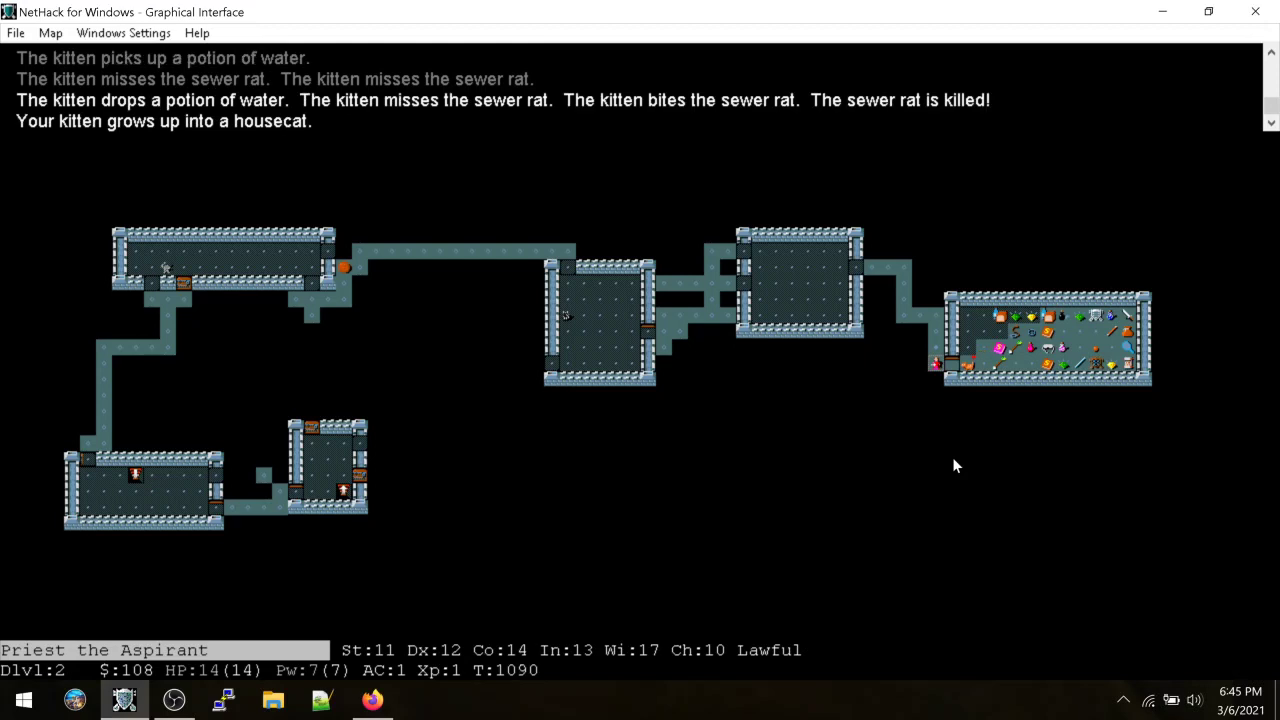
Pick up the free potion of water at the entrance, then step back out
key("l")
key("l")
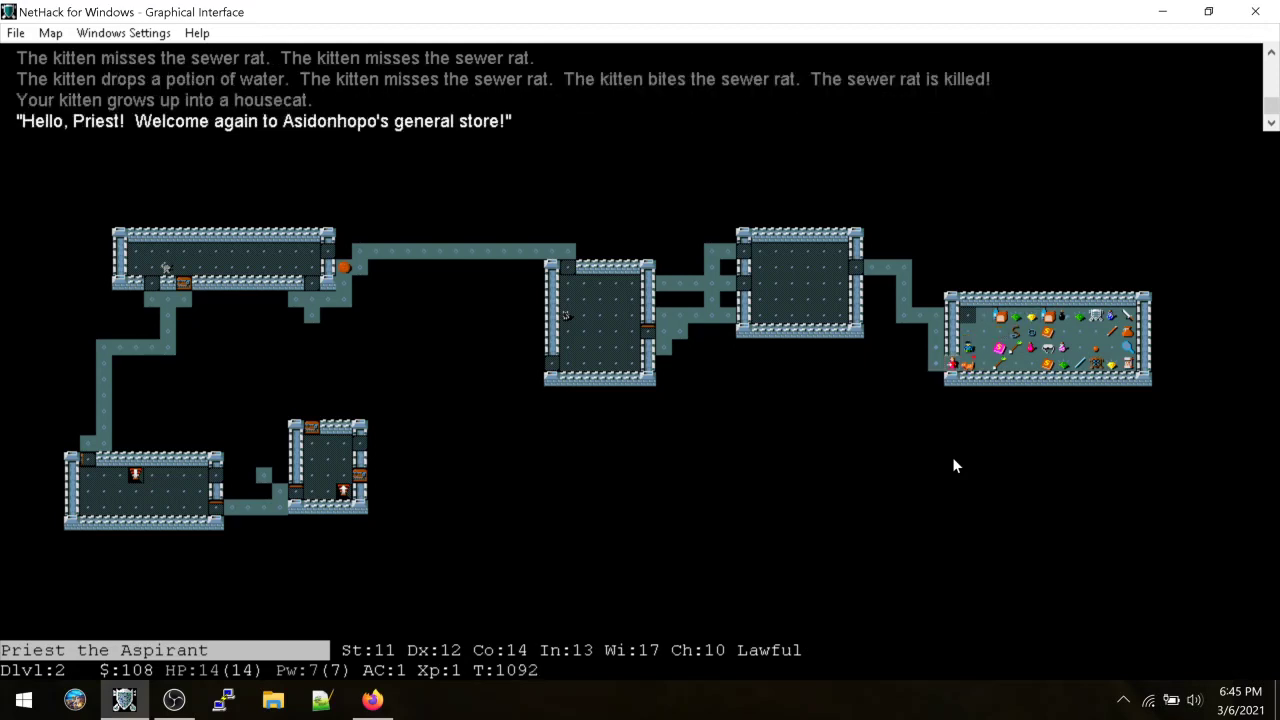
key("l")
key("l")
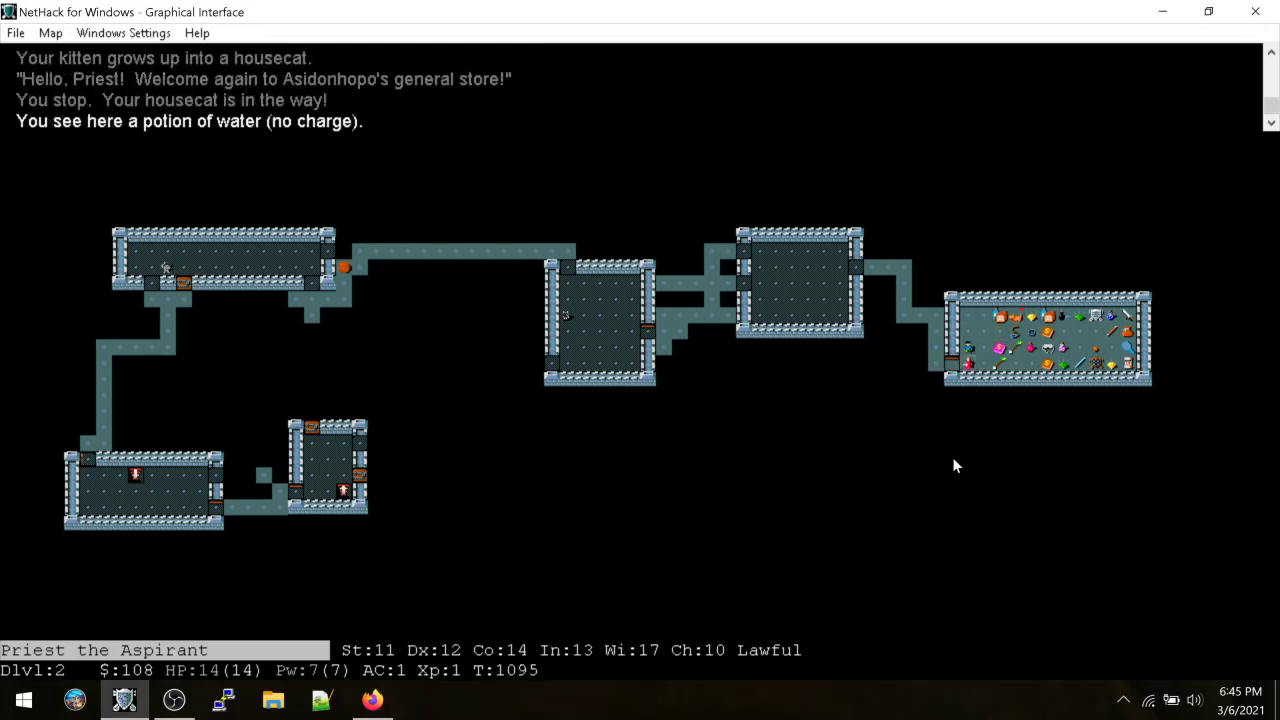
key("comma")
key("h")
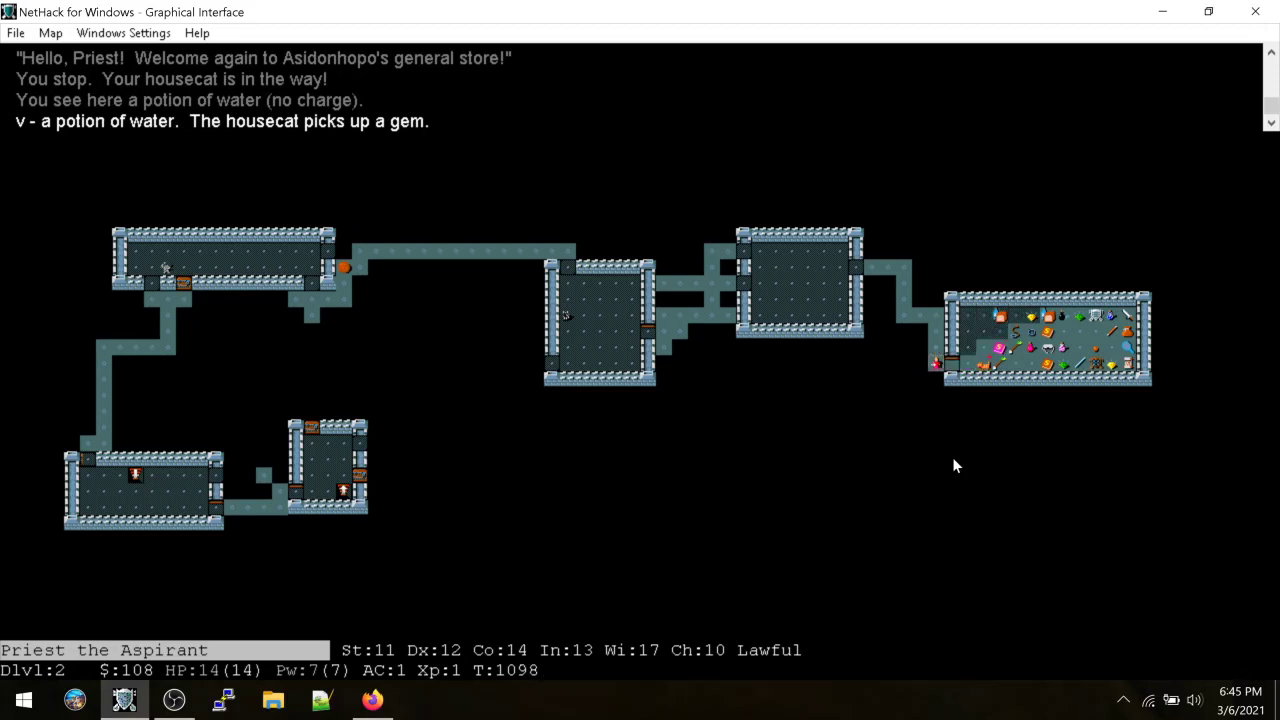
key("s")
key("s")
key("s")
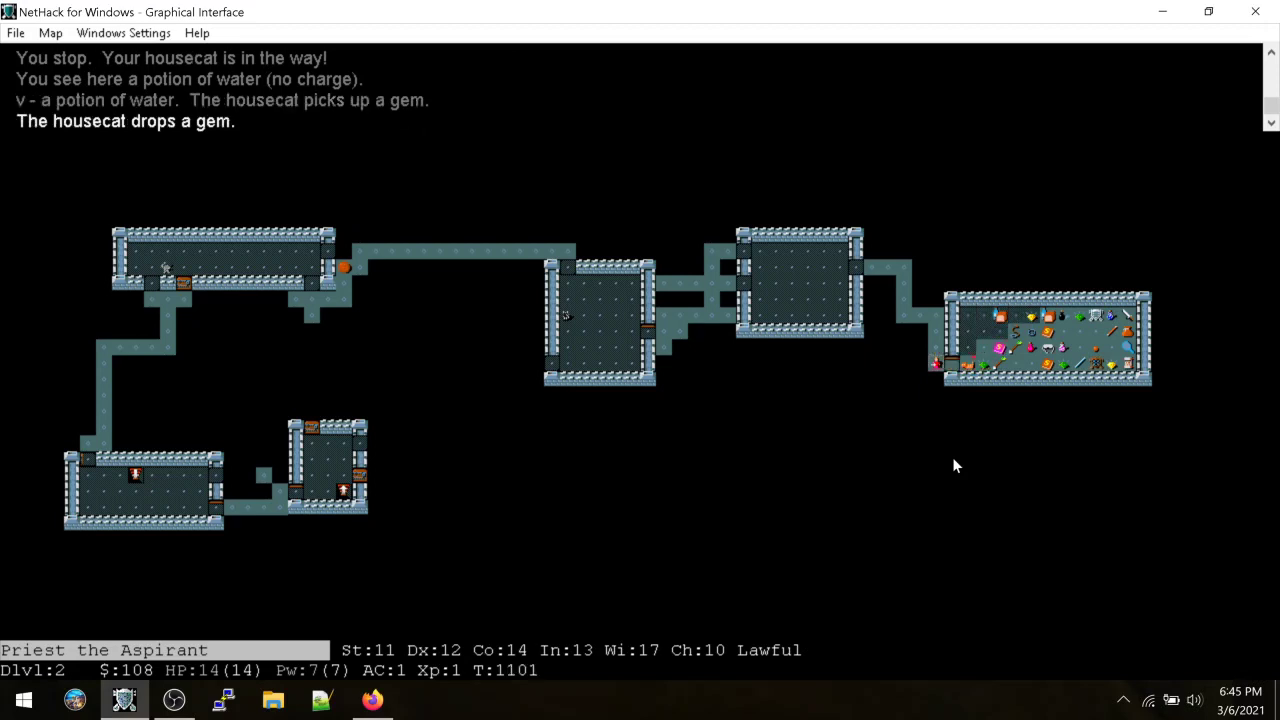
Get past the housecat and pick up the green gem in the doorway
key("l")
key("h")
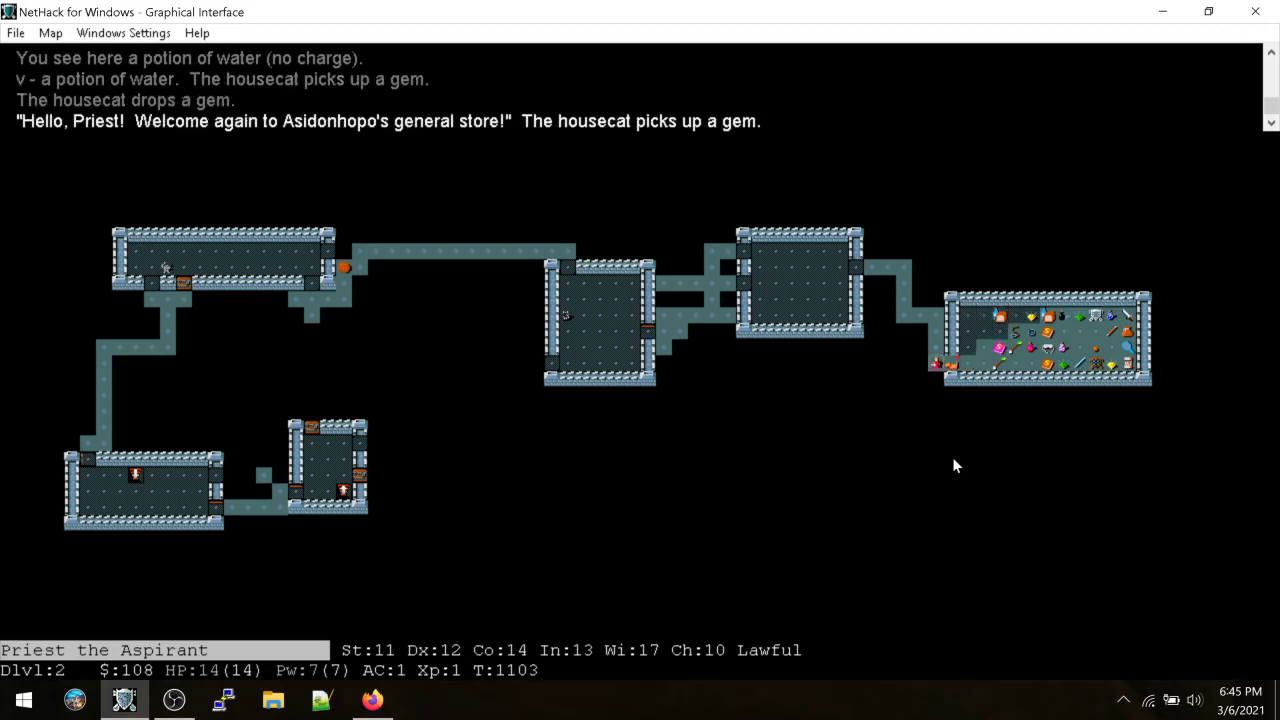
key("s")
key("s")
key("l")
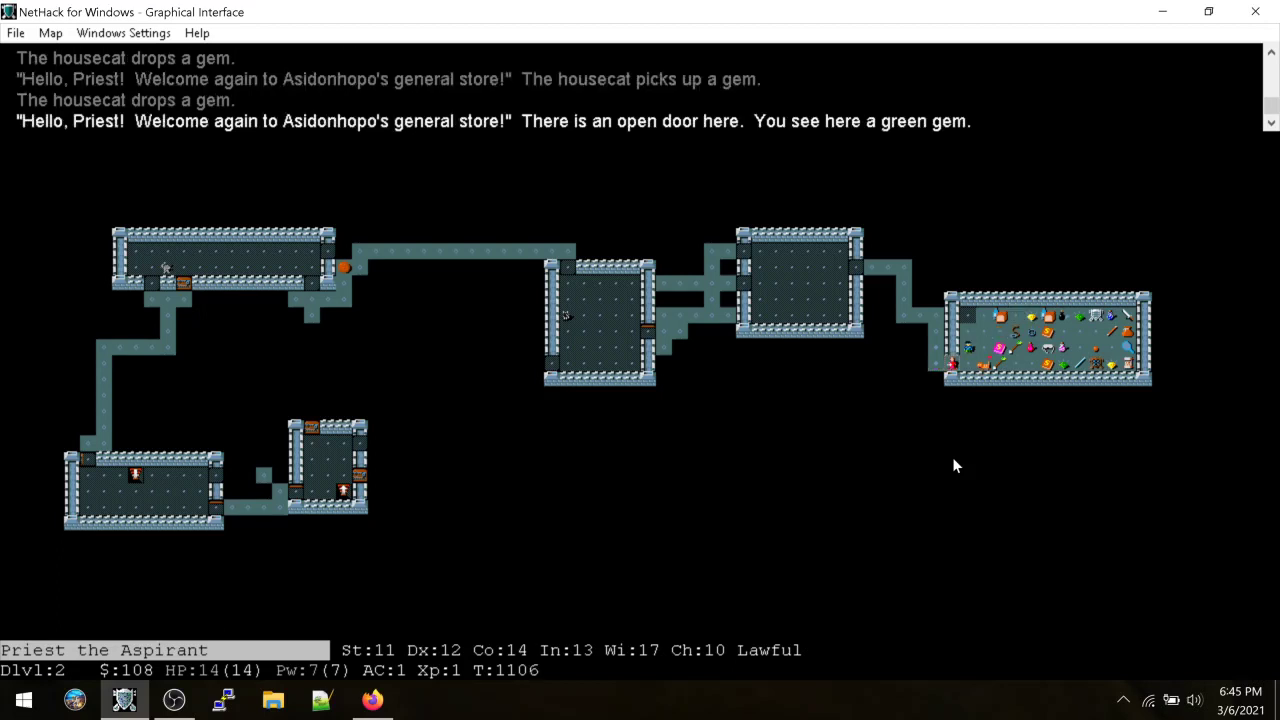
key("comma")
key("s")
key("s")
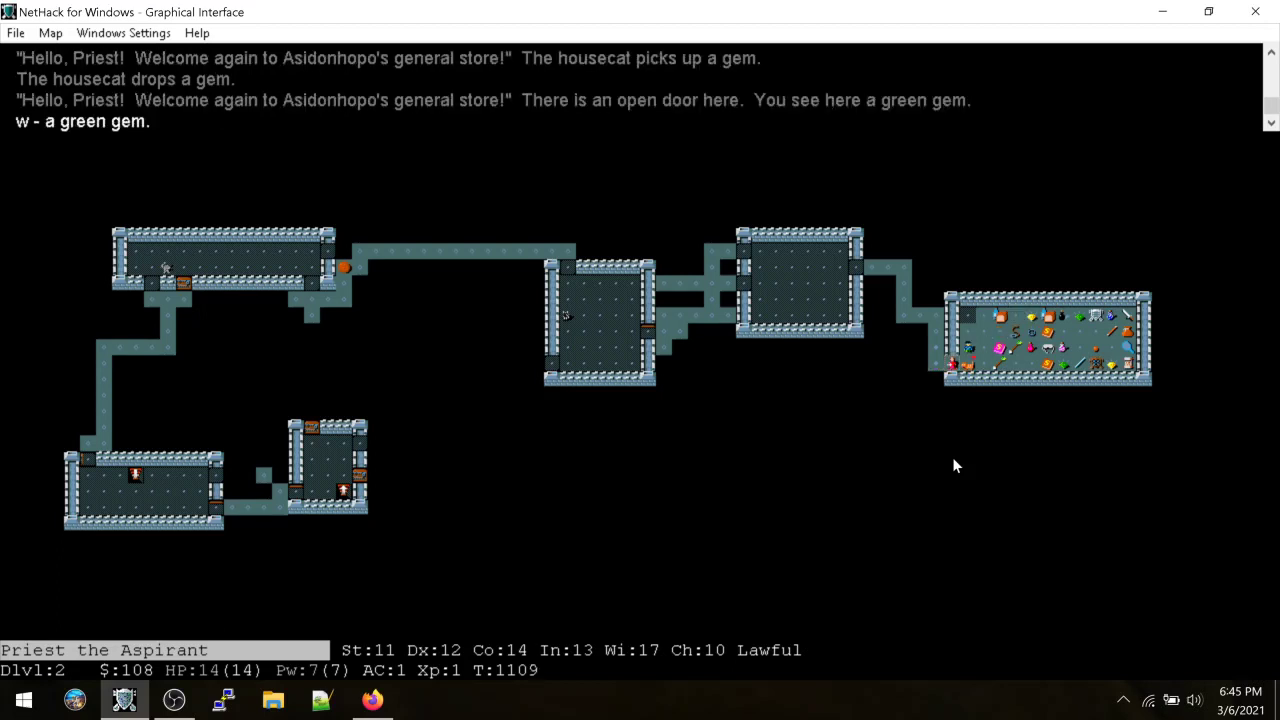
Walk east across the shop, checking the goods on each square
key("shift+l")
key("shift+l")
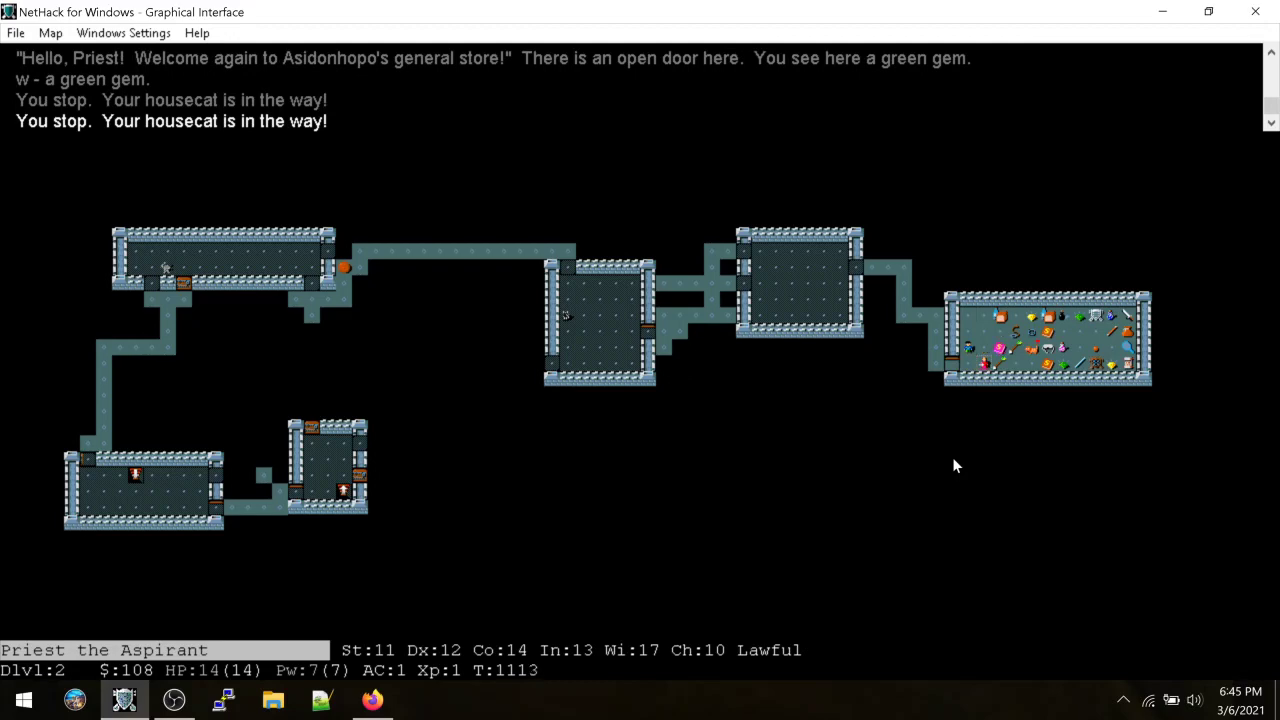
key("colon")
key("Return")
key("s")
key("l")
key("l")
key("Return")
key("l")
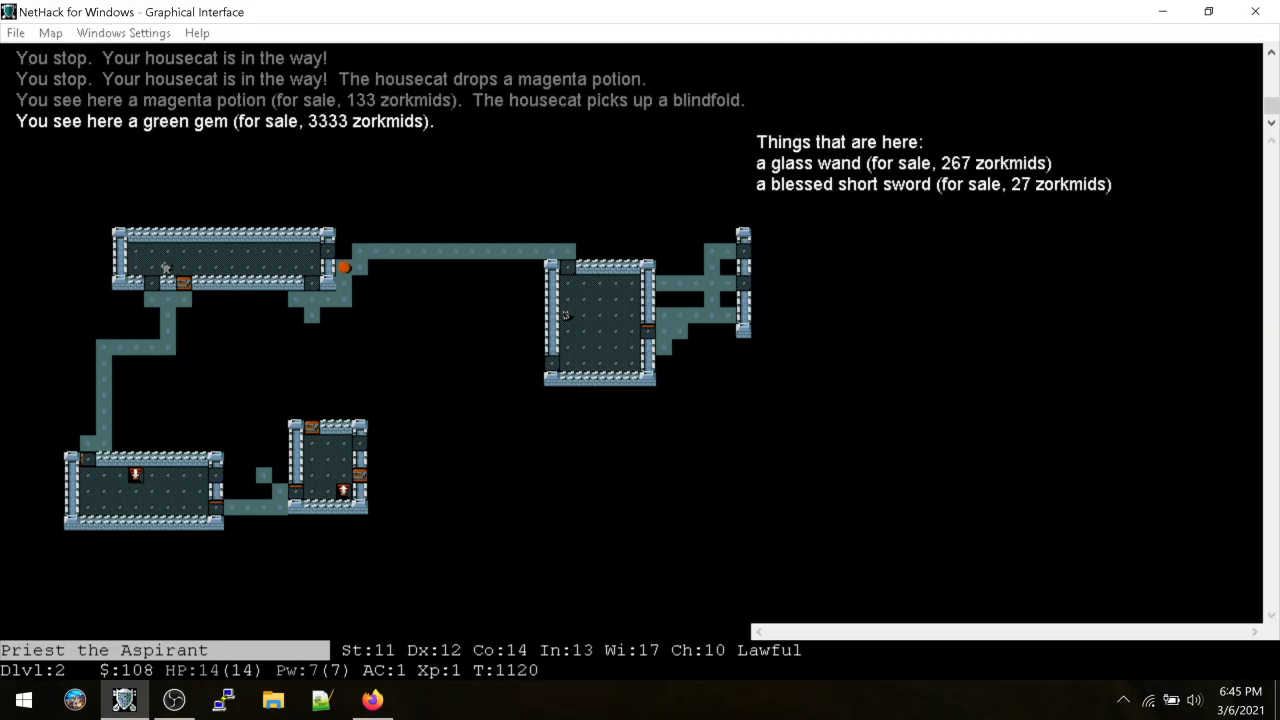
key("Return")
key("l")
key("Return")
key("l")
key("l")
key("Return")
key("l")
Pick up the cursed scroll and the carrot
key("Return")
key("l")
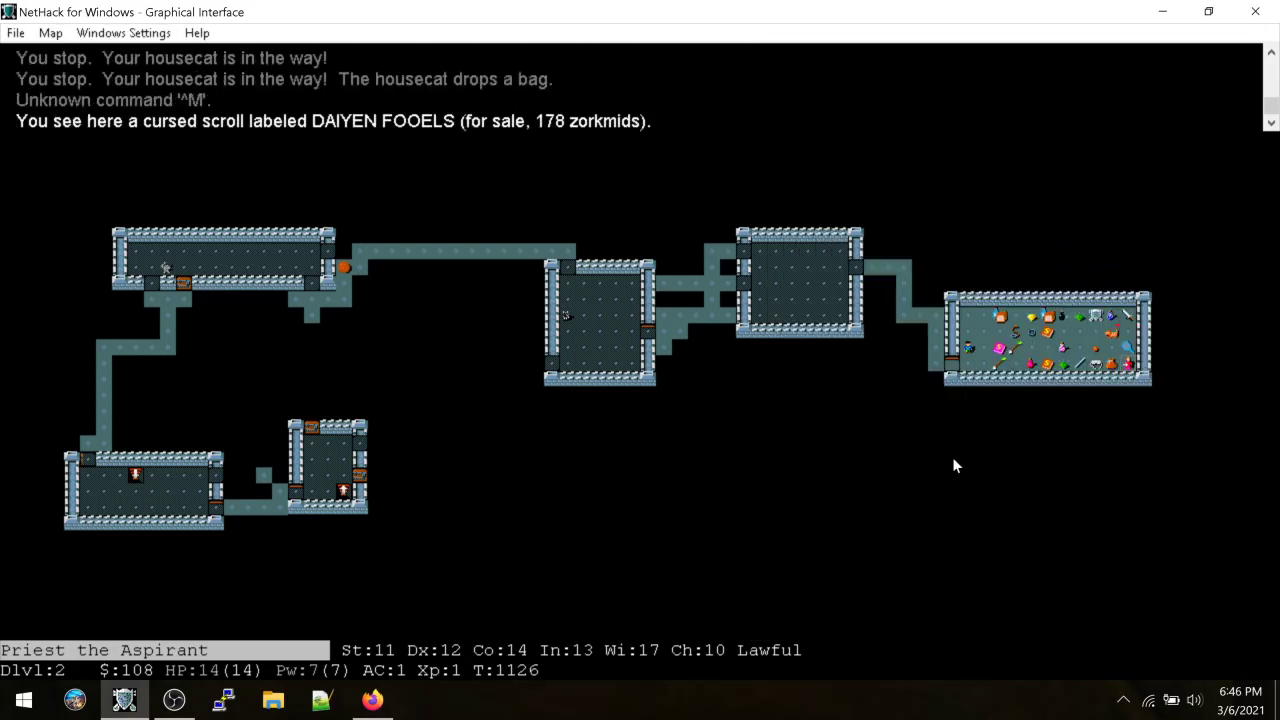
key("comma")
key("l")
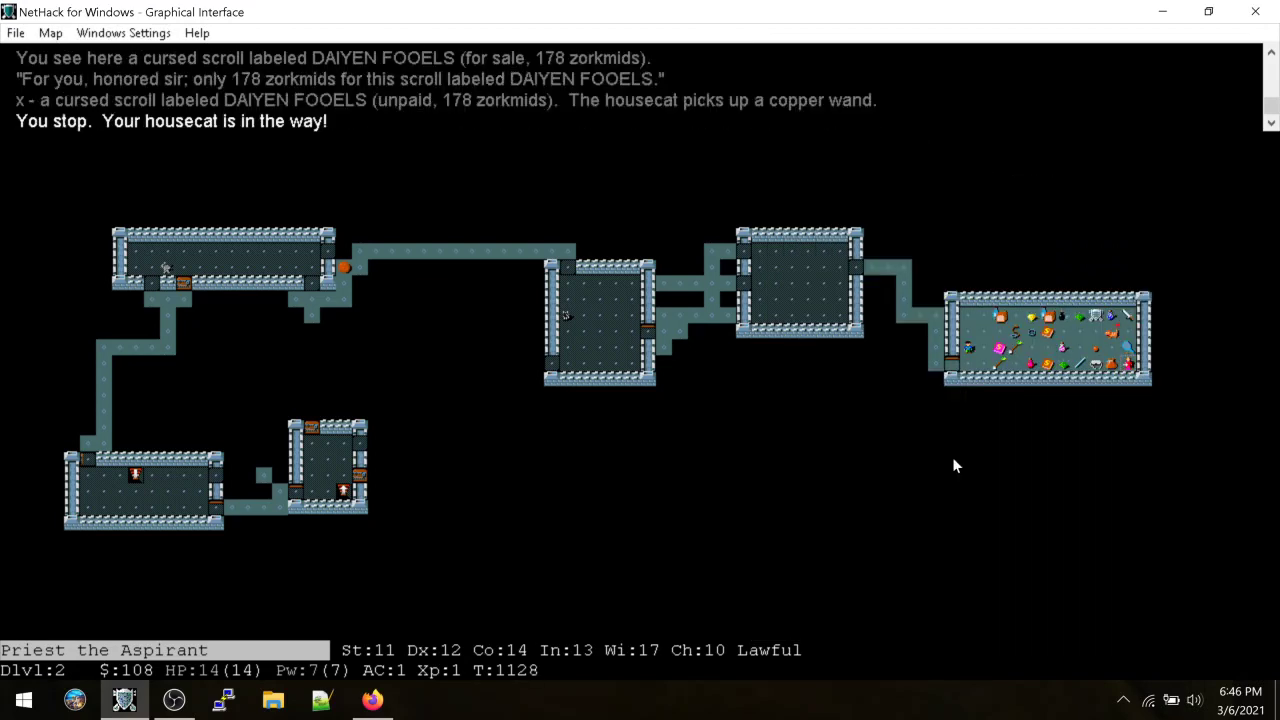
key("l")
key("Return")
key("comma")
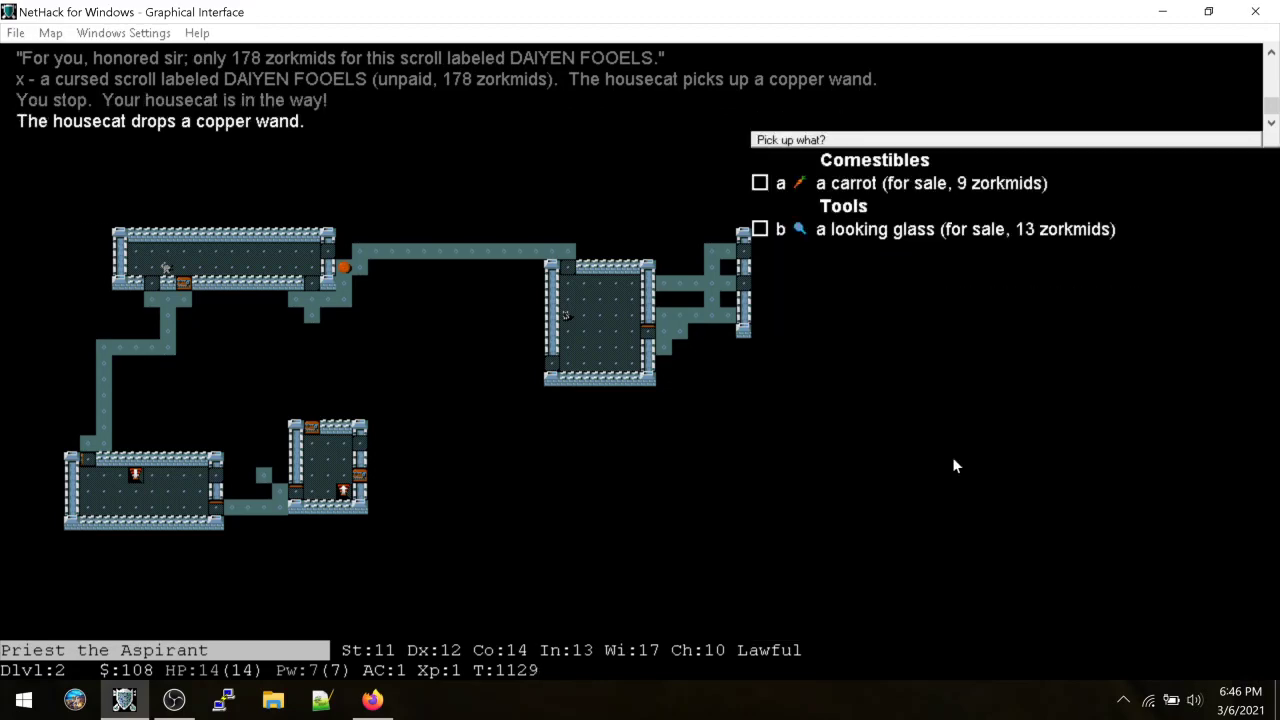
key("a")
key("Return")
Pick up the cursed fizzy potion and the copper wand
key("j")
key("j")
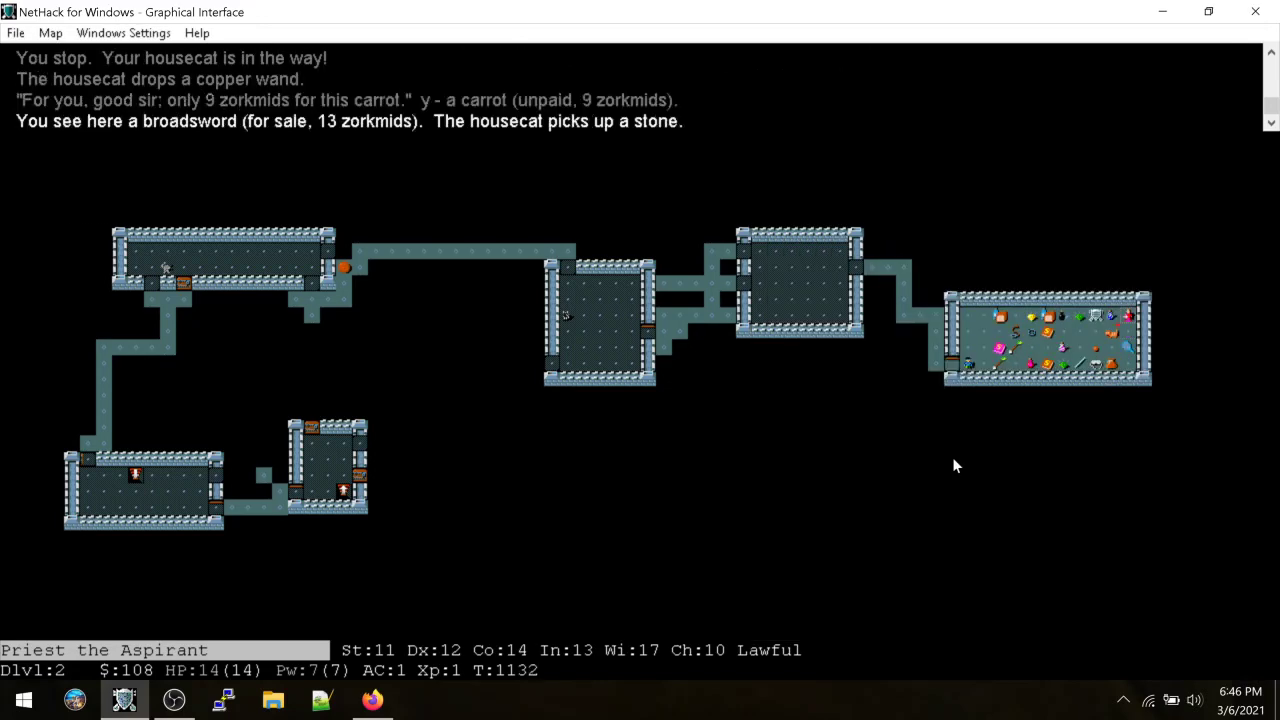
key("l")
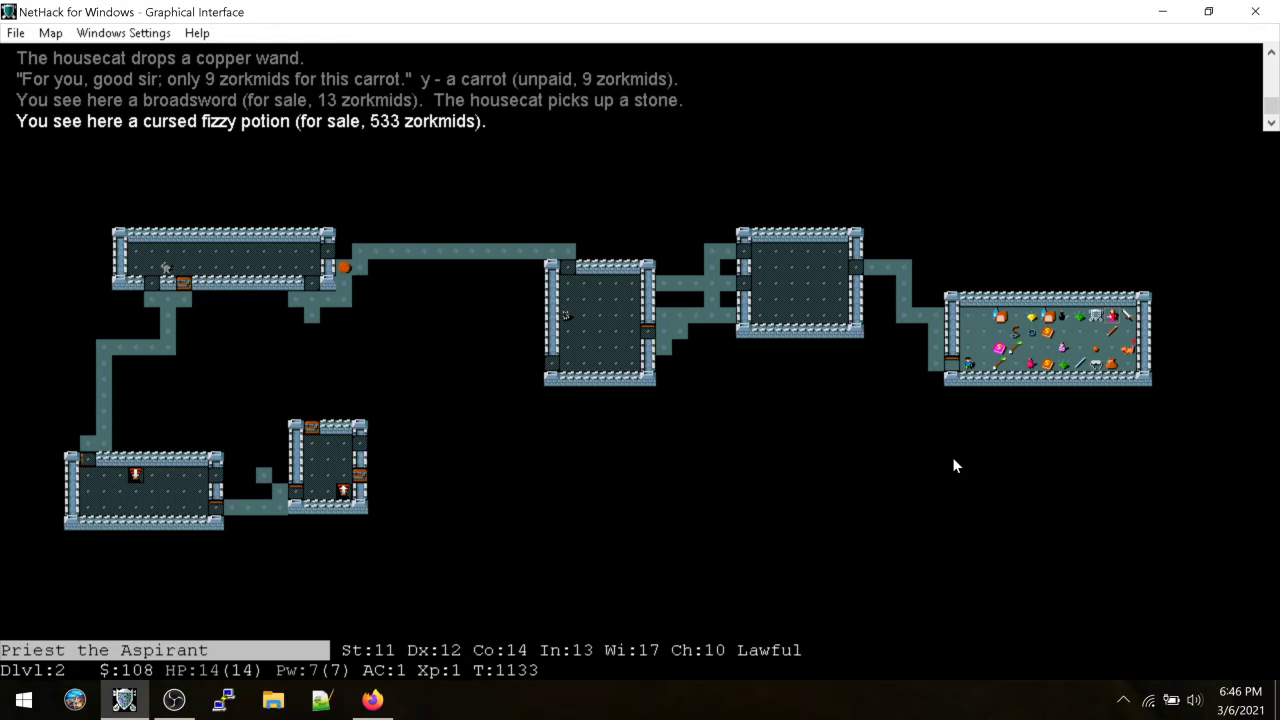
key("comma")
key("l")
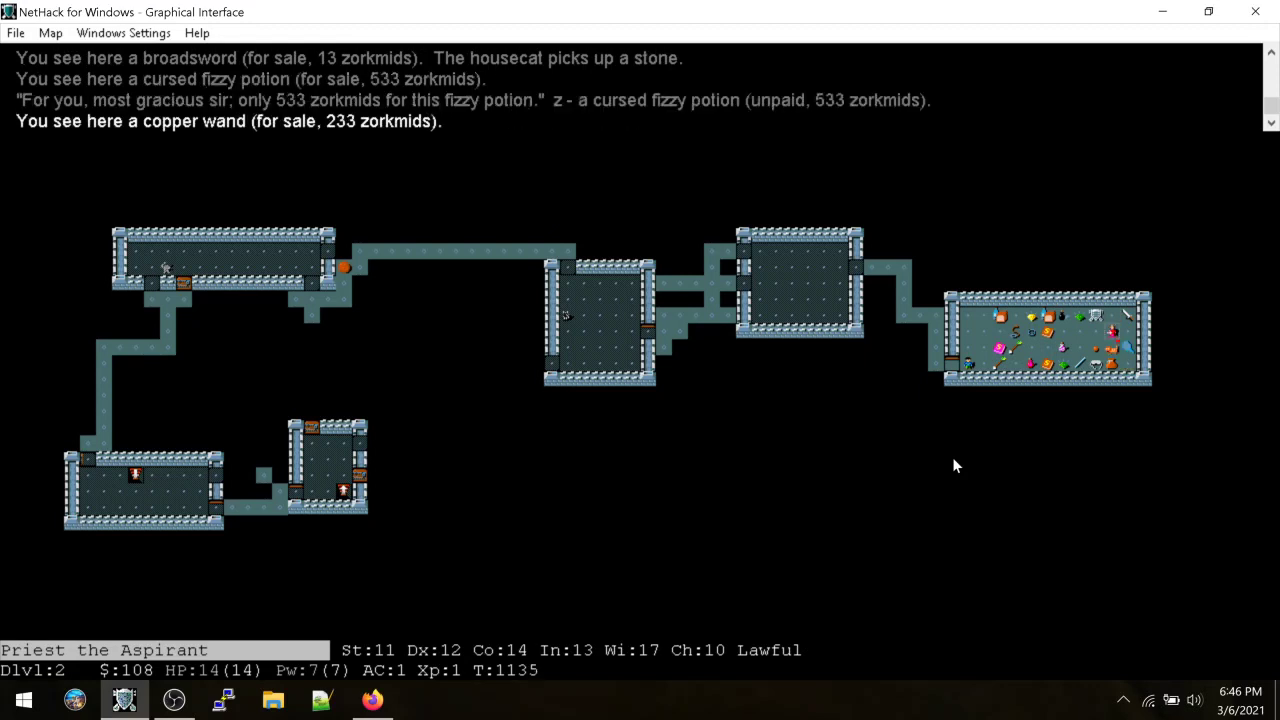
key("comma")
Move onto the pile holding the bag and mark the dark potion for pickup
key("l")
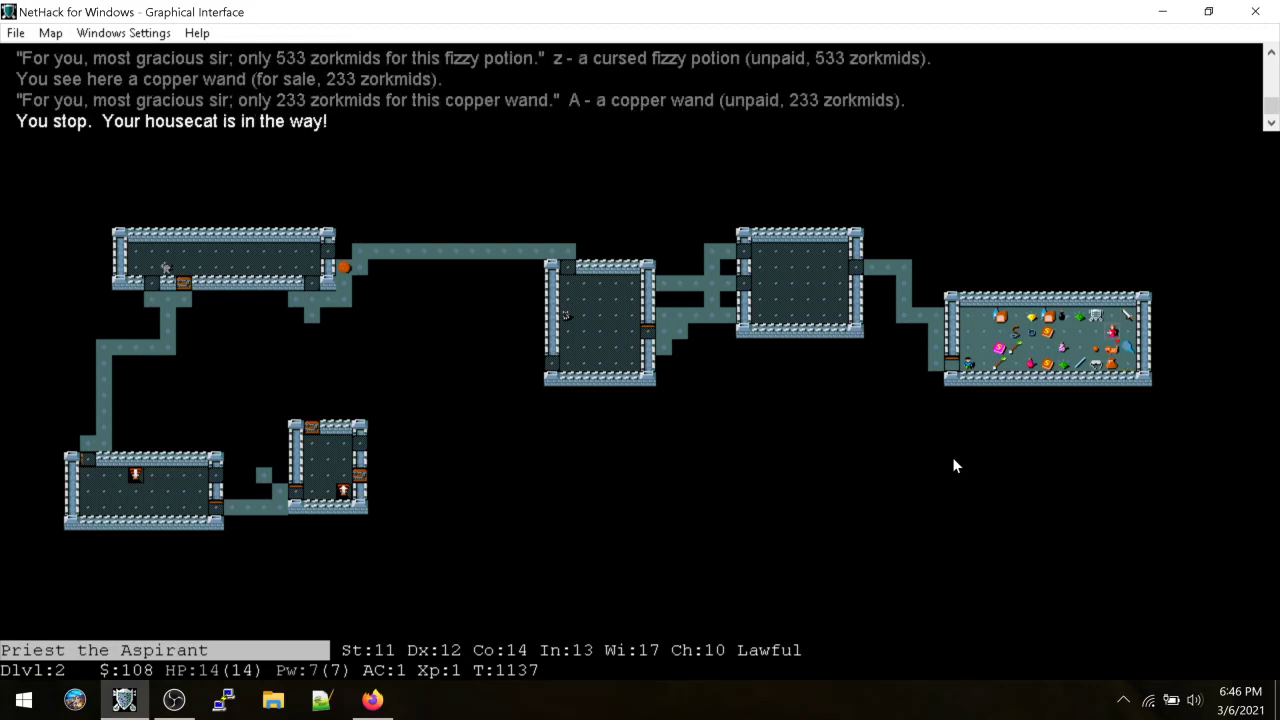
key("l")
key("l")
key("colon")
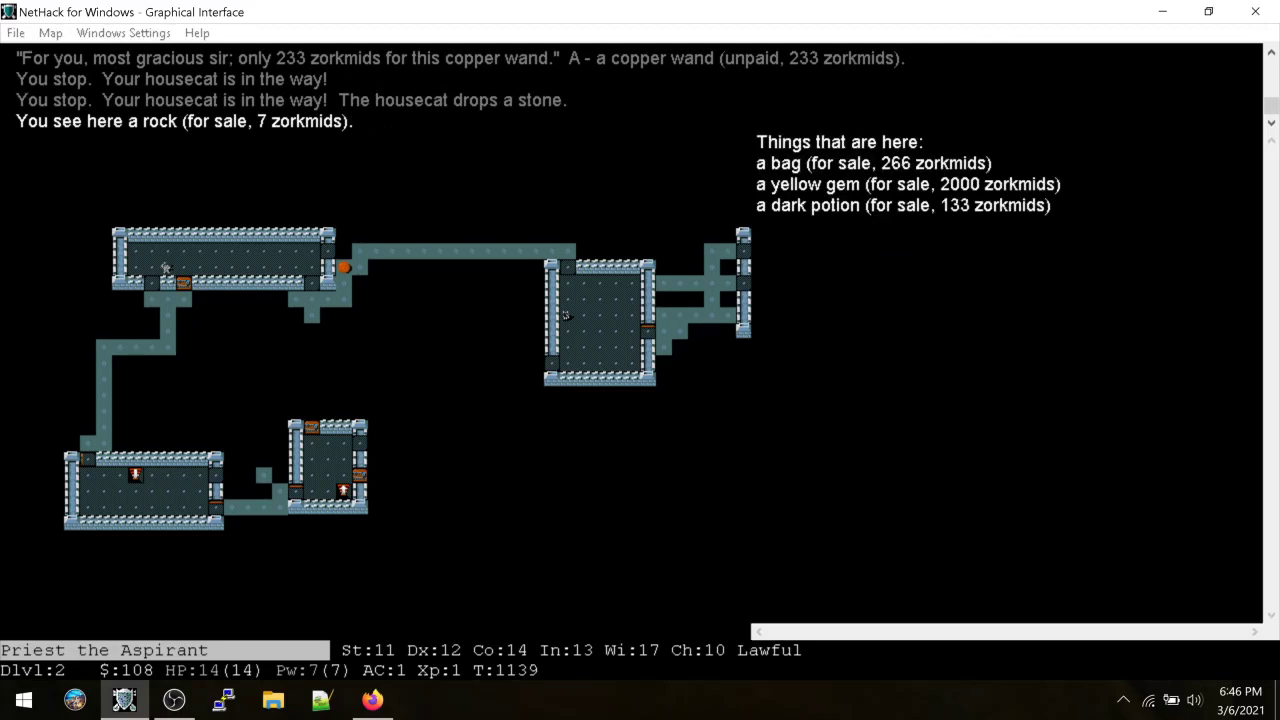
key("Return")
key("comma")
key("a")
Take the dark potion, then loot the glittering spellbook from the shop's bag
key("Return")
type("#loot")
key("Return")
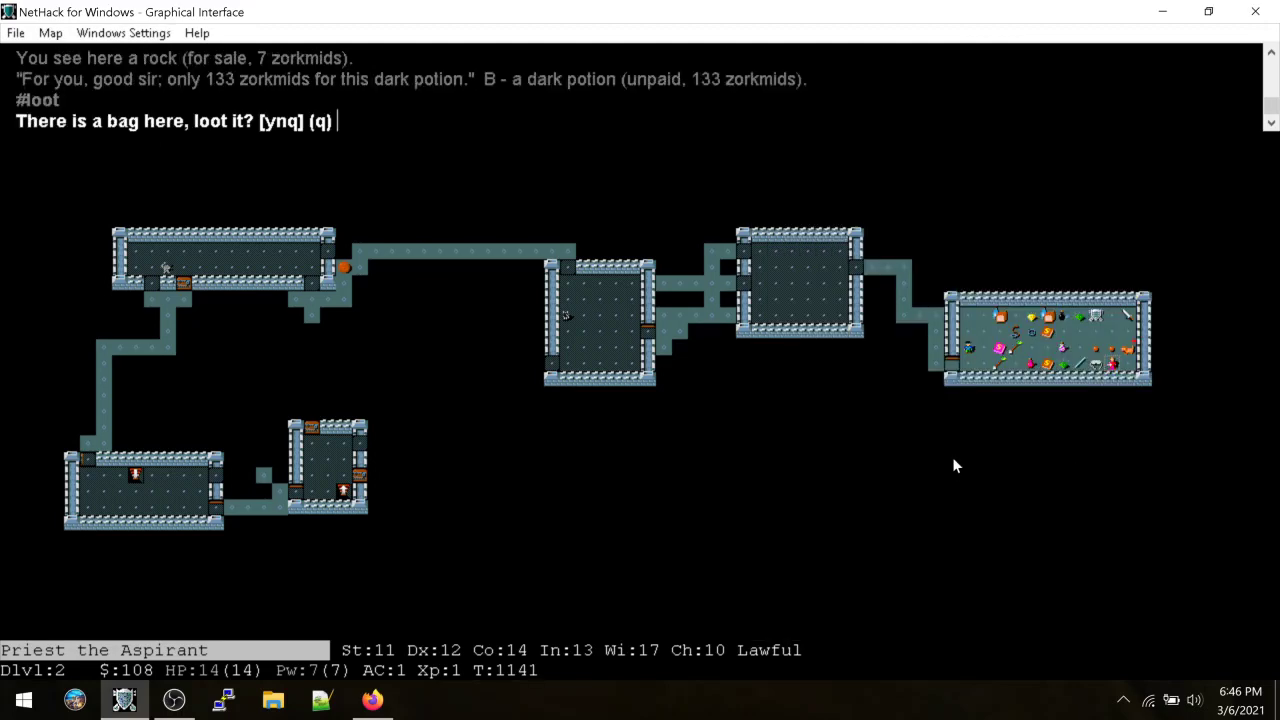
key("y")
key("o")
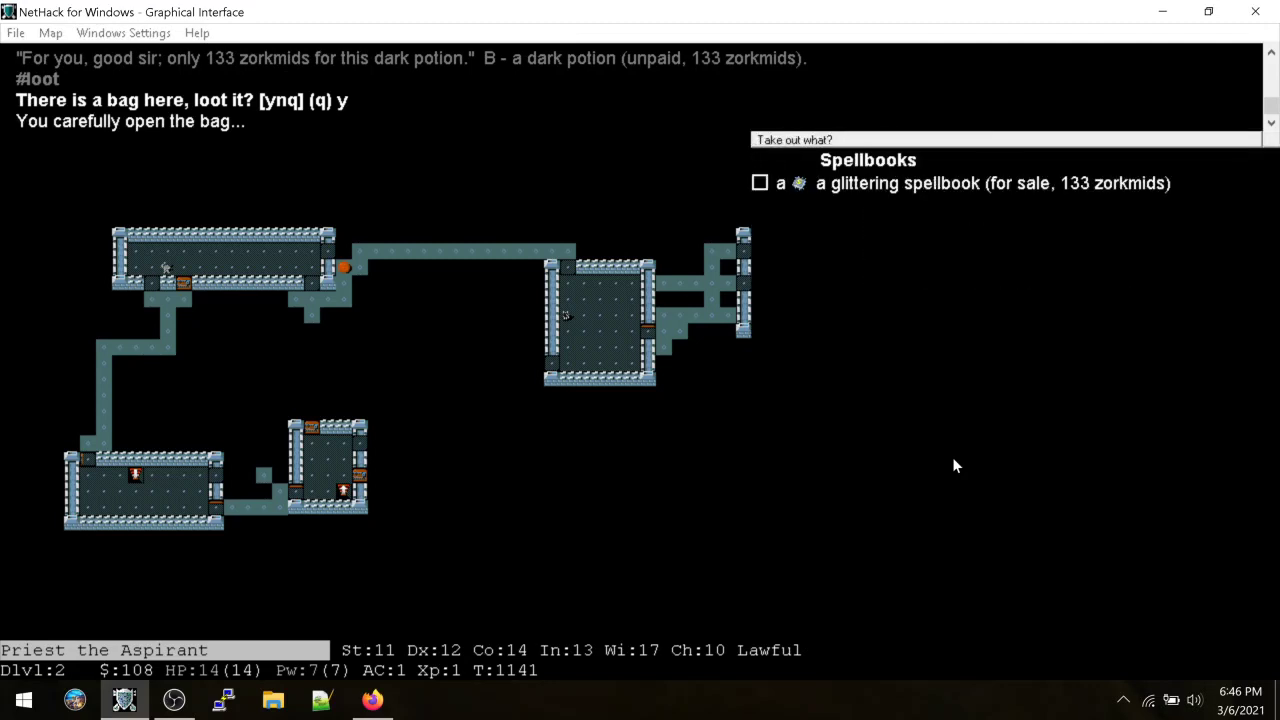
key("a")
key("Return")
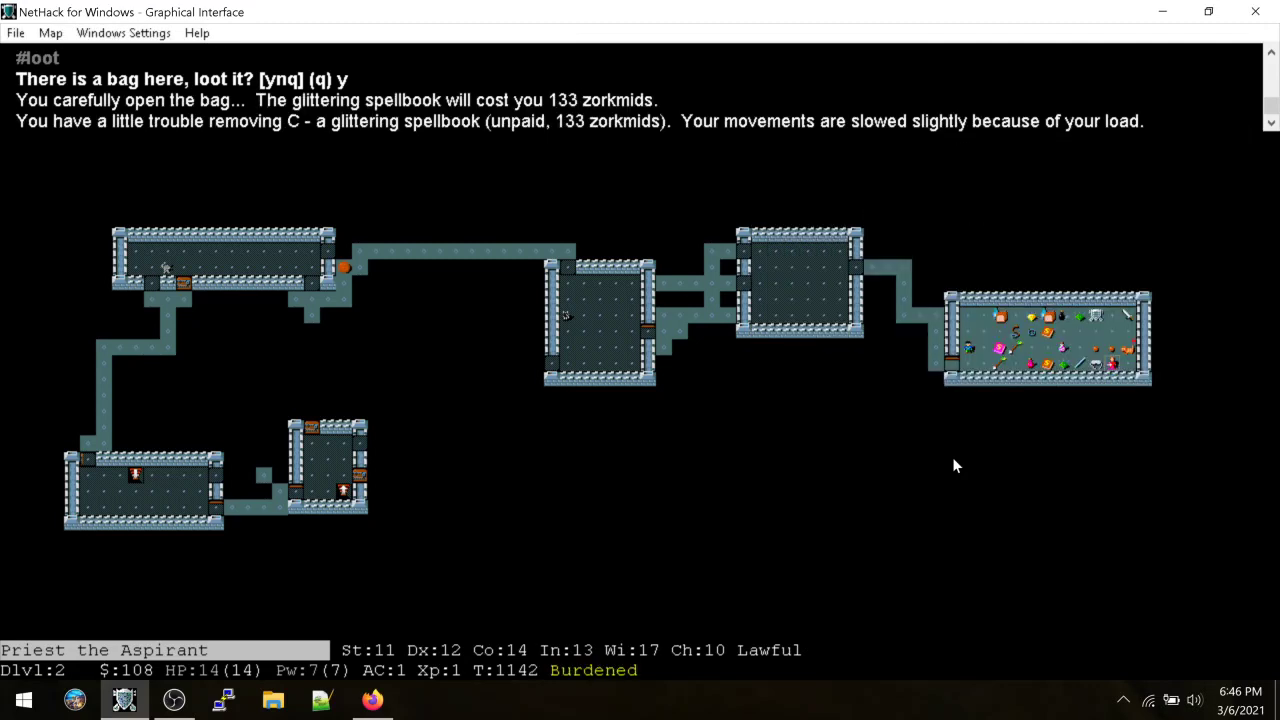
Walk across the shop and back to the magenta potion's square
key("colon")
key("l")
key("l")
key("l")
key("l")
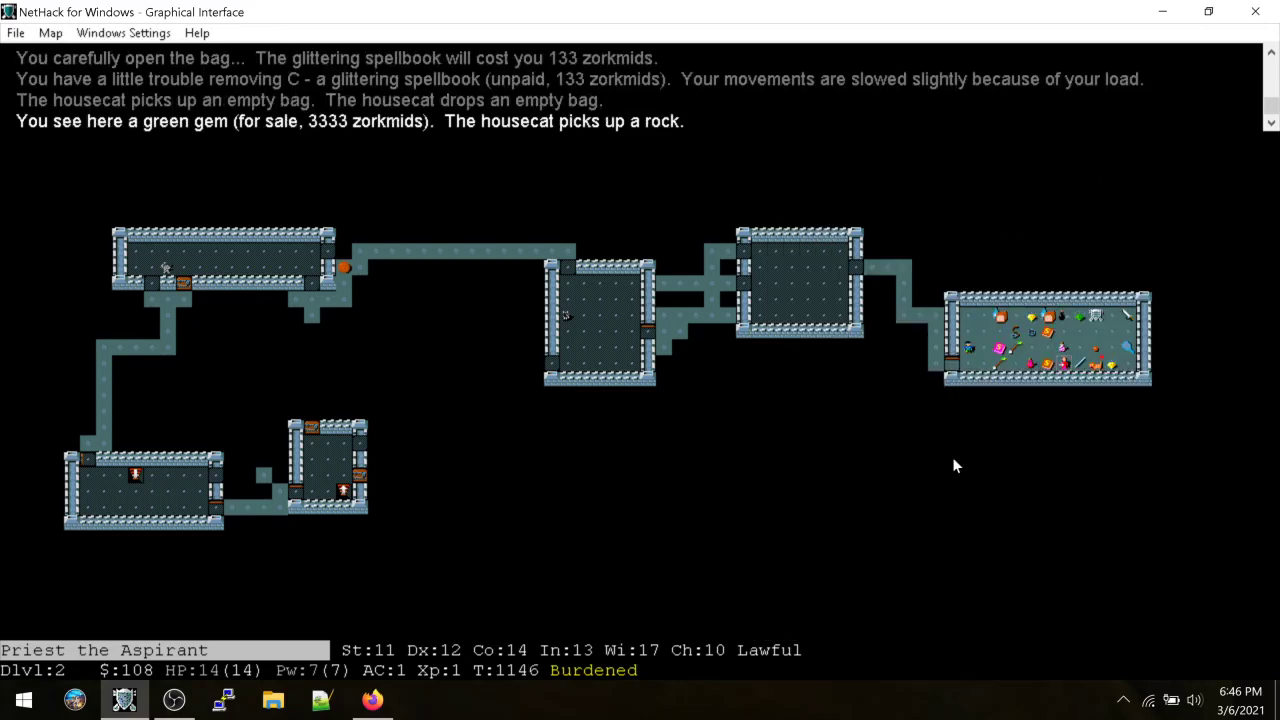
key("Return")
key("l")
key("h")
key("h")
key("Return")
key("h")
Drop the carrot, cursed scroll, spellbook, fizzy potion, dark potion and copper wand
key("D")
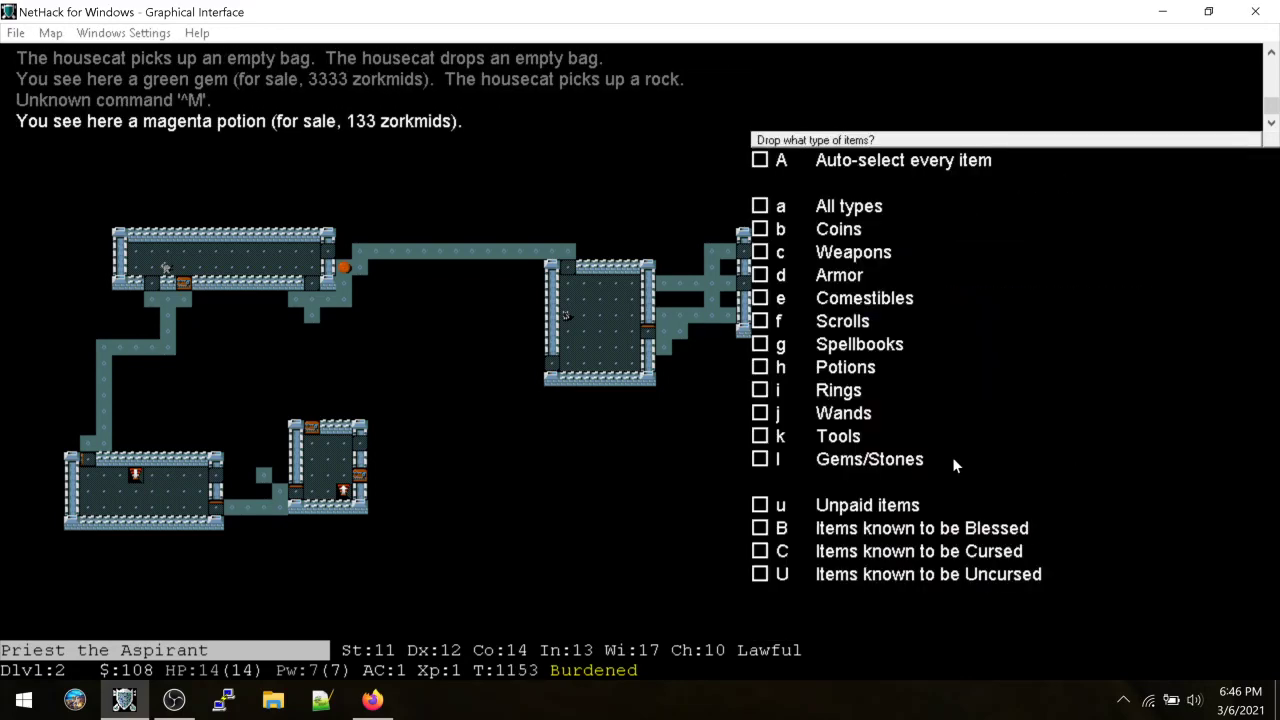
key("A")
key("Return")
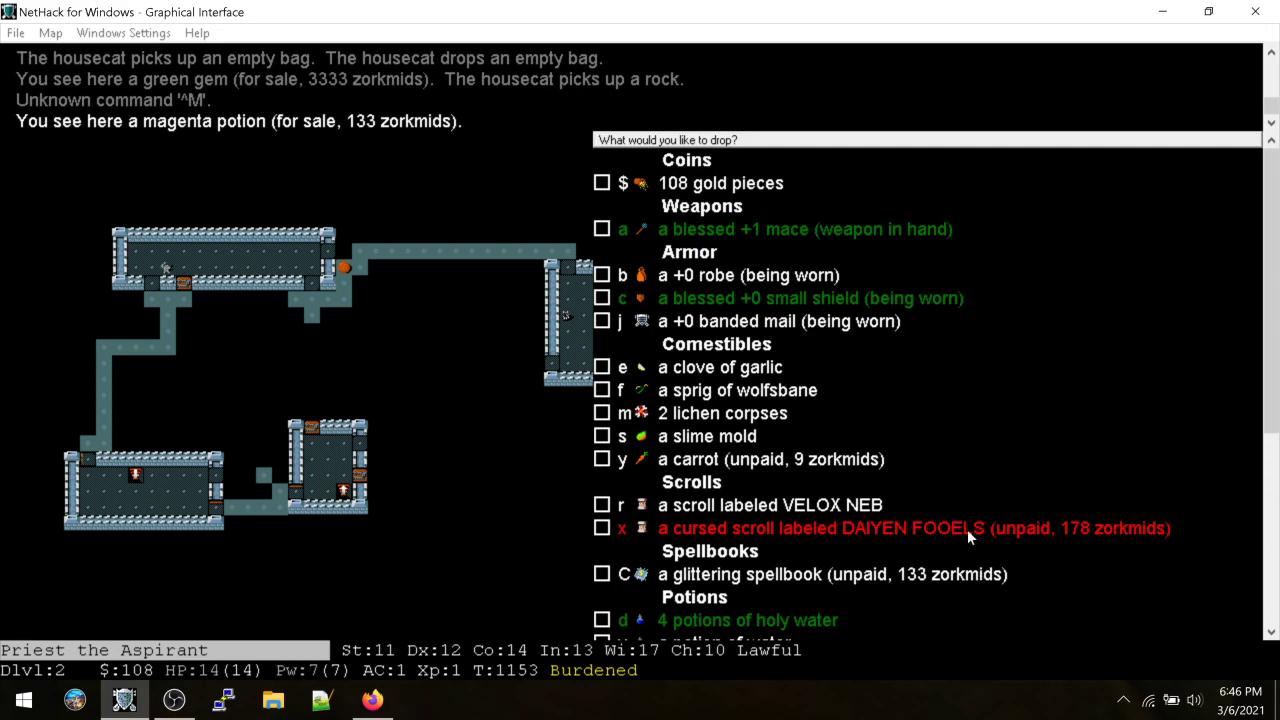
left_click(967, 529)
left_click(809, 460)
scroll(959, 398, "down", 3)
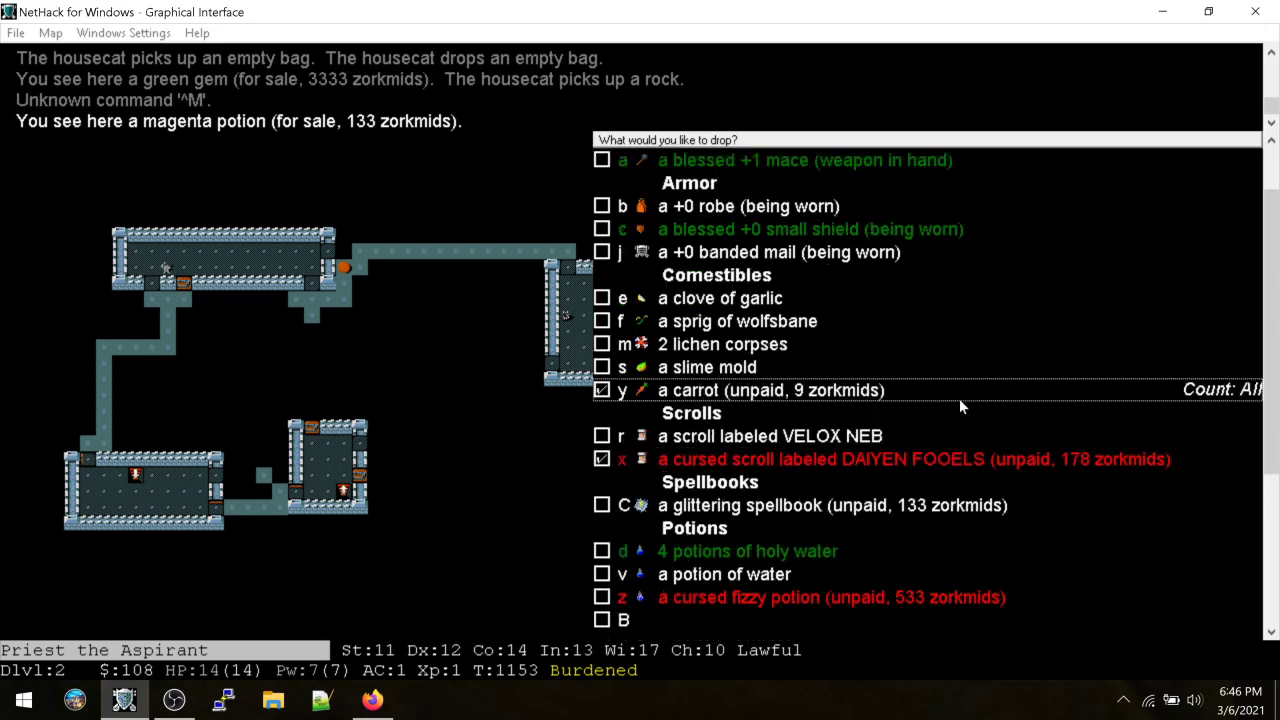
left_click(938, 505)
left_click(905, 597)
left_click(905, 620)
scroll(942, 484, "down", 3)
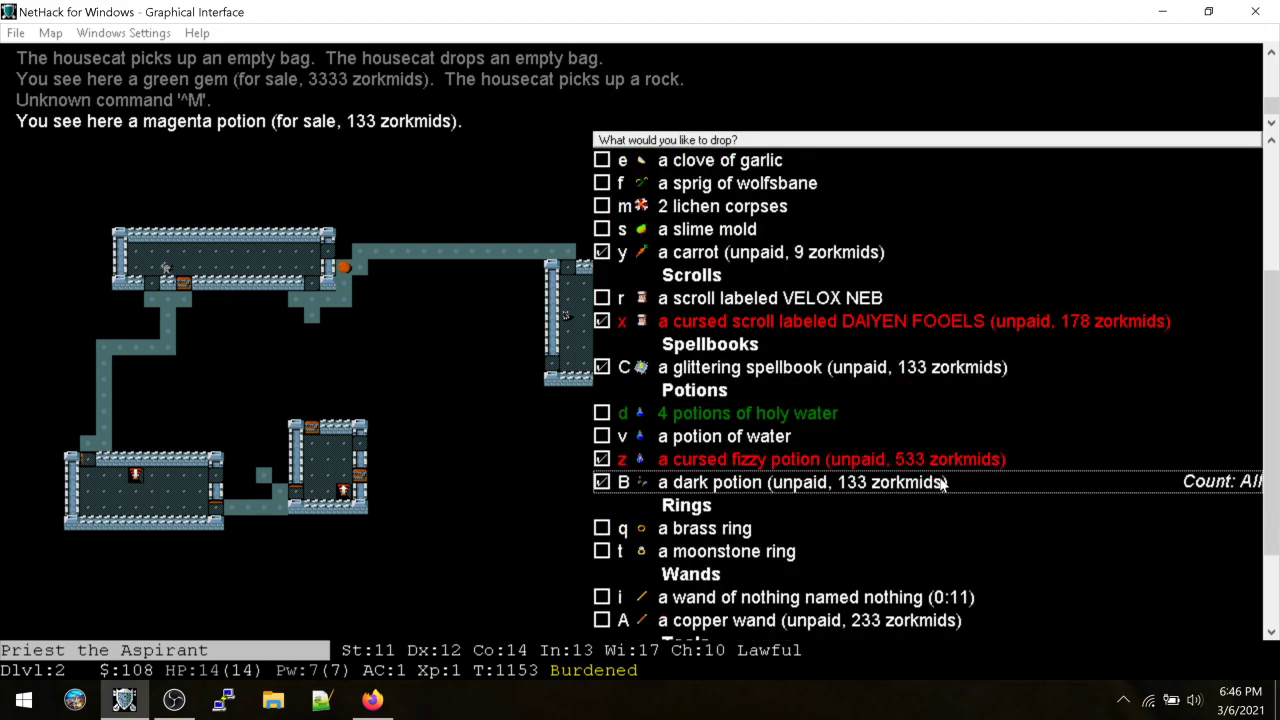
scroll(942, 484, "down", 3)
left_click(922, 510)
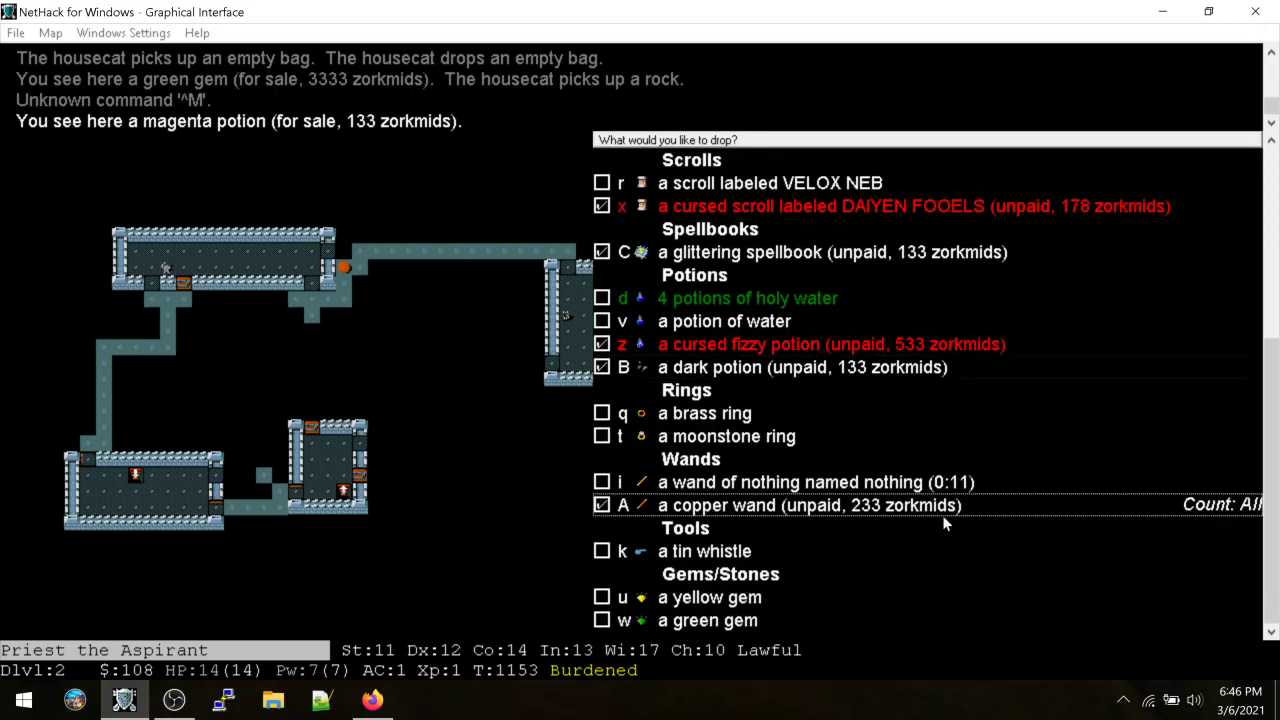
key("Return")
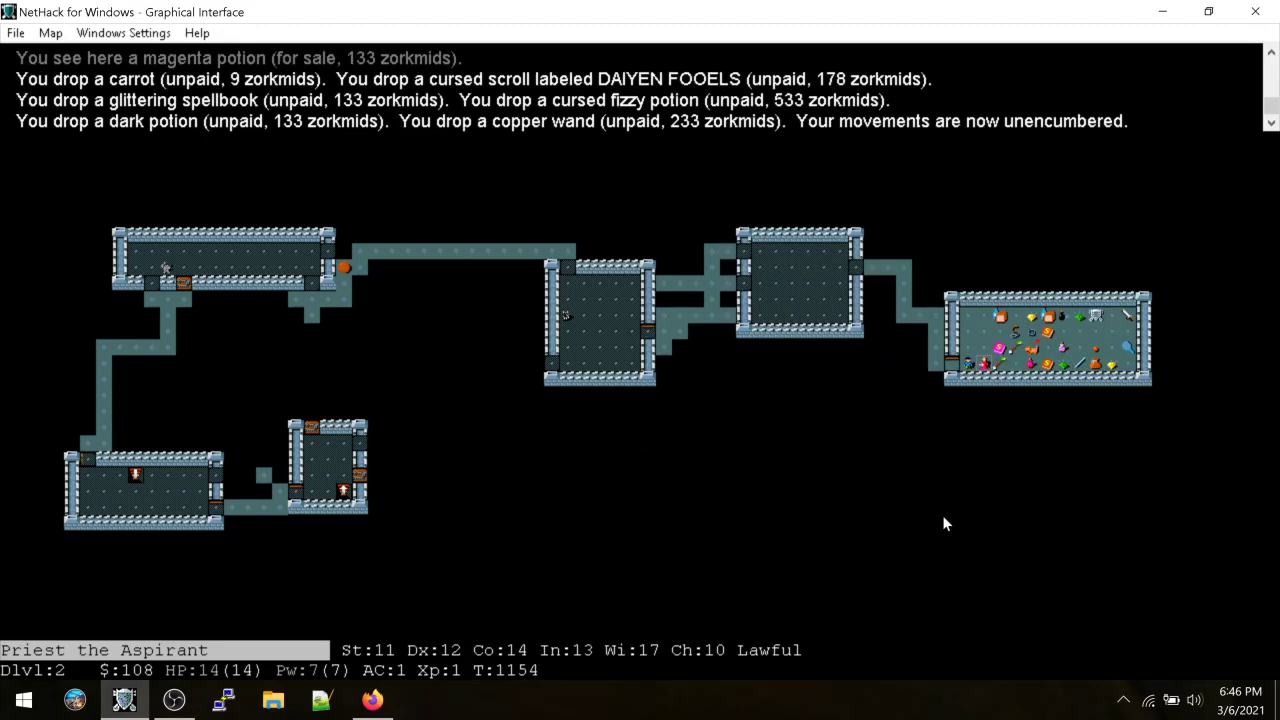
Walk west across the shop
key("h")
key("Return")
key("h")
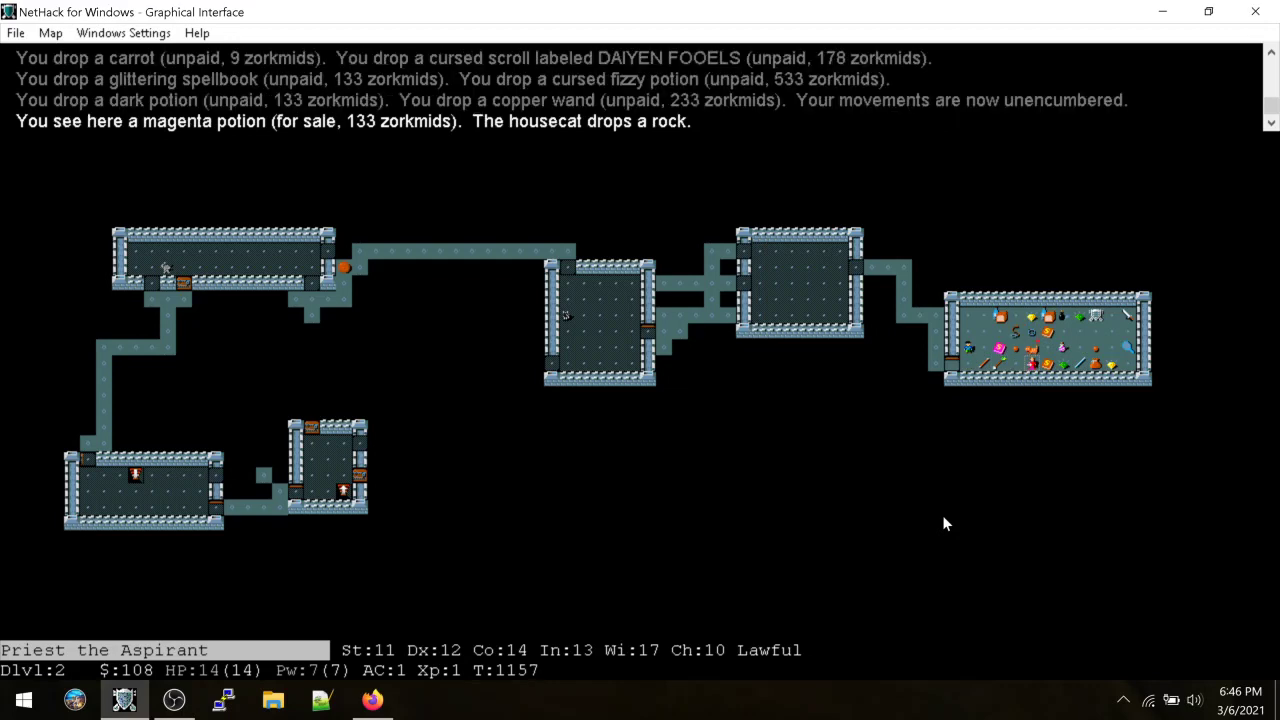
key("h")
key("h")
key("h")
key("h")
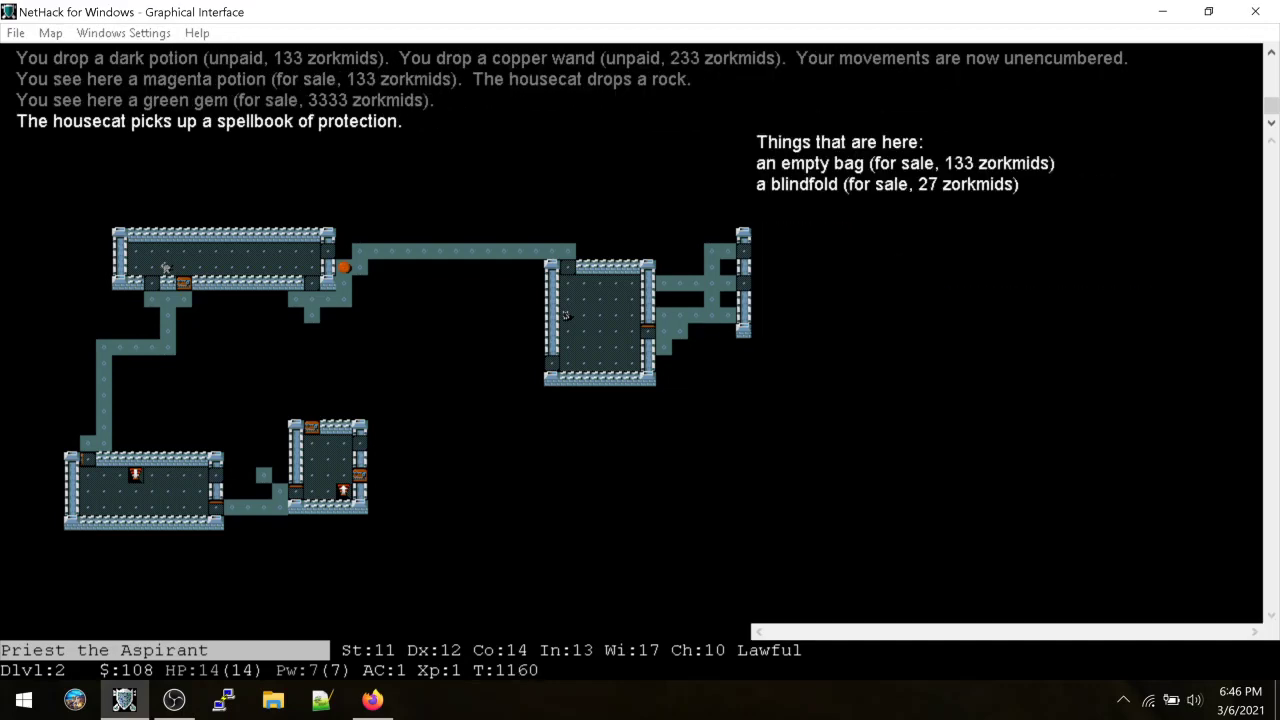
Drop the green gem, yellow gem and tin whistle, accepting Asidonhopo's offers
key("Return")
key("h")
key("h")
key("h")
key("D")
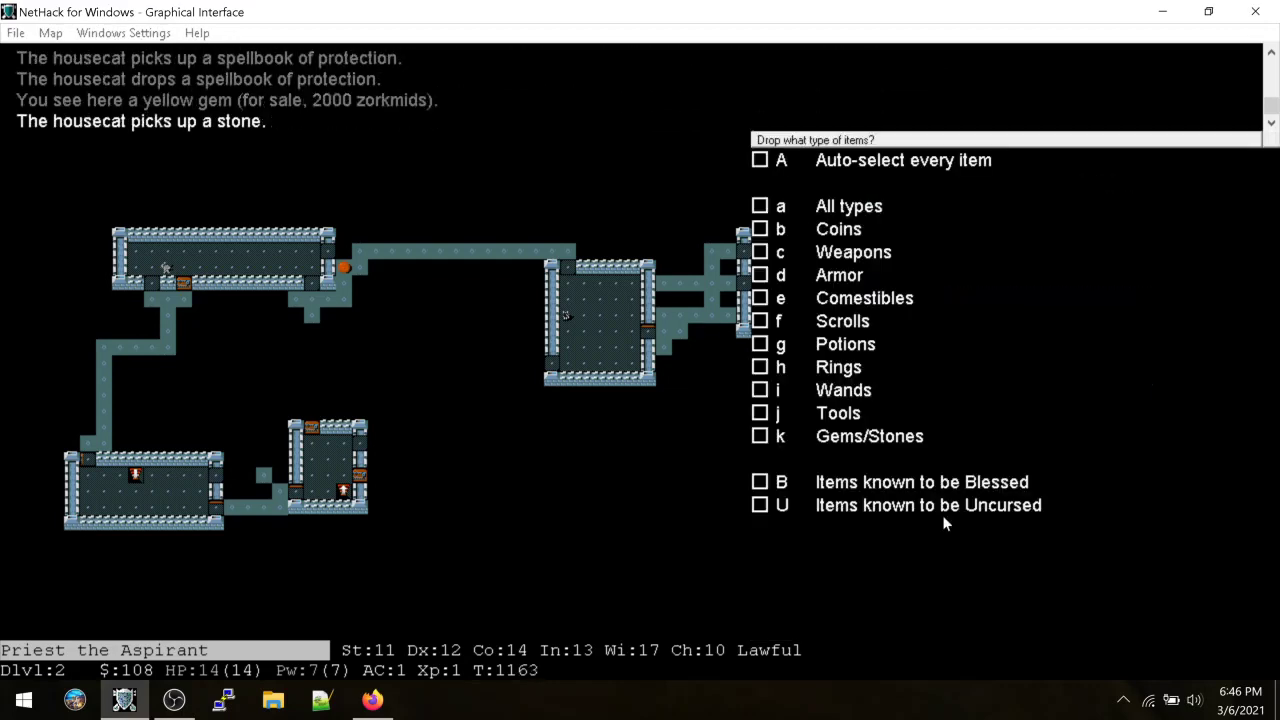
key("a")
key("Return")
scroll(1006, 410, "down", 3)
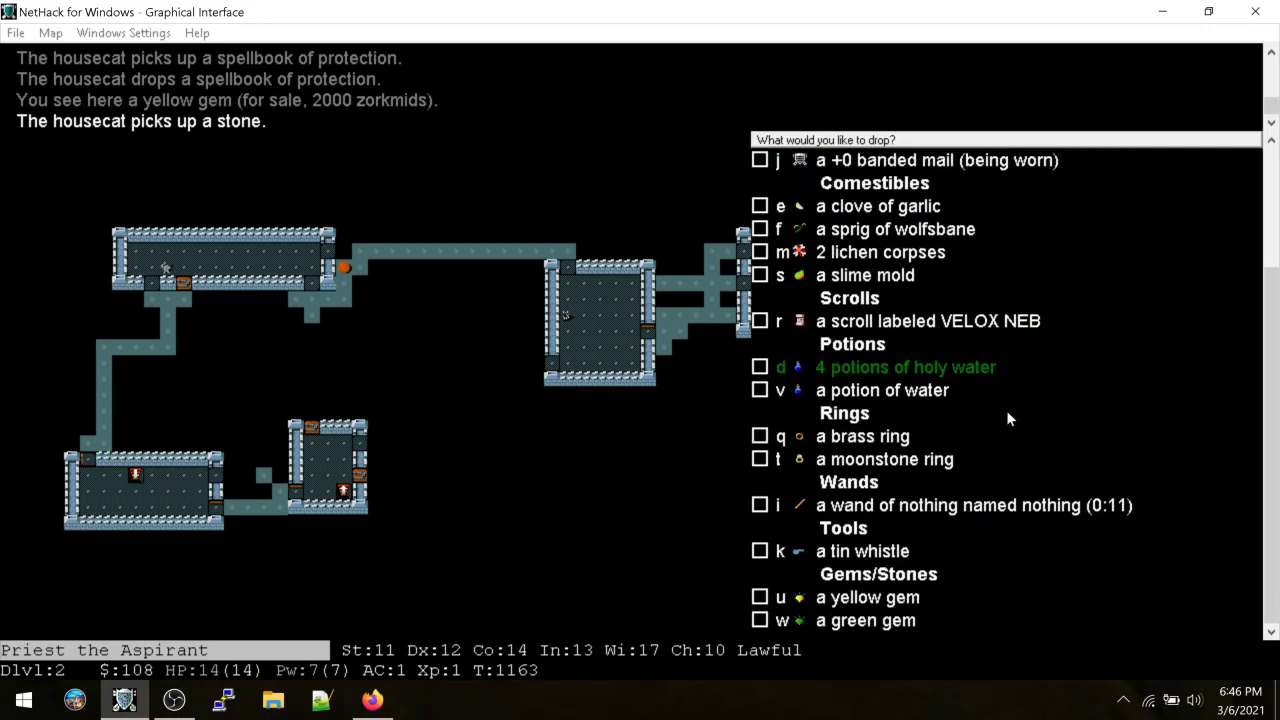
left_click(870, 620)
left_click(870, 597)
left_click(884, 551)
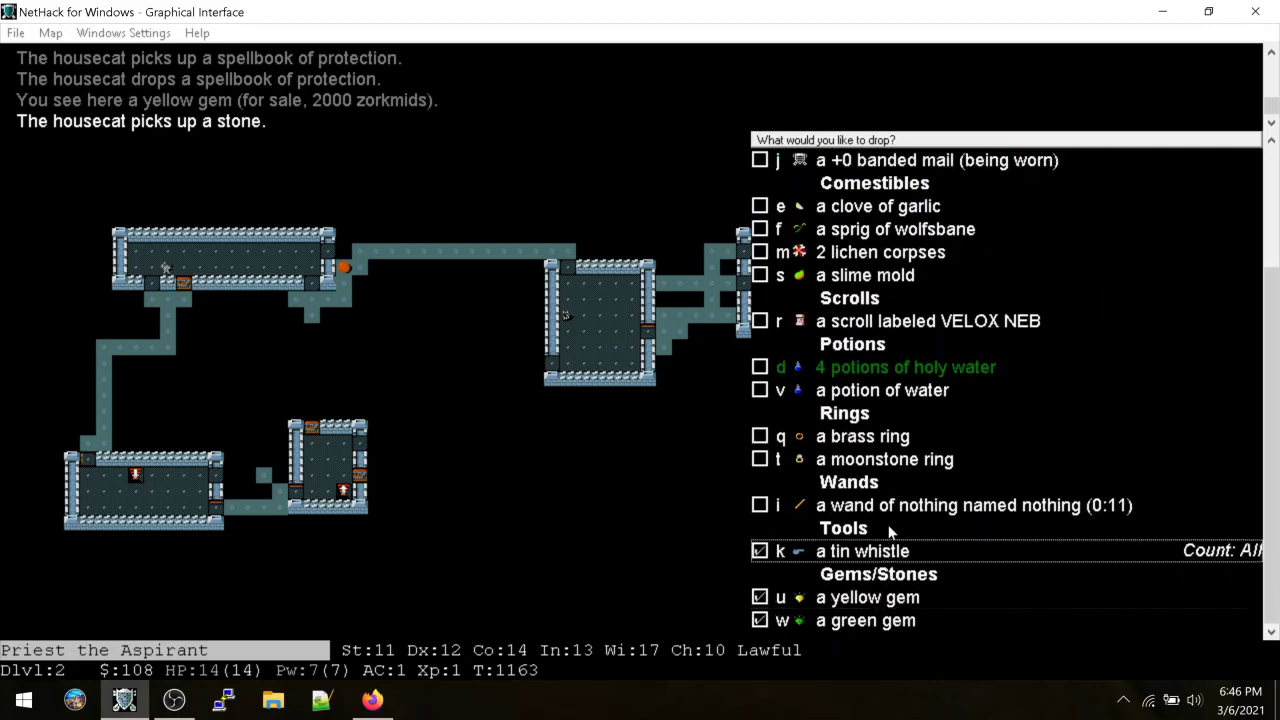
key("Return")
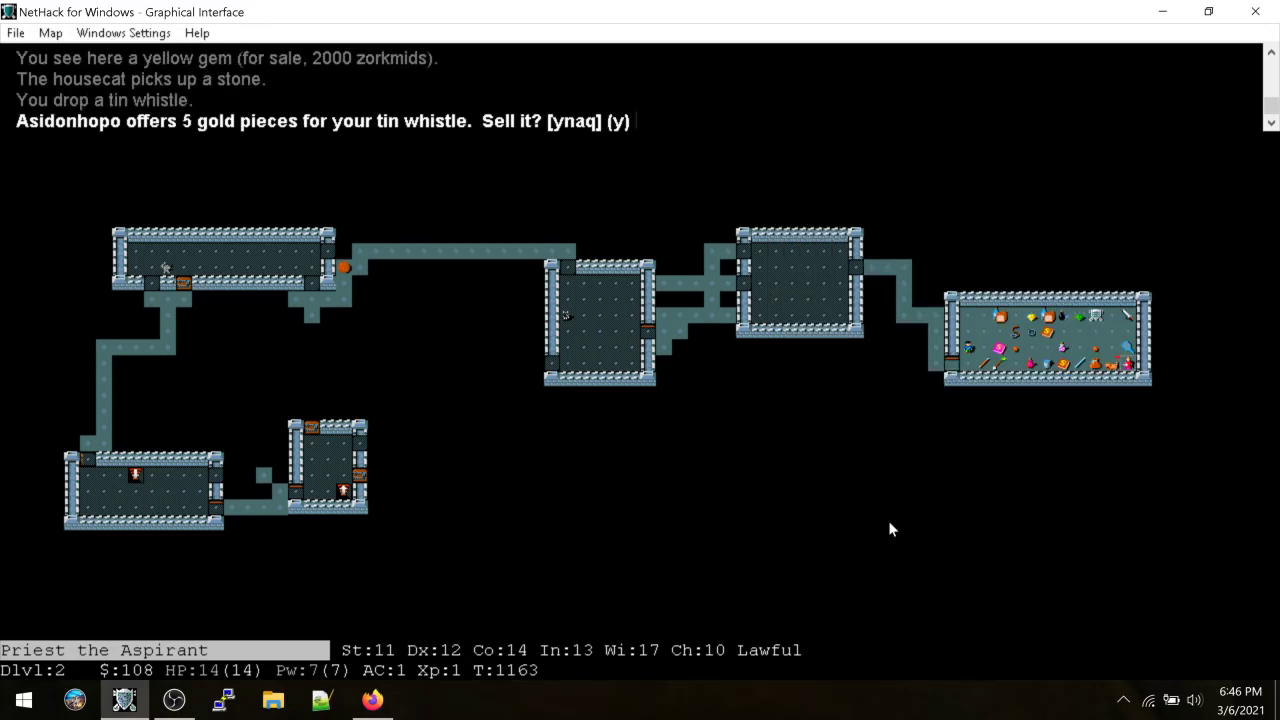
key("y")
key("y")
key("y")
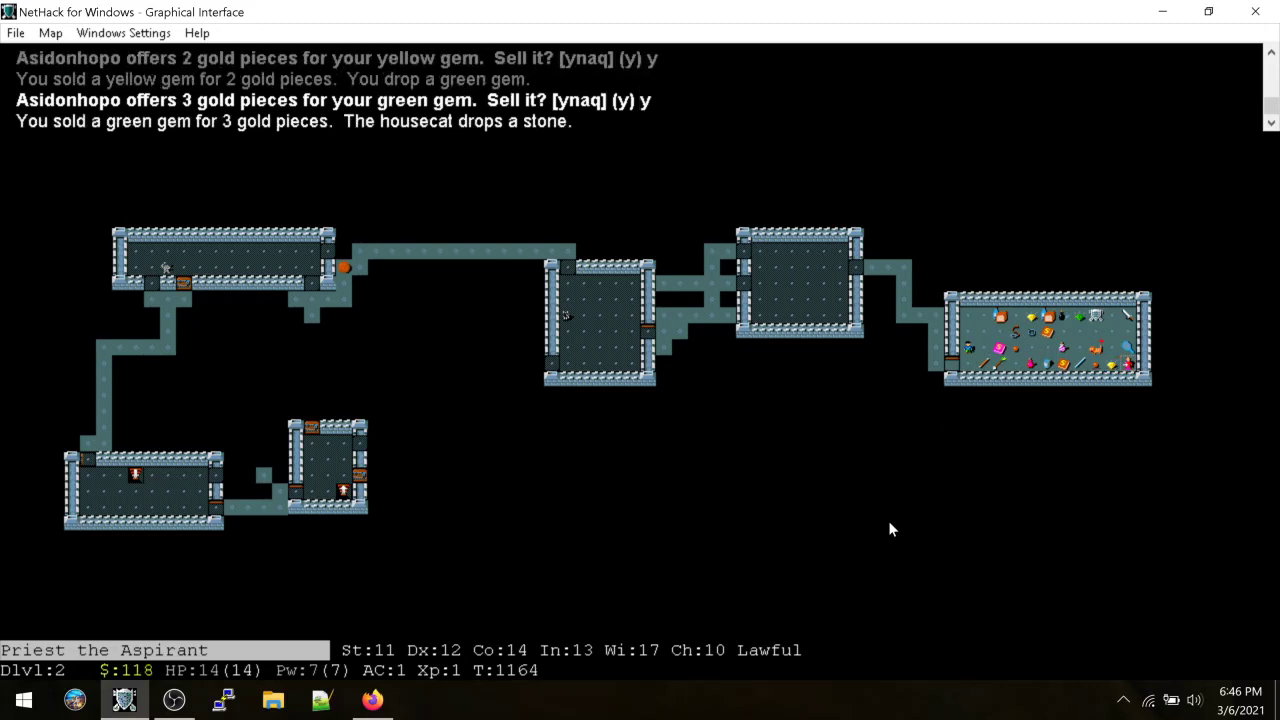
key("colon")
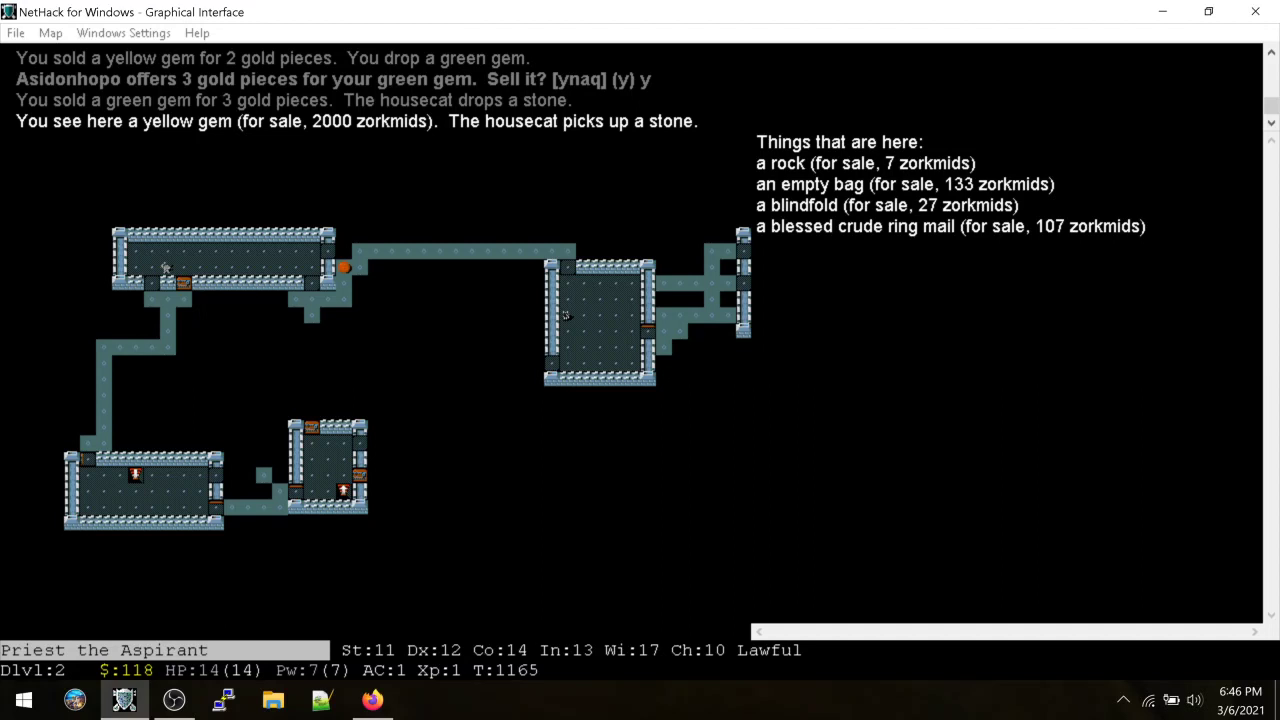
Pick up the blindfold from the shop floor
key("comma")
key("c")
key("Return")
key("l")
key("l")
key("l")
key("l")
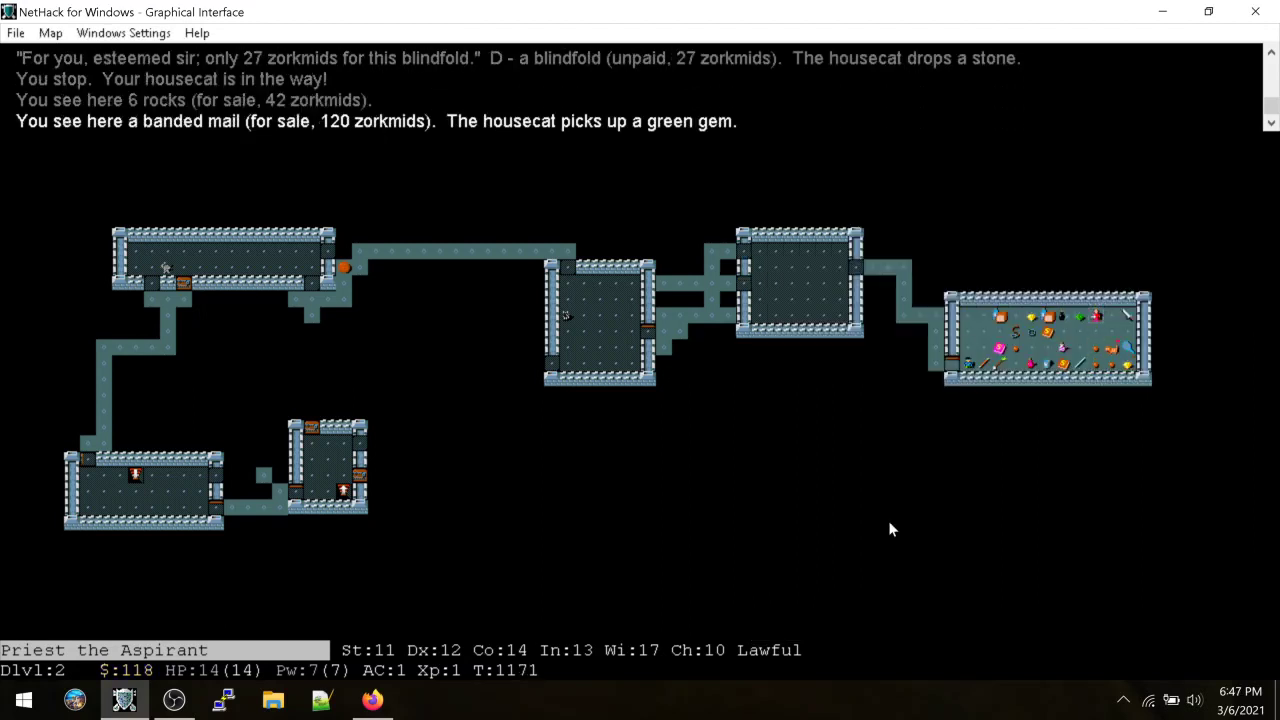
key("l")
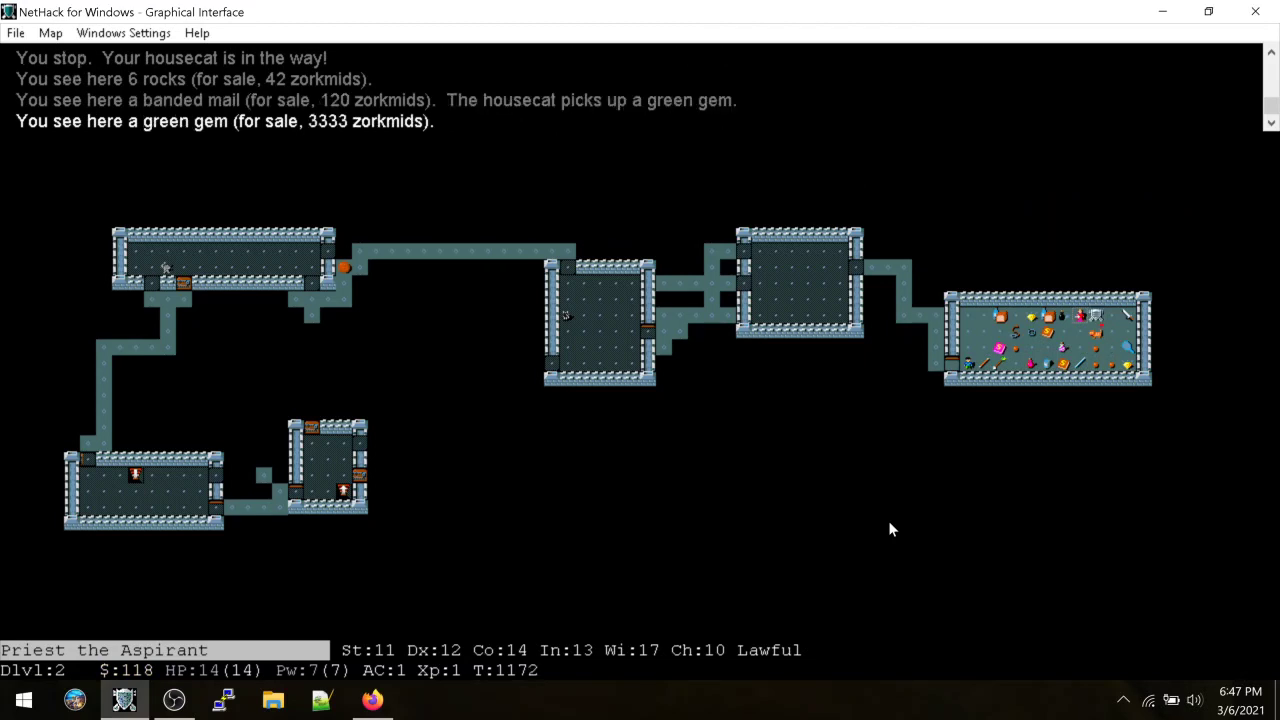
Walk to the next square and take the glass wand
key("j")
key("j")
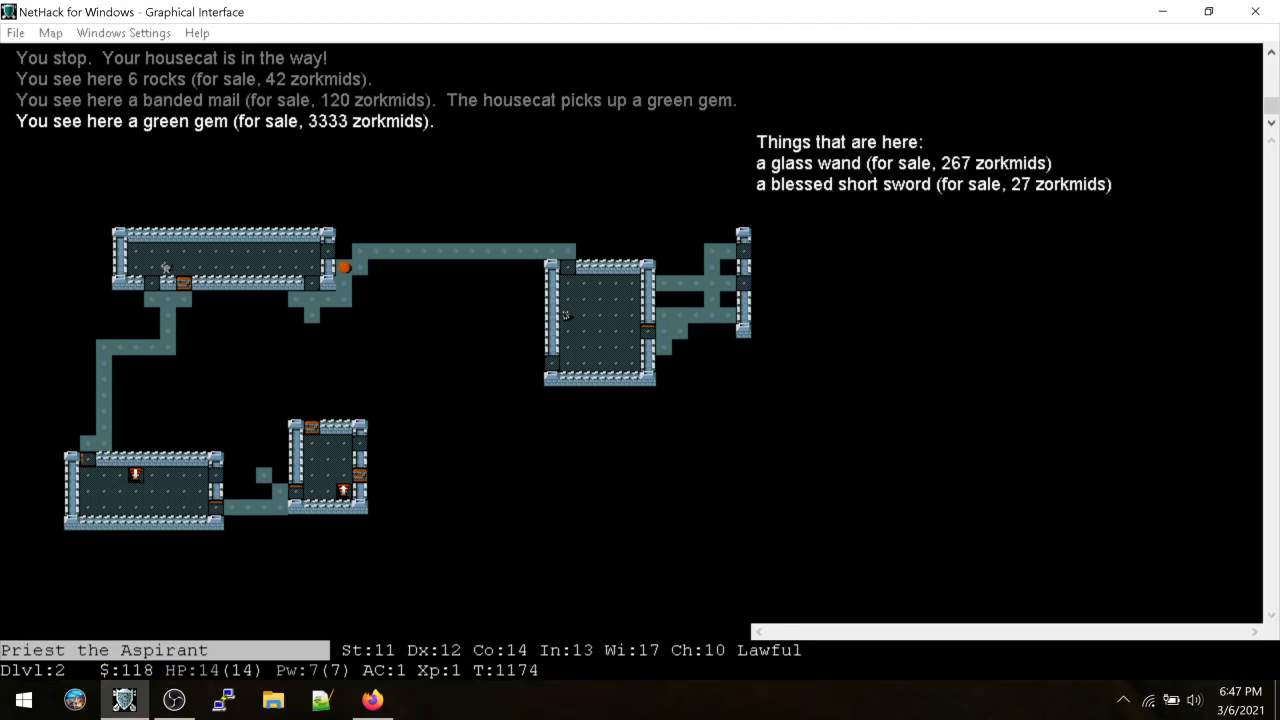
key("comma")
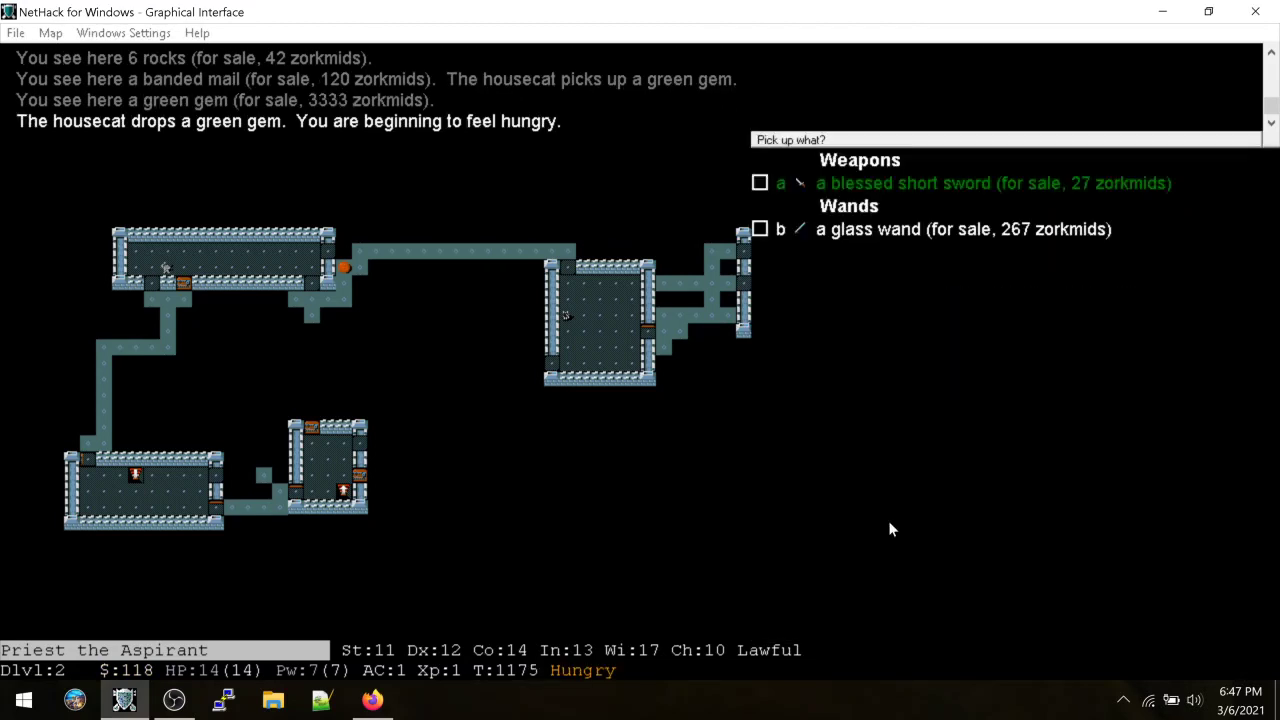
key("b")
key("Return")
Move to the next item square and take the spellbook of protection
key("l")
key("Return")
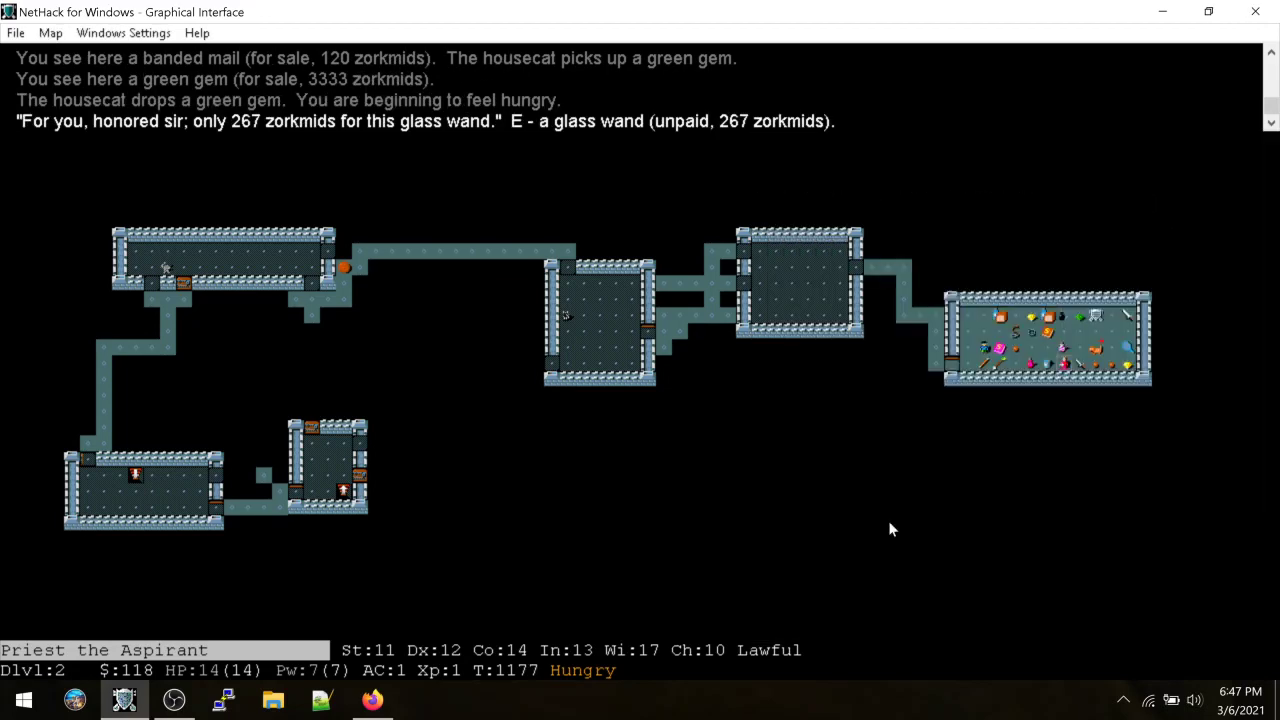
key("comma")
key("a")
key("Return")
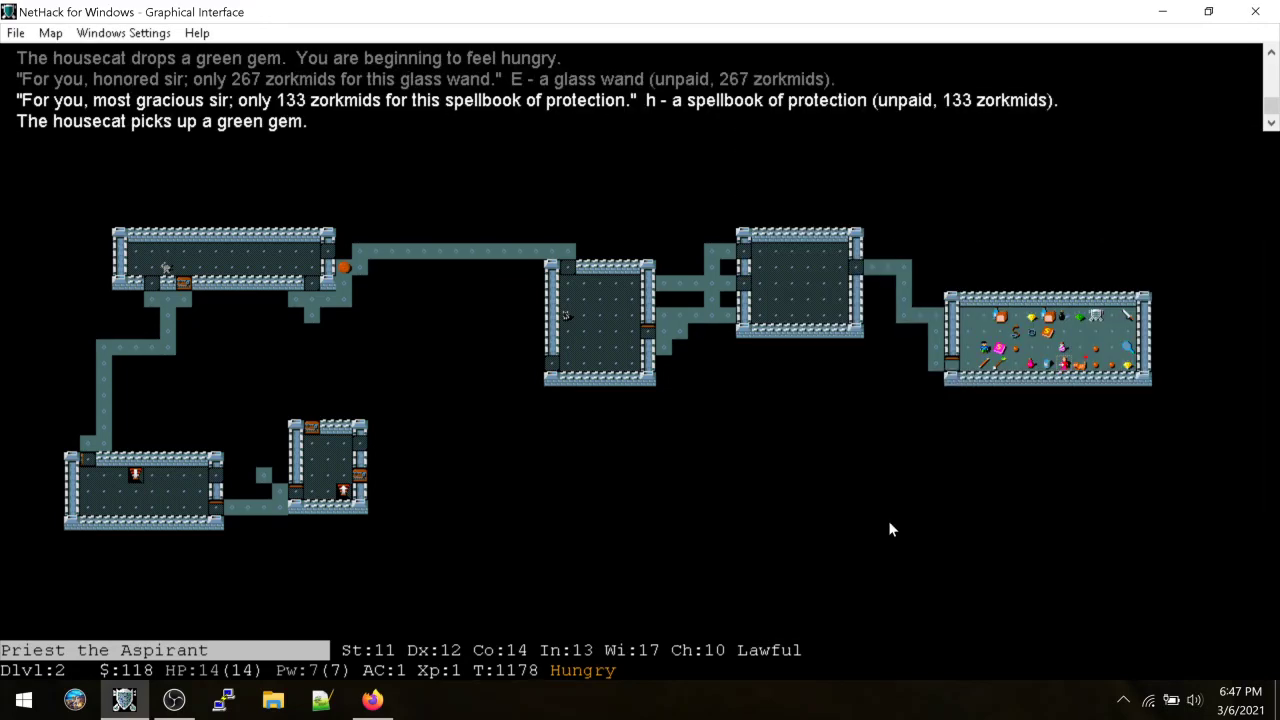
Eat the slime mold, backing out of the drop menu without dropping anything
key("e")
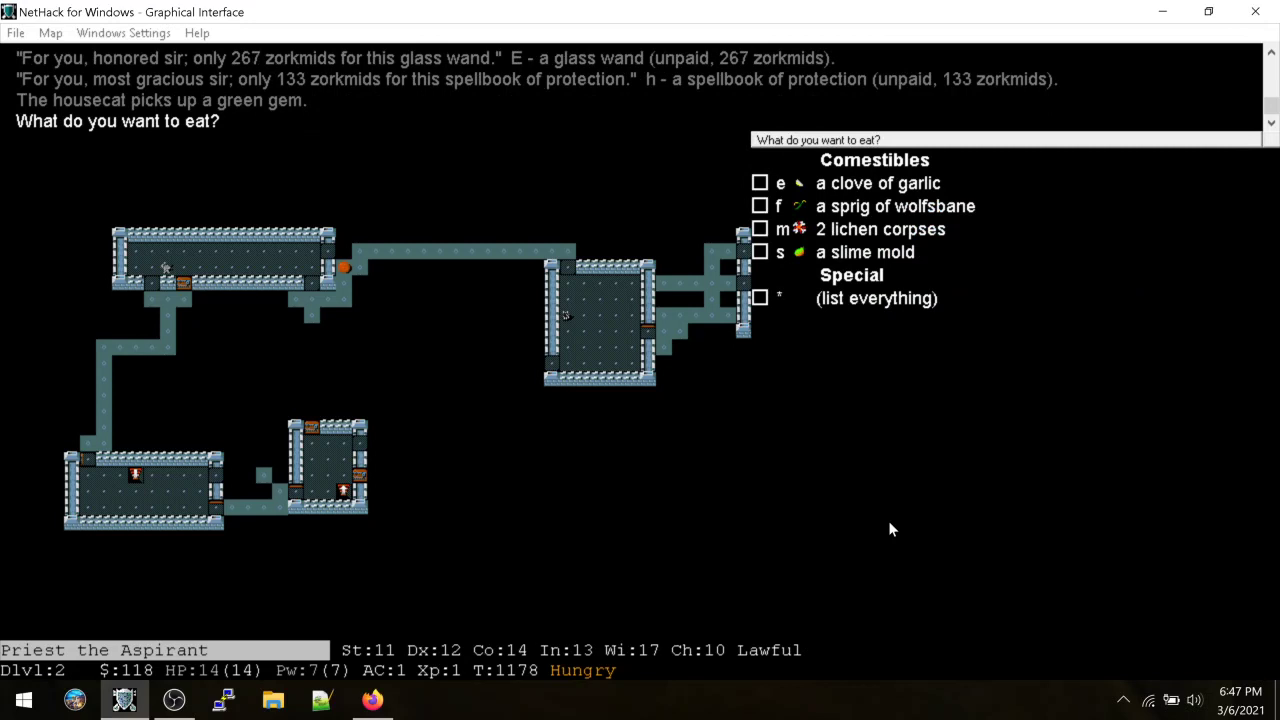
key("s")
key("d")
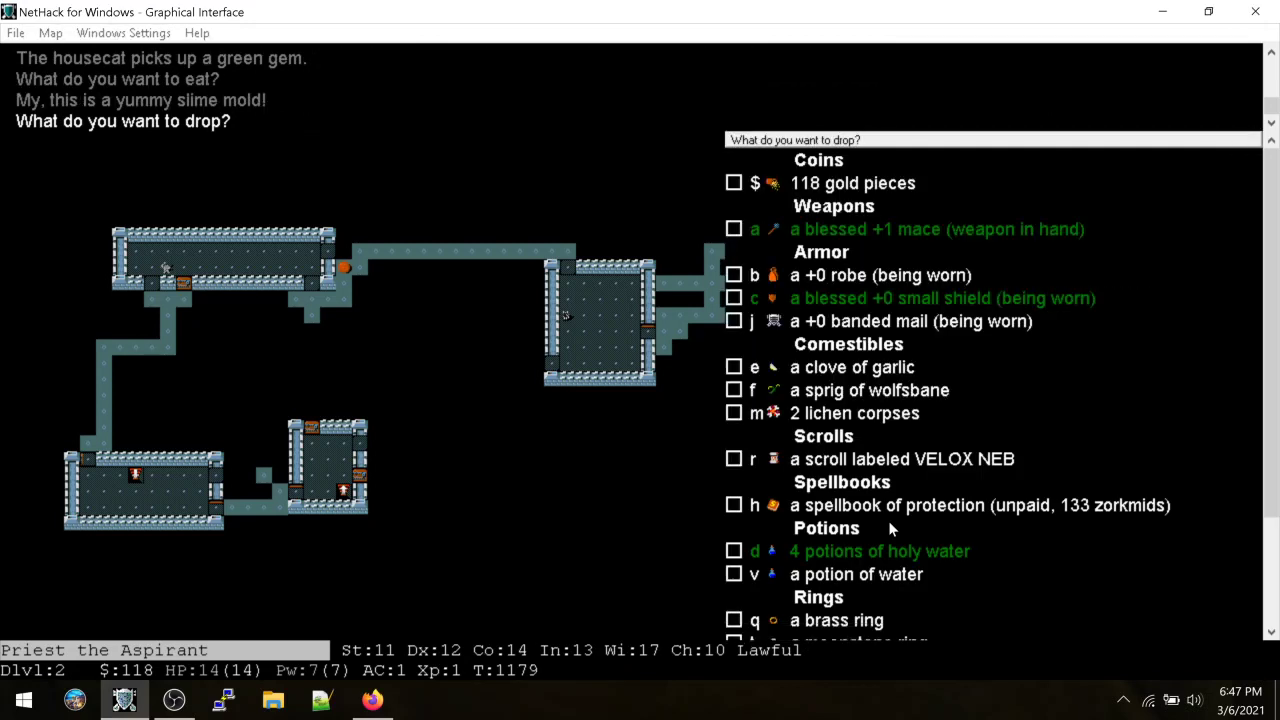
key("Escape")
Walk north across the squares holding the cursed sleeping and black potions
key("k")
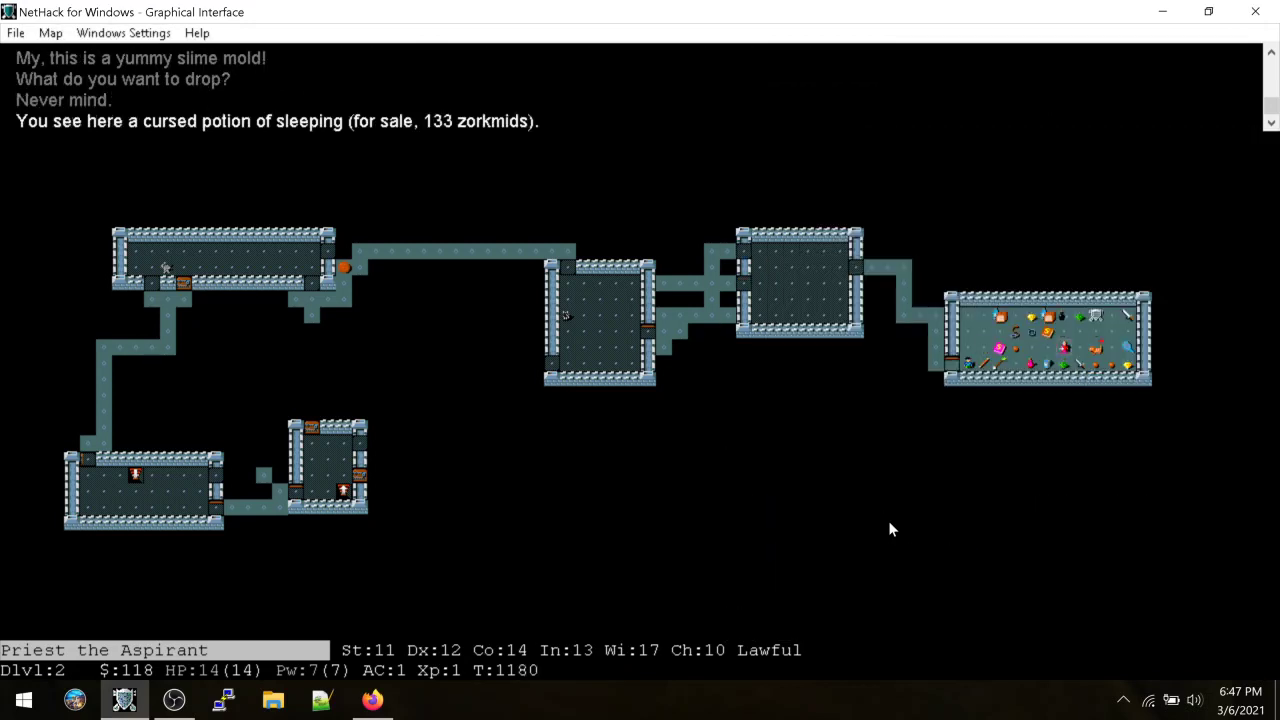
key("k")
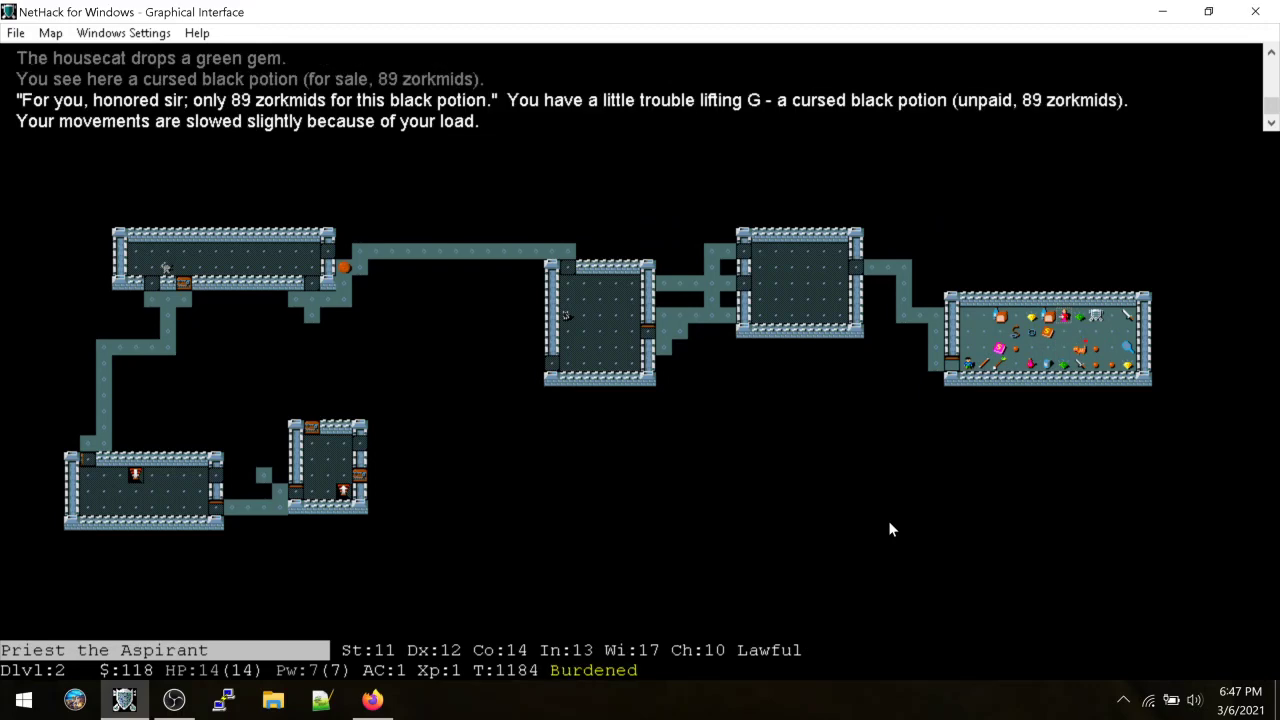
key("k")
key("k")
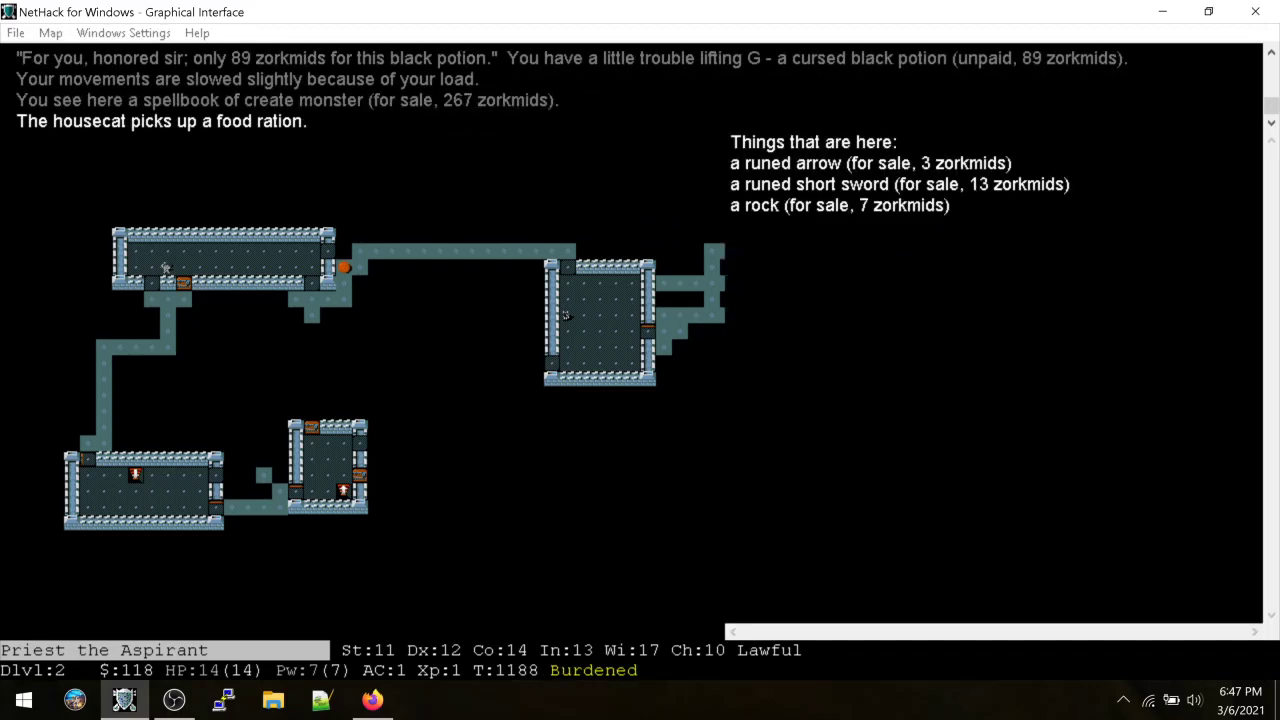
key("k")
key("k")
Drop the protection spellbook, cursed sleeping and black potions, glass wand and blindfold
key("D")
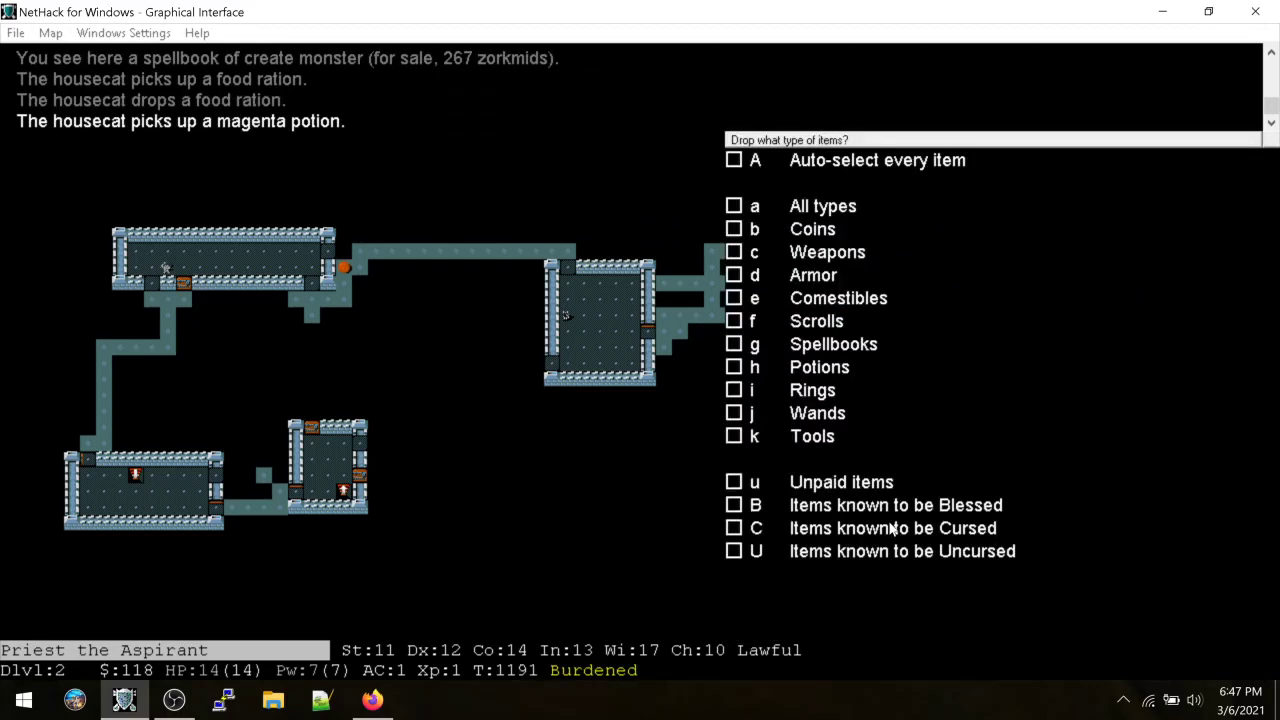
key("a")
key("Return")
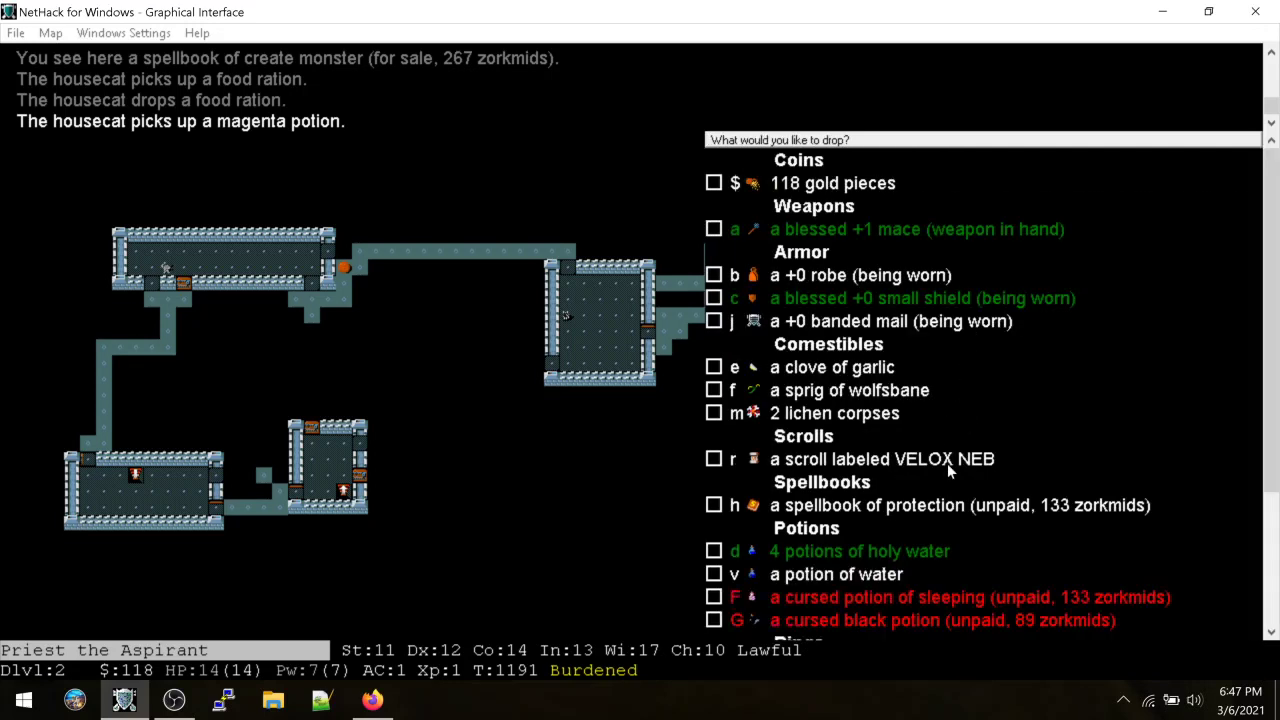
left_click(947, 463)
left_click(933, 510)
scroll(989, 539, "down", 1)
left_click(978, 542)
left_click(970, 520)
scroll(965, 518, "down", 1)
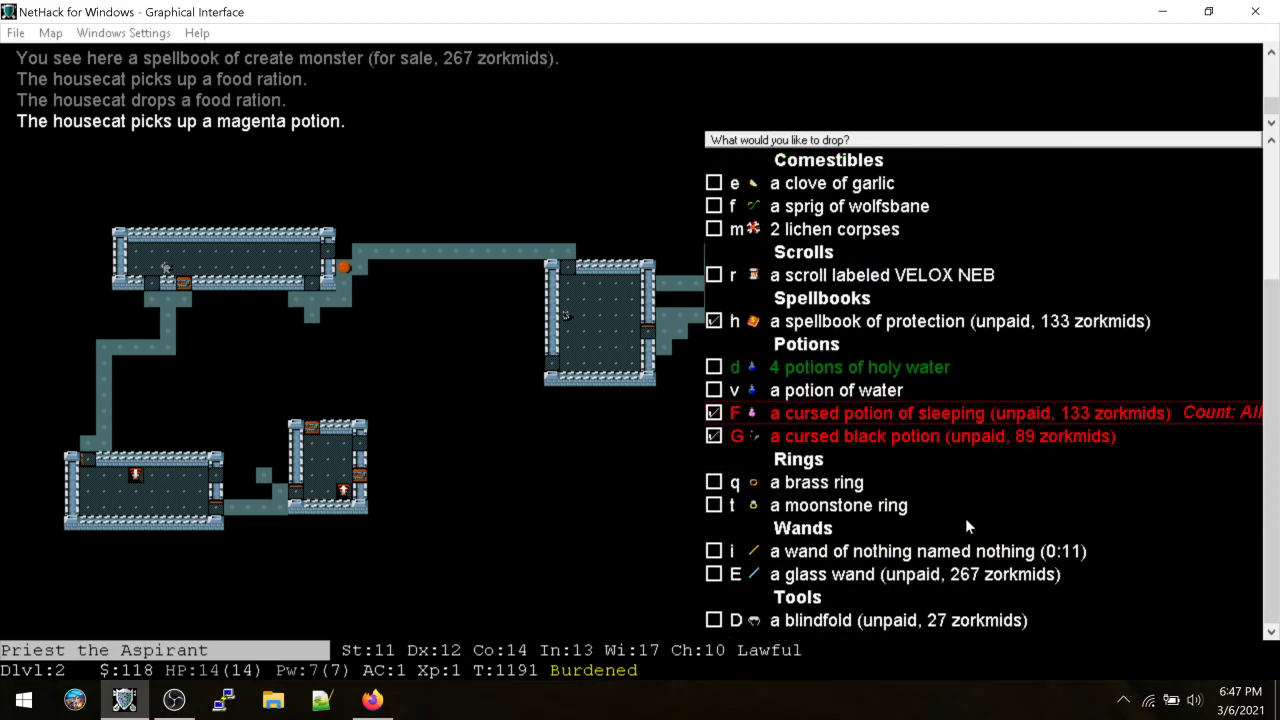
left_click(950, 578)
left_click(940, 622)
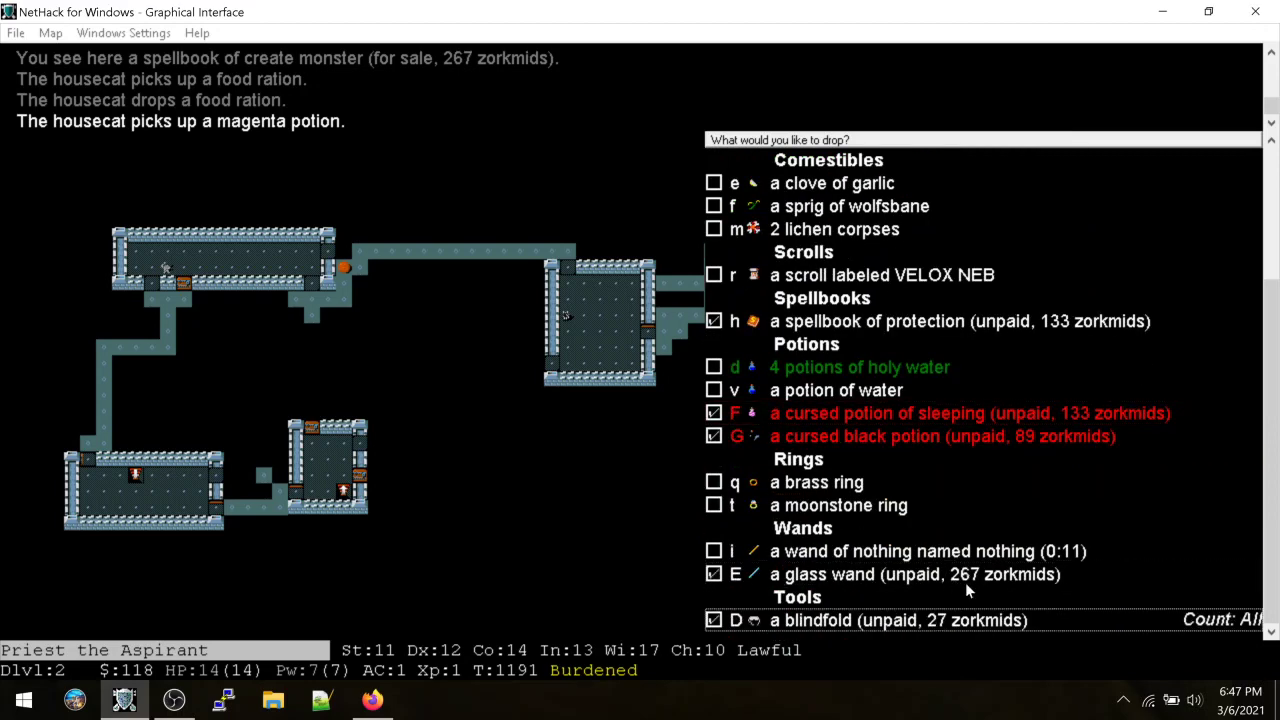
key("Return")
key("colon")
key("l")
Pick up the candy bar, tin and potion of sleeping from the next square
key("l")
key("l")
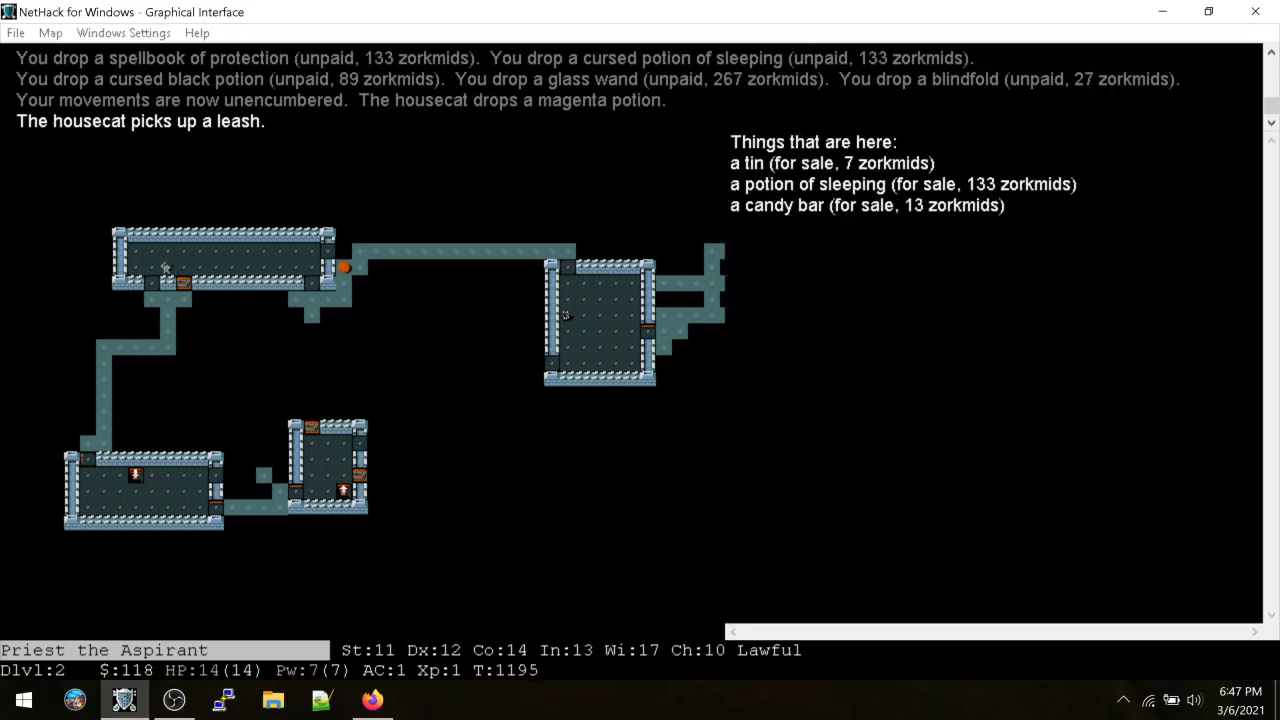
key("l")
key("l")
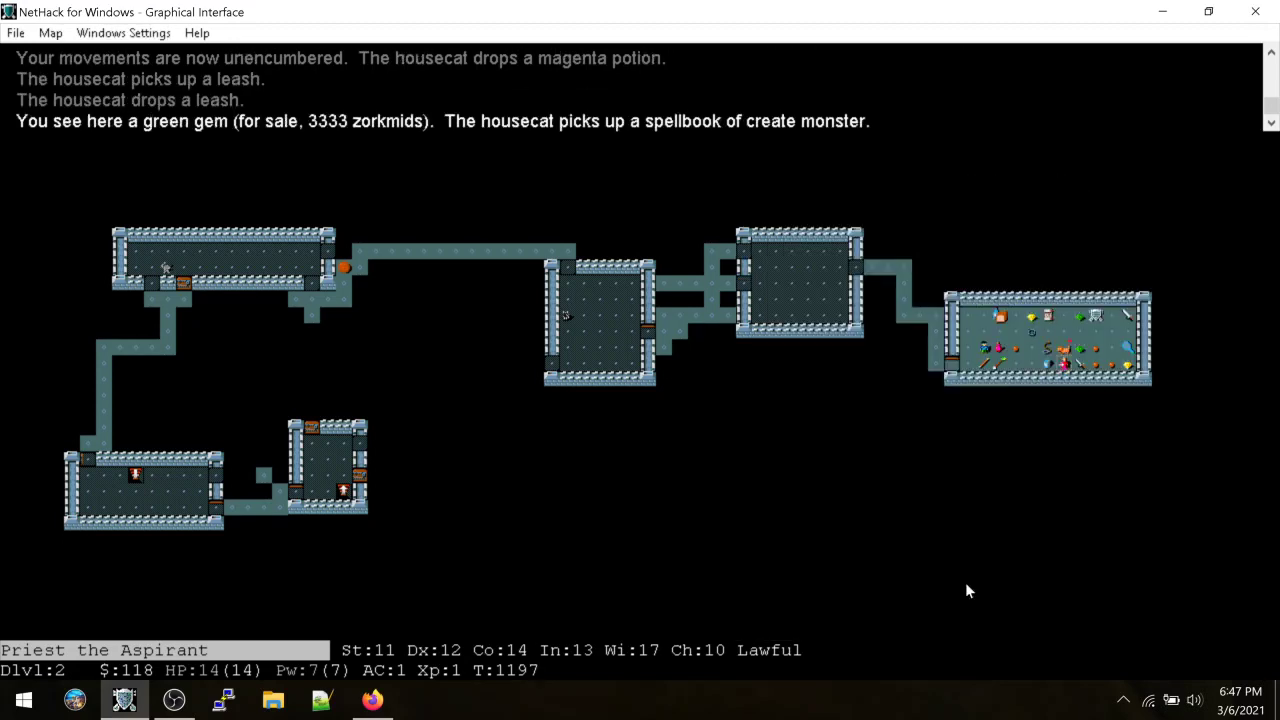
key("colon")
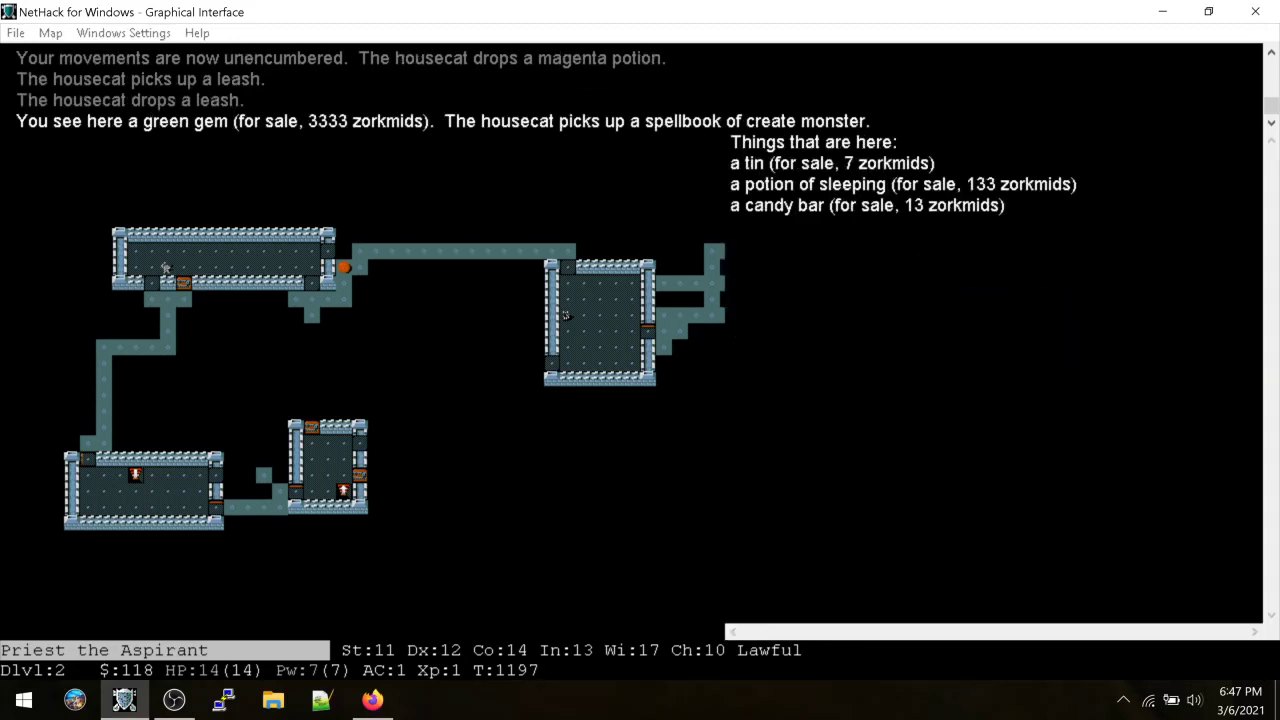
key("l")
key("comma")
key("a")
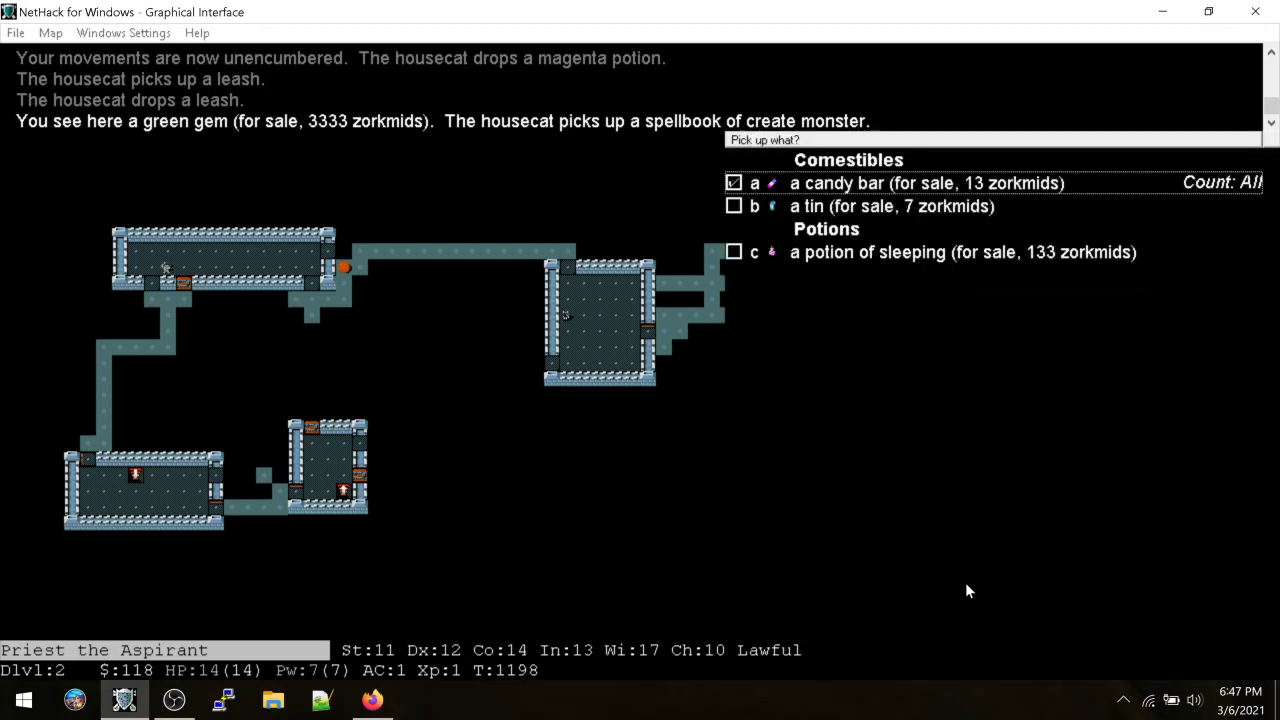
key("b")
key("c")
key("Return")
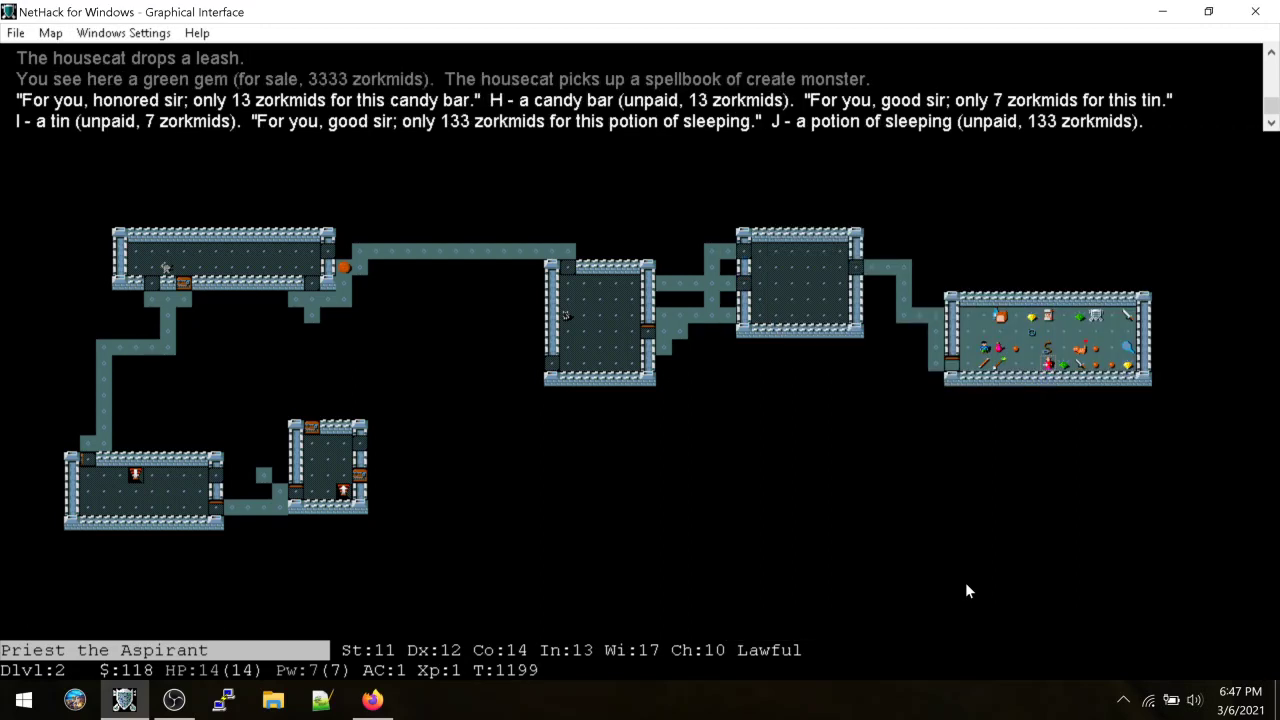
Pick up the food ration, leash and spellbook of create monster
key("colon")
key("Return")
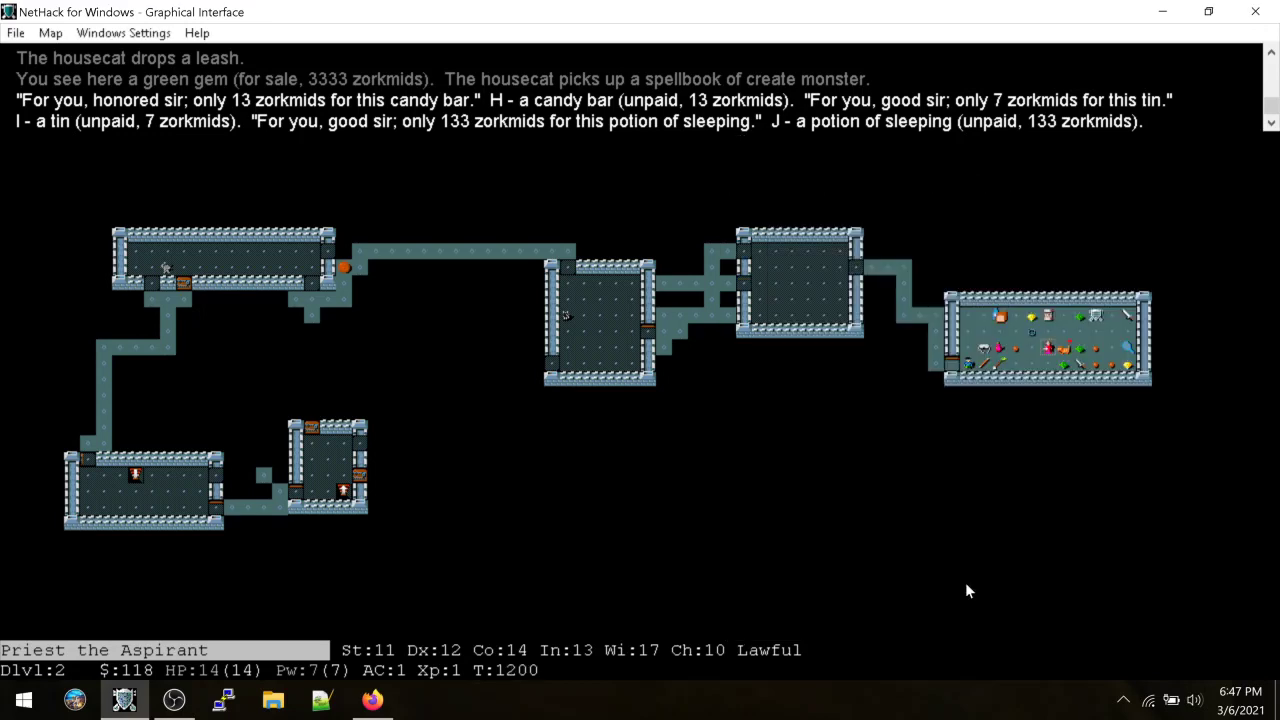
key("comma")
key("a")
key("b")
key("Return")
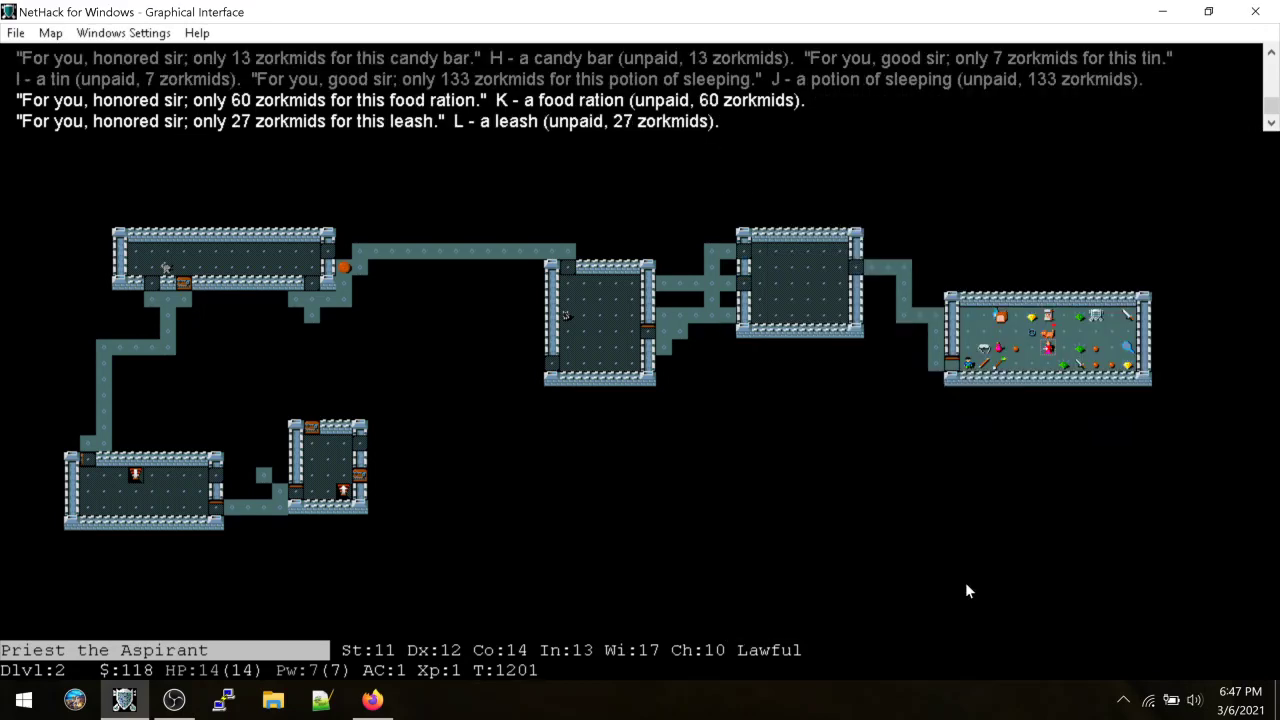
key("l")
key("l")
key("comma")
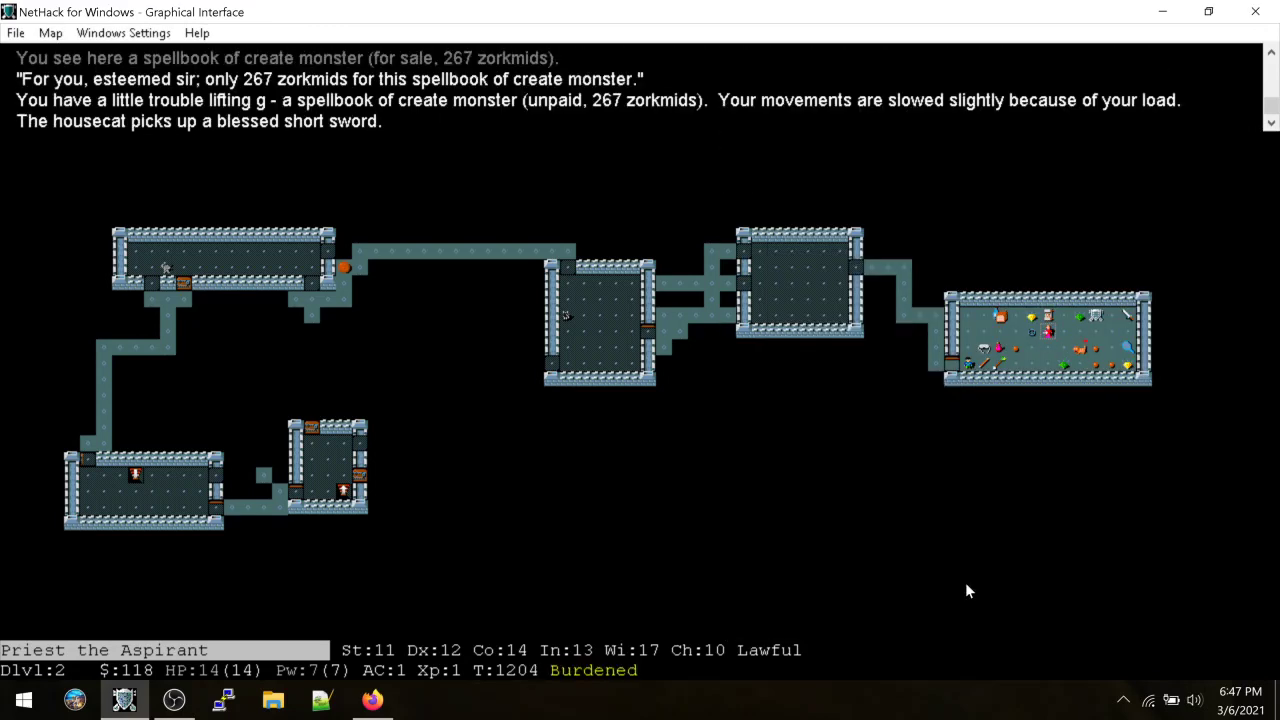
key("h")
key("h")
key("h")
key("h")
key("h")
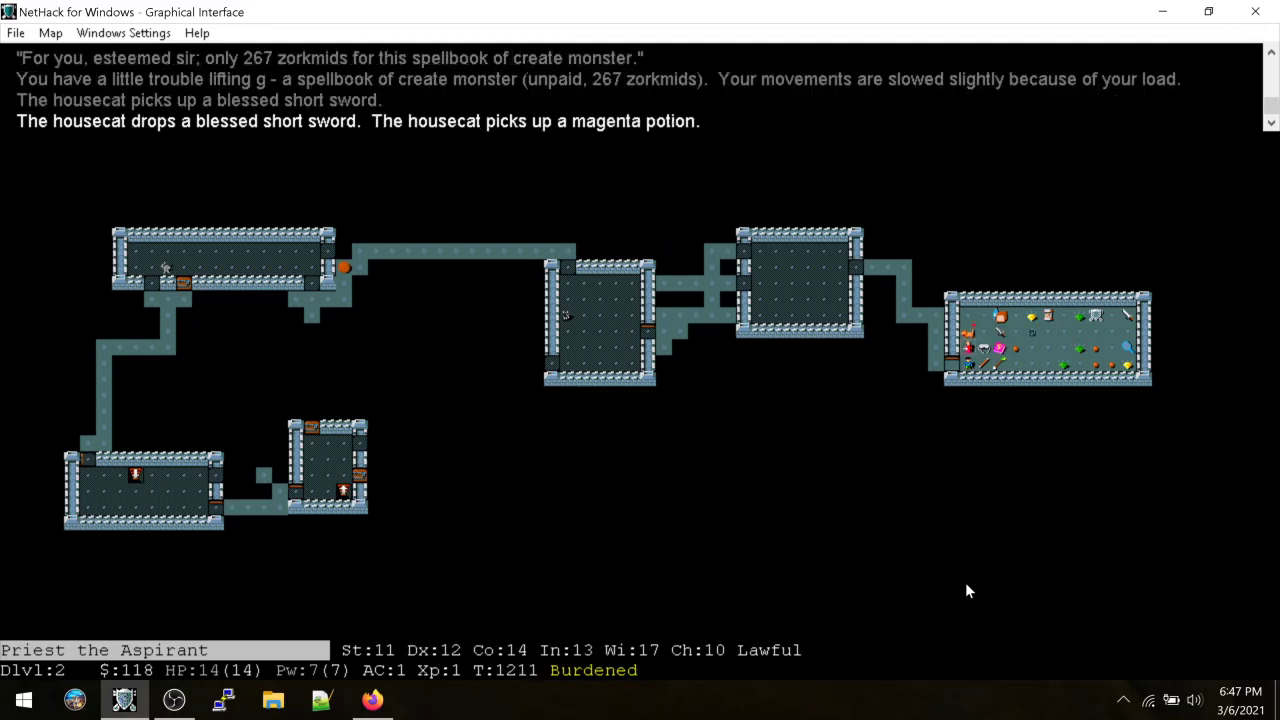
Mark the candy bar, tin, food ration, create monster spellbook, sleeping potion and leash to drop
key("d")
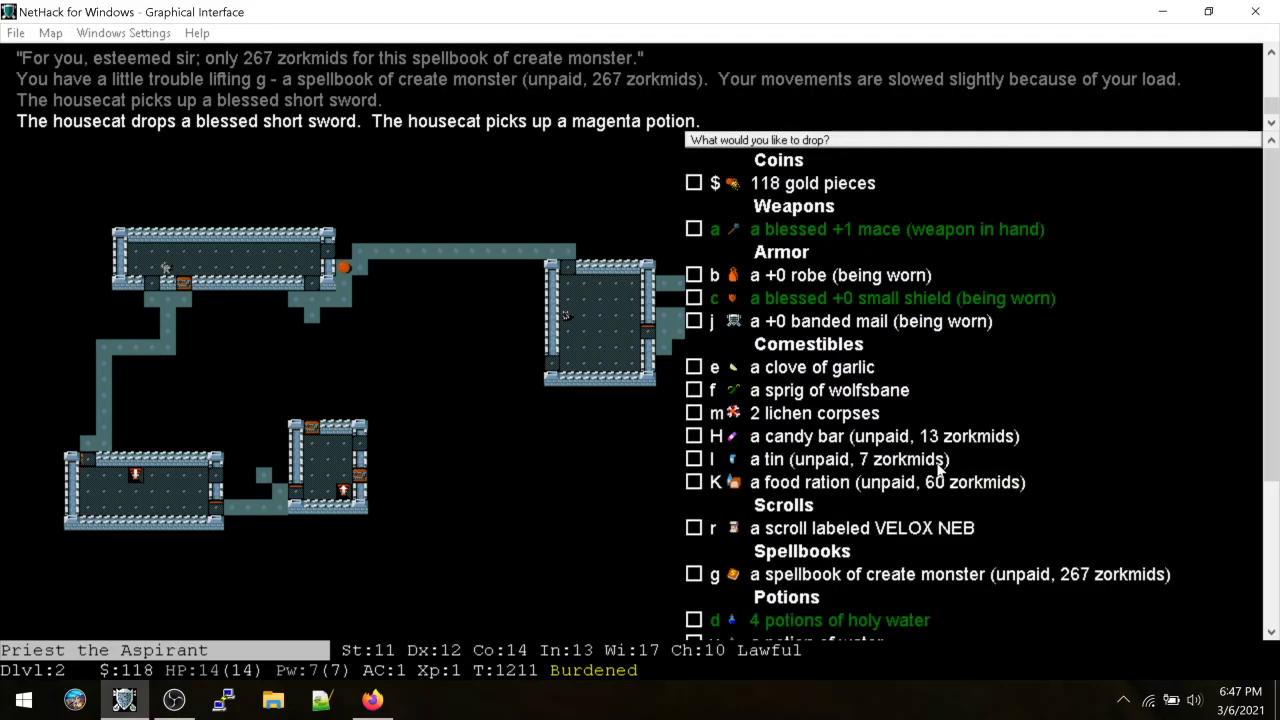
left_click(940, 460)
left_click(926, 438)
left_click(890, 482)
left_click(1000, 574)
scroll(1000, 574, "down", 2)
left_click(993, 530)
scroll(995, 575, "down", 2)
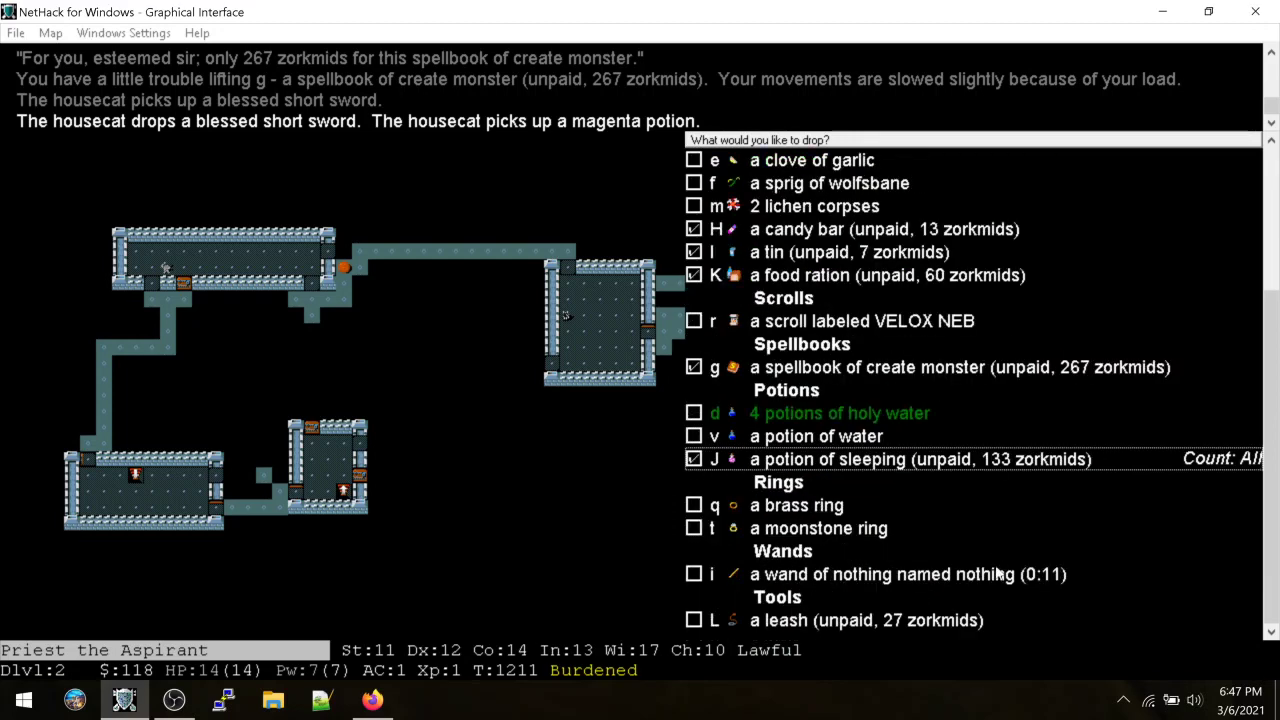
left_click(978, 620)
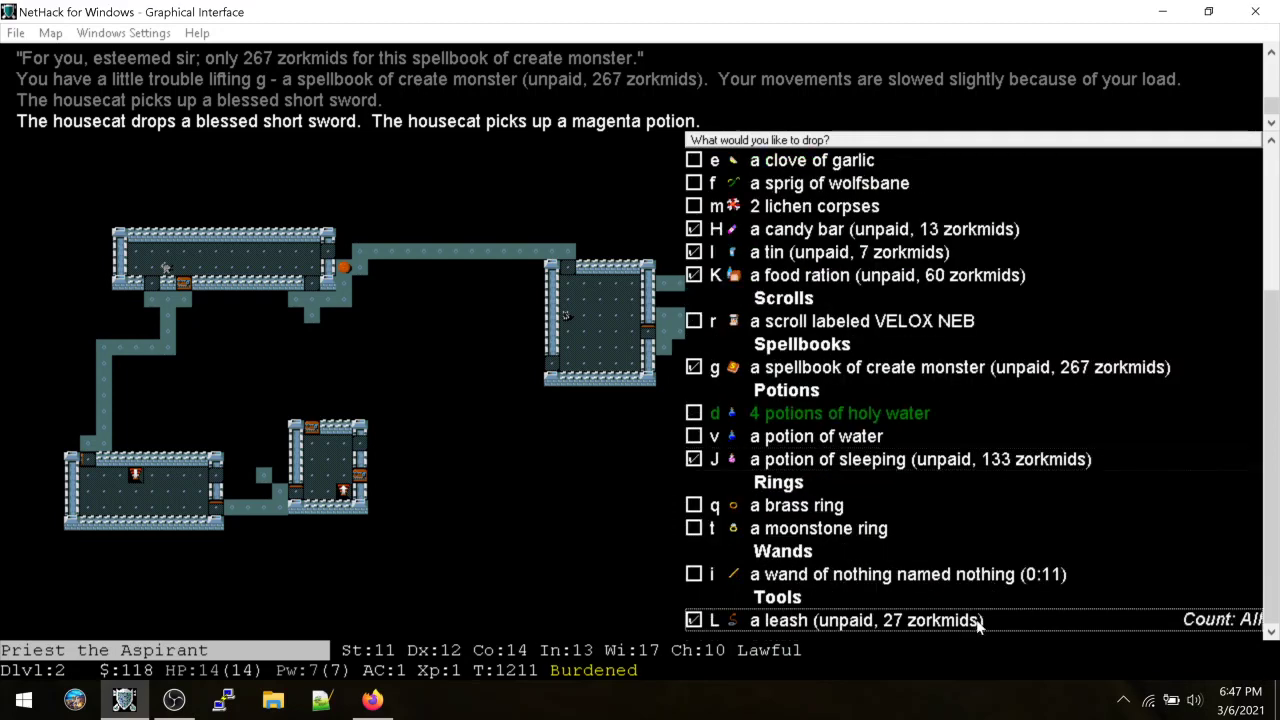
Drop the marked goods, agreeing to pay for the leash
key("Return")
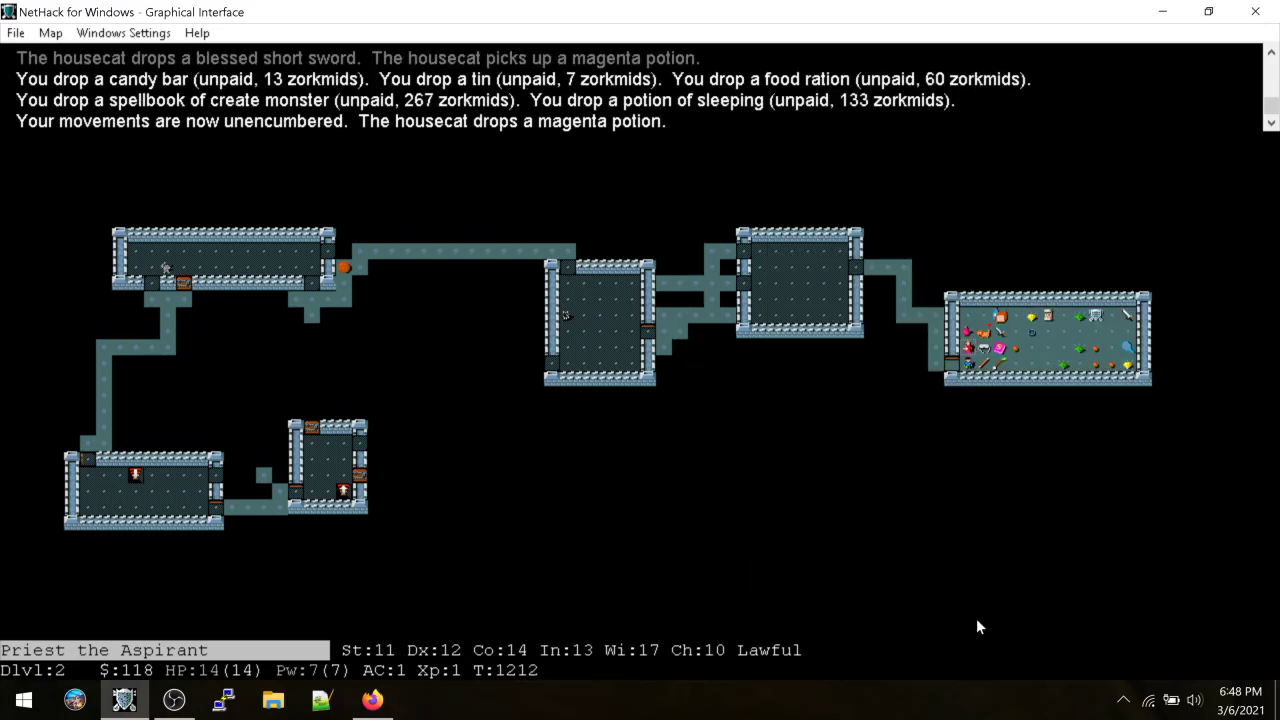
key("y")
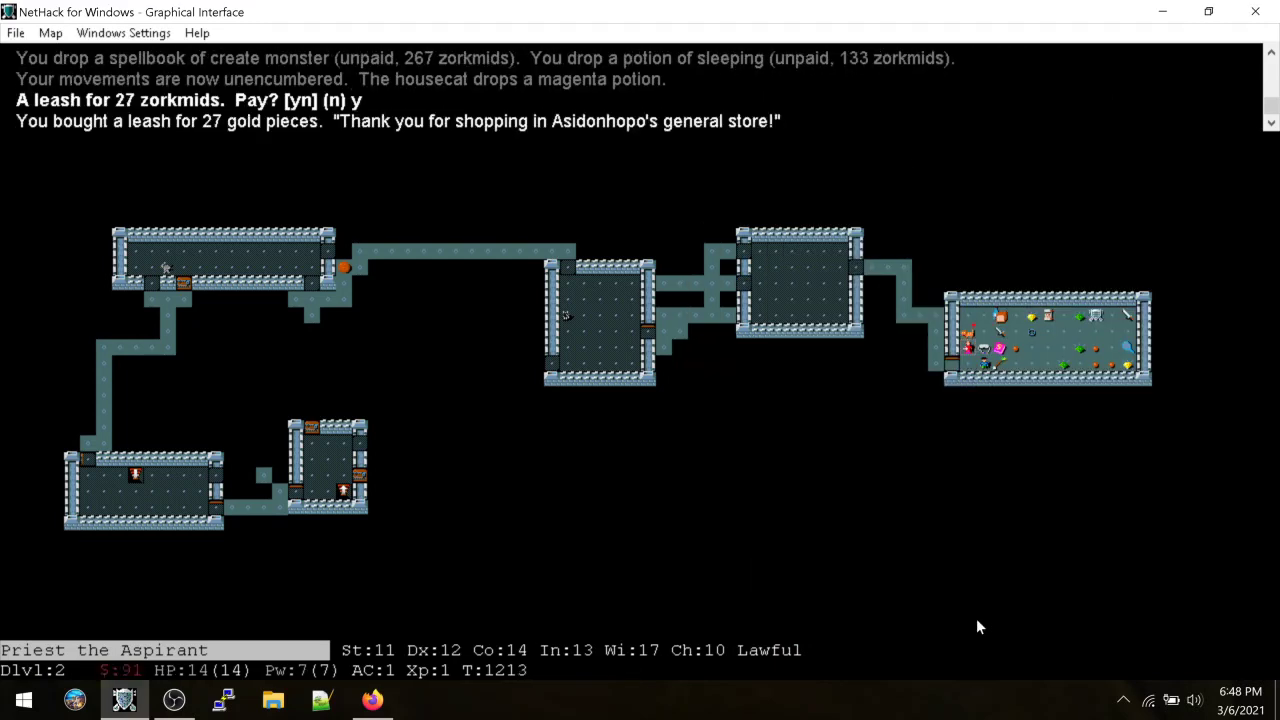
key("k")
Pick up the twisted ring, blessed scroll and food ration from the shop floor
key("u")
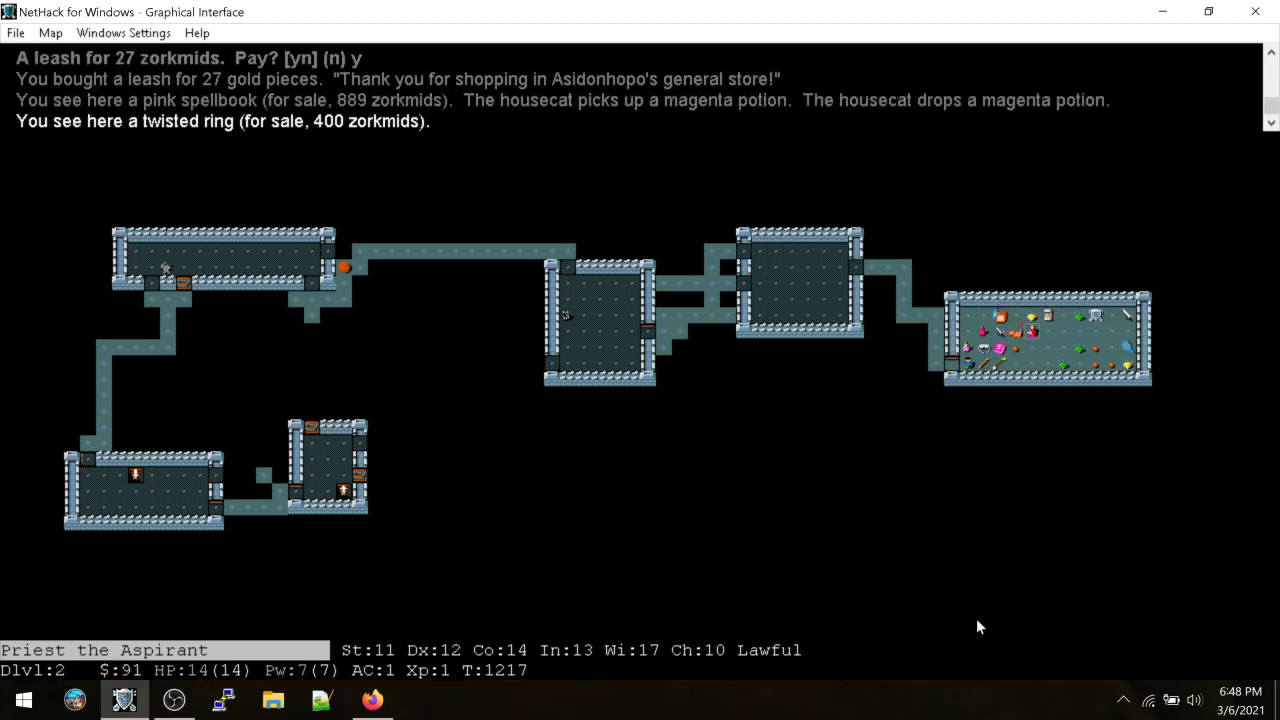
key("comma")
key("l")
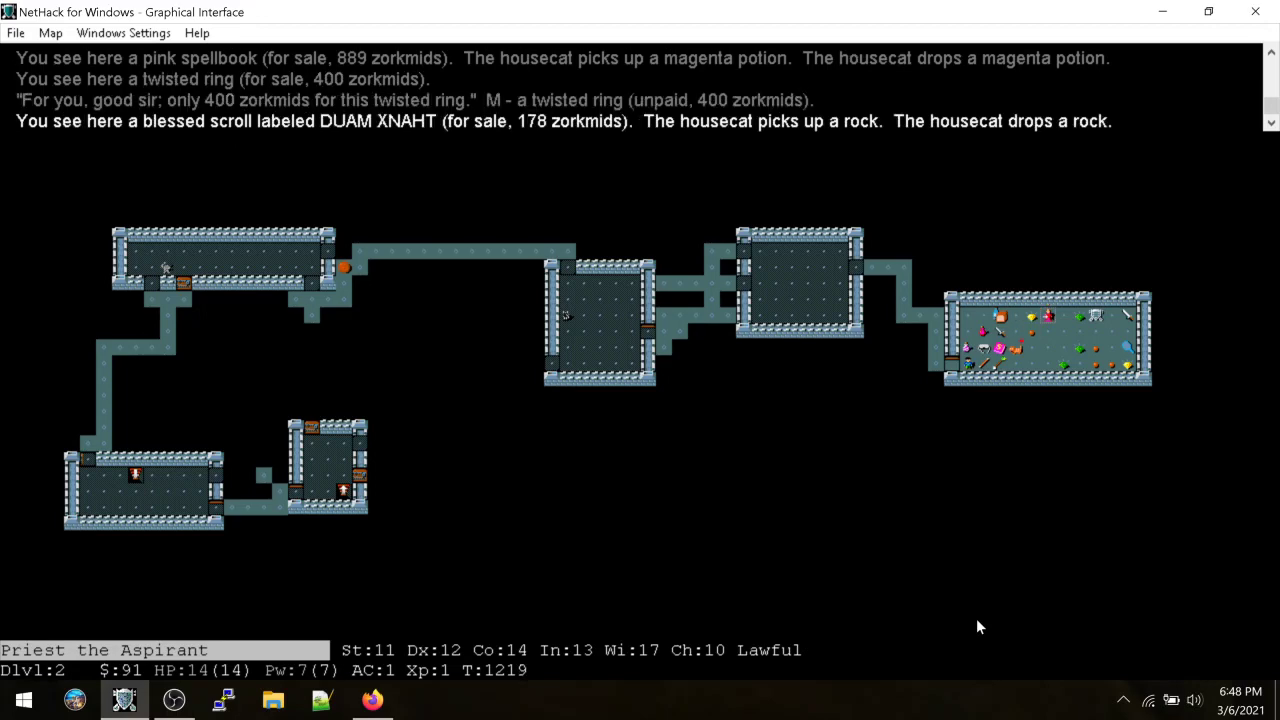
key("comma")
key("l")
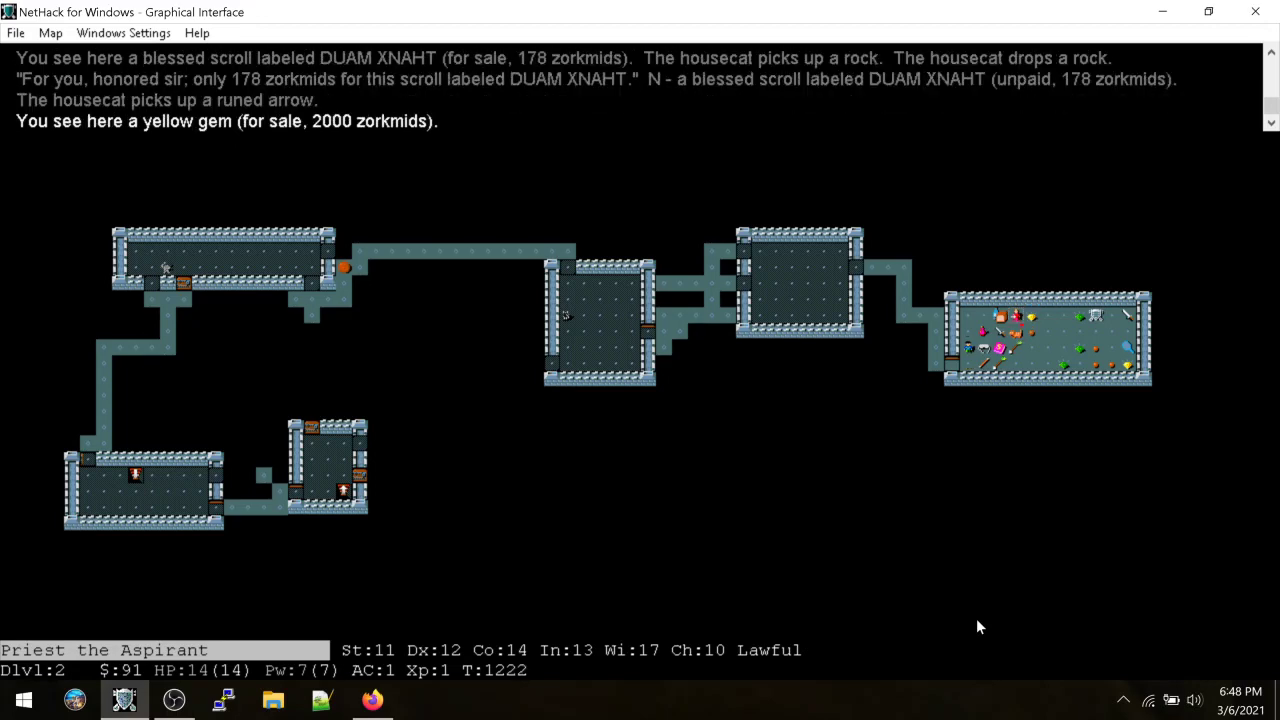
key("l")
key("comma")
Pick up the magenta potion and pink spellbook
key("l")
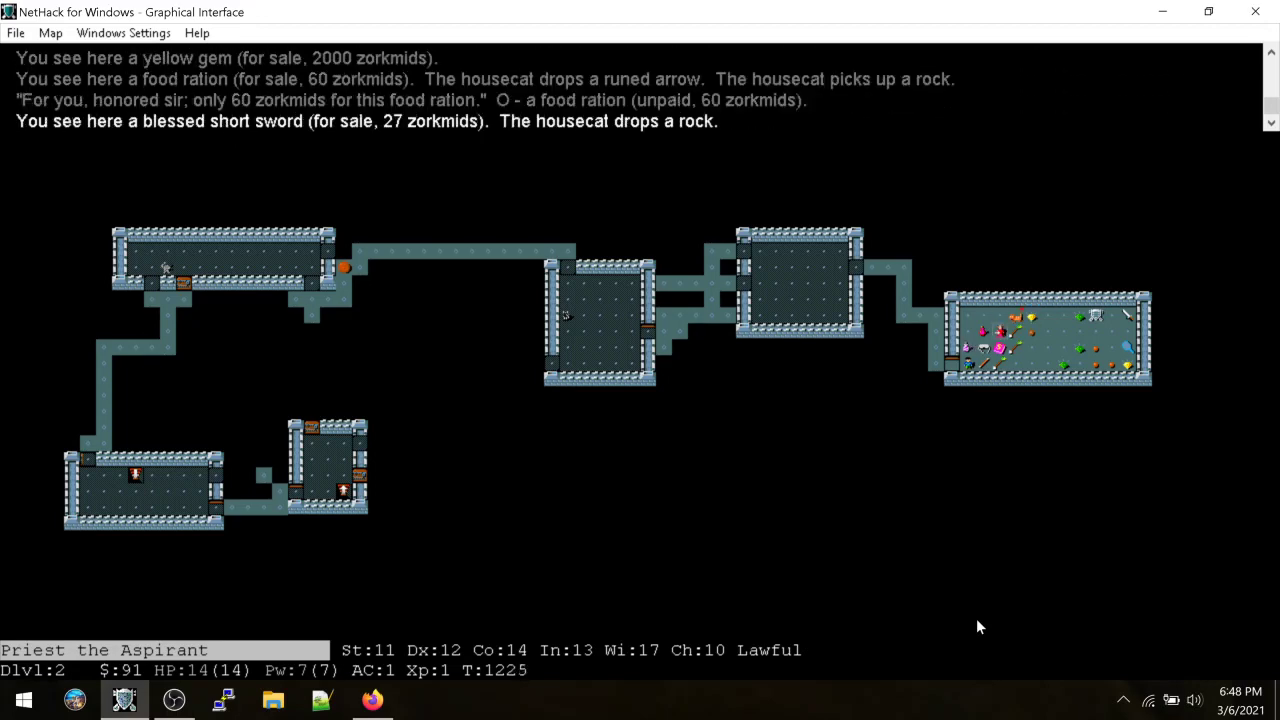
key("k")
key("comma")
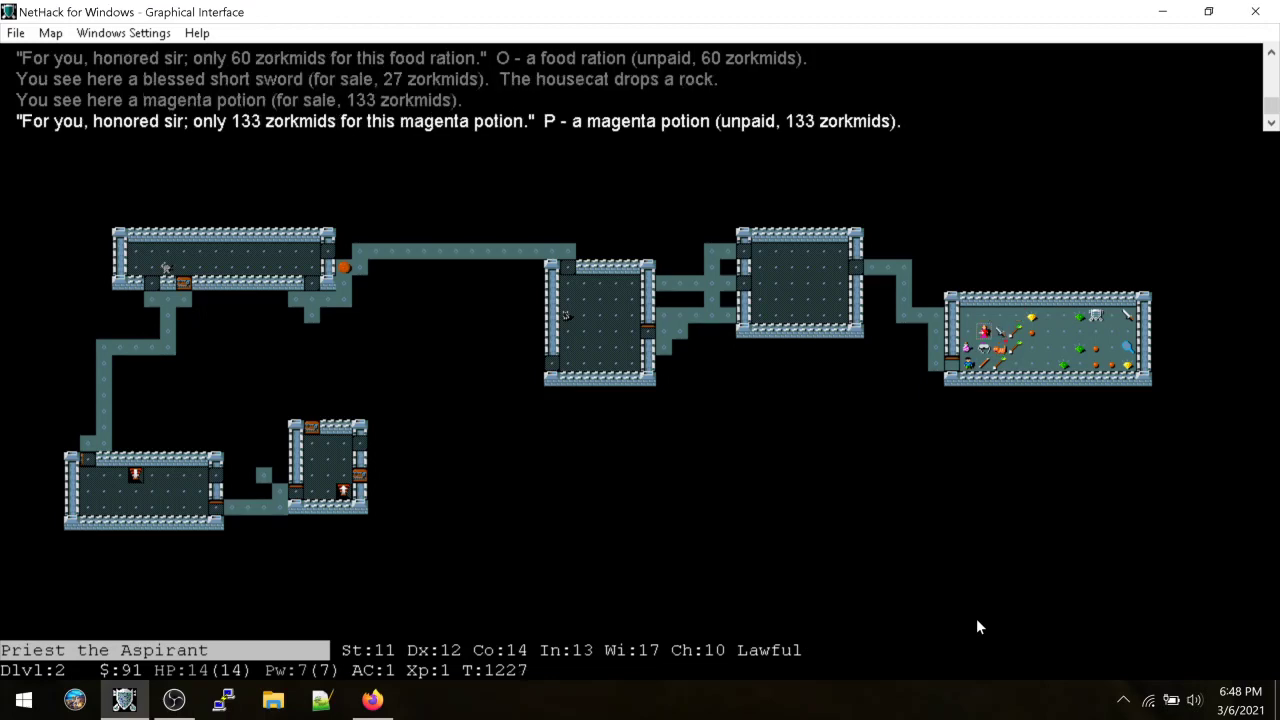
key("l")
key("comma")
key("l")
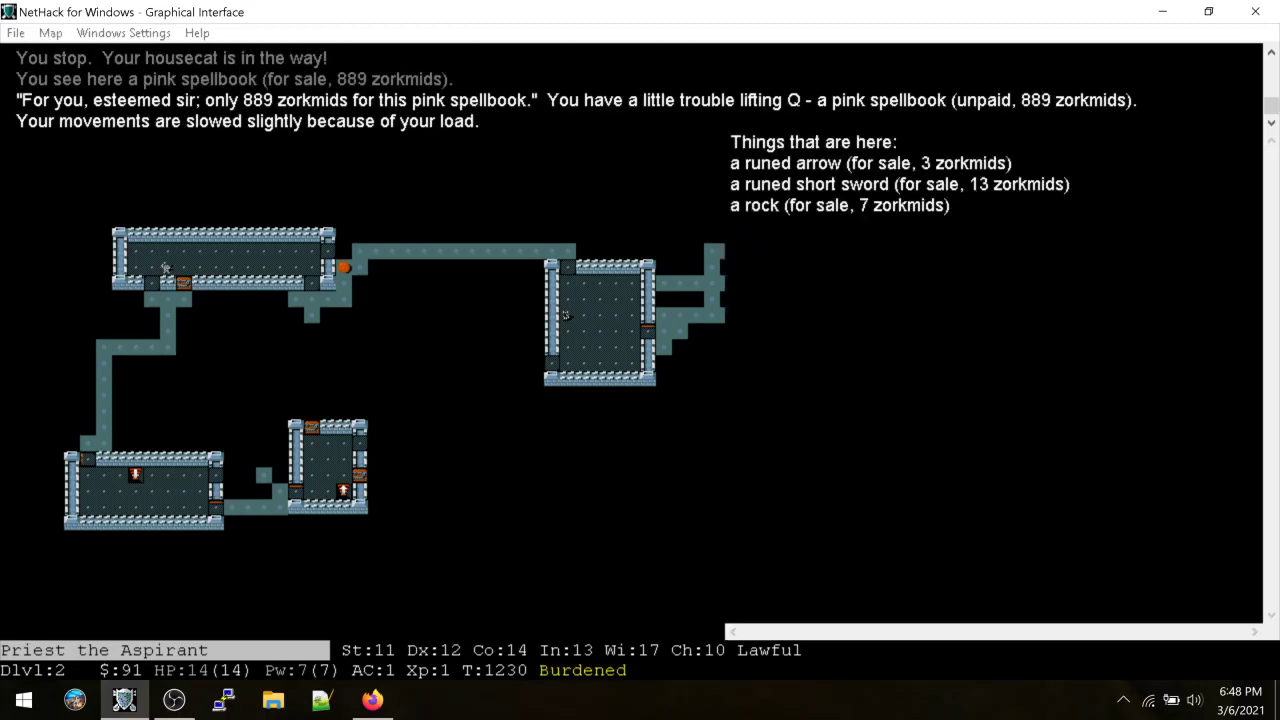
key("Return")
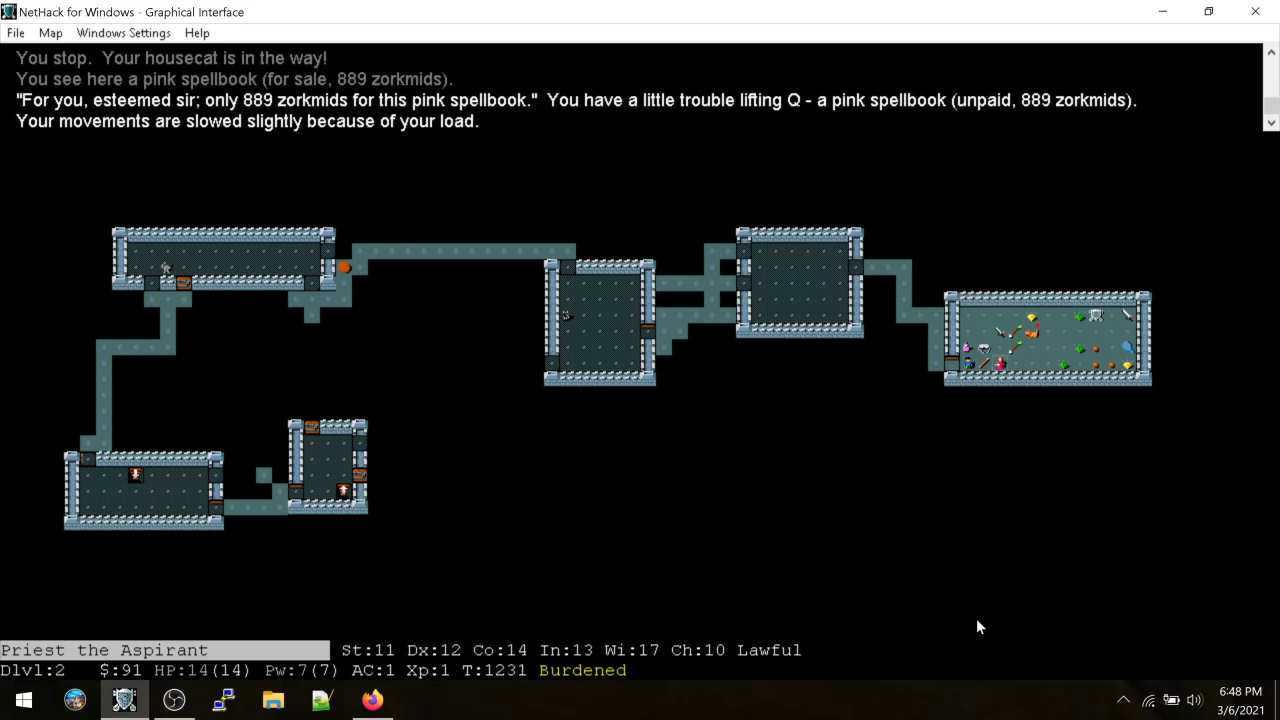
Drop the food ration, blessed scroll, pink spellbook, magenta potion and twisted ring
key("h")
key("D")
key("A")
key("Return")
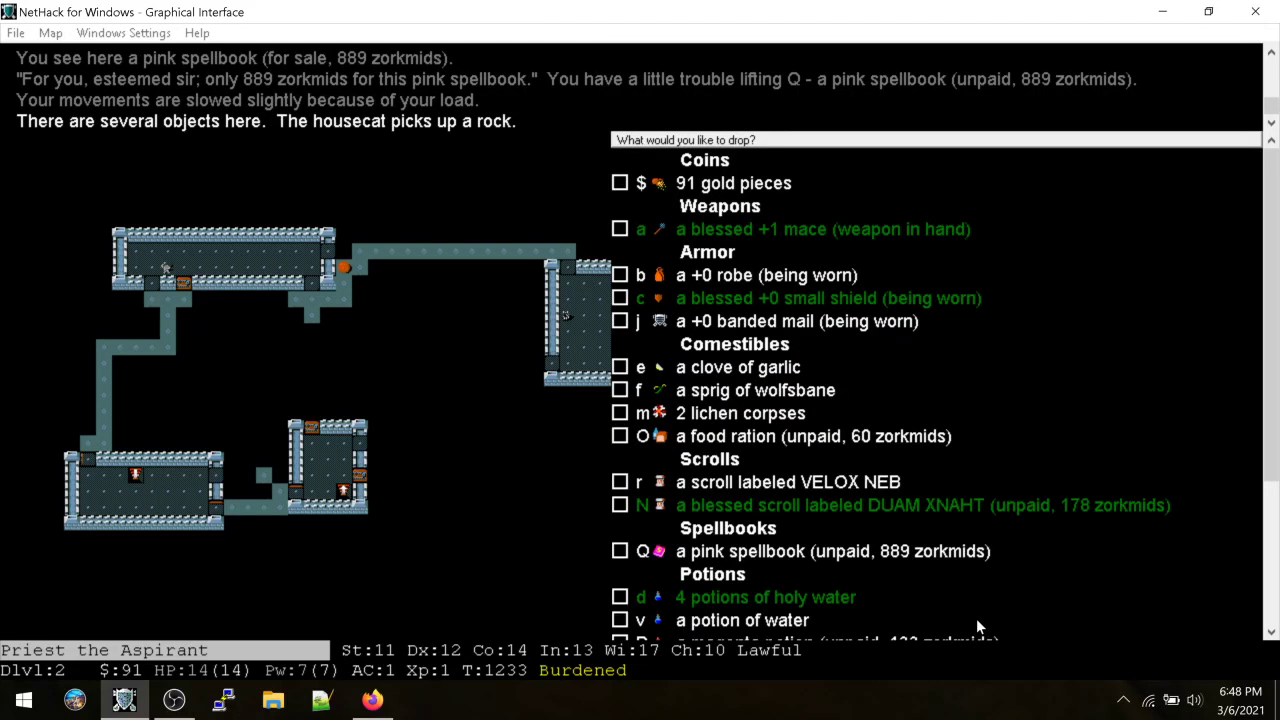
left_click(842, 443)
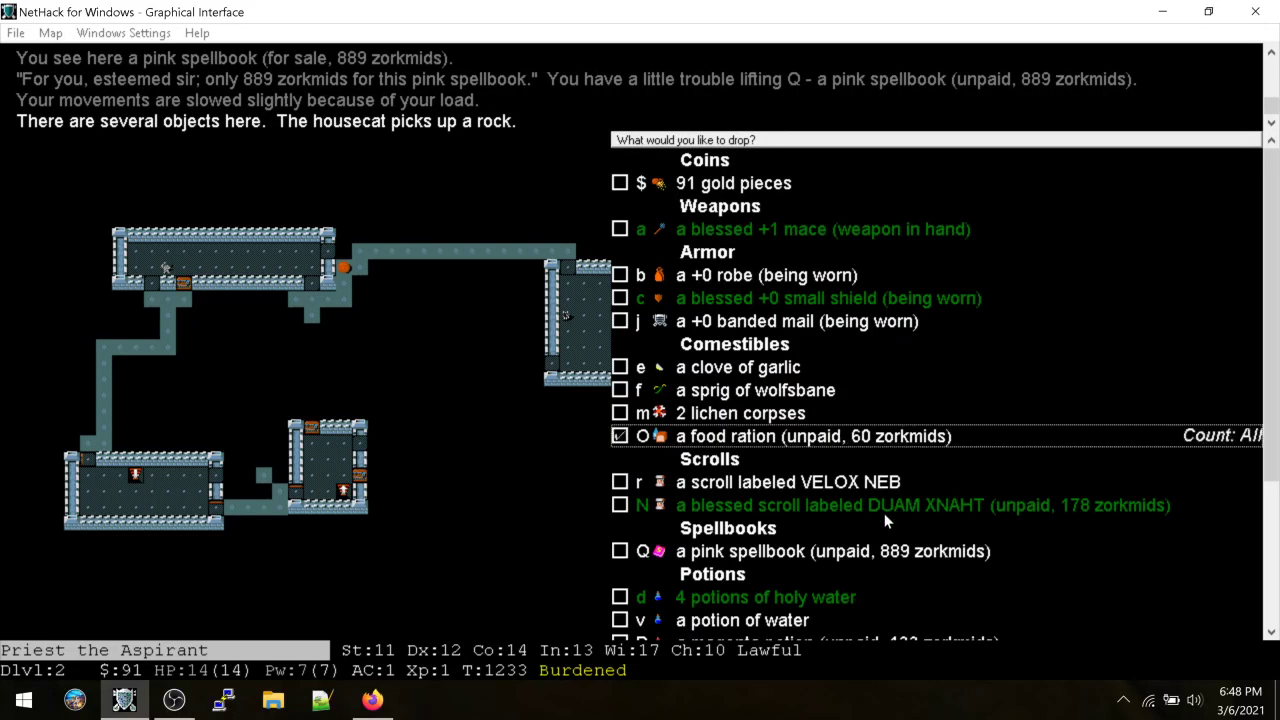
left_click(884, 508)
left_click(900, 551)
scroll(900, 551, "down", 3)
left_click(920, 505)
left_click(903, 598)
scroll(903, 598, "down", 3)
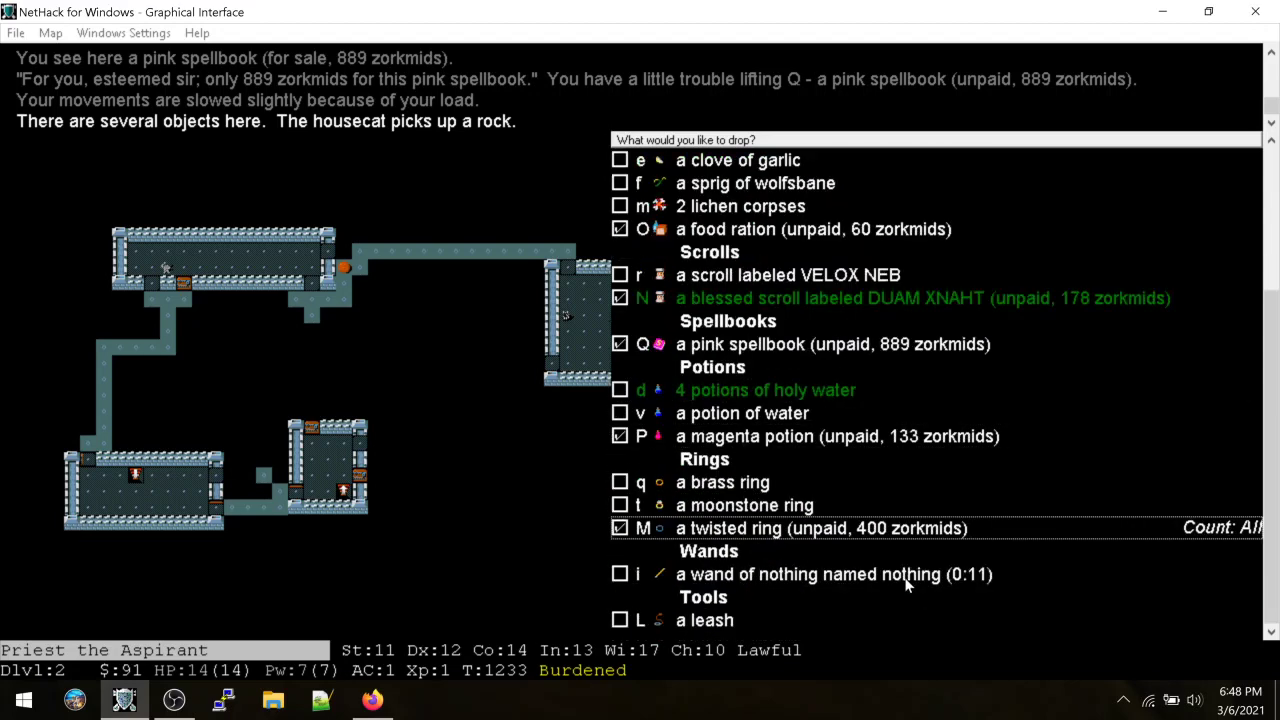
key("Return")
key("h")
key("b")
key("h")
type("h")
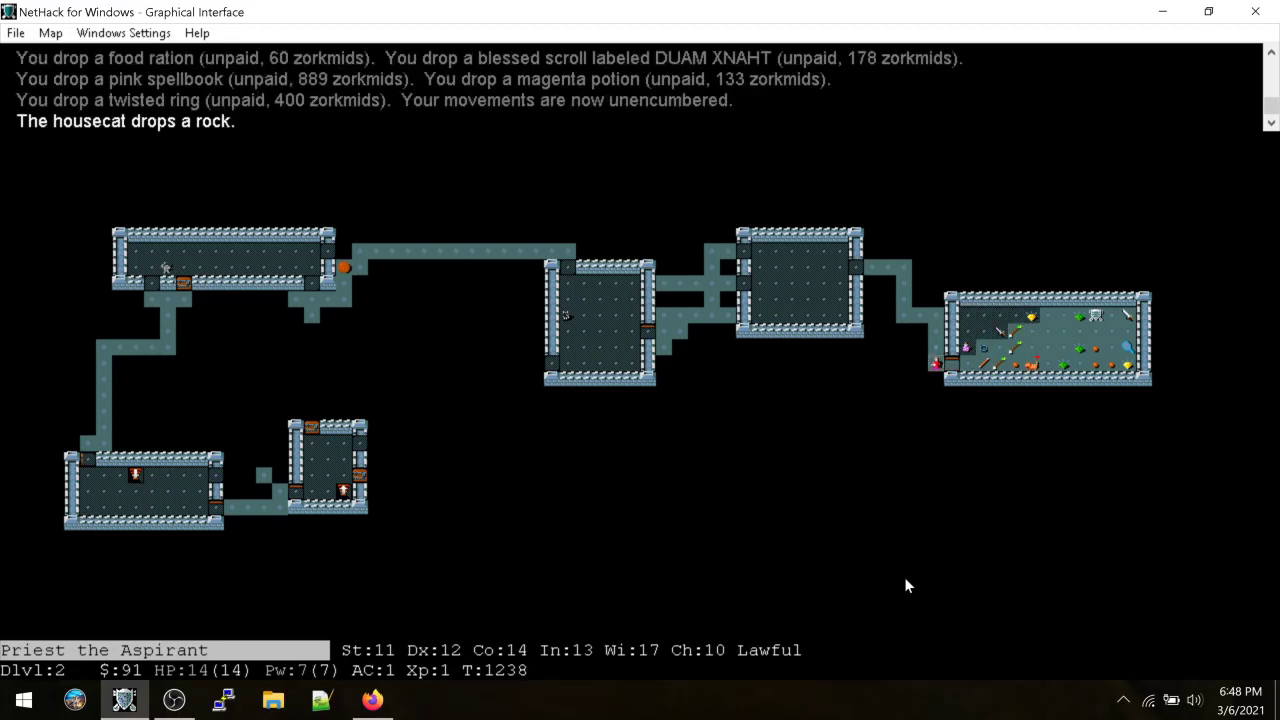
type("50")
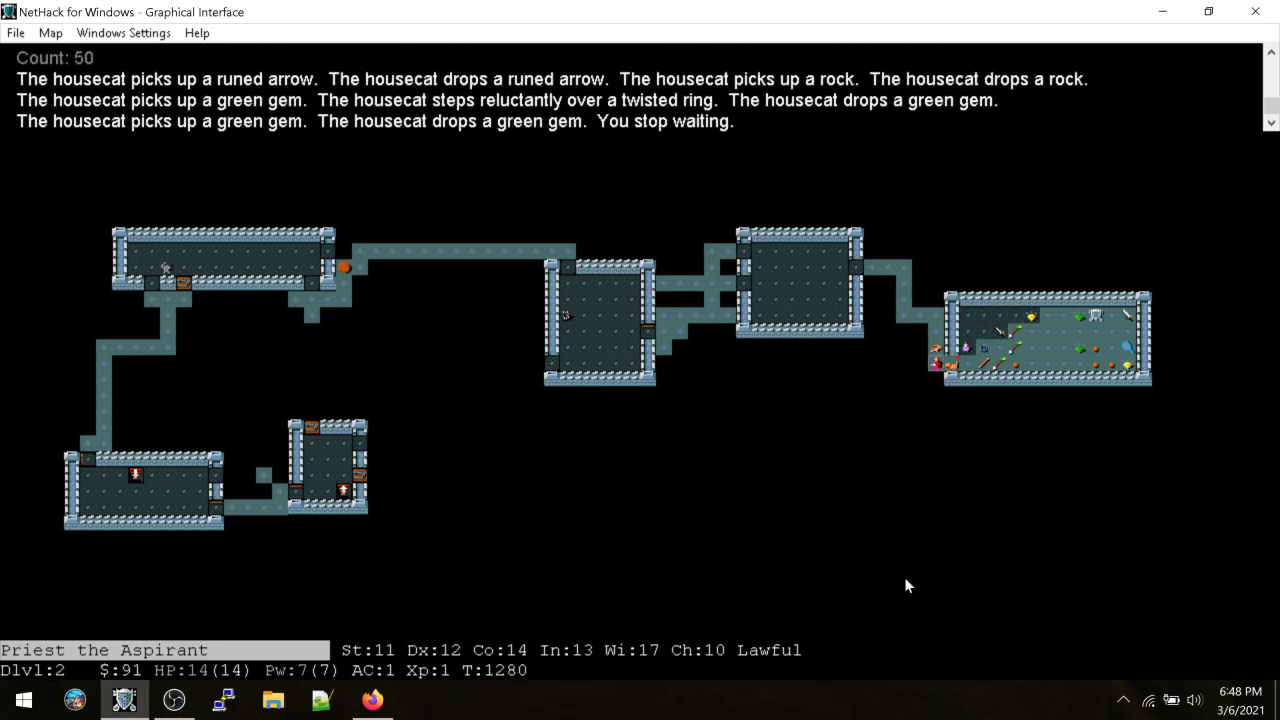
type("sFh")
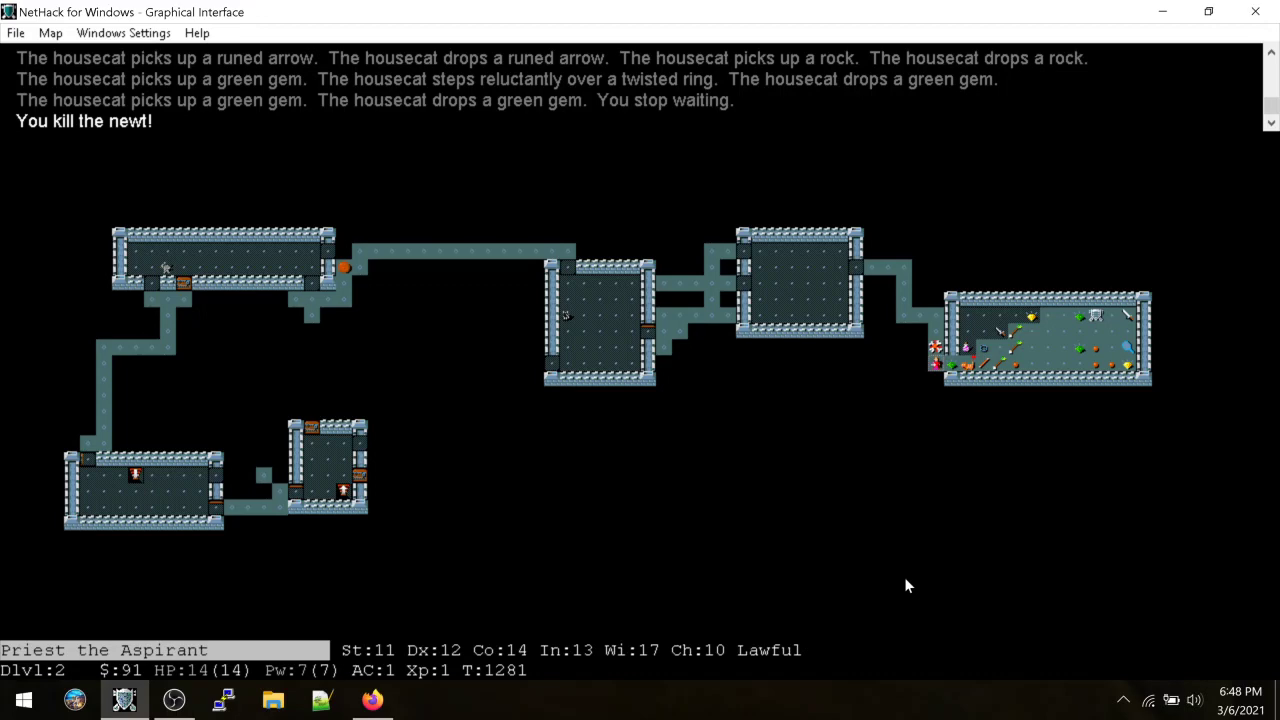
type("hey")
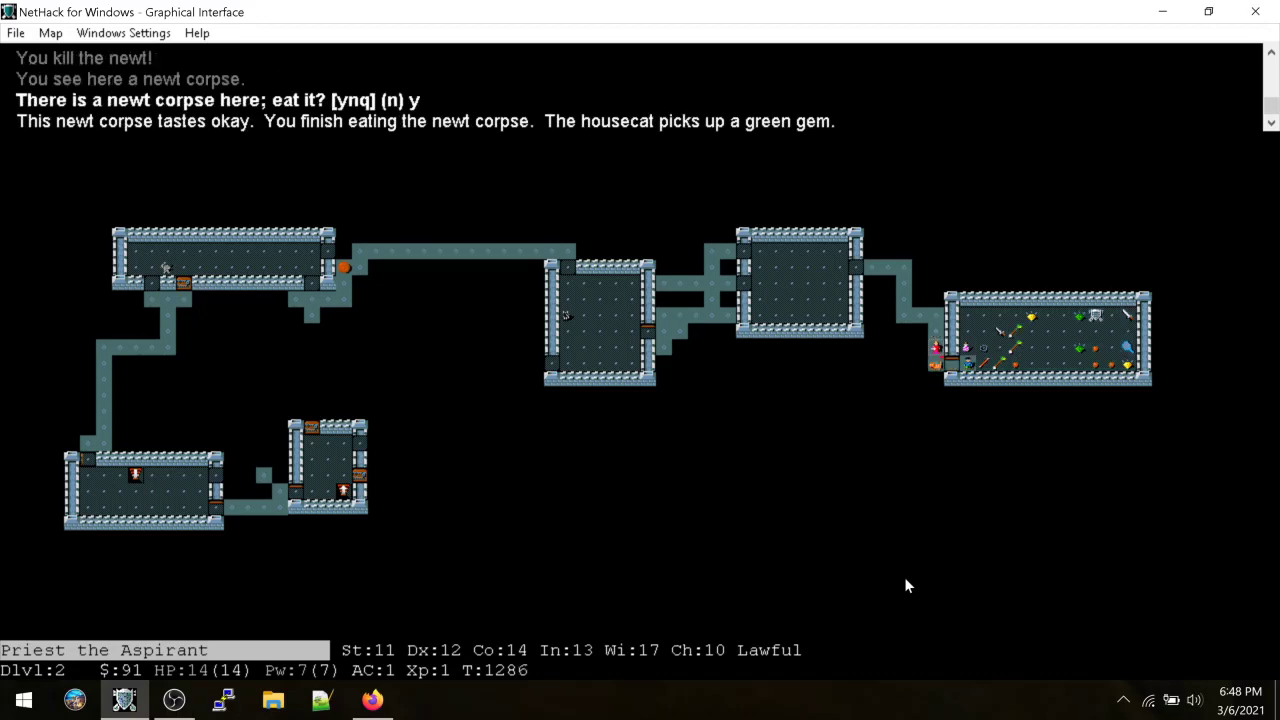
type("llll")
Pick up the green gem and wait near the shop doorway
key("comma")
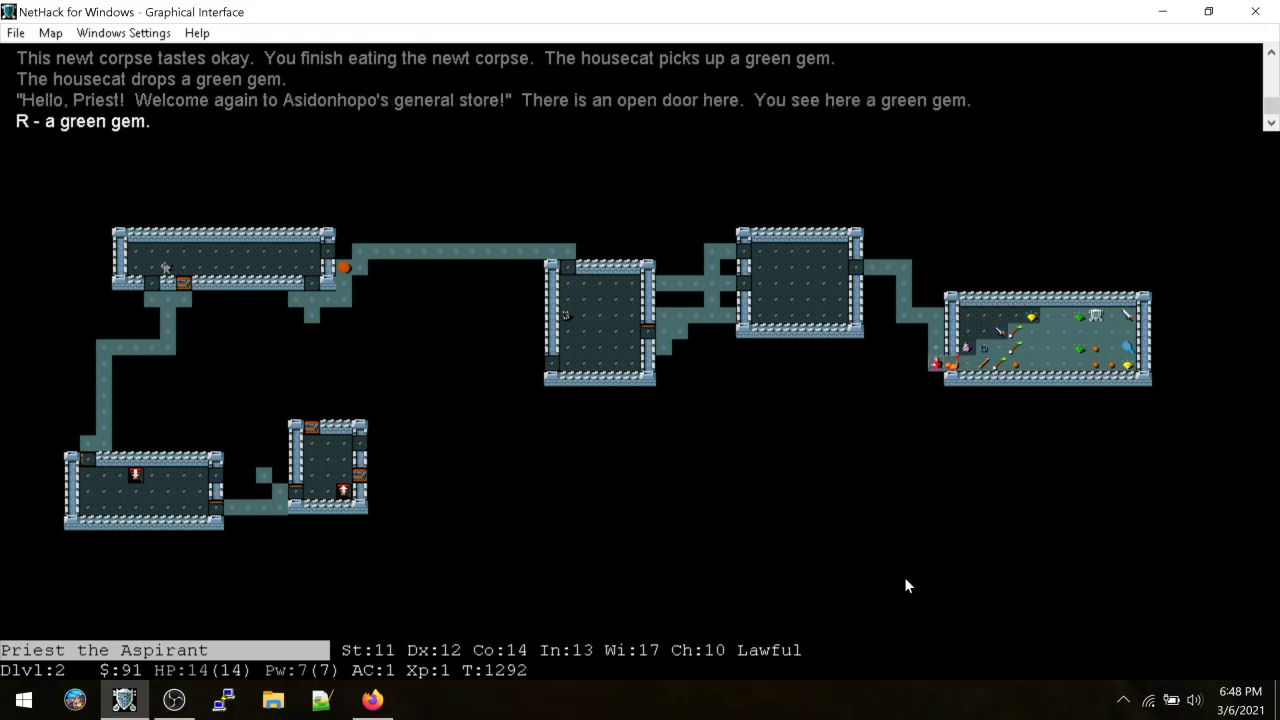
type("50")
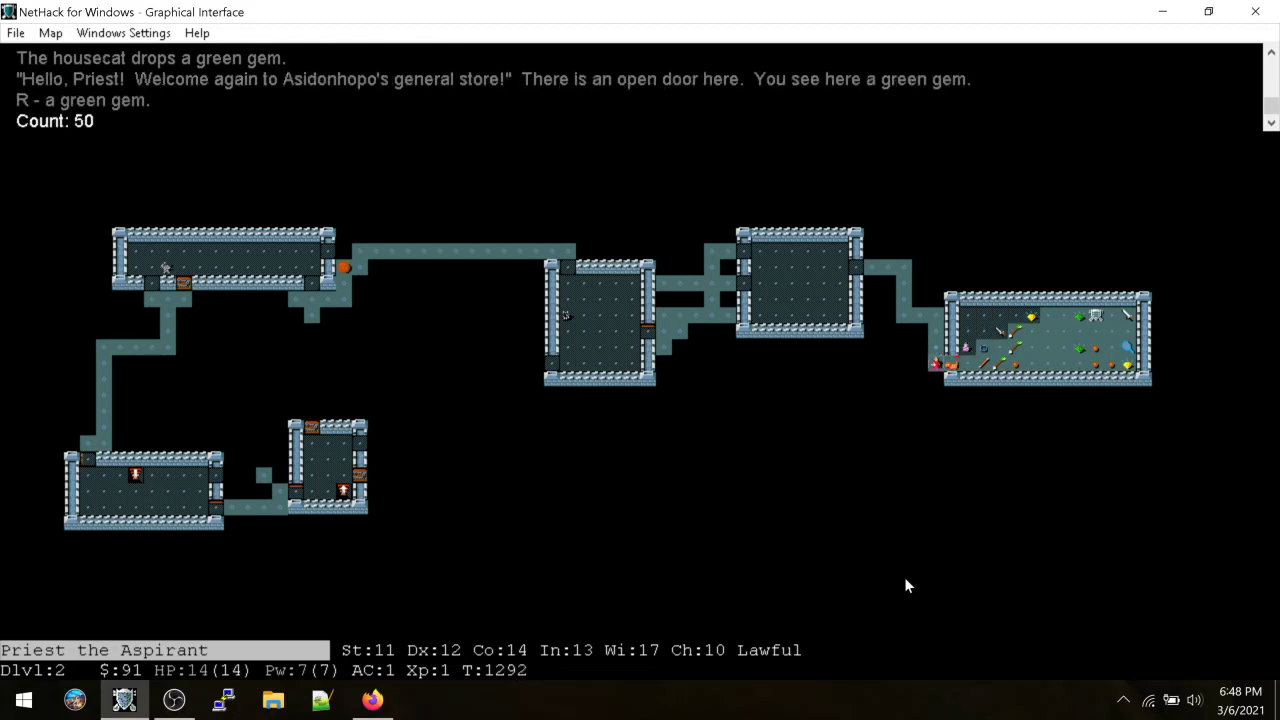
type("s")
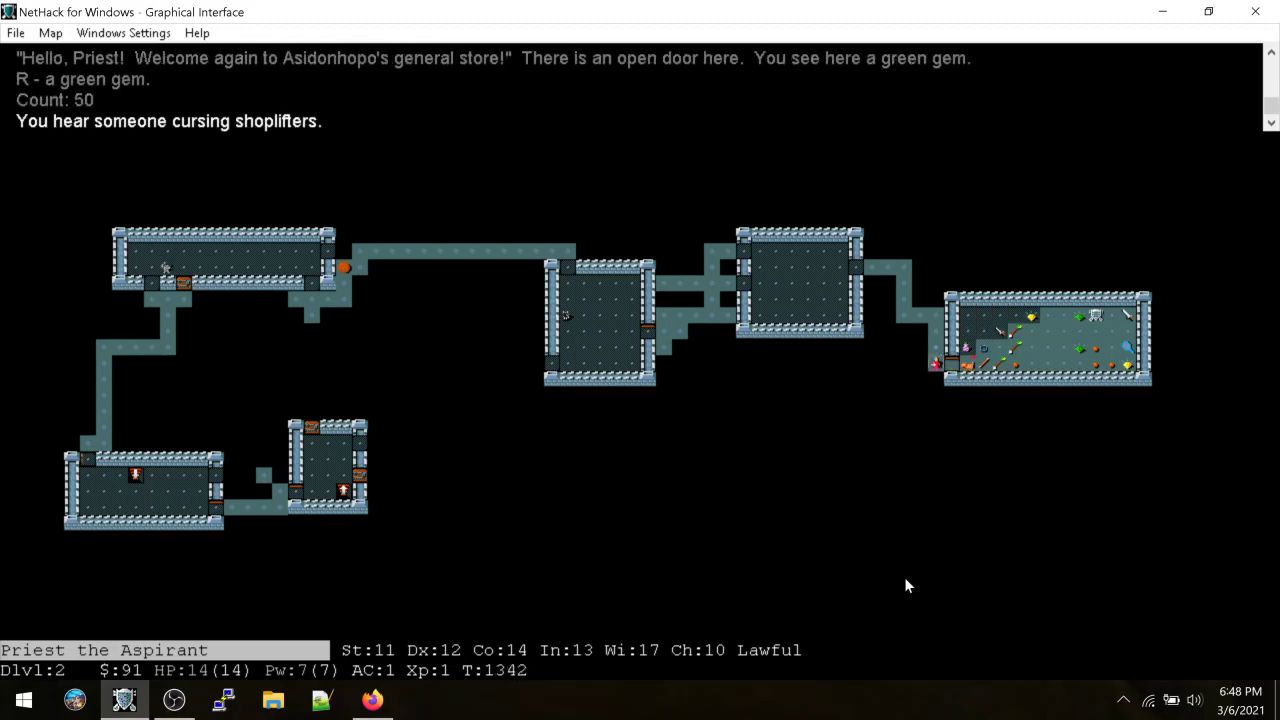
key("s")
key("s")
key("s")
key("s")
key("s")
key("l")
key("h")
key("s")
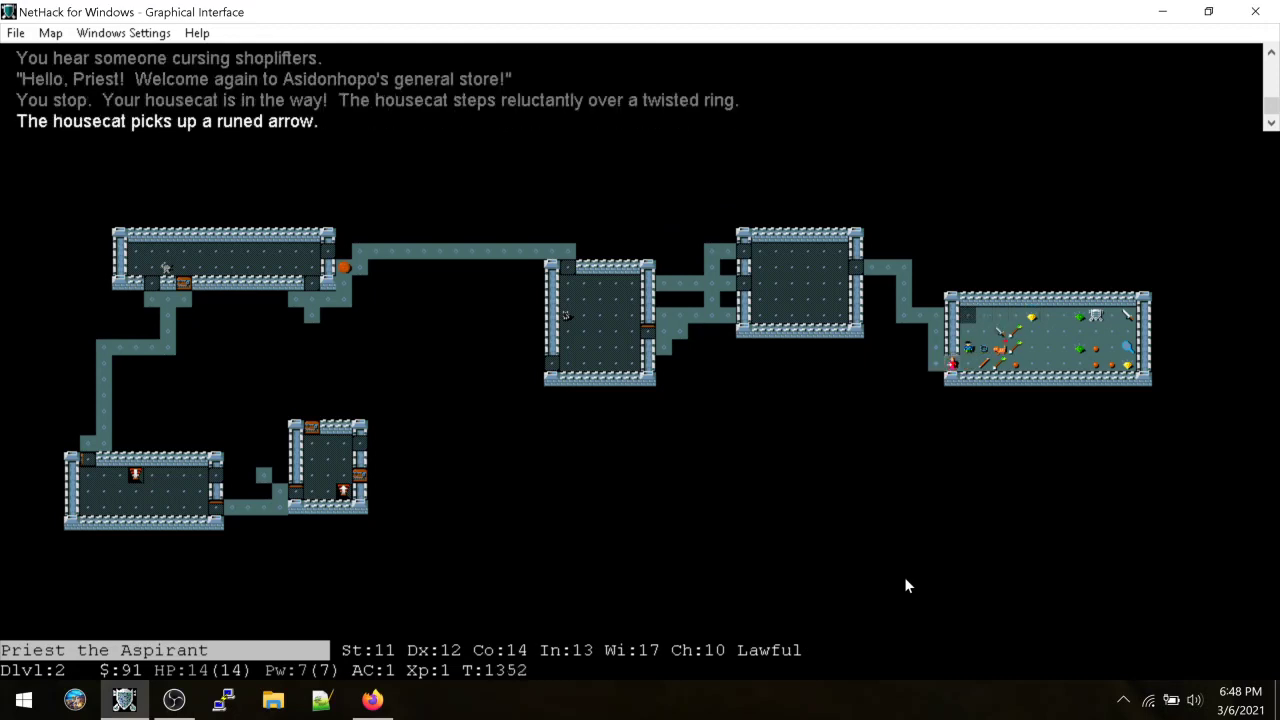
key("s")
key("s")
type("50sl")
Kill the goblin and take its crude dagger, opera cloak and the twisted ring
key("colon")
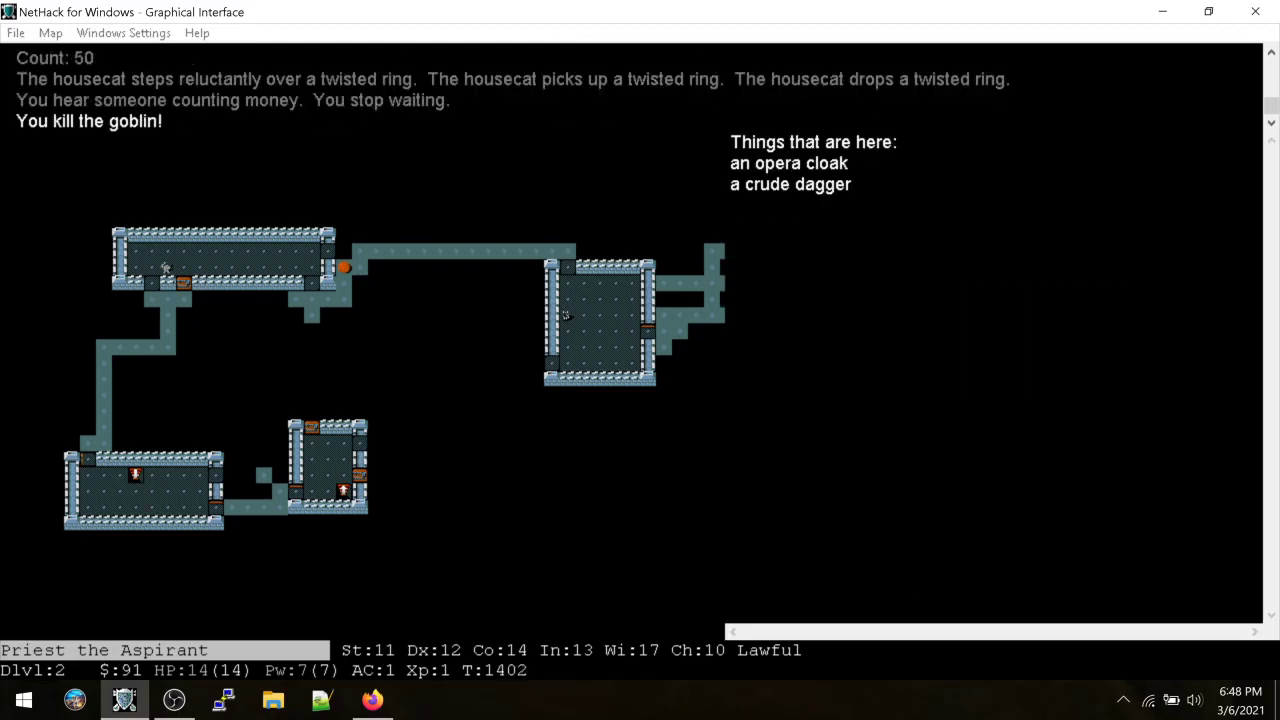
key("Return")
key("s")
key("s")
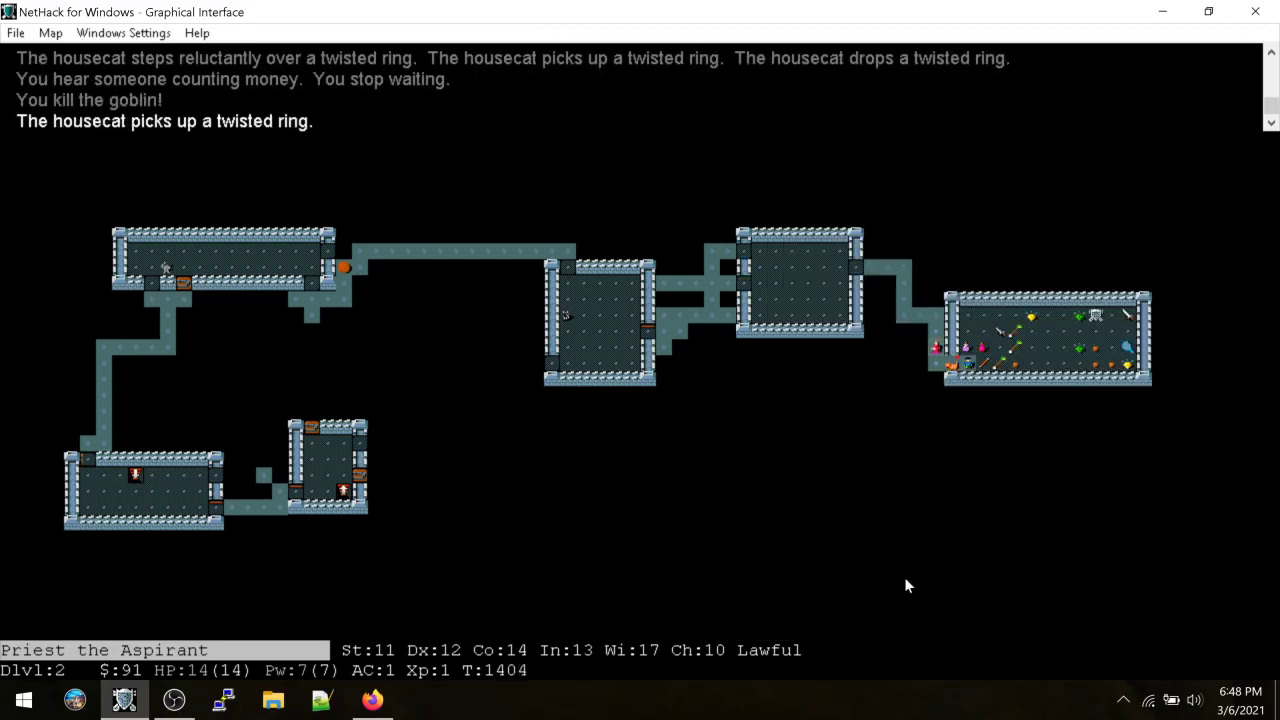
key("comma")
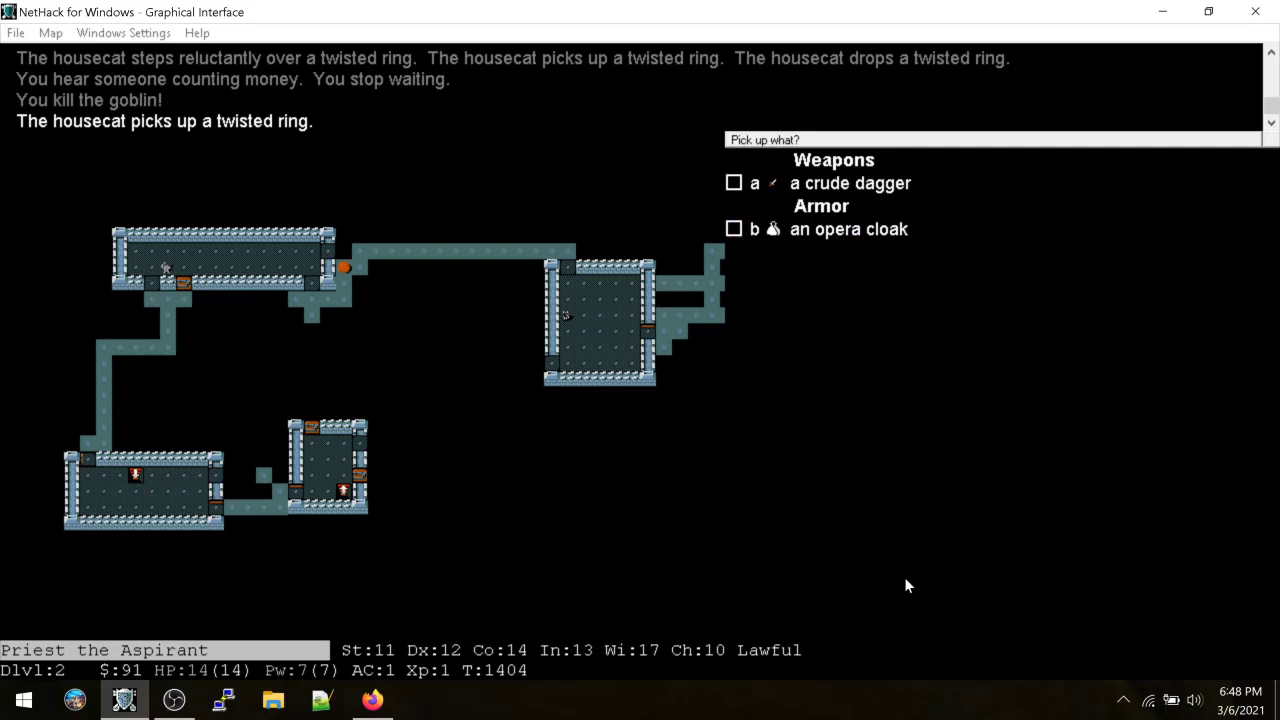
key("b")
key("a")
key("Return")
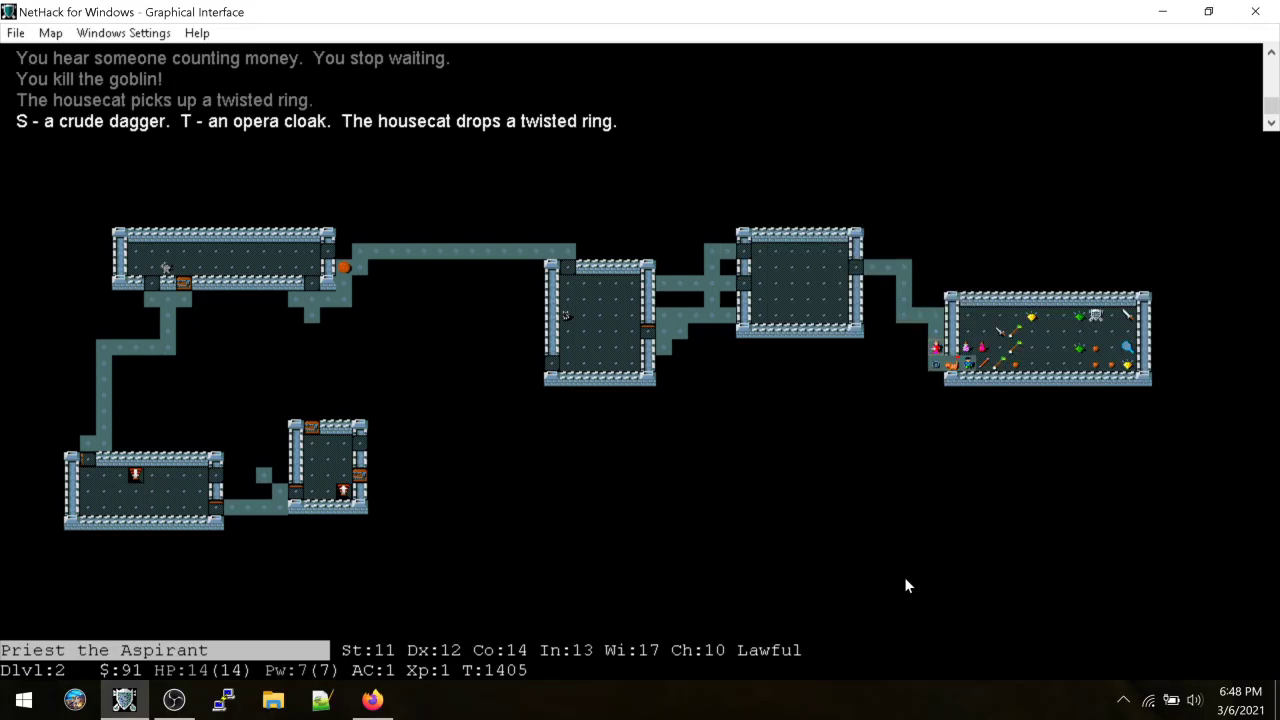
key("u")
key("comma")
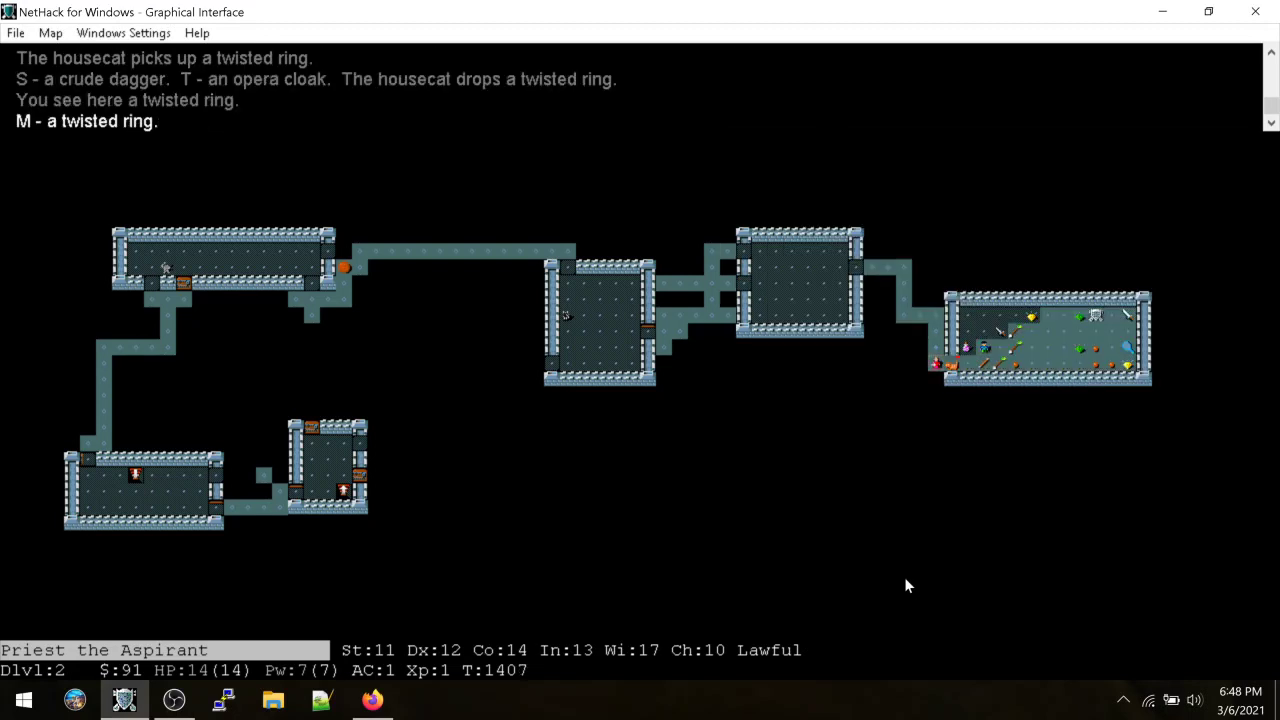
type("50")
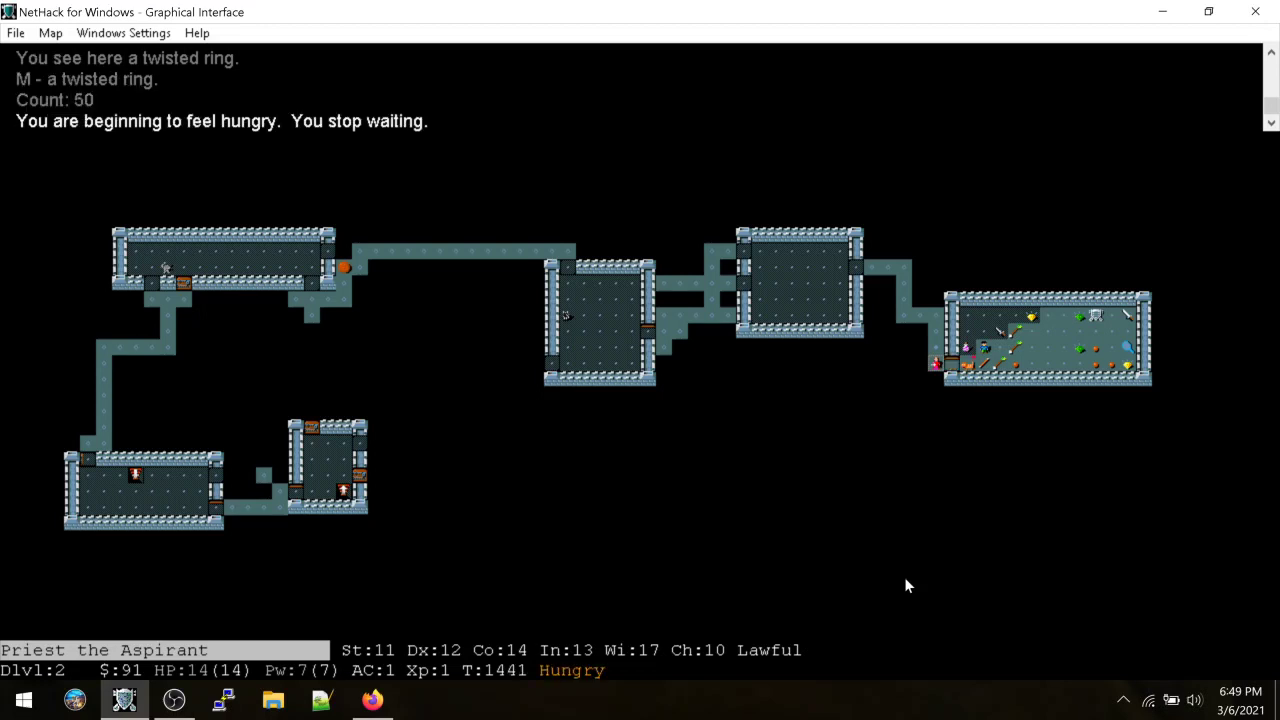
type("se")
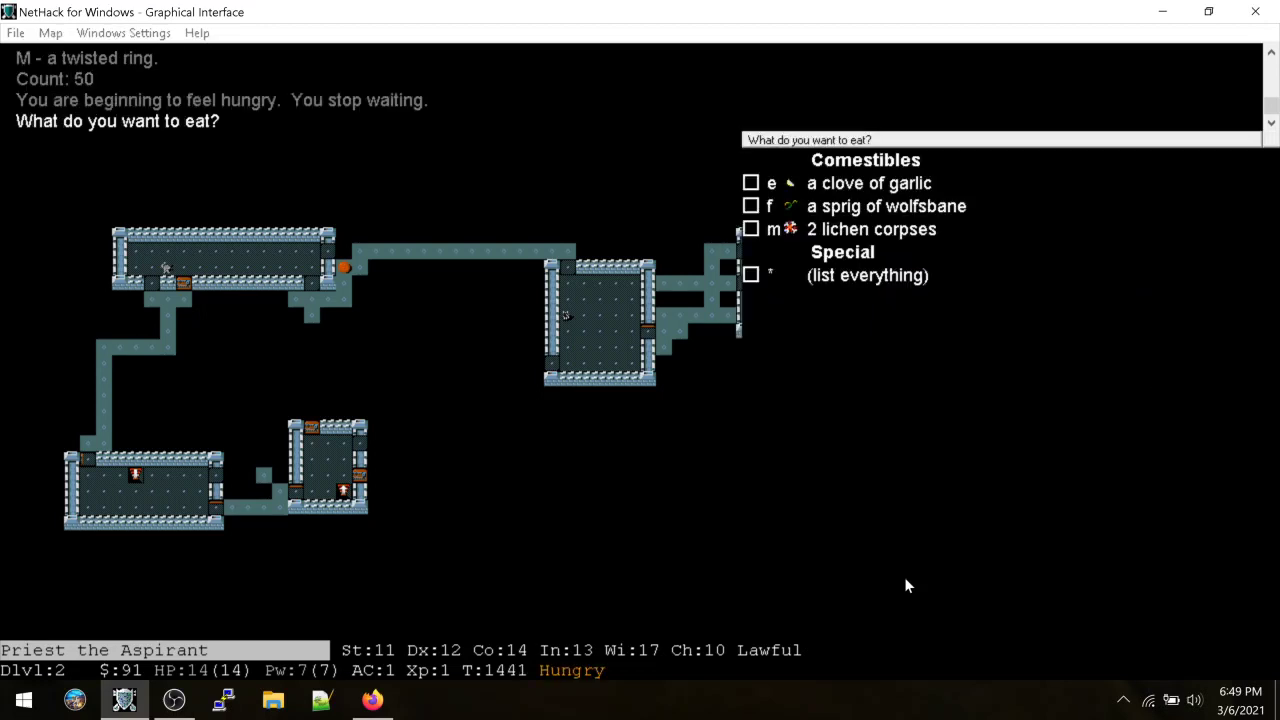
type("m")
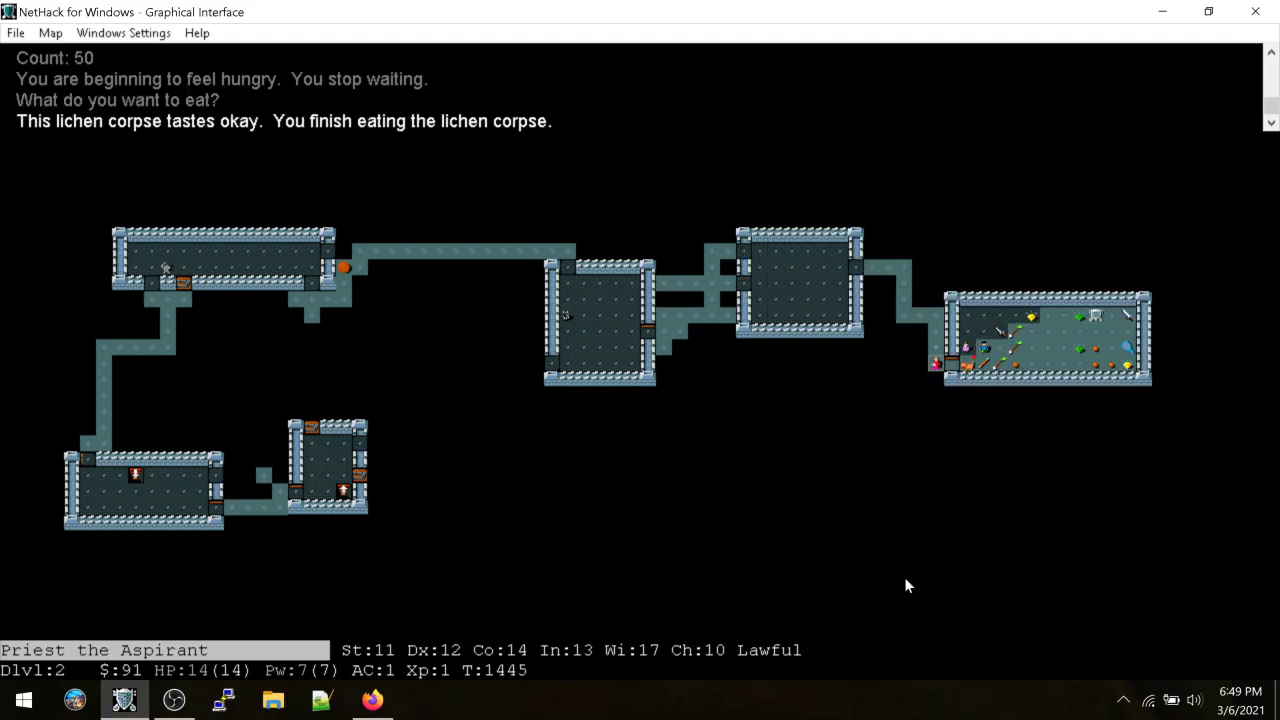
type("50")
Identify what is on the priest's square using the ; command
key("semicolon")
key("period")
key("Return")
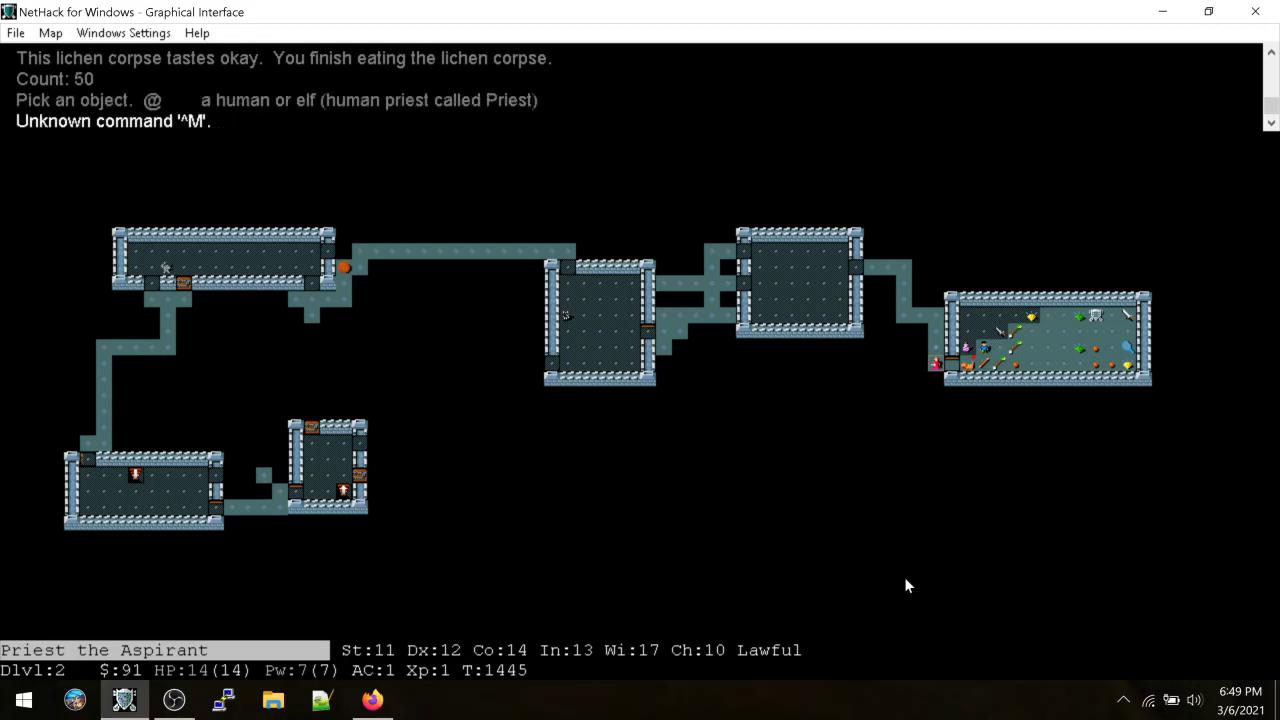
type("50")
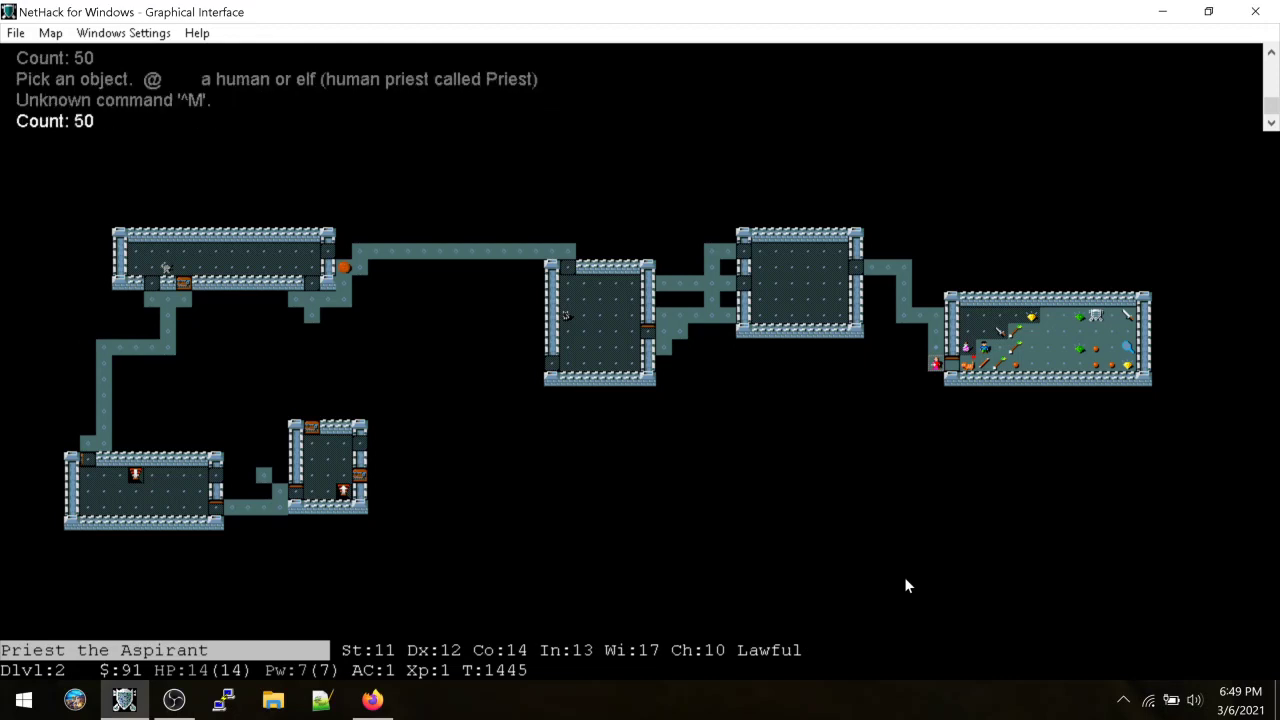
type("s")
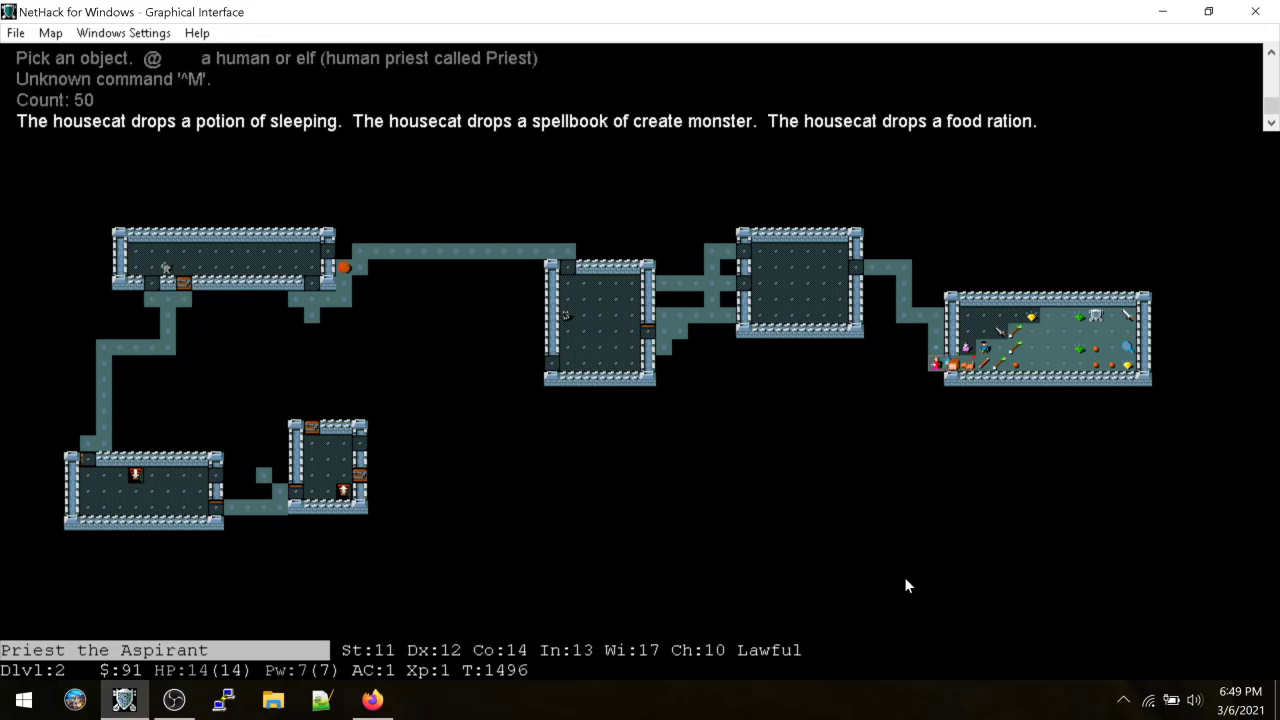
type("h")
Pick up the doorway's food ration, create monster spellbook and sleeping potion
key("Return")
key("comma")
key("a")
key("b")
key("c")
key("Return")
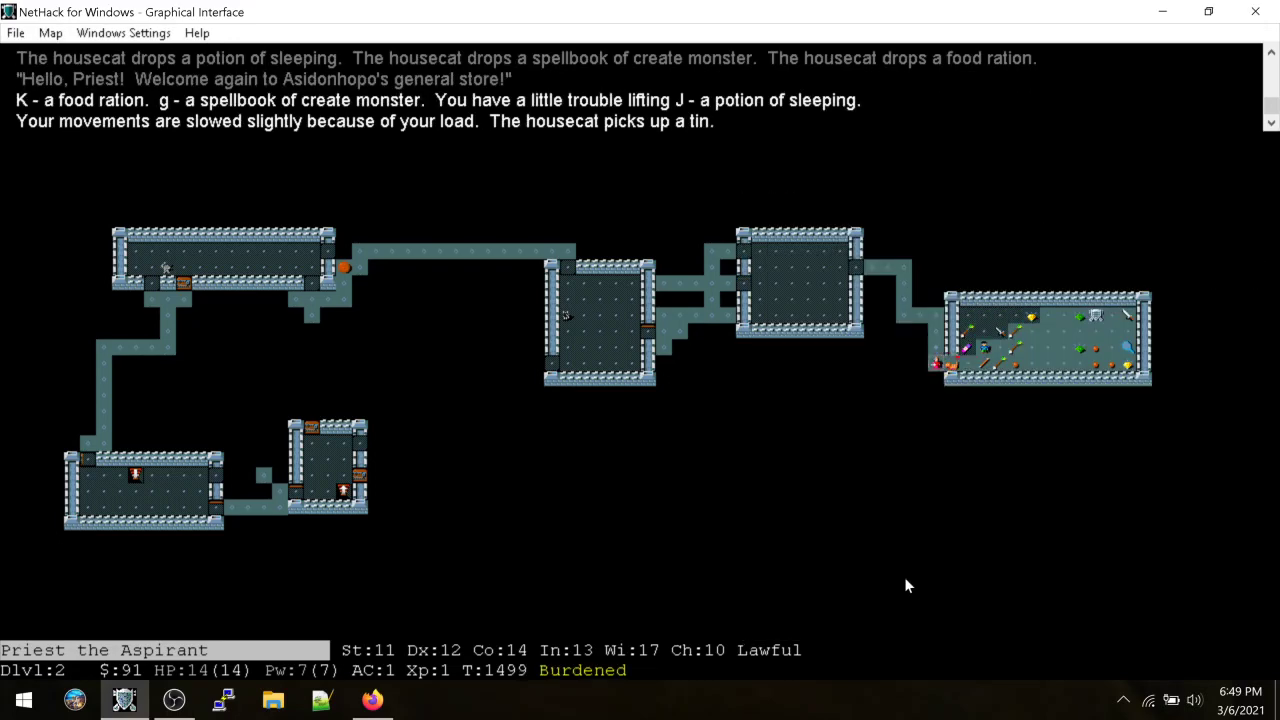
Eat the food ration, then step into the shop and get the tin
key("e")
key("K")
key("Return")
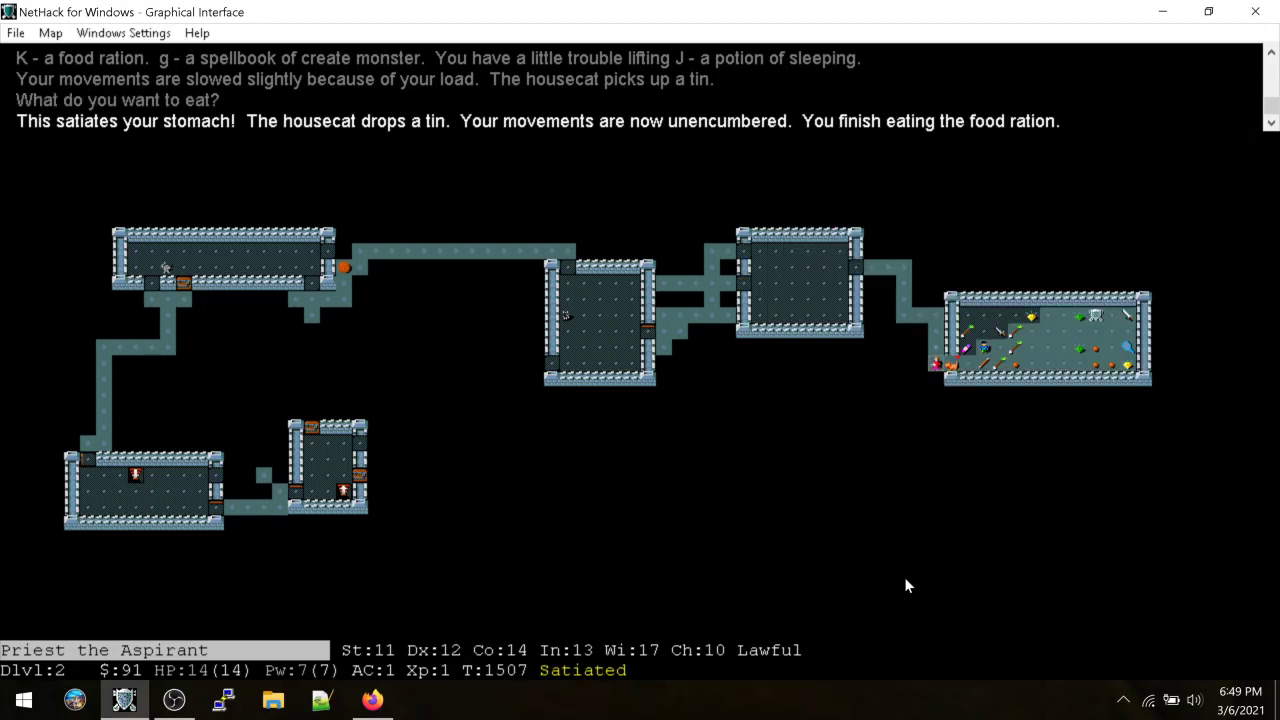
key("l")
key("l")
key("l")
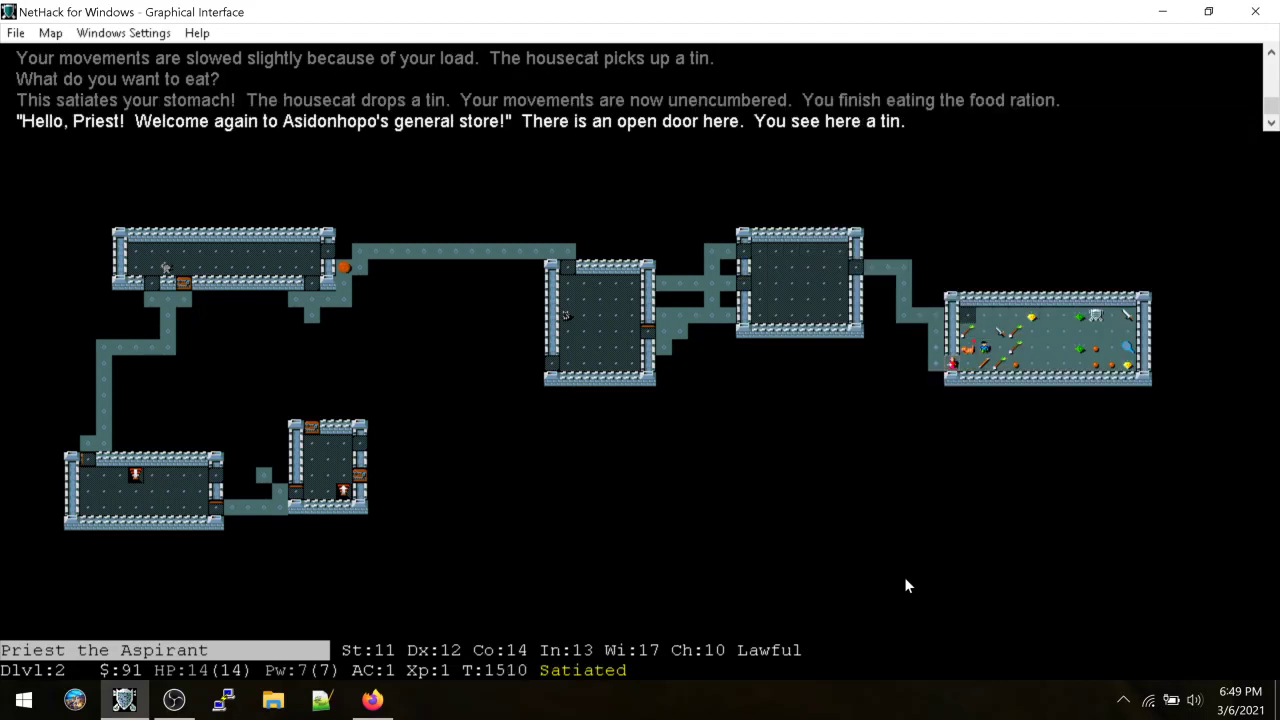
key("comma")
key("h")
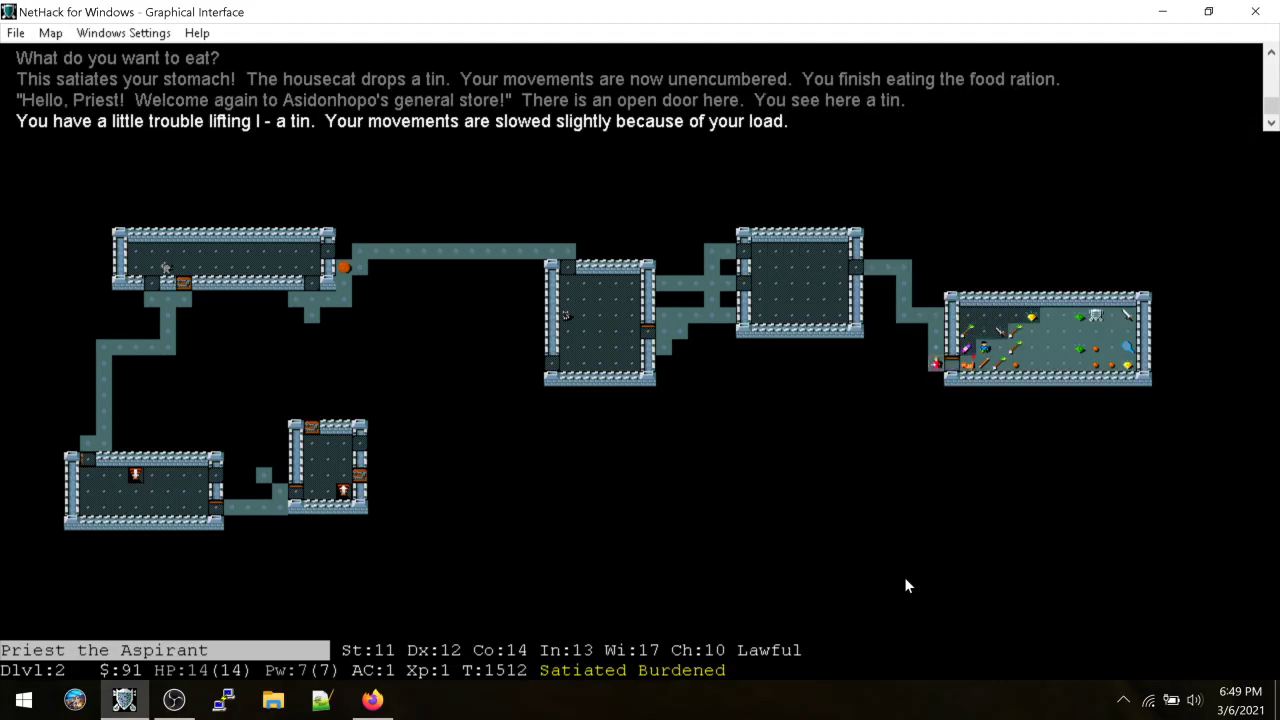
Display the full inventory, showing the tin, sleeping potion, rings, leash and green gem
key("i")
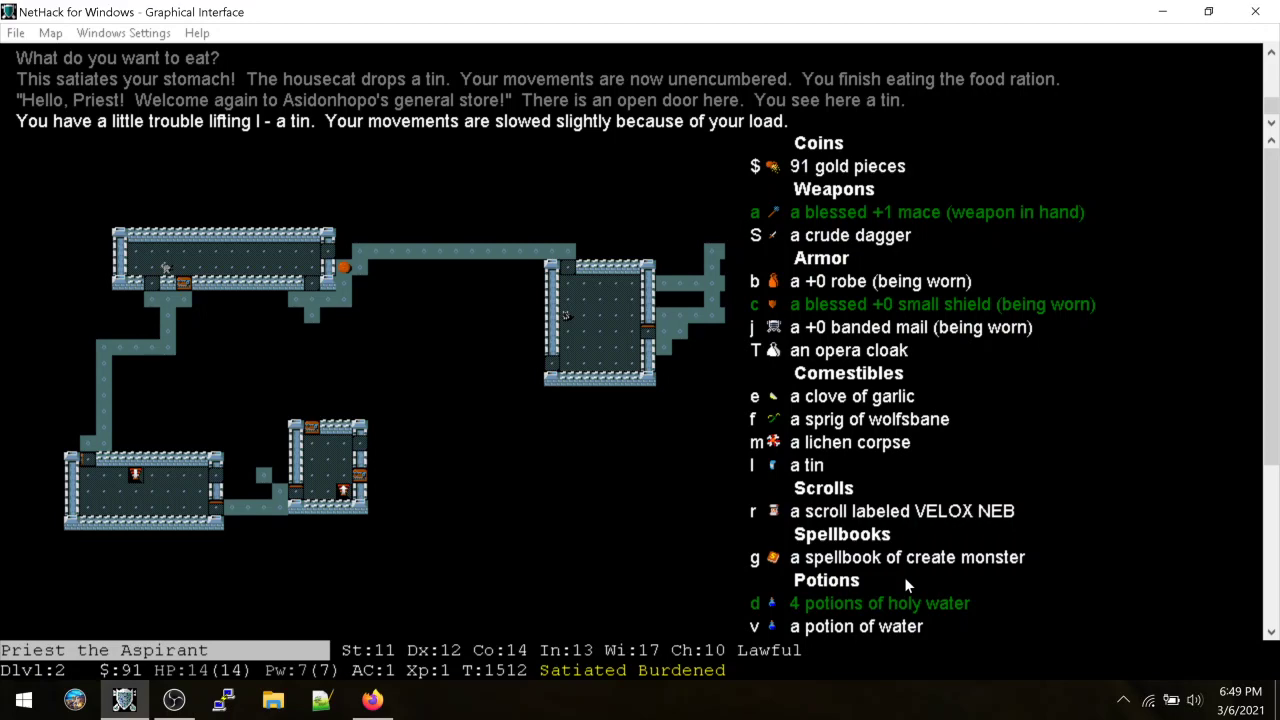
scroll(904, 577, "down", 3)
scroll(904, 577, "down", 3)
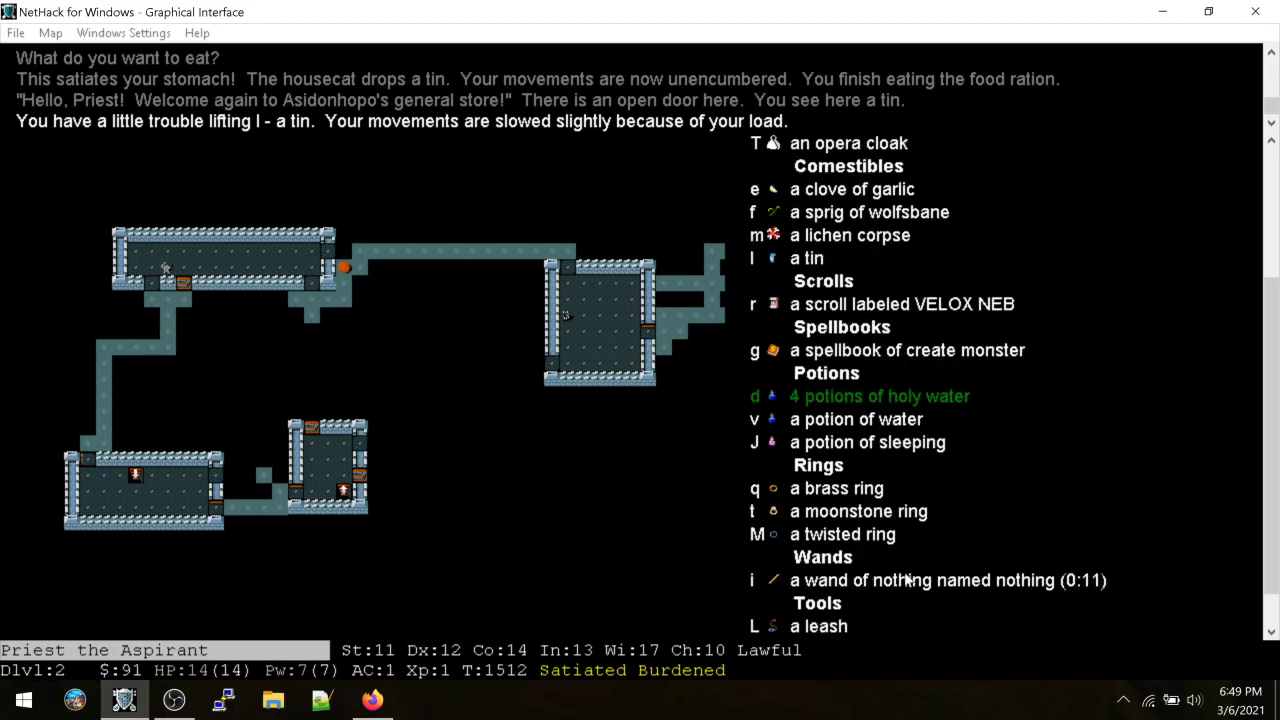
scroll(904, 577, "down", 2)
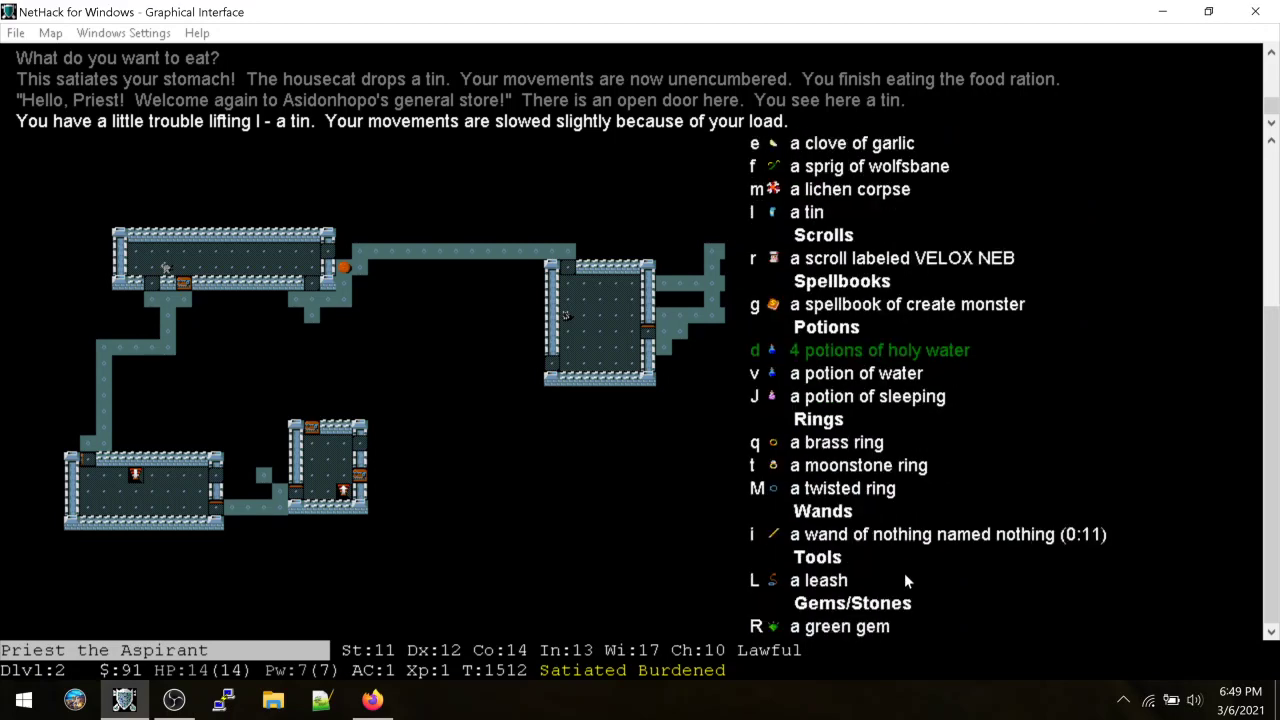
Wear the brass ring on the right hand, revealing stealth, then remove it
key("Escape")
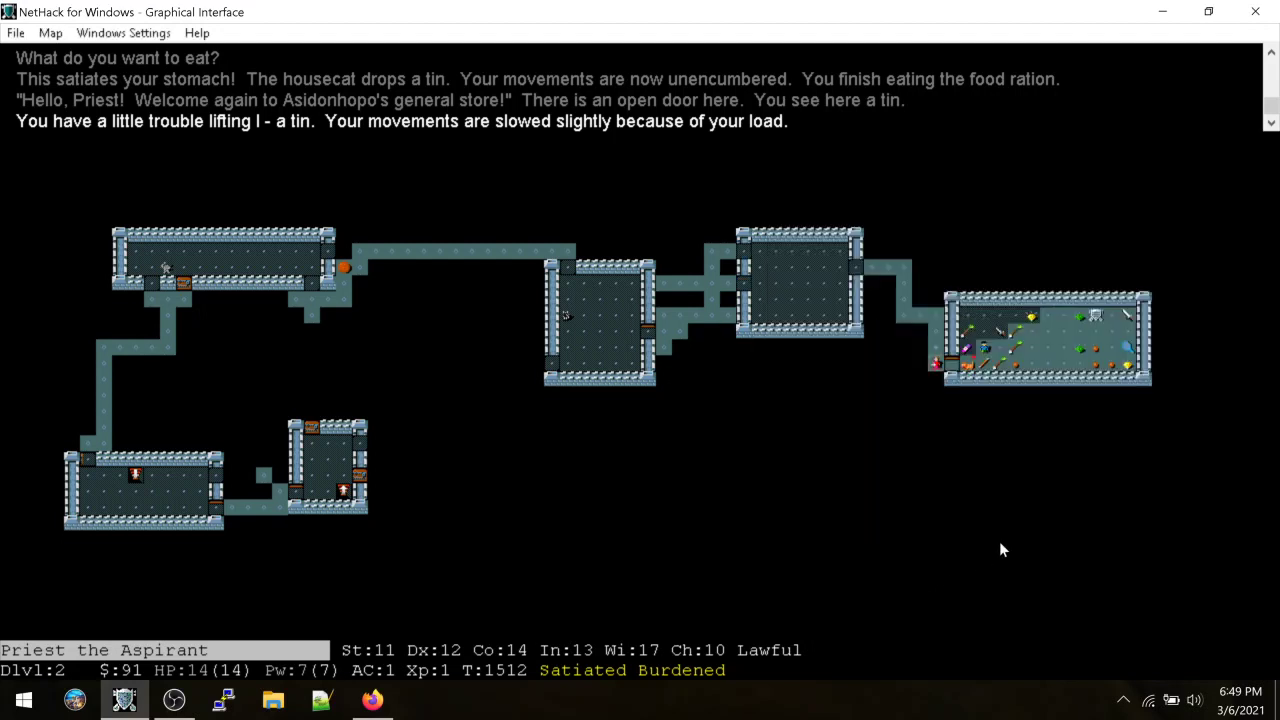
key("shift+p")
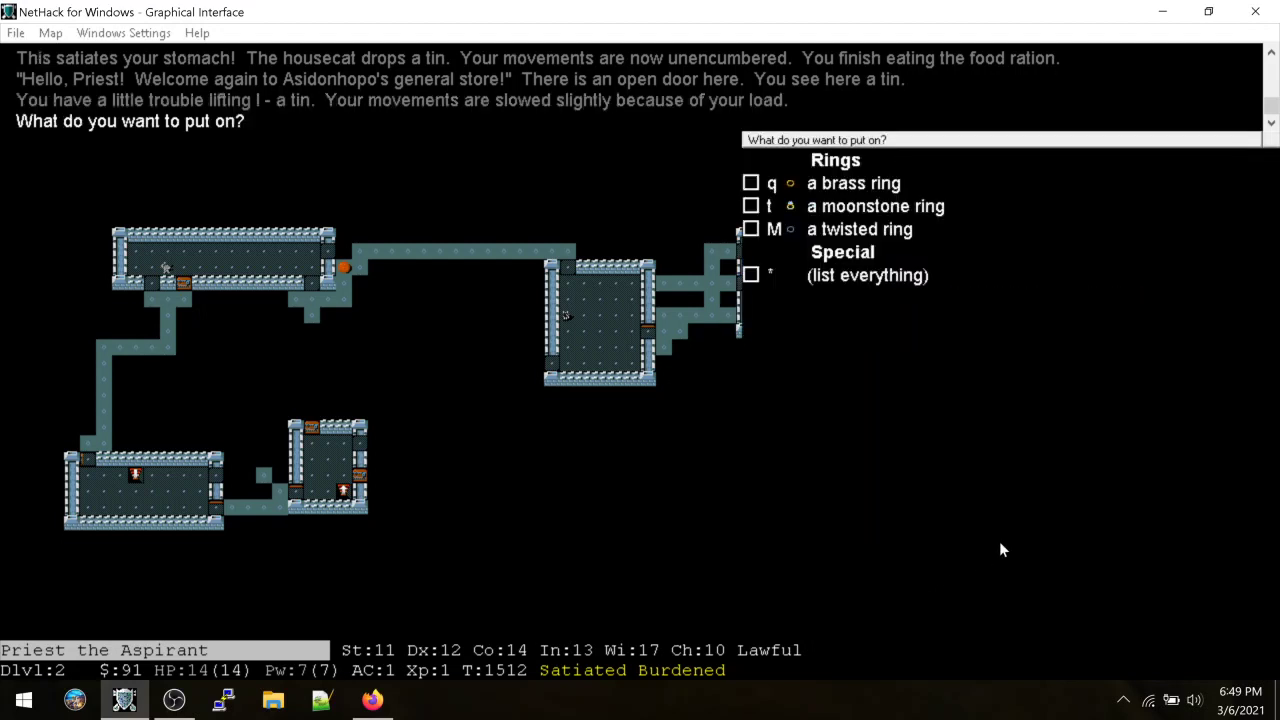
key("t")
key("r")
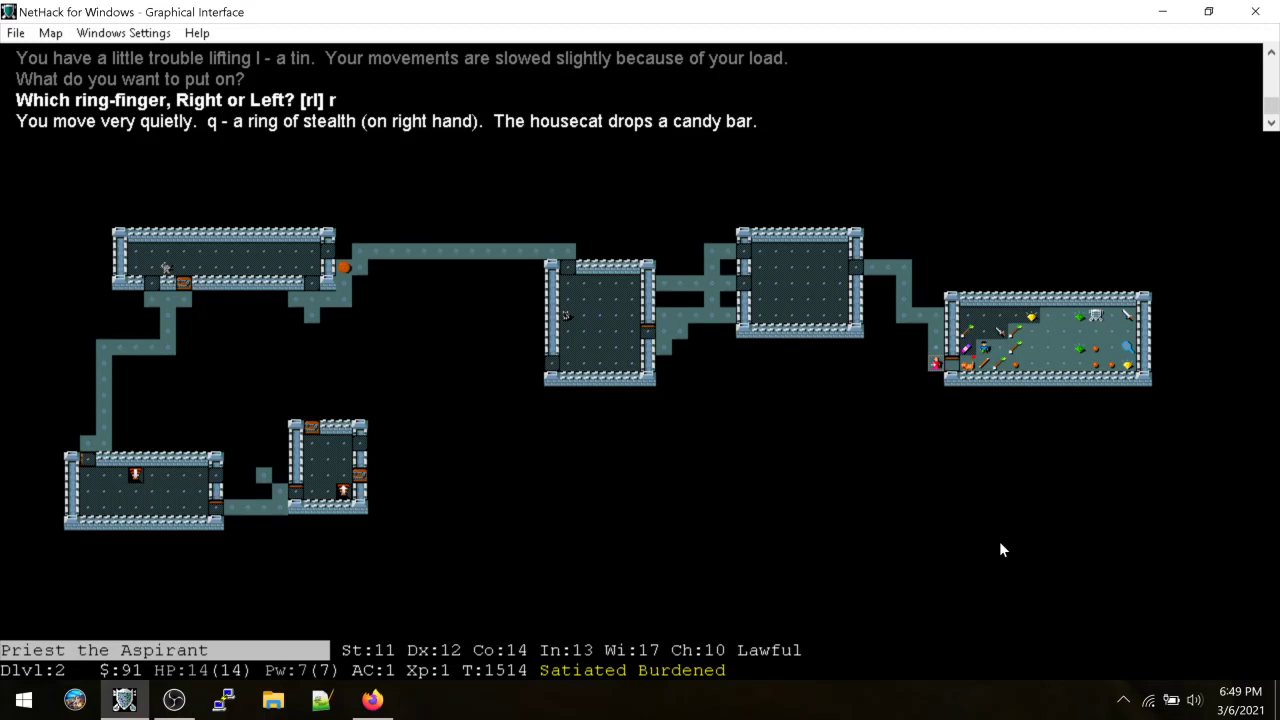
key("shift+t")
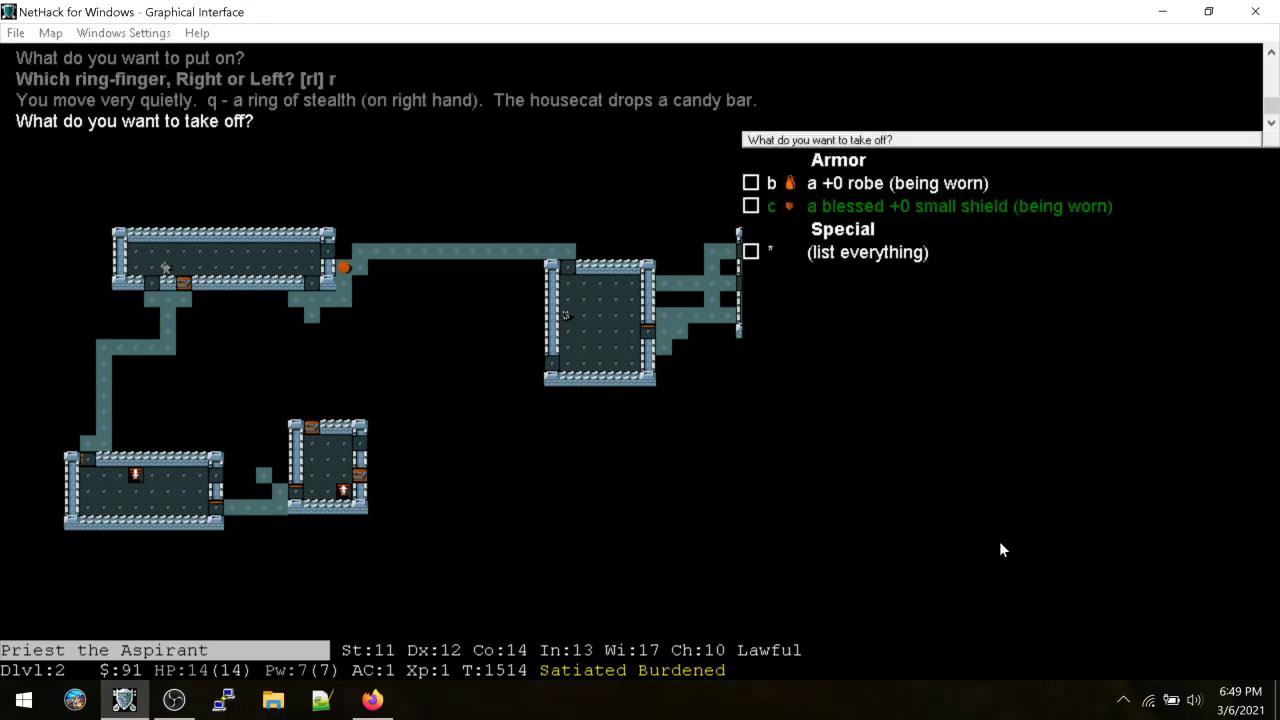
key("asterisk")
key("q")
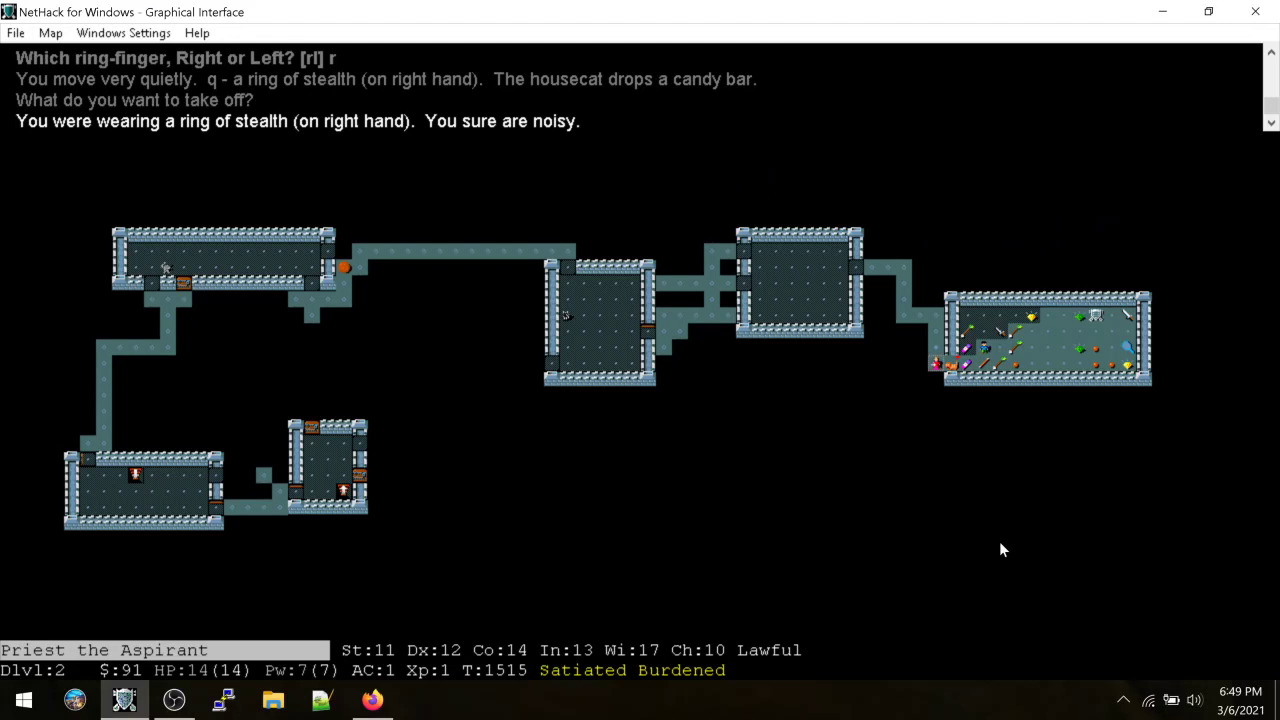
Wear the moonstone ring, revealing invisibility, then remove it
key("shift+p")
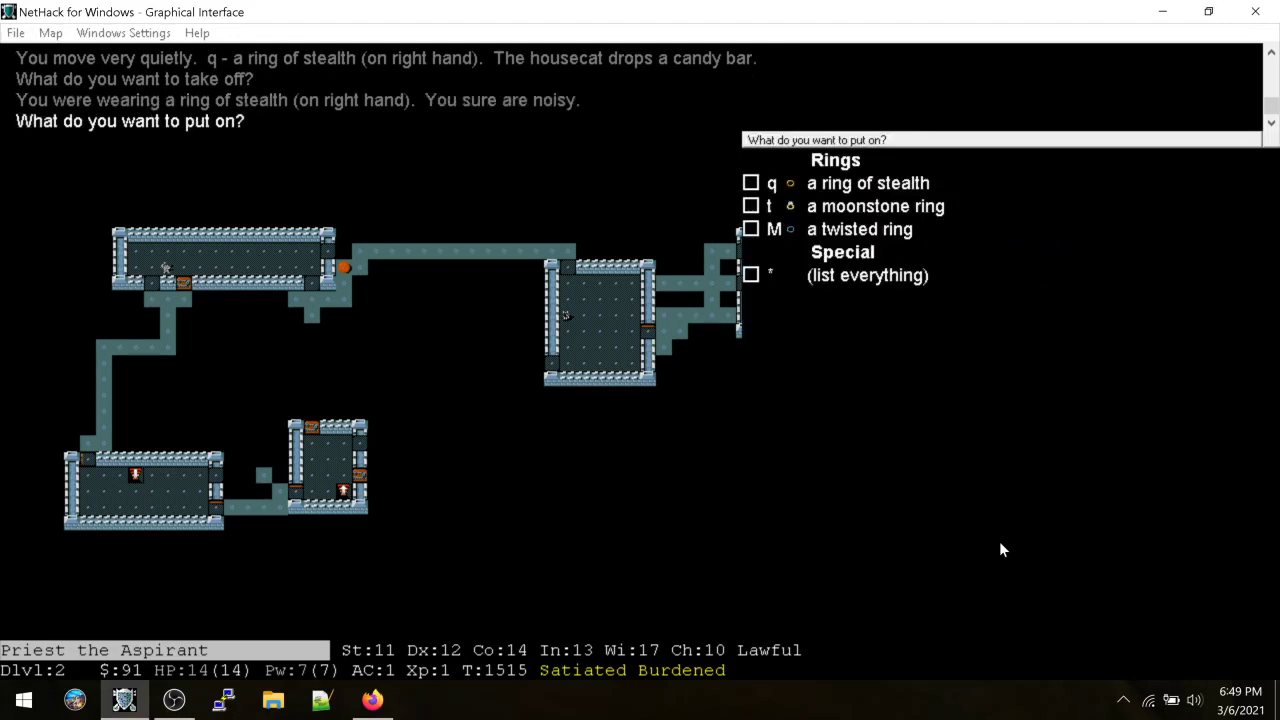
key("t")
key("r")
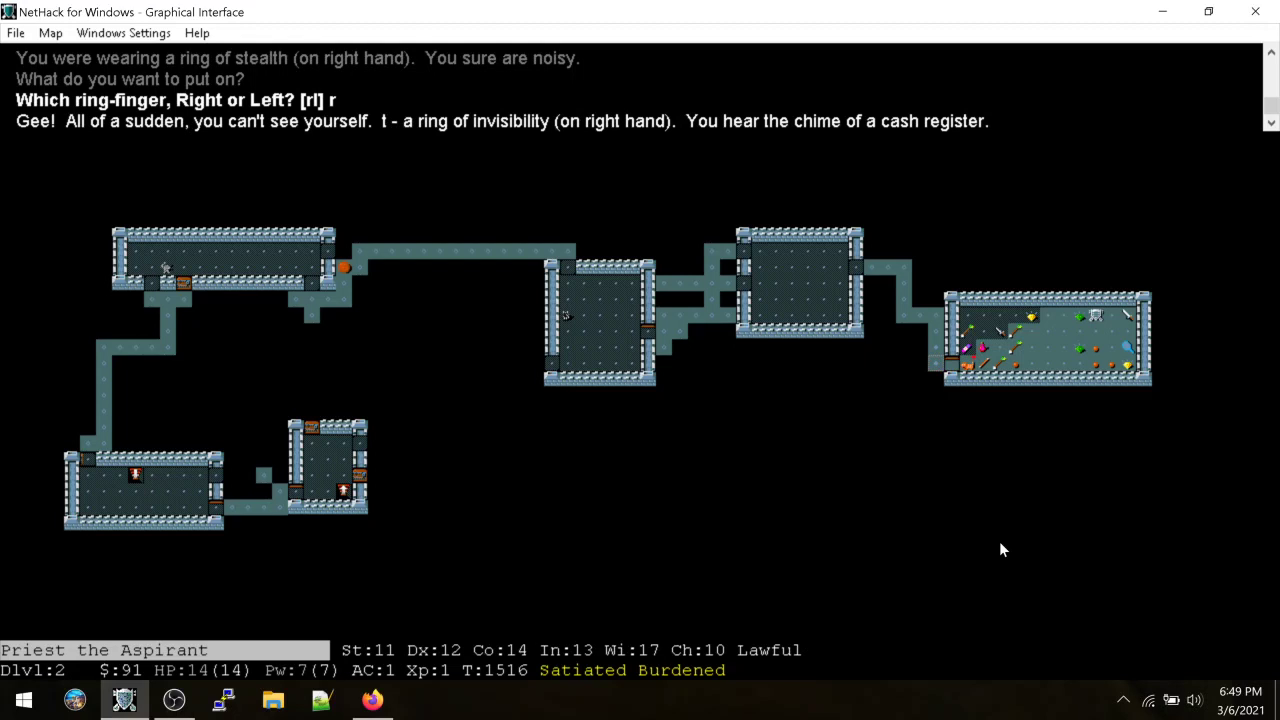
key("shift+t")
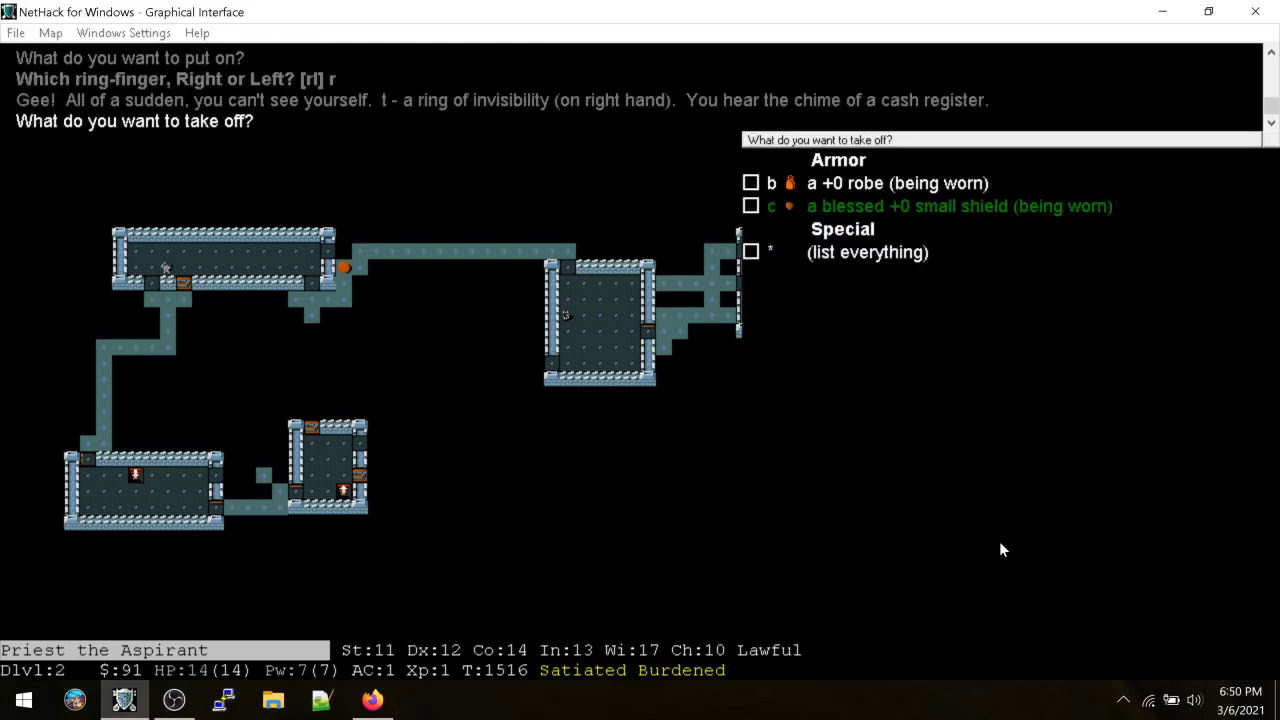
key("asterisk")
key("t")
Put the twisted ring on the right hand and pick up the doorway candy bar
key("shift+p")
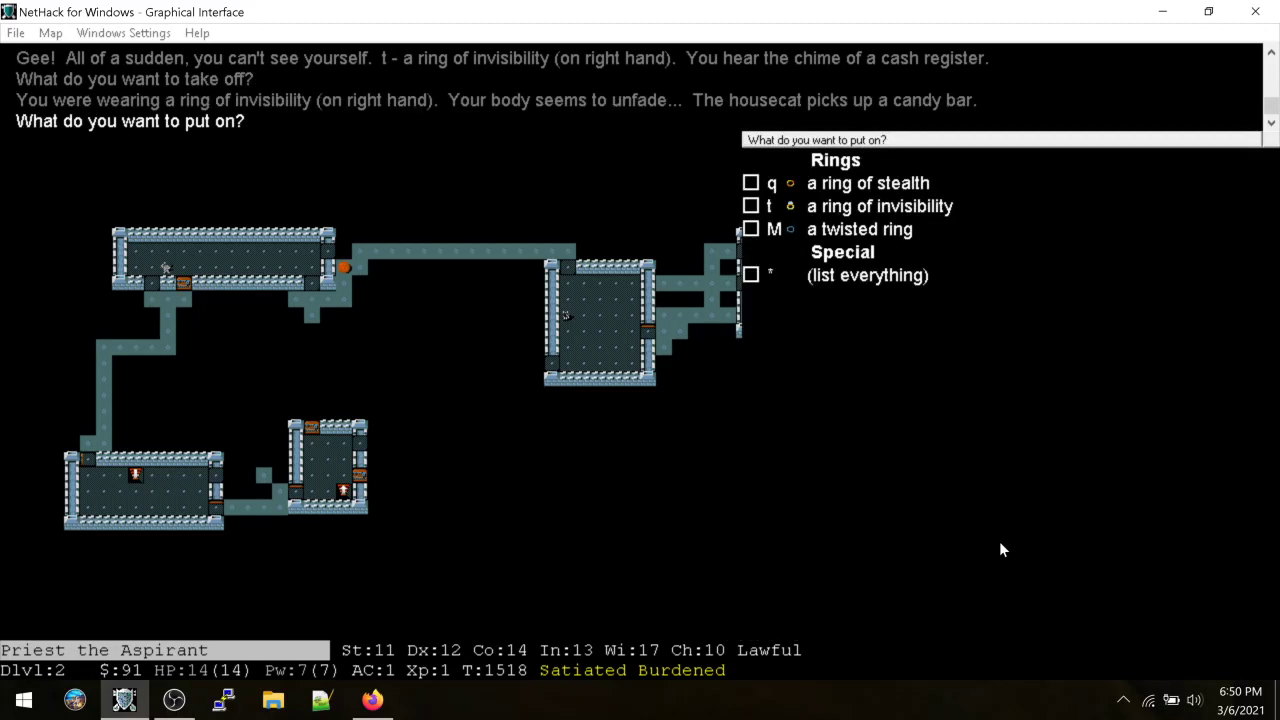
key("shift+m")
key("r")
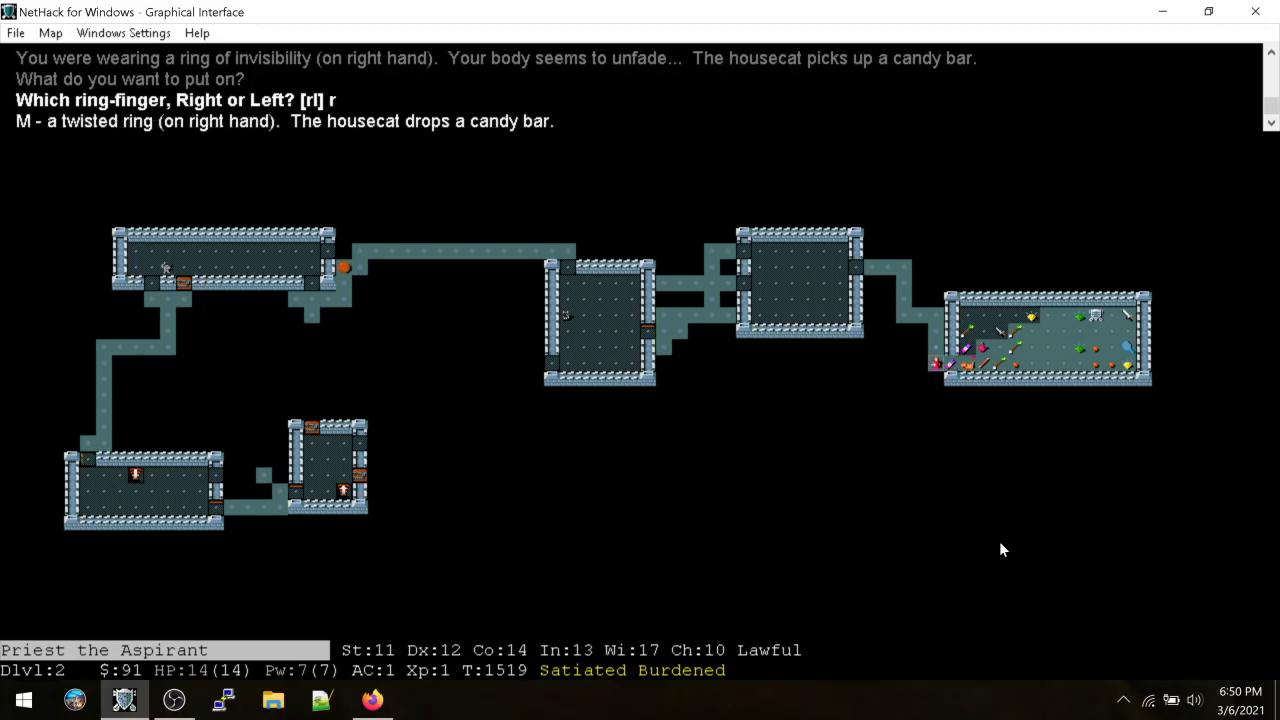
key("l")
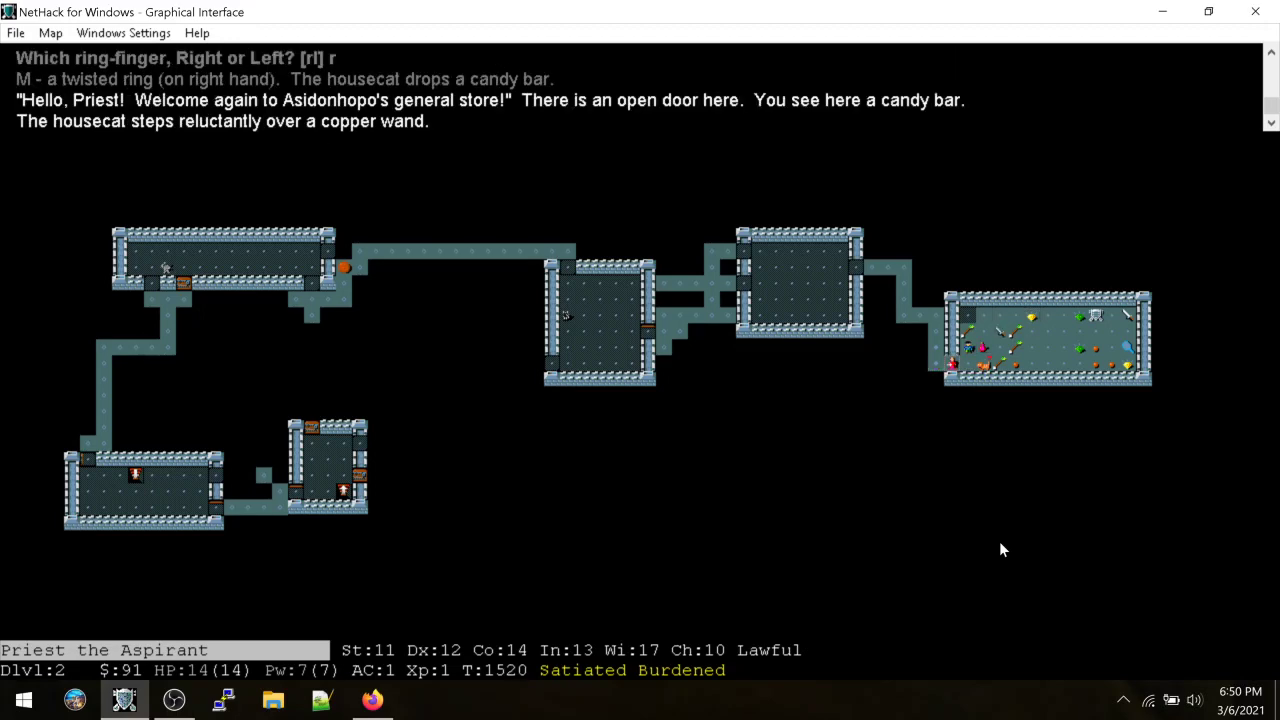
key("comma")
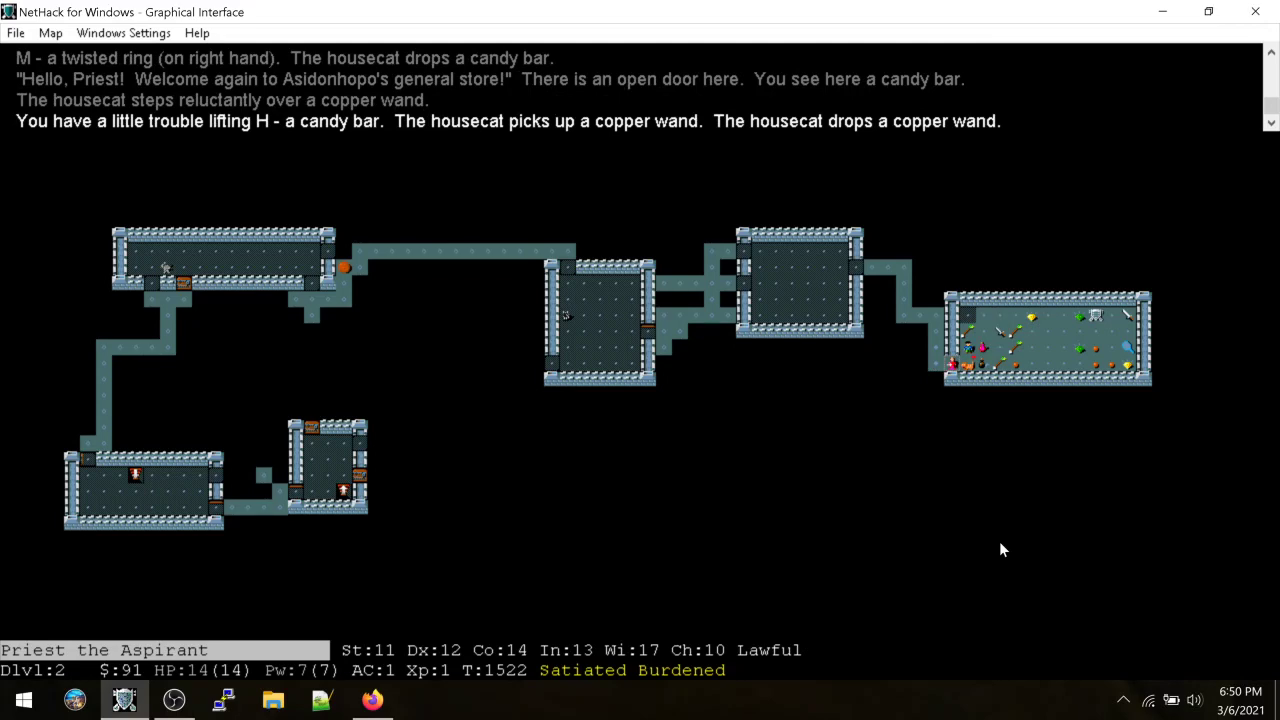
Remove the twisted ring from the right hand
key("shift+t")
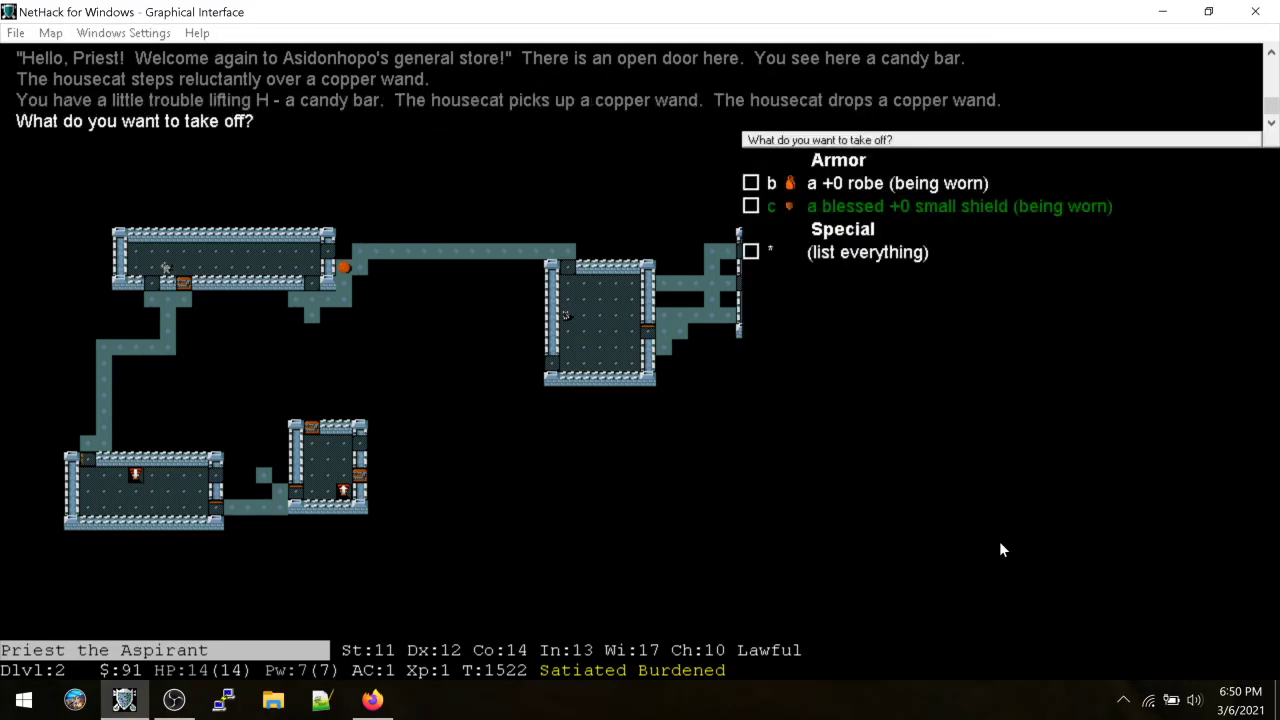
key("asterisk")
scroll(897, 510, "down", 3)
scroll(890, 508, "down", 1)
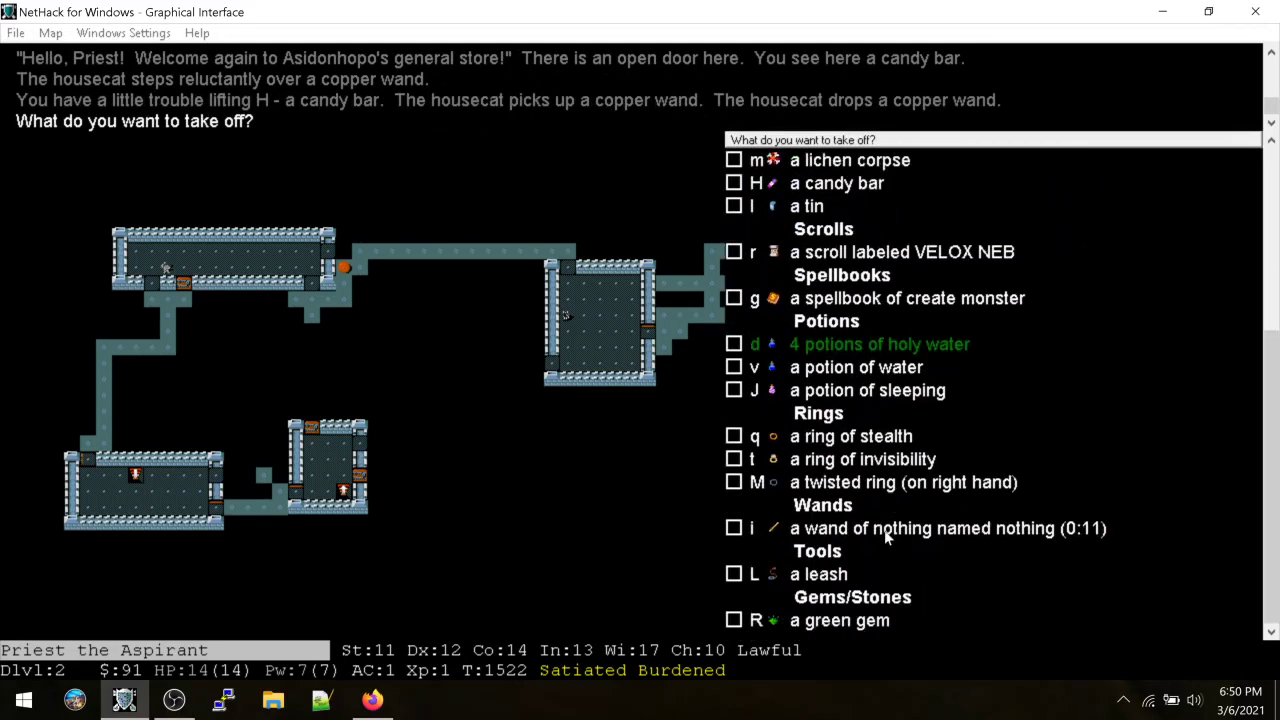
left_click(880, 550)
left_click(890, 484)
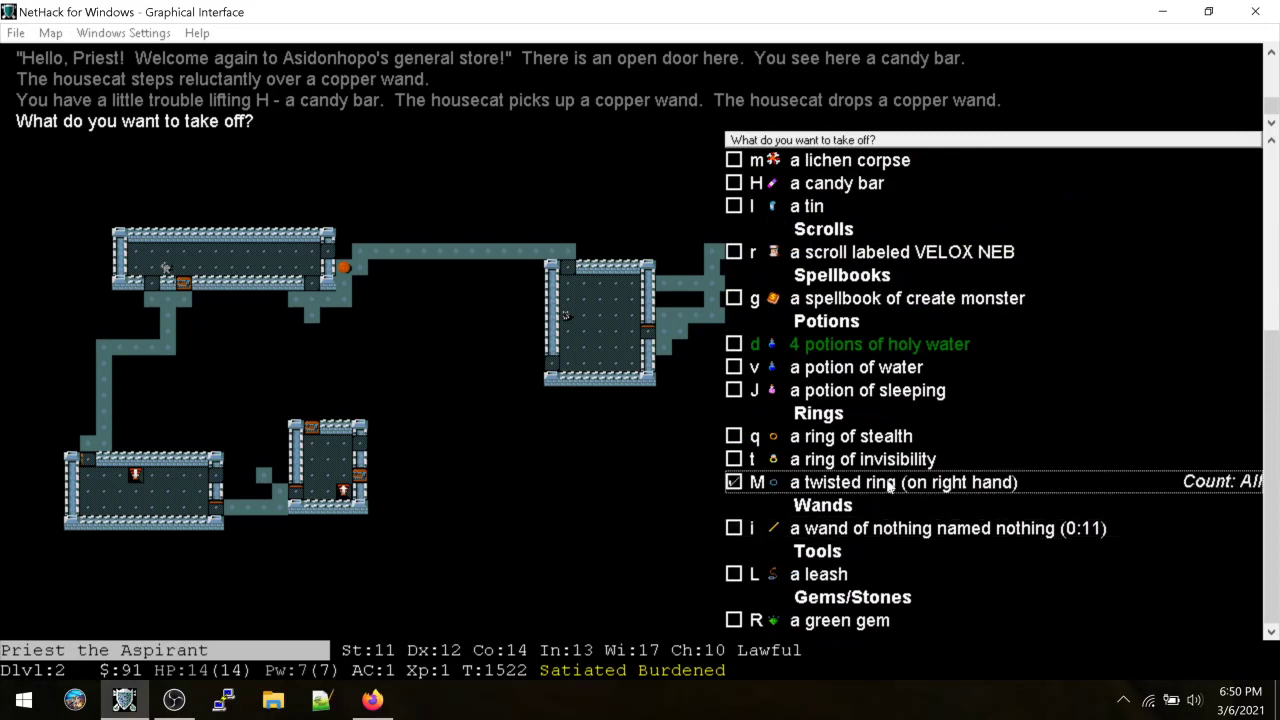
key("Return")
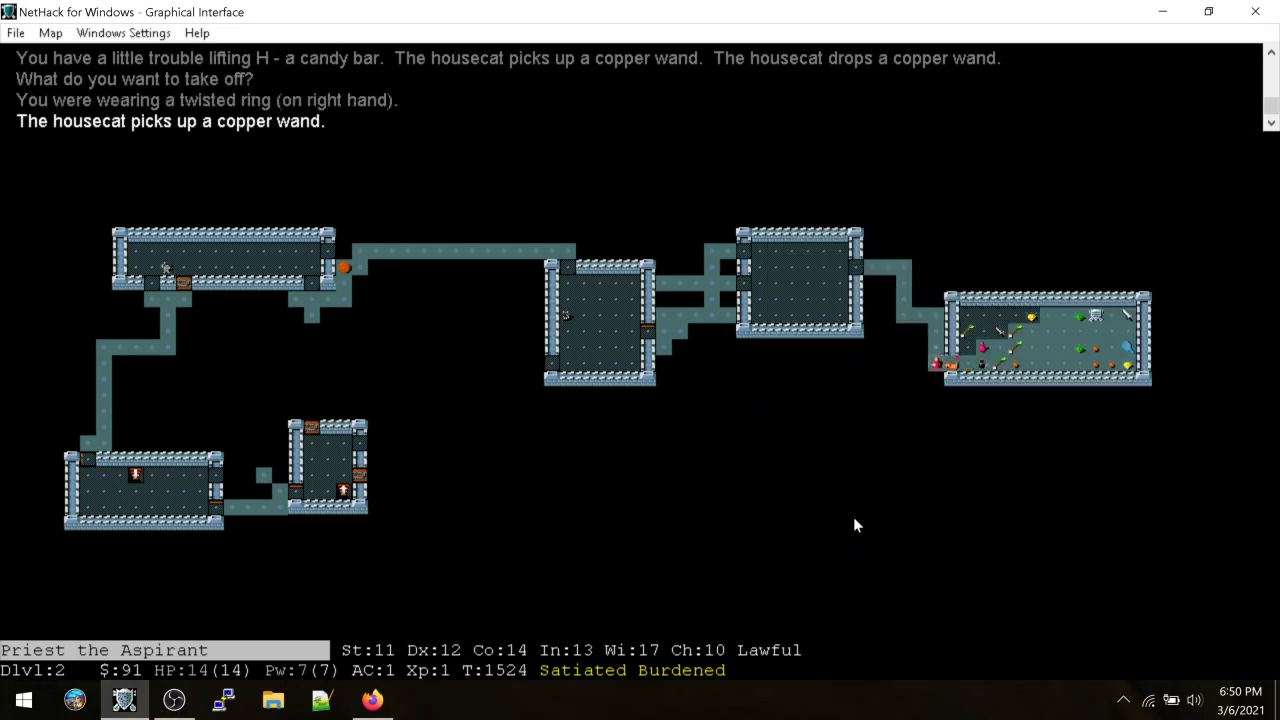
Pick up the copper wand from the shop doorway and step back west
key("l")
key("l")
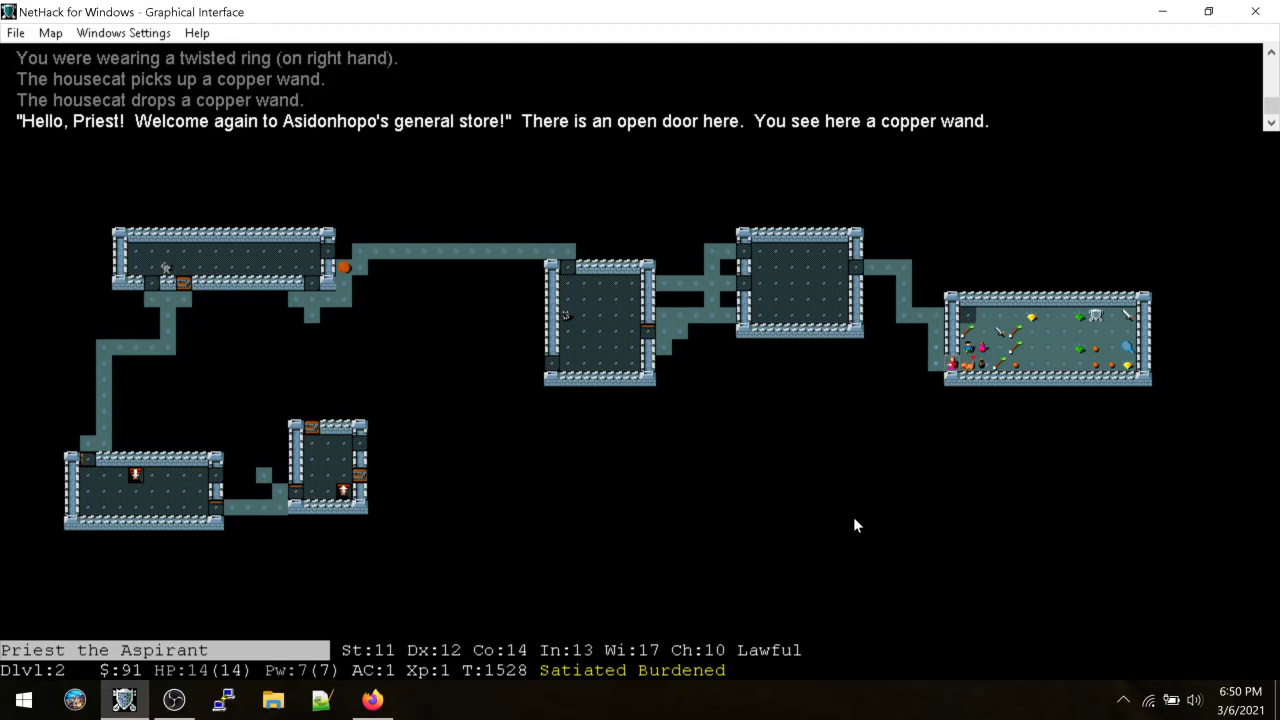
key("comma")
key("h")
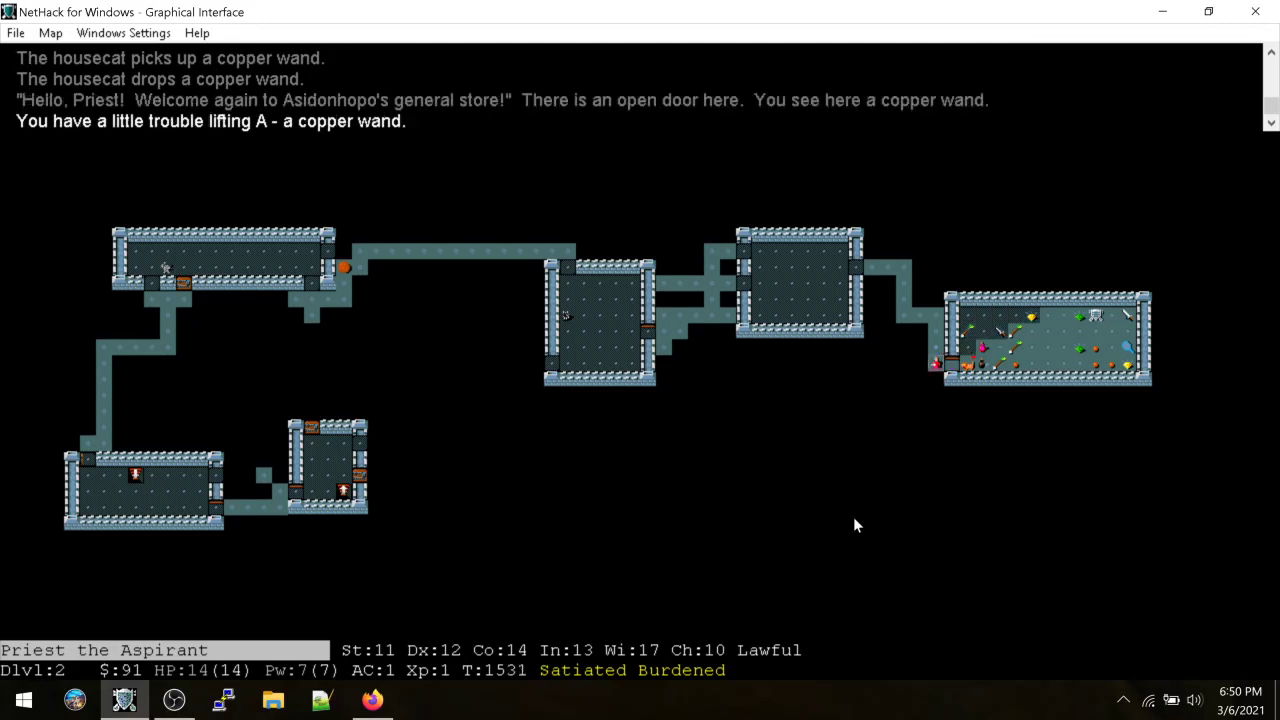
Engrave Elbereth in the dust by fingertip, then add to it with the copper wand
key("E")
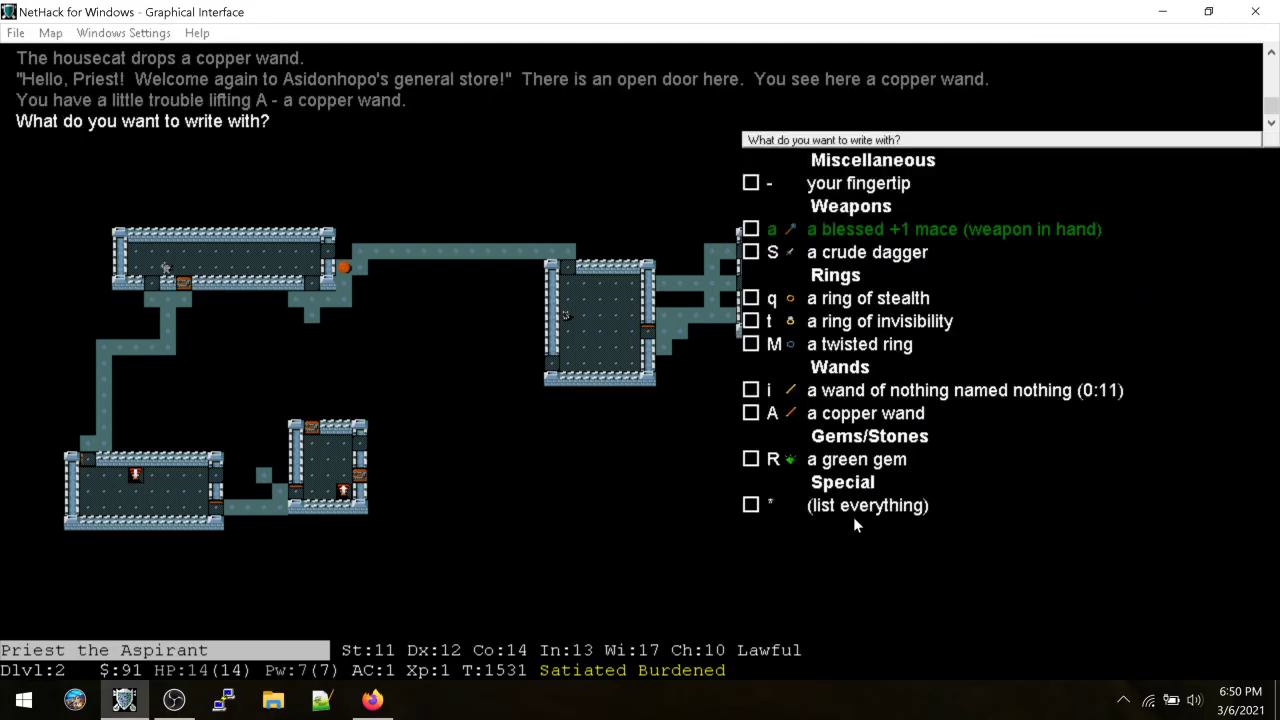
key("minus")
type("El;bereth")
key("Return")
key("E")
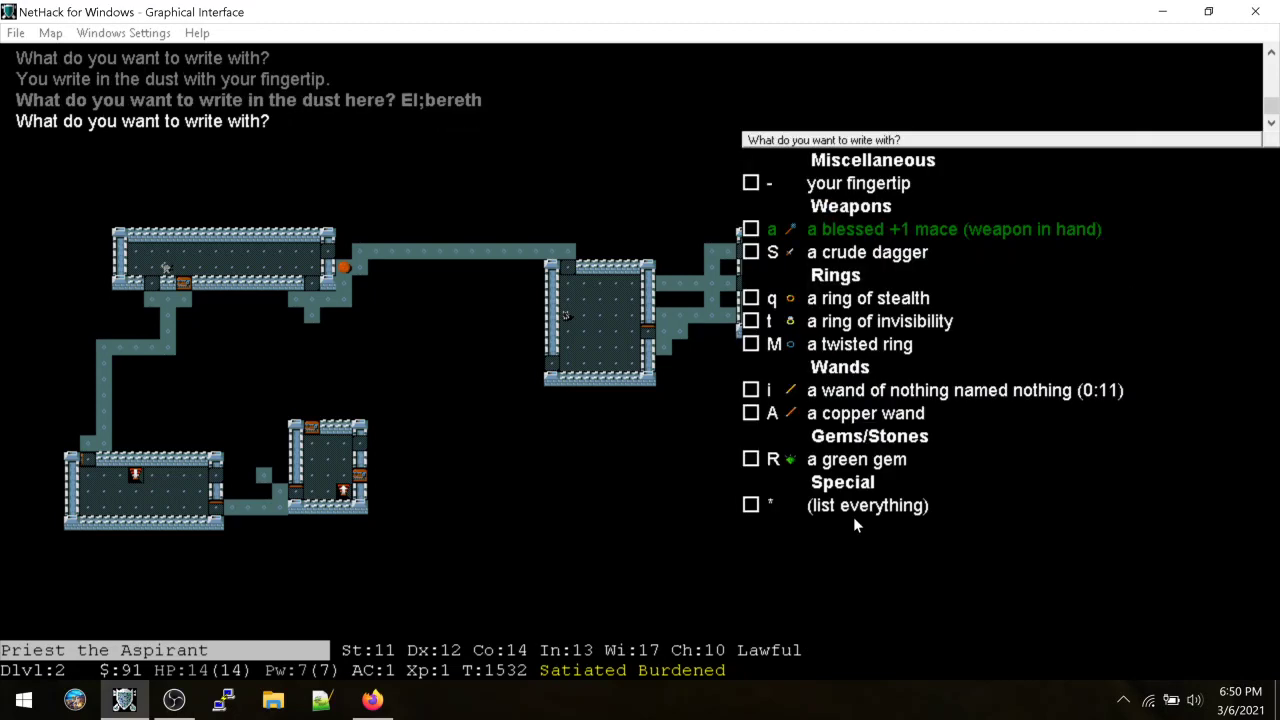
key("A")
type("y")
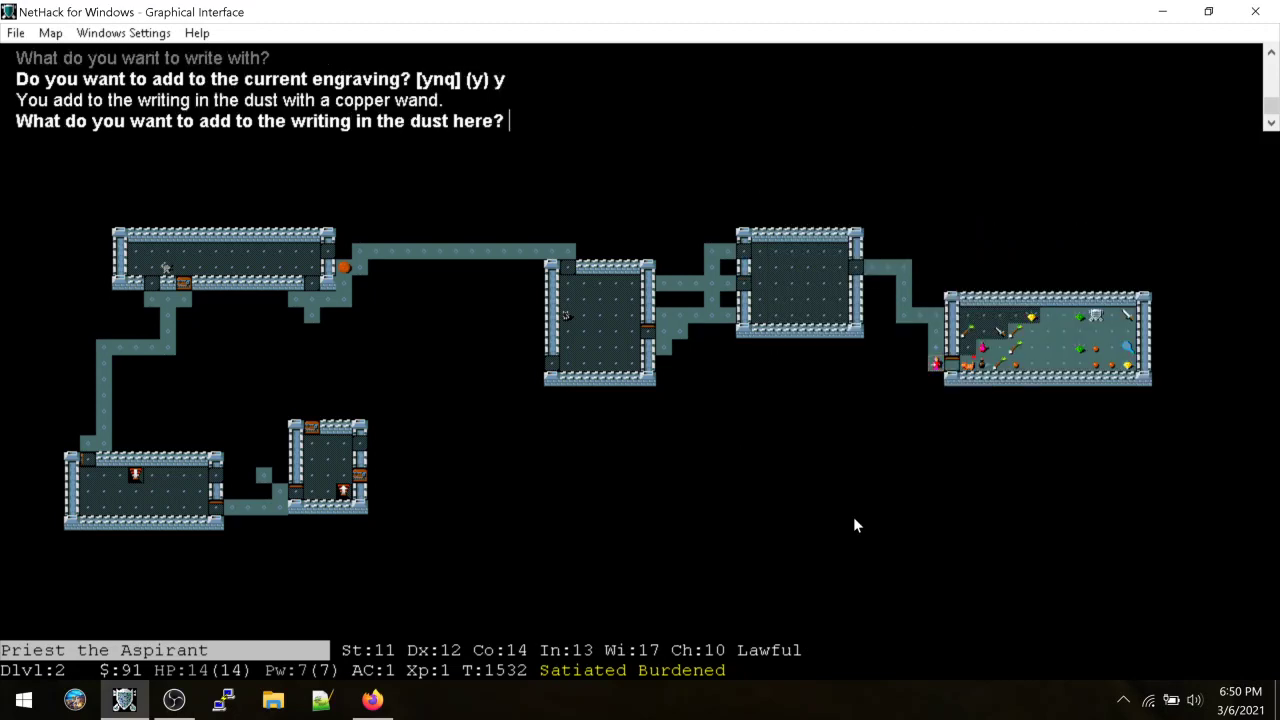
type("here")
key("Return")
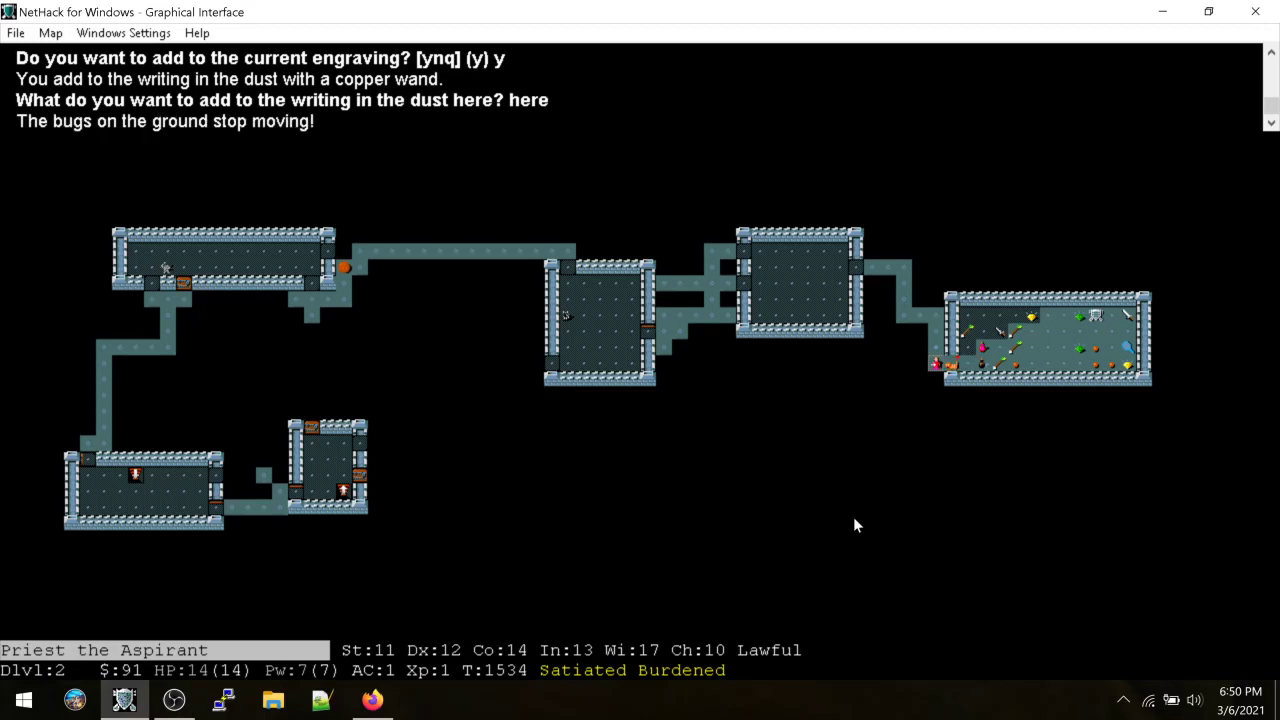
type("#name")
Name the copper wand 'stop moving' and review the inventory
key("Return")
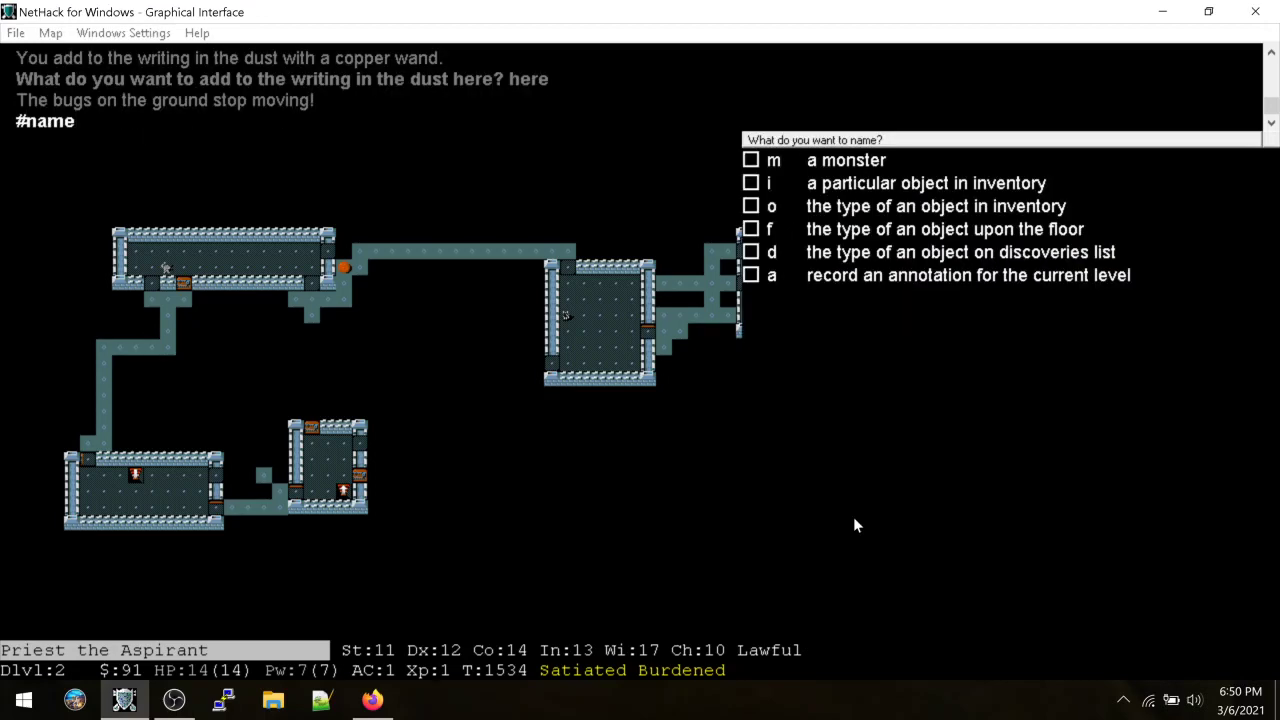
key("i")
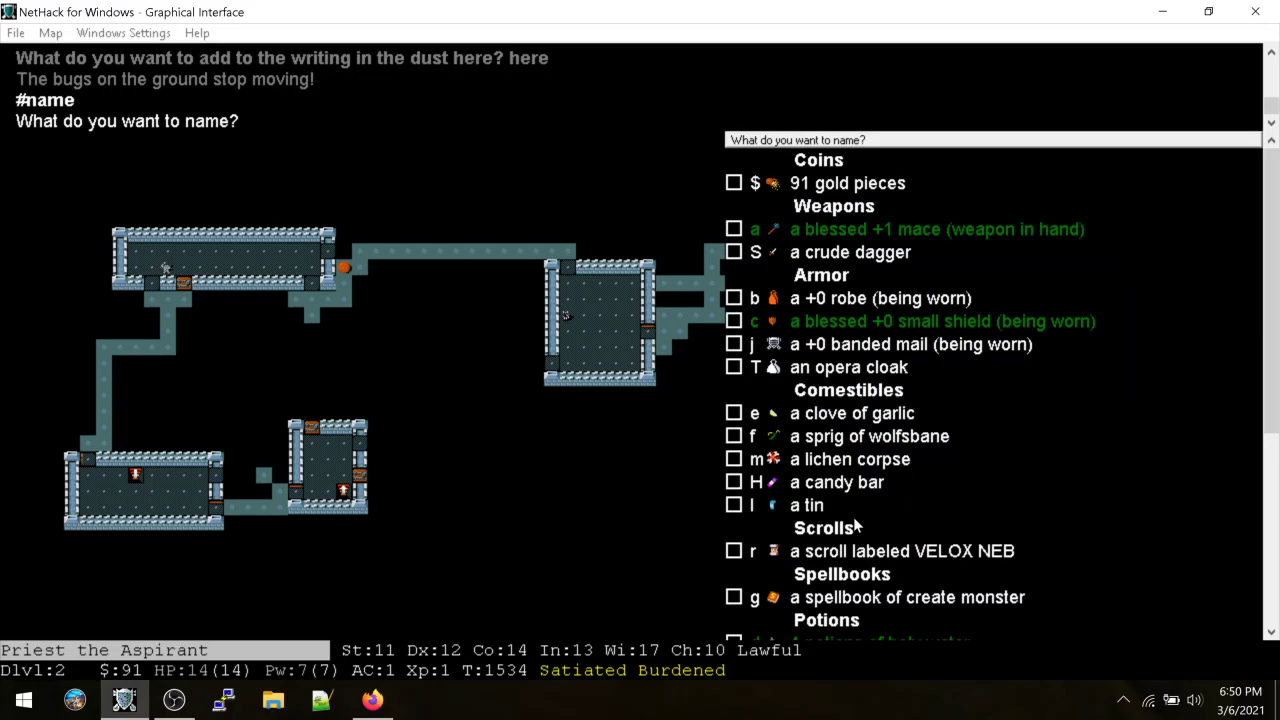
scroll(857, 524, "down", 5)
left_click(900, 528)
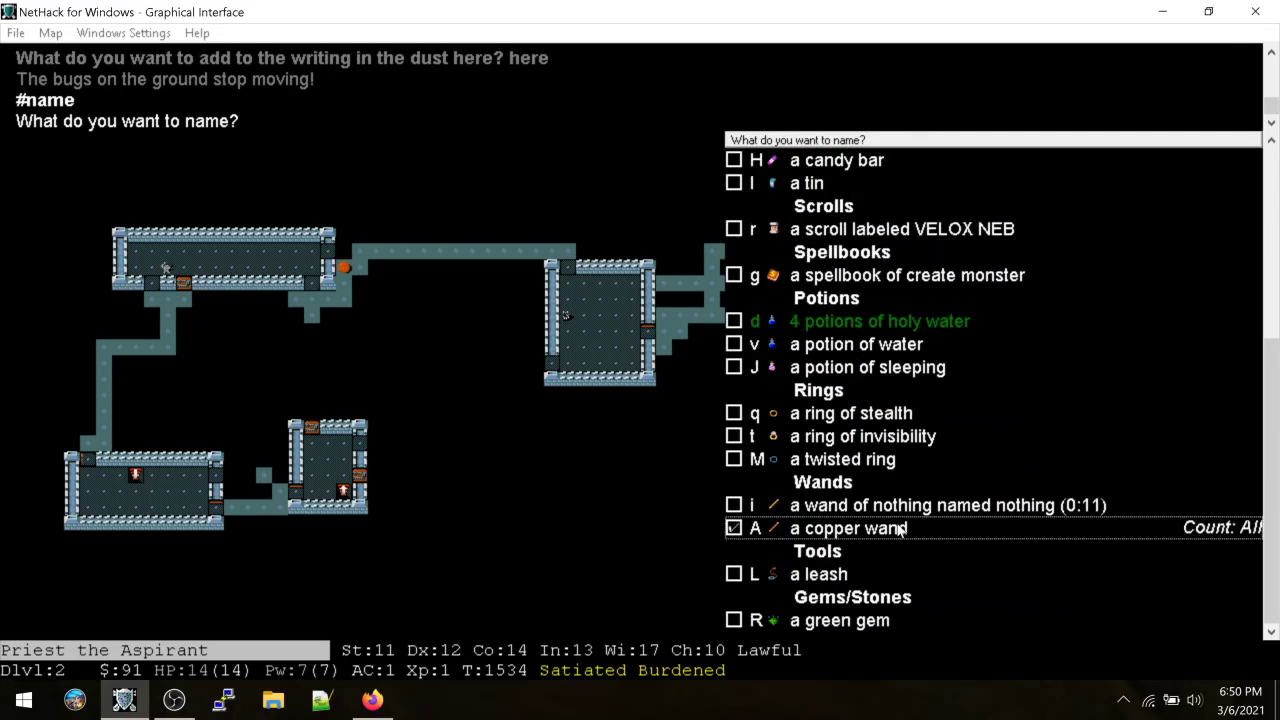
key("Return")
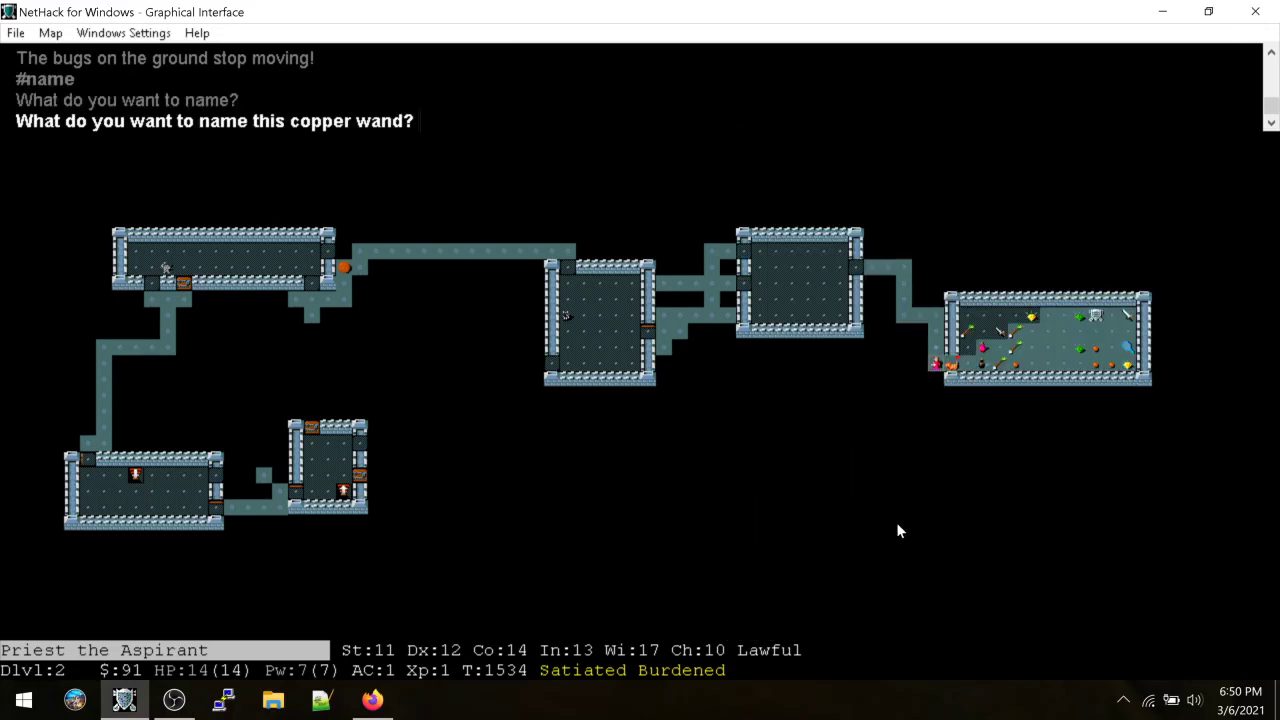
type("stop moving")
key("Return")
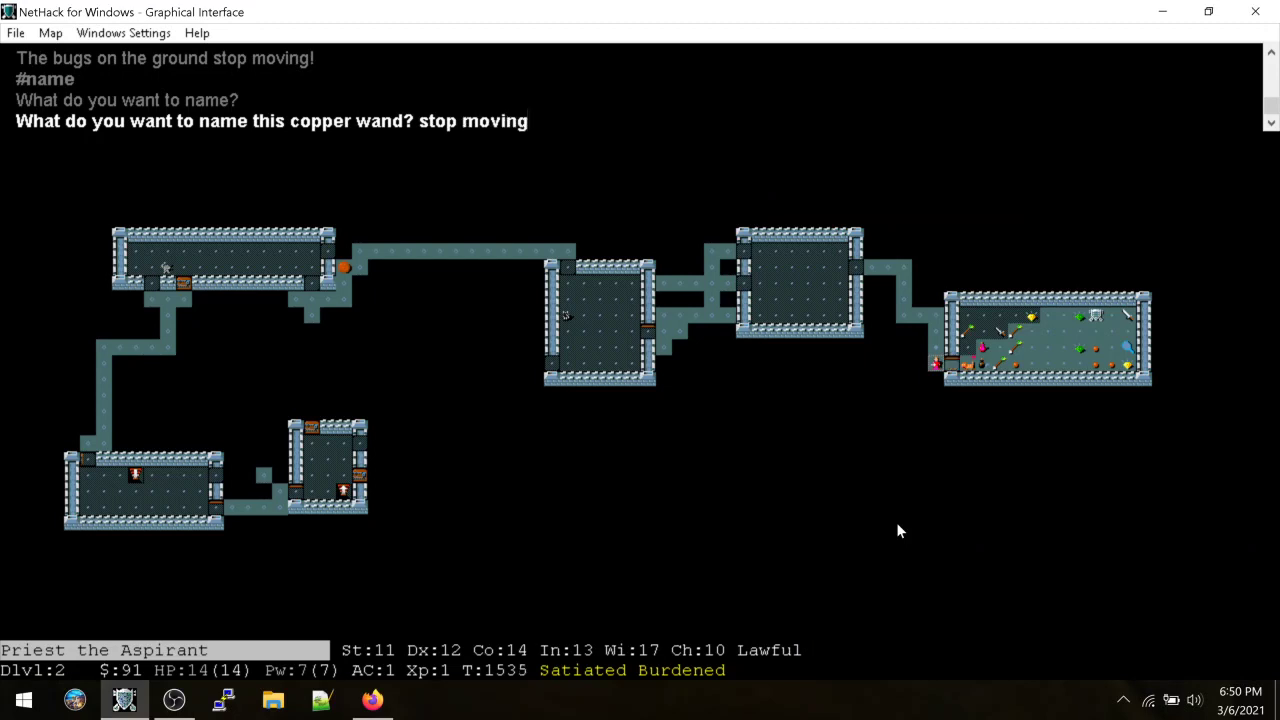
key("i")
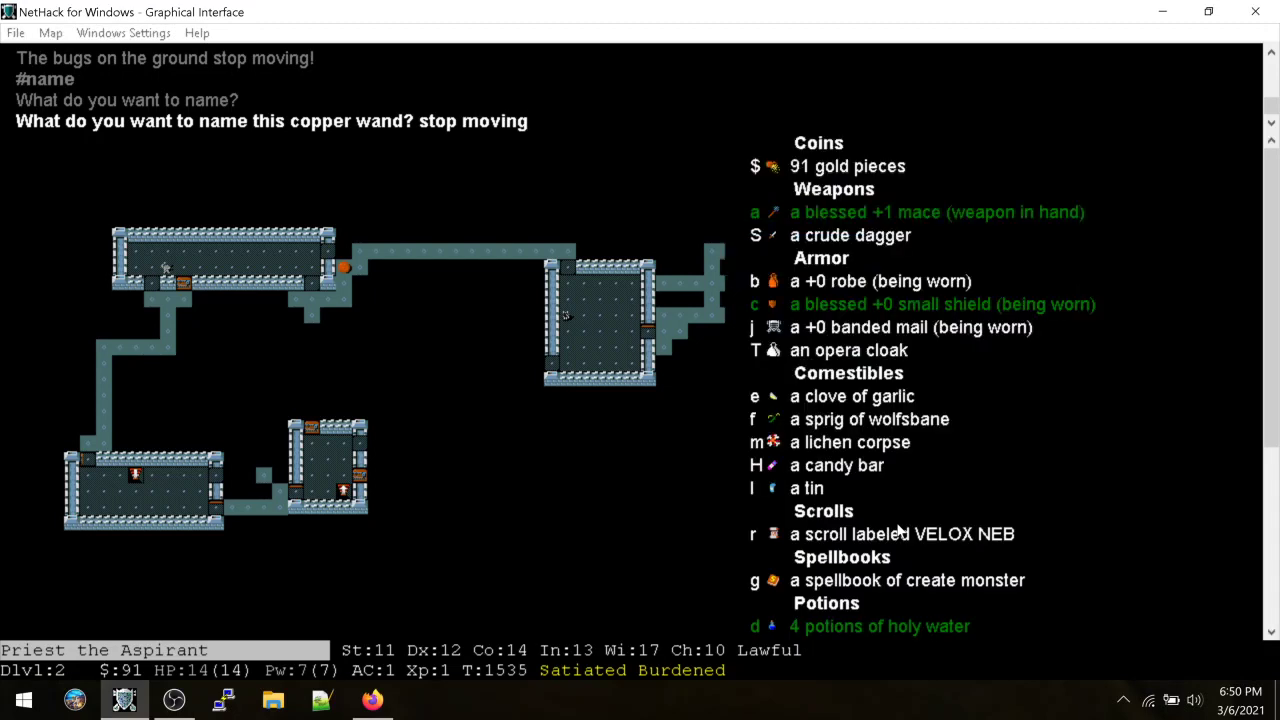
Eat one of the comestibles and wait out the confusion
key("Escape")
key("e")
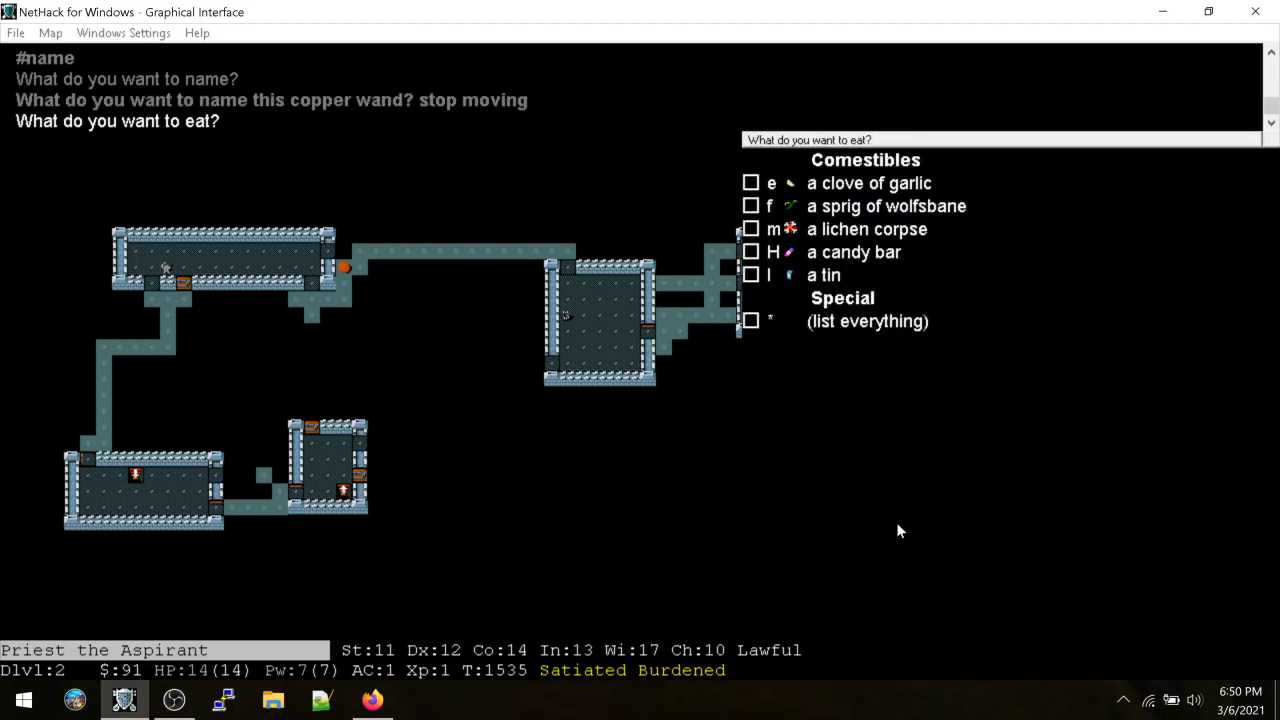
key("m")
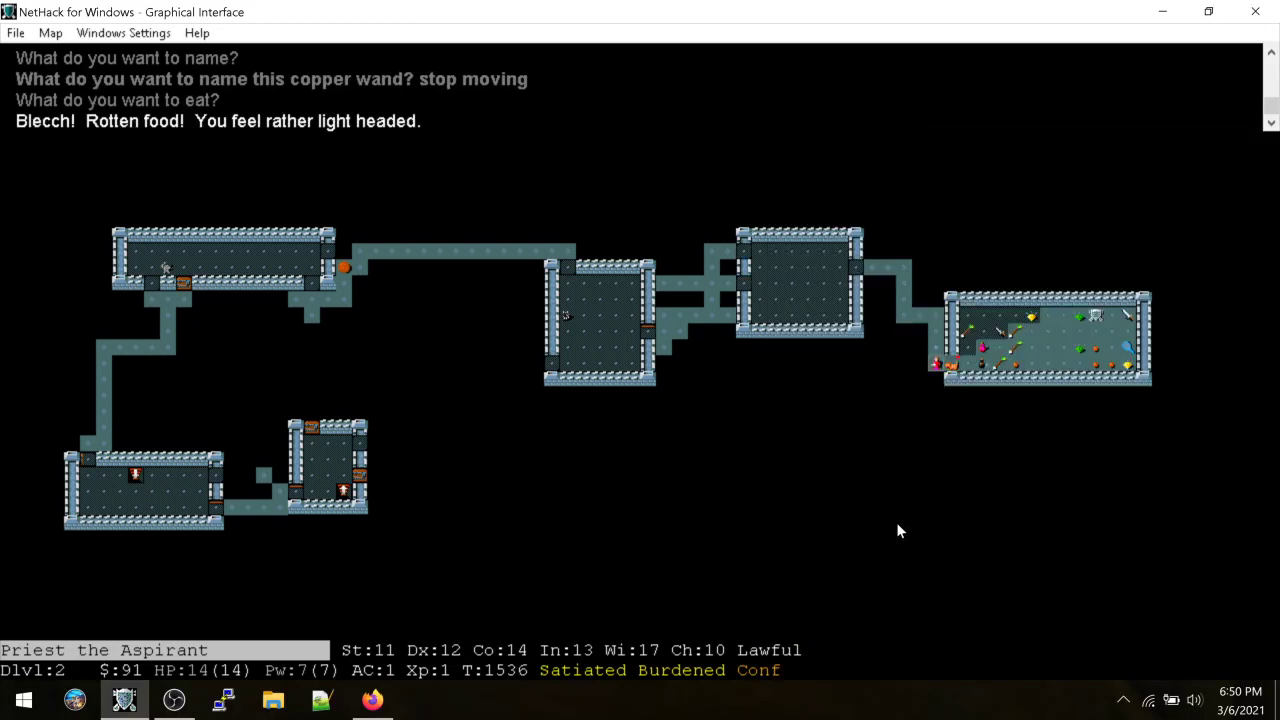
key("s")
key("s")
key("s")
key("s")
key("s")
key("s")
key("s")
key("s")
key("s")
key("s")
key("s")
key("s")
key("s")
key("s")
key("s")
key("s")
key("s")
key("s")
key("s")
key("s")
key("s")
key("s")
key("s")
key("s")
key("s")
key("s")
key("s")
key("s")
key("s")
key("s")
key("s")
key("s")
key("s")
key("s")
key("s")
key("s")
key("s")
key("s")
key("s")
key("s")
key("s")
key("s")
key("s")
key("s")
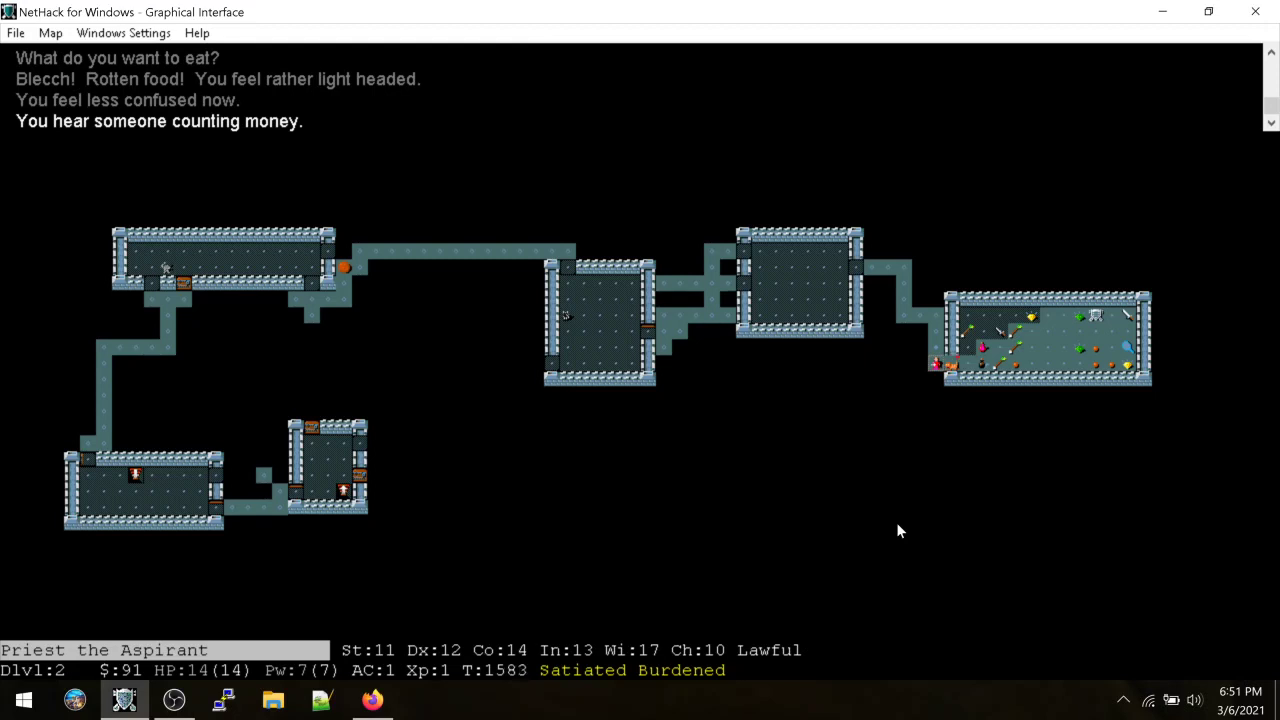
Cancel reading, then walk east past the housecat into Asidonhopo's general store
key("r")
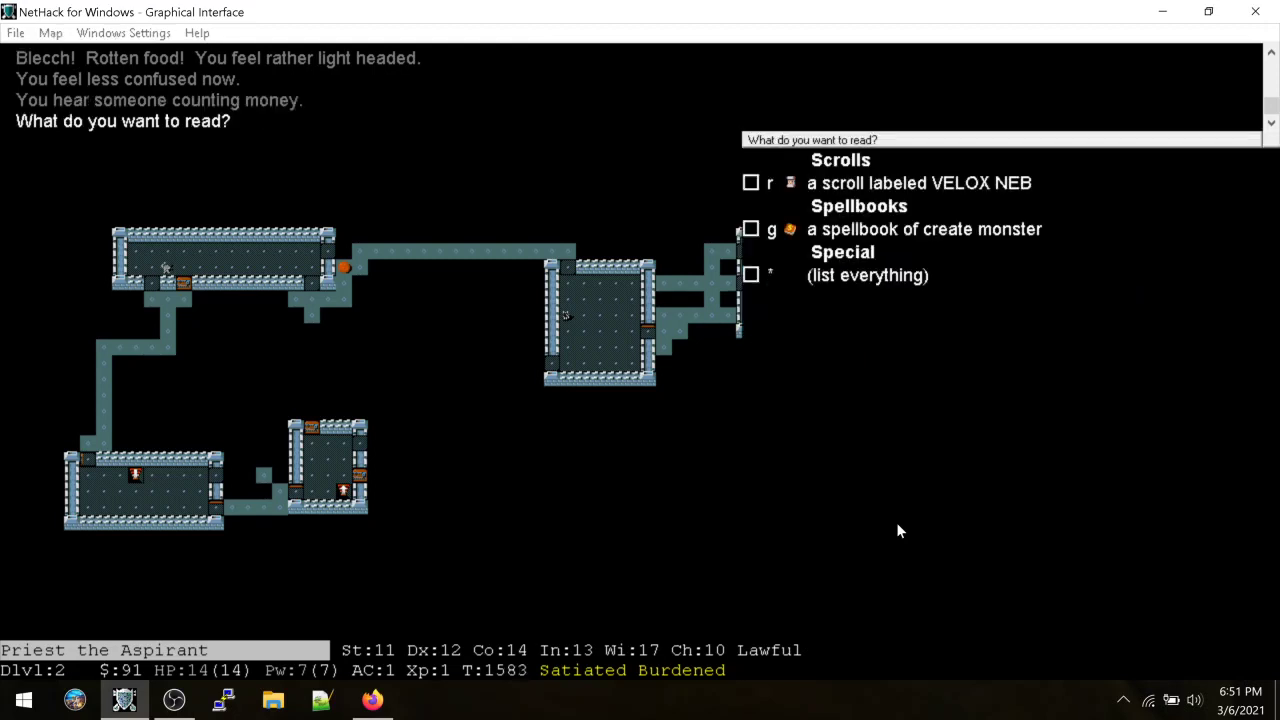
key("Escape")
key("l")
key("l")
key("l")
key("l")
key("l")
key("l")
key("l")
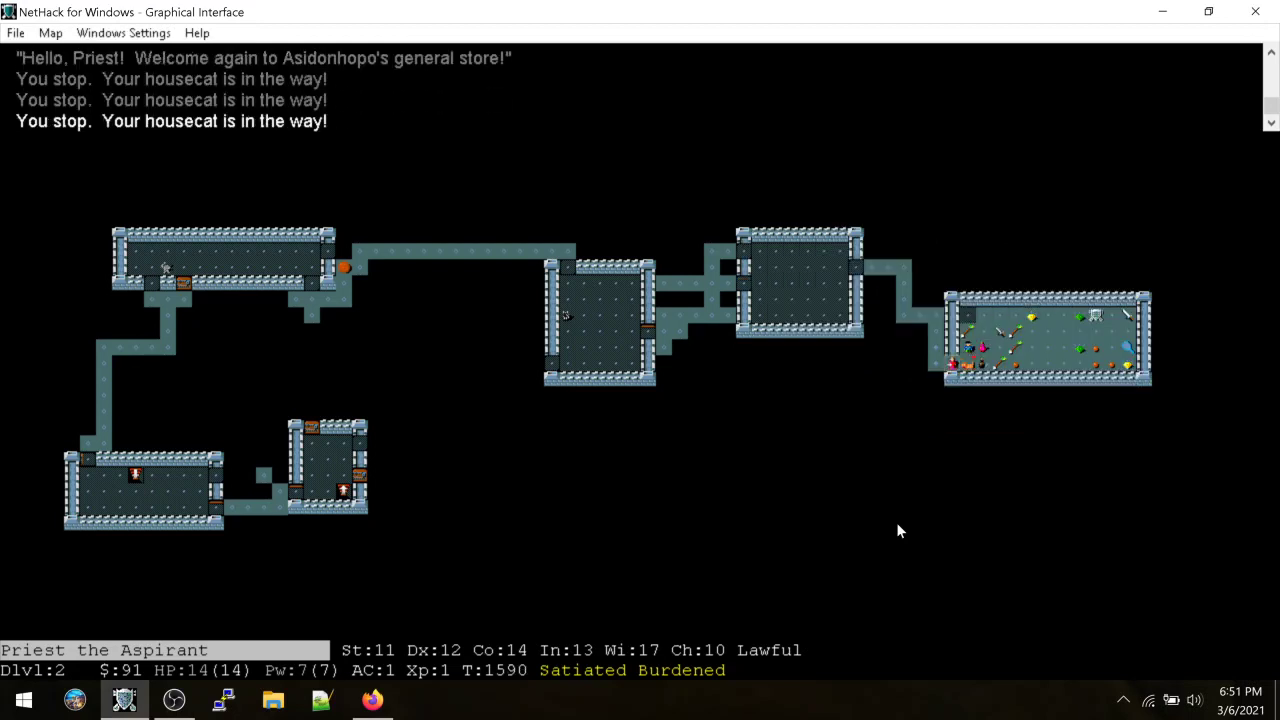
key("l")
key("l")
key("l")
key("l")
key("l")
key("l")
key("l")
key("l")
key("l")
key("l")
key("Return")
key("l")
key("l")
key("l")
key("l")
key("l")
key("l")
key("l")
key("l")
key("l")
key("D")
List all item types and mark the spellbook of create monster and green gem
key("a")
key("Return")
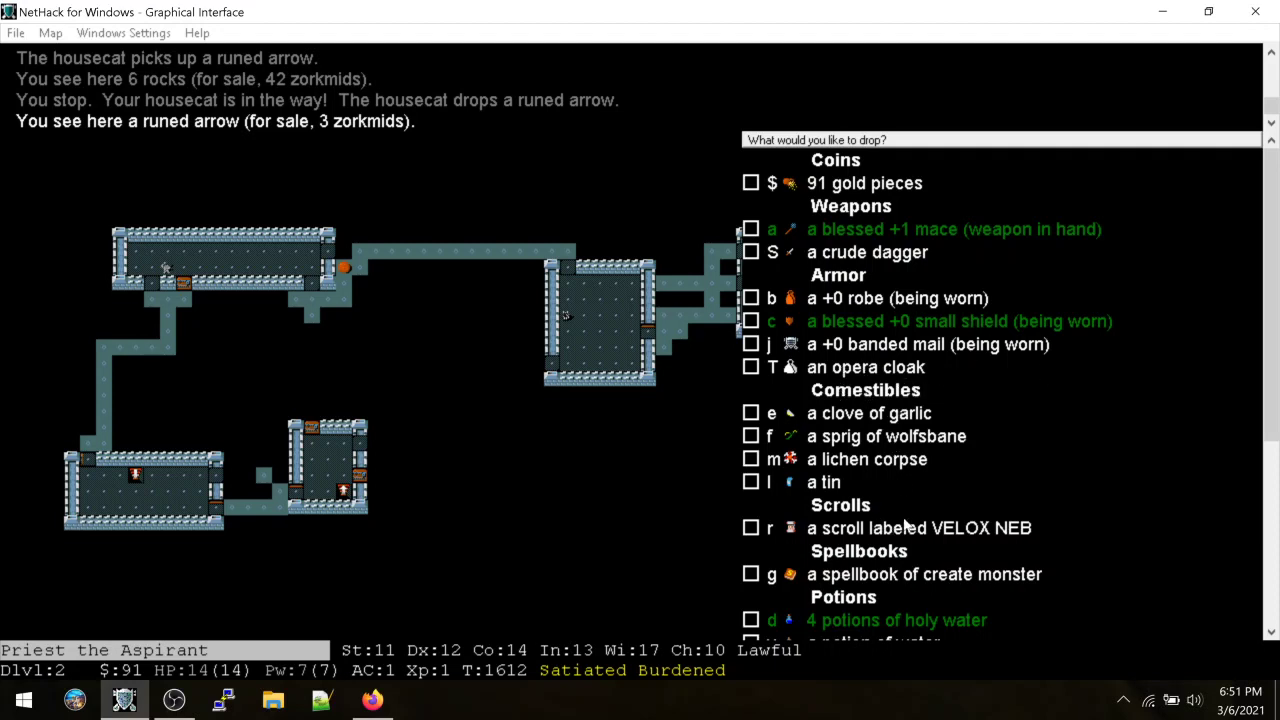
scroll(880, 500, "down", 3)
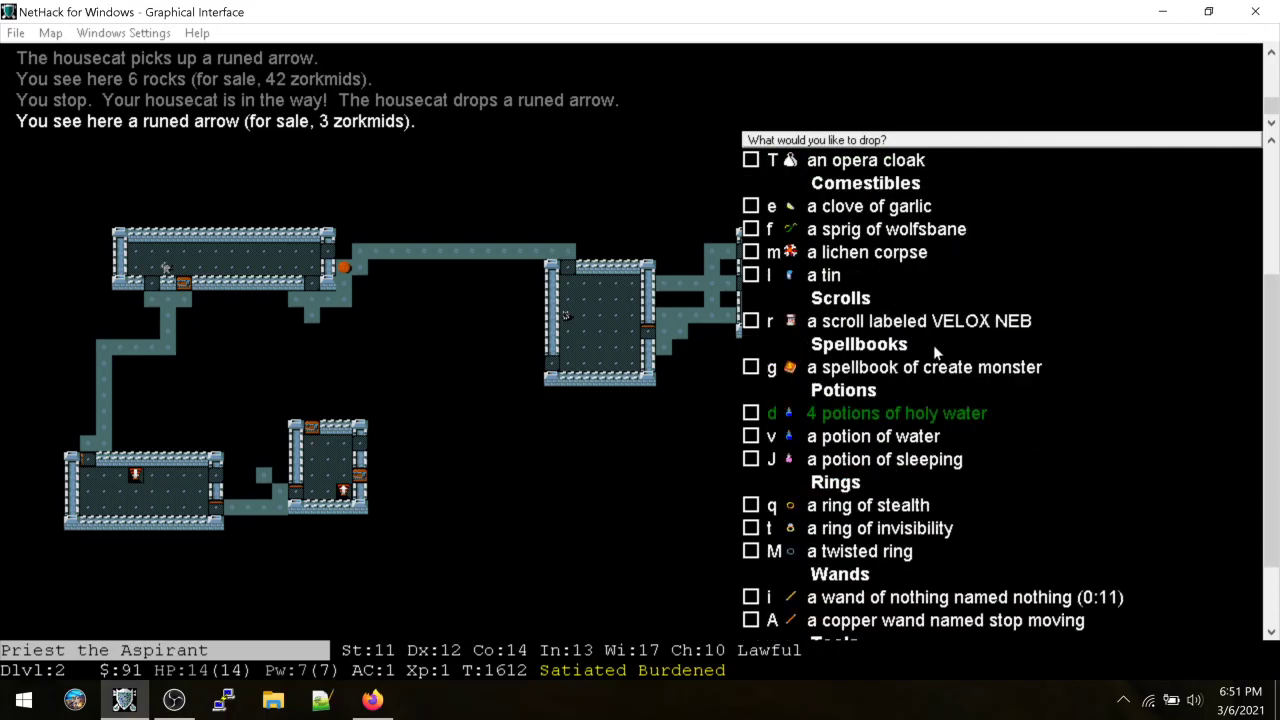
left_click(940, 366)
scroll(940, 366, "down", 2)
scroll(940, 366, "down", 1)
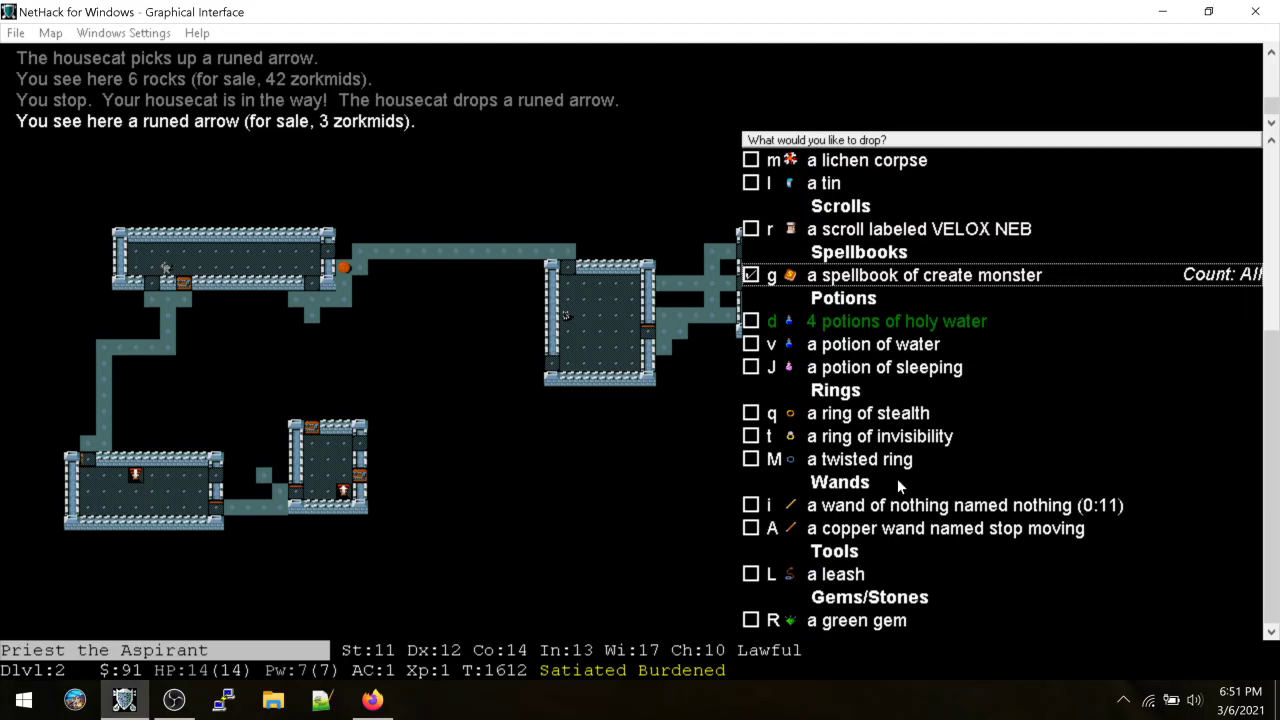
left_click(858, 620)
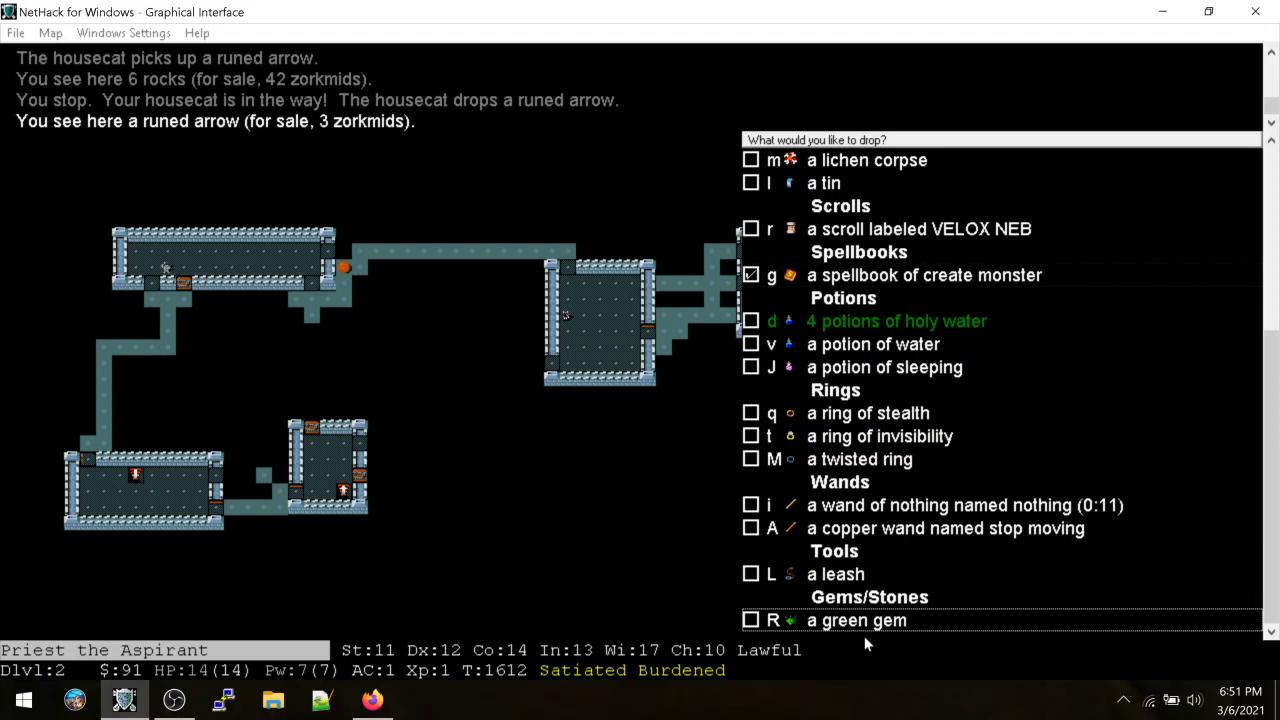
Sell the spellbook for 100 gold and the green gem for 3 gold
key("Return")
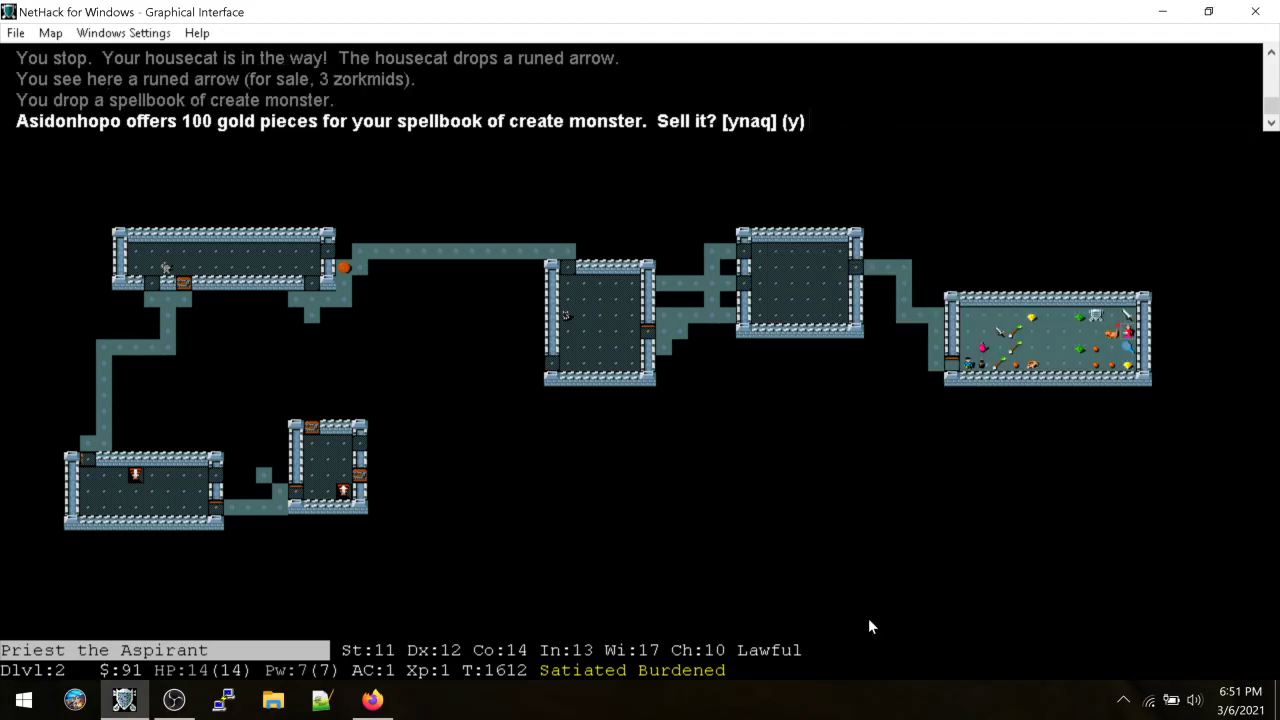
key("y")
key("y")
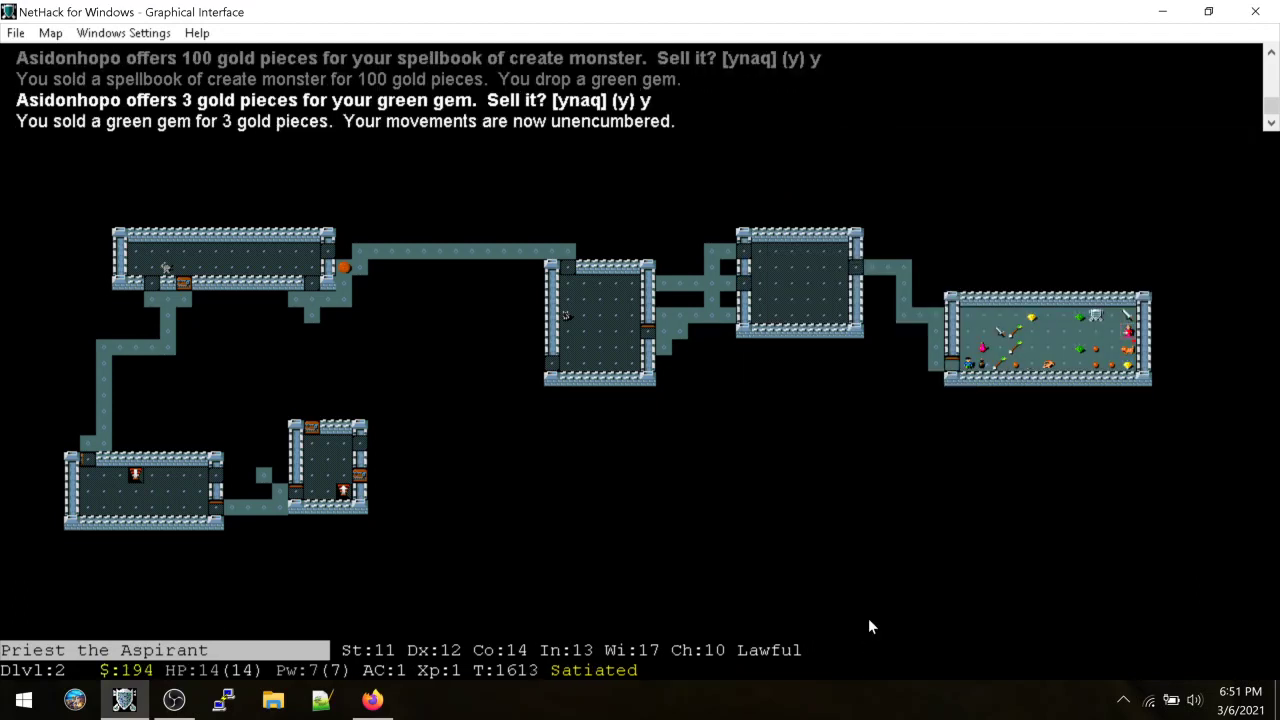
key("y")
Walk out the shop's west door, declining to attack Asidonhopo
key("k")
key("h")
key("h")
key("Return")
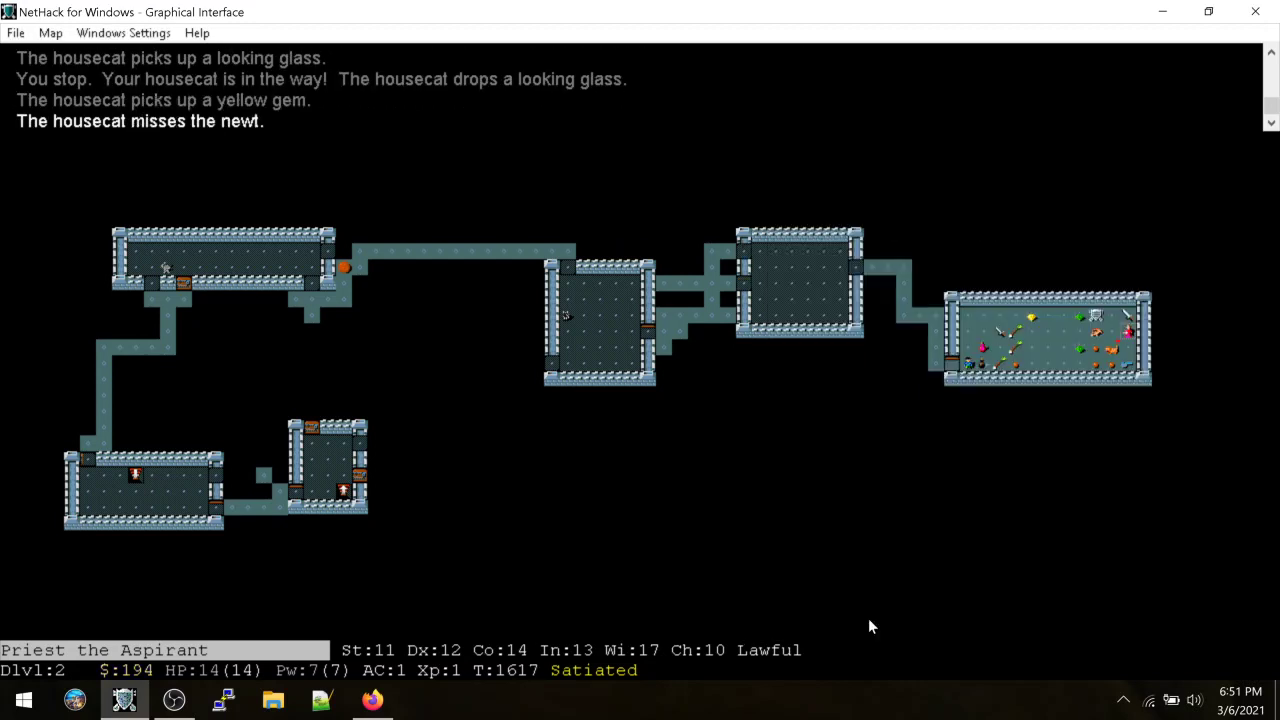
key("s")
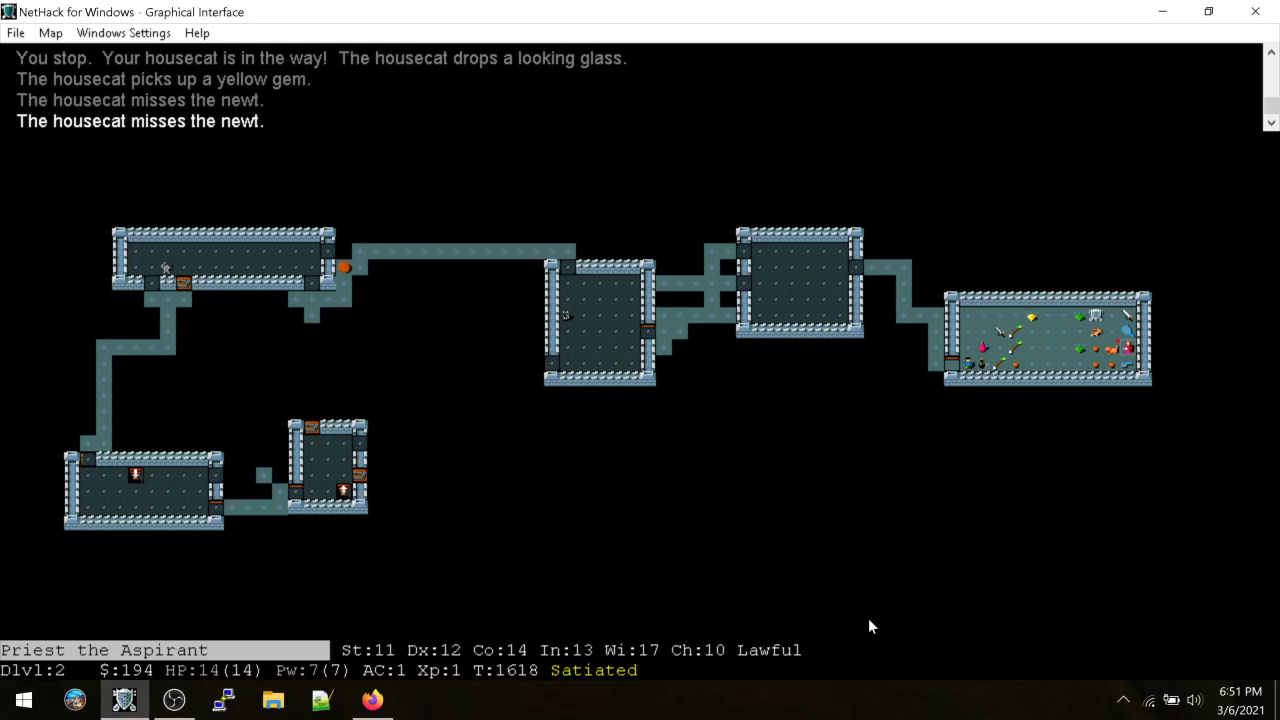
key("l")
key("l")
key("Return")
key("s")
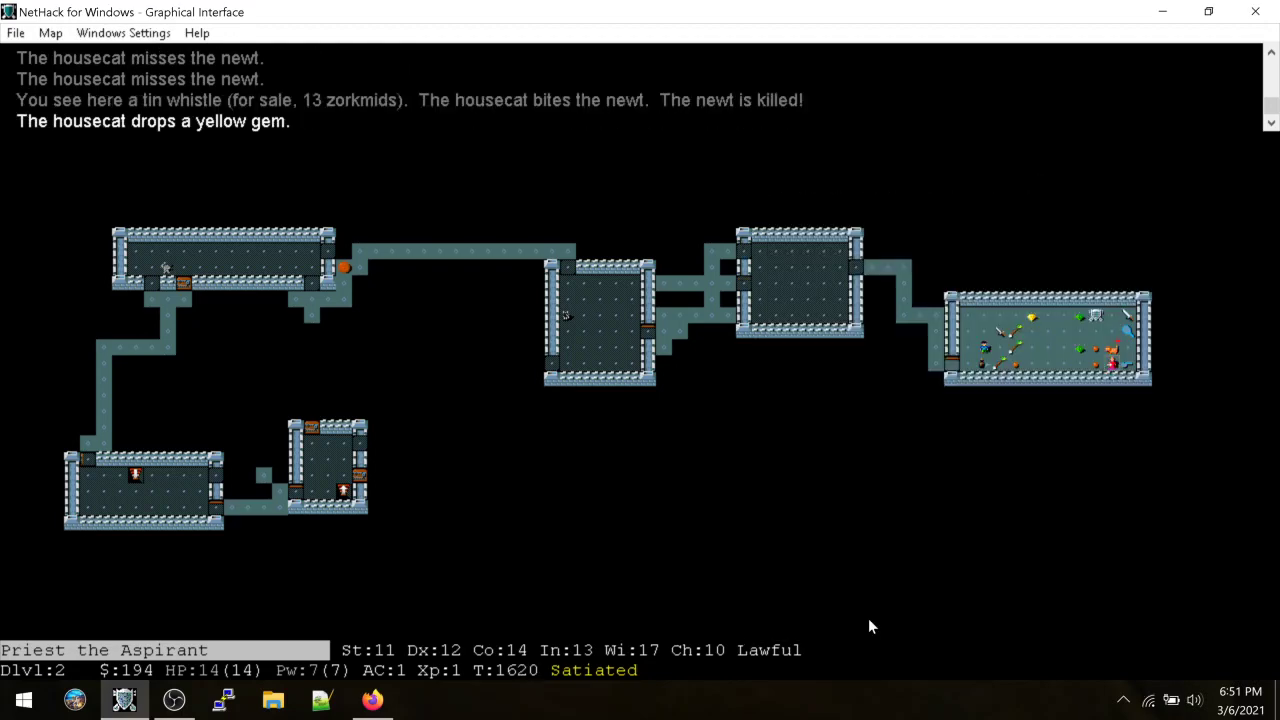
key("l")
key("Return")
key("l")
key("l")
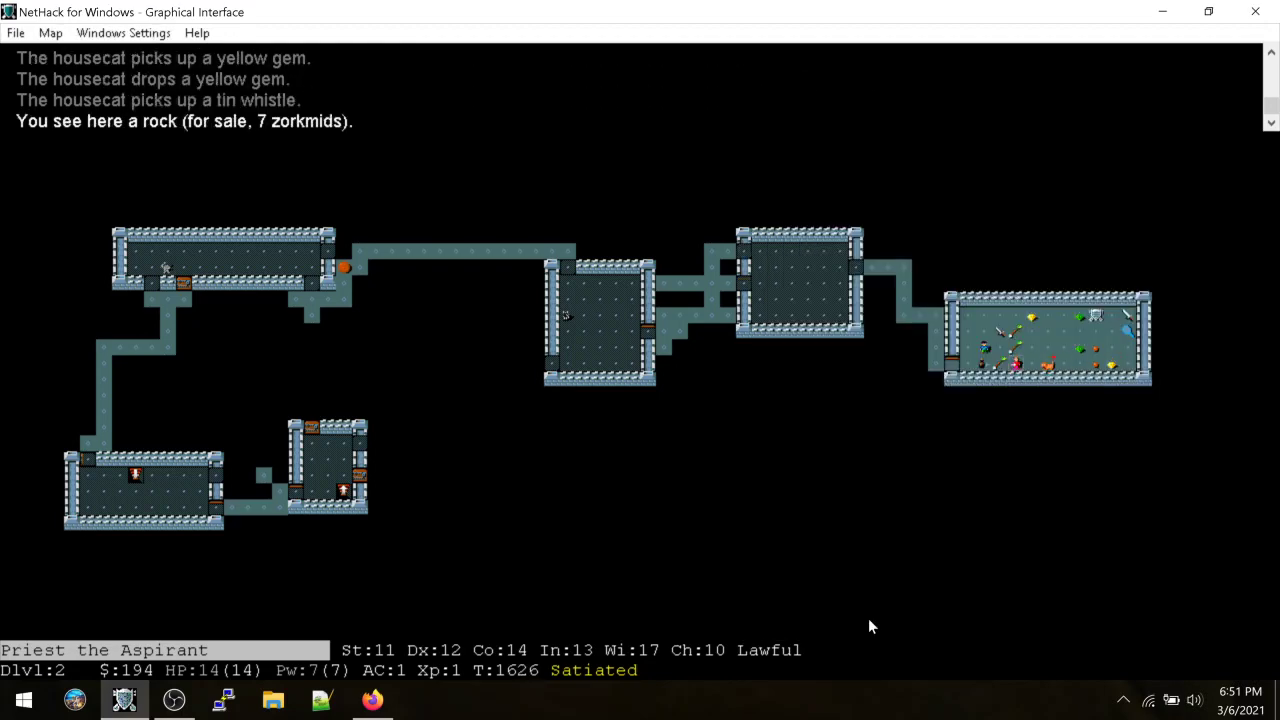
key("l")
key("Return")
key("l")
key("l")
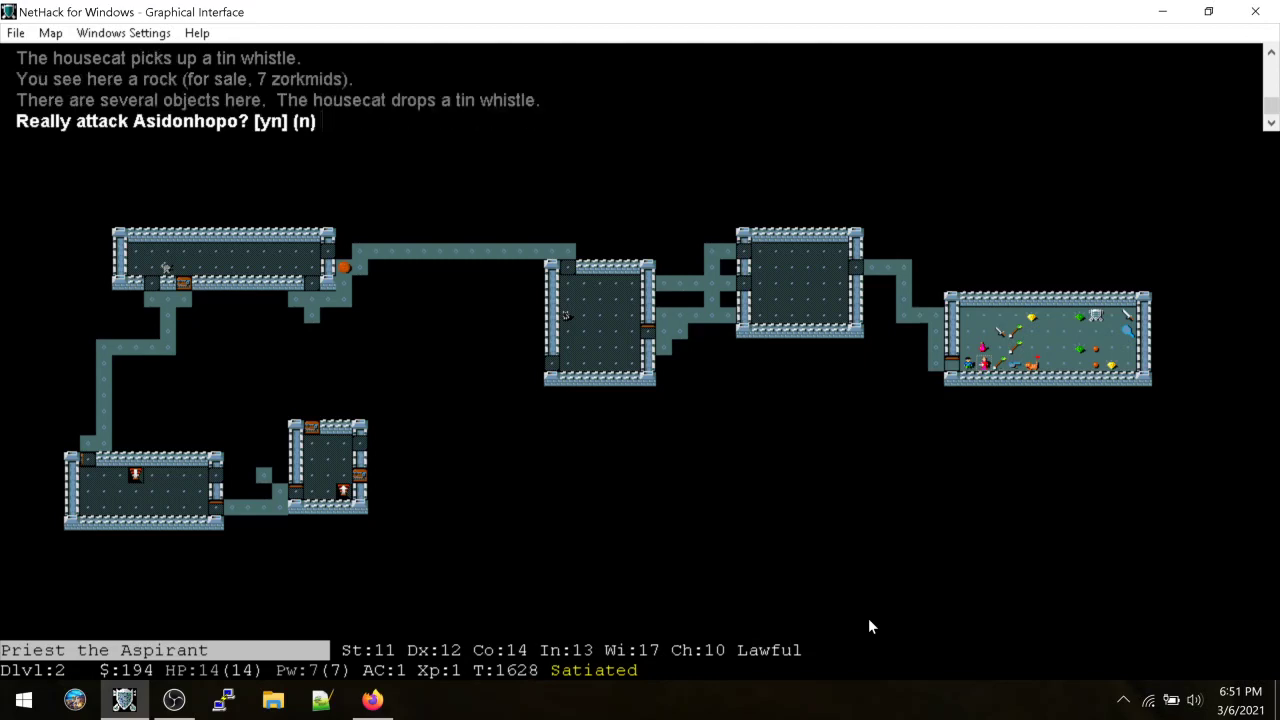
key("n")
key("s")
key("s")
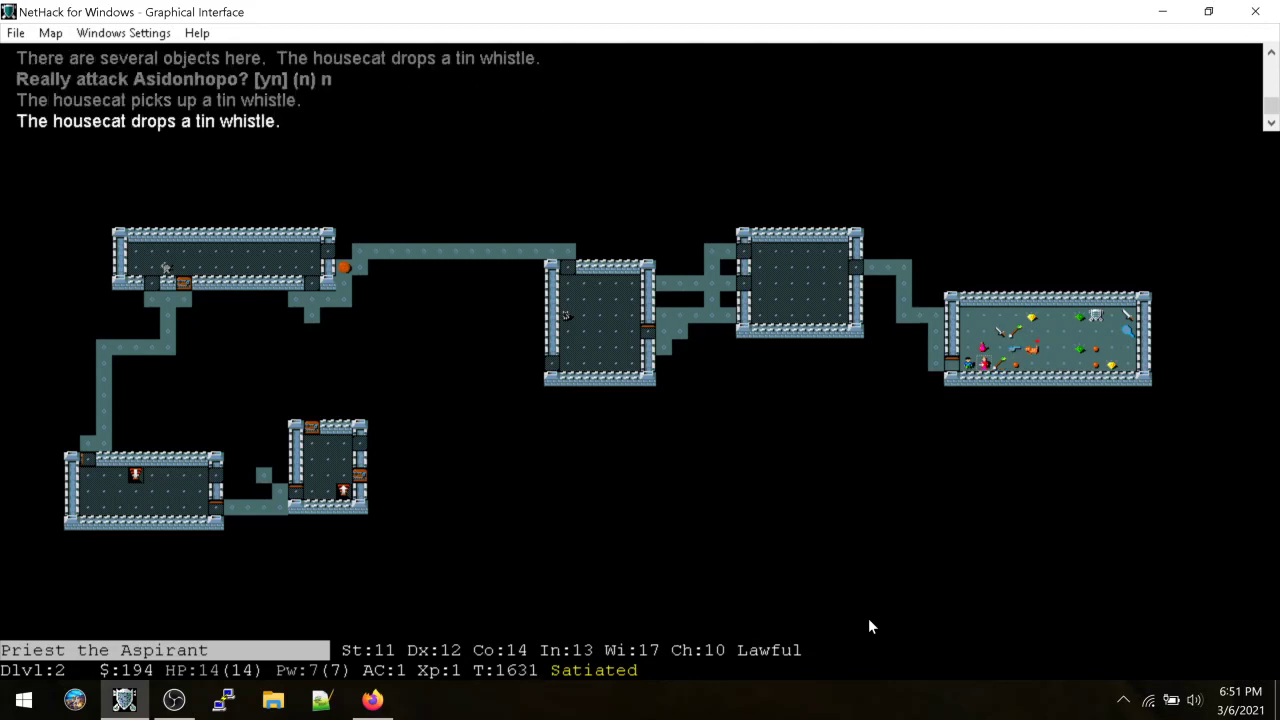
key("s")
key("p")
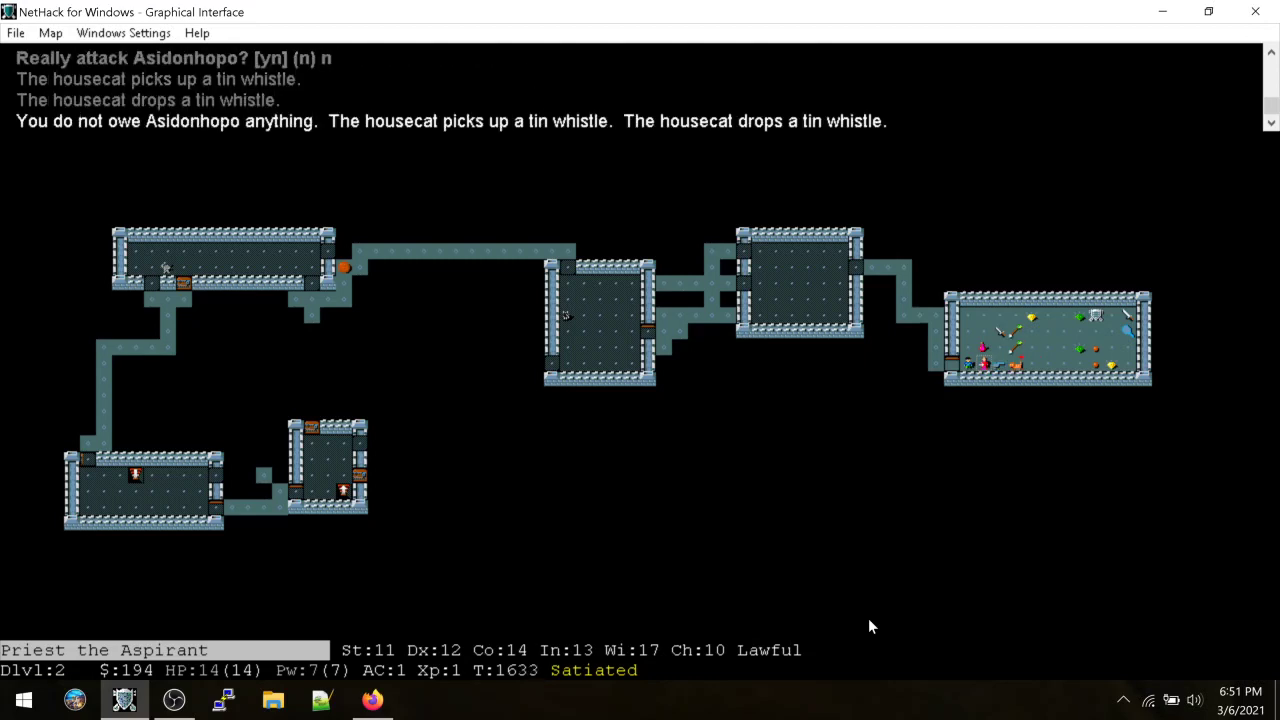
key("h")
key("h")
key("h")
key("h")
key("h")
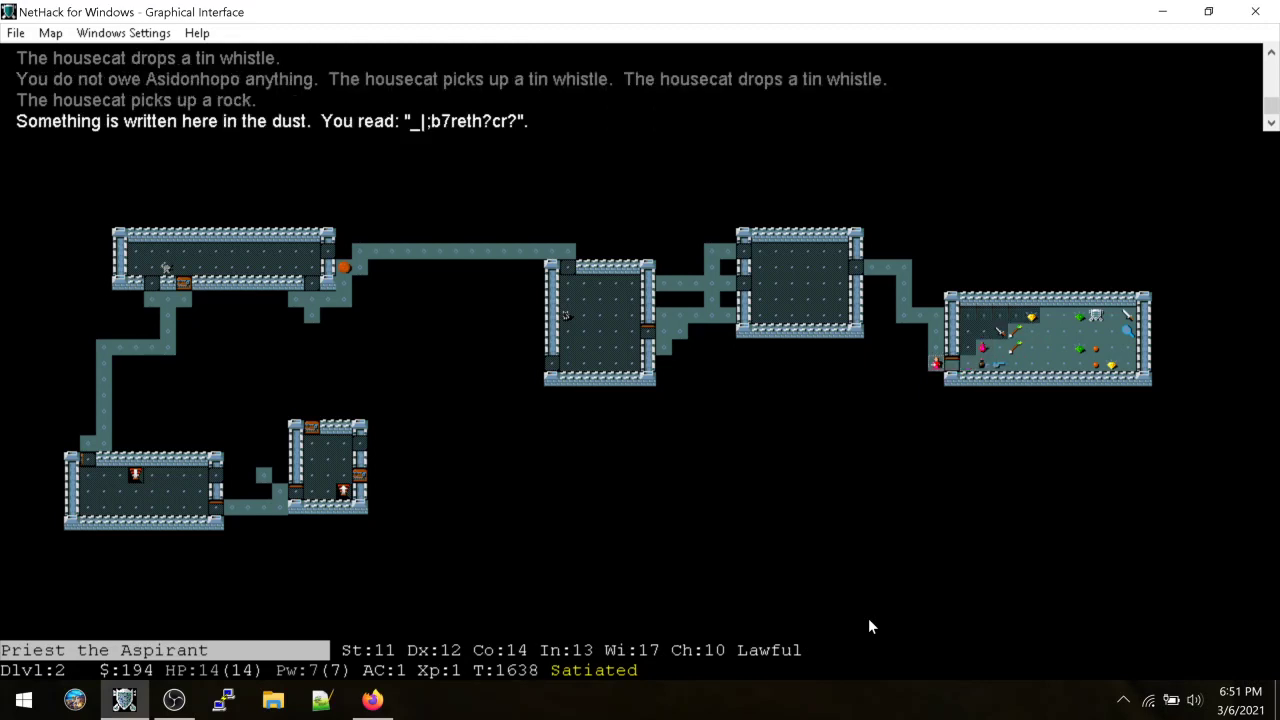
type("50")
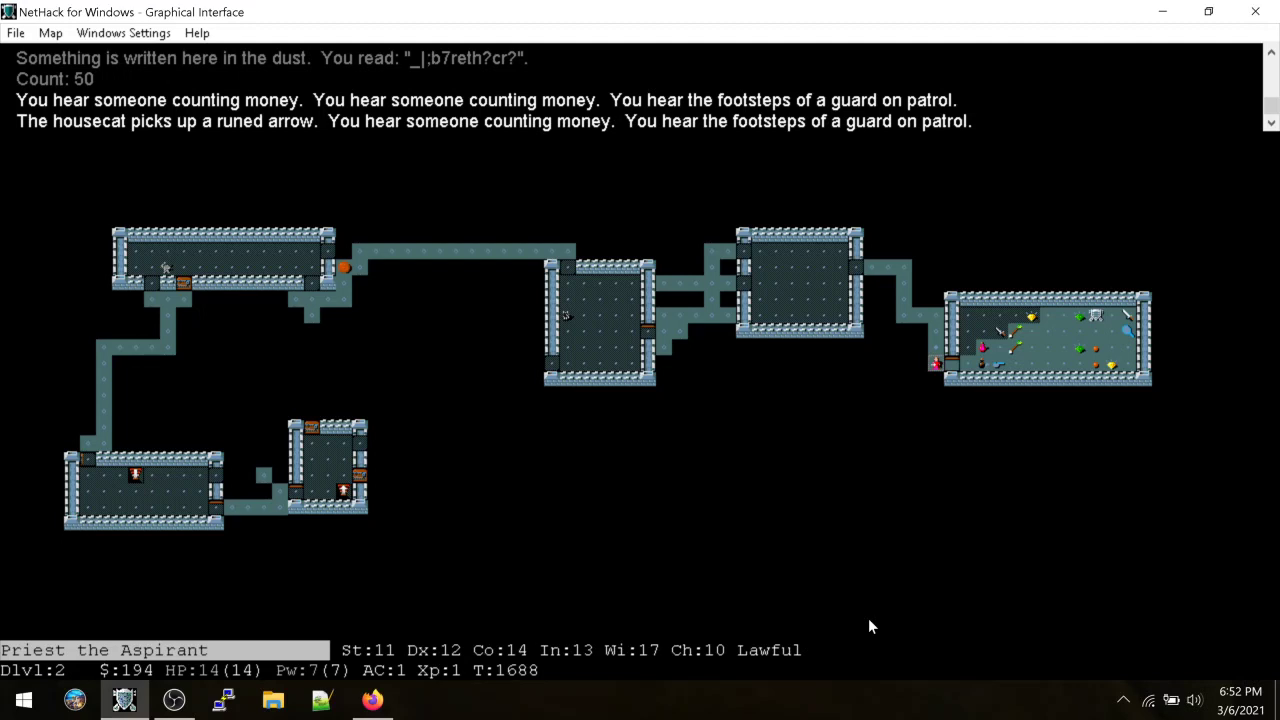
type("s50")
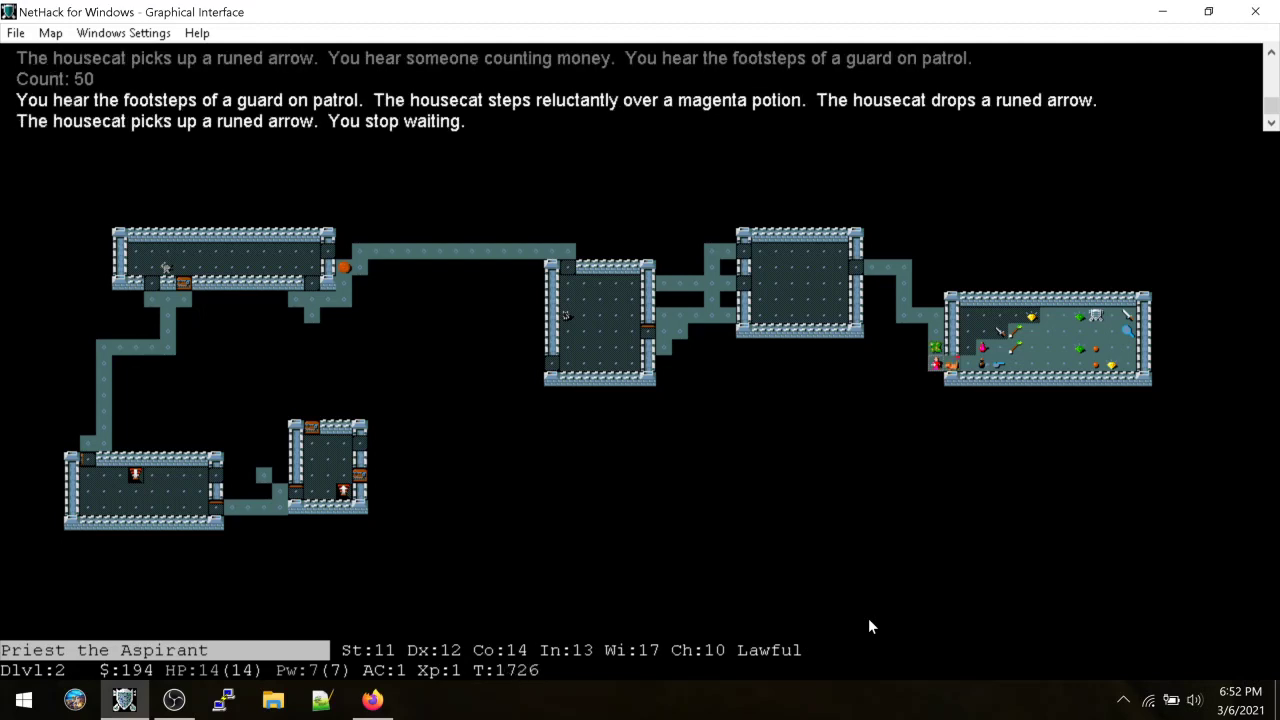
Kill the lichen and pick up its corpse and the runed arrow
key("k")
key("k")
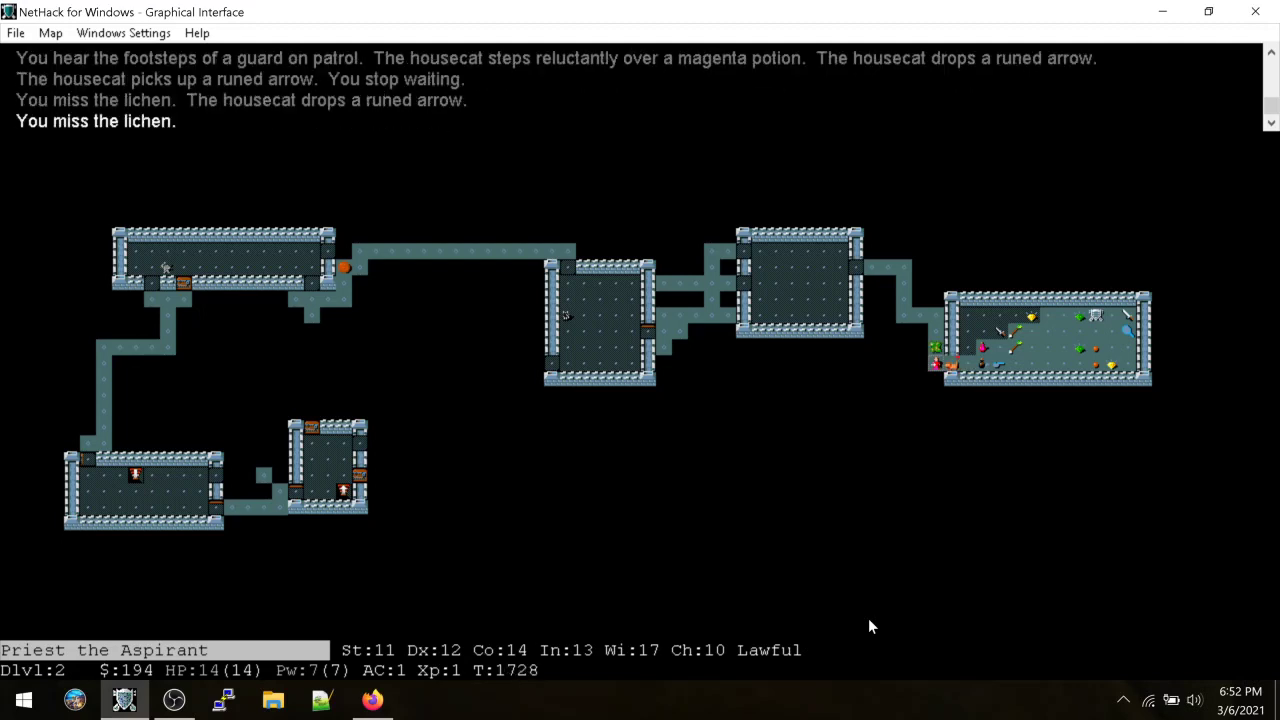
key("k")
key("k")
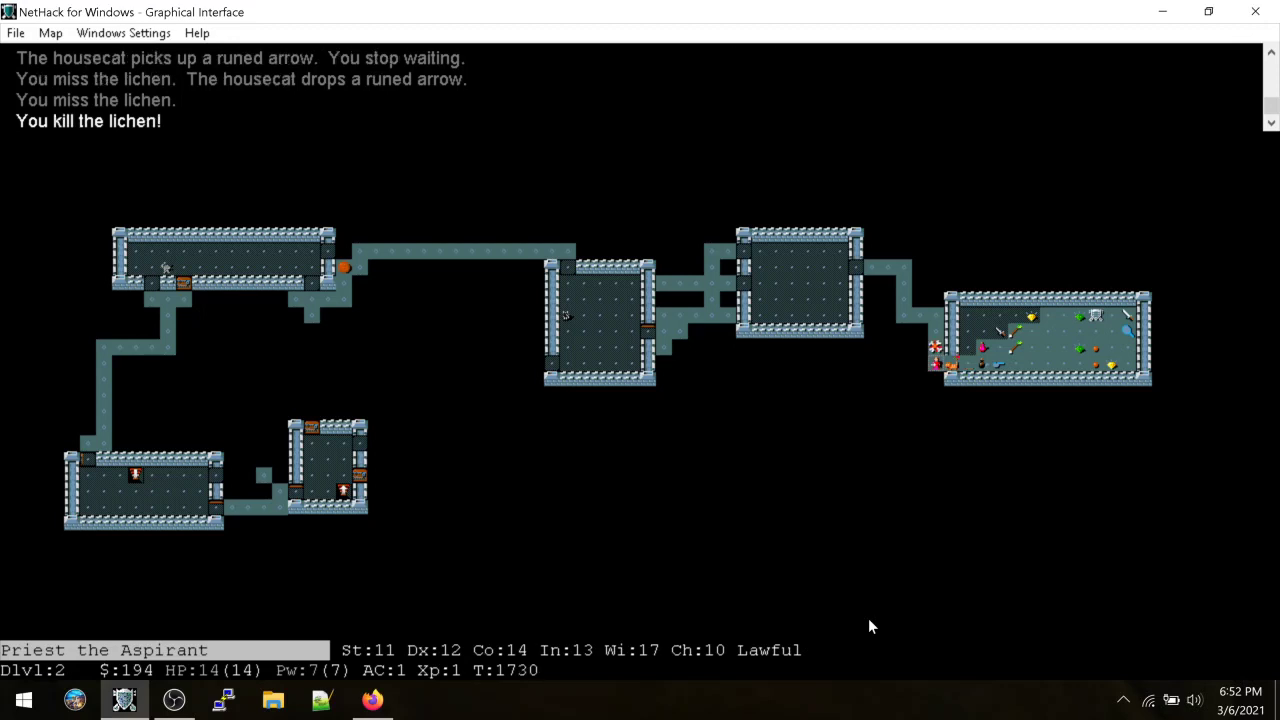
key("k")
key("comma")
key("s")
key("s")
key("l")
key("l")
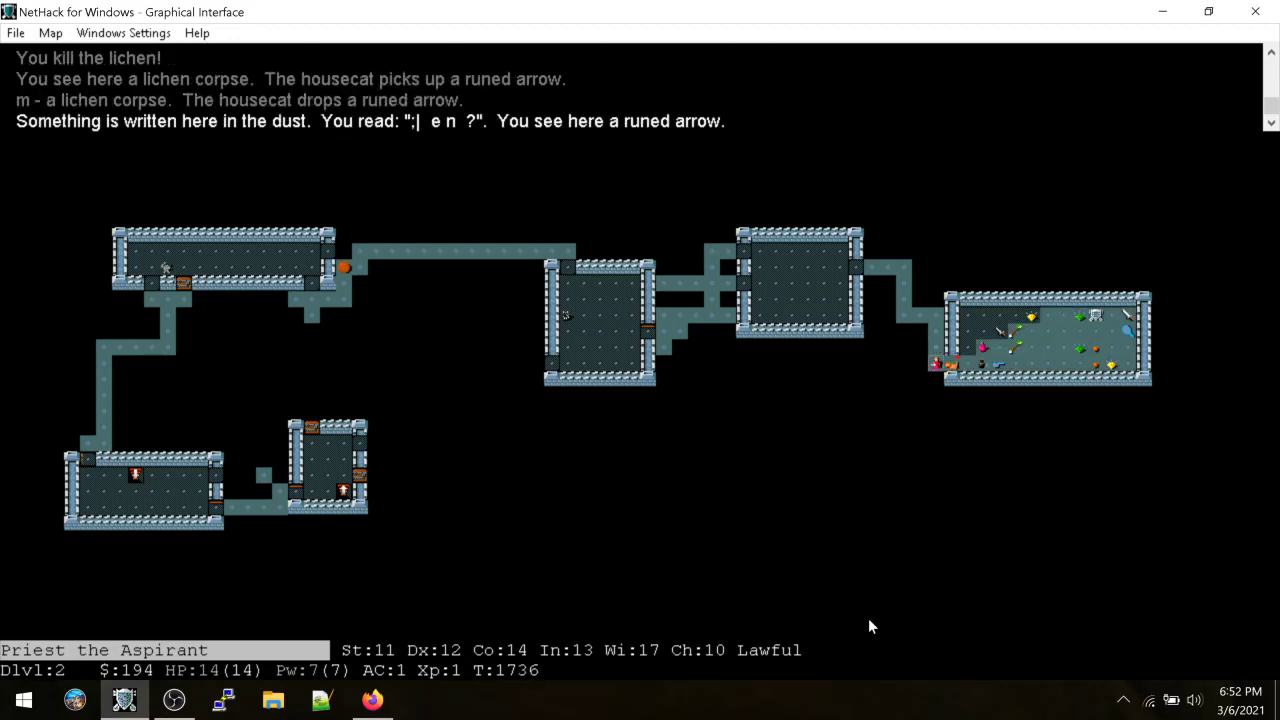
key("comma")
type("50s")
type("50")
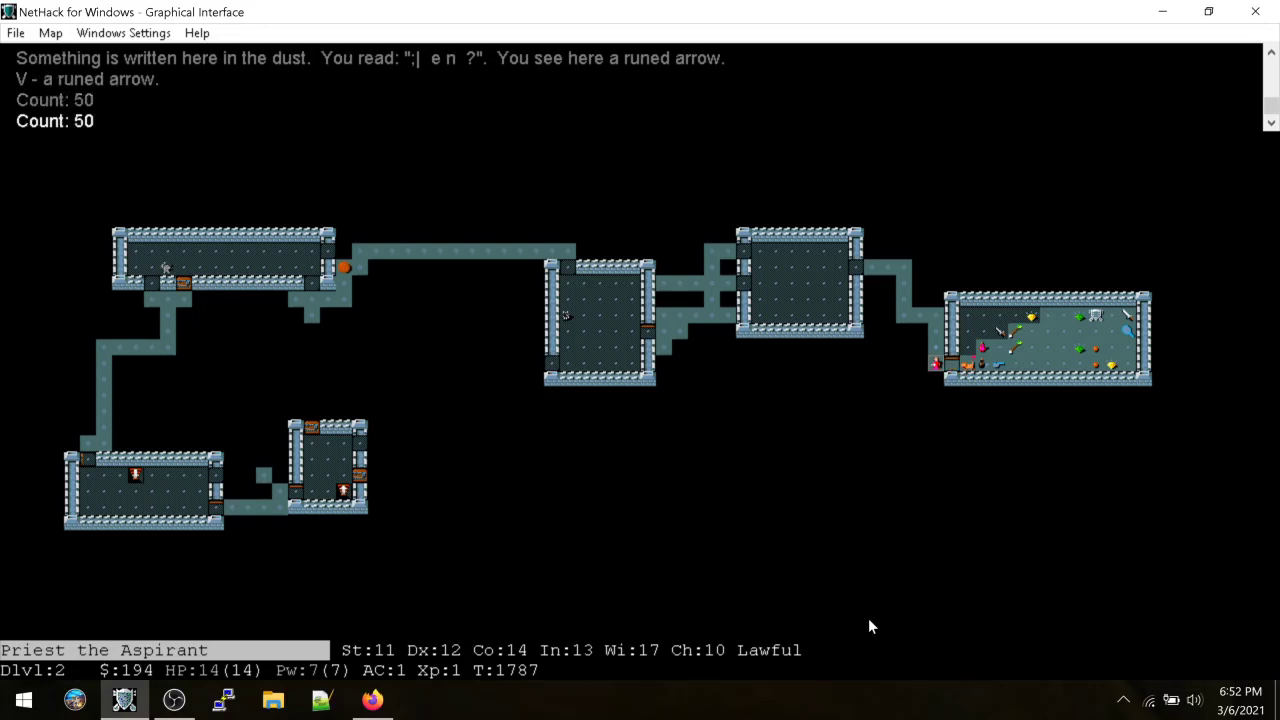
type("s")
type("50")
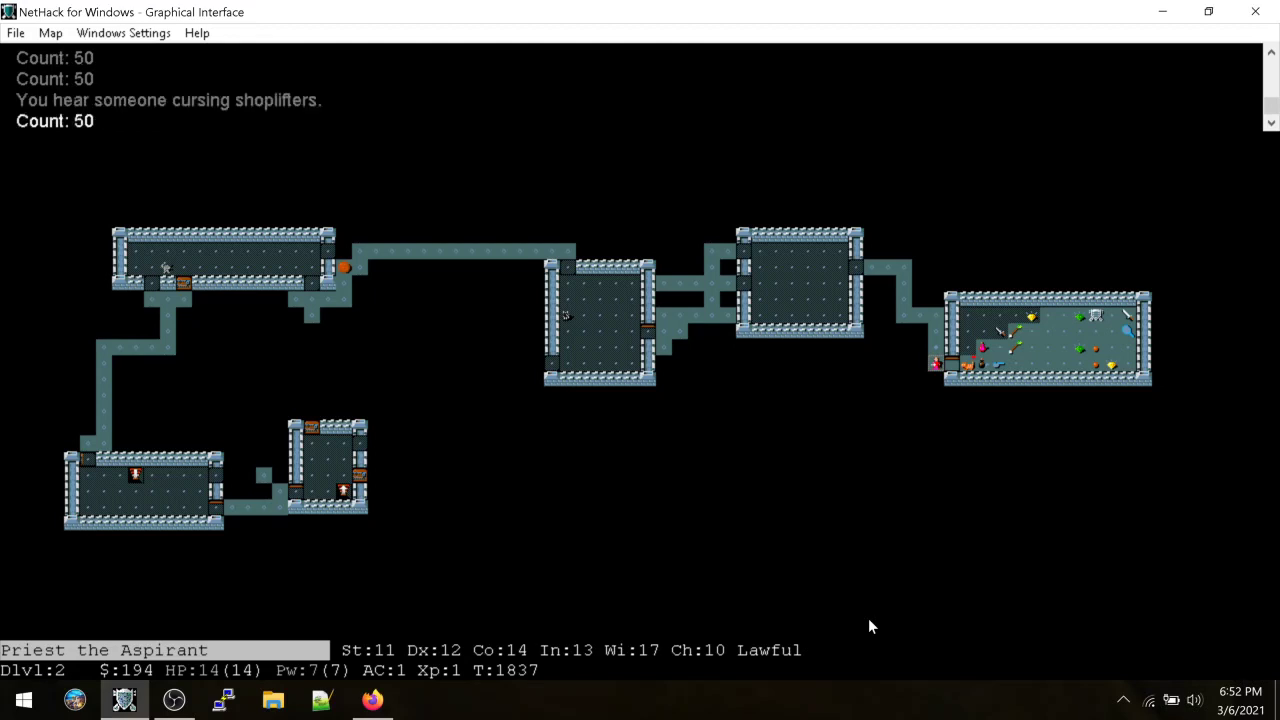
type("sl")
Buy the cursed DAIYEN FOOELS scroll for 178 gold
key("l")
key("l")
key("l")
key("l")
key("l")
key("l")
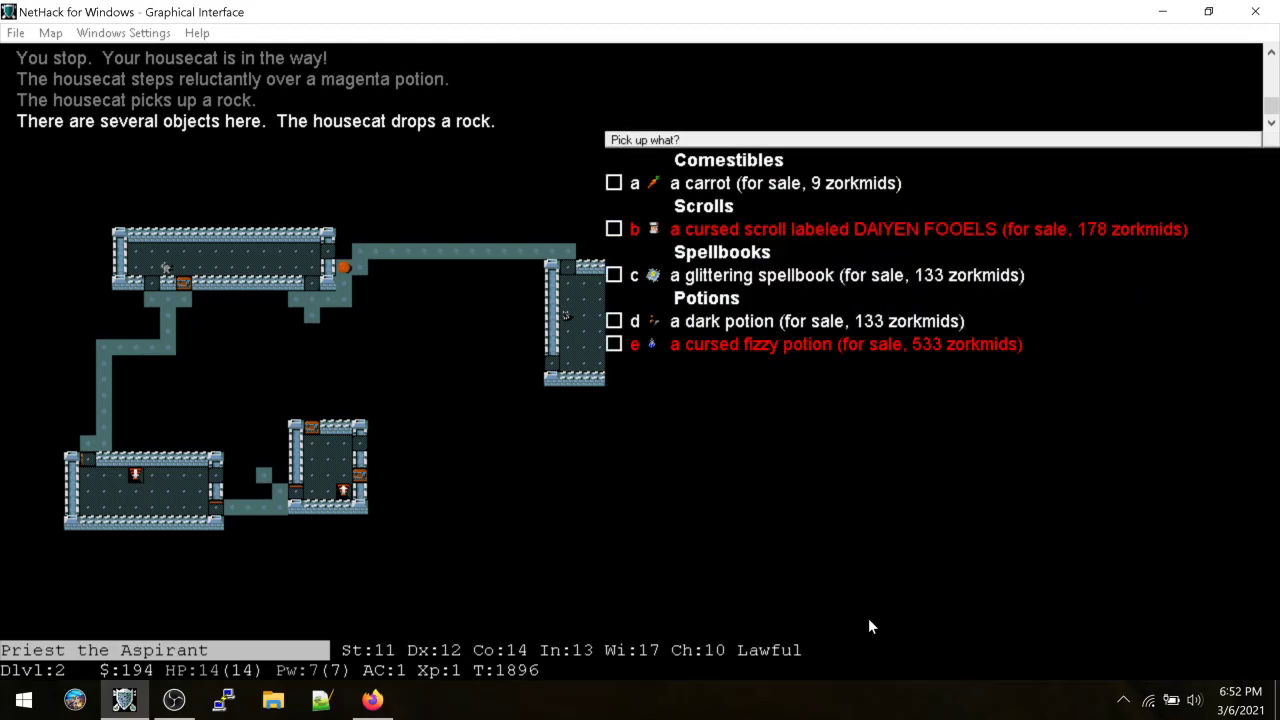
key("b")
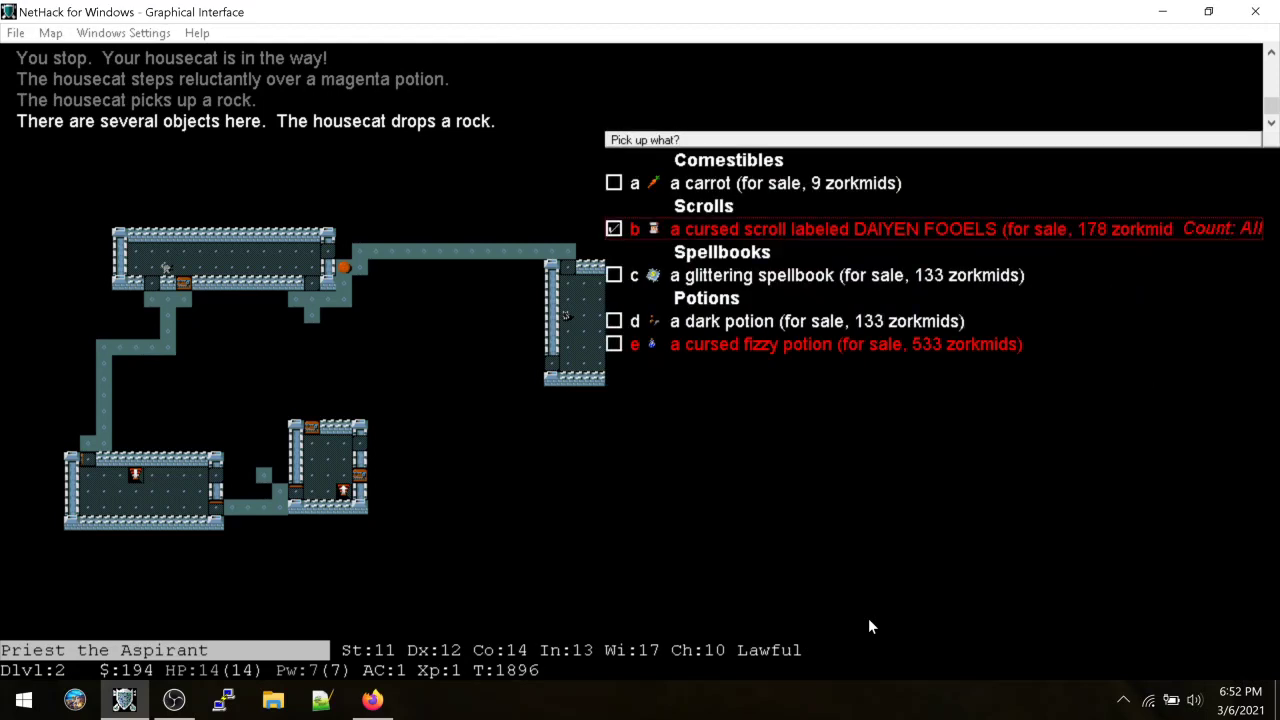
key("Return")
key("p")
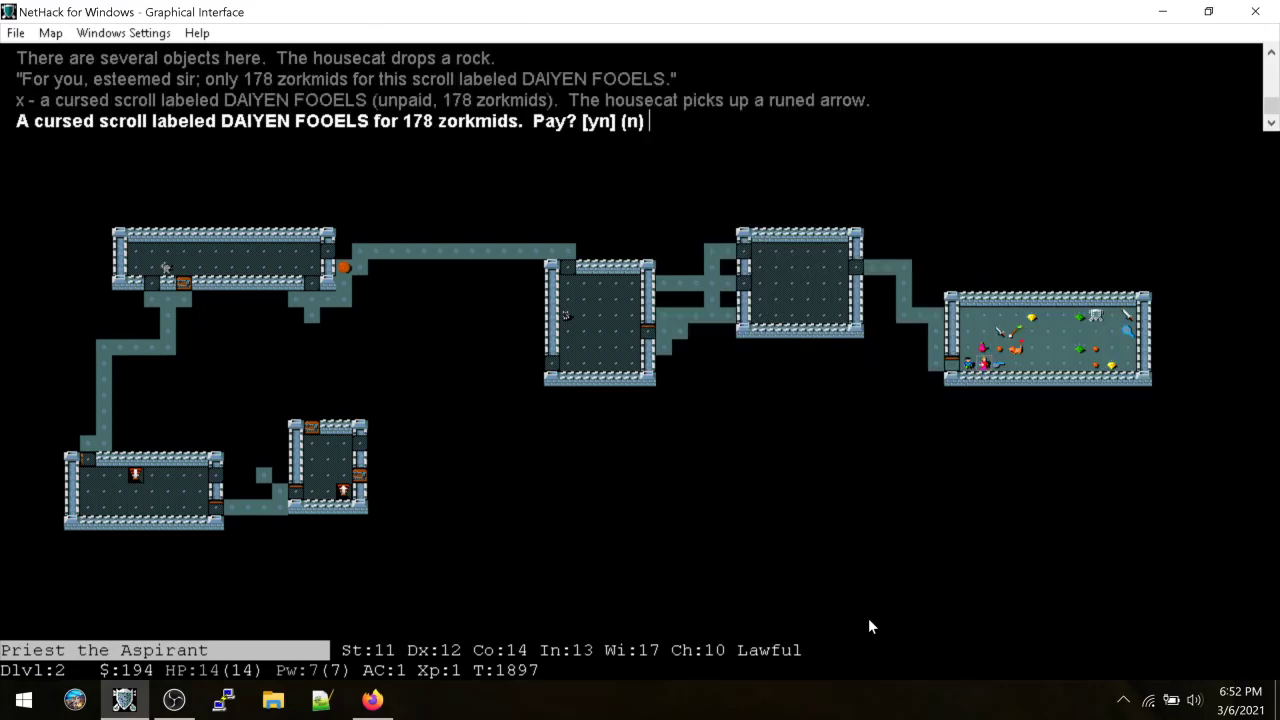
key("y")
type("y")
Pick up the cursed fizzy potion, then drop it back on the shop floor
key("l")
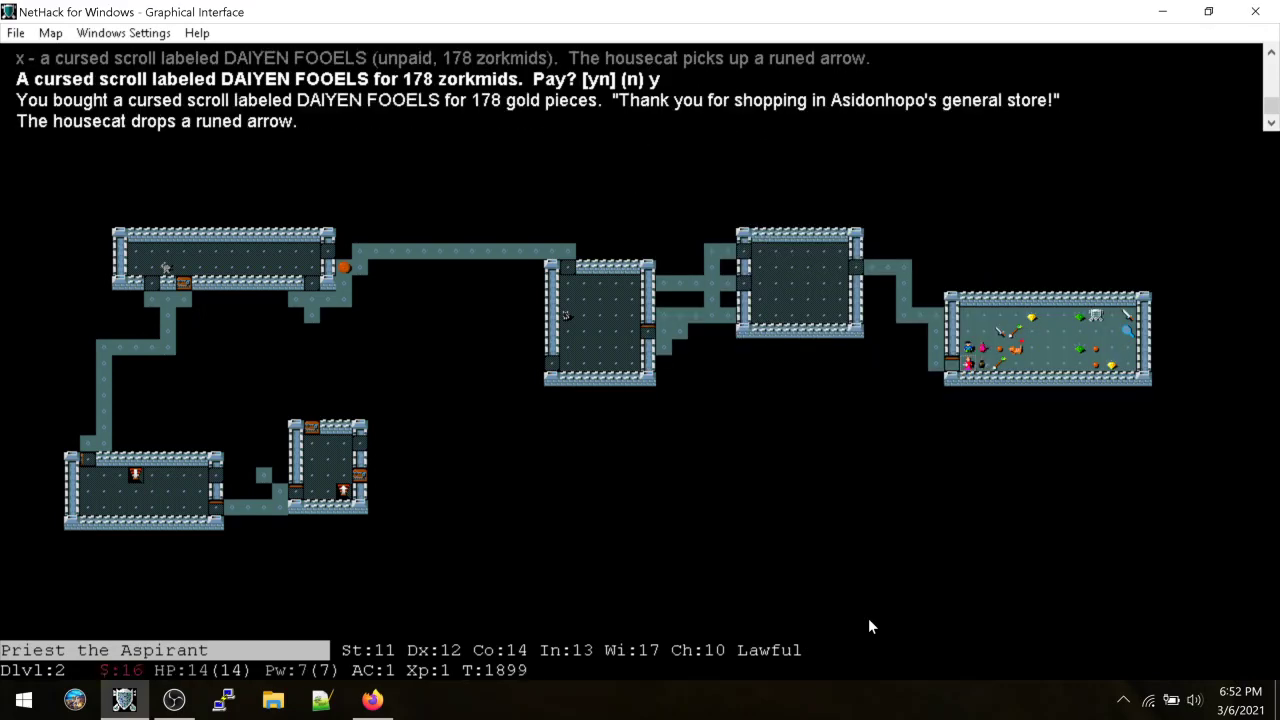
key("Return")
key("comma")
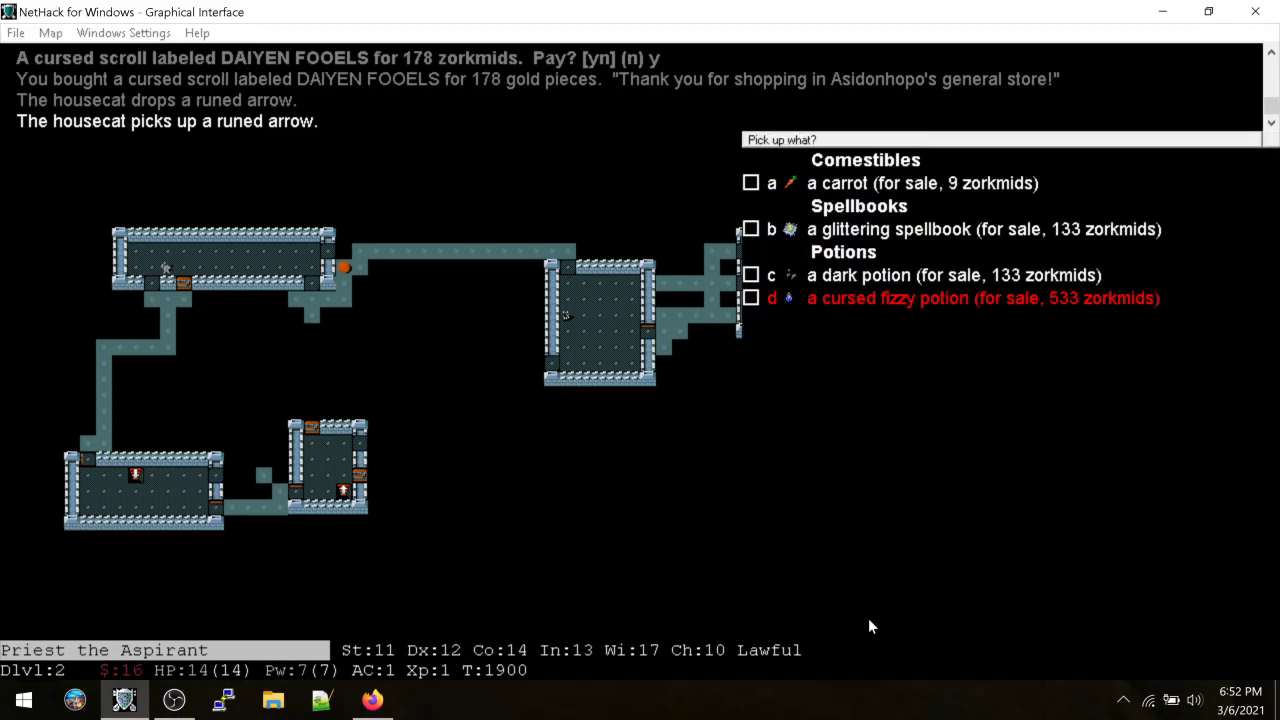
key("d")
key("Return")
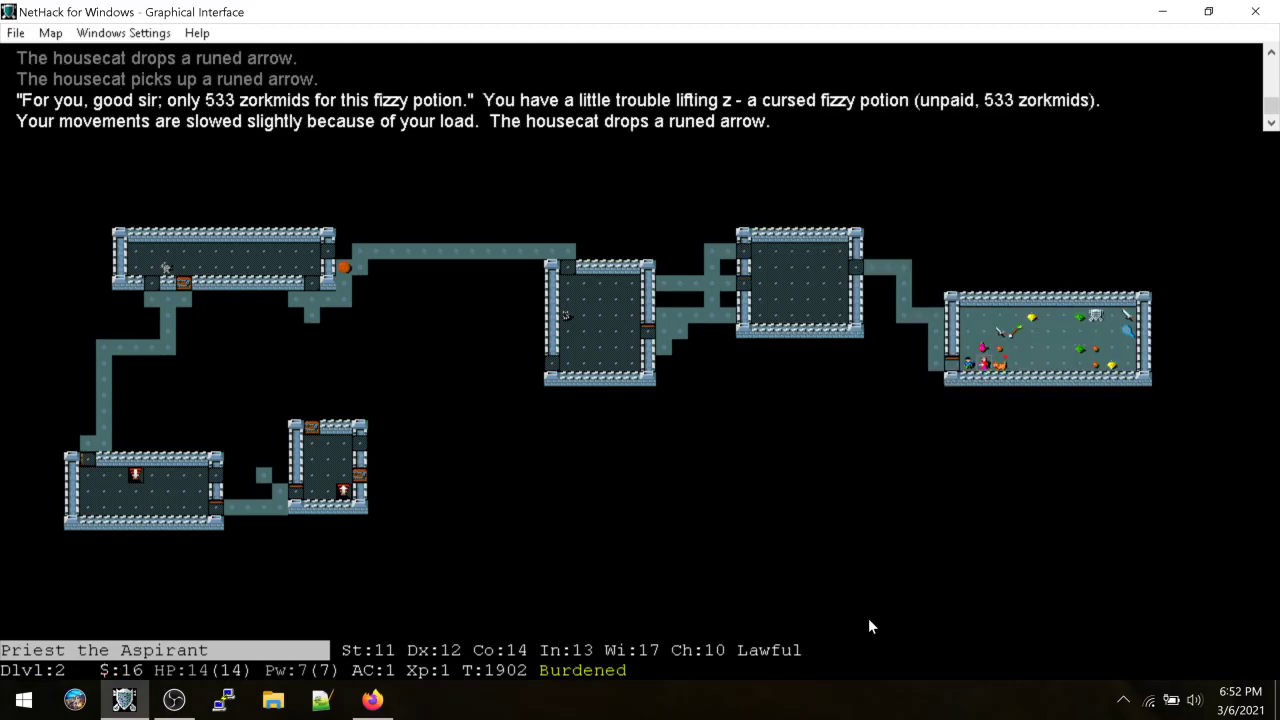
key("h")
key("h")
key("h")
key("h")
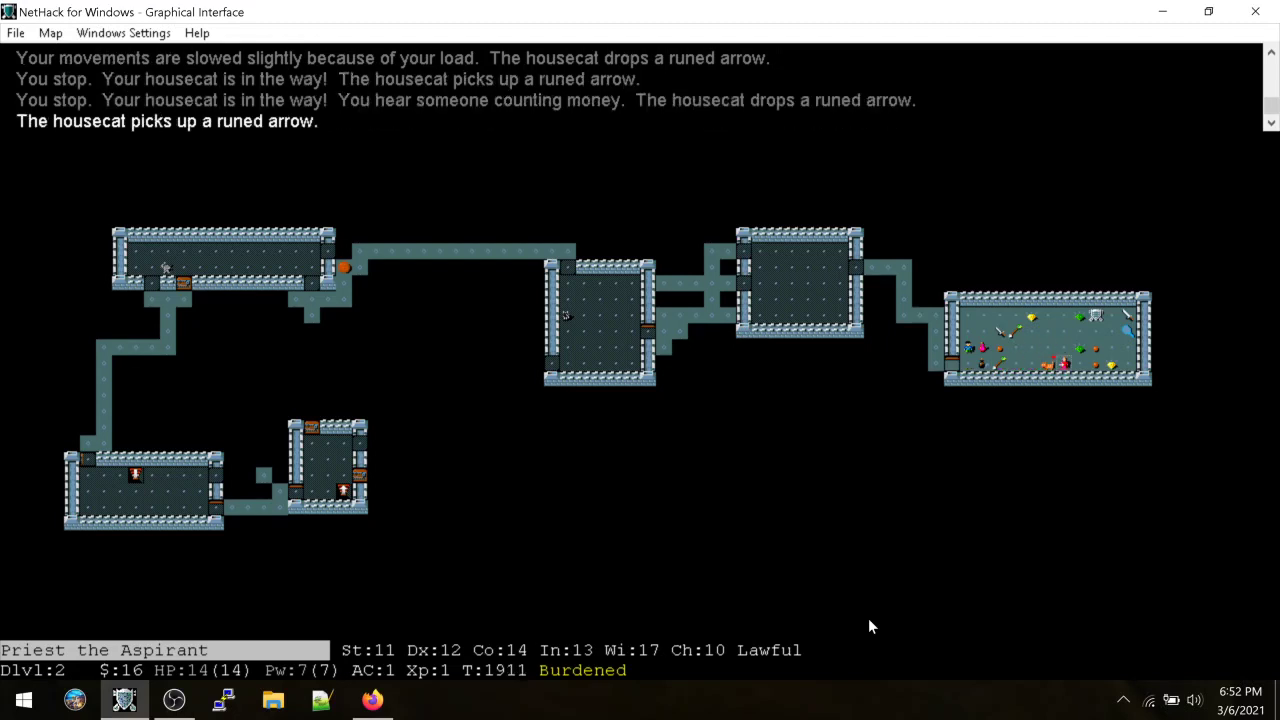
key("h")
key("h")
key("h")
key("d")
key("f")
key("s")
key("s")
key("s")
key("s")
key("s")
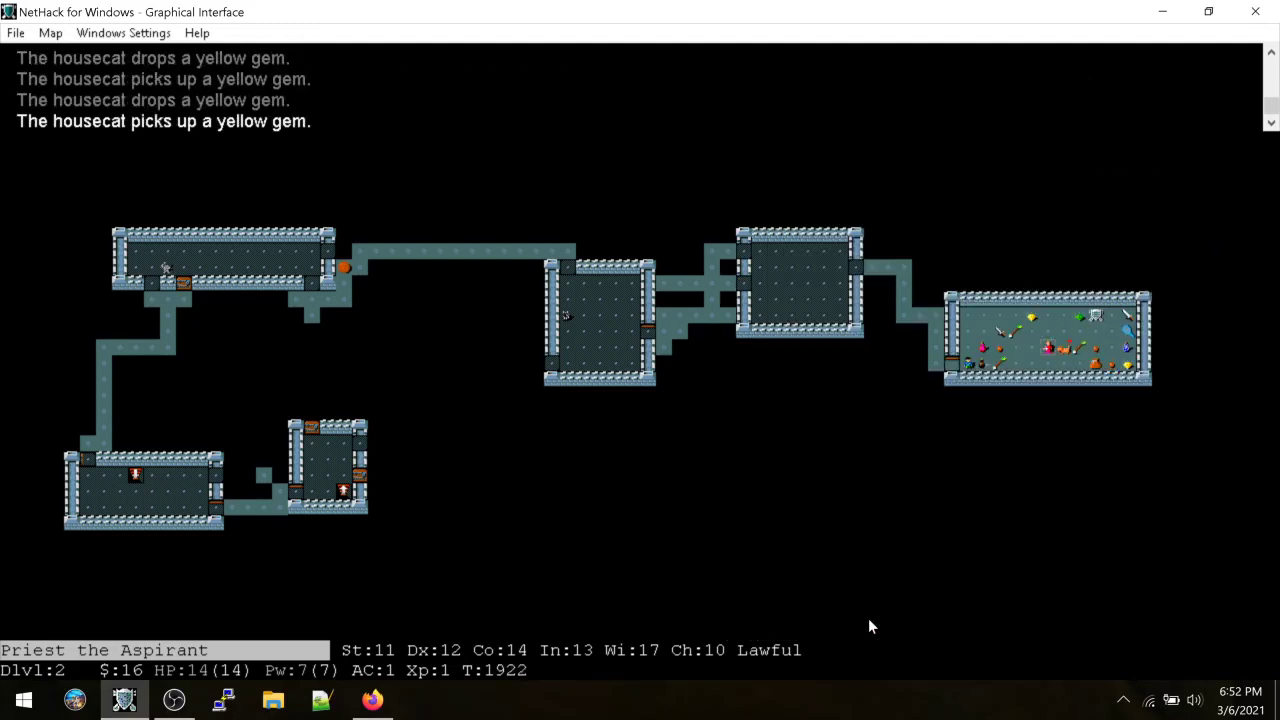
key("h")
key("h")
key("h")
key("h")
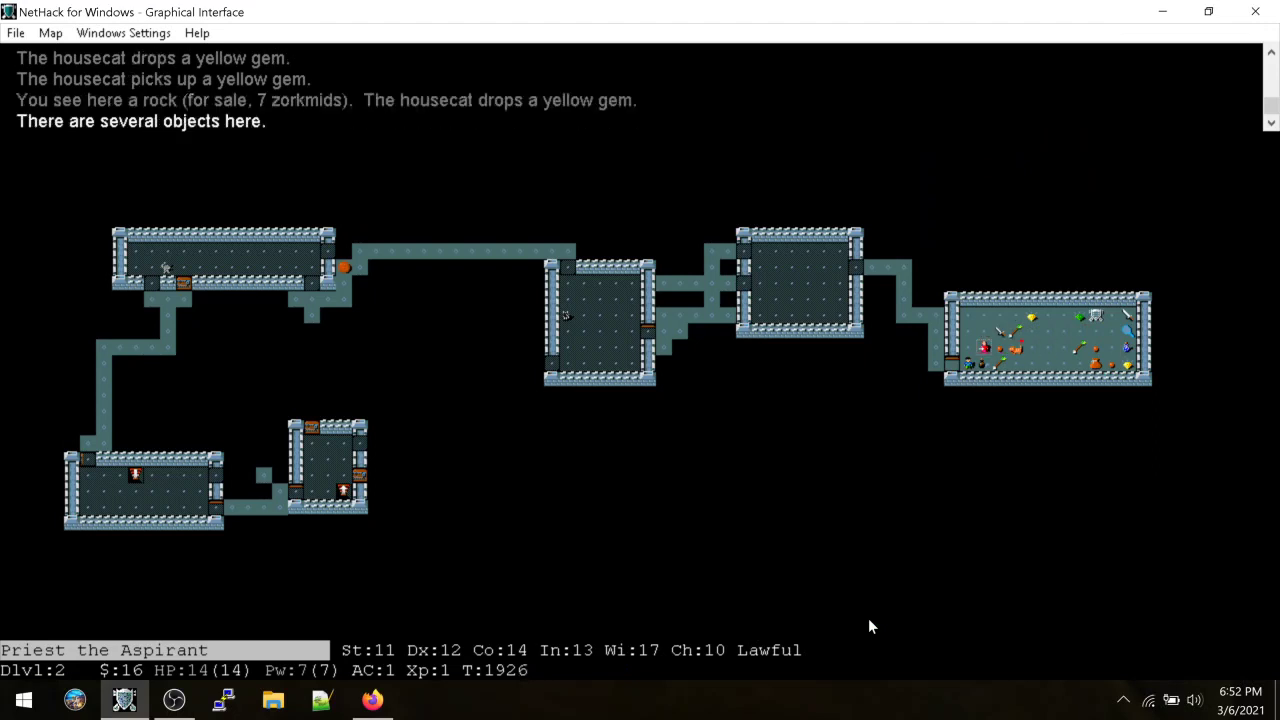
key("comma")
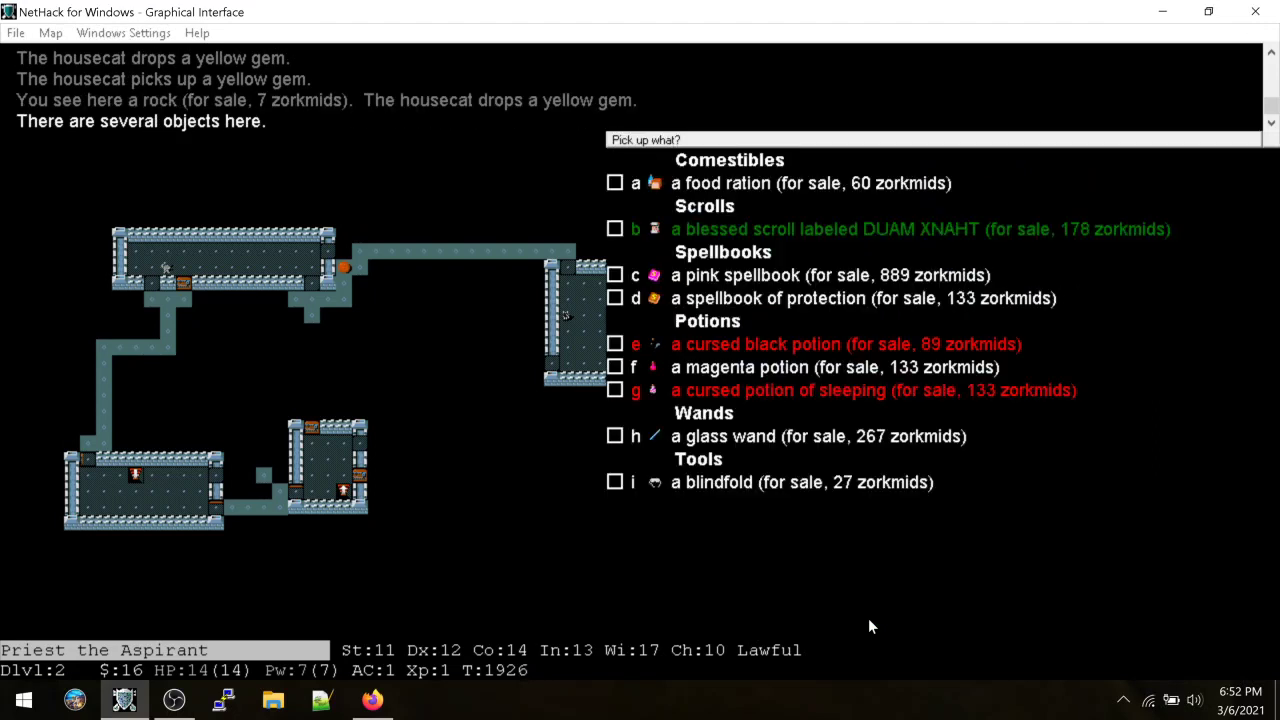
Pick up the cursed black potion and cursed potion of sleeping and cross the shop
key("e")
key("g")
key("Return")
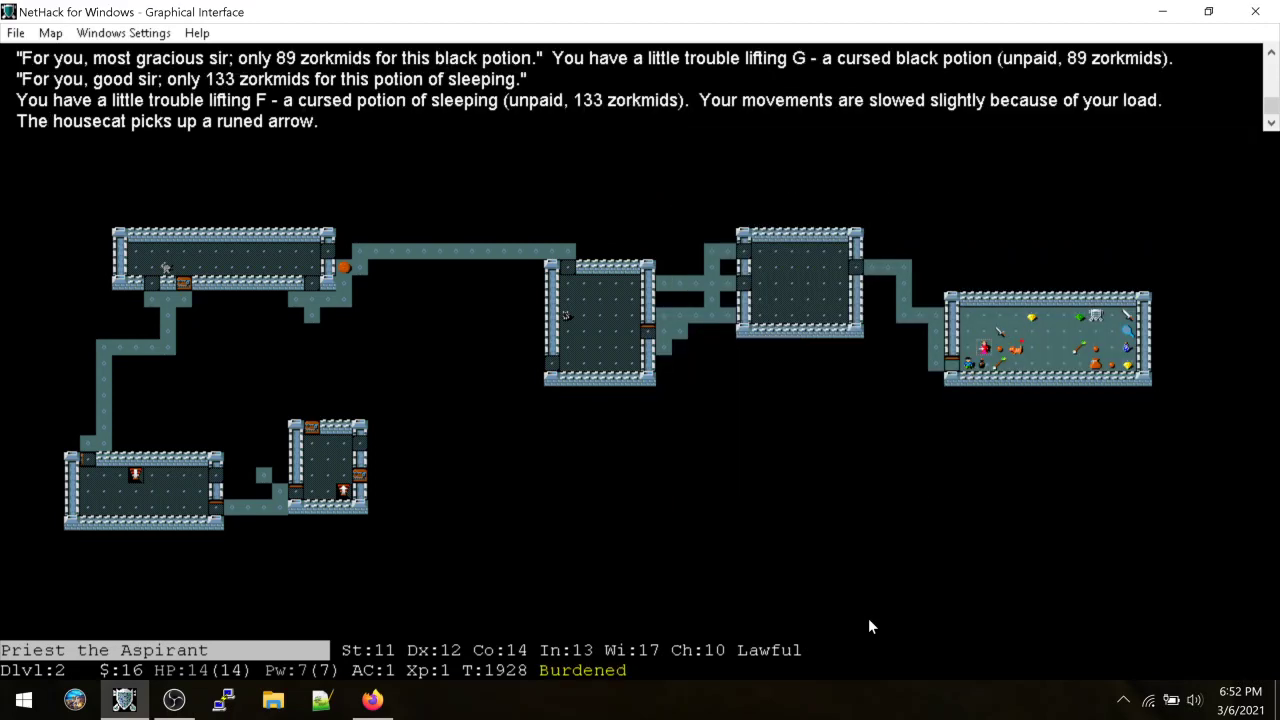
key("l")
key("l")
key("l")
key("l")
key("l")
key("l")
key("l")
Drop the cursed potion of sleeping and cursed black potion back in the shop
key("D")
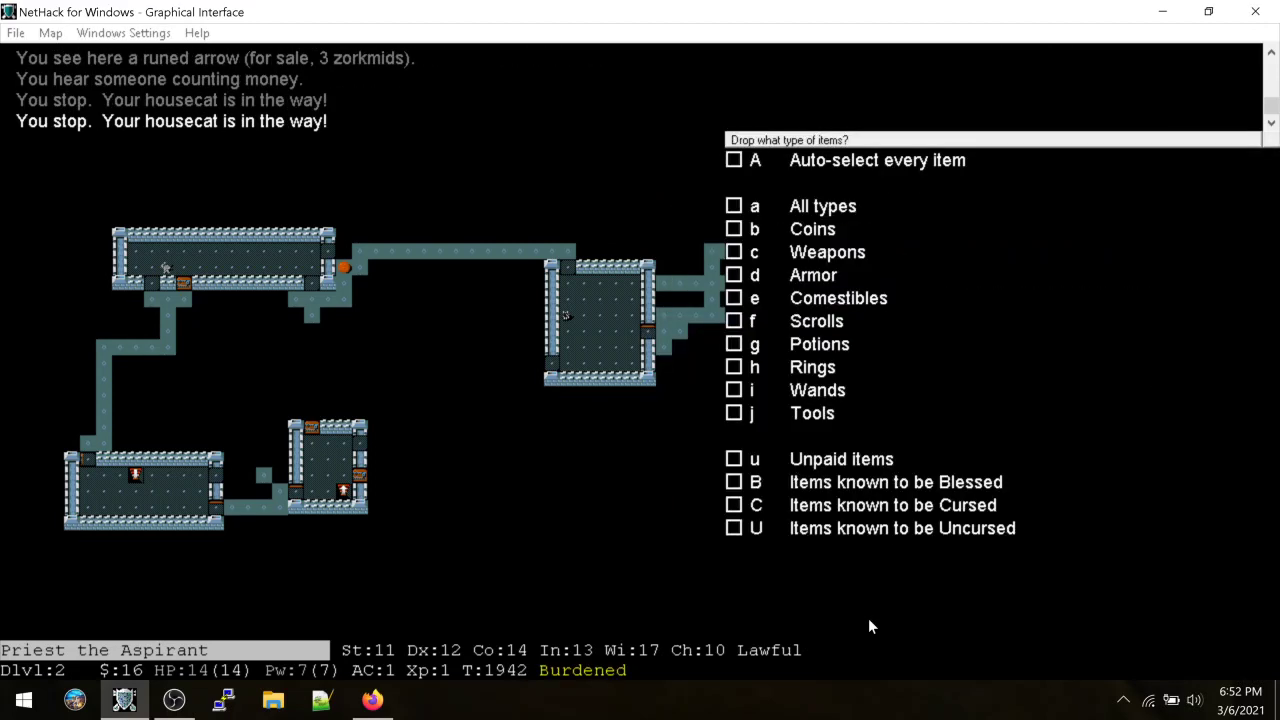
key("A")
key("Return")
scroll(898, 578, "down", 4)
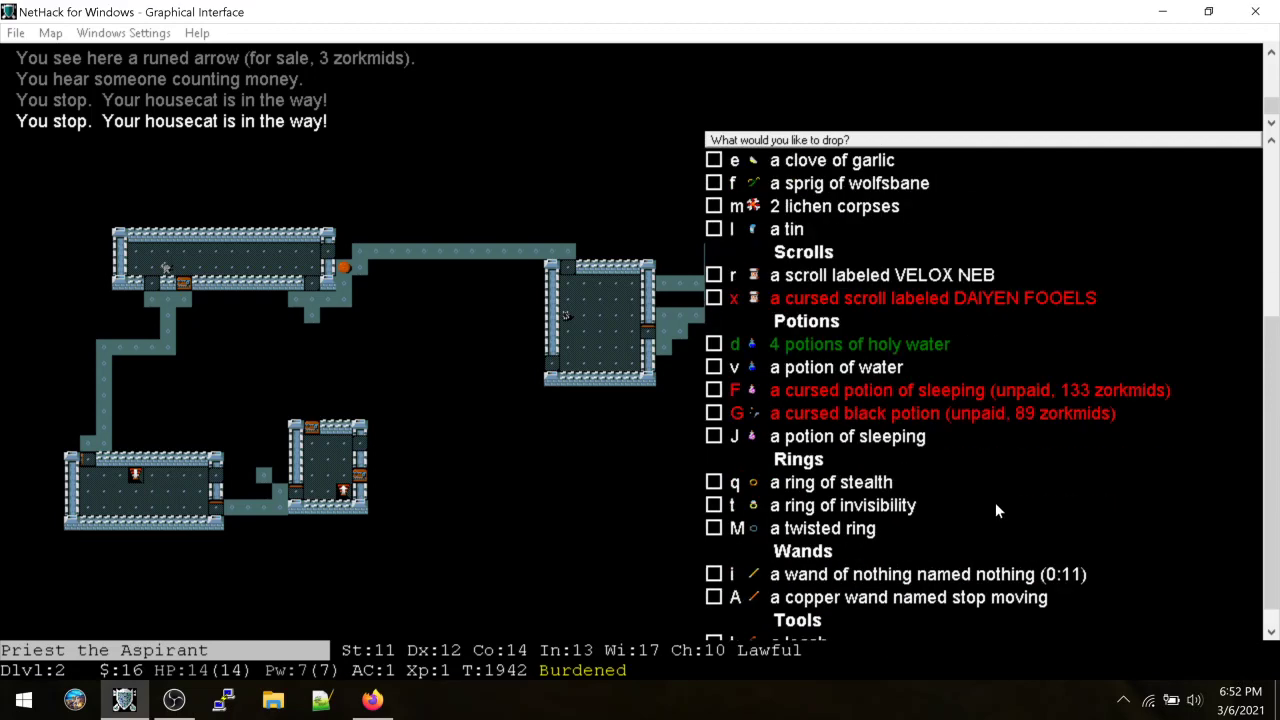
left_click(1016, 418)
left_click(1018, 395)
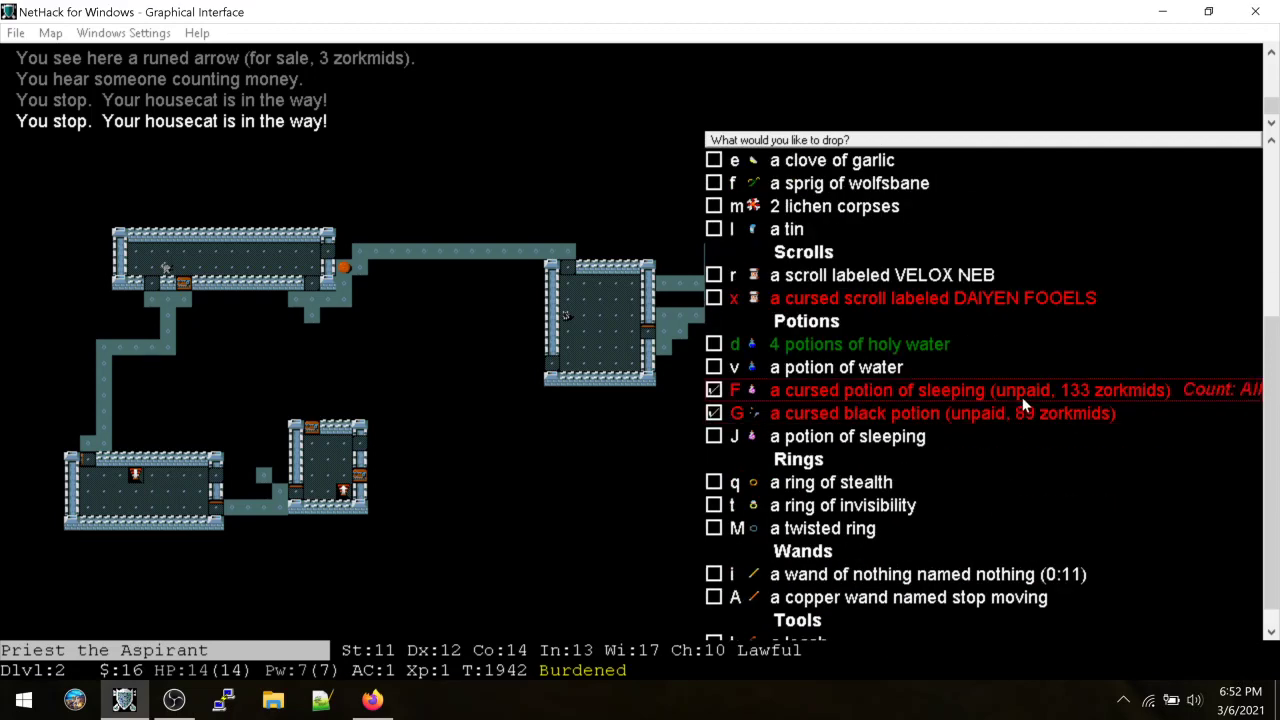
key("Return")
key("s")
key("s")
key("s")
key("s")
Walk through the shop toward the yellow gem
key("j")
key("l")
key("Return")
key("h")
key("h")
key("k")
key("Return")
key("h")
key("h")
key("h")
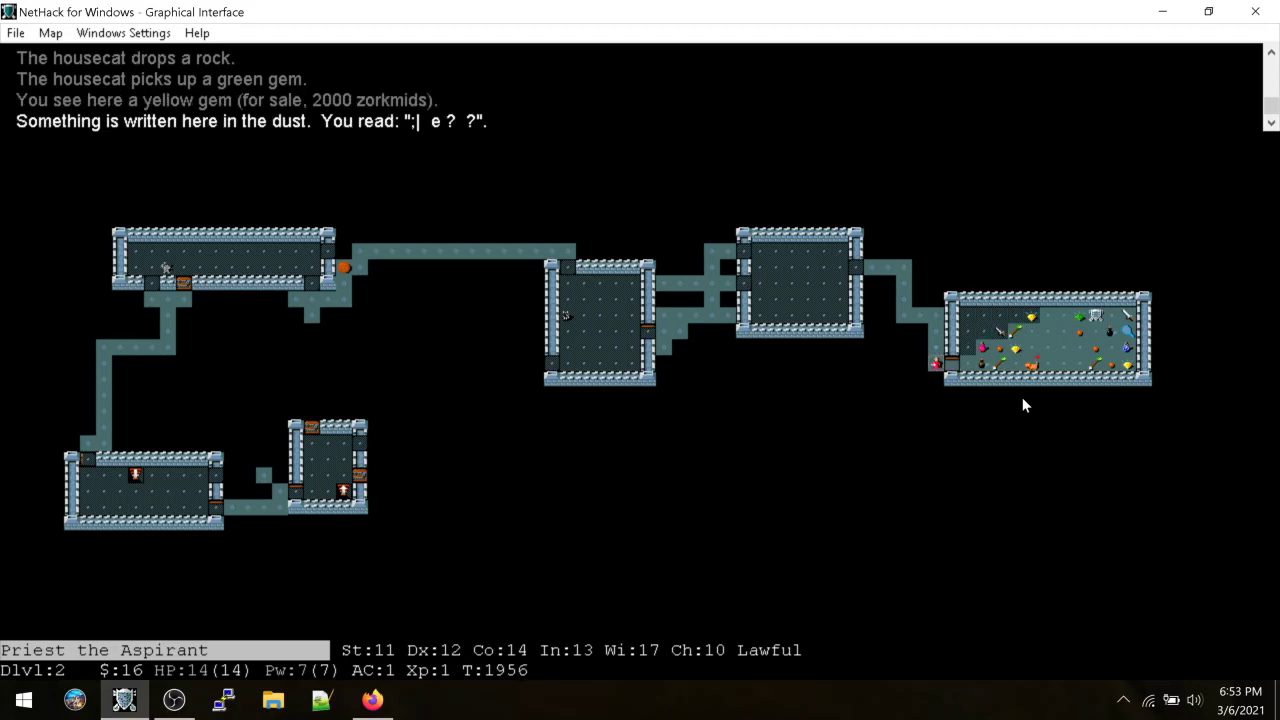
type("50s")
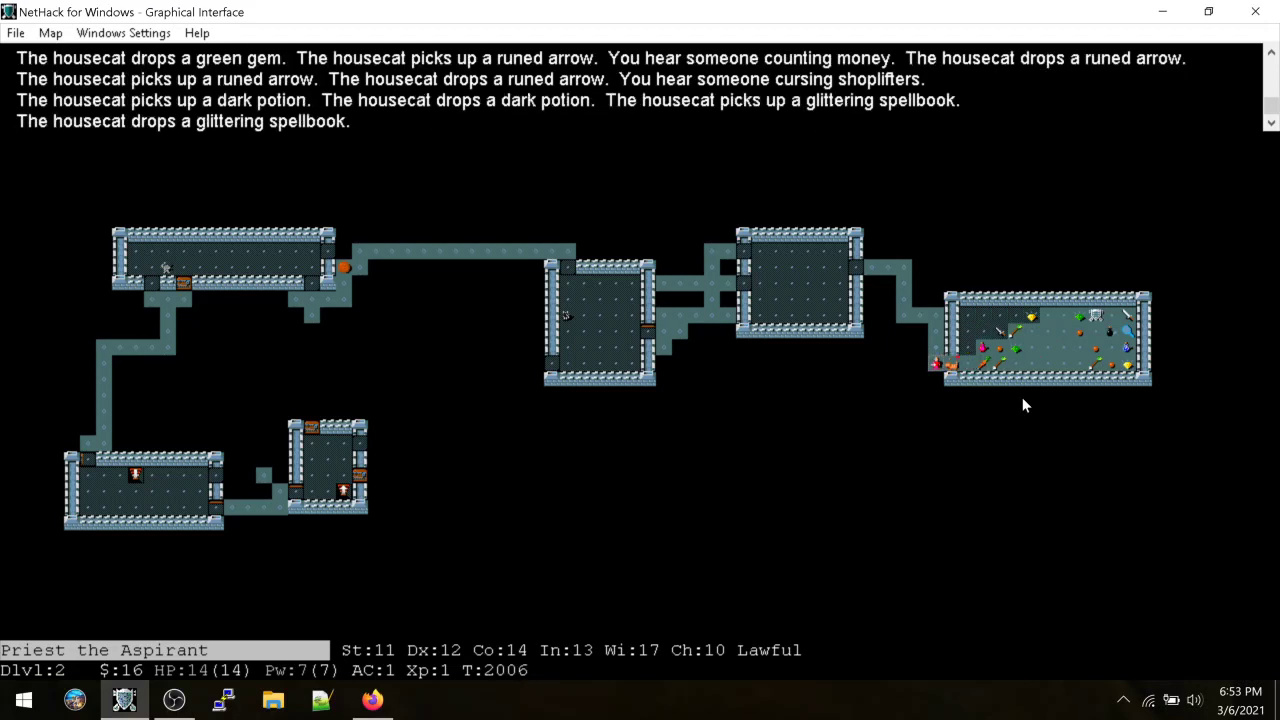
type("l")
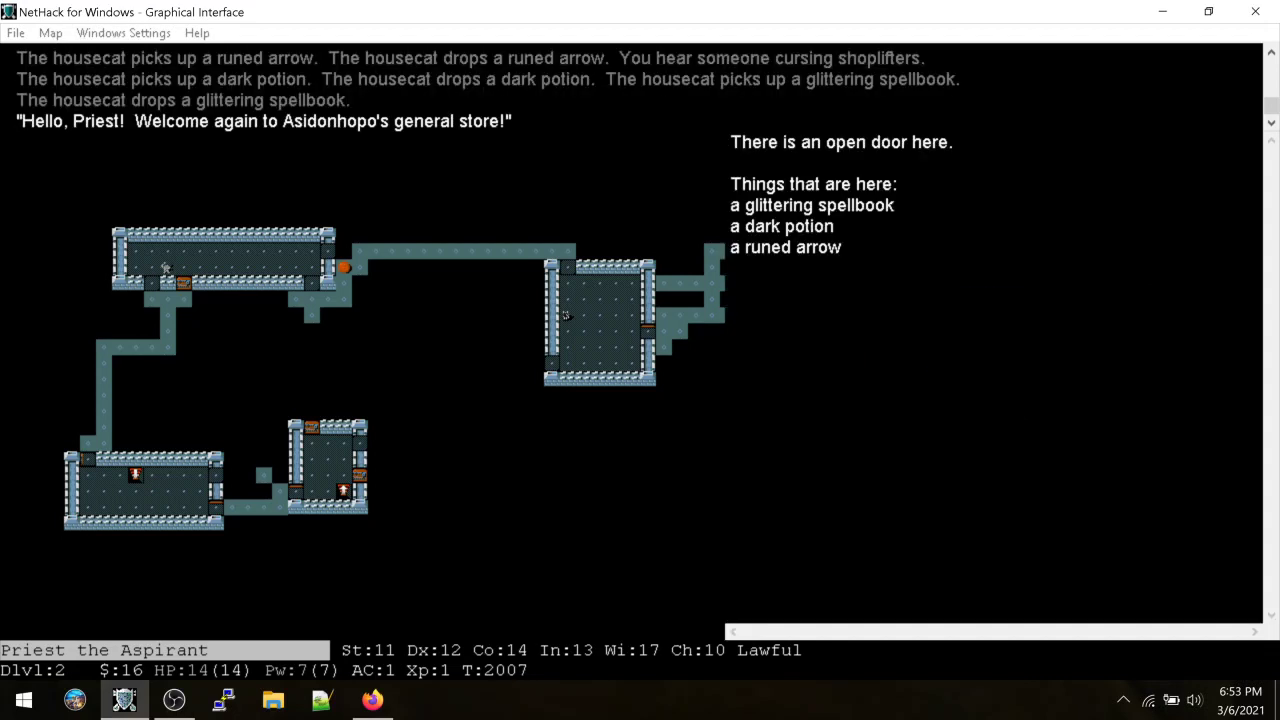
Pick up the glittering spellbook and dark potion at the doorway
key("comma")
key("b")
key("c")
key("Return")
type("h")
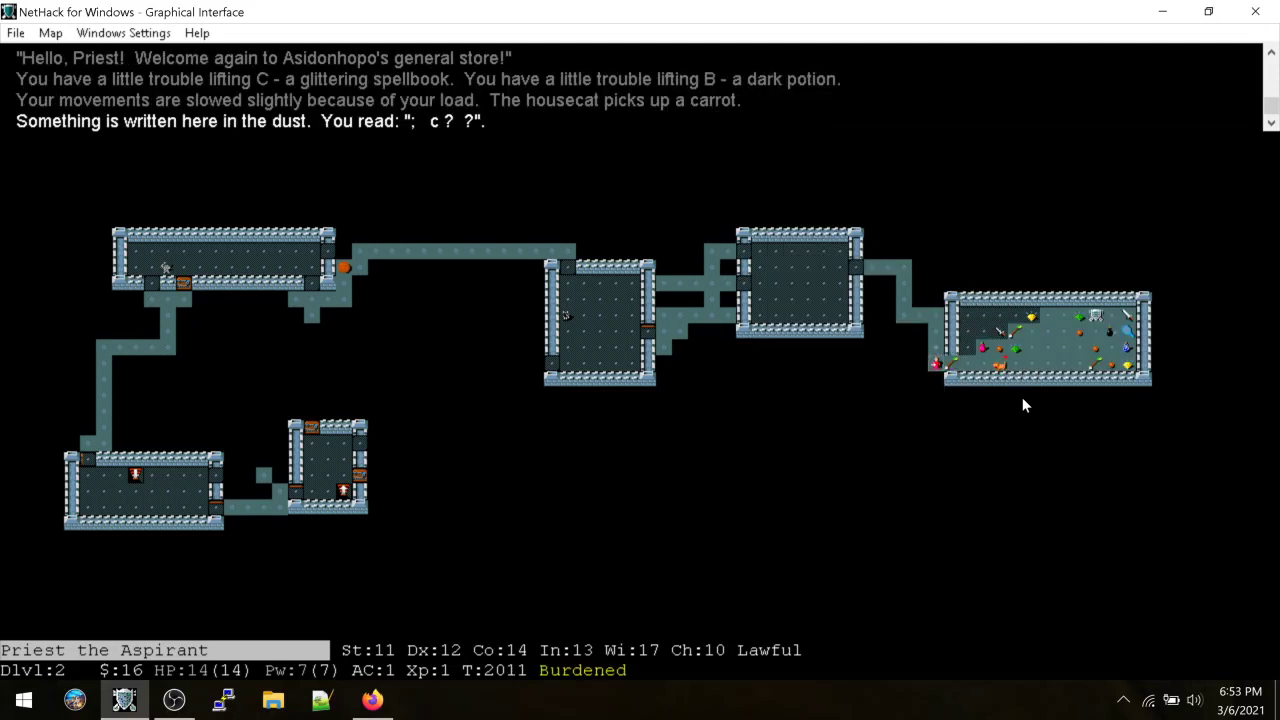
type("50")
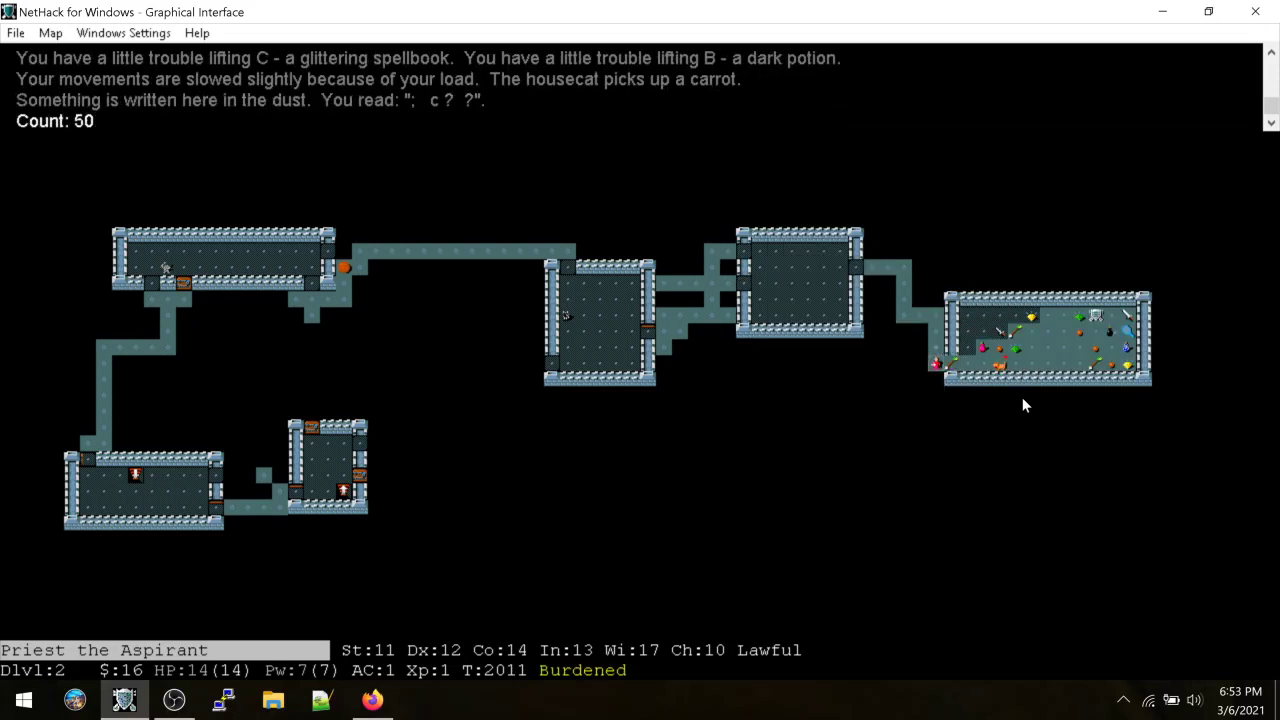
type(".")
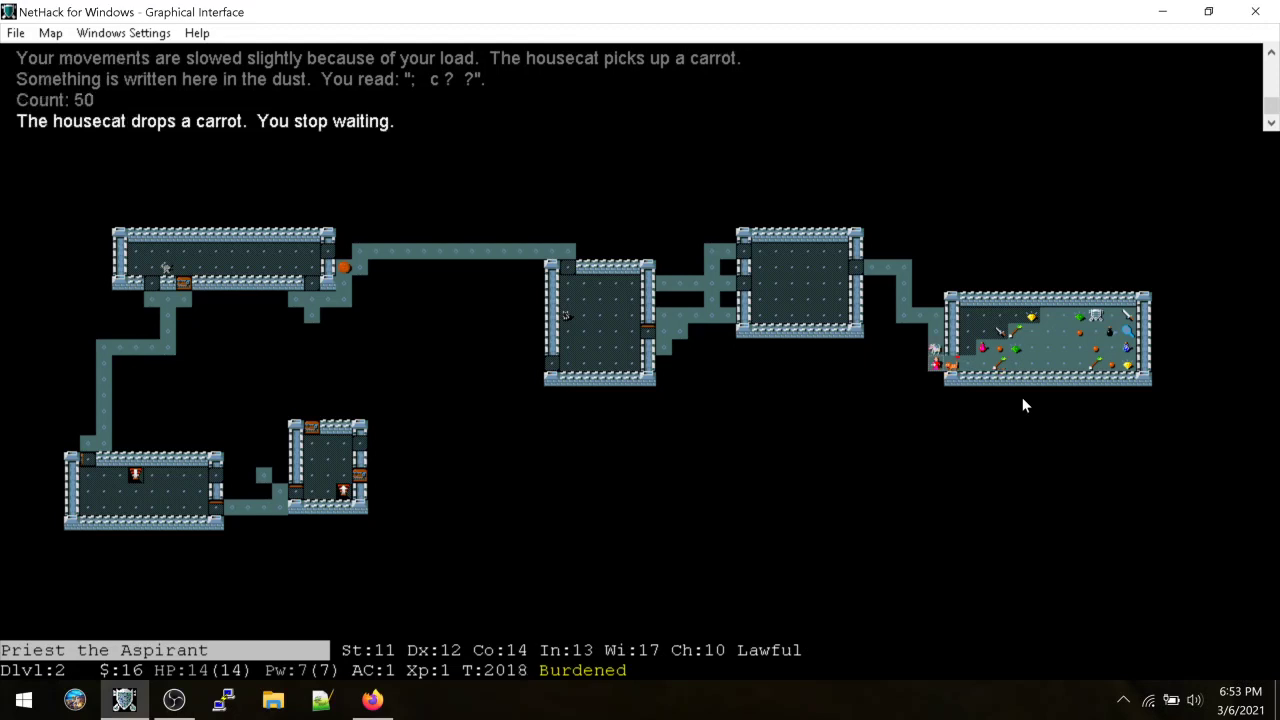
type("hl")
Kill the jackal and pick up the runed arrow and carrot
key("Return")
key("a")
key("b")
key("Return")
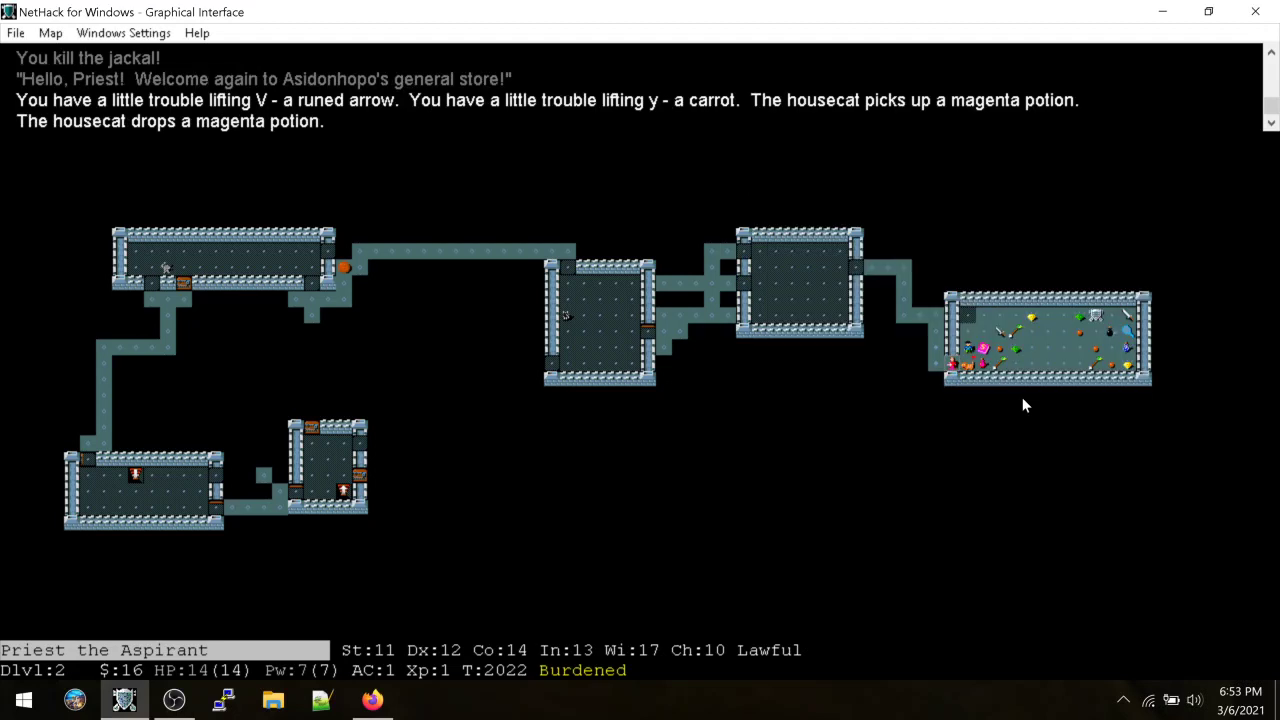
key("e")
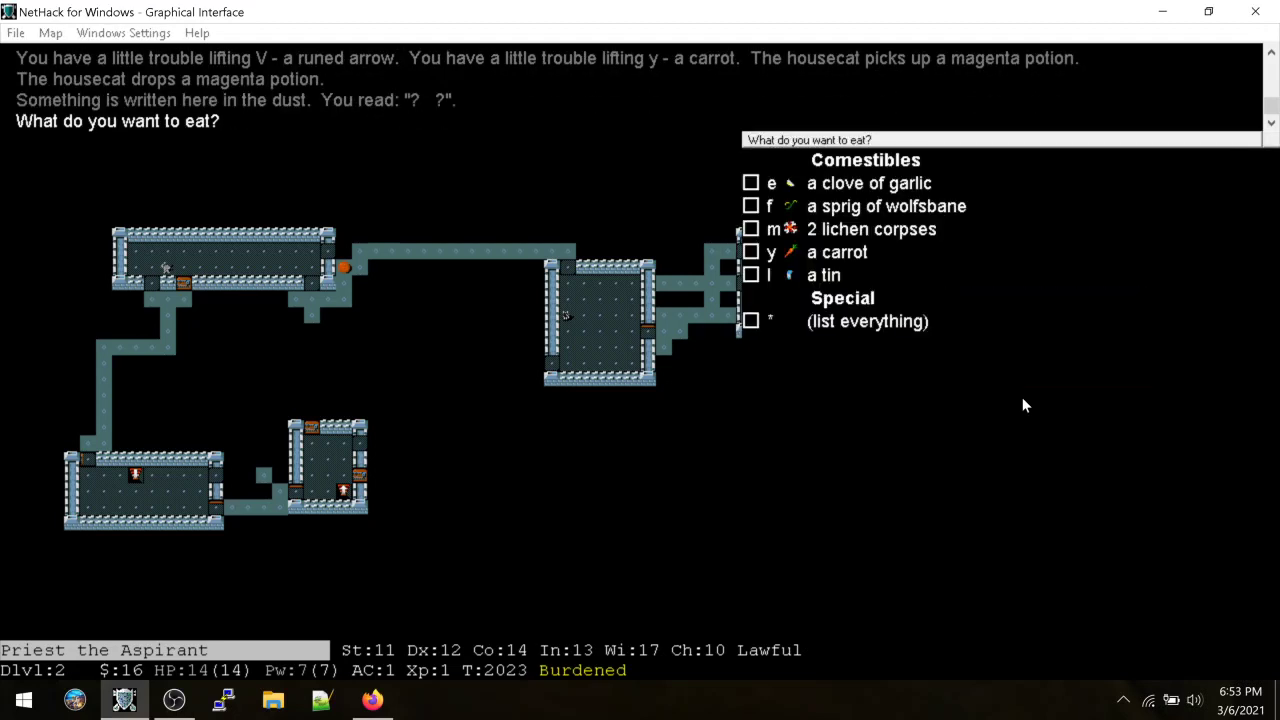
Start opening the tin, fight the jackal to the west, and move back into the shop
key("l")
key("Return")
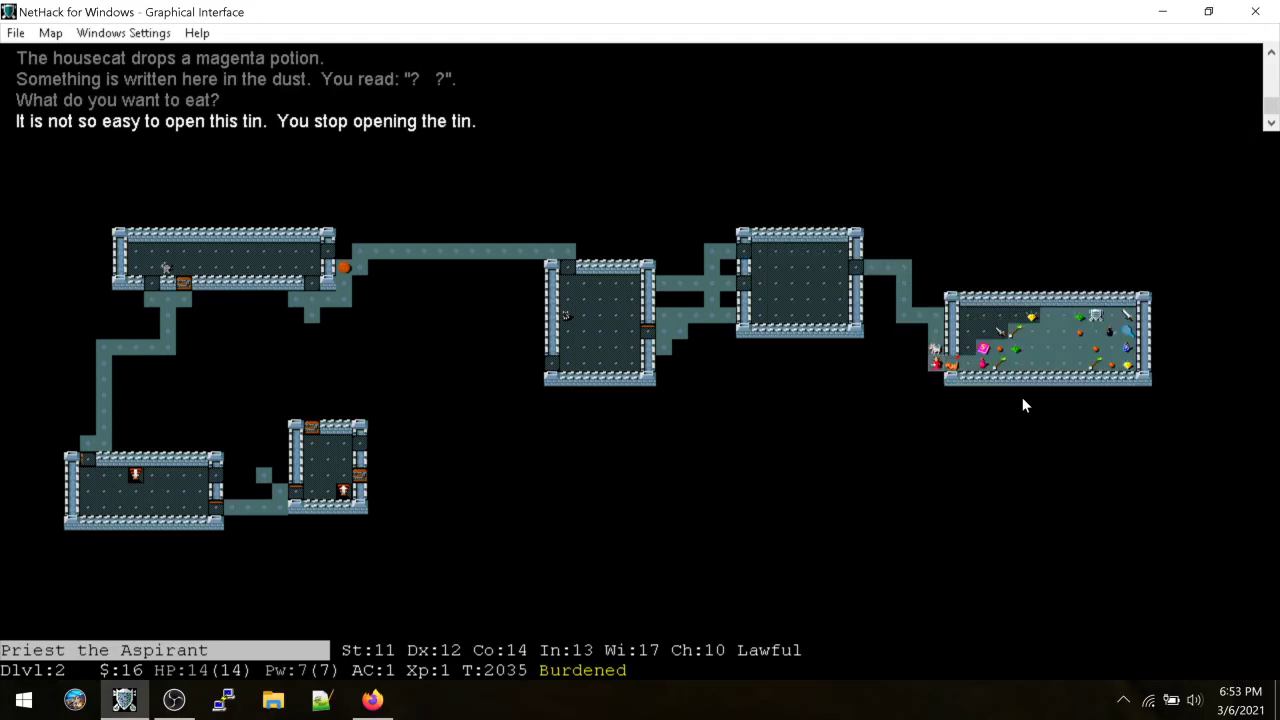
key("h")
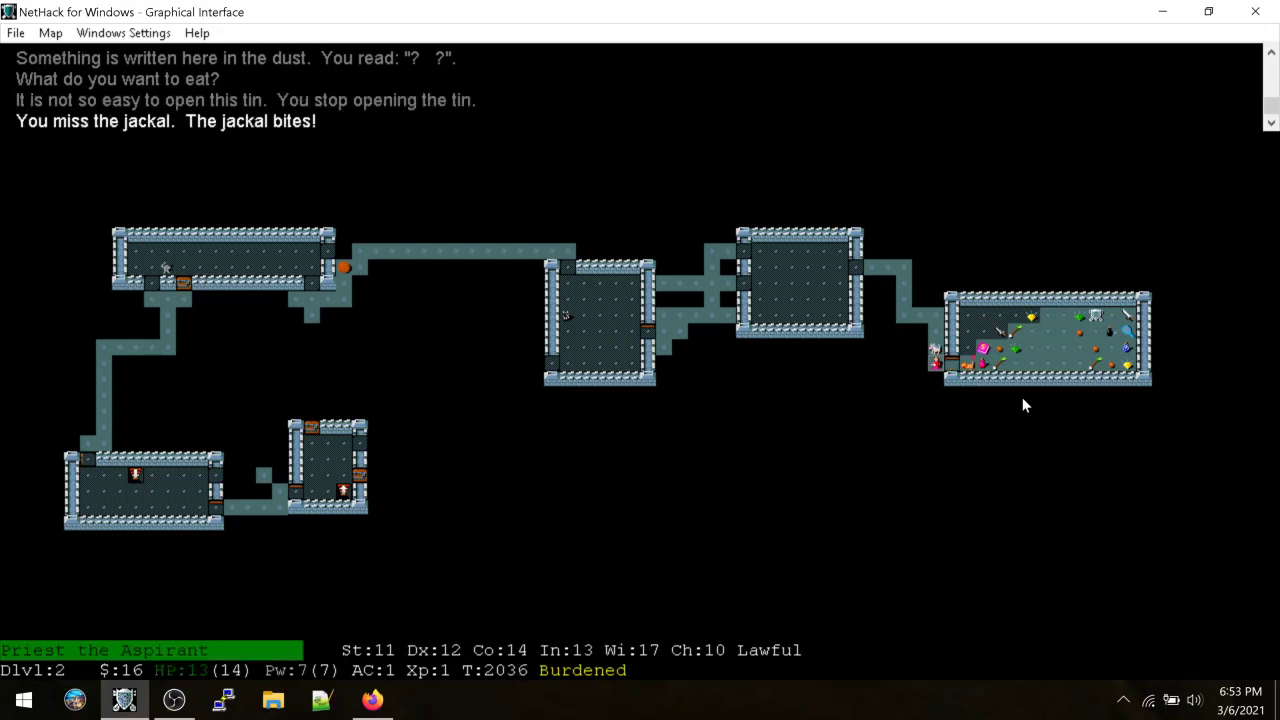
key("h")
key("l")
key("l")
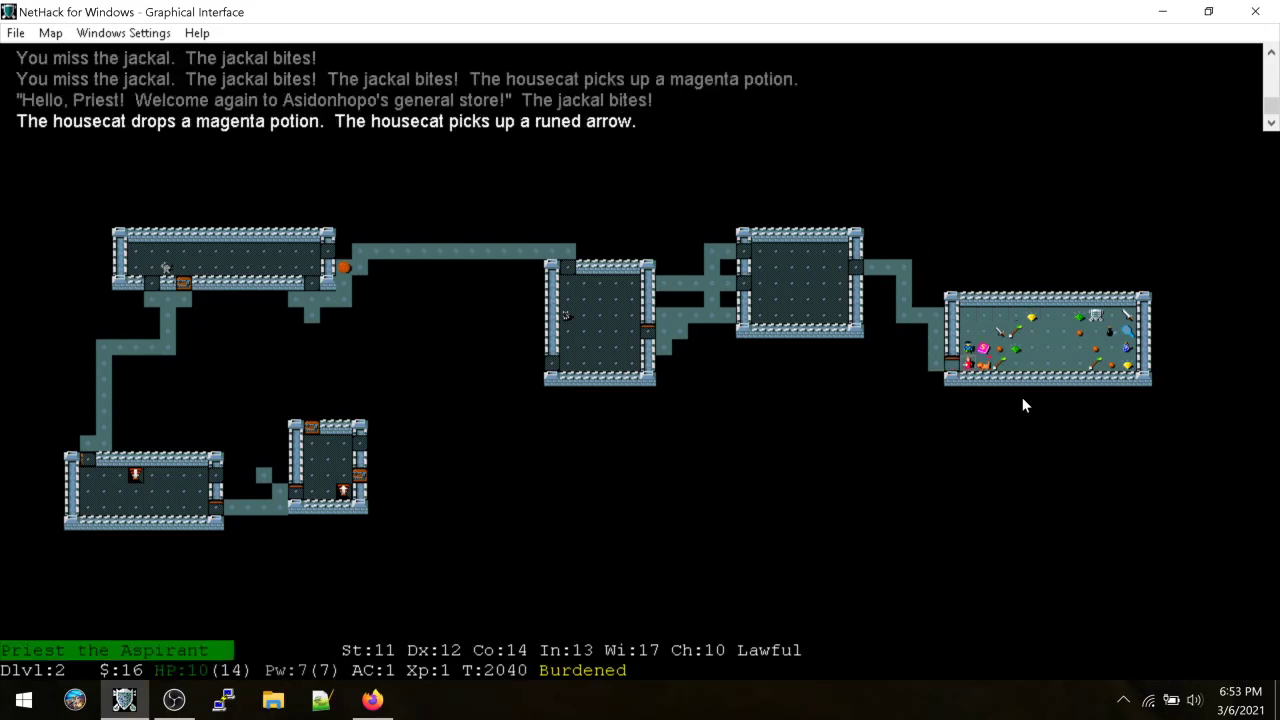
key("k")
key("k")
key("l")
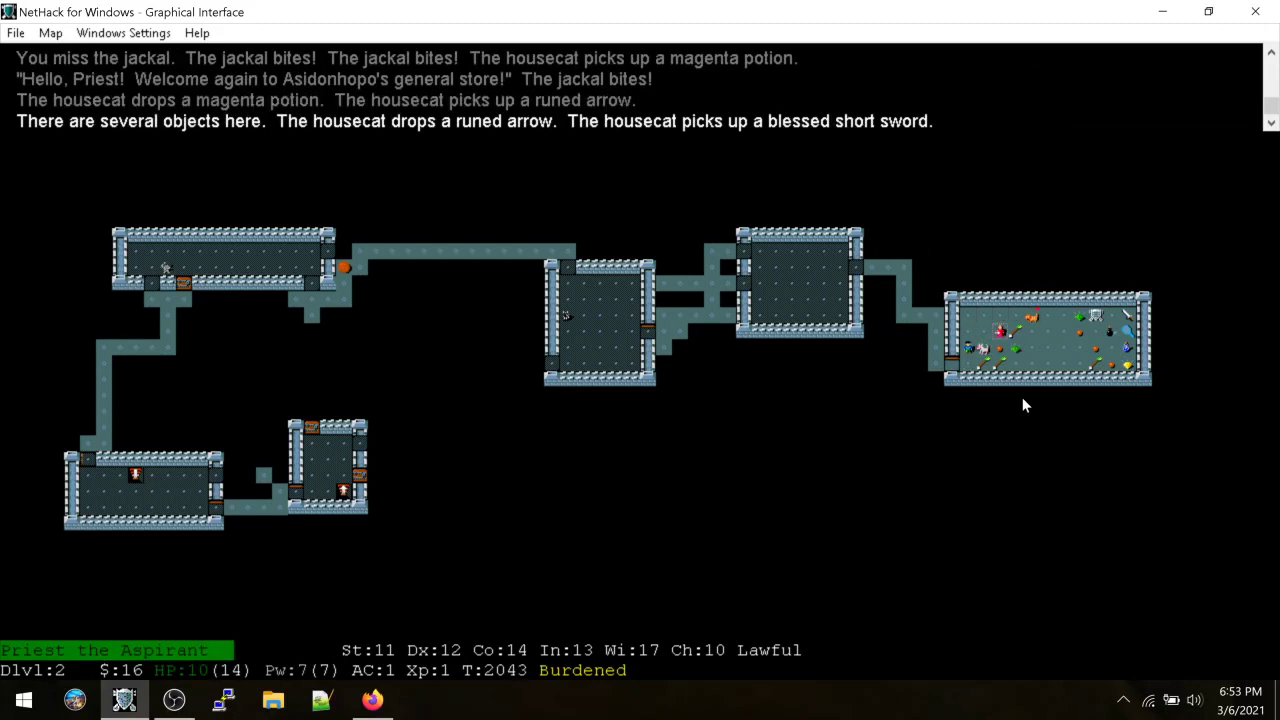
key("l")
key("l")
key("l")
key("l")
key("l")
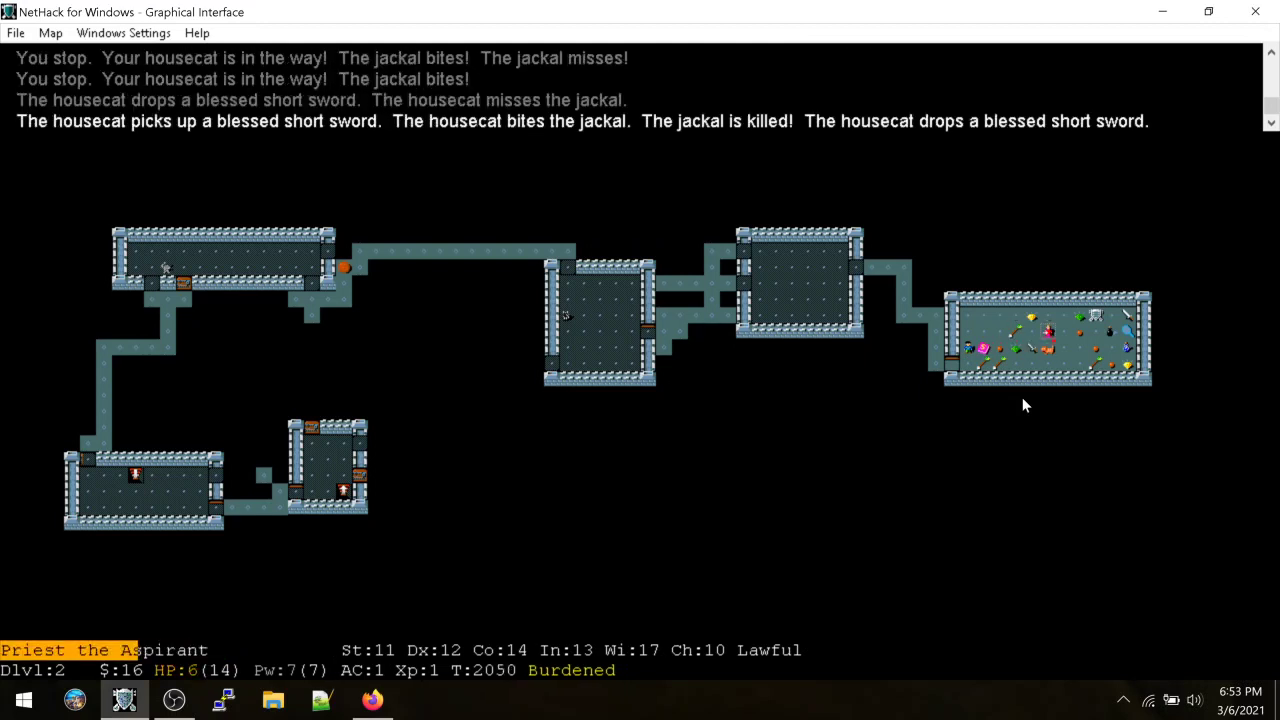
Reach the runed arrow square and eat the tinned deep fried lichen
key("b")
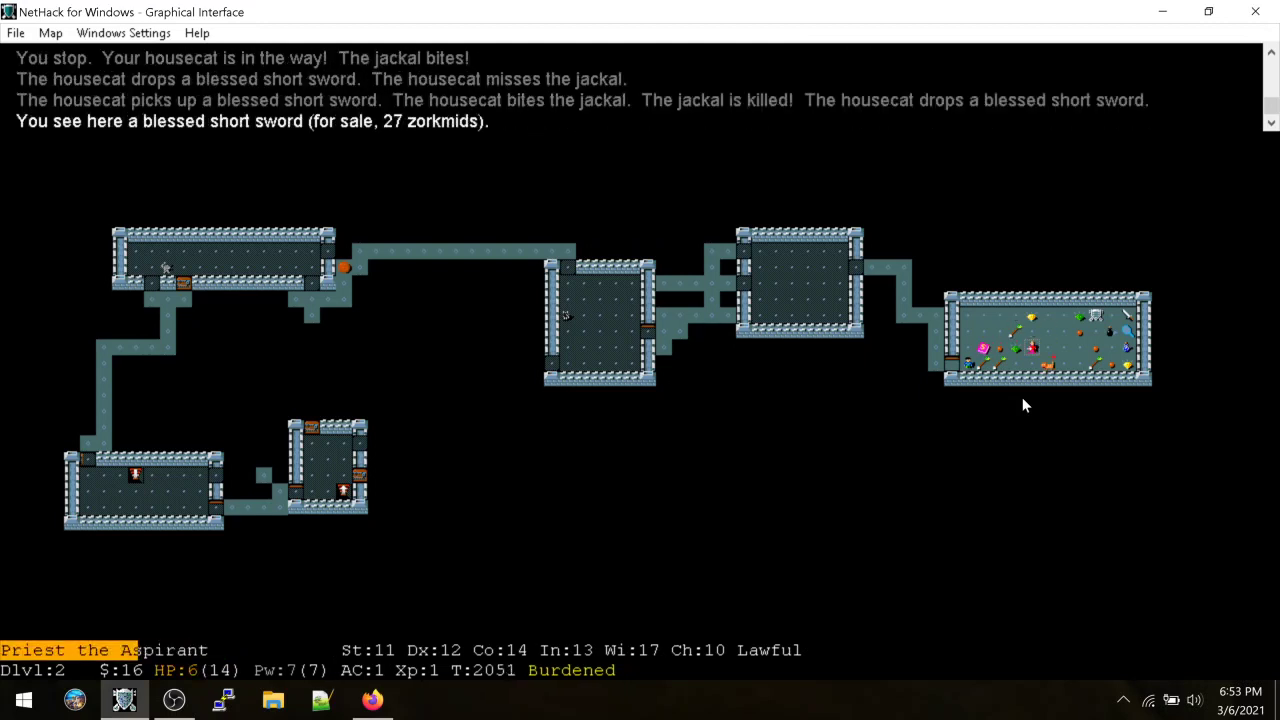
key("y")
key("e")
key("z")
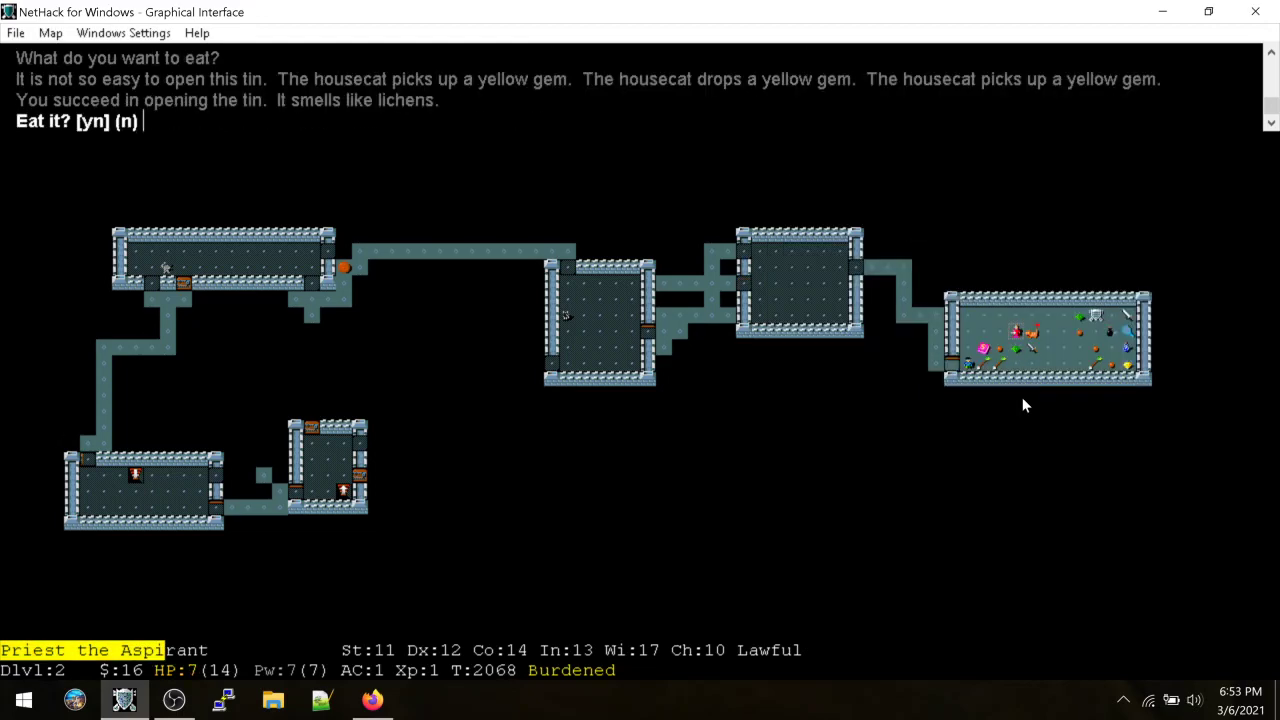
key("y")
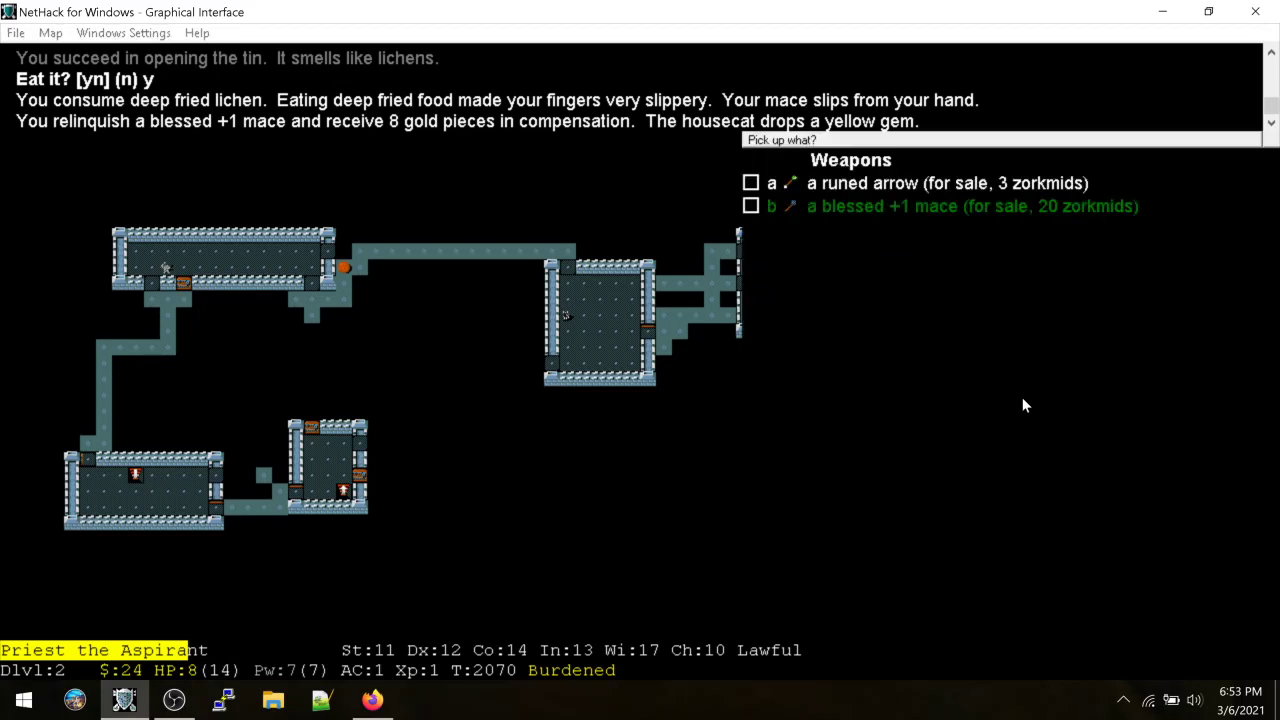
Pick up the blessed +1 mace and pay 20 gold for it
key("b")
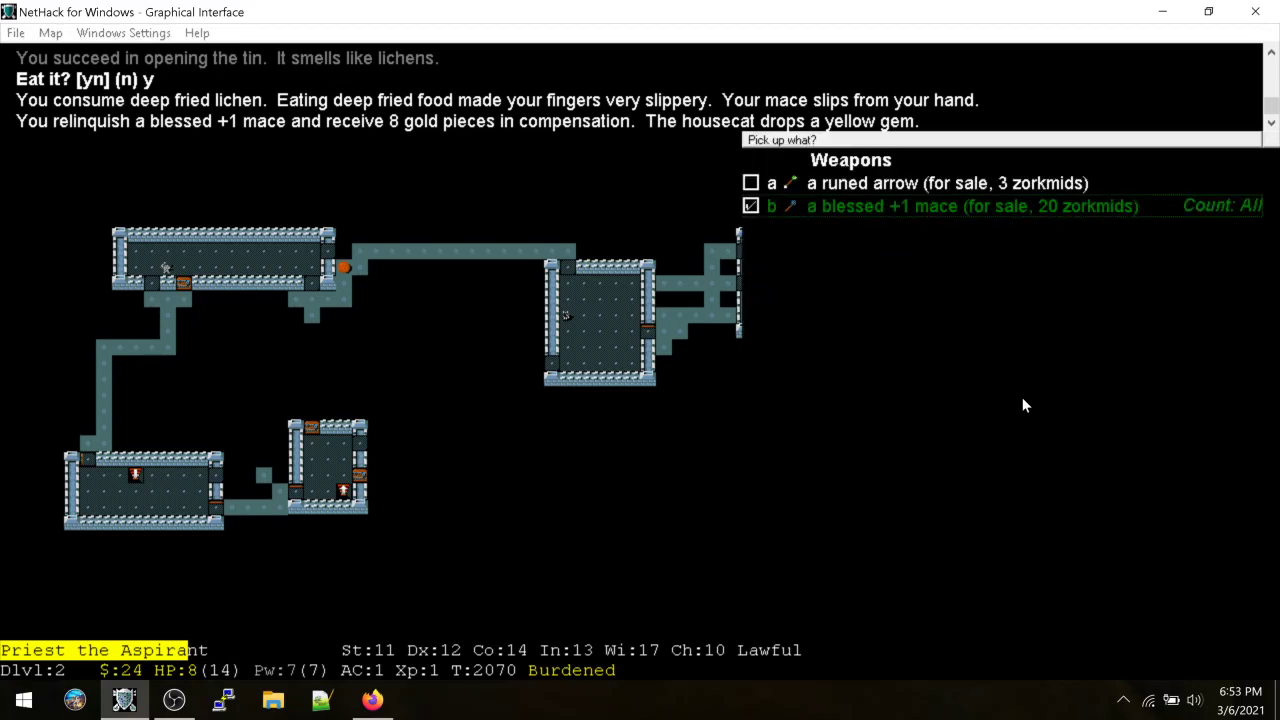
key("Return")
key("p")
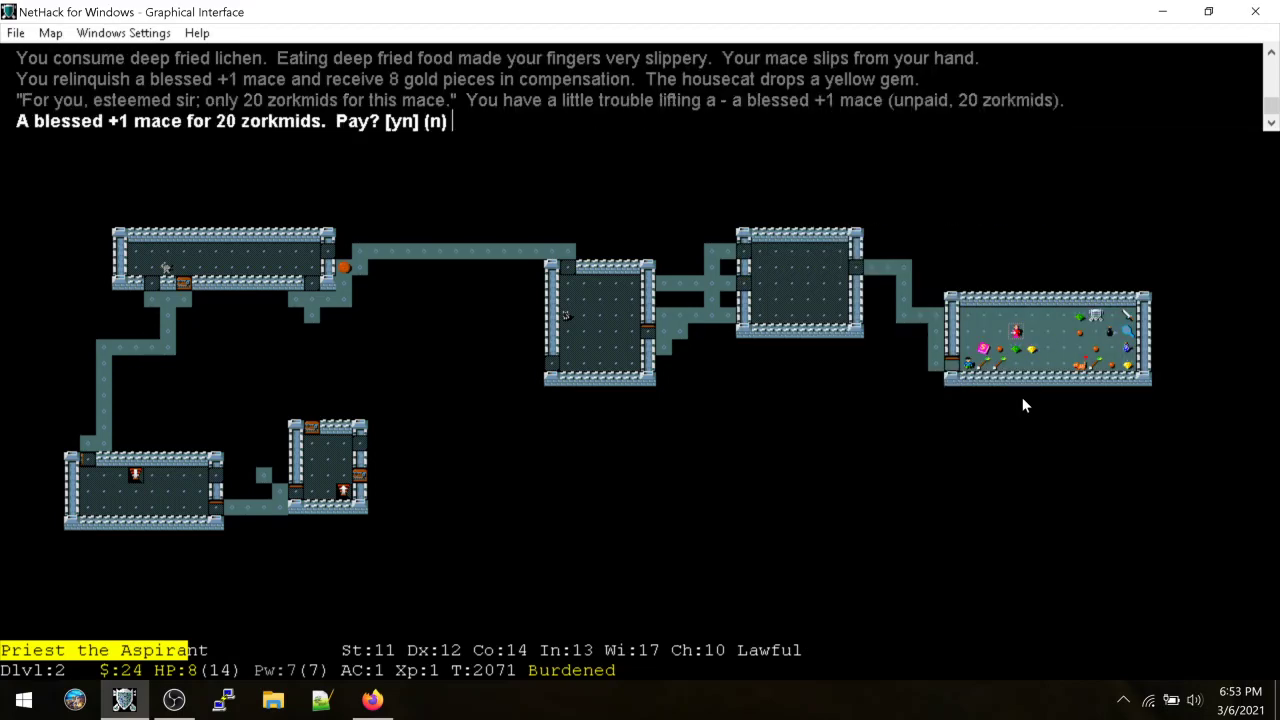
key("y")
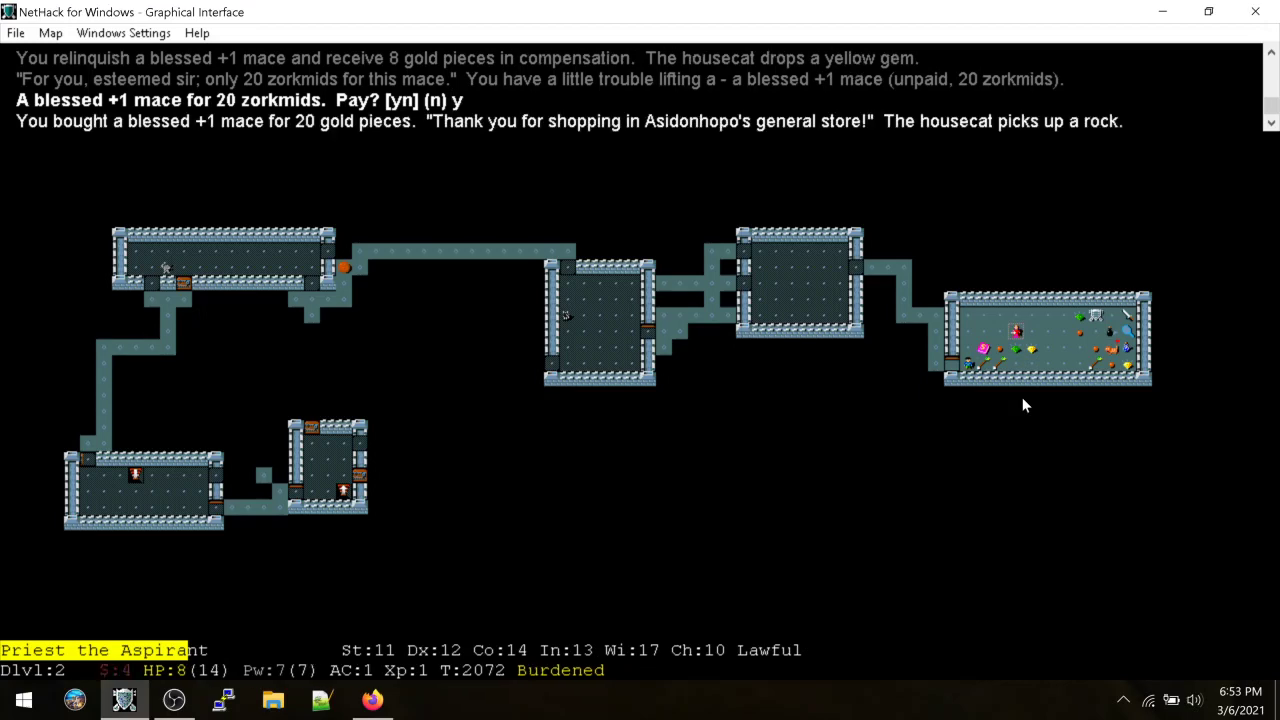
Walk to the shop doorway and wield the blessed +1 mace
key("h")
key("h")
key("h")
key("j")
key("j")
key("j")
key("b")
key("h")
key("W")
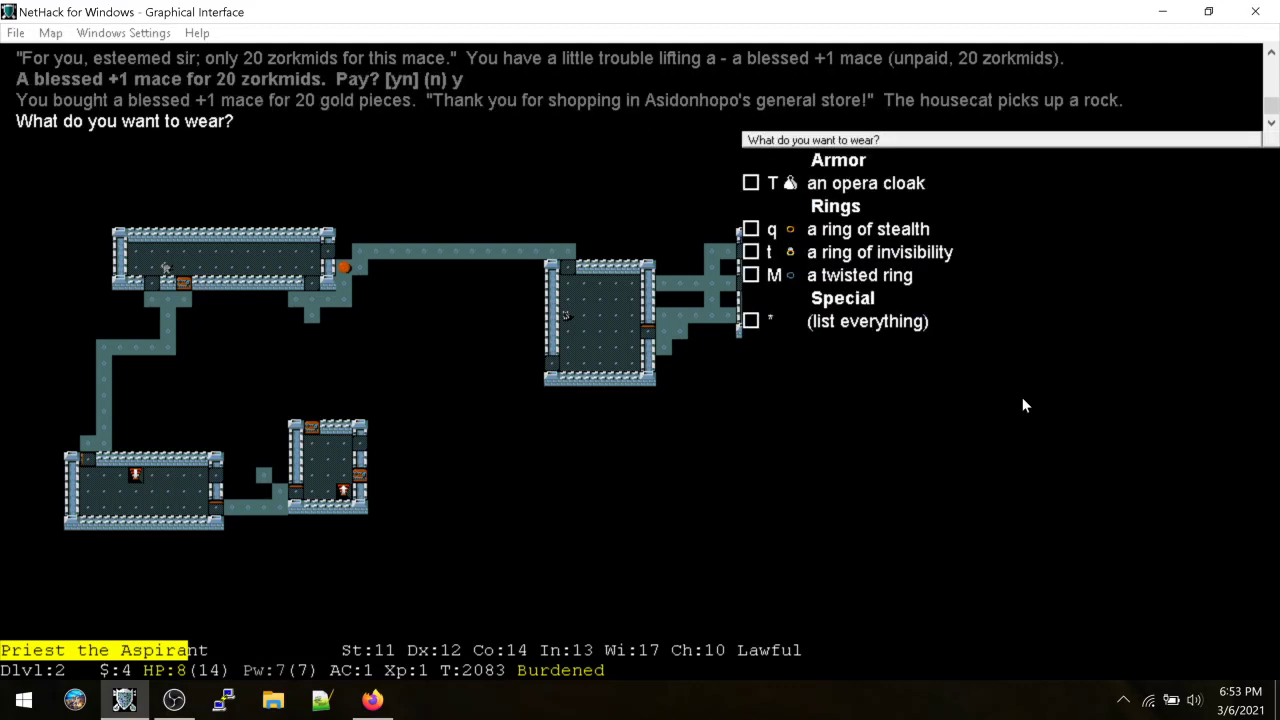
key("Escape")
key("w")
key("a")
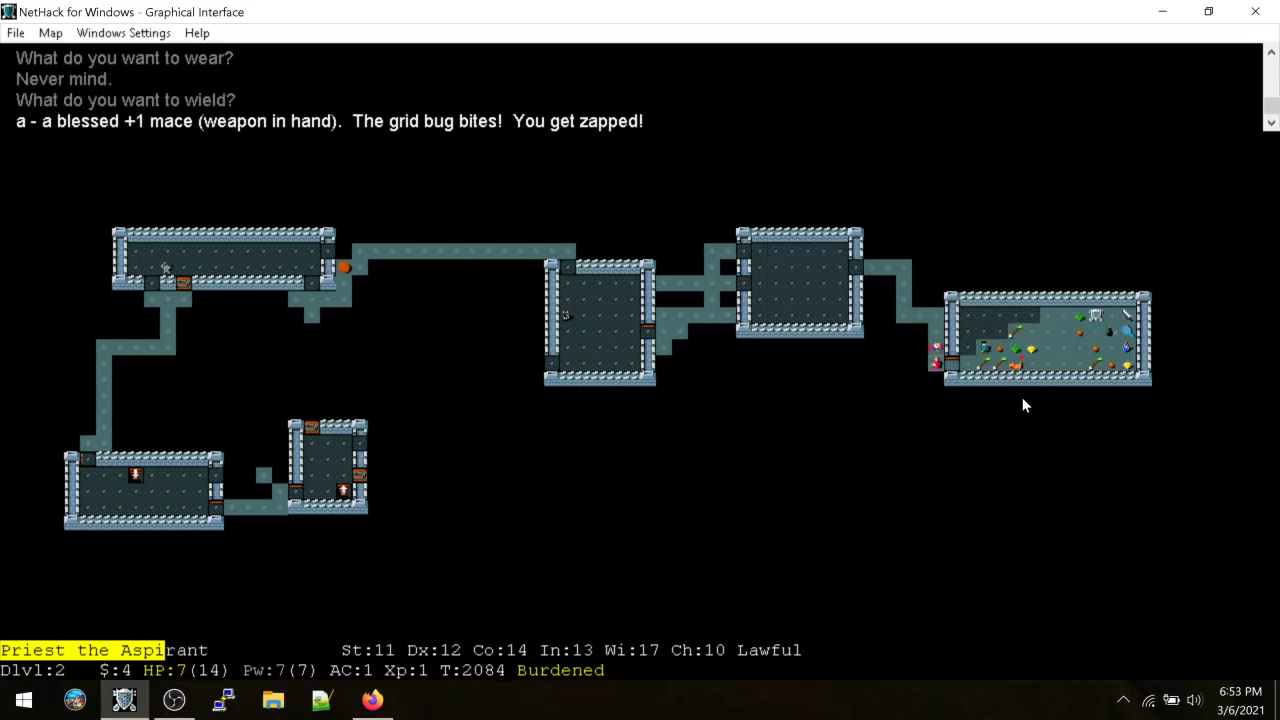
Fight and kill the biting grid bug
key("F")
key("l")
key("l")
key(";")
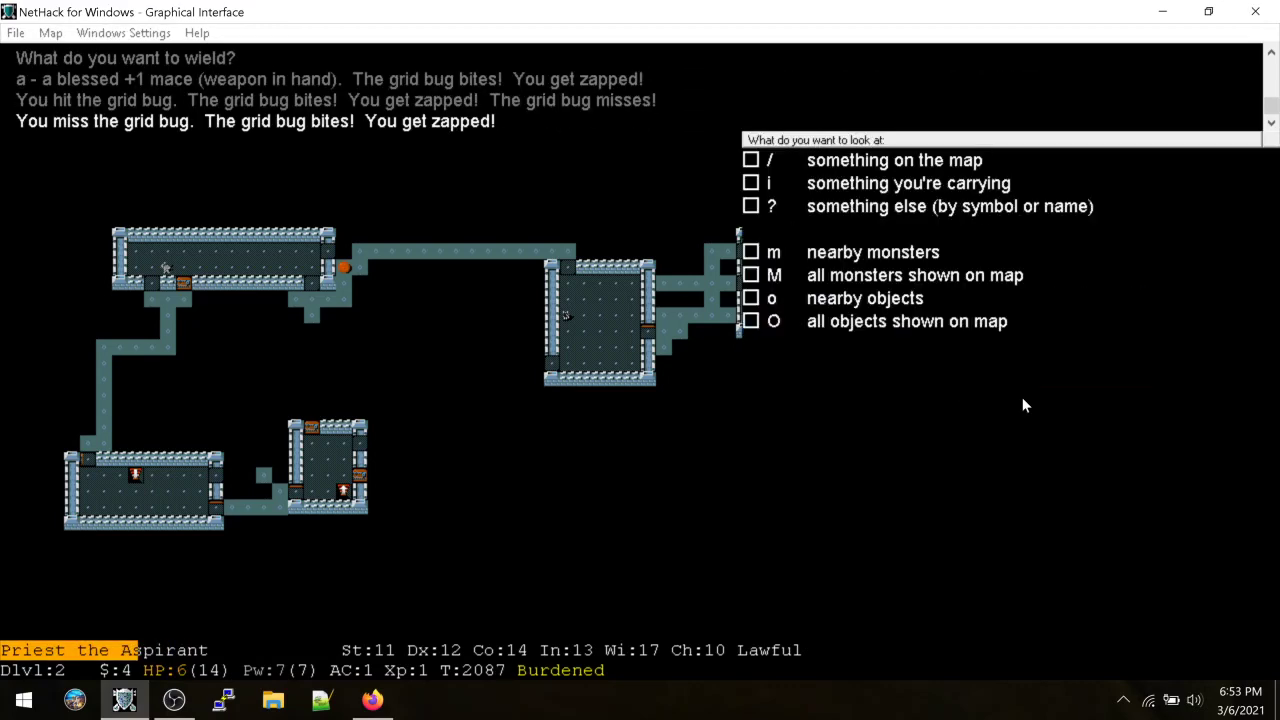
key("Escape")
key("F")
key("l")
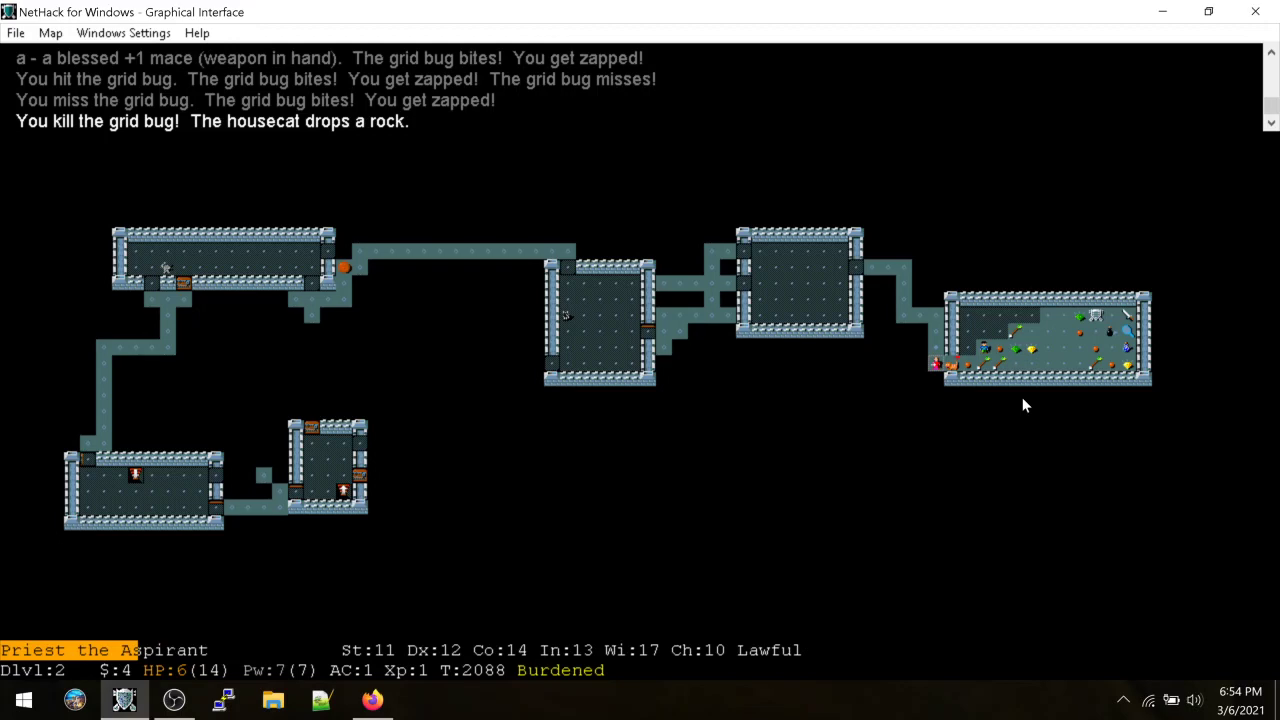
Check the inventory, eat a lichen corpse, and start studying the spellbook
key("i")
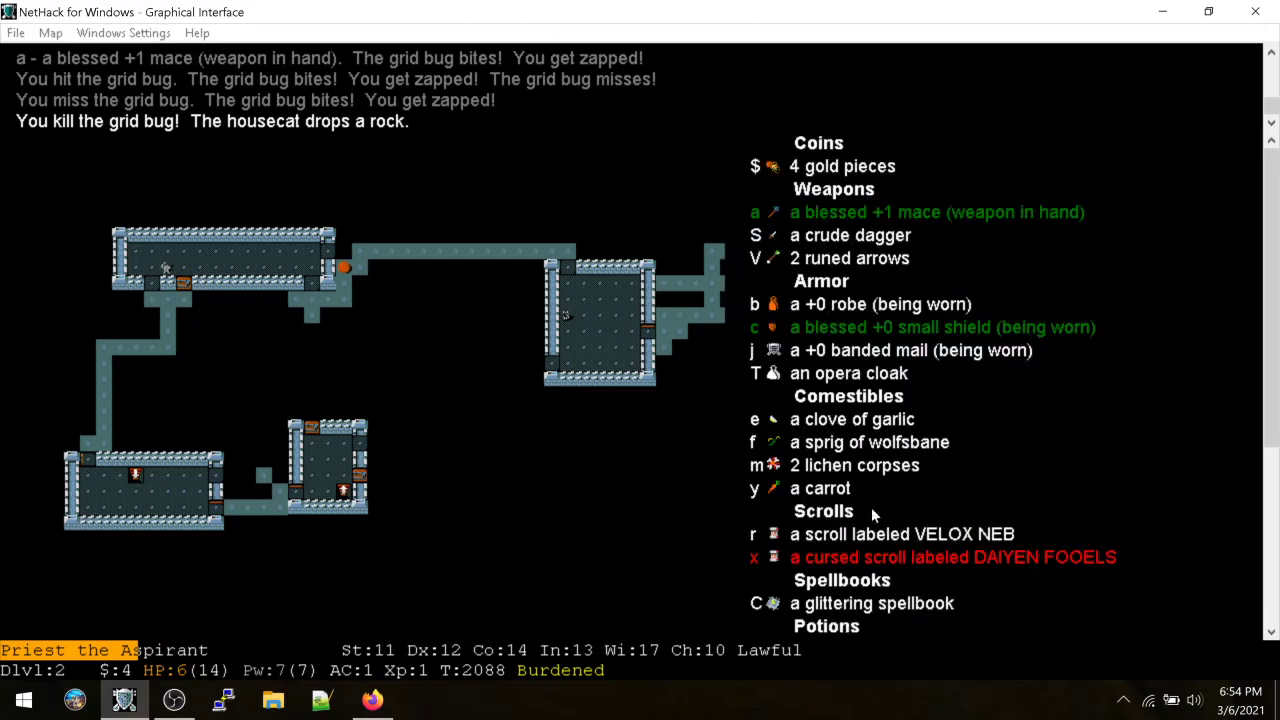
key("Escape")
key("e")
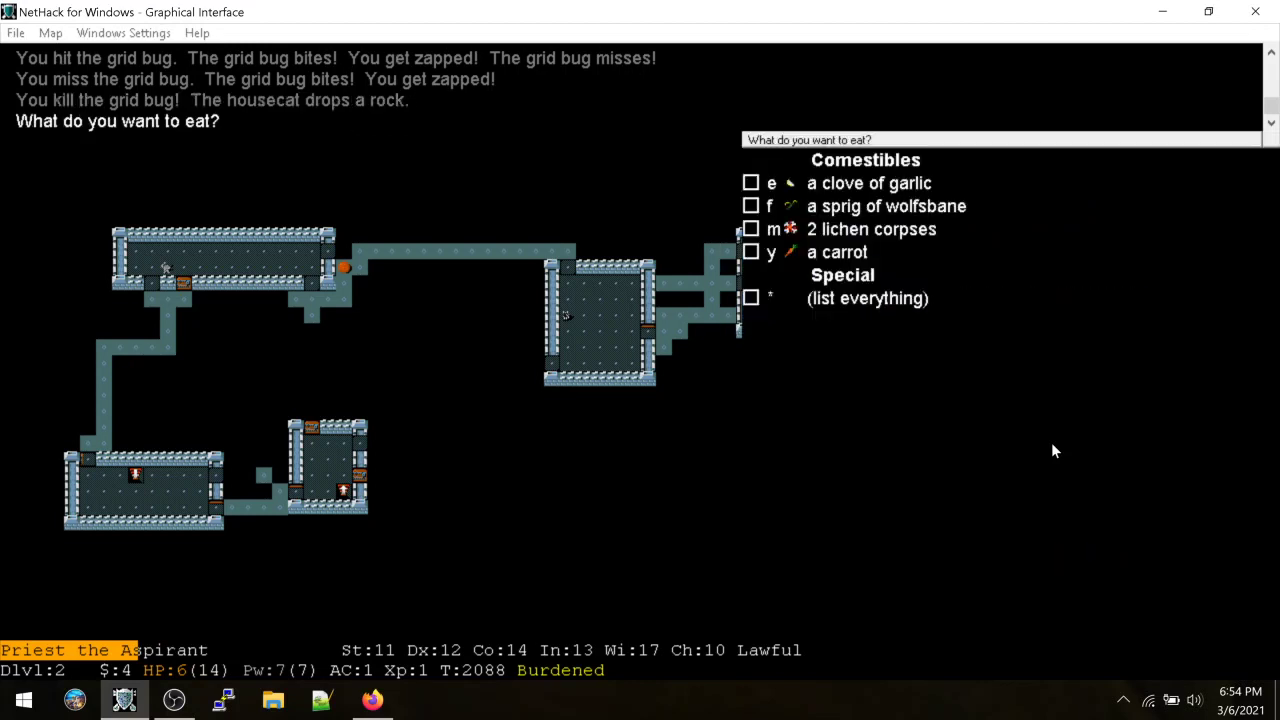
key("g")
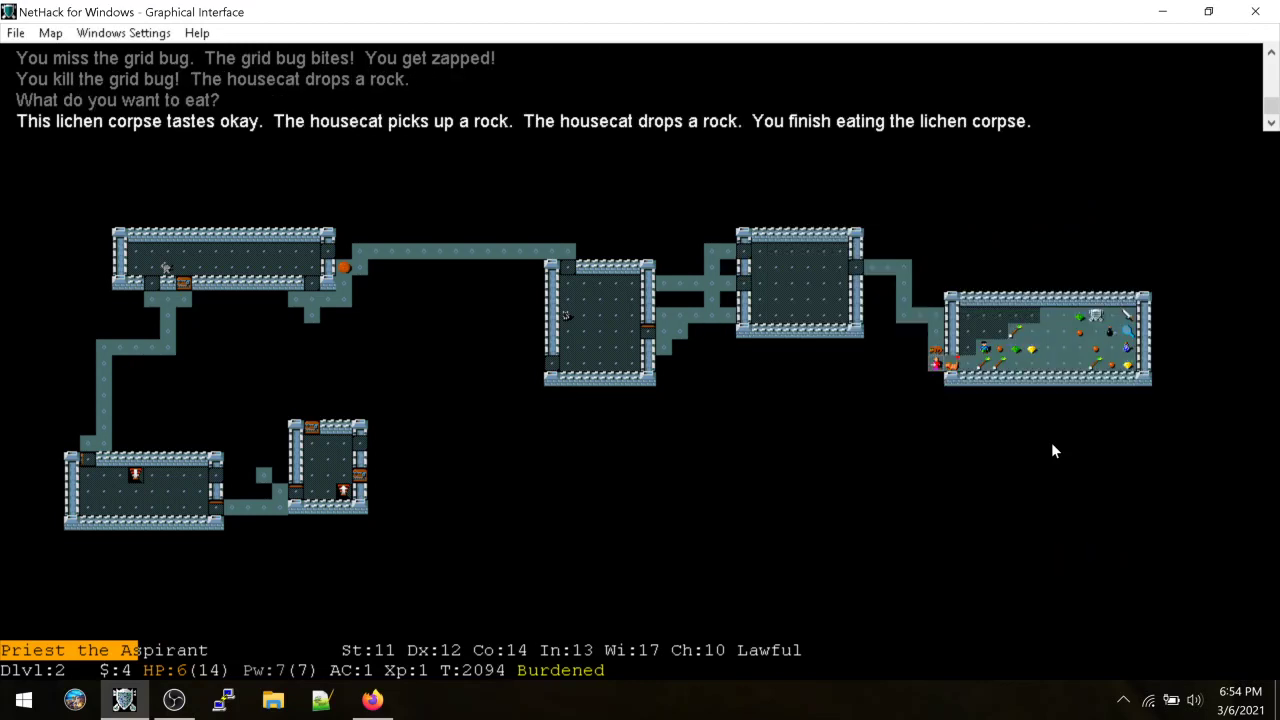
key("r")
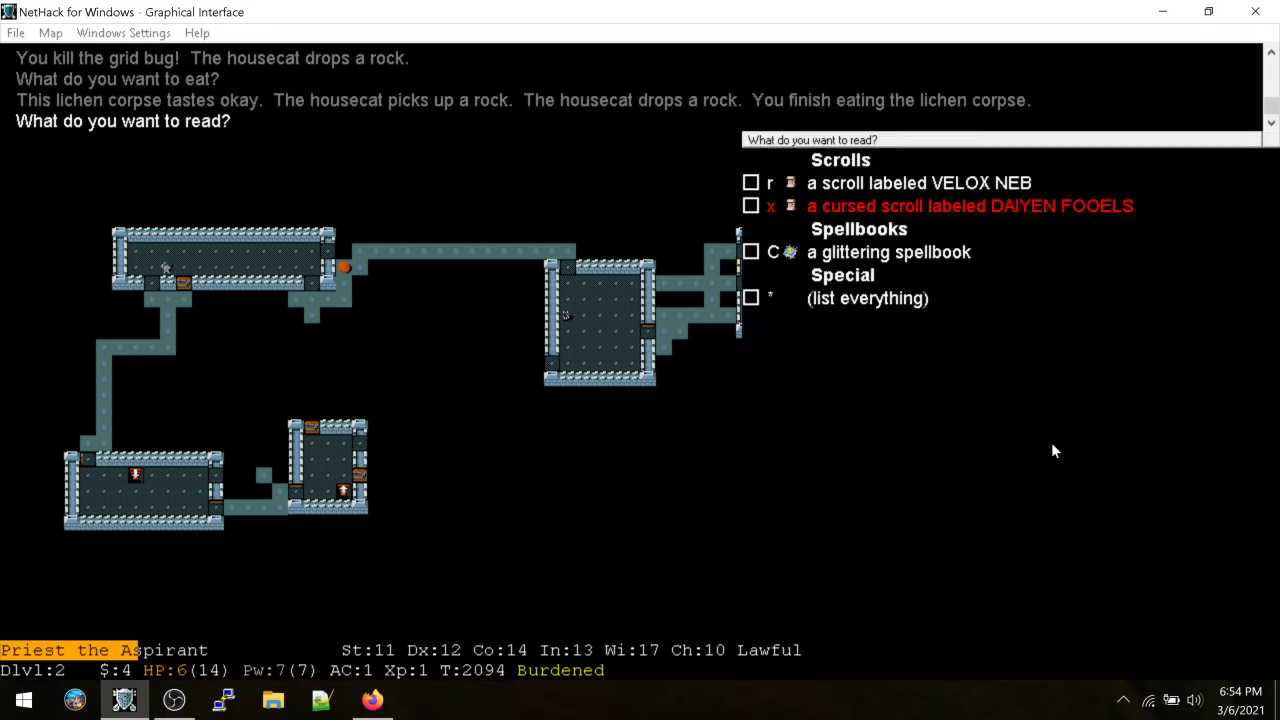
key("C")
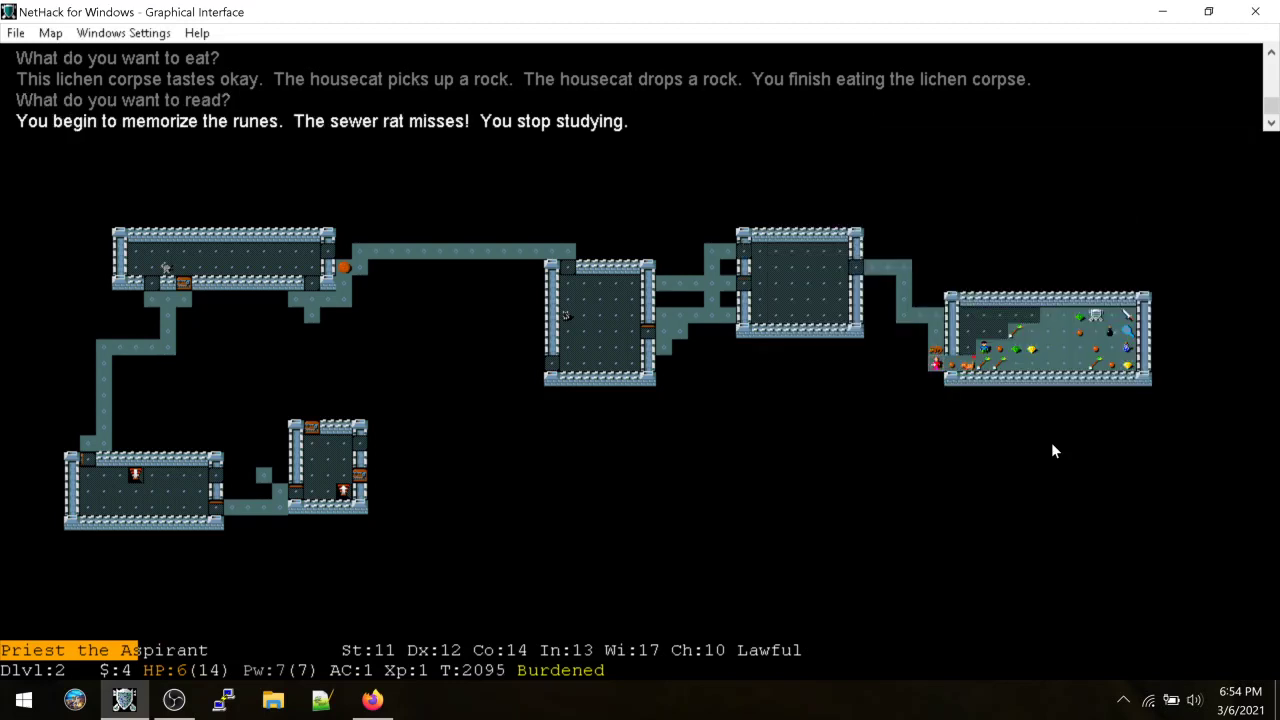
Step into the shop doorway and fight the sewer rat on the first shop goods
key("l")
key("l")
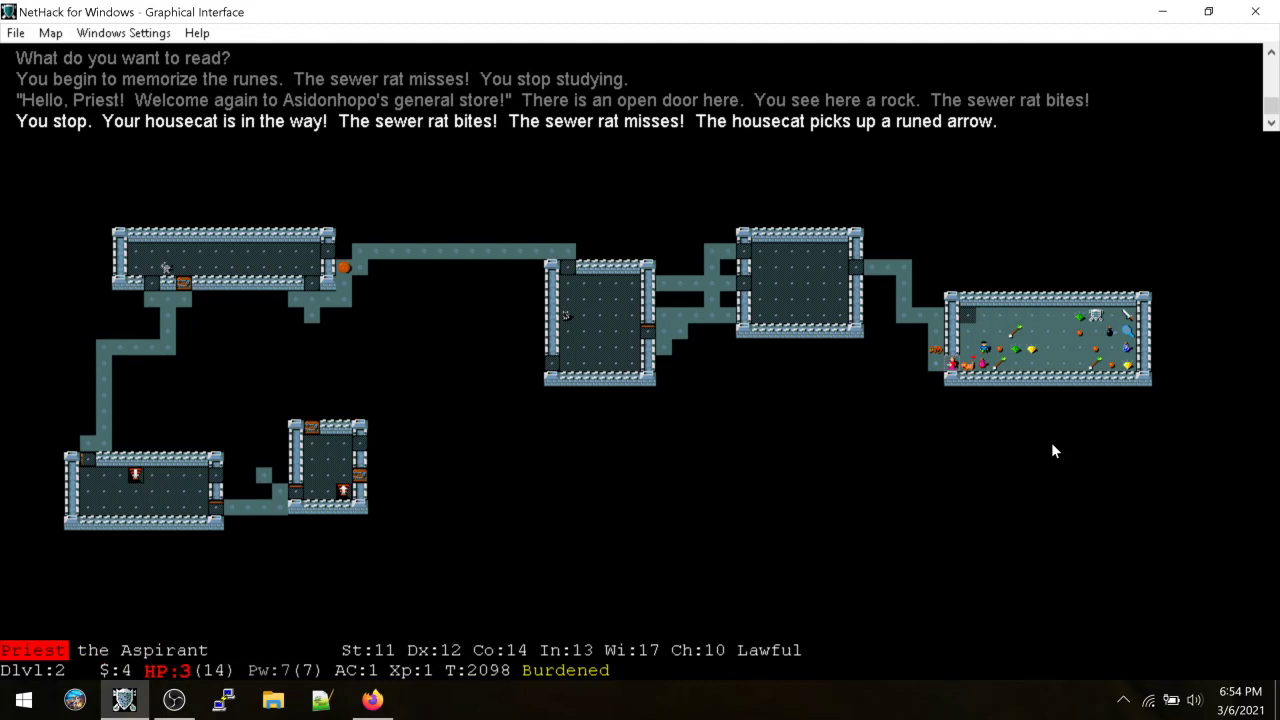
key("h")
key("h")
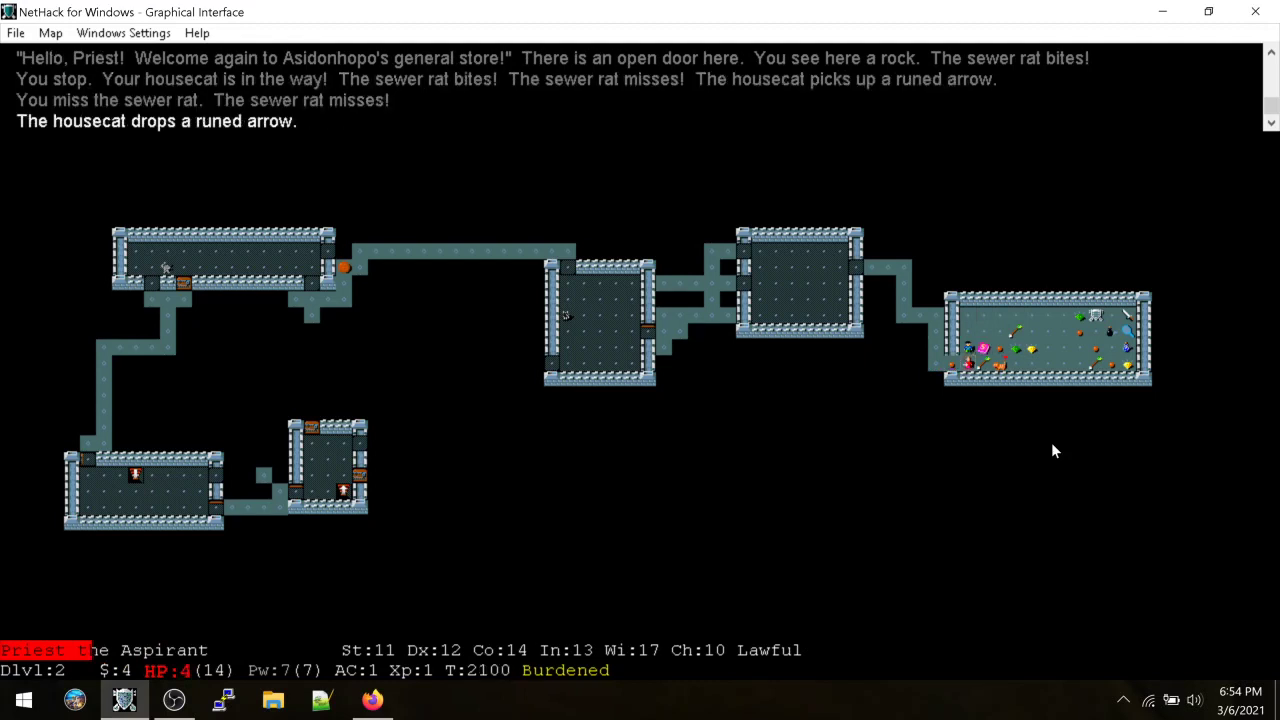
key("colon")
key("Return")
key("h")
key("Return")
Walk west through the shop, dismissing the item list on each pile of goods
key("h")
key("h")
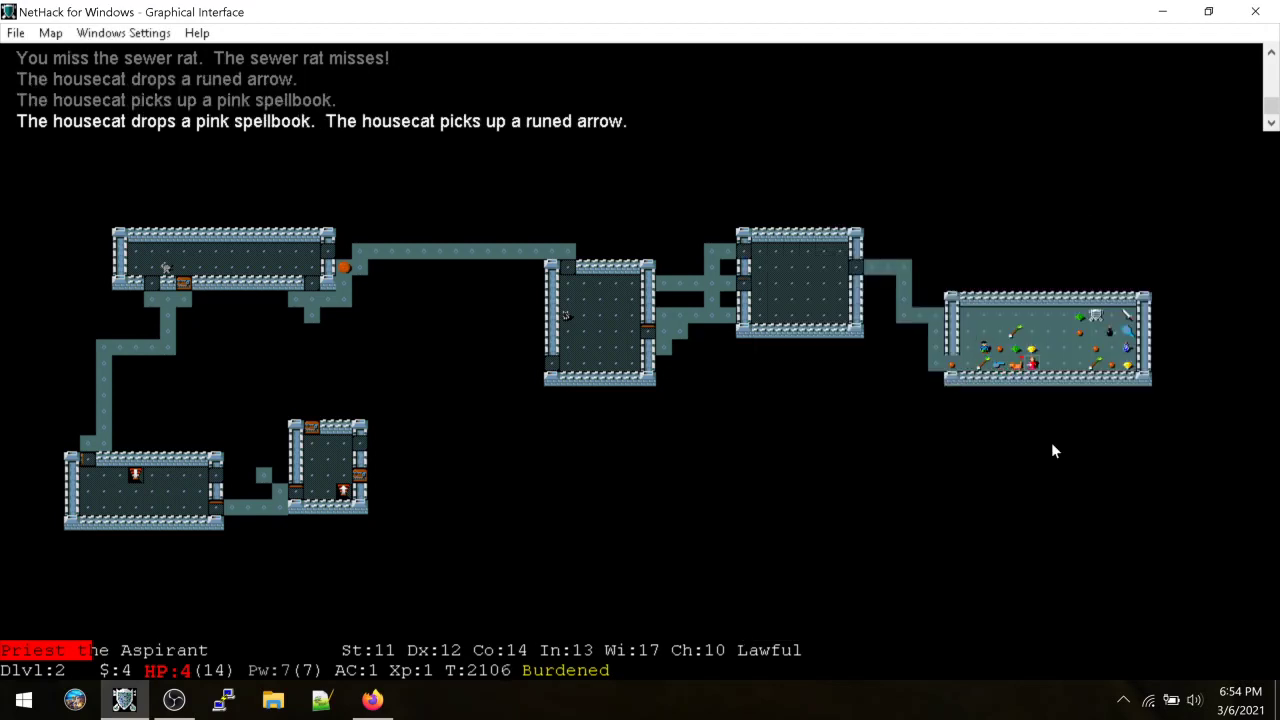
key("h")
key("h")
key("Return")
key("h")
key("h")
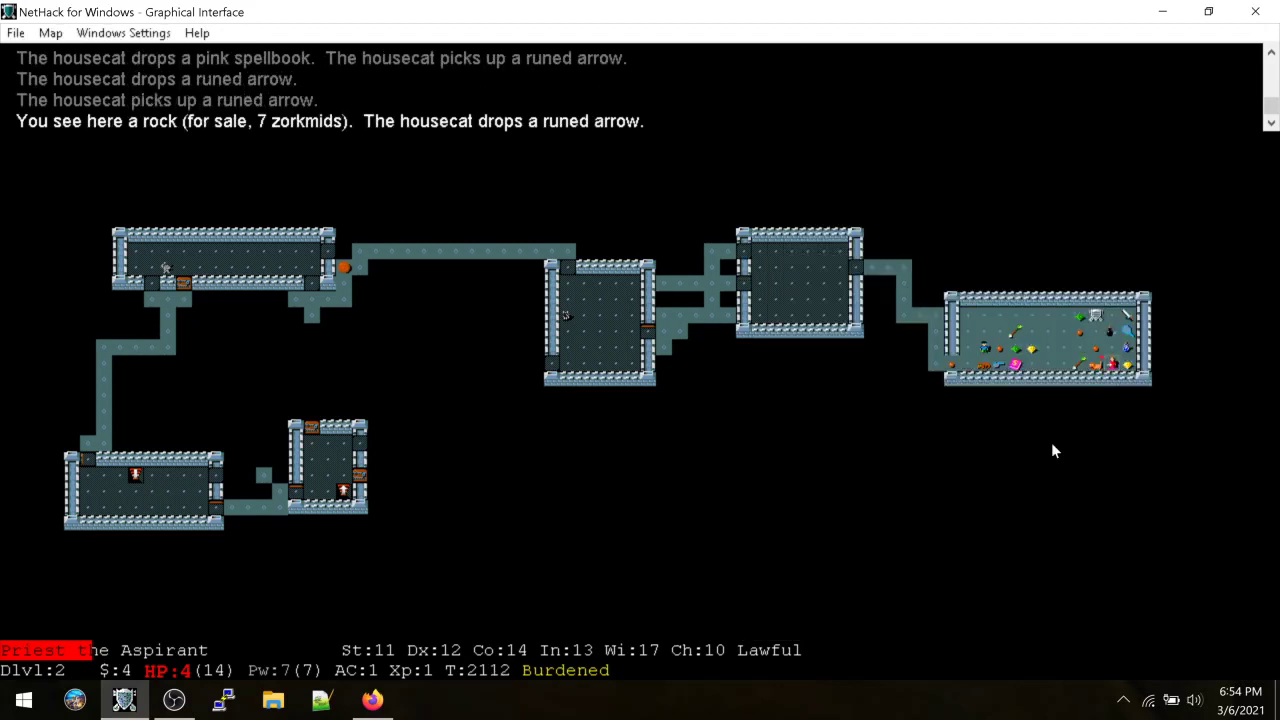
key("Return")
key("h")
key("h")
key("h")
key("h")
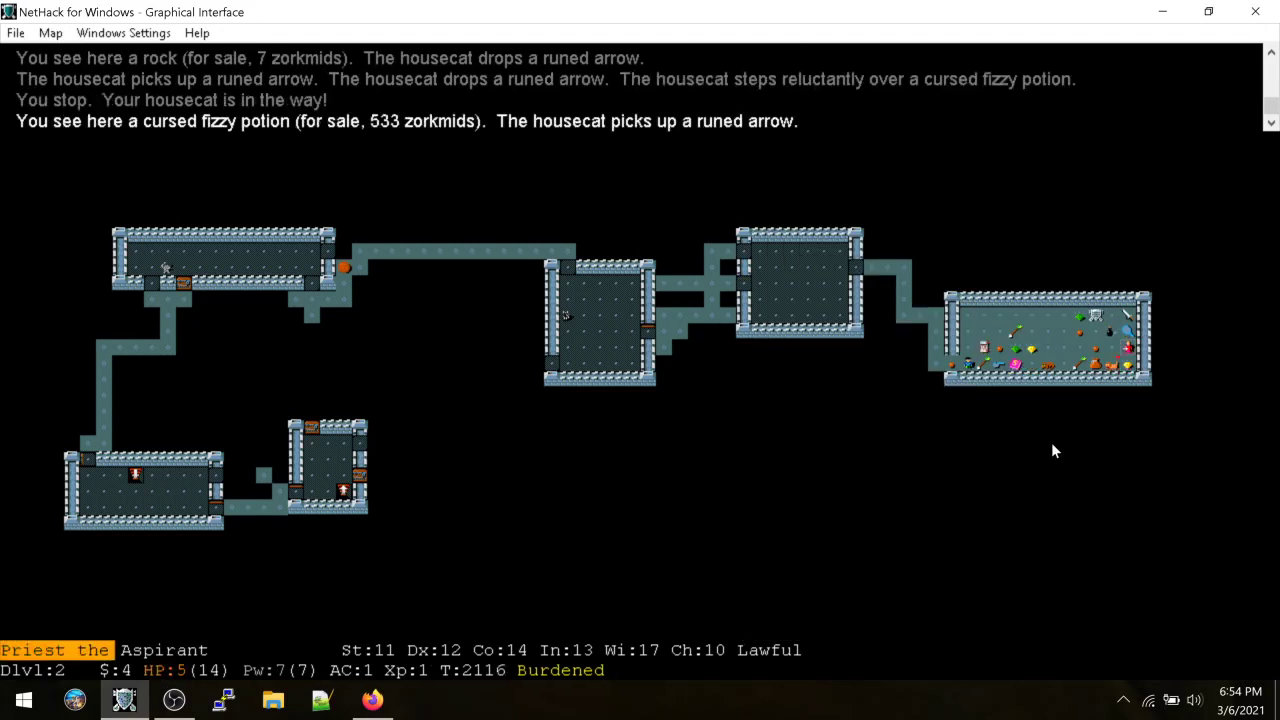
key("h")
key("Return")
key("h")
key("h")
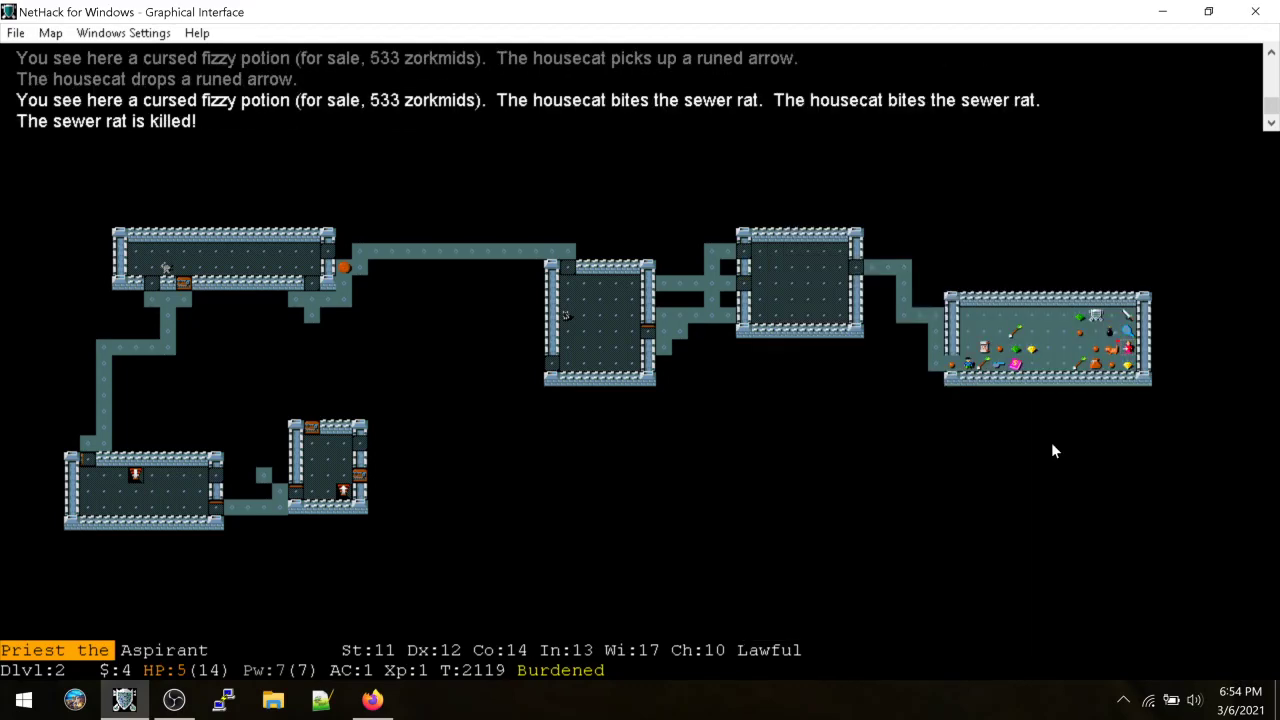
key("h")
key("Return")
key("h")
key("h")
key("h")
Read the glittering spellbook to learn jumping, then sell it for 50 gold
key("r")
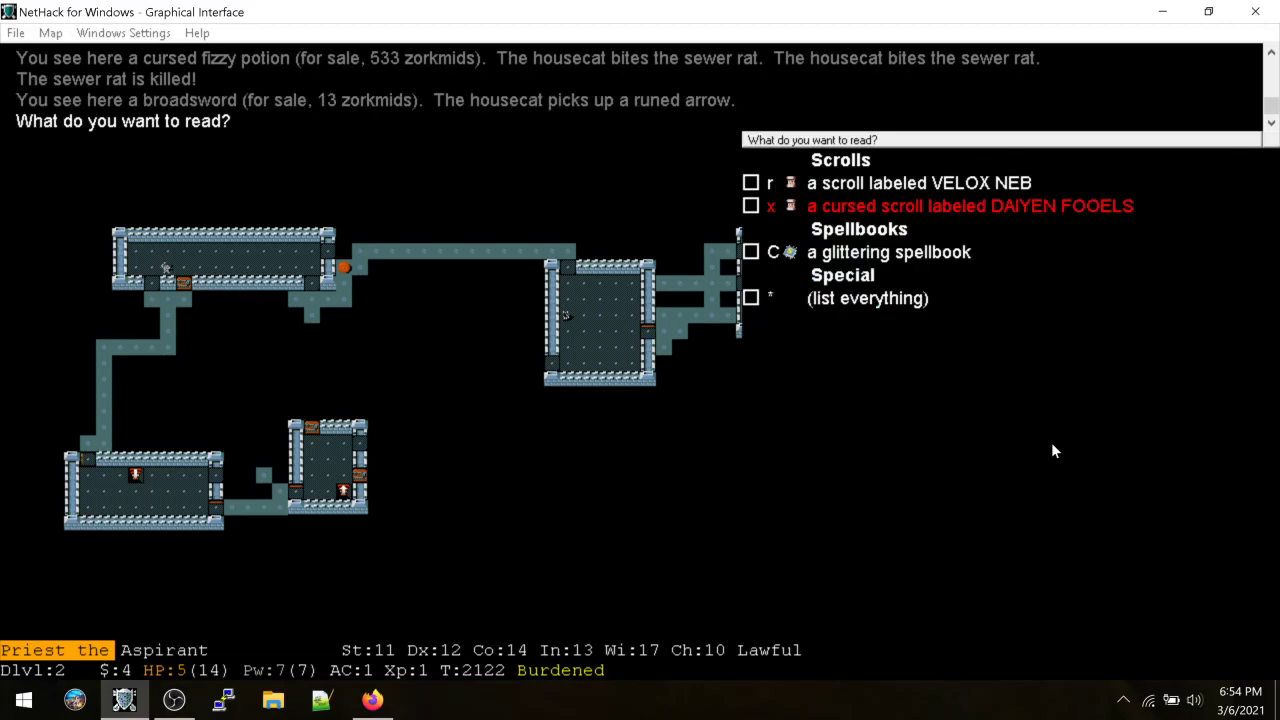
key("C")
key("d")
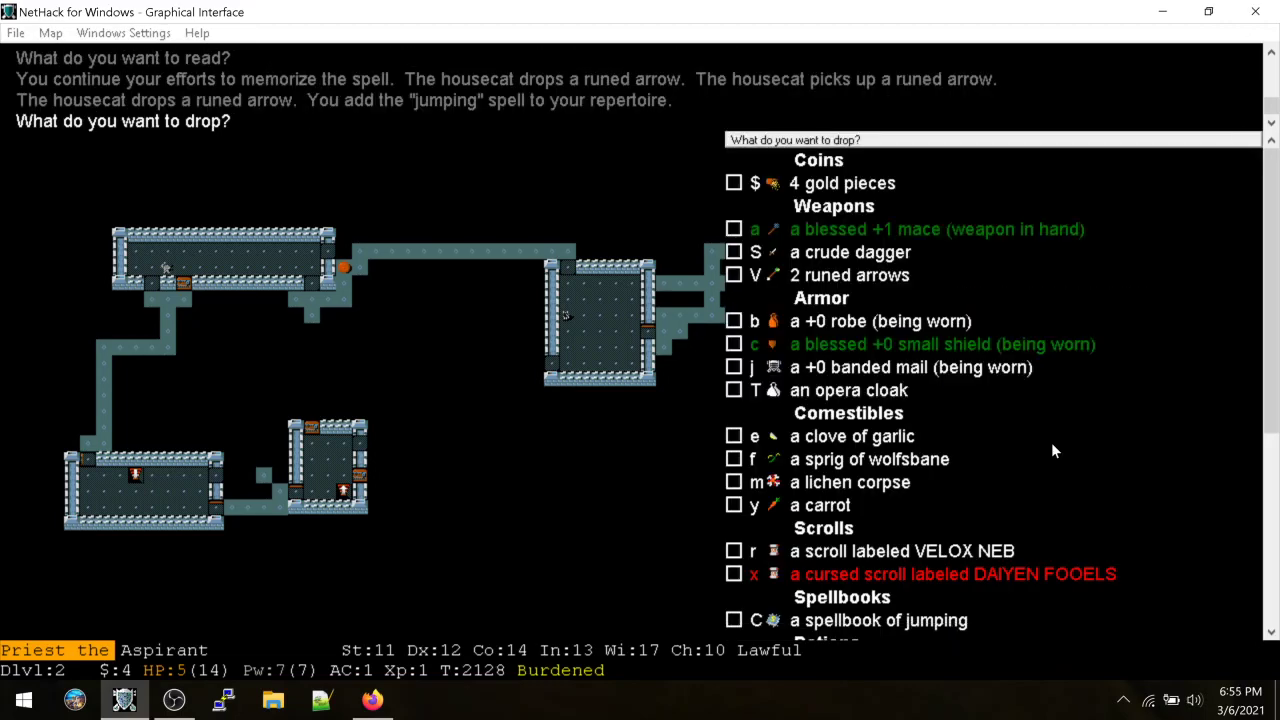
key("C")
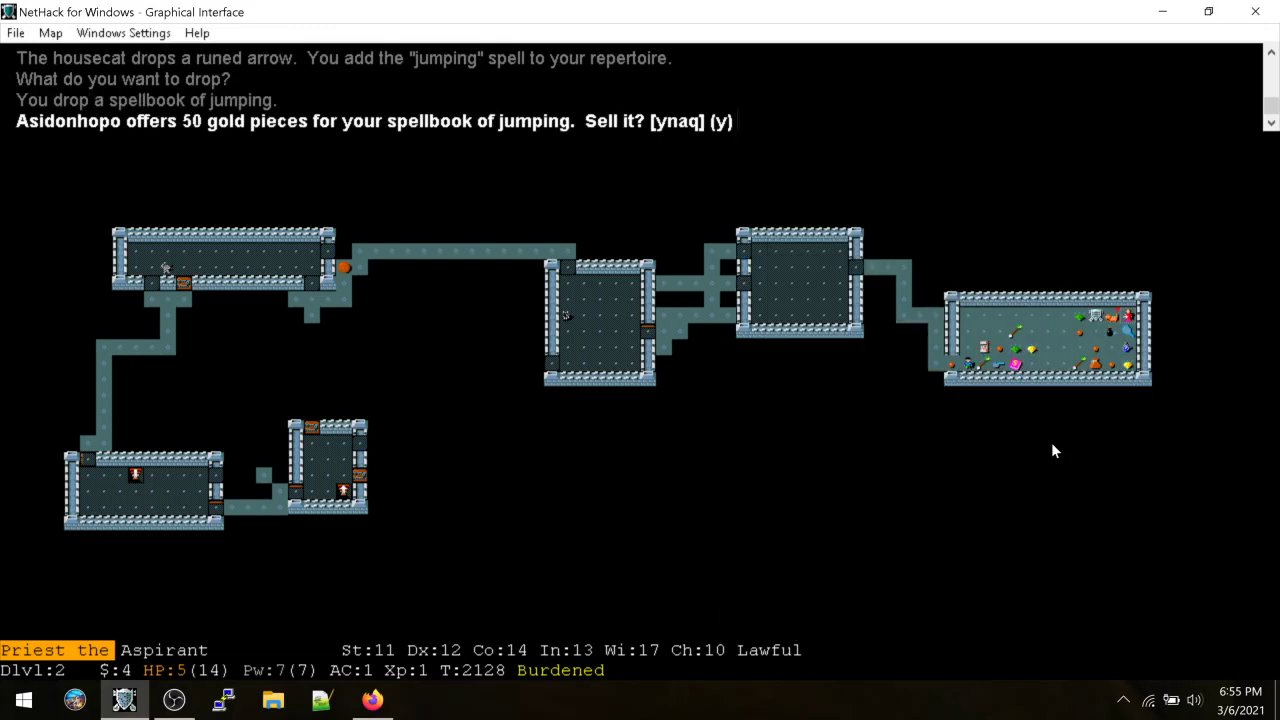
key("y")
Walk across the shop back toward the door
key("l")
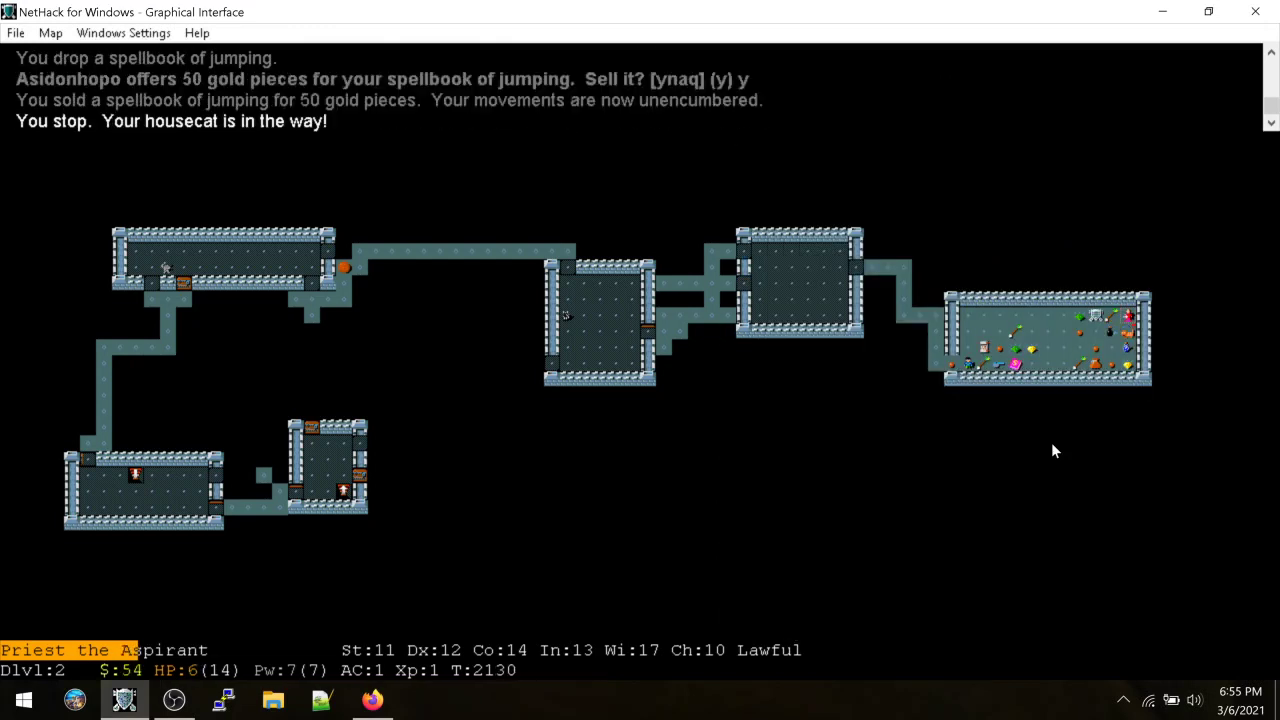
key("l")
key("l")
key("h")
key("h")
key("h")
key("h")
key("h")
key("h")
key("h")
key("j")
key("j")
key("j")
Reach the shop door, pick up the doorway rock, and attack the grid bug
key("b")
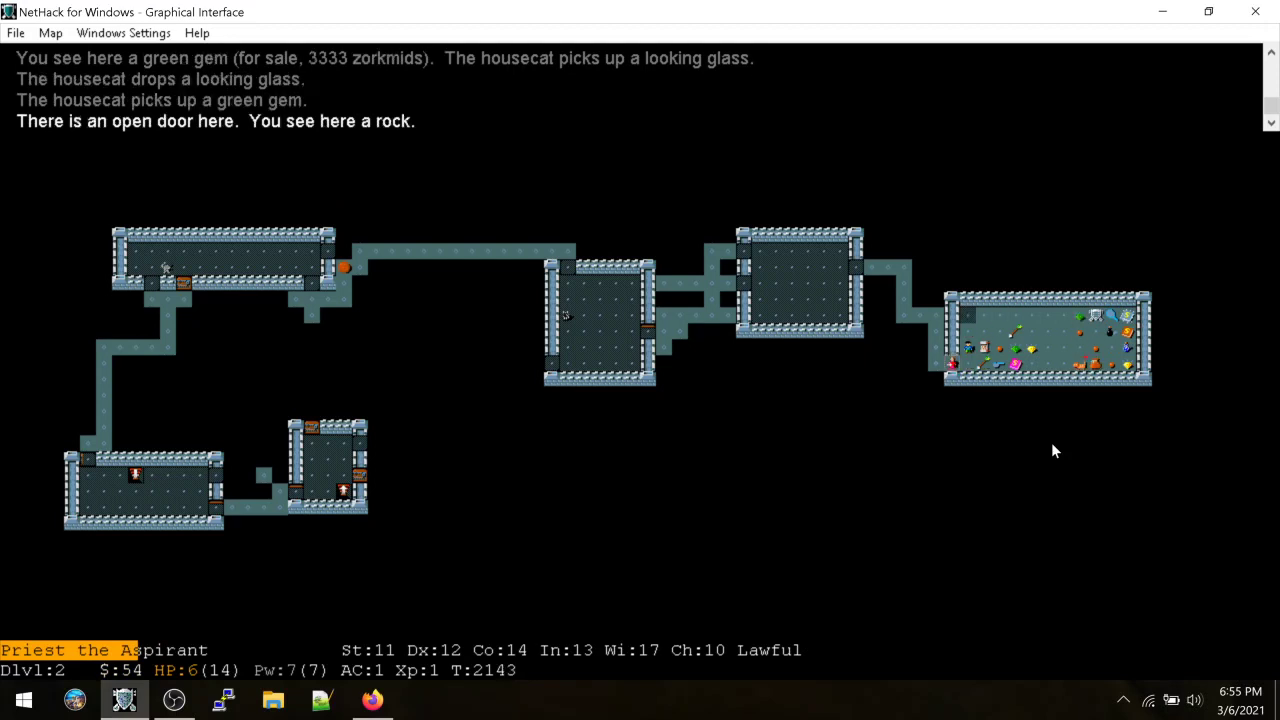
key("colon")
key("h")
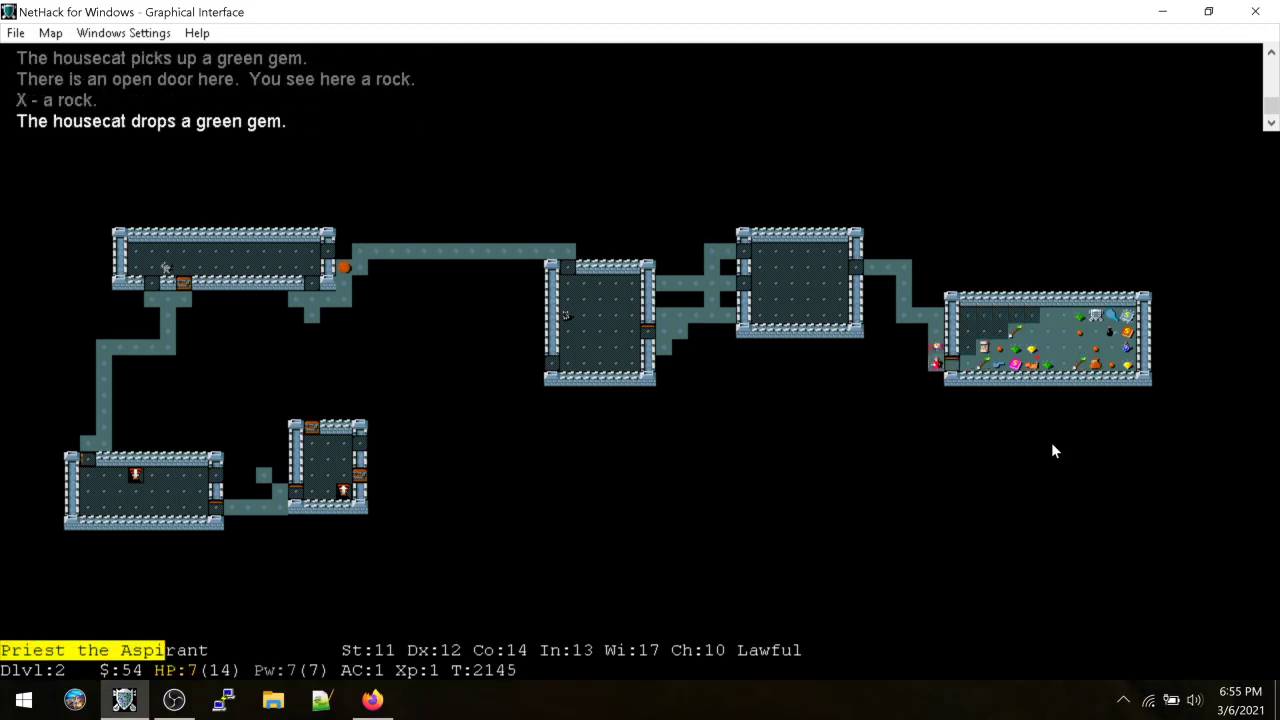
key("h")
key("h")
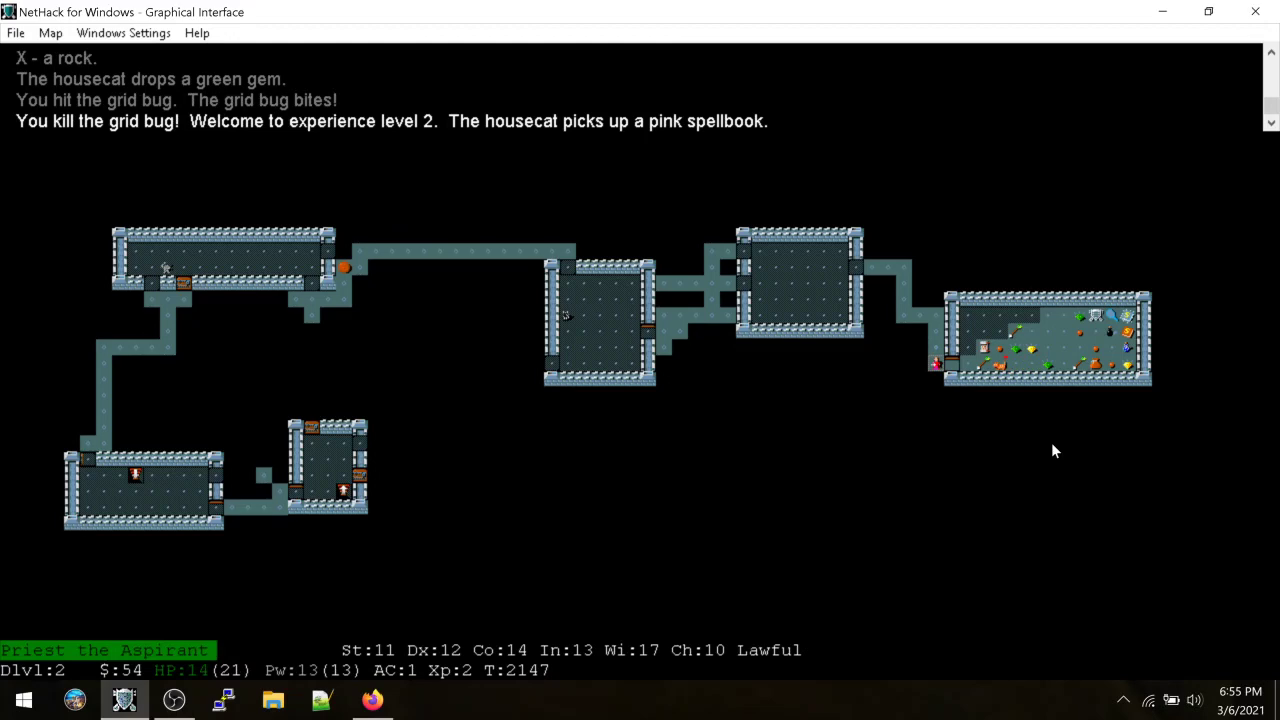
Throw item a north, attack the grid bug again, and review known spells
key("t")
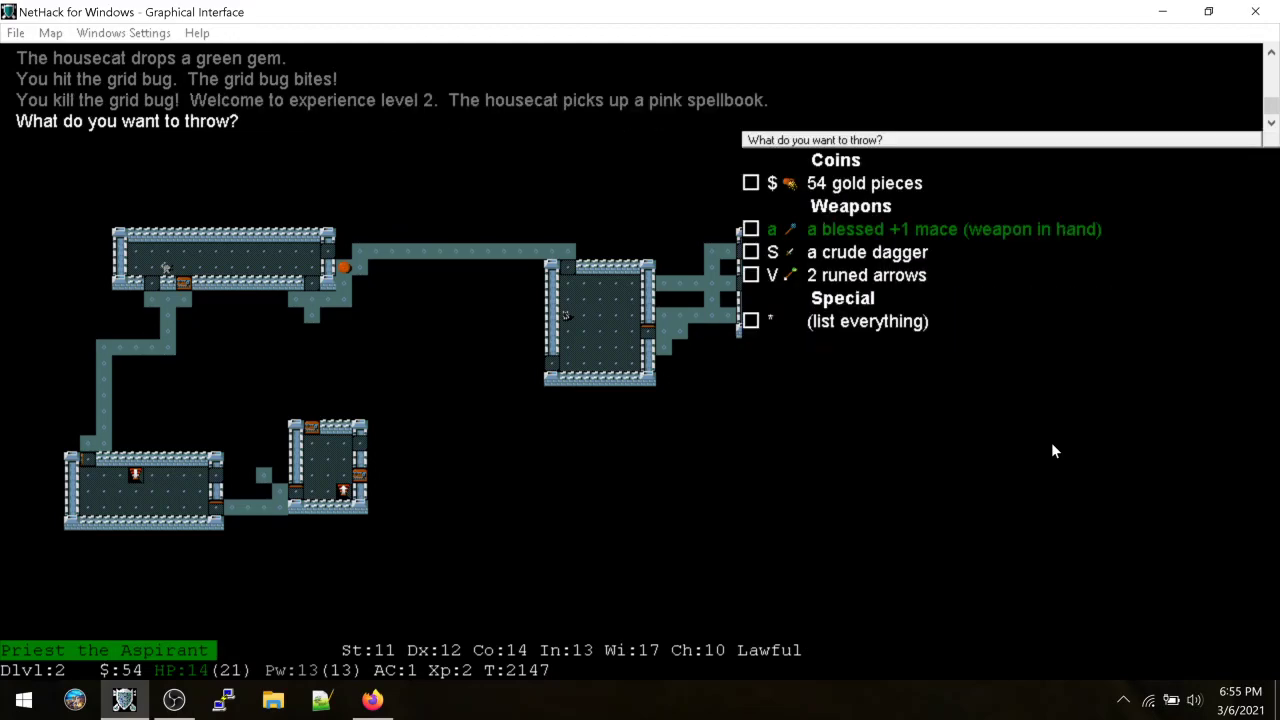
key("asterisk")
key("a")
key("8")
key("h")
key("h")
key("h")
key("h")
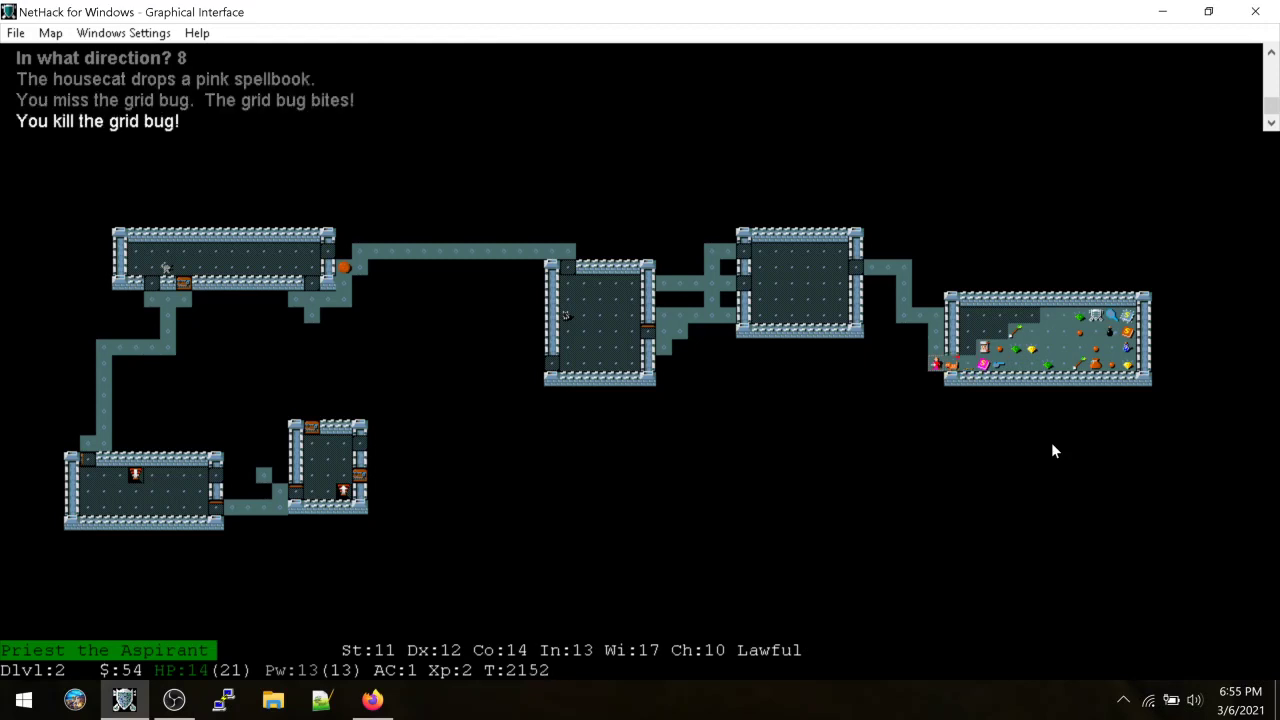
key("Z")
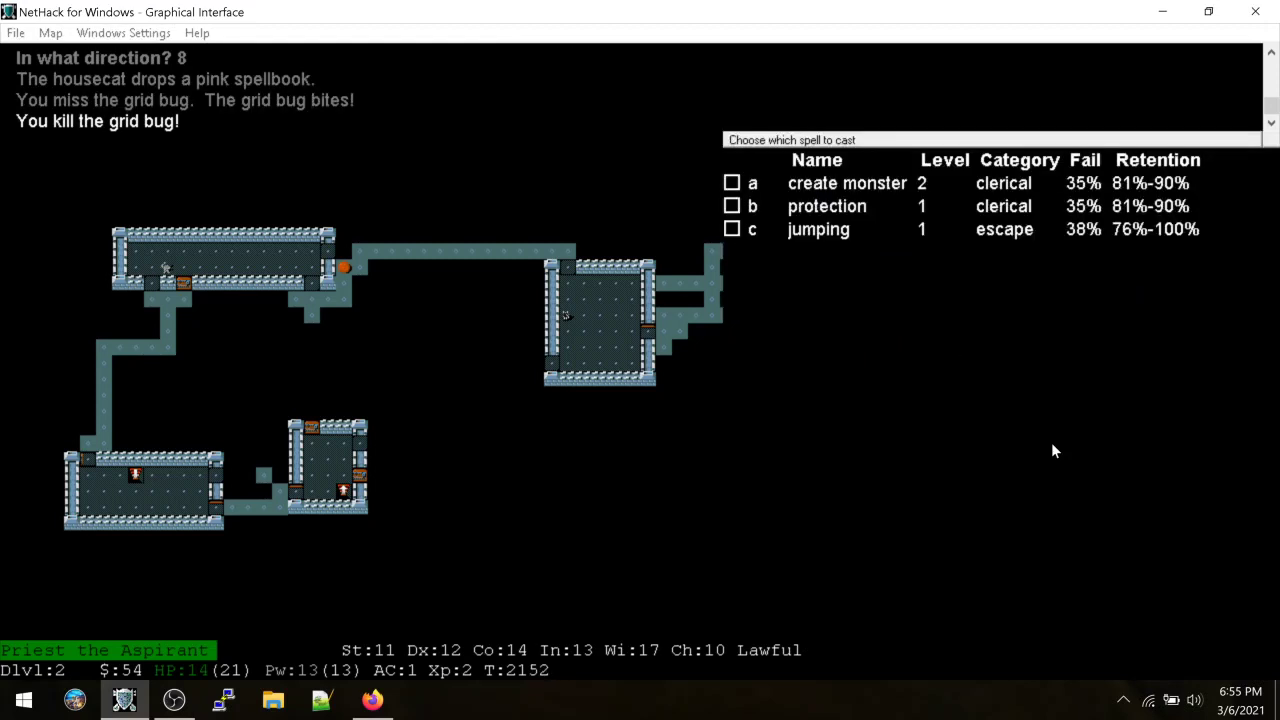
key("Escape")
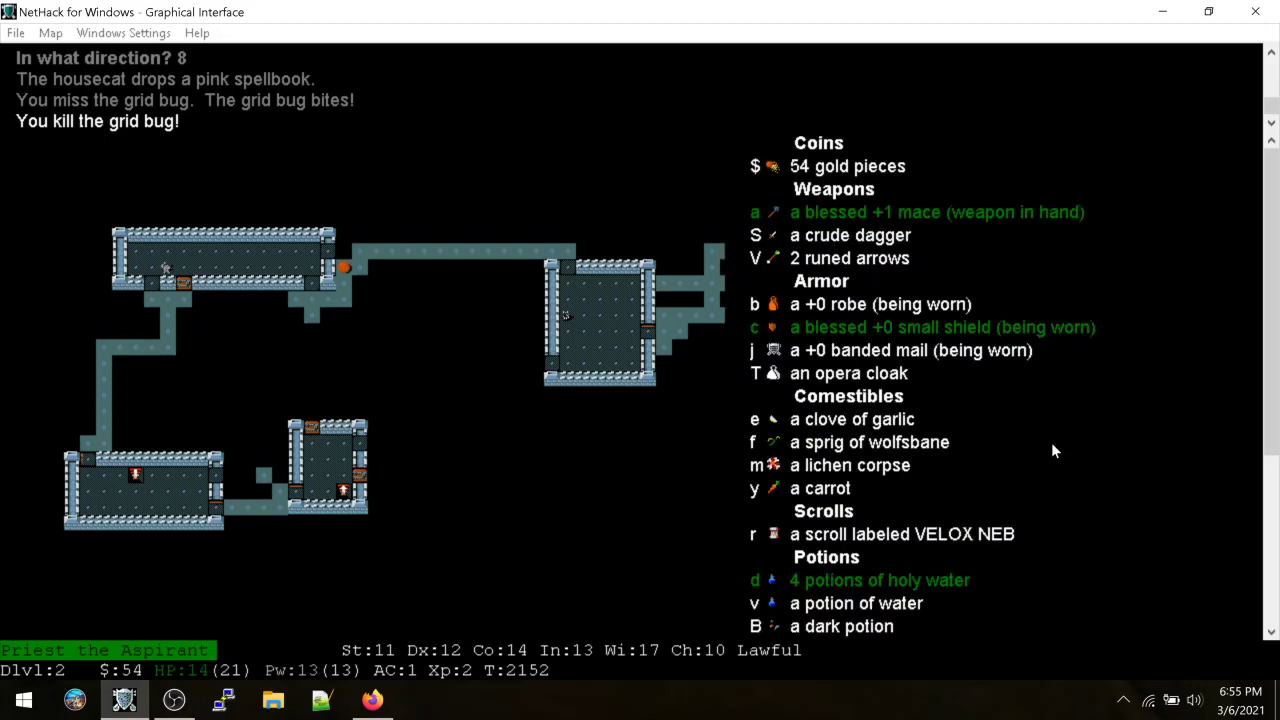
key("Escape")
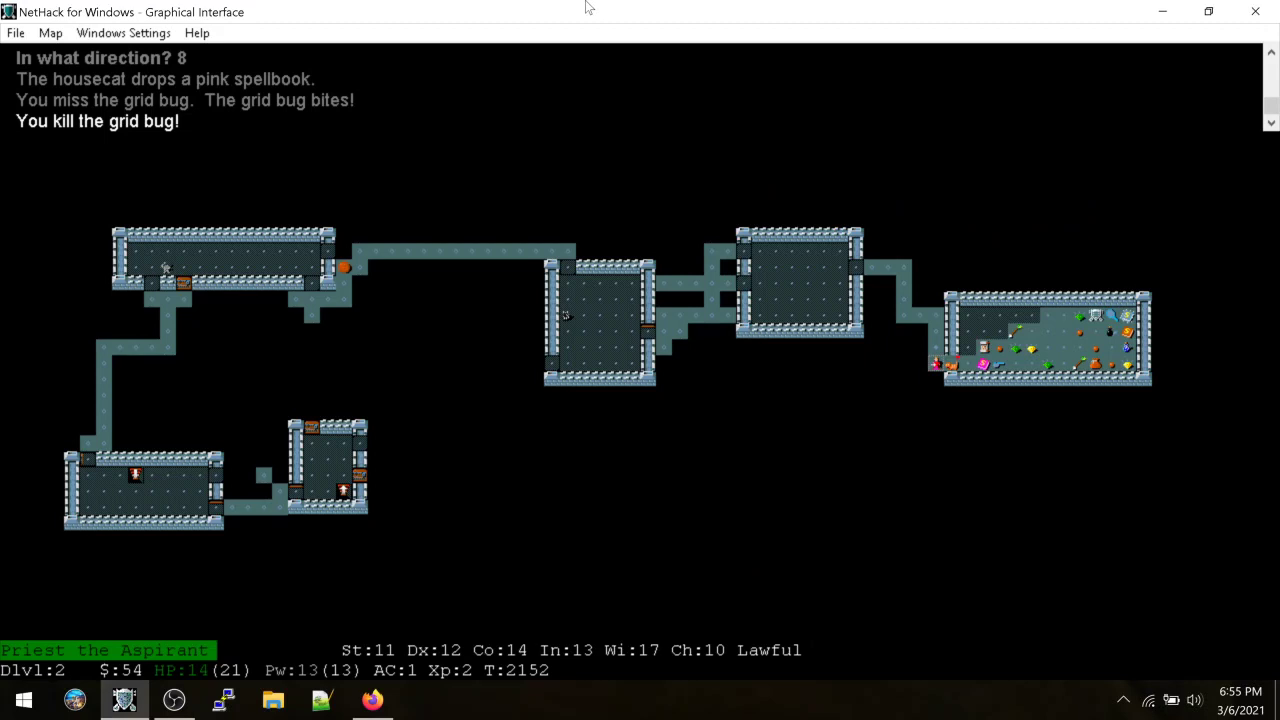
type("50")
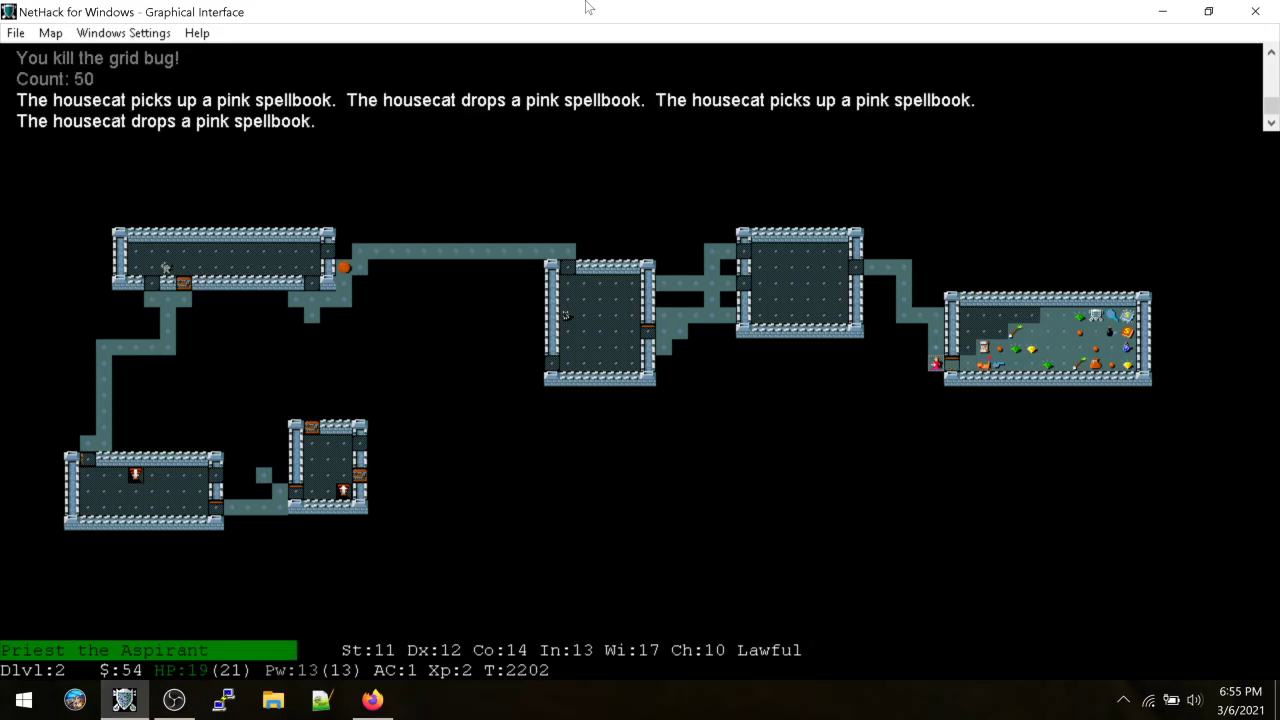
type("s50s")
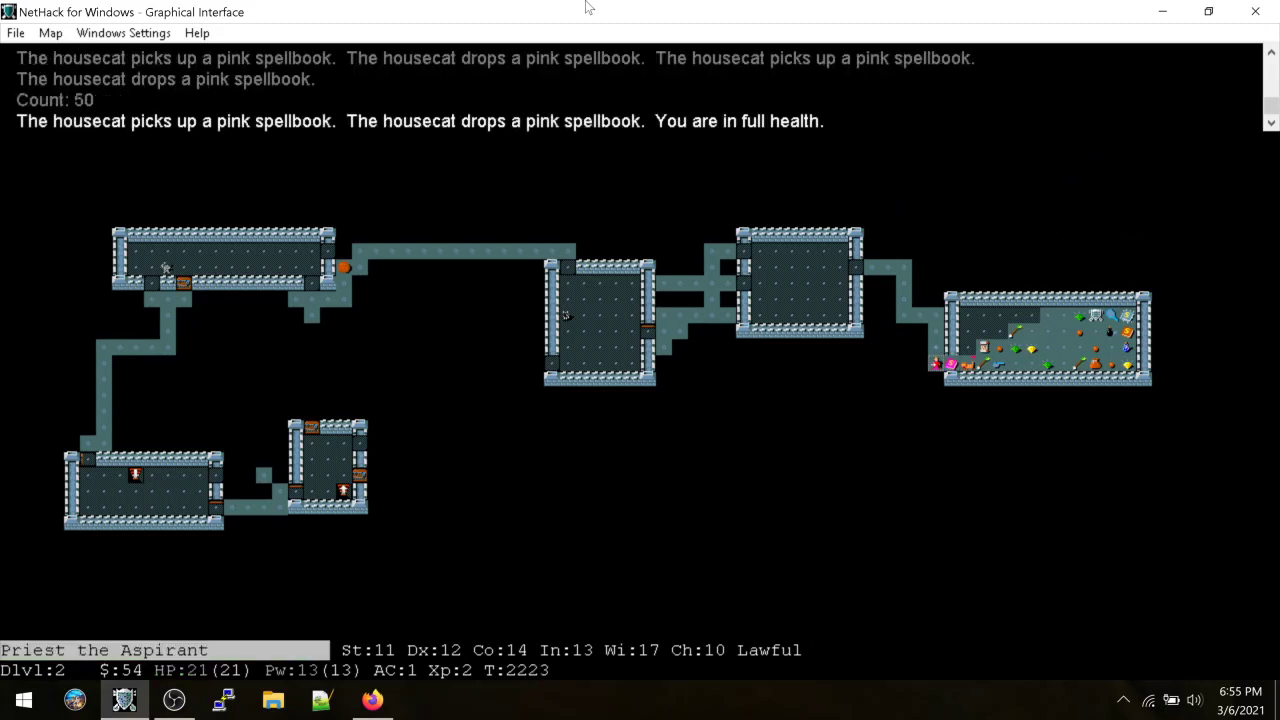
type("l")
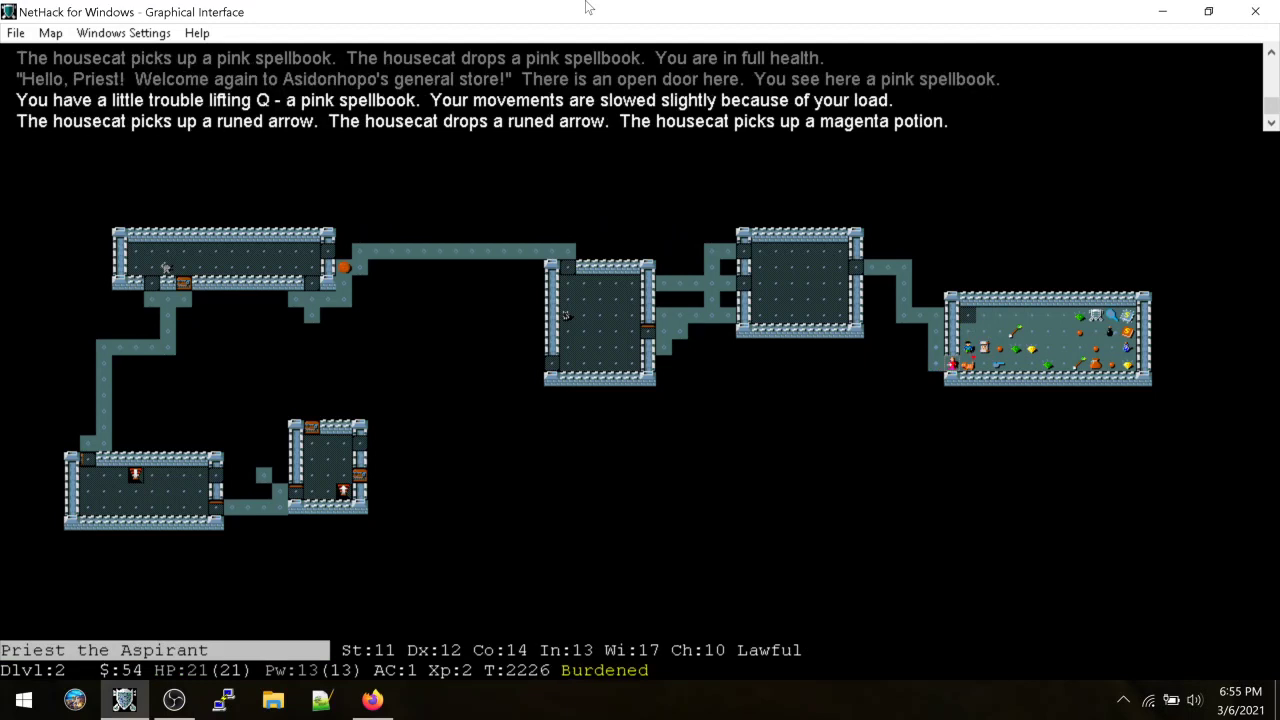
type("l:")
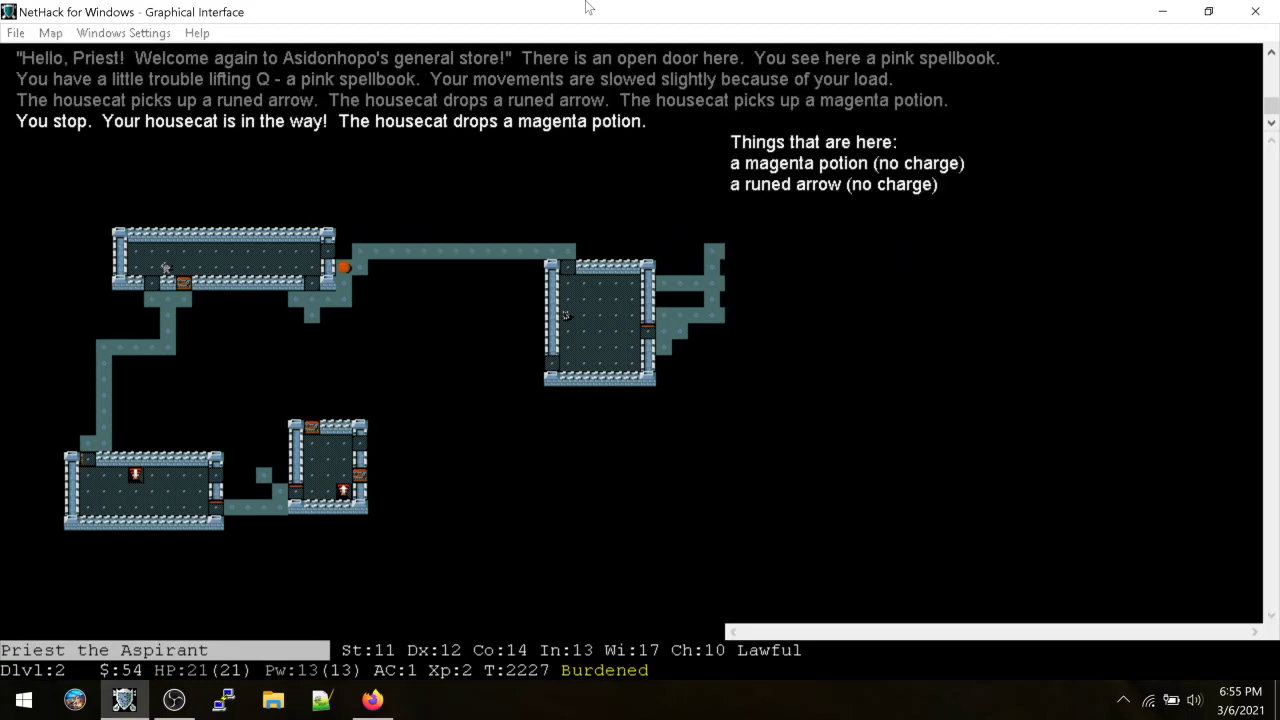
type("ab")
Pick up the runed arrow and magenta potion from this square
key("Return")
key("l")
key("l")
key(":")
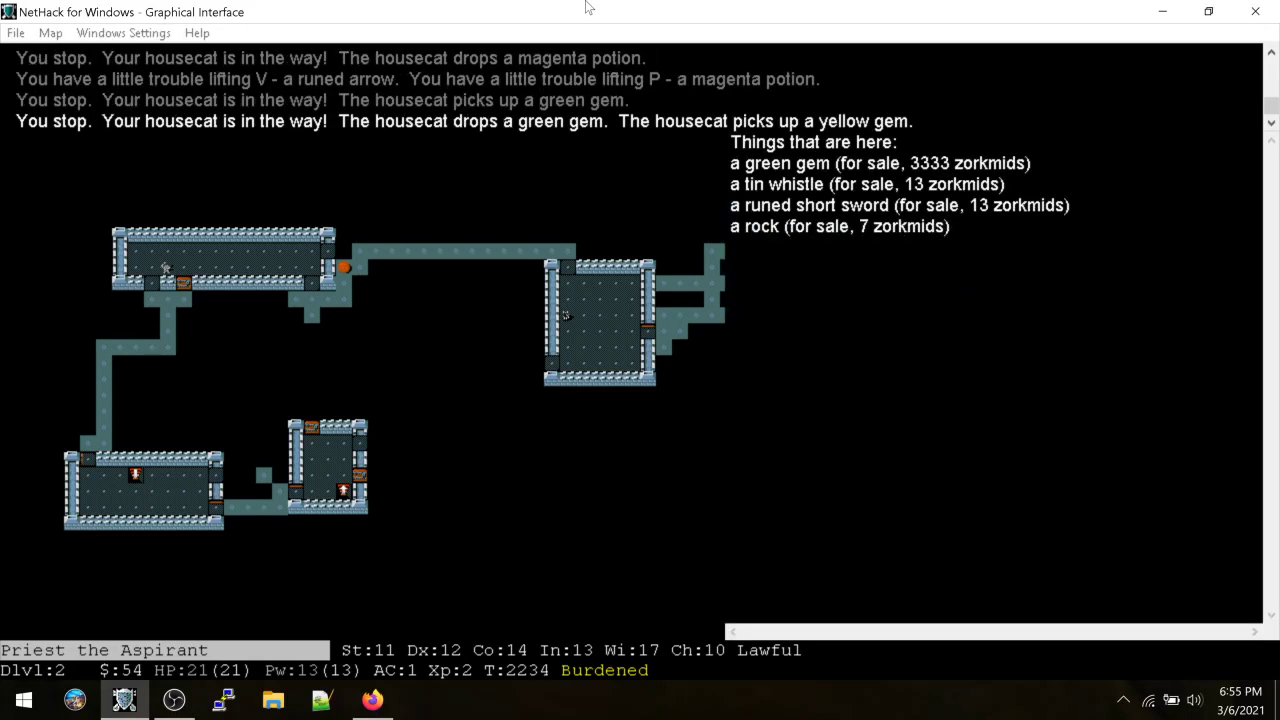
key("Escape")
key("l")
key("l")
key("l")
key("l")
key("l")
key("l")
key("l")
key("l")
key("l")
key("l")
Walk north through the shop, dismissing the item lists along the way
key("k")
key("k")
key(":")
key("Escape")
key("k")
key("k")
key(":")
key("Escape")
key("k")
Read the pink spellbook to learn dig, then sell it for 250 gold
key("r")
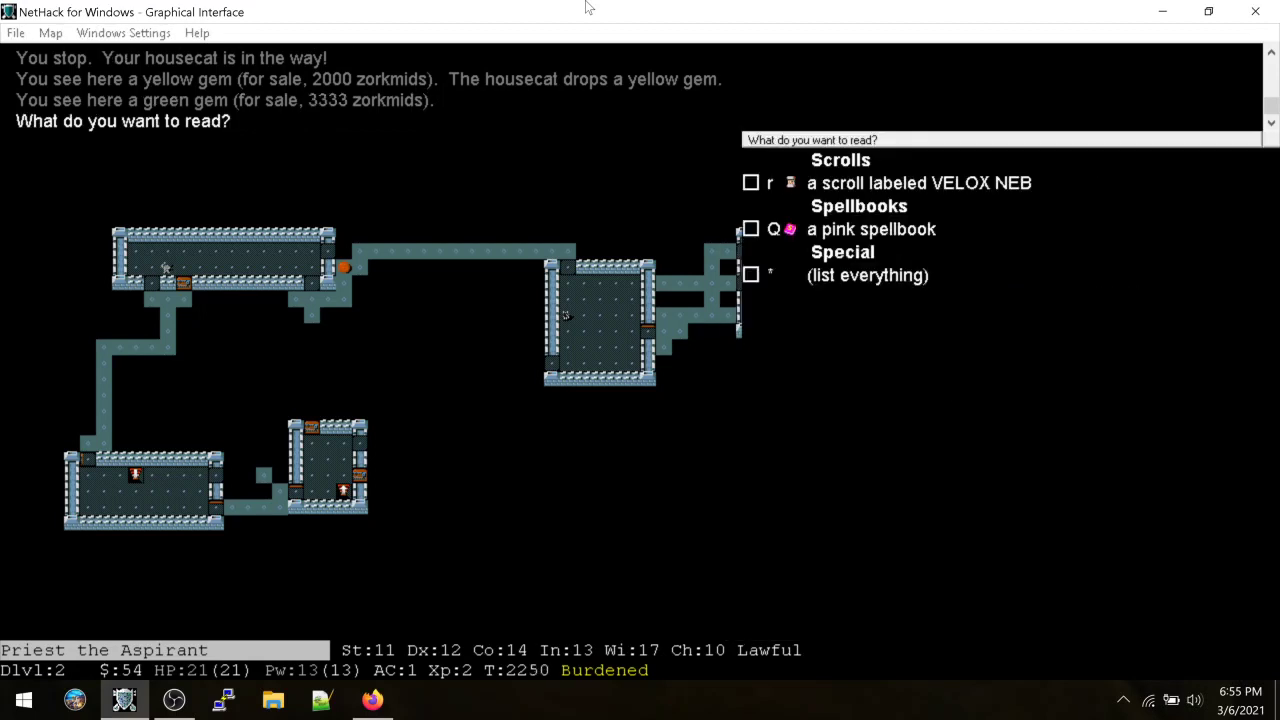
key("Q")
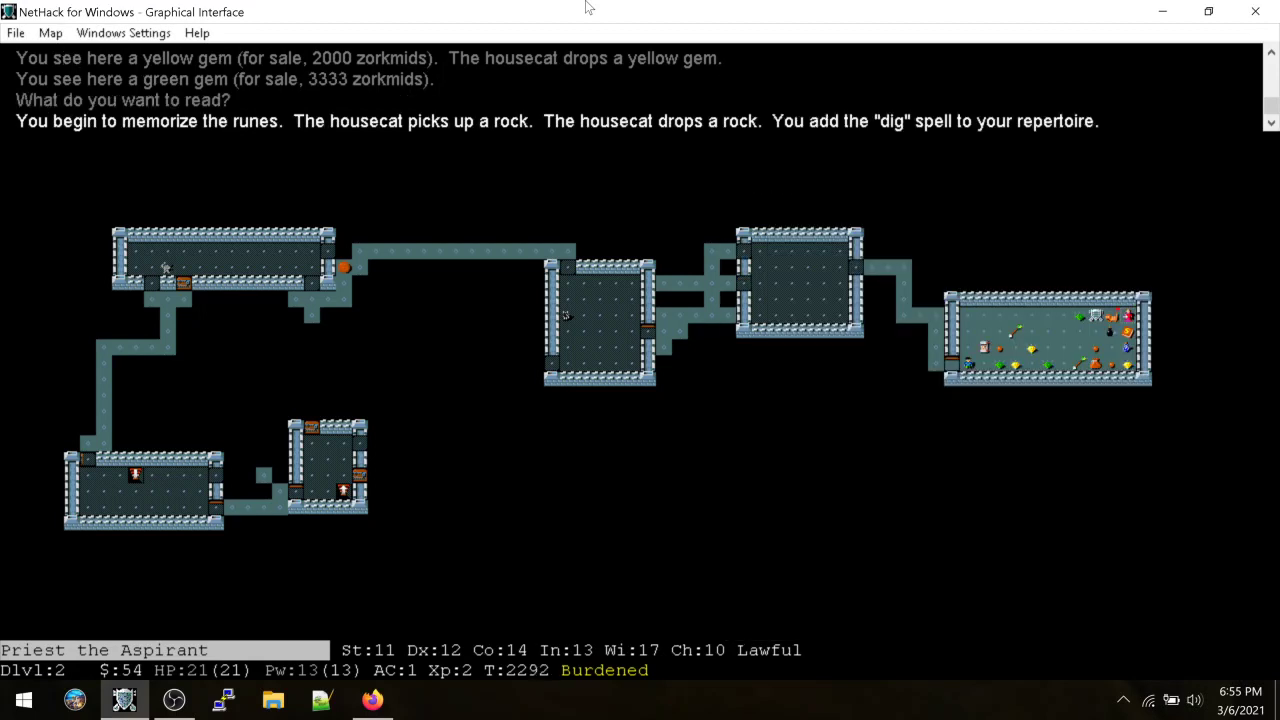
key("D")
key("Escape")
key("d")
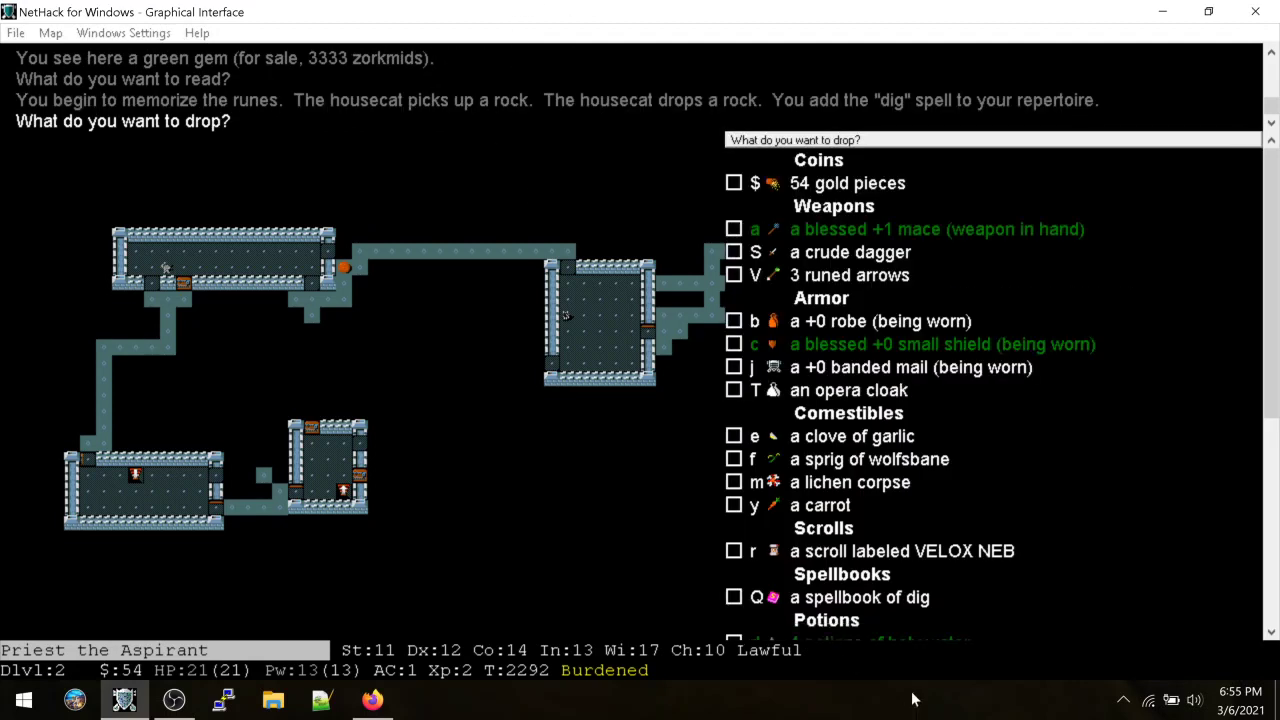
left_click(916, 597)
key("Return")
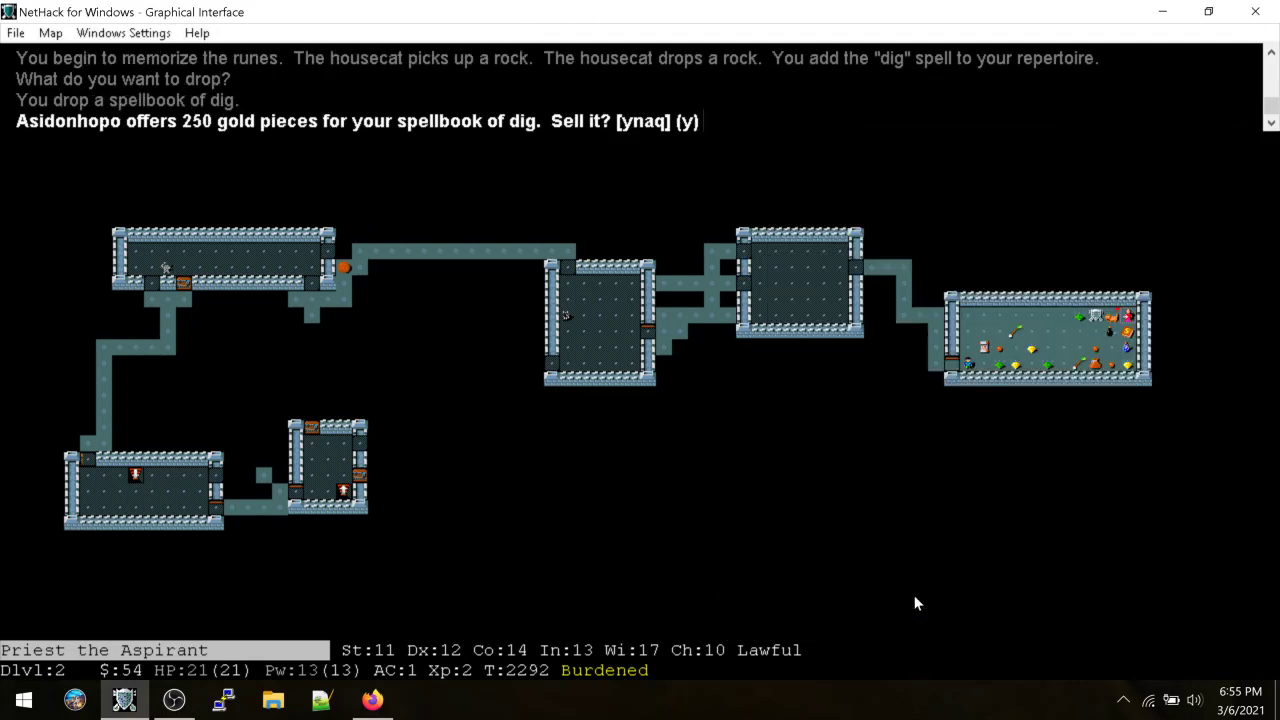
key("y")
Look over the goods here, then walk left and down through the shop
key("colon")
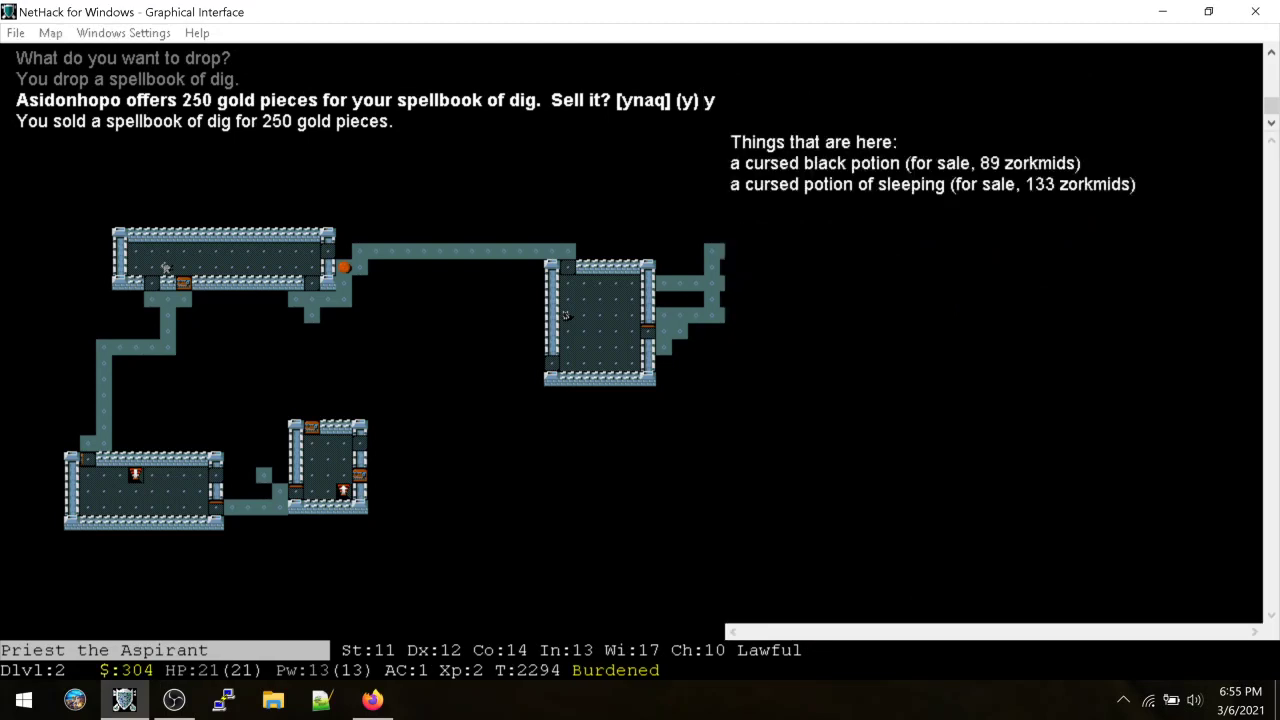
key("Return")
key("s")
key("s")
key("s")
key("h")
key("h")
key("h")
key("h")
key("h")
key("j")
key("j")
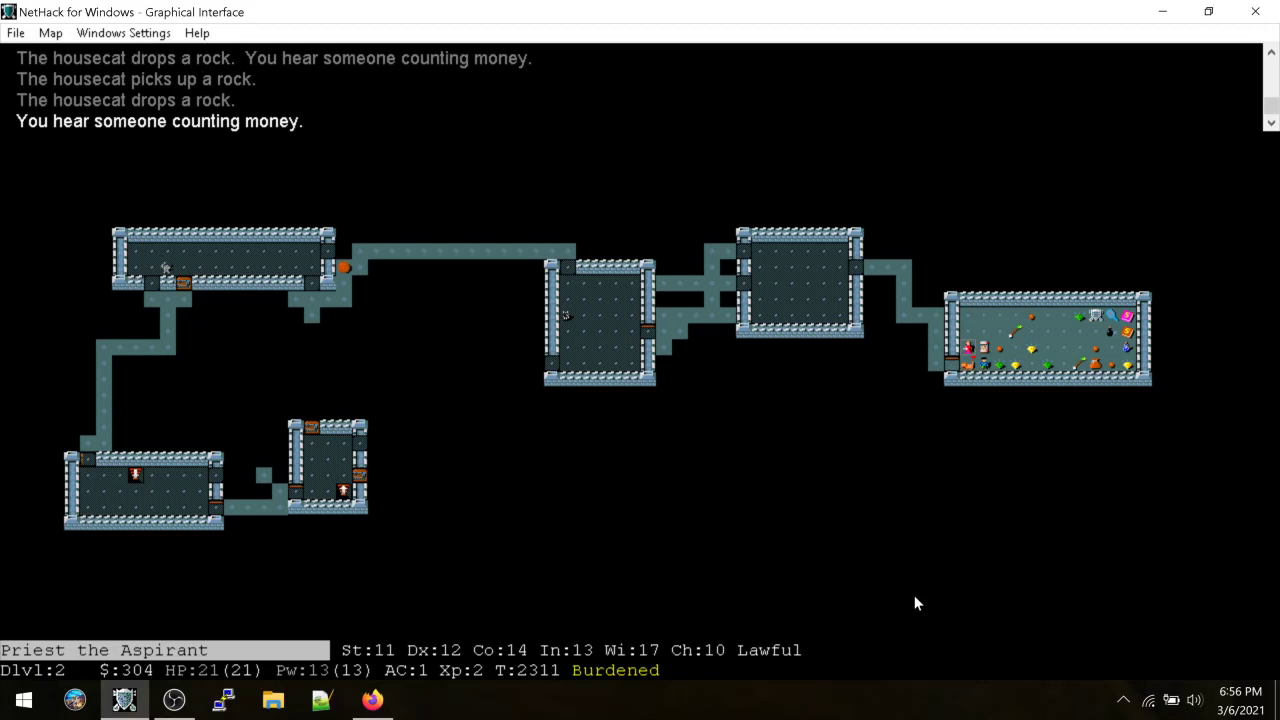
key("h")
key("h")
key("h")
key("h")
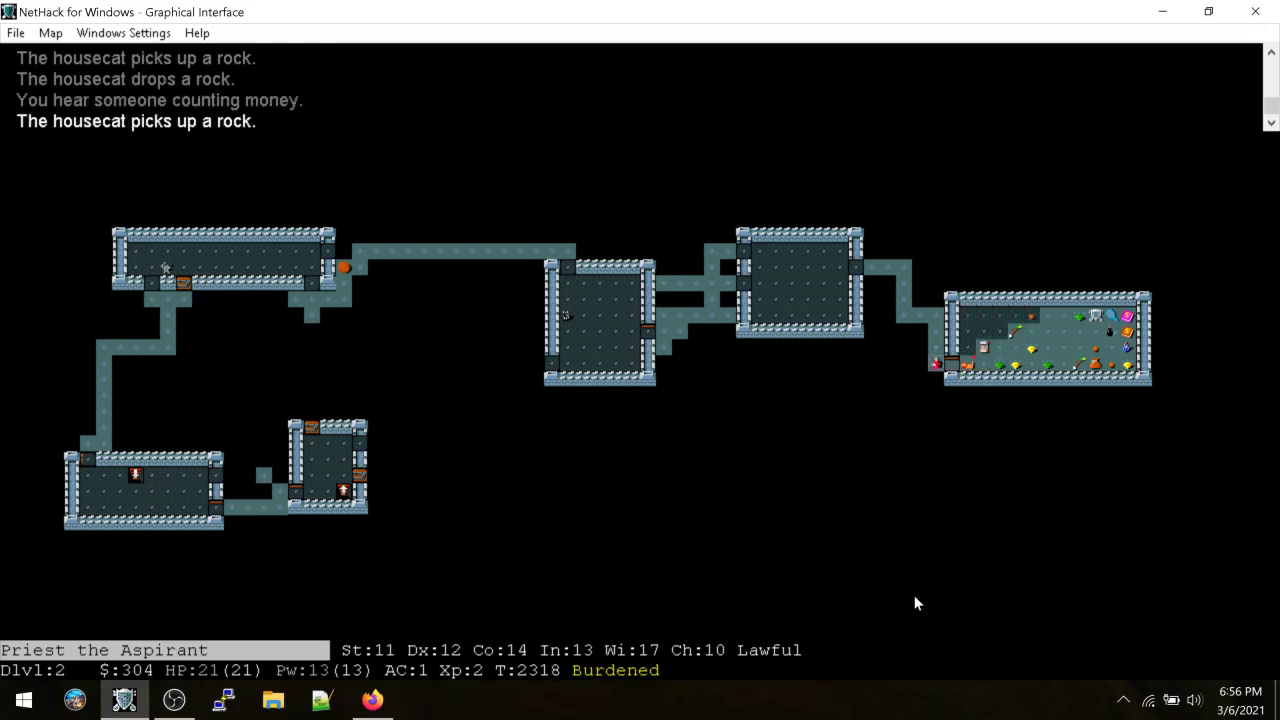
key("e")
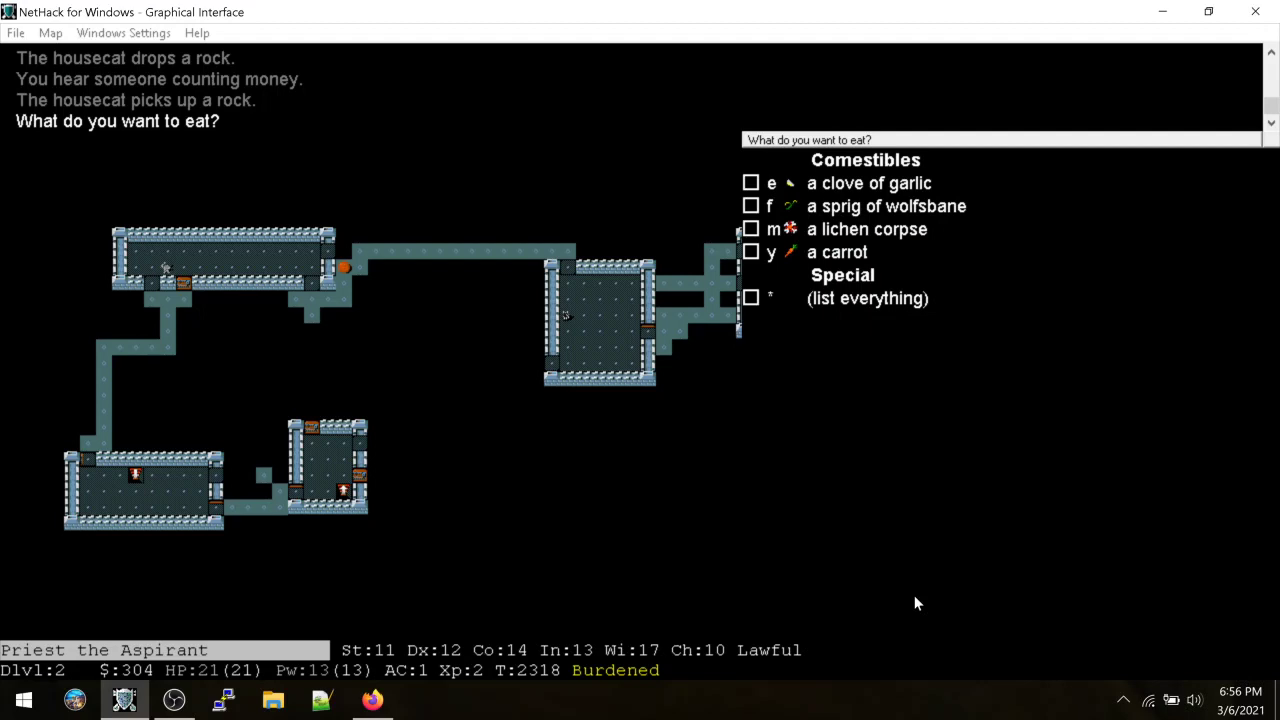
Eat the lichen corpse, wait a turn, then throw all 3 runed arrows north
key("m")
key("s")
key("t")
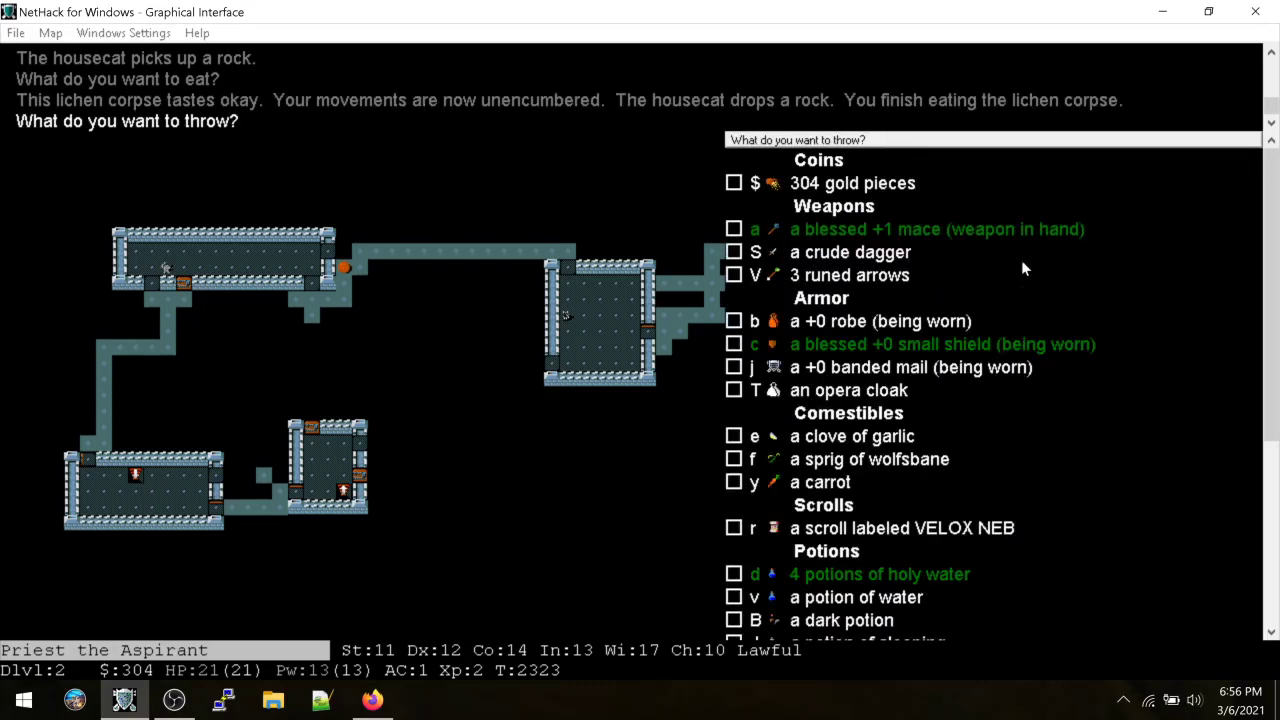
left_click(858, 274)
key("Return")
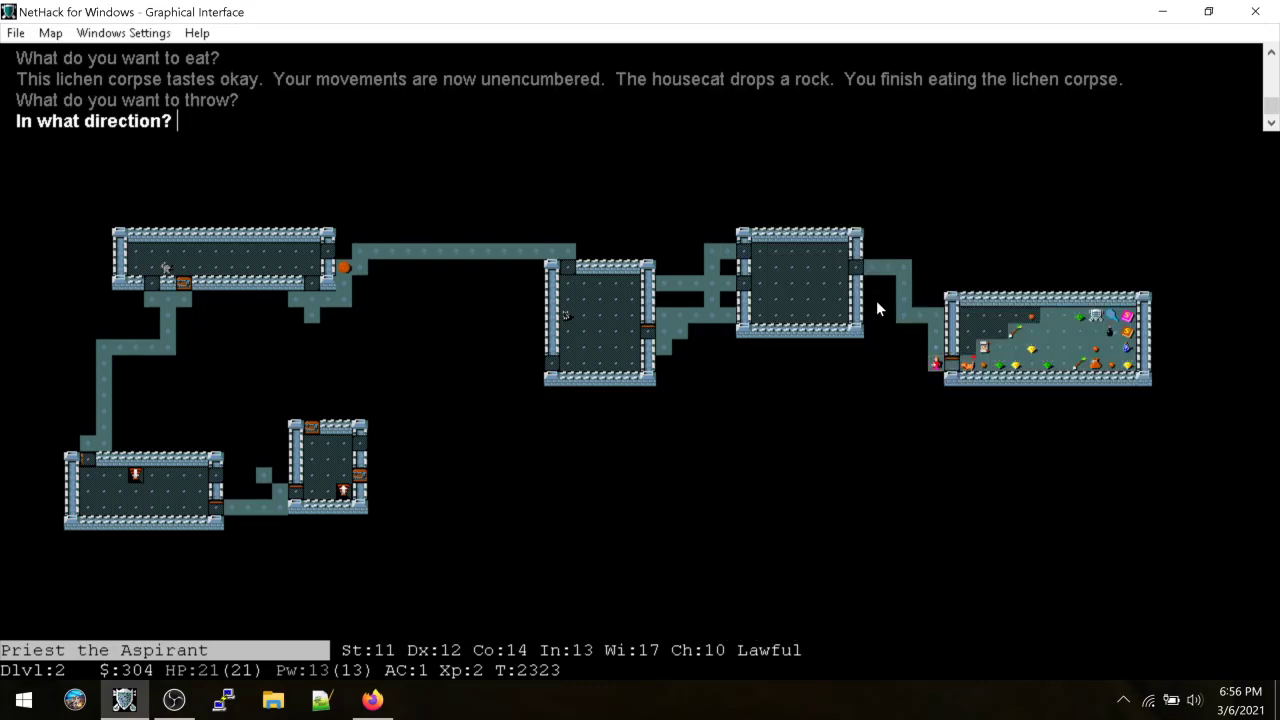
key("8")
key("8")
type("n50sF44")
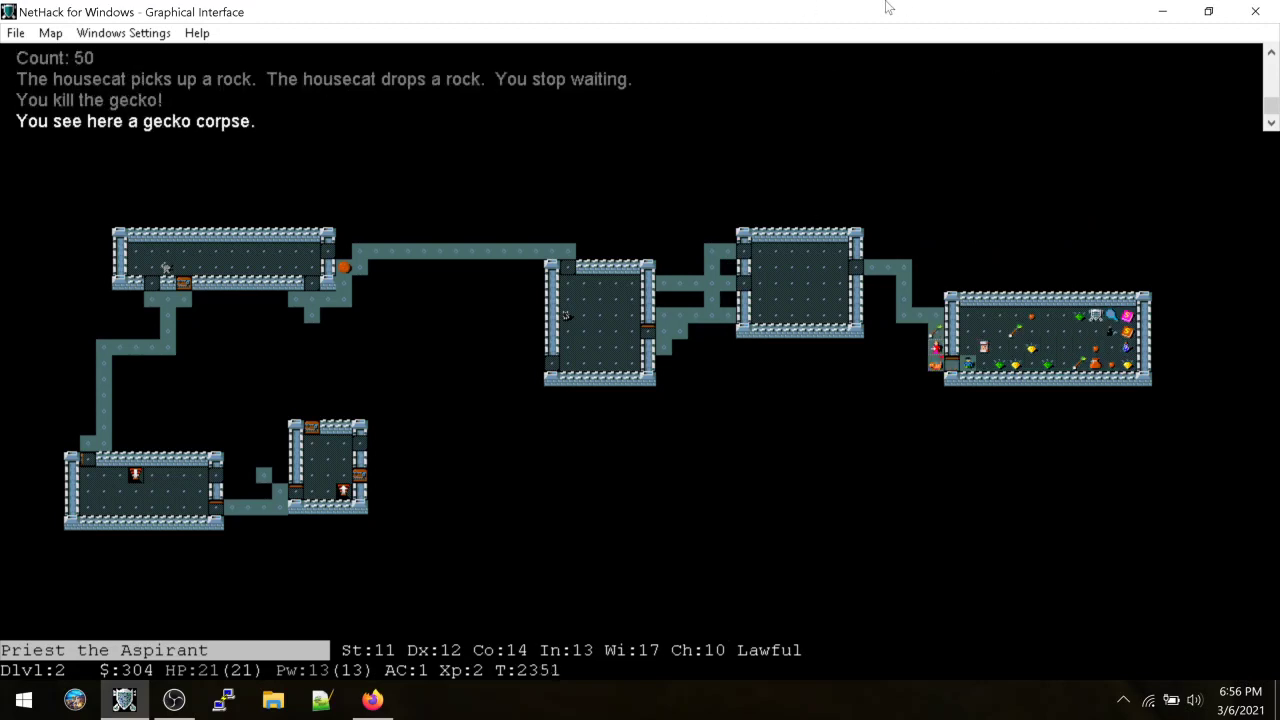
type("ey6")
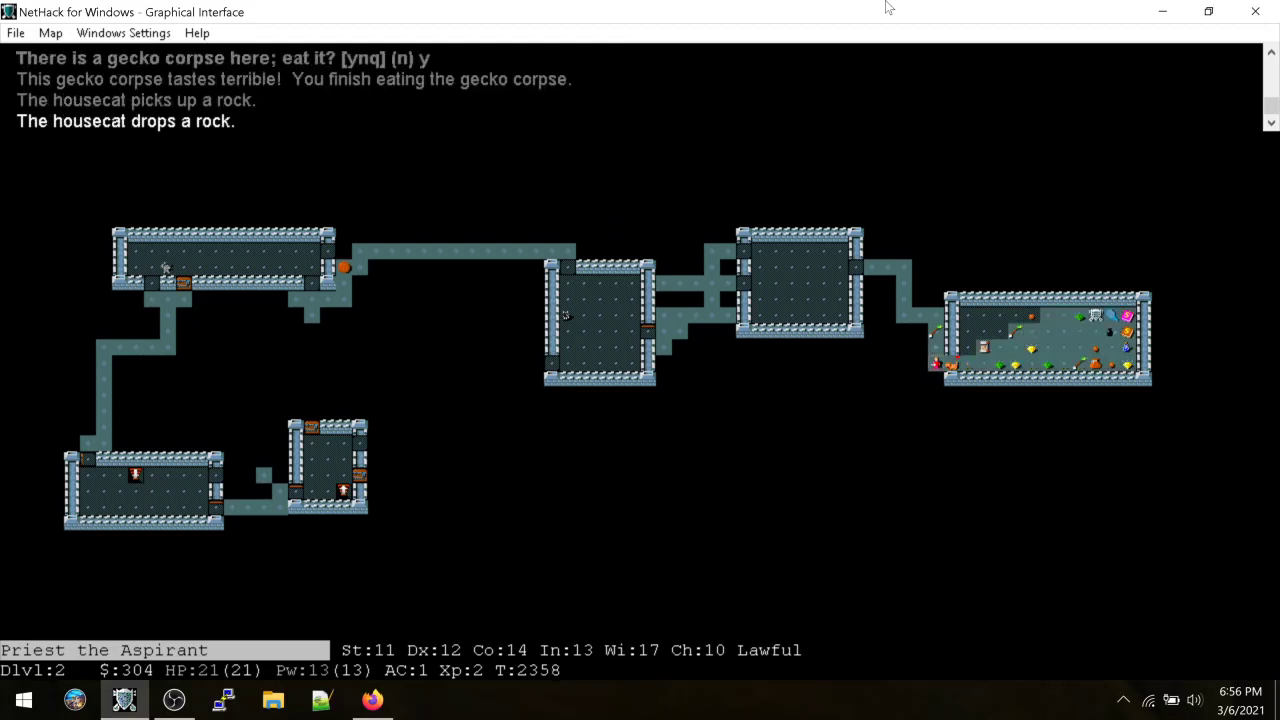
type("66")
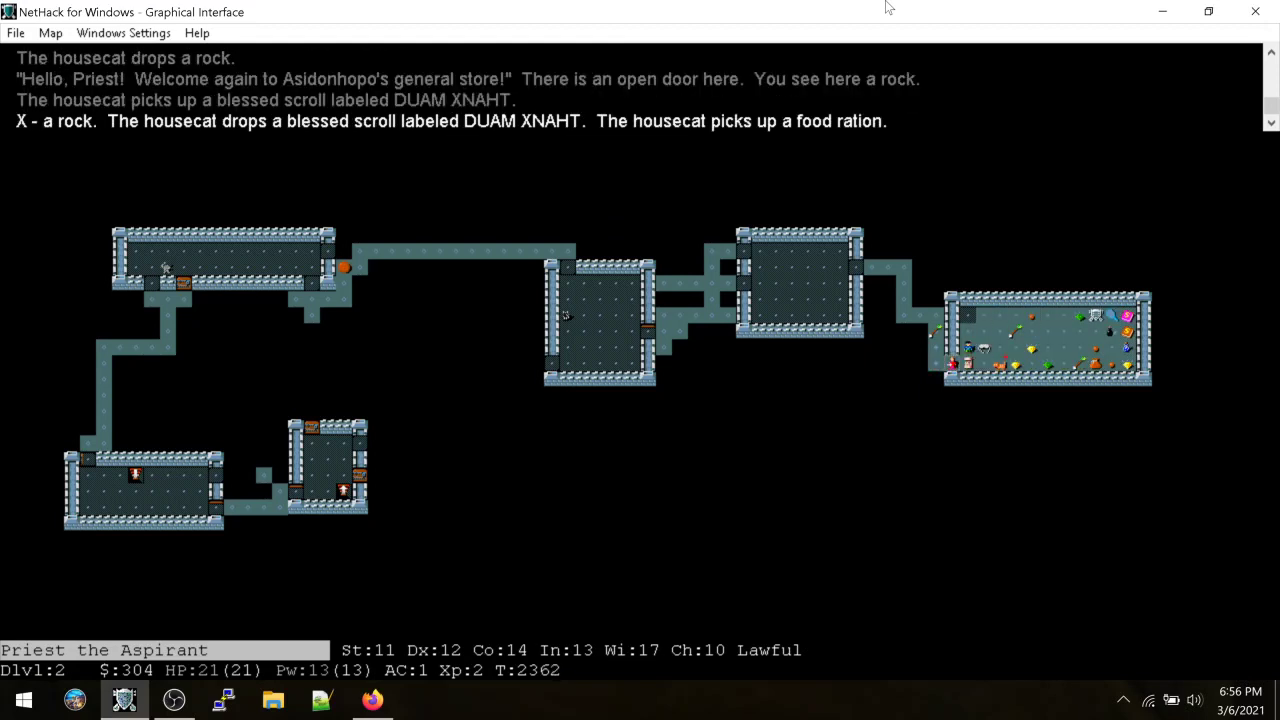
type("4444444")
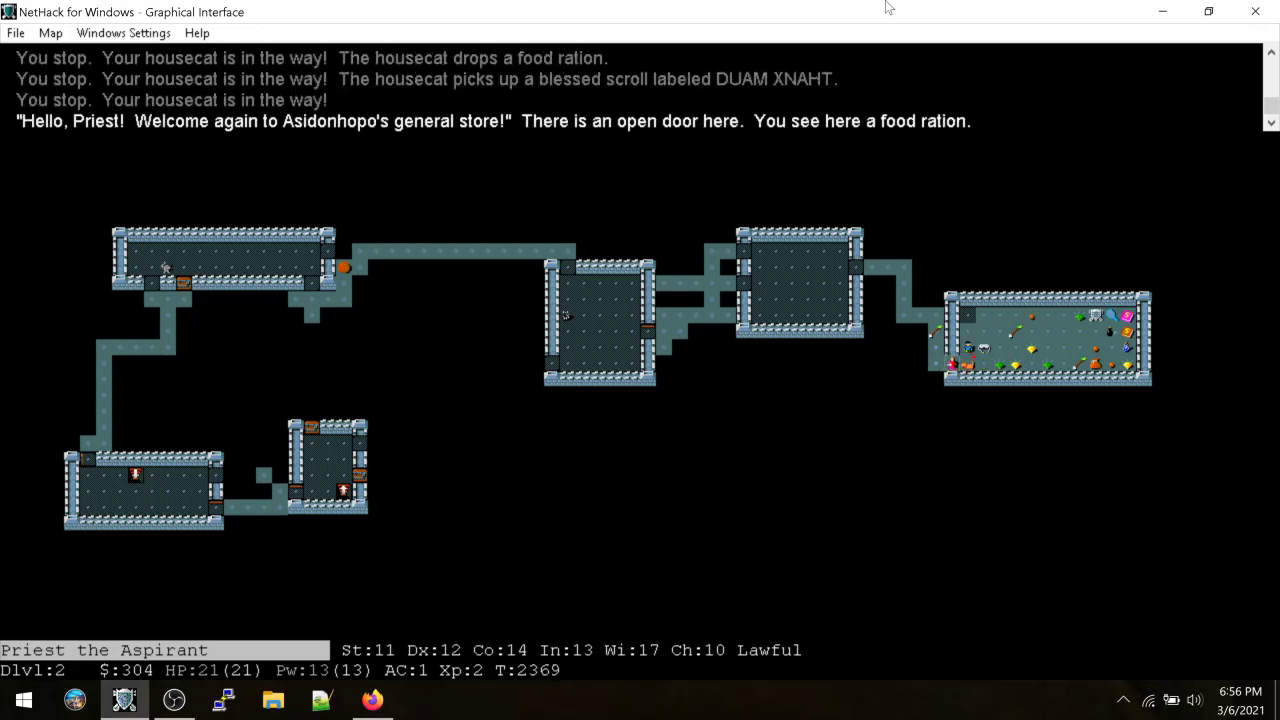
type("4")
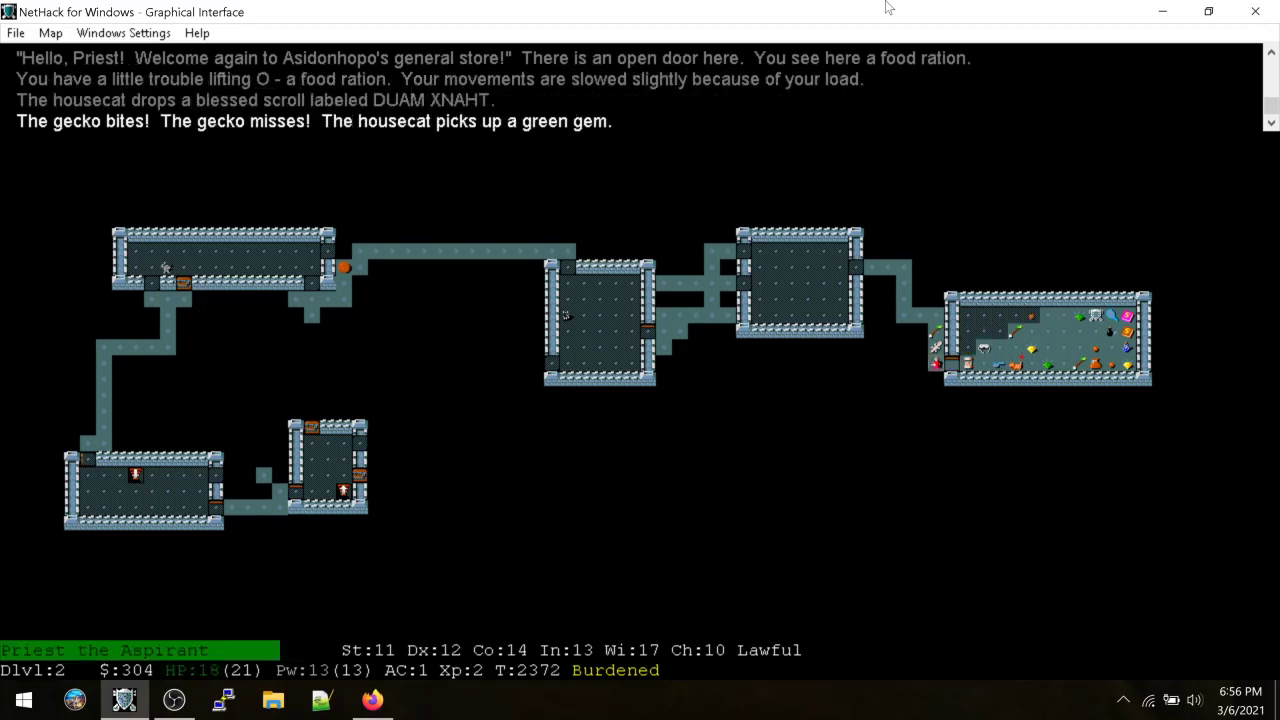
type("4")
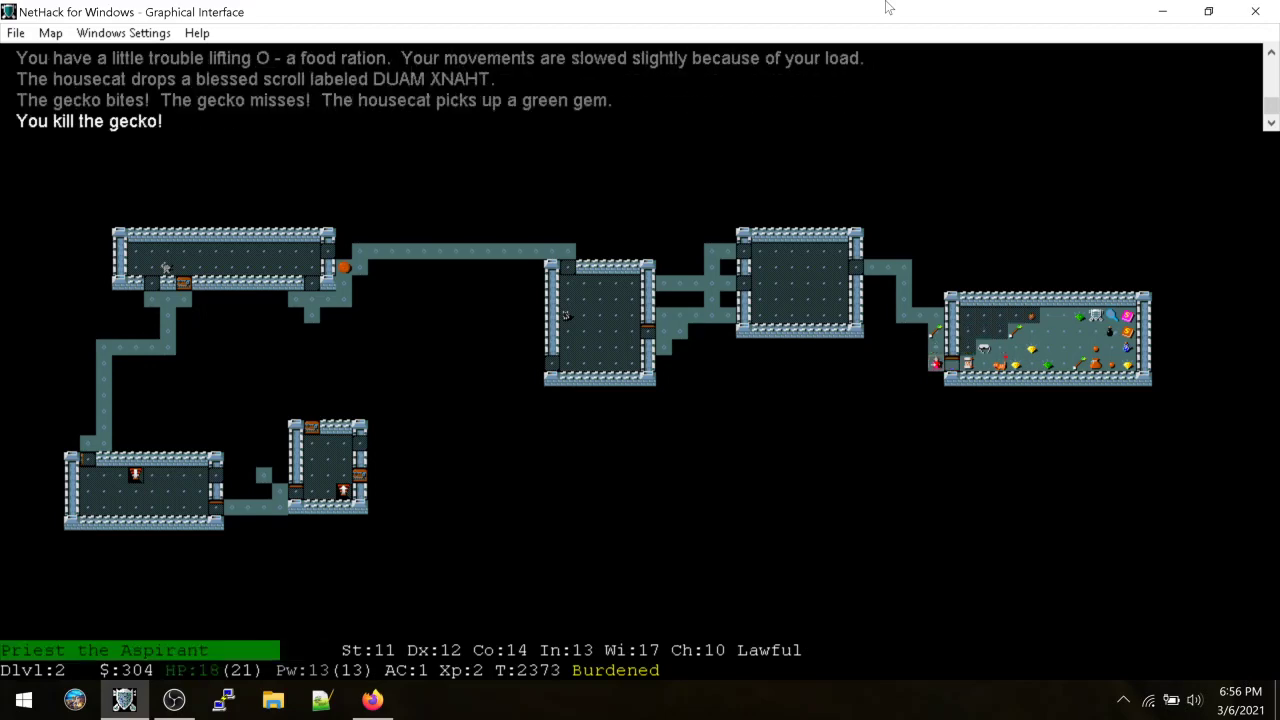
type("i")
Throw two runed arrows north, one at a time
key("Escape")
key("t")
key("asterisk")
key("S")
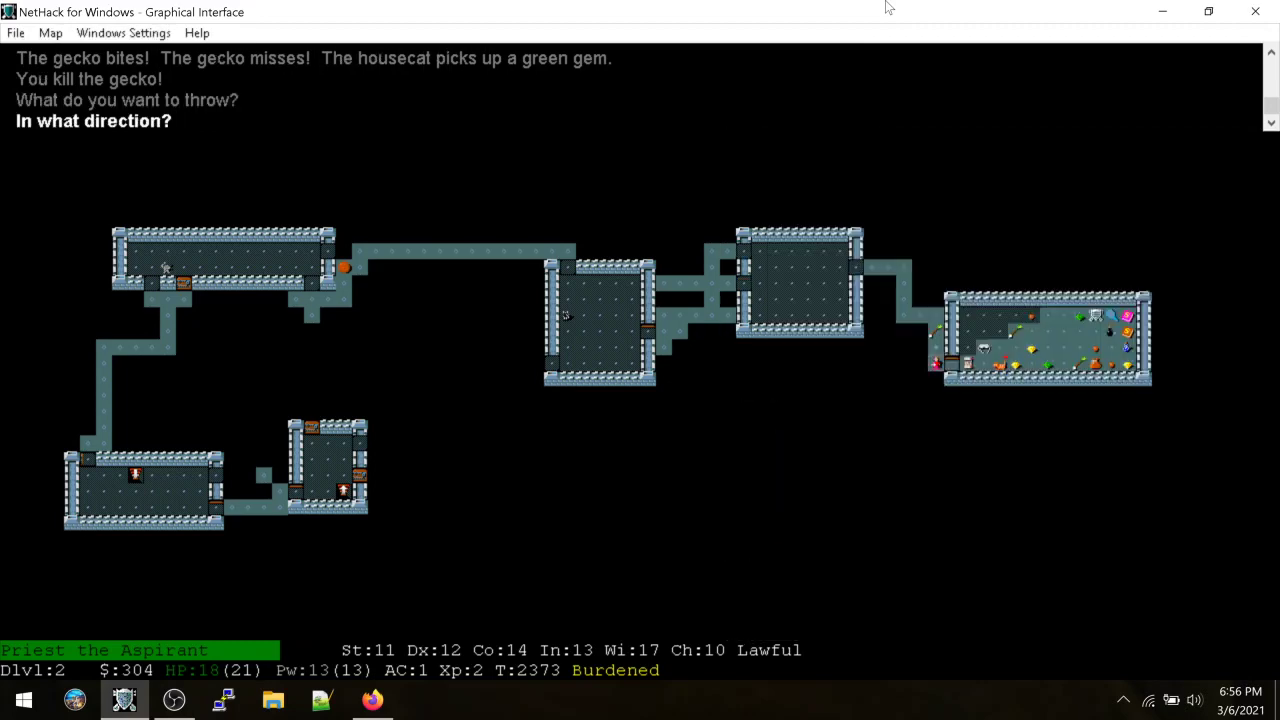
key("8")
key("t")
key("asterisk")
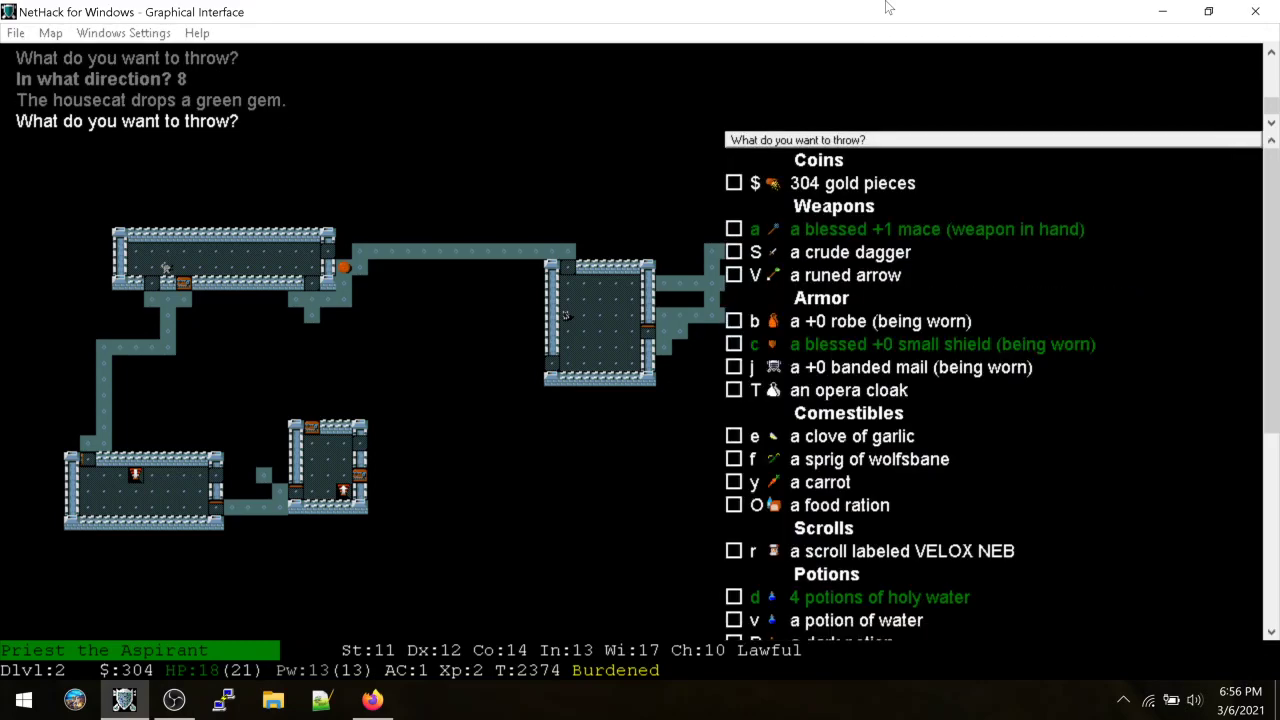
key("S")
key("8")
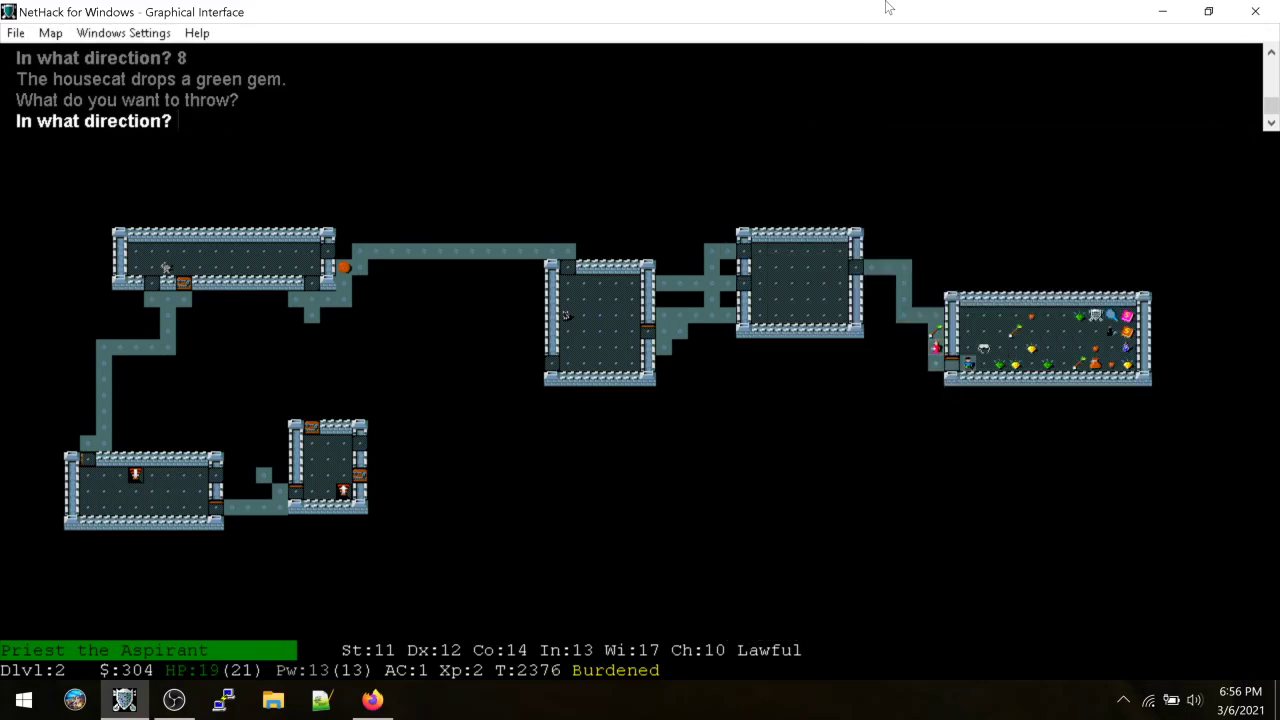
Throw item S north twice more, then check the full inventory
key("8")
key("t")
key("asterisk")
key("S")
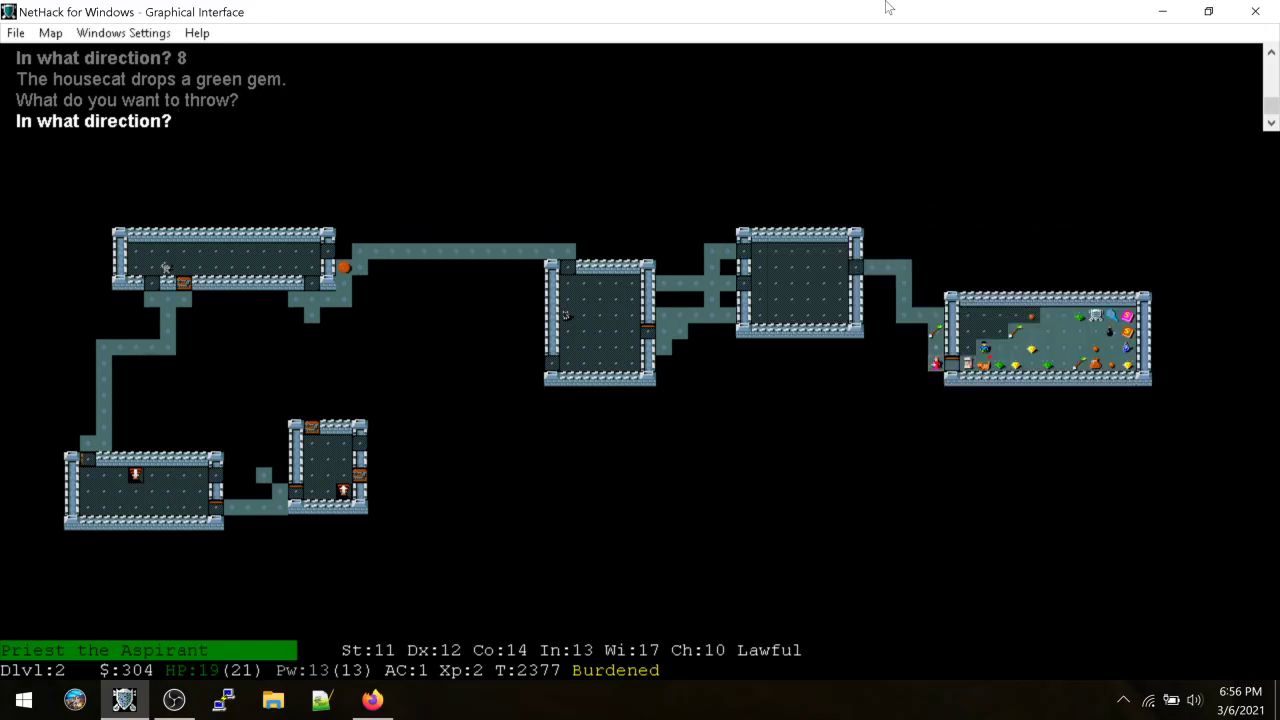
key("8")
key("t")
key("asterisk")
key("S")
key("8")
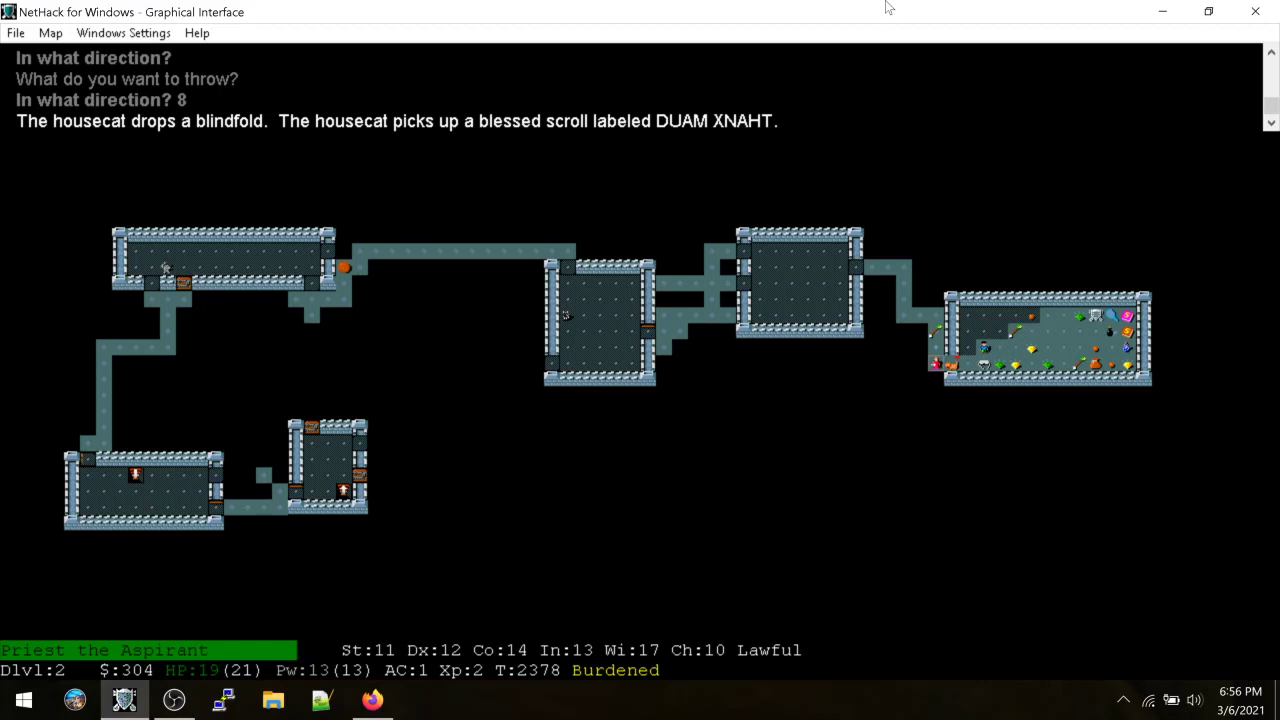
key("i")
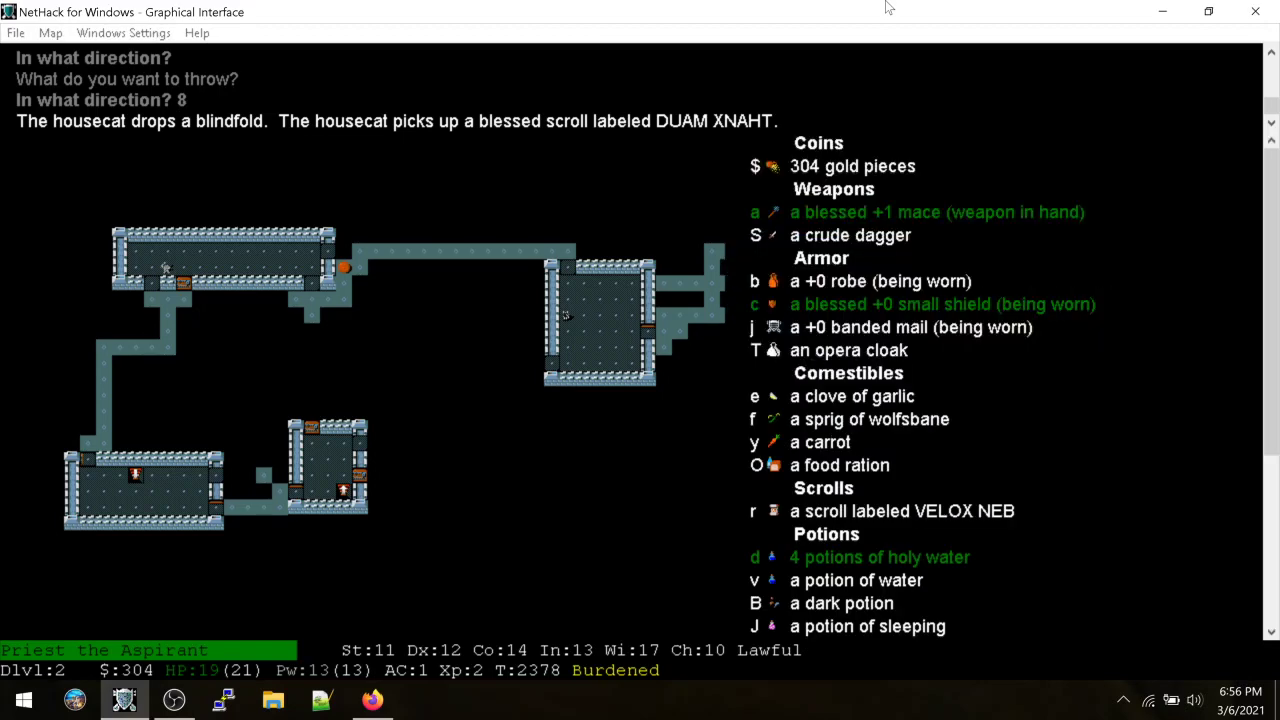
key("a")
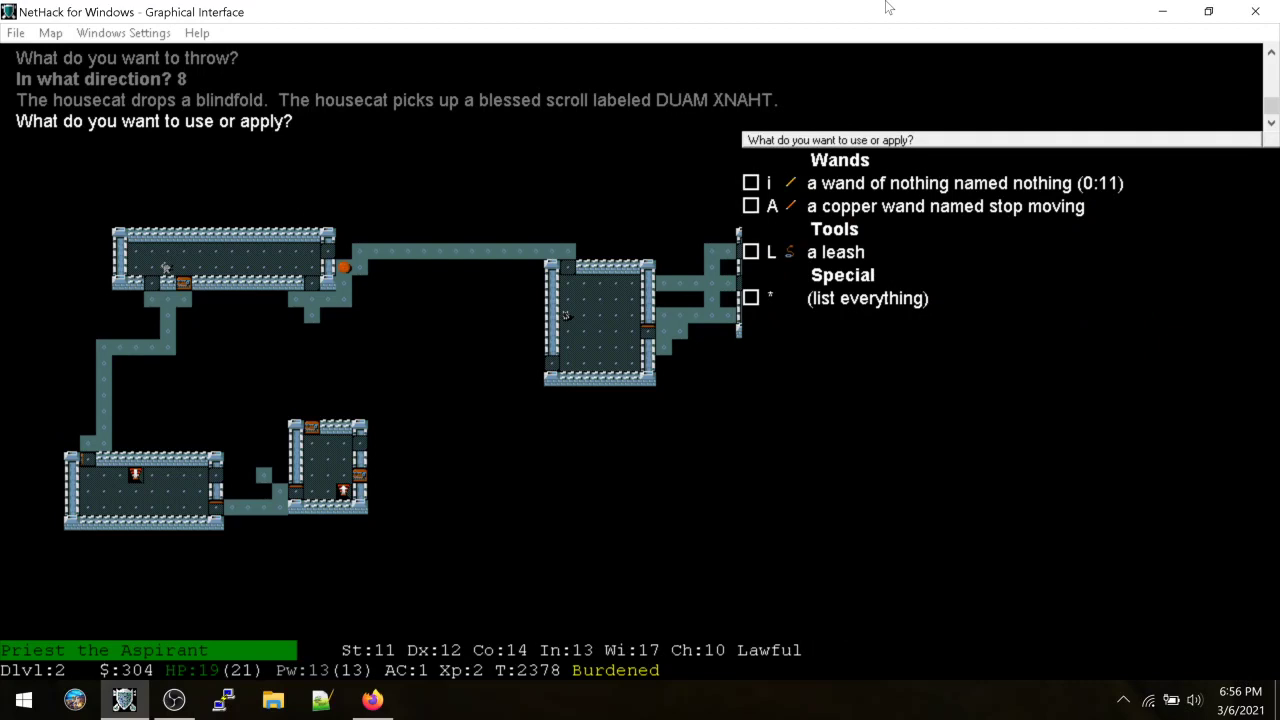
Cancel the apply prompt and dip the crude dagger with #dip
key("asterisk")
key("f")
key("numbersign")
type("dip")
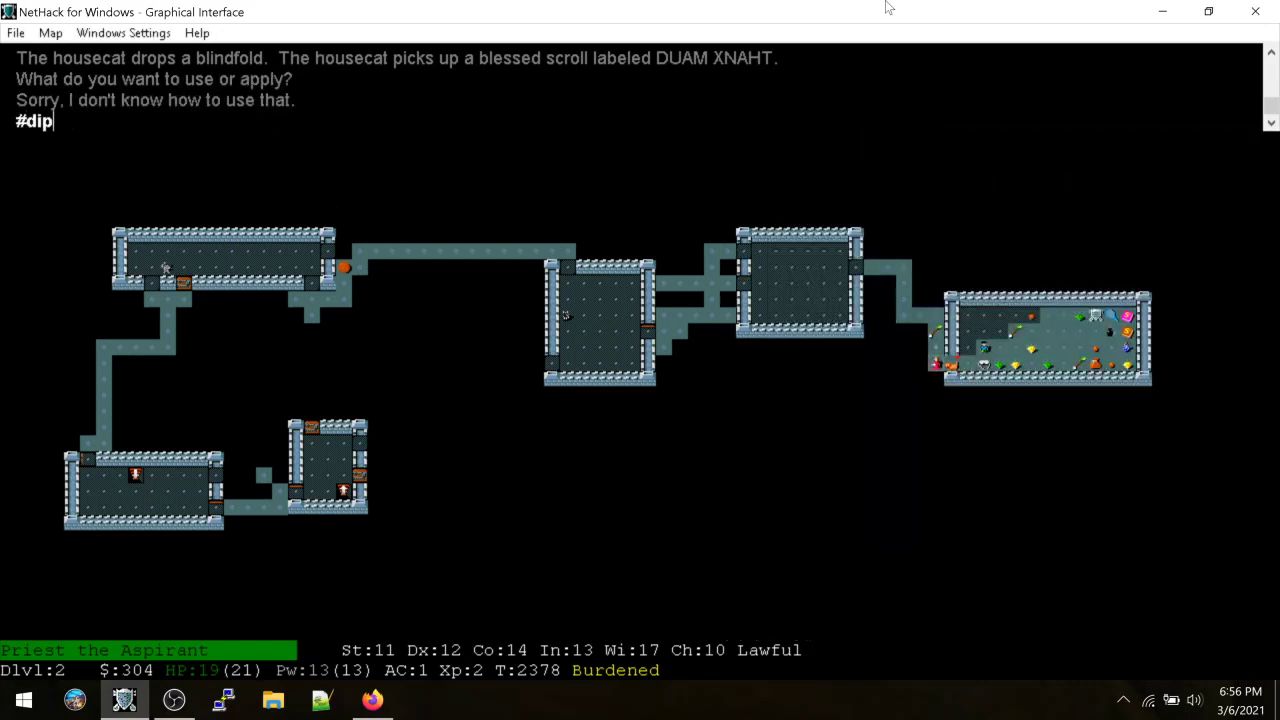
key("Return")
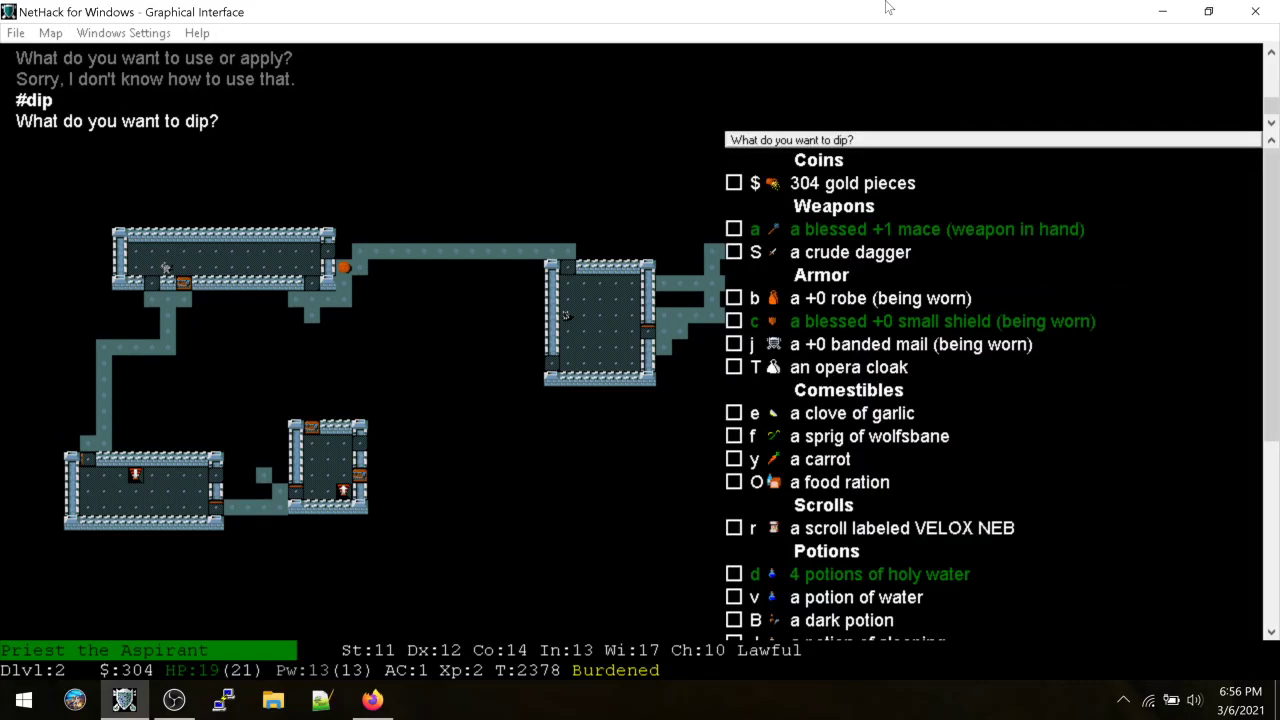
key("S")
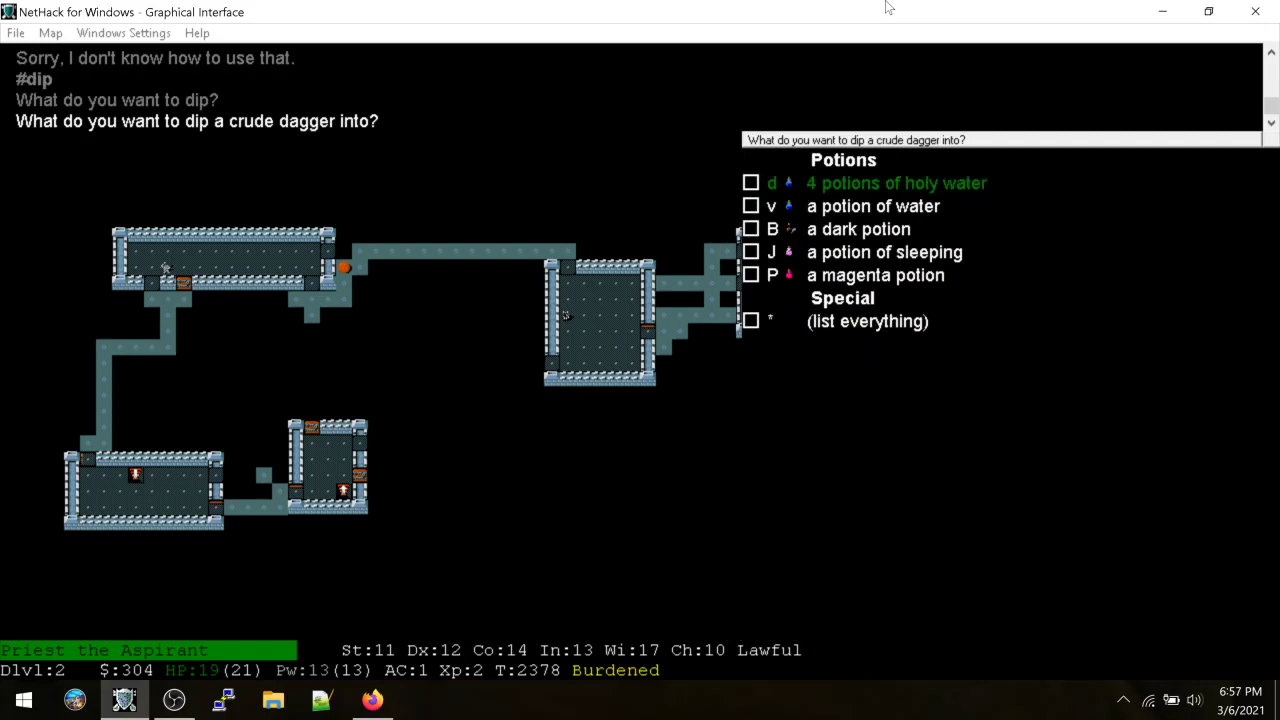
type("v")
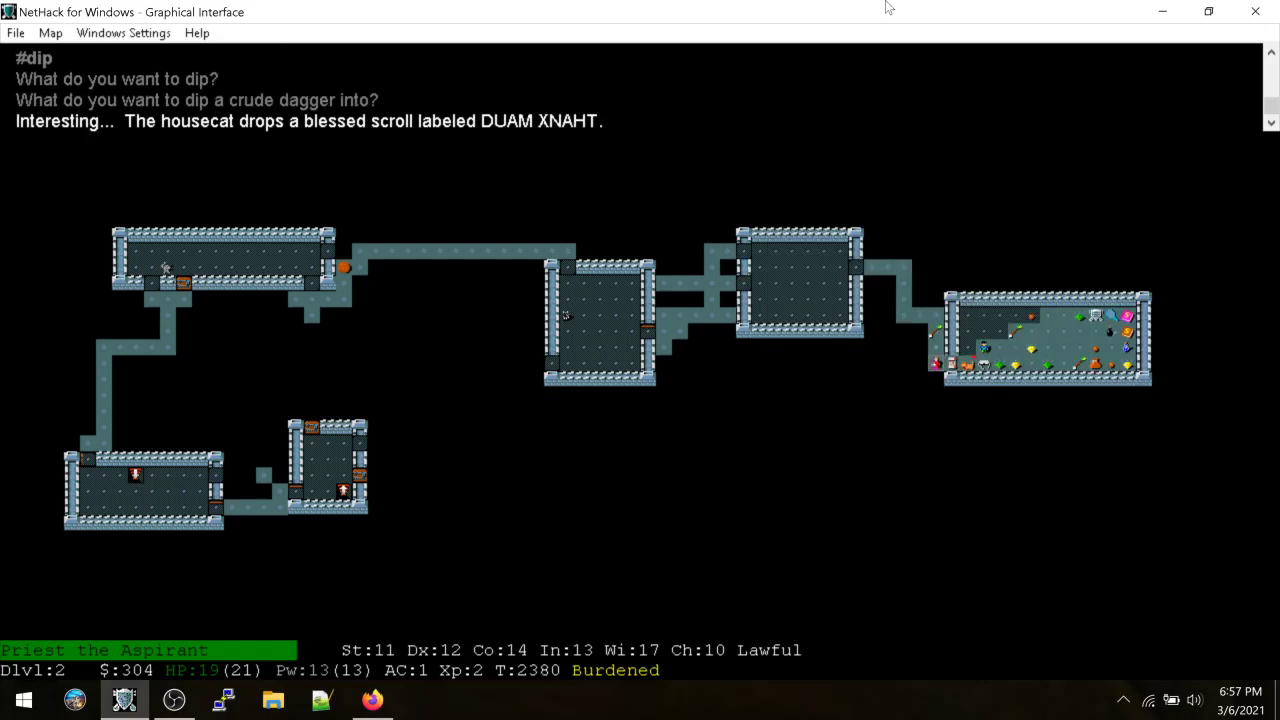
type("#dip")
Dip the crude dagger into potion v a second time
key("Return")
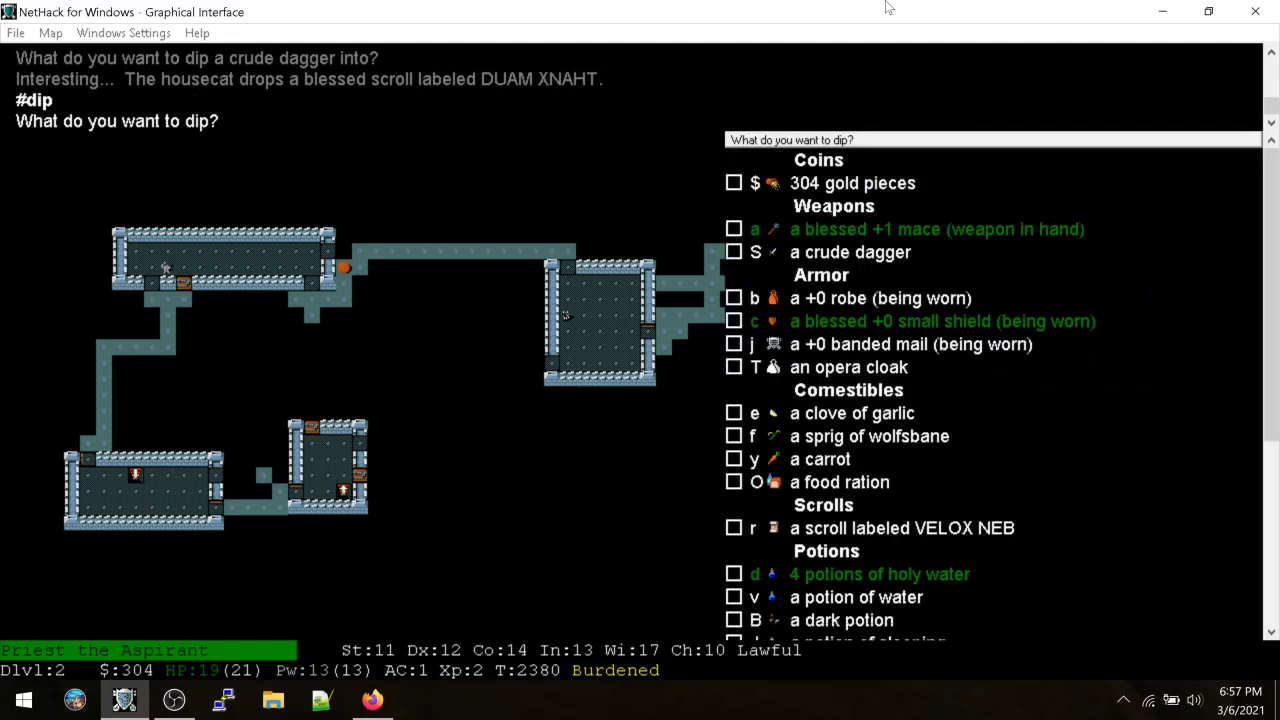
key("S")
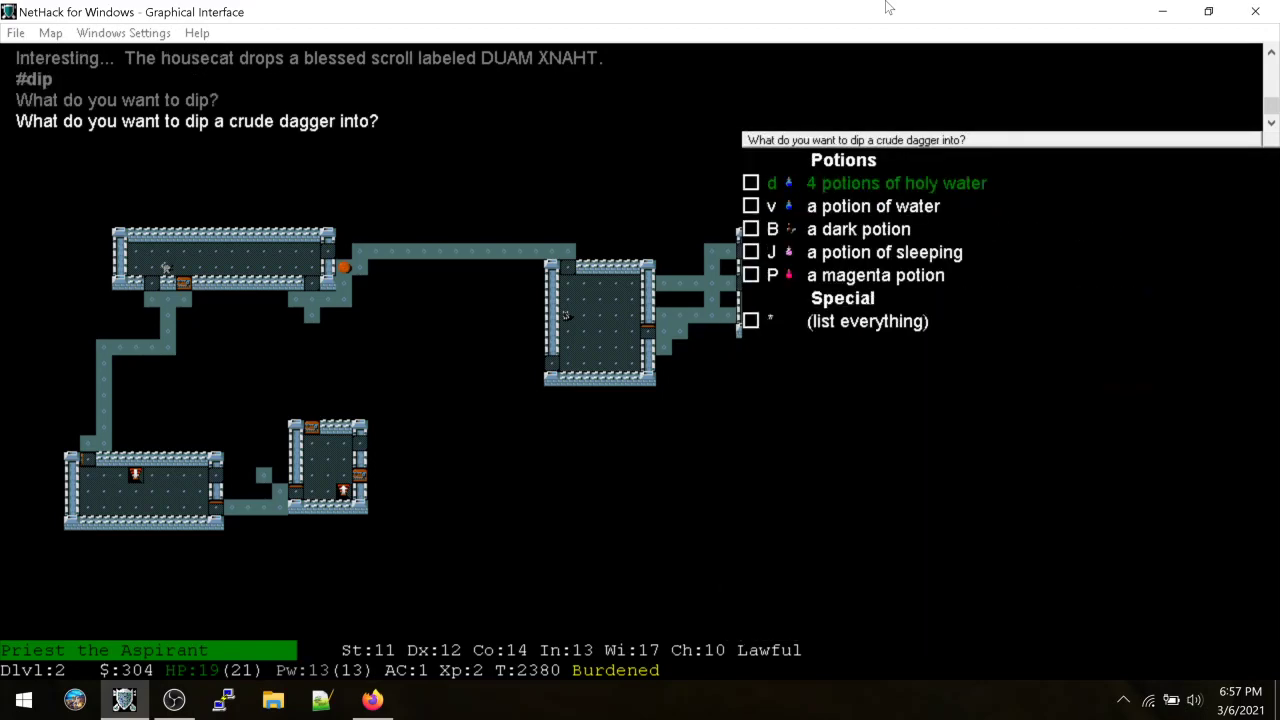
key("v")
key("a")
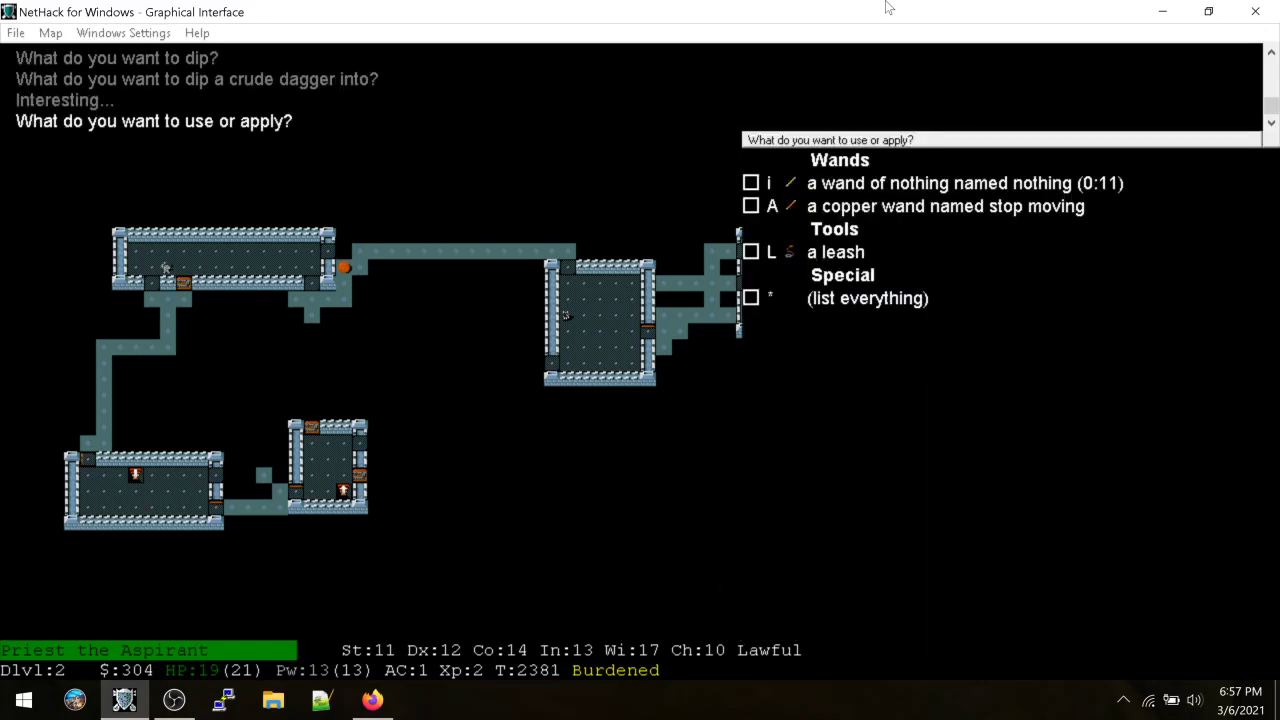
key("S")
key("q")
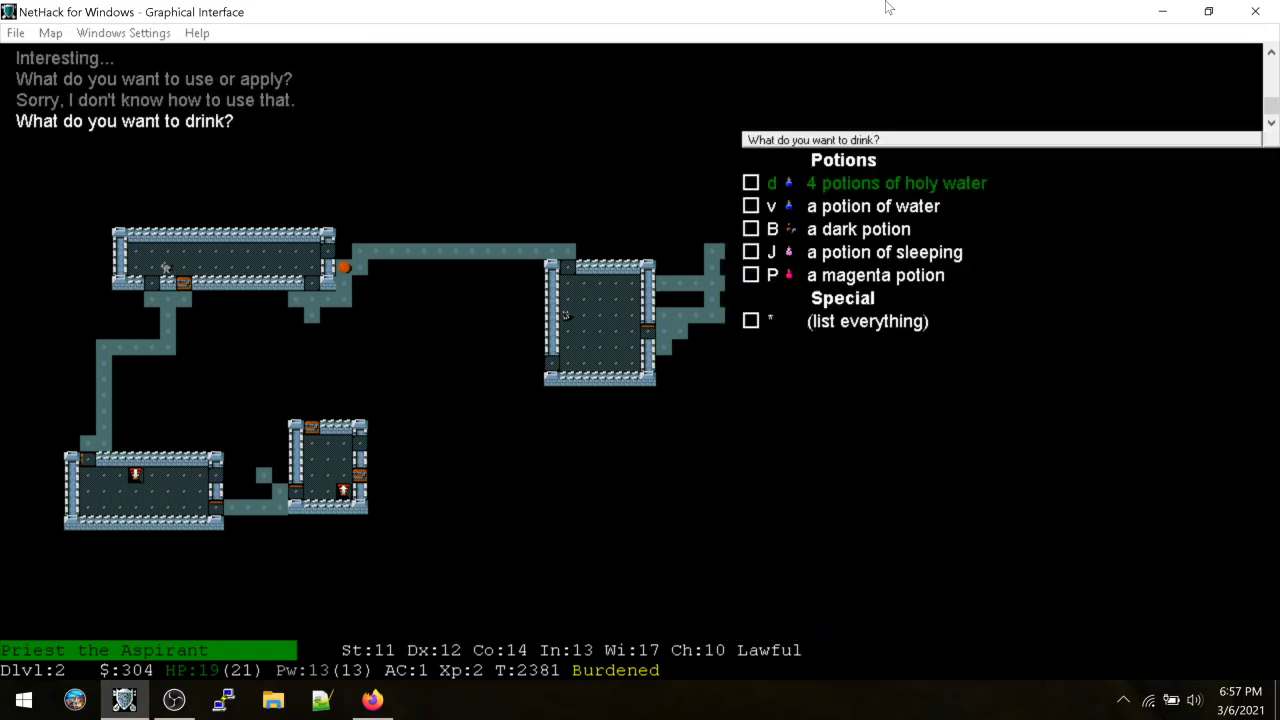
Drink a potion and walk left through the shop
key("P")
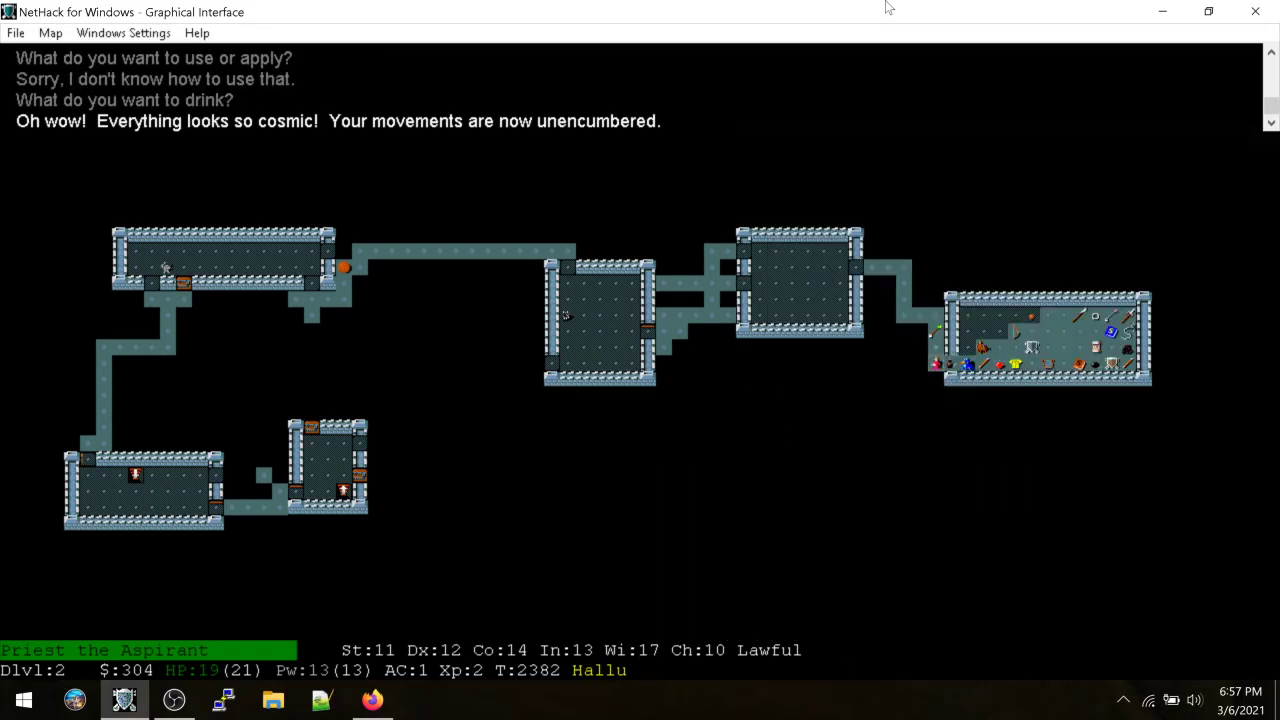
key("h")
key("h")
key("h")
key("h")
key("h")
key("s")
key("s")
key("s")
key("s")
key("s")
key("s")
key("s")
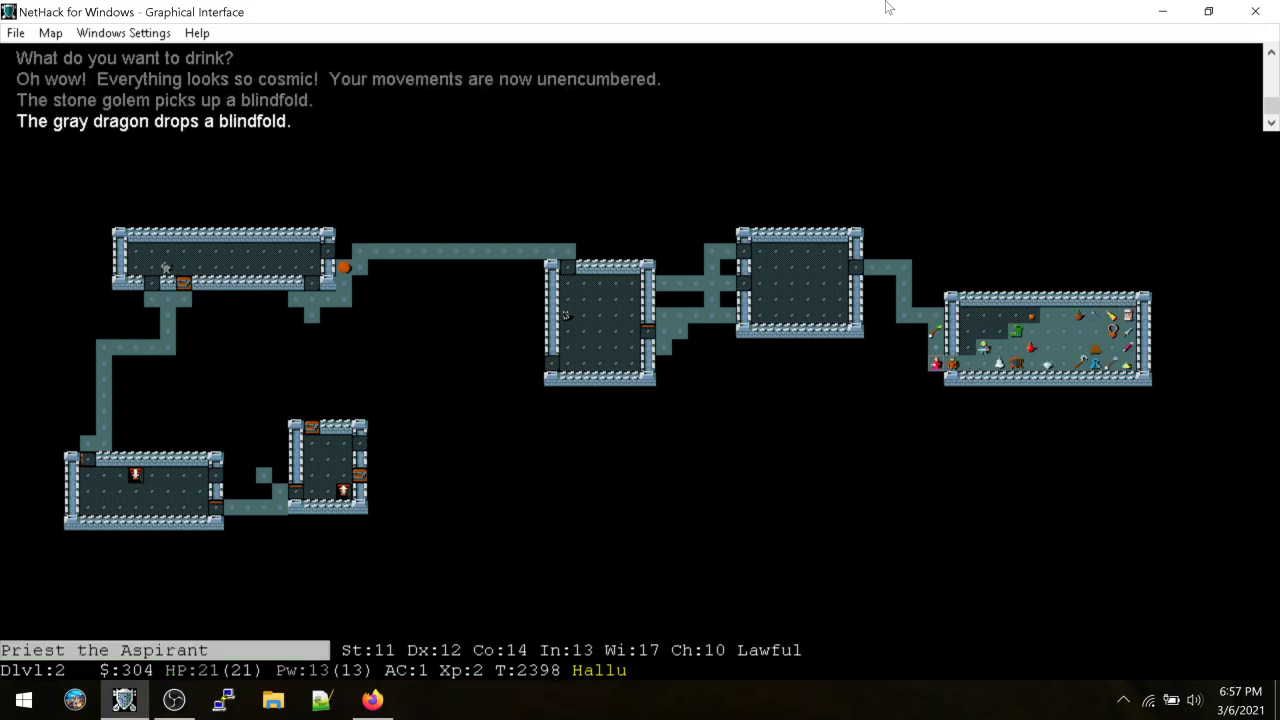
key("s")
key("s")
key("s")
key("s")
key("s")
key("s")
Pick up the scroll and blindfold lying on the shop floor
key("colon")
key("Return")
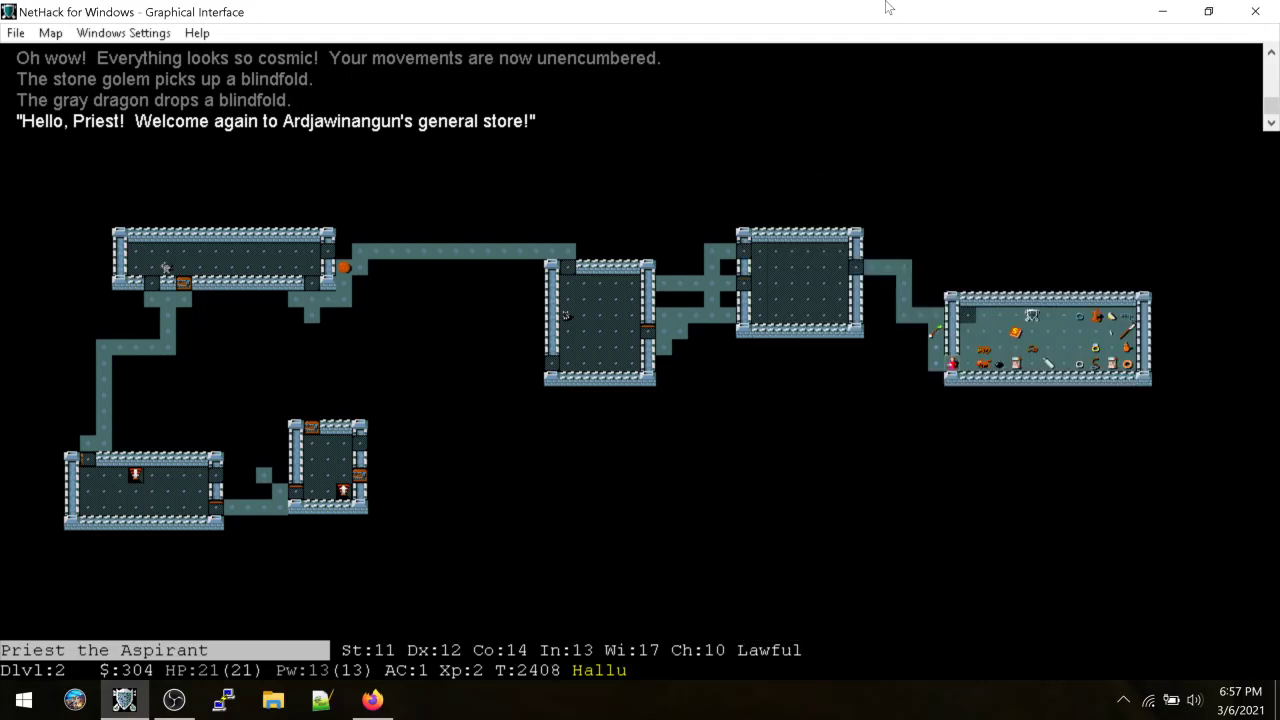
key("comma")
key("a")
key("b")
key("Return")
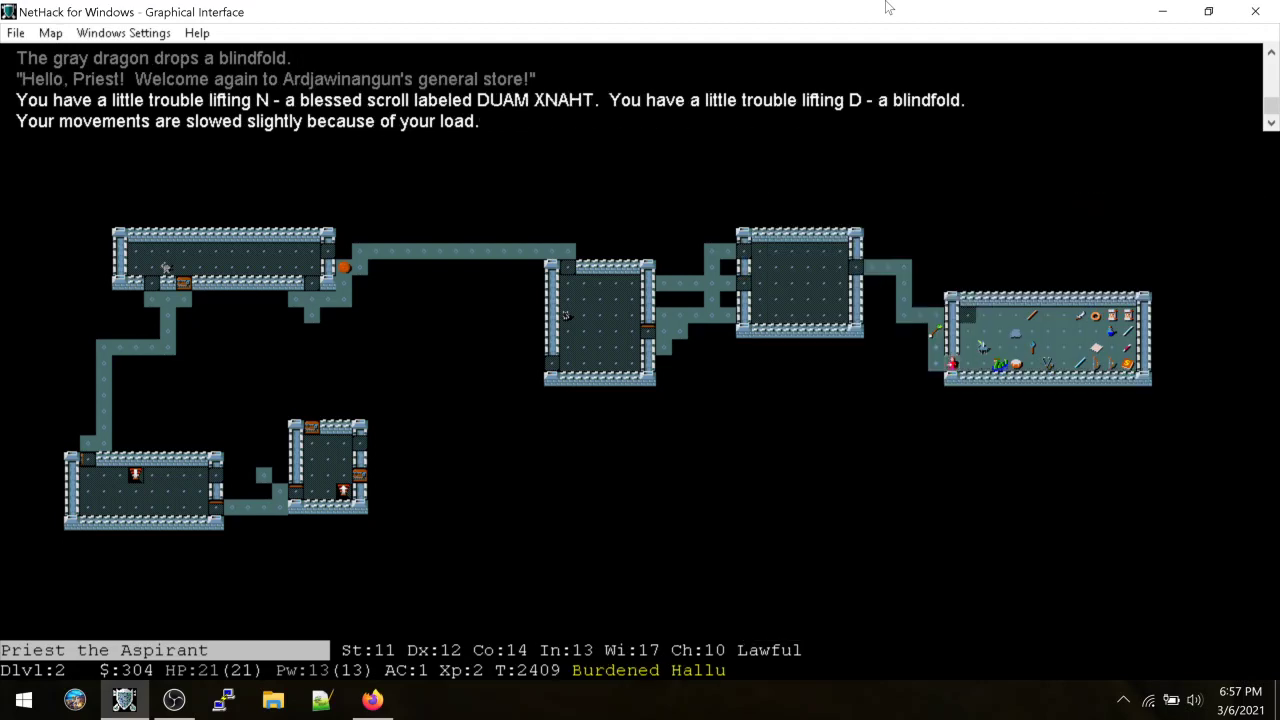
Wait several turns in the shop, rechecking the items on this spot
key("s")
key("s")
key("s")
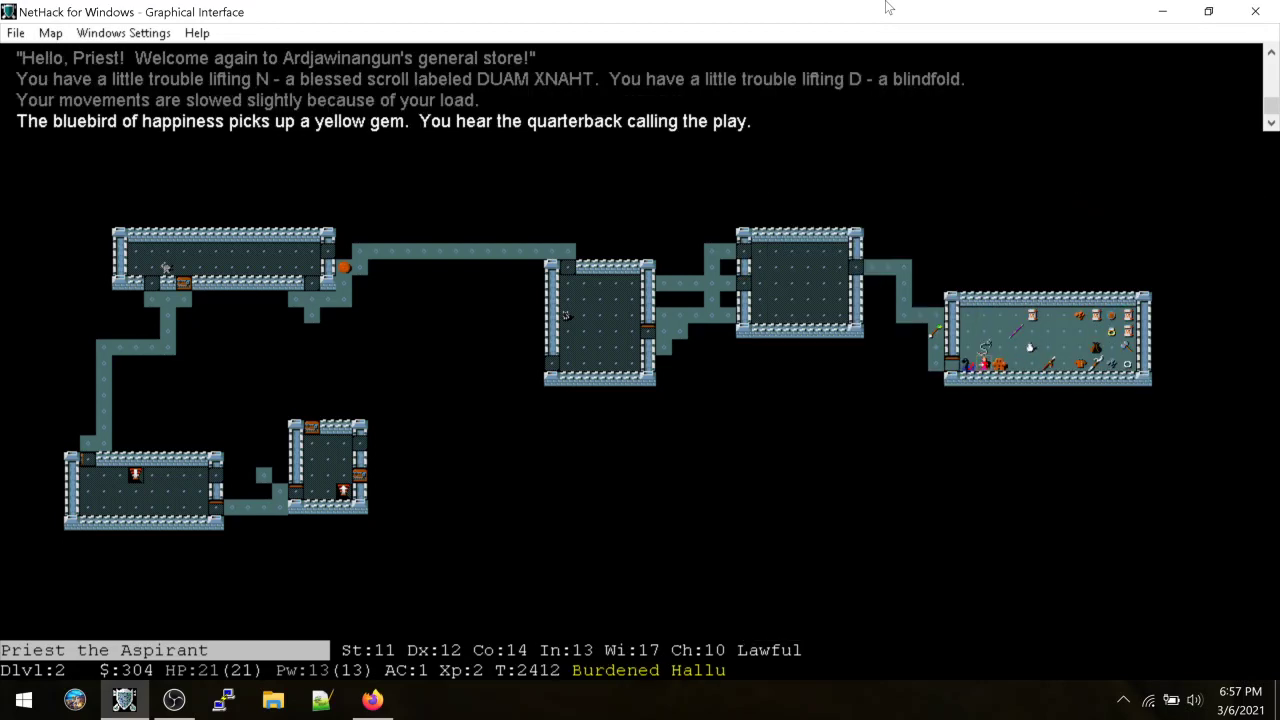
key("s")
key("s")
key("s")
key("s")
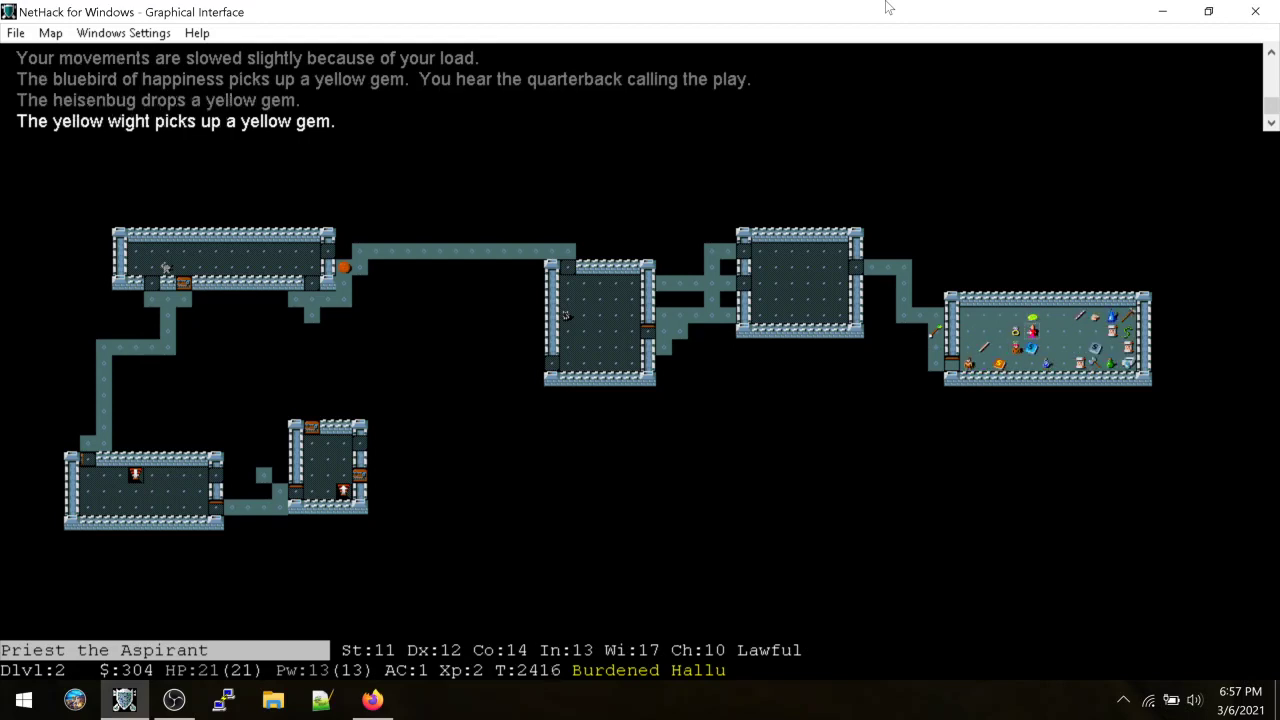
key("s")
key("s")
key("s")
key("s")
key("s")
key("colon")
key("Return")
key("s")
key("s")
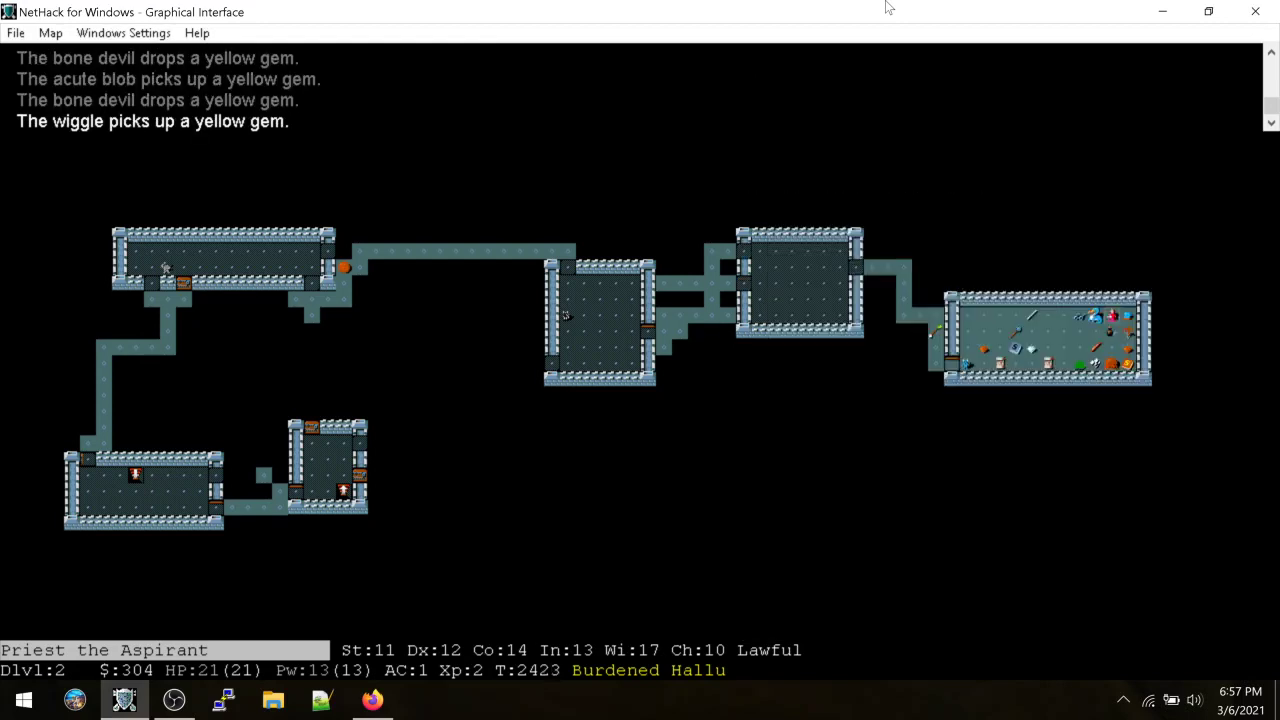
key("colon")
key("Return")
key("s")
key("s")
key("s")
key("s")
key("s")
key("s")
key("s")
Rest while hallucinating until Hungry, then list garlic, wolfsbane, carrot and food ration to eat
key("s")
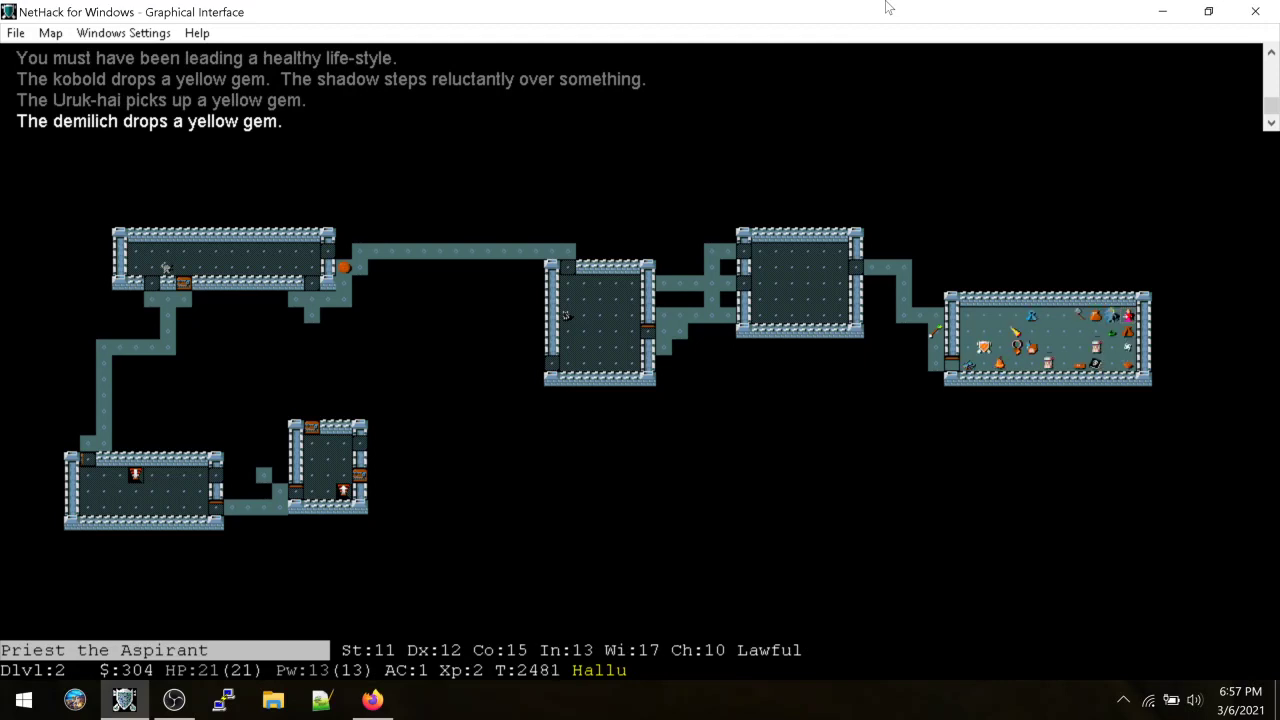
key("s")
key("s")
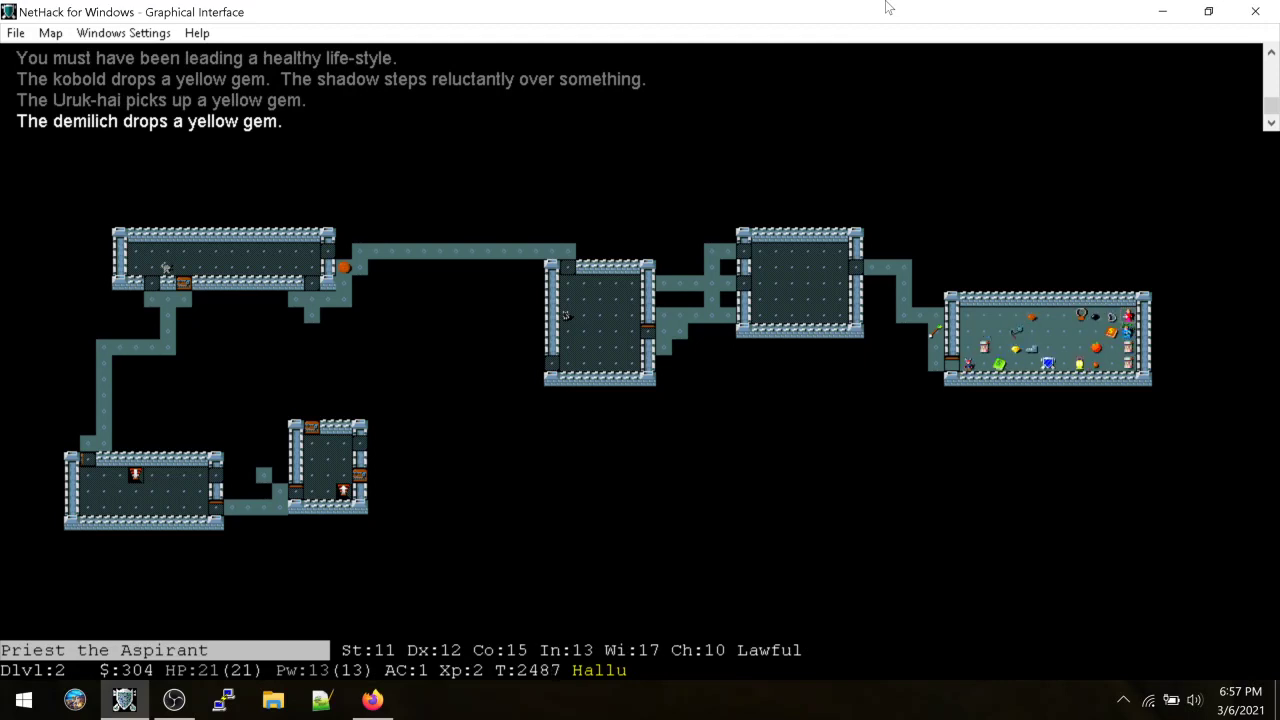
key("s")
key("s")
key("s")
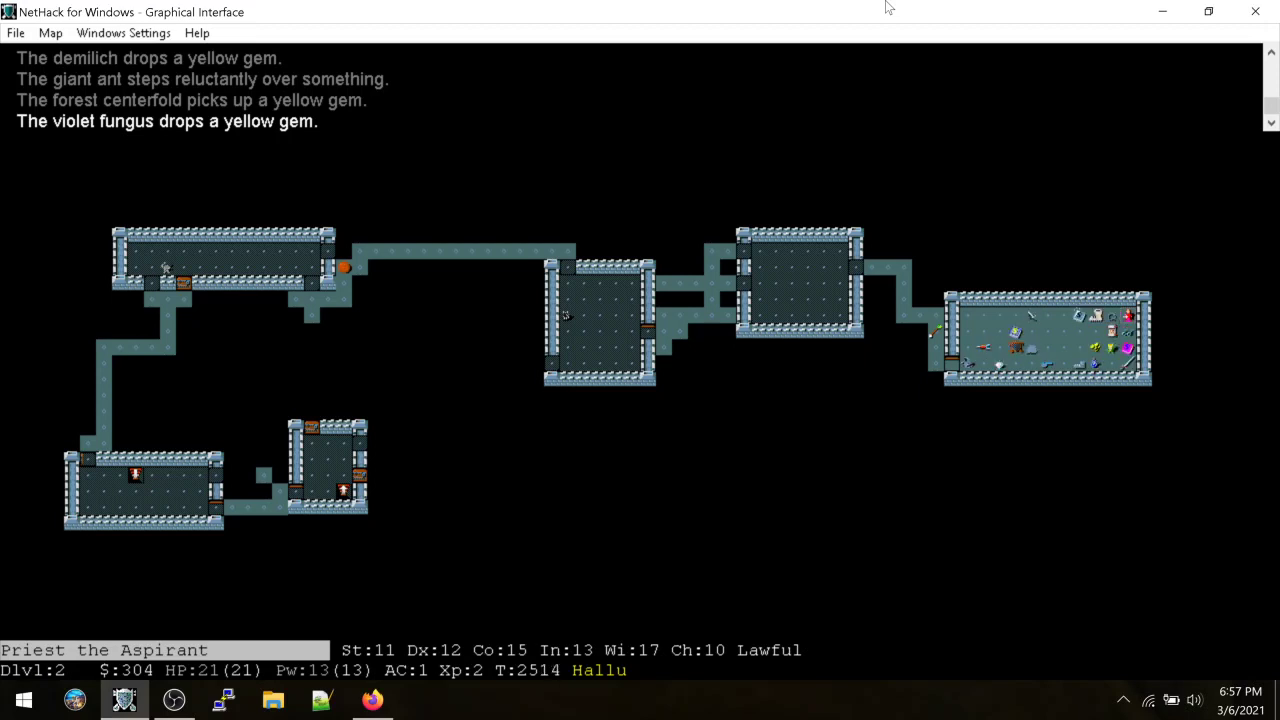
key("s")
key("s")
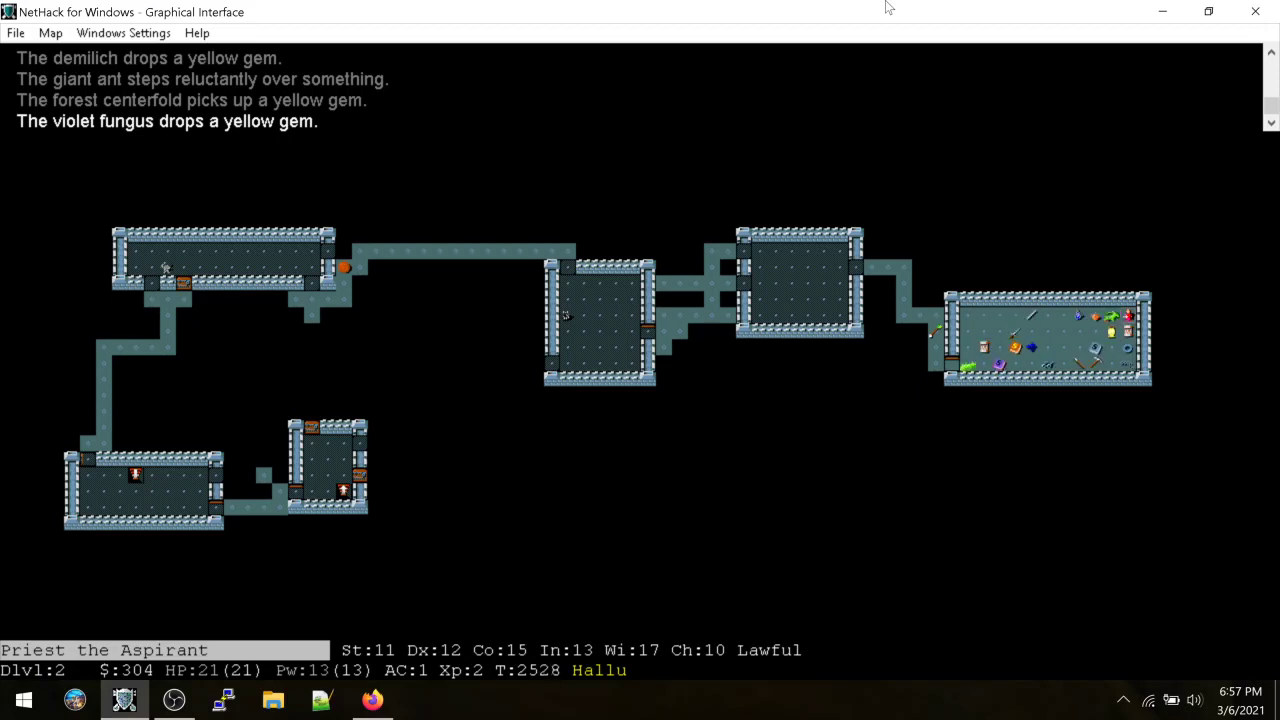
key("s")
key("s")
key("s")
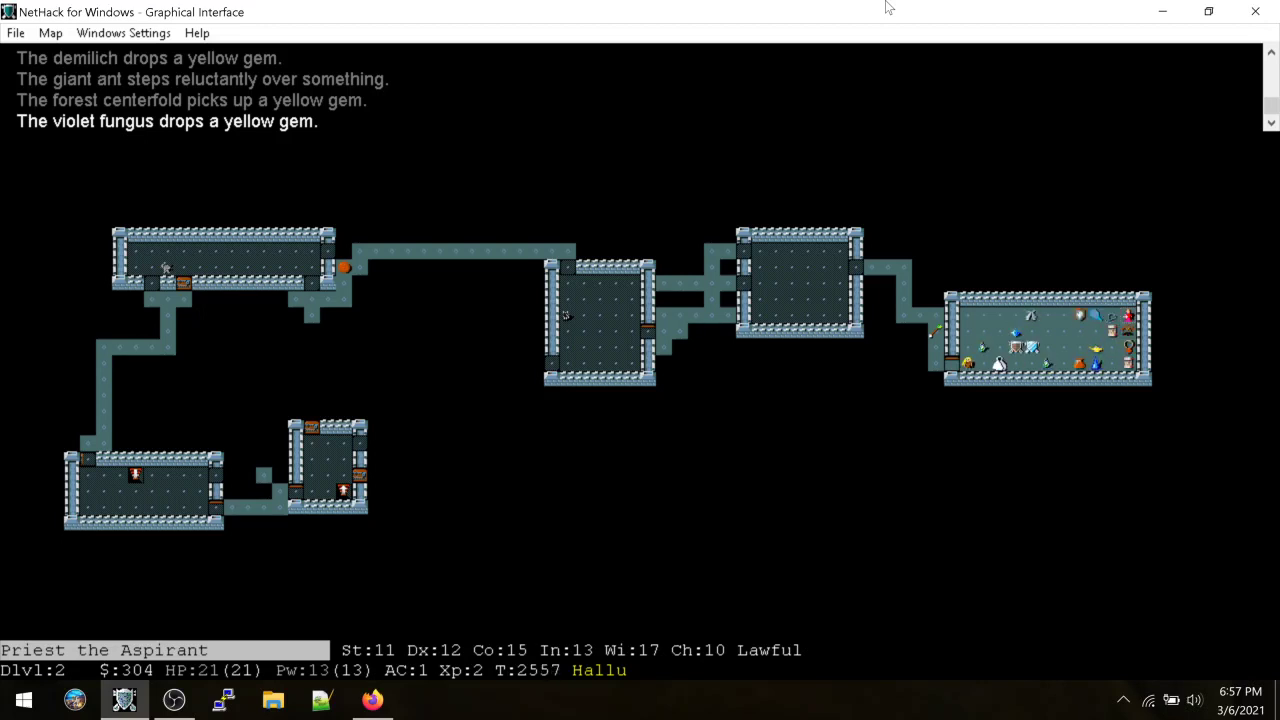
key("s")
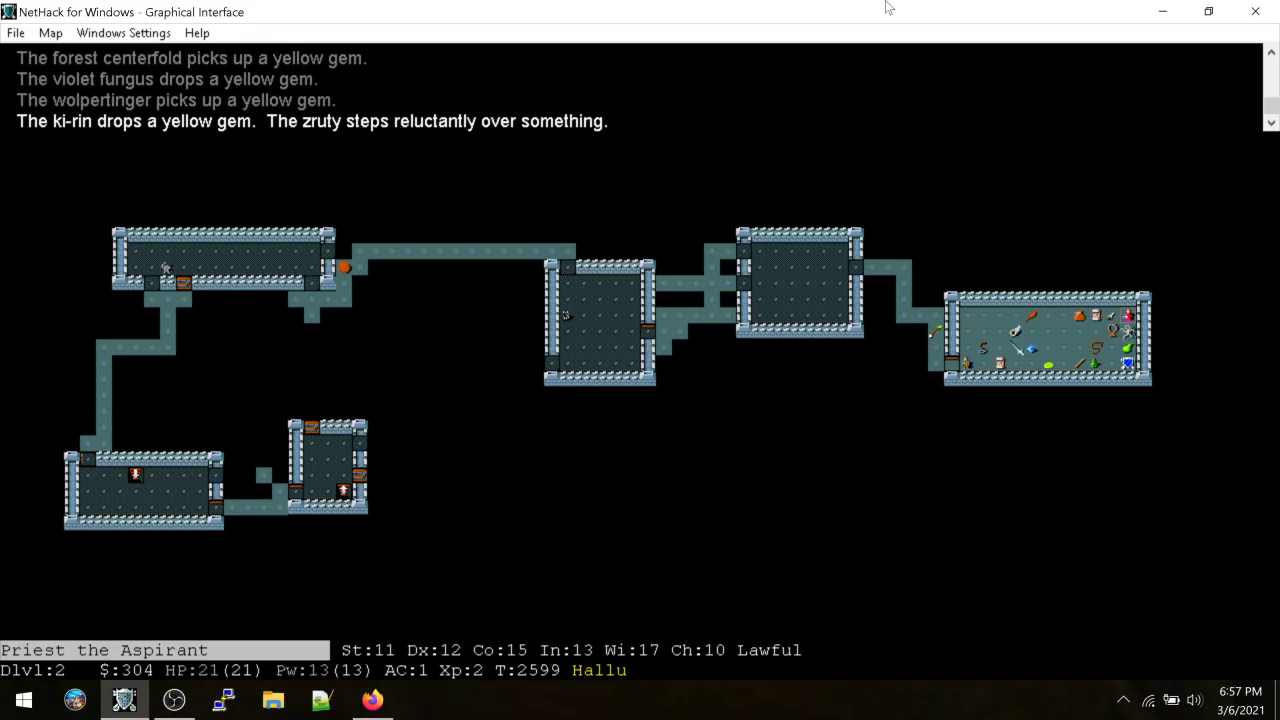
key("s")
key("s")
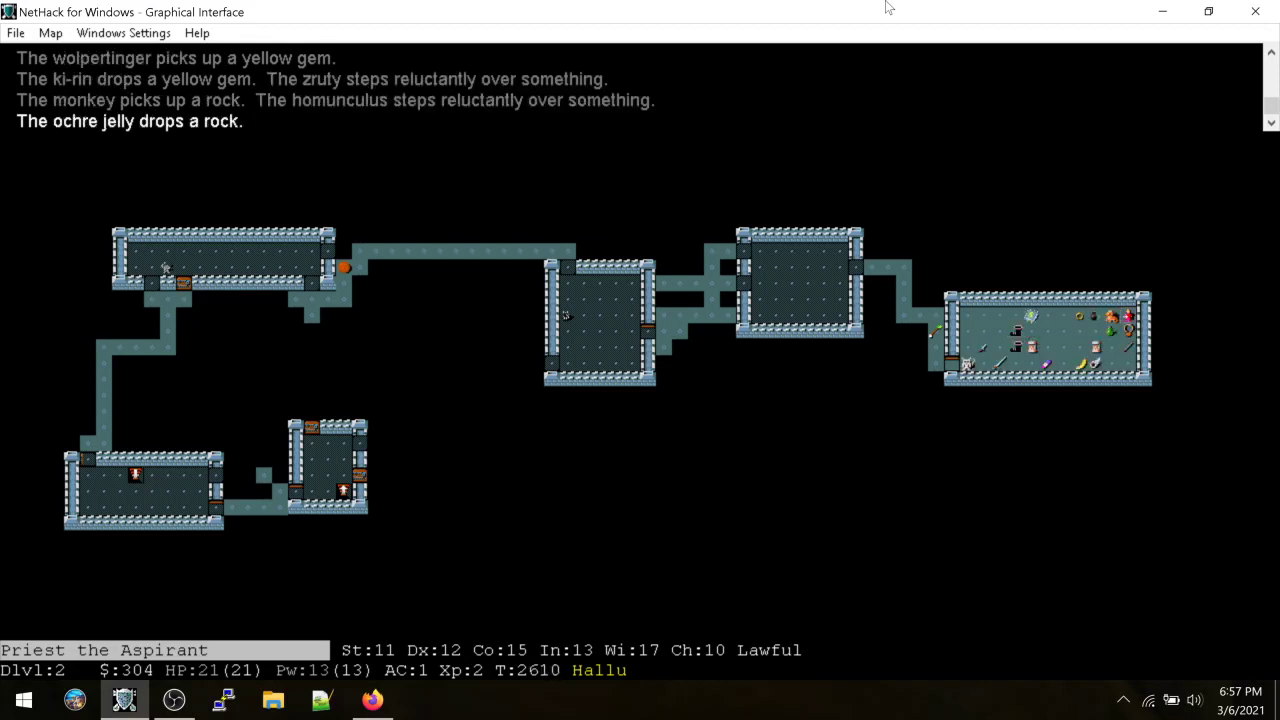
key("s")
key("s")
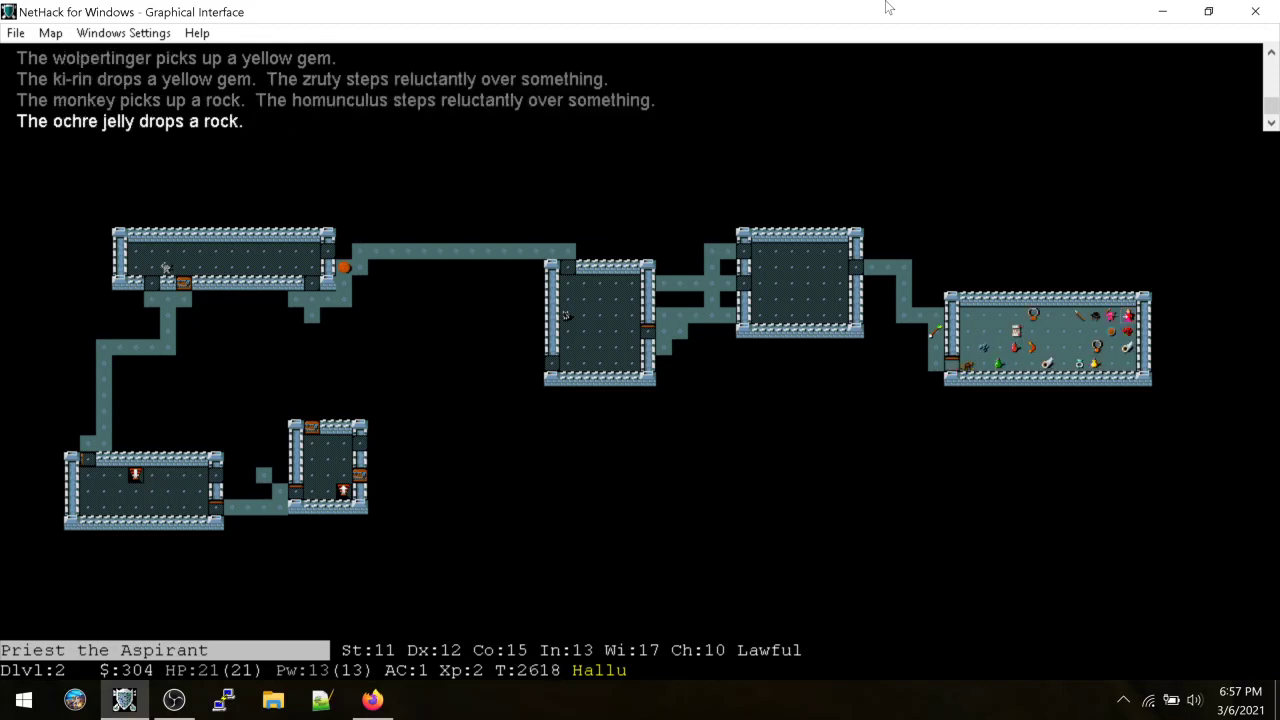
key("s")
key("s")
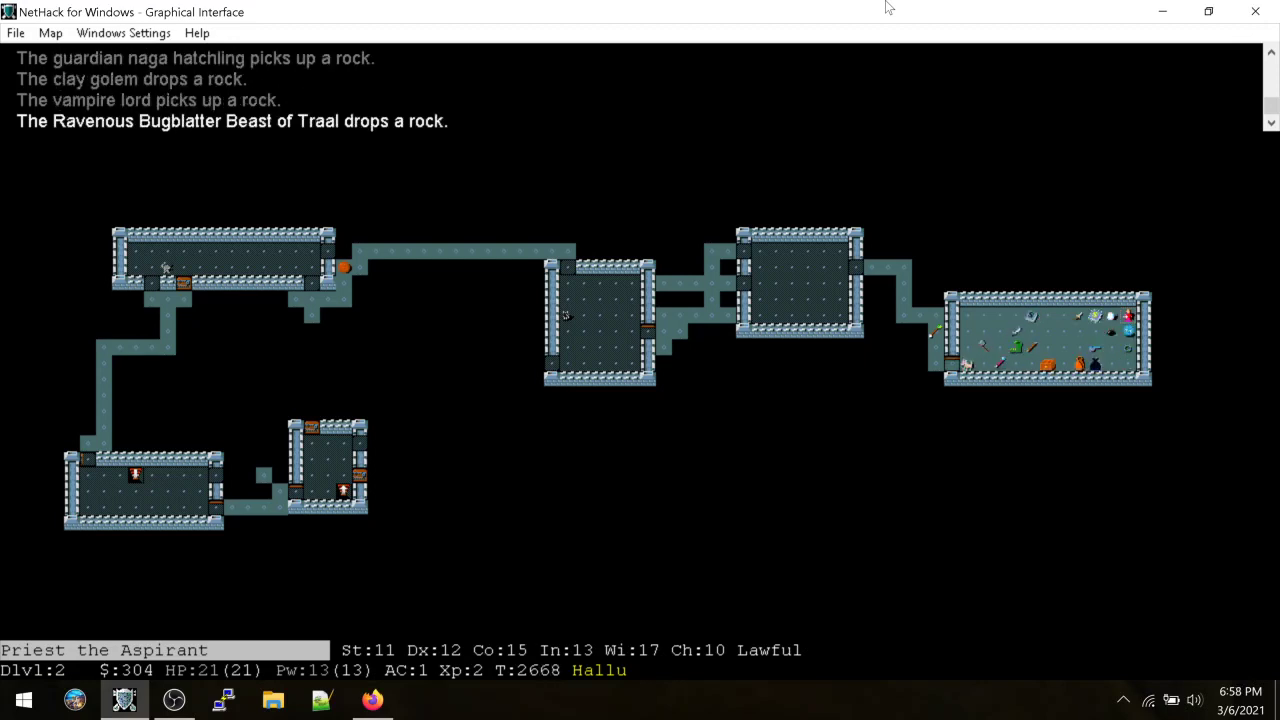
key("s")
key("s")
key("s")
key("s")
key("s")
key("s")
key("s")
key("s")
key("s")
key("s")
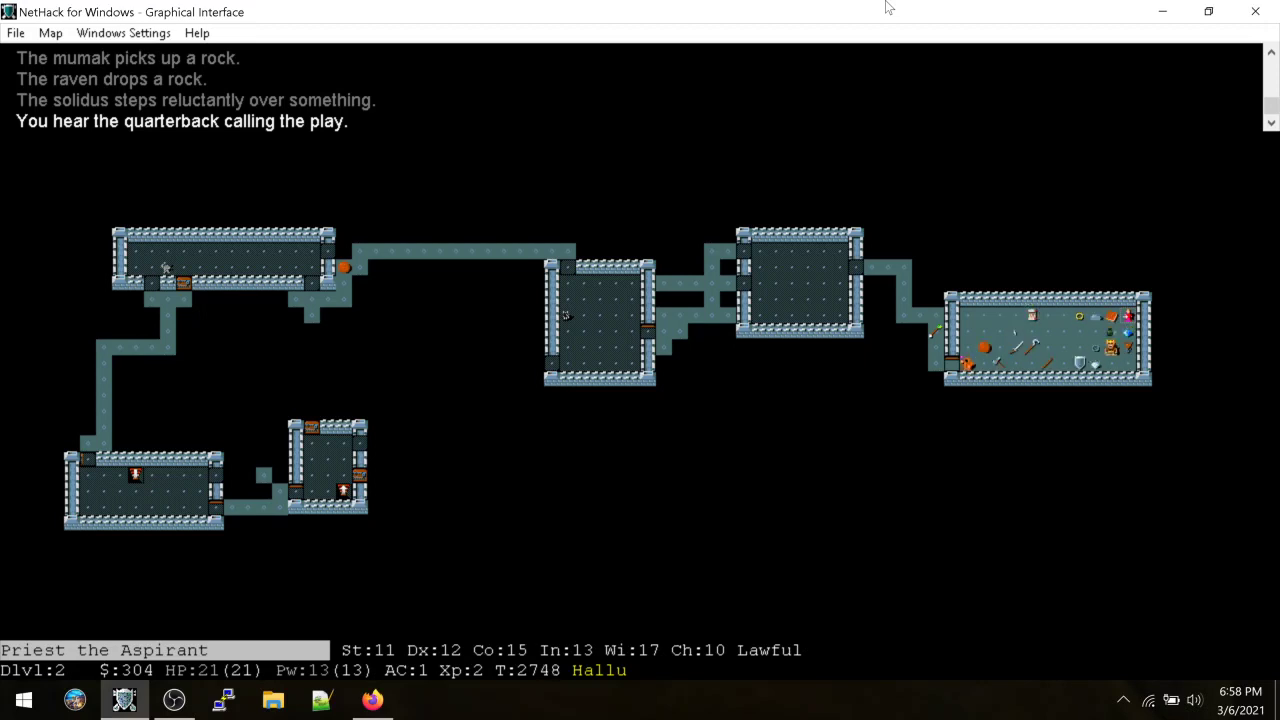
key("s")
key("s")
key("s")
key("s")
key("s")
key("s")
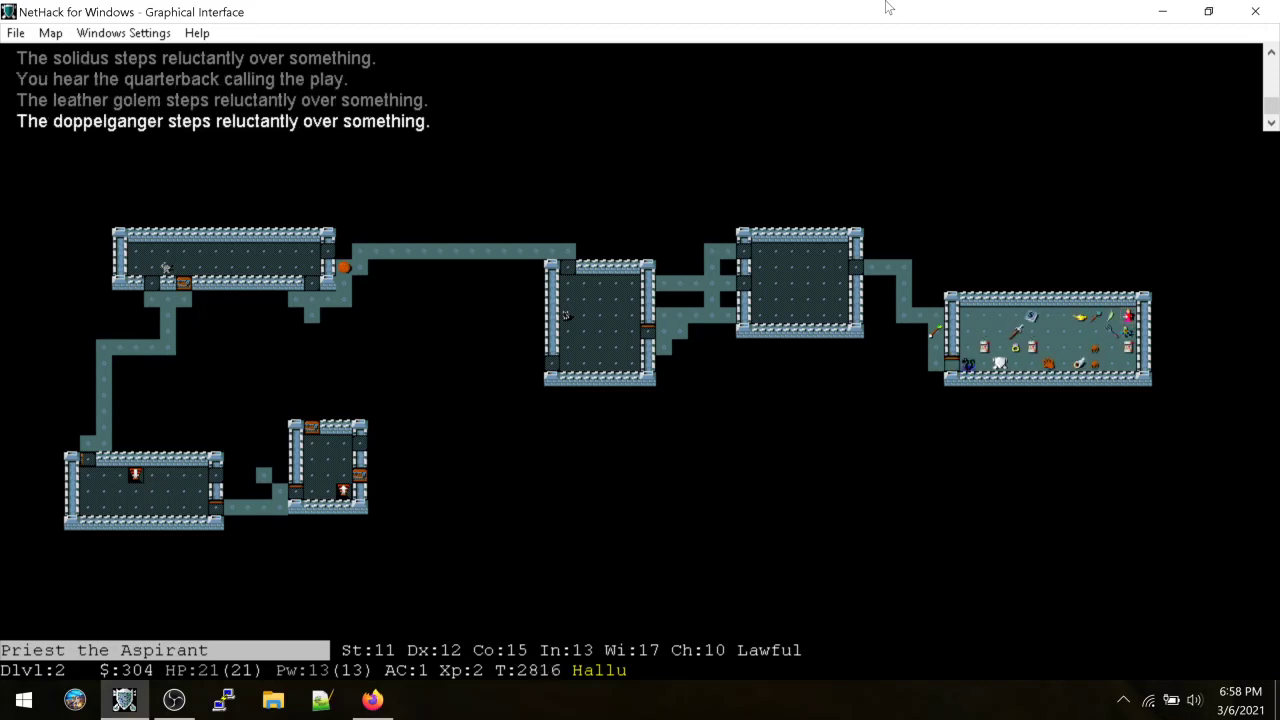
key("s")
key("s")
key("s")
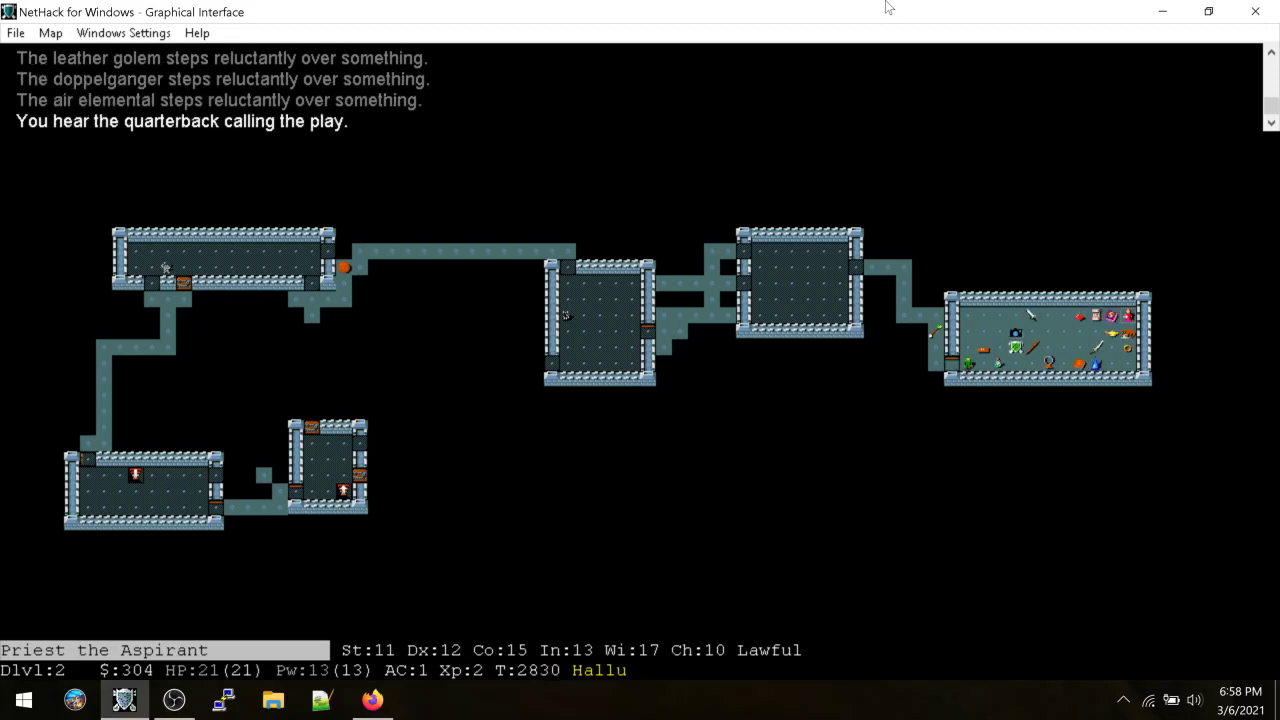
key("s")
key("s")
key("s")
key("s")
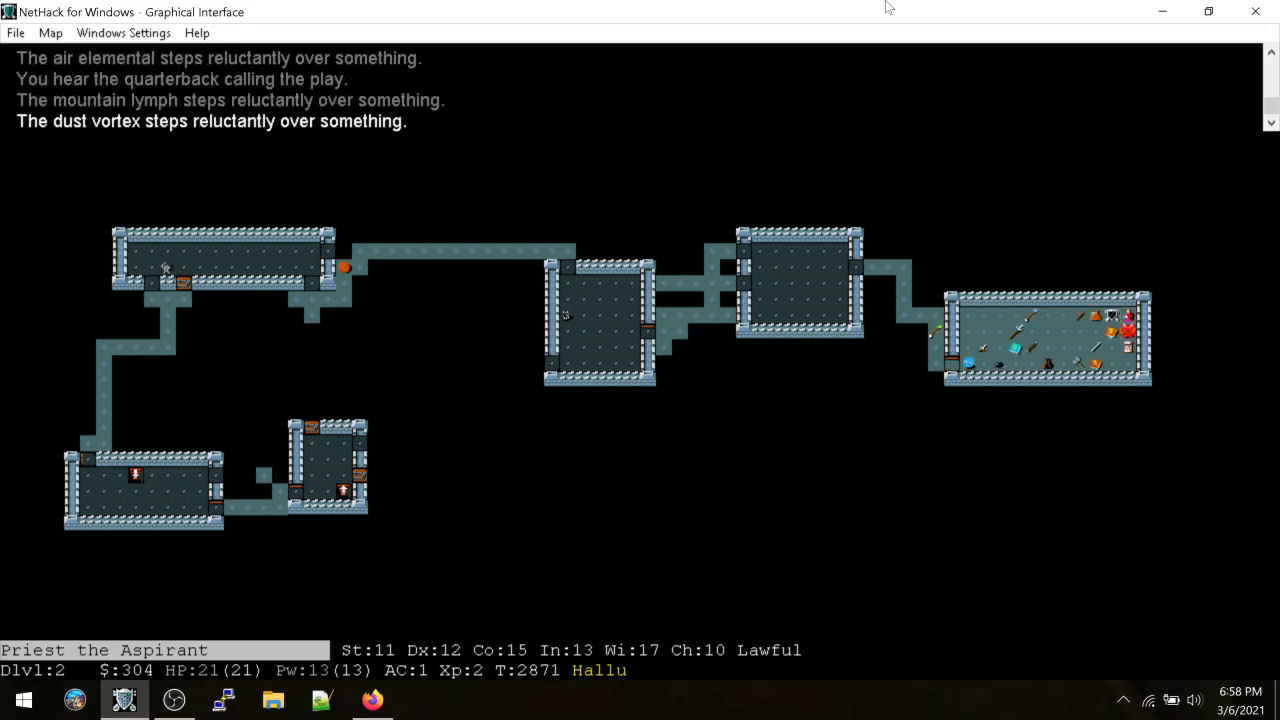
key("s")
key("s")
key("s")
key("s")
key("s")
key("s")
key("s")
key("s")
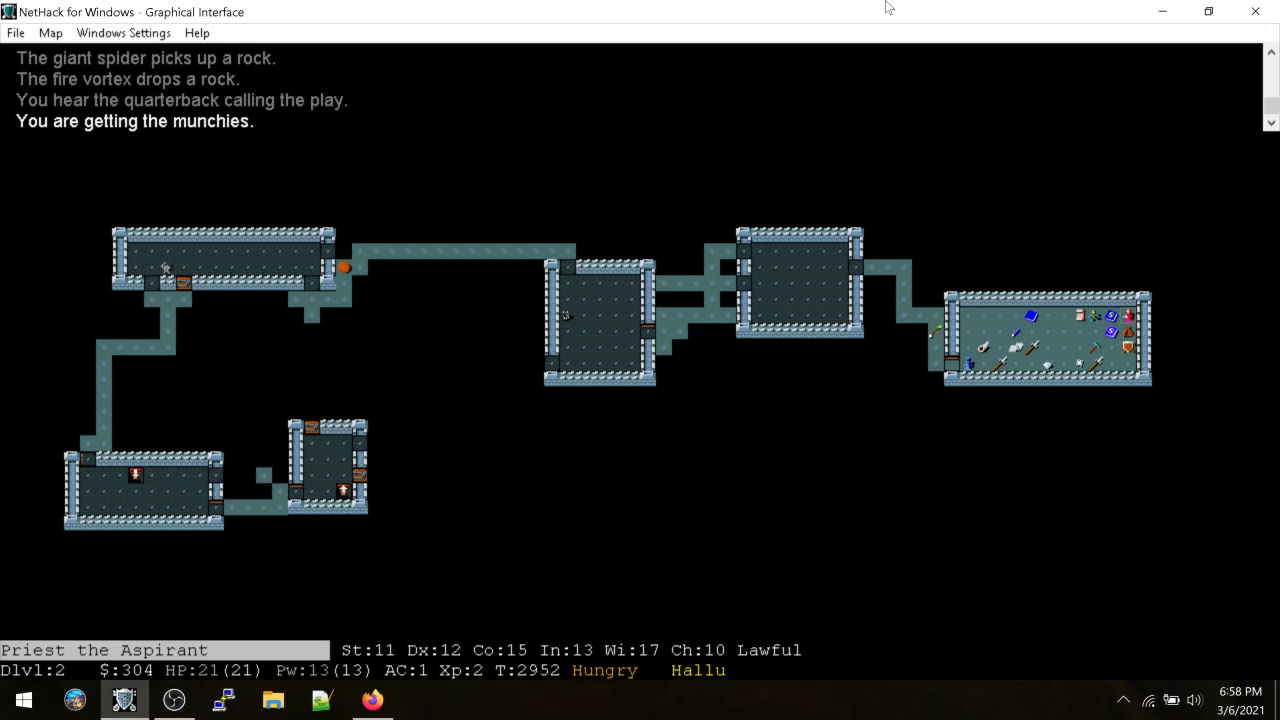
key("e")
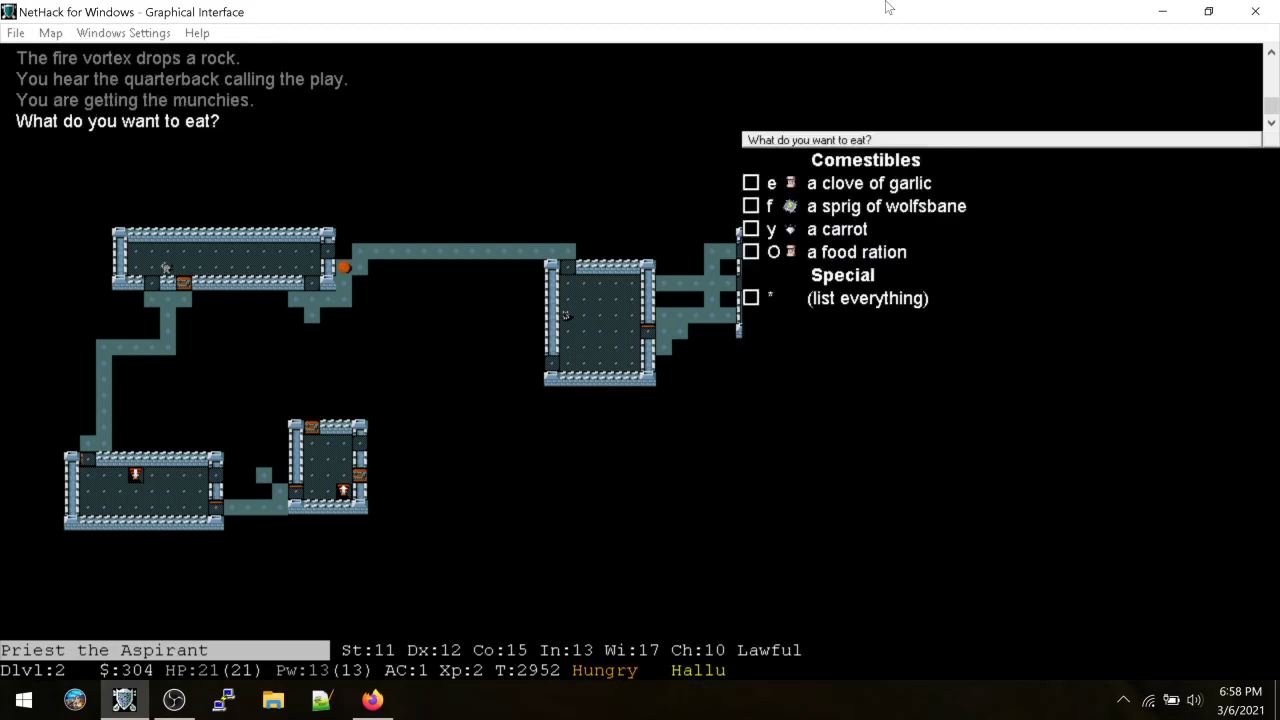
Finish the food ration after one interruption, then rest until the hallucination clears
key("O")
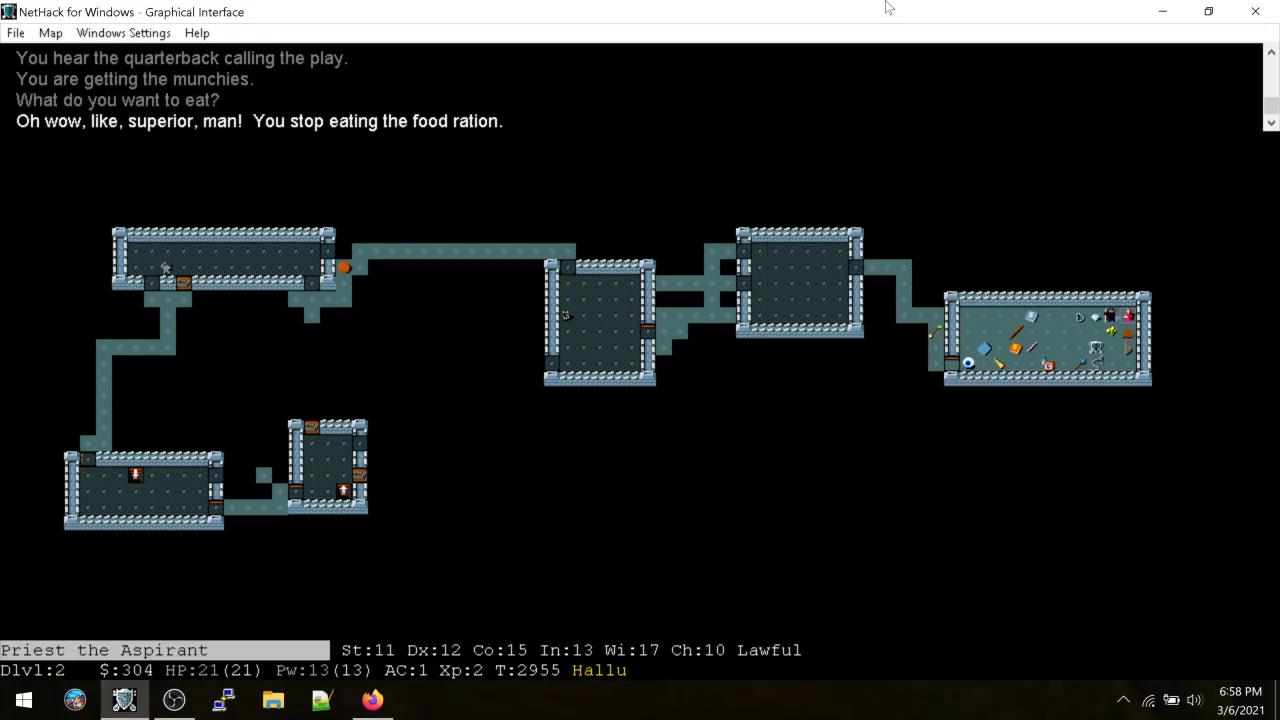
key("e")
key("O")
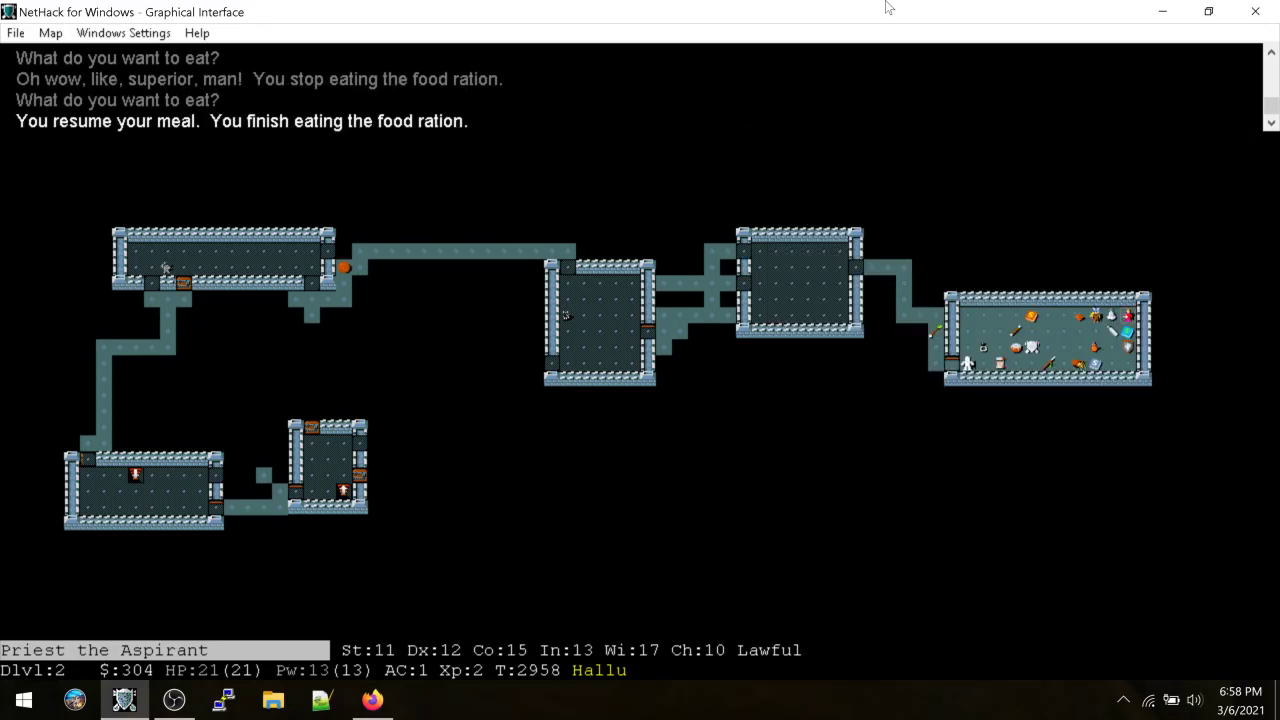
key("s")
key("s")
key("s")
key("s")
key("s")
key("s")
key("s")
key("s")
key("s")
key("s")
key("s")
key("s")
key("s")
key("s")
key("s")
key("s")
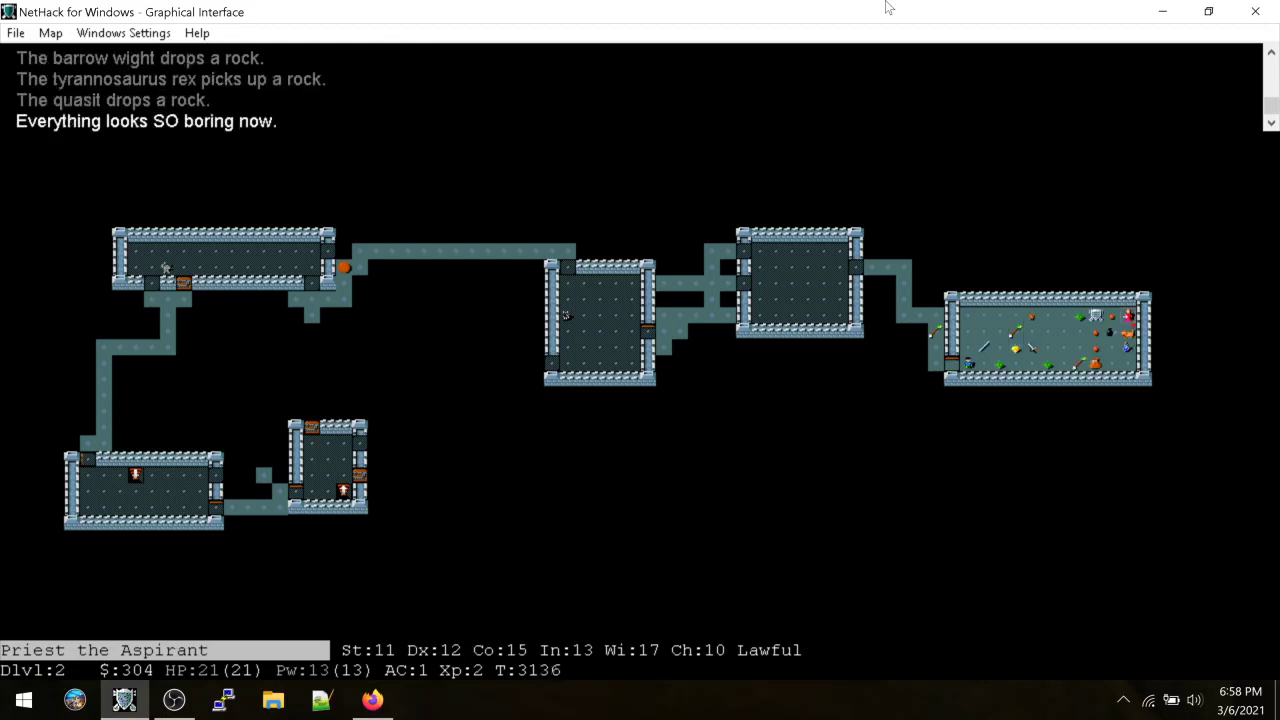
Check the items on this square and walk left through the shop
key("colon")
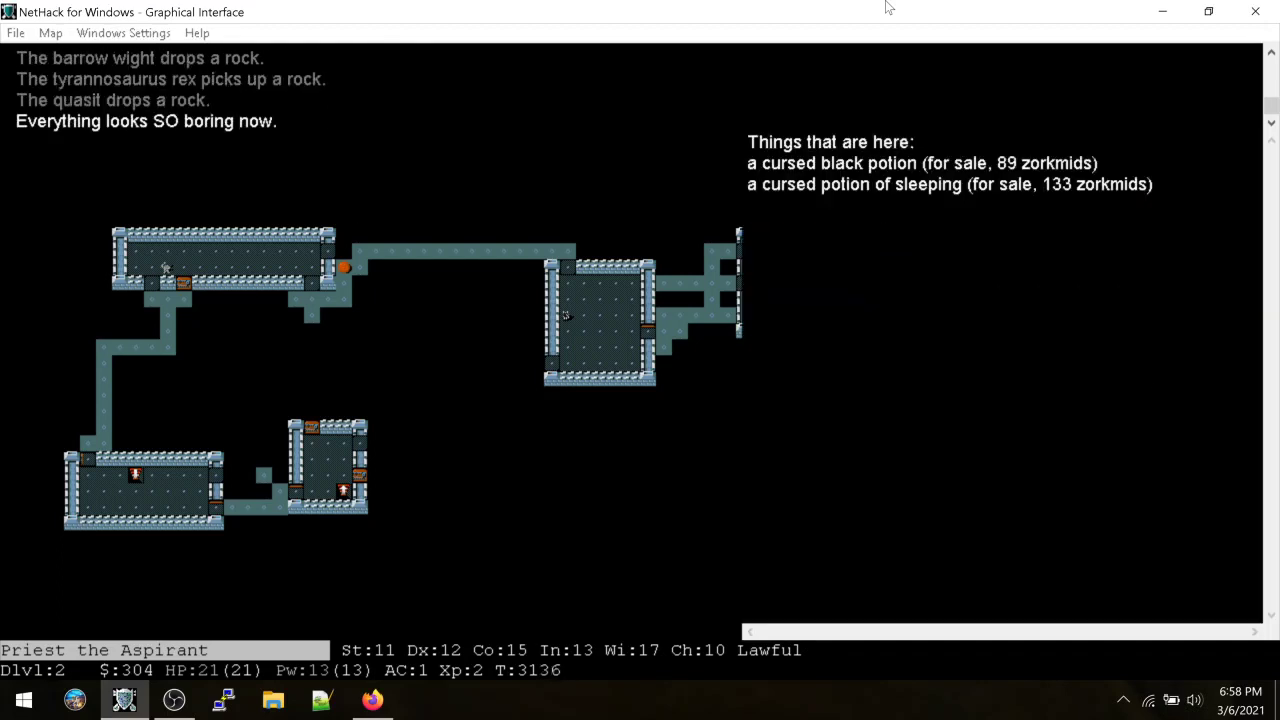
key("Return")
key("s")
key("s")
key("s")
key("s")
key("s")
key("s")
key("s")
key("s")
key("s")
key("s")
key("s")
key("s")
key("h")
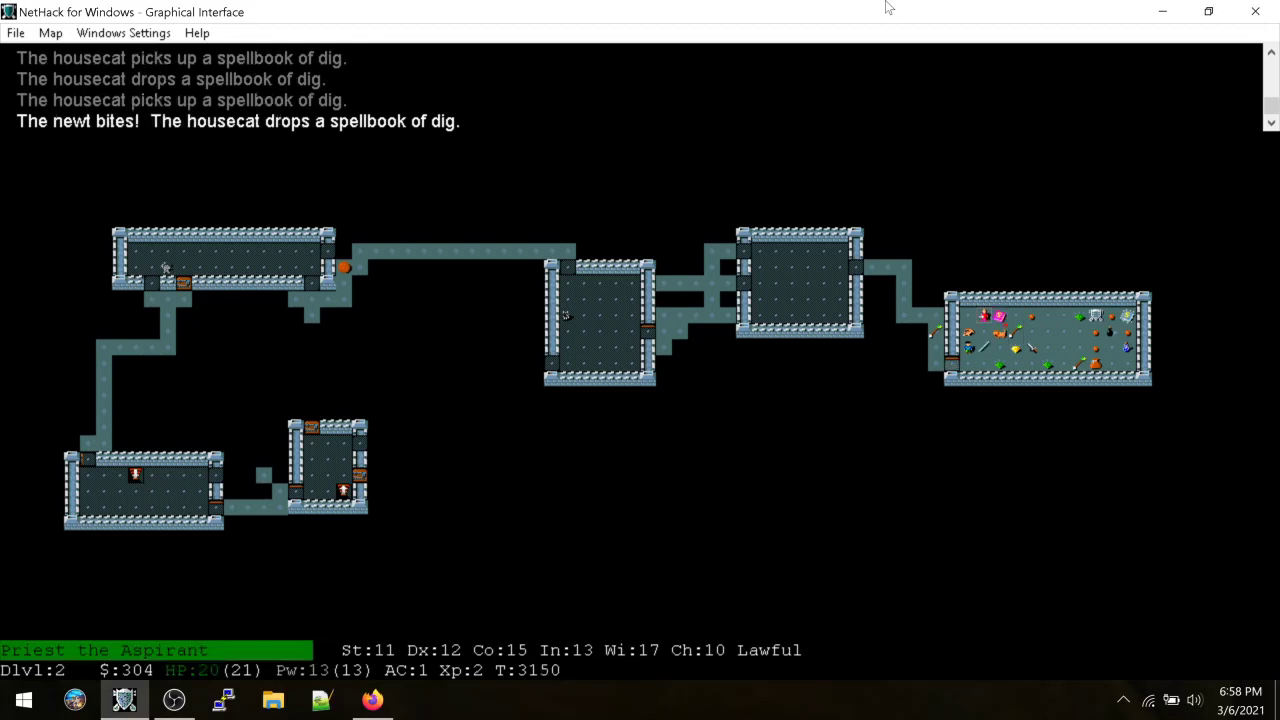
key("h")
key("h")
key("h")
key("s")
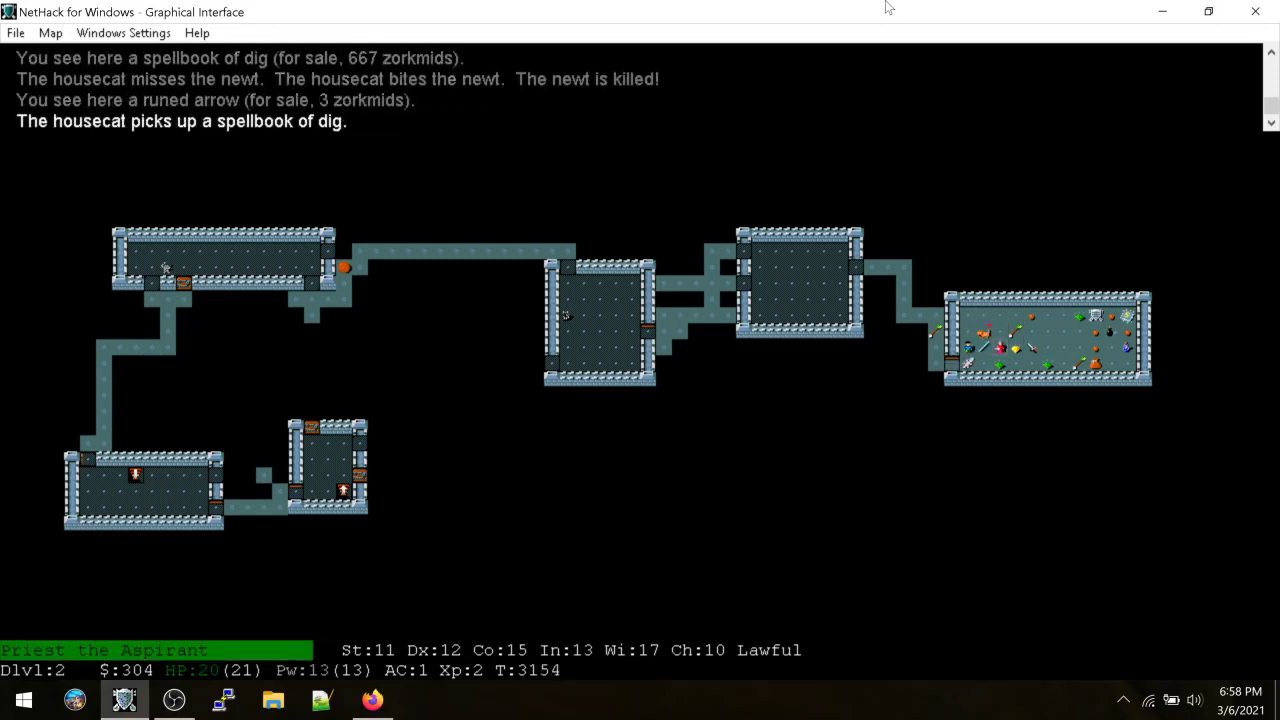
key("s")
Get past the housecat and step onto a square holding items
key("shift+h")
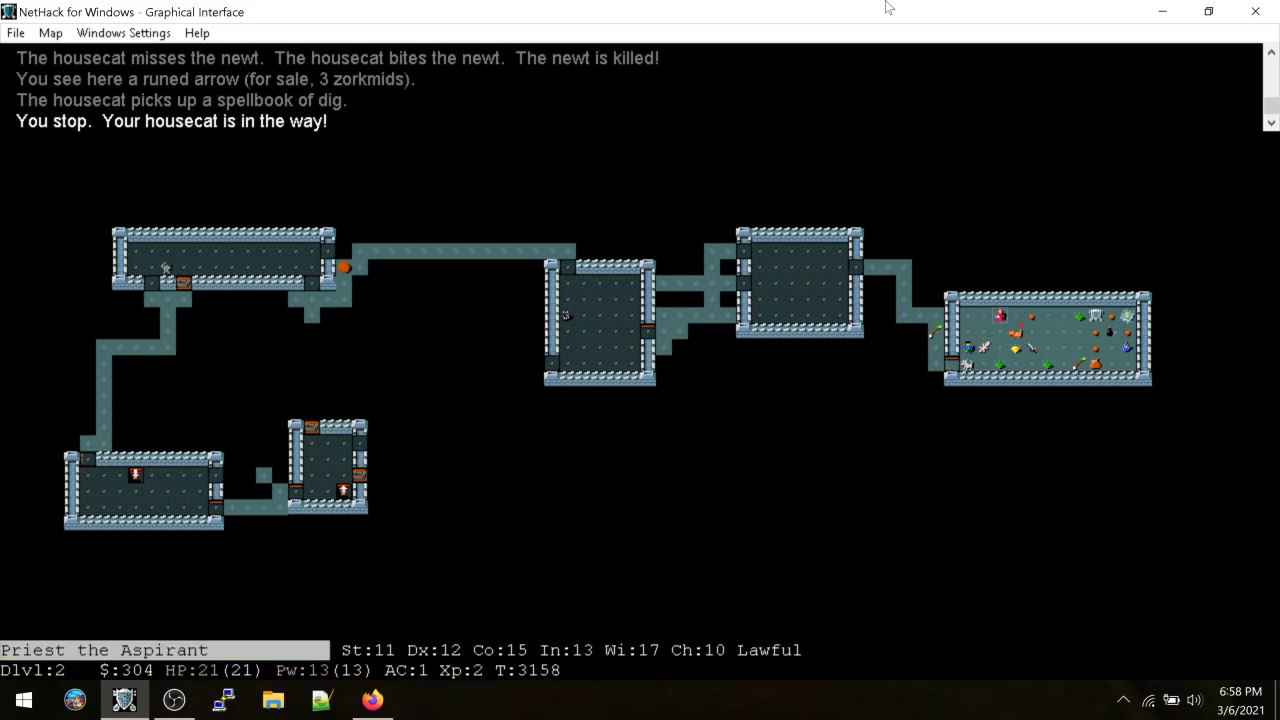
key("s")
key("s")
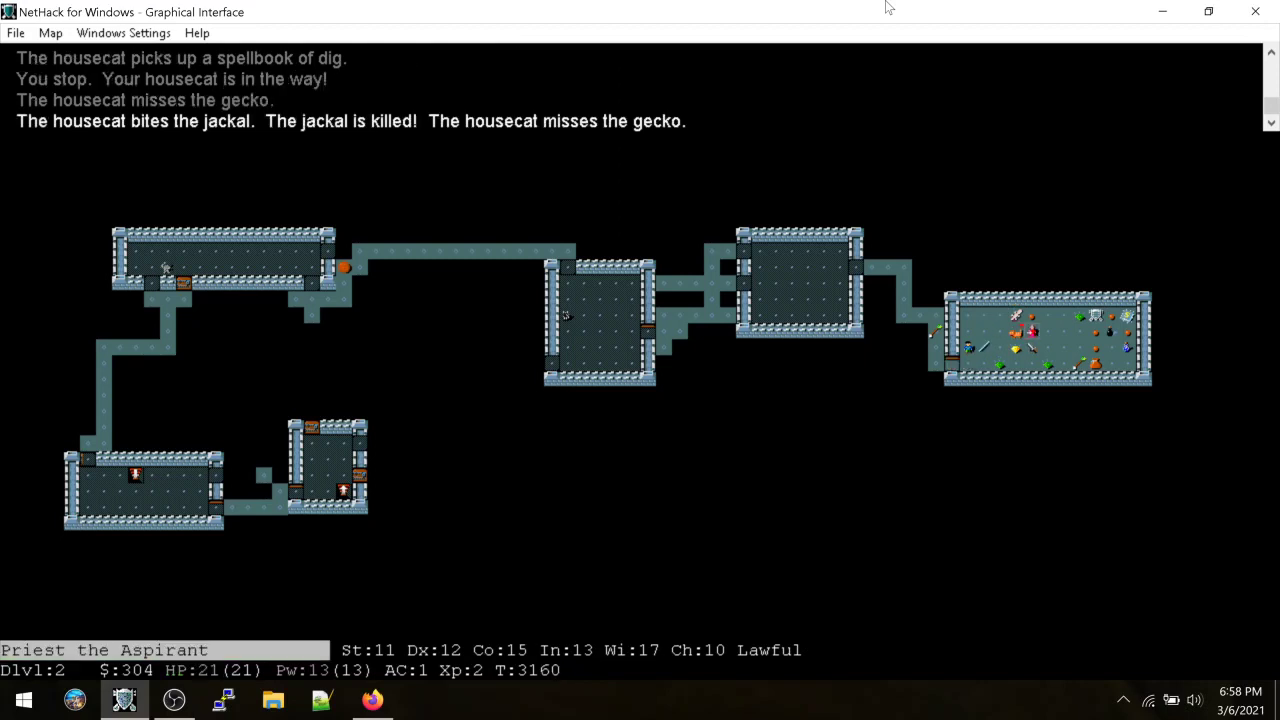
key("s")
key("j")
key("j")
key("colon")
key("Return")
key("s")
key("s")
Kill the two jackals and eat a jackal corpse
key("shift+f")
key("h")
key("shift+f")
key("h")
key("shift+f")
key("h")
key("shift+f")
key("h")
key("h")
key("e")
key("y")
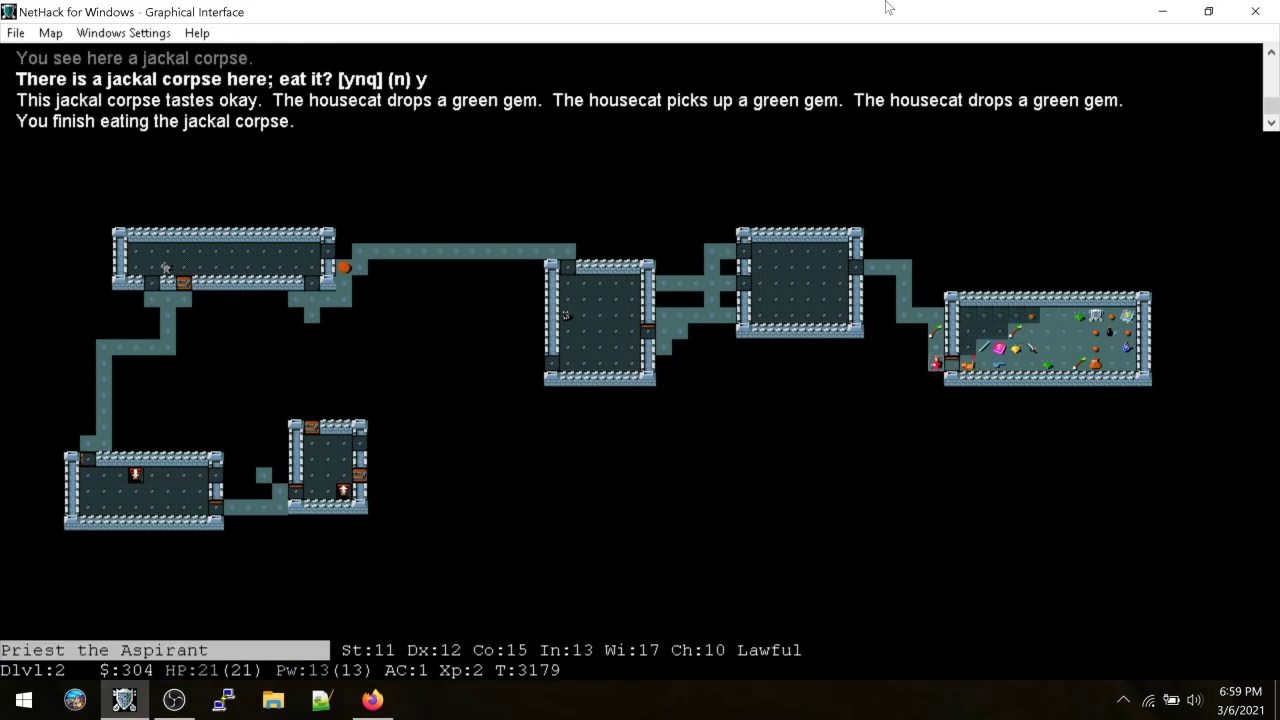
Step out for the cursed scroll, then re-enter the shop and take the glass wand
key("k")
key("k")
key("k")
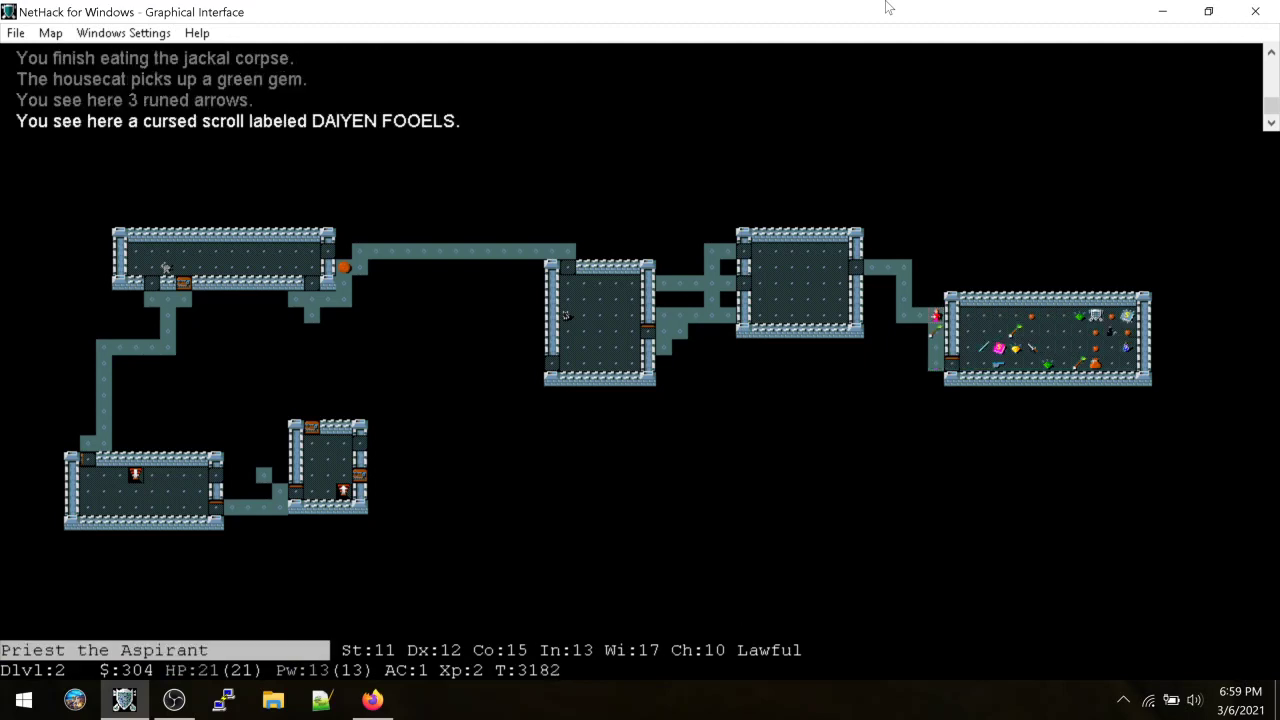
key("j")
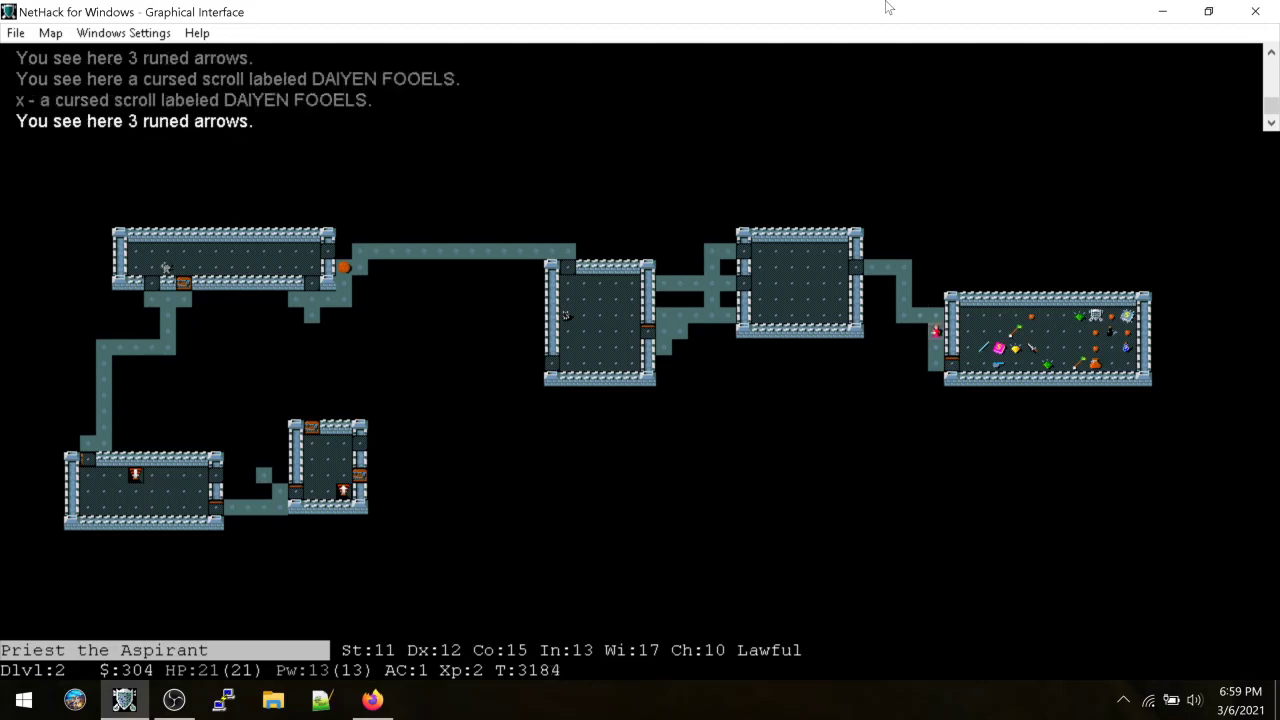
key("j")
key("j")
key("h")
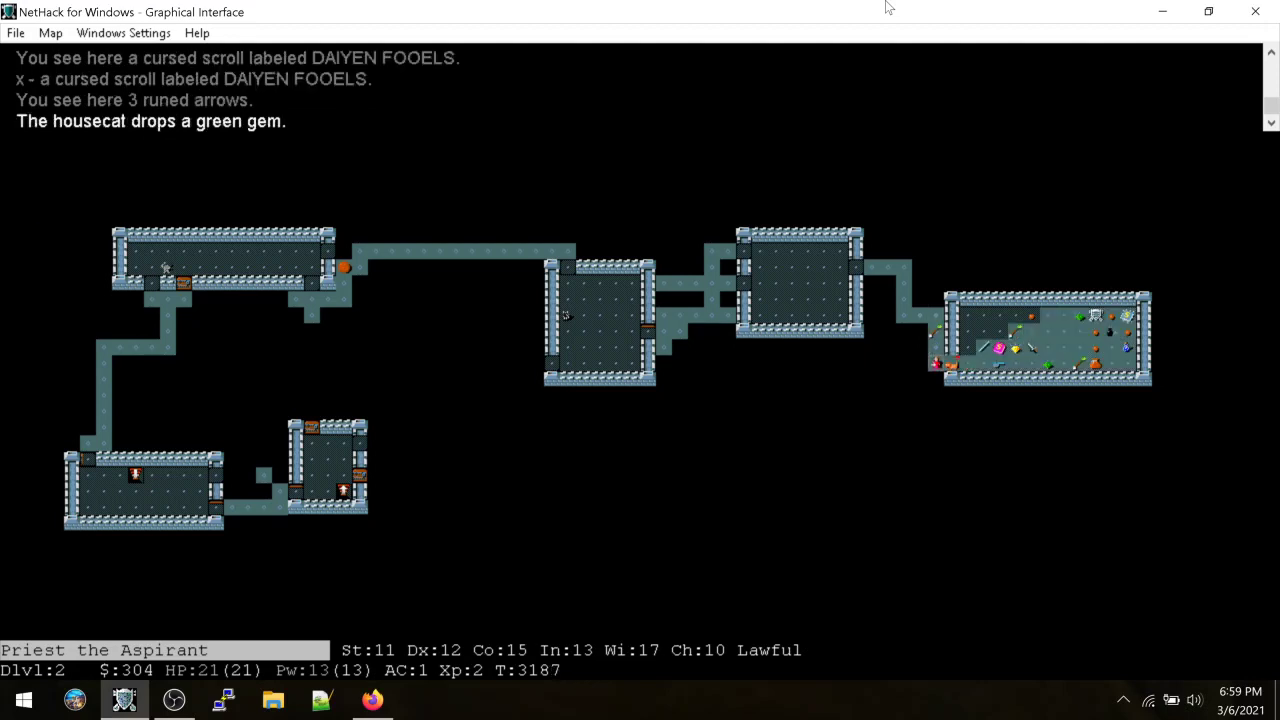
key("h")
key("h")
key("h")
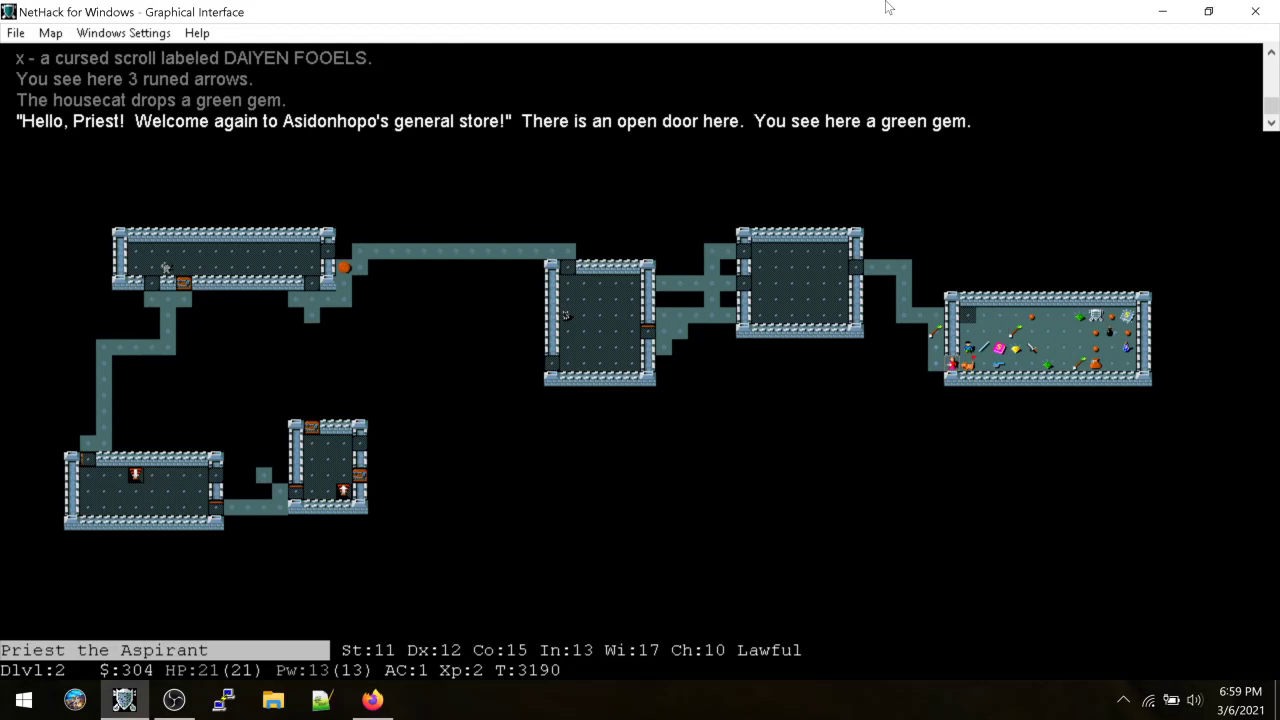
key("h")
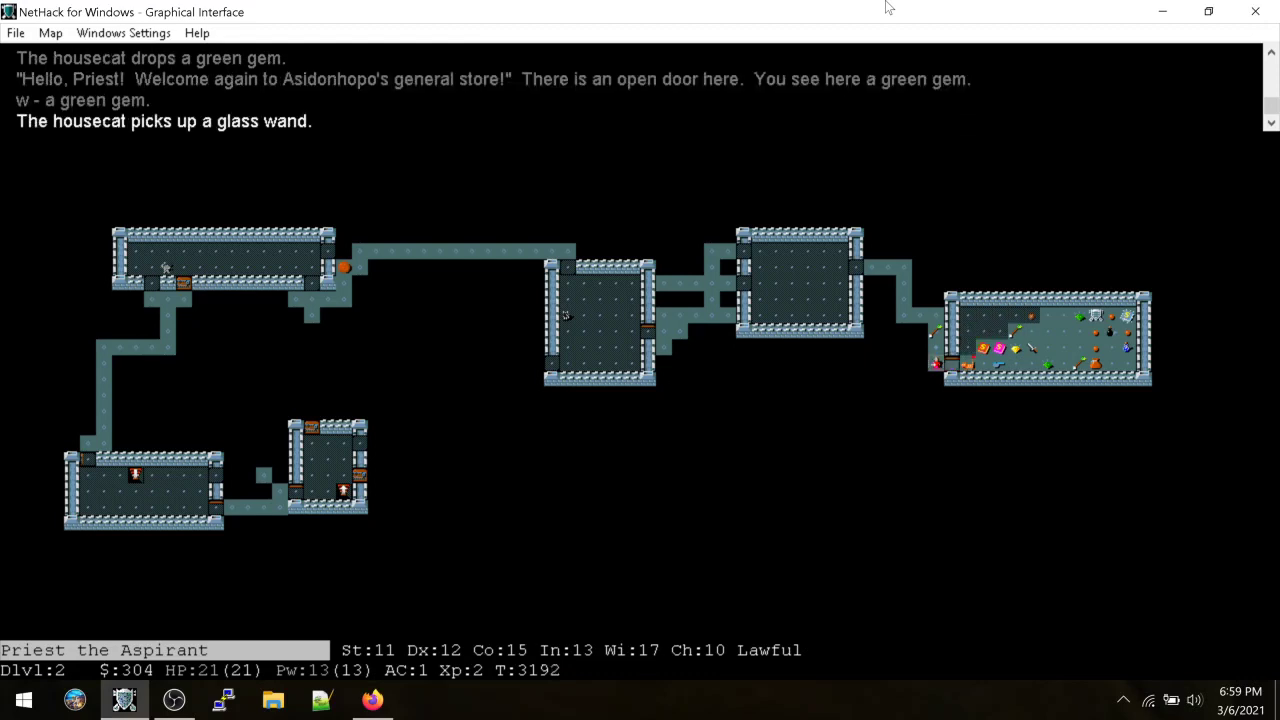
key("s")
key("l")
key("l")
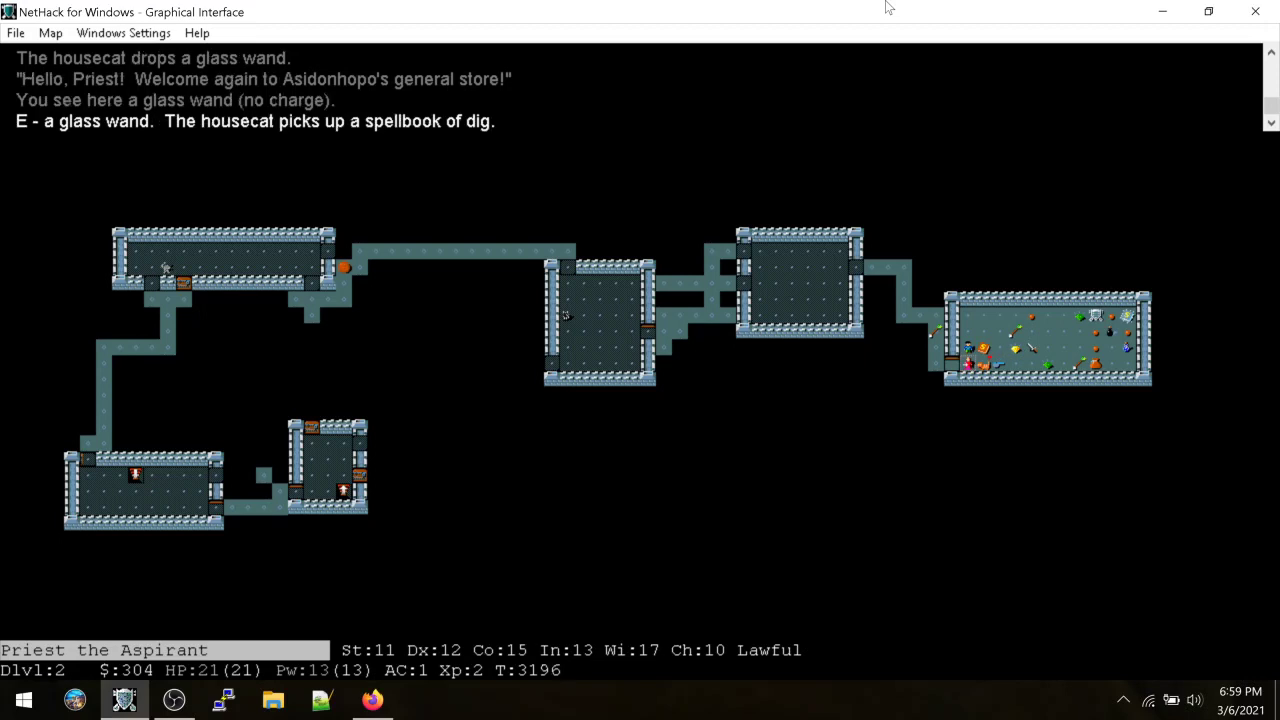
Move around inside the shop, heading up-right across the floor
key("h")
key("l")
key("l")
key("l")
key("u")
key("u")
key("u")
key("l")
key("l")
key("l")
key("s")
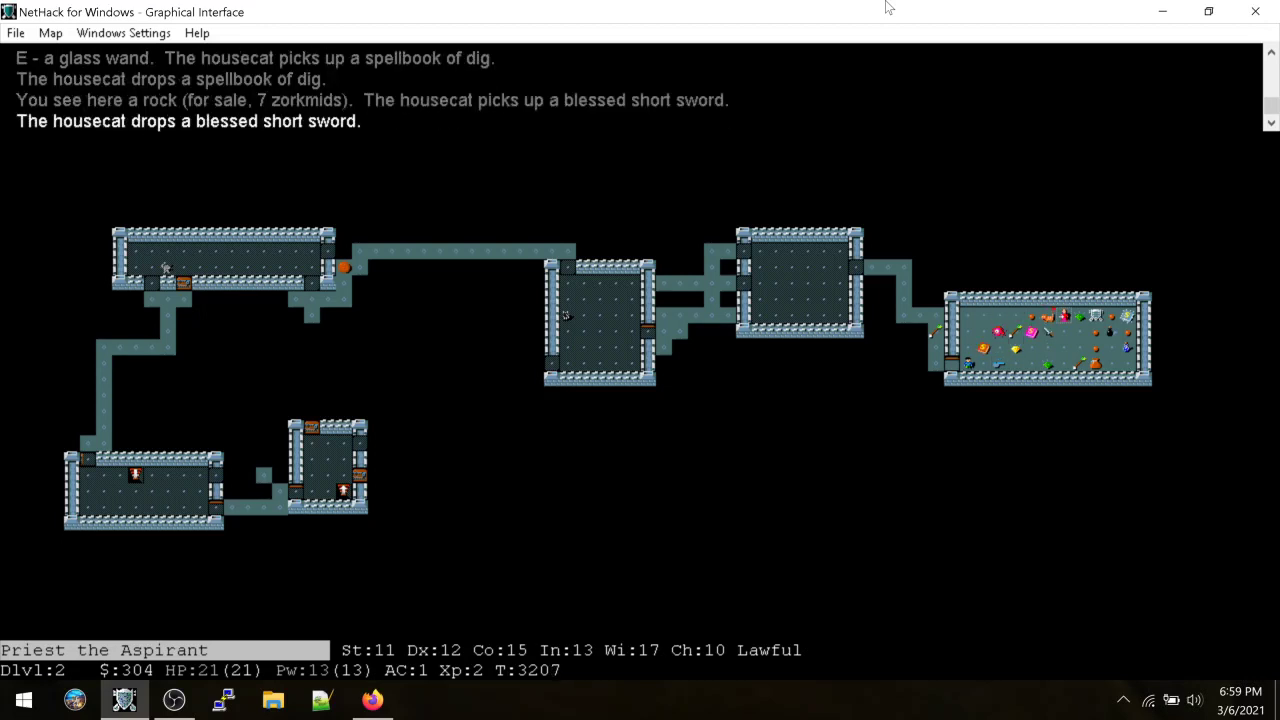
key("s")
key("s")
key("s")
key("s")
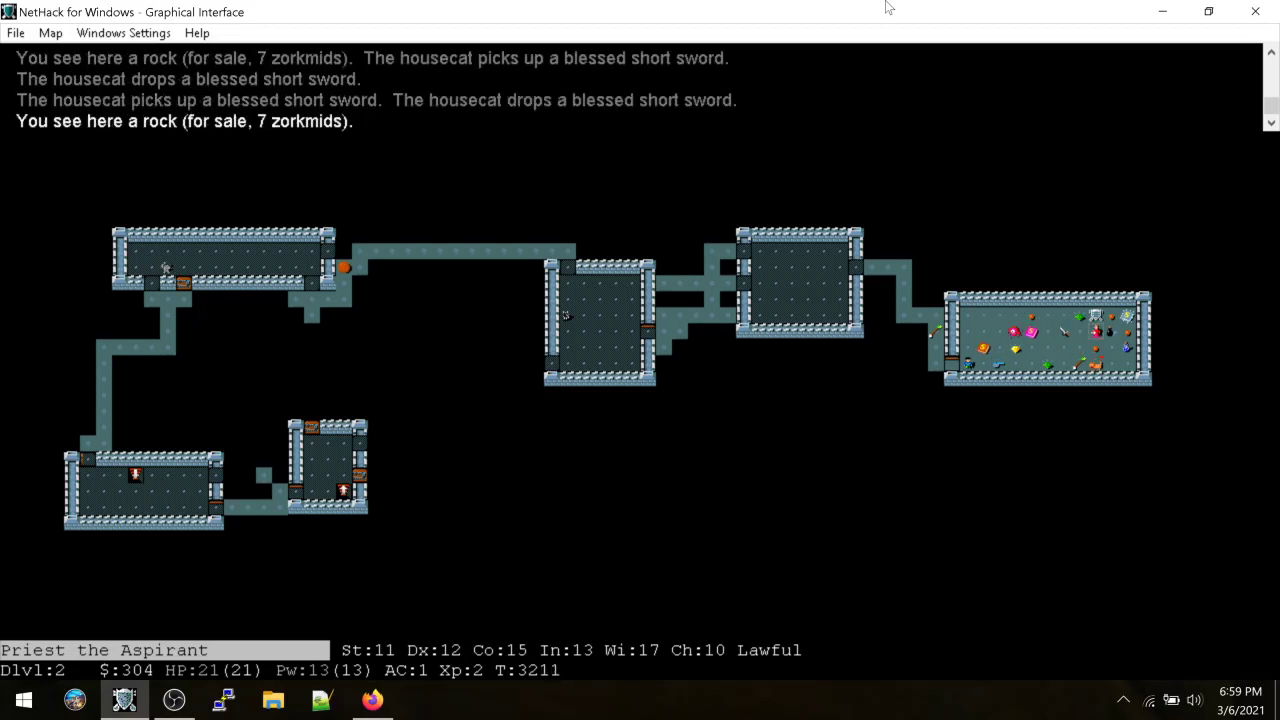
key("s")
Keep walking while the housecat kills an acid blob, then inspect a pile of items
key("s")
key("s")
key("s")
key("s")
key("s")
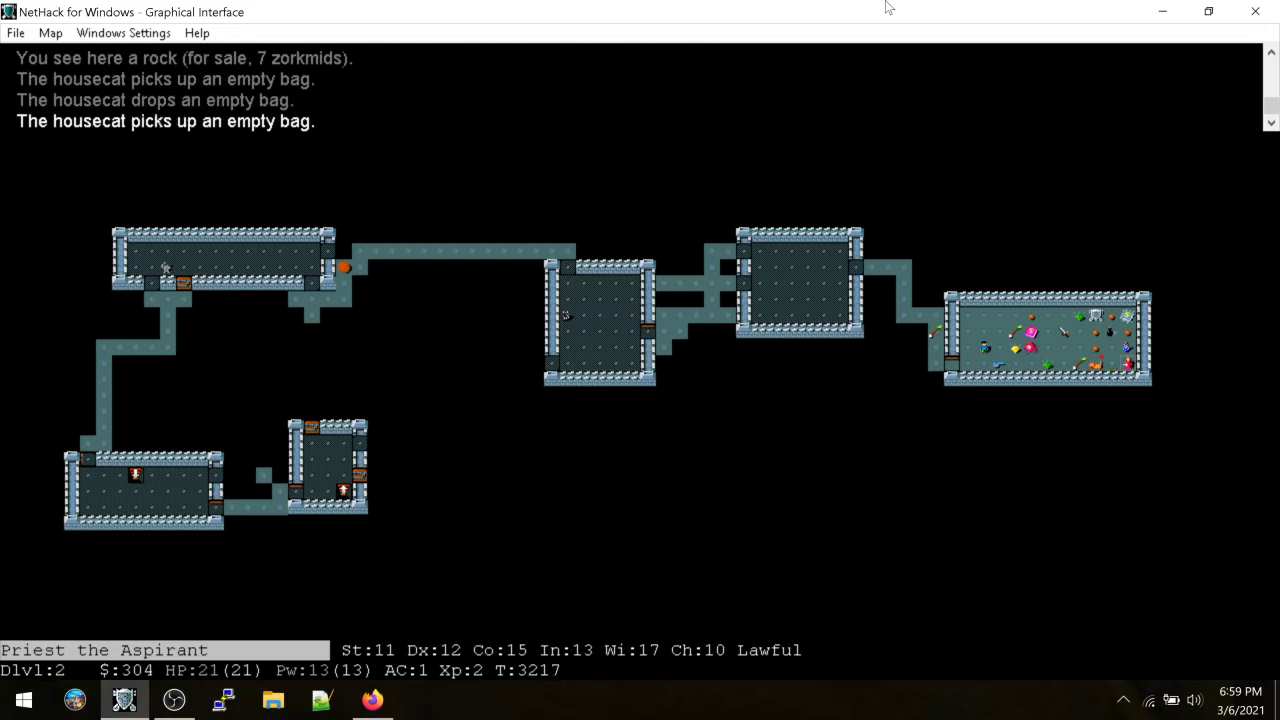
key("s")
key("s")
key("s")
key("s")
key("s")
key("s")
key("s")
key("s")
key("s")
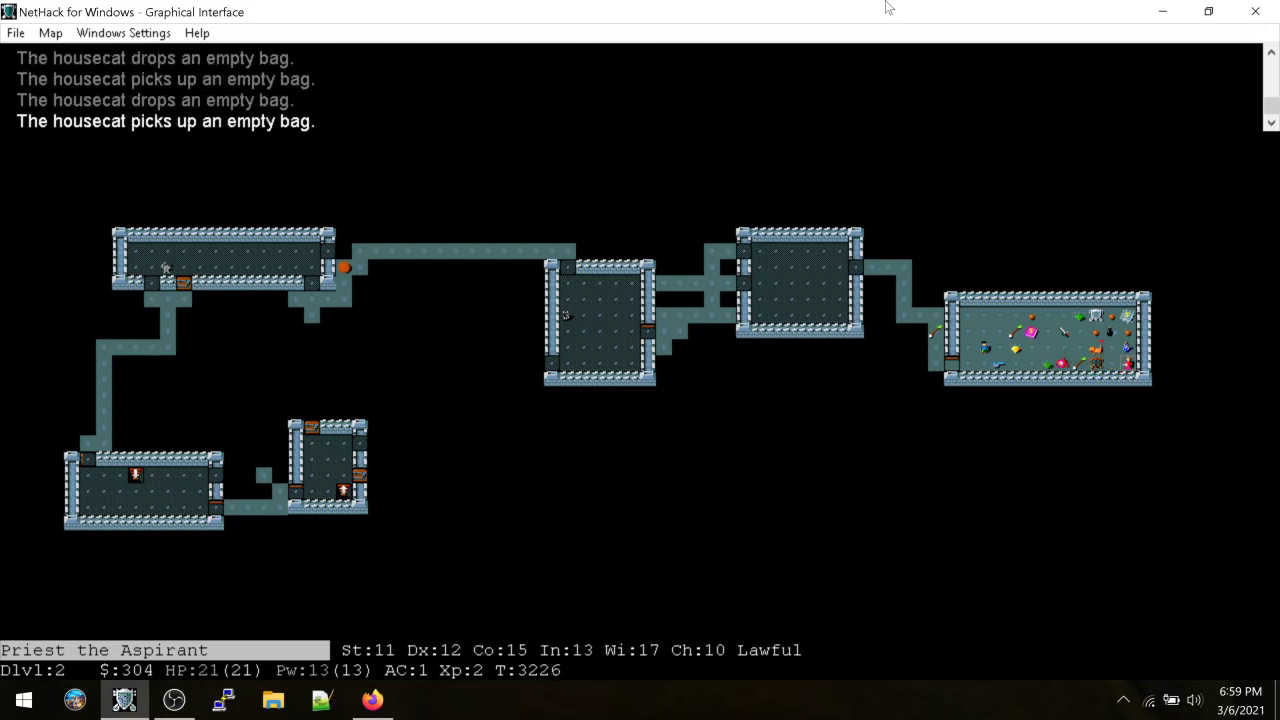
key("s")
key("s")
key("s")
key("s")
key("s")
key("s")
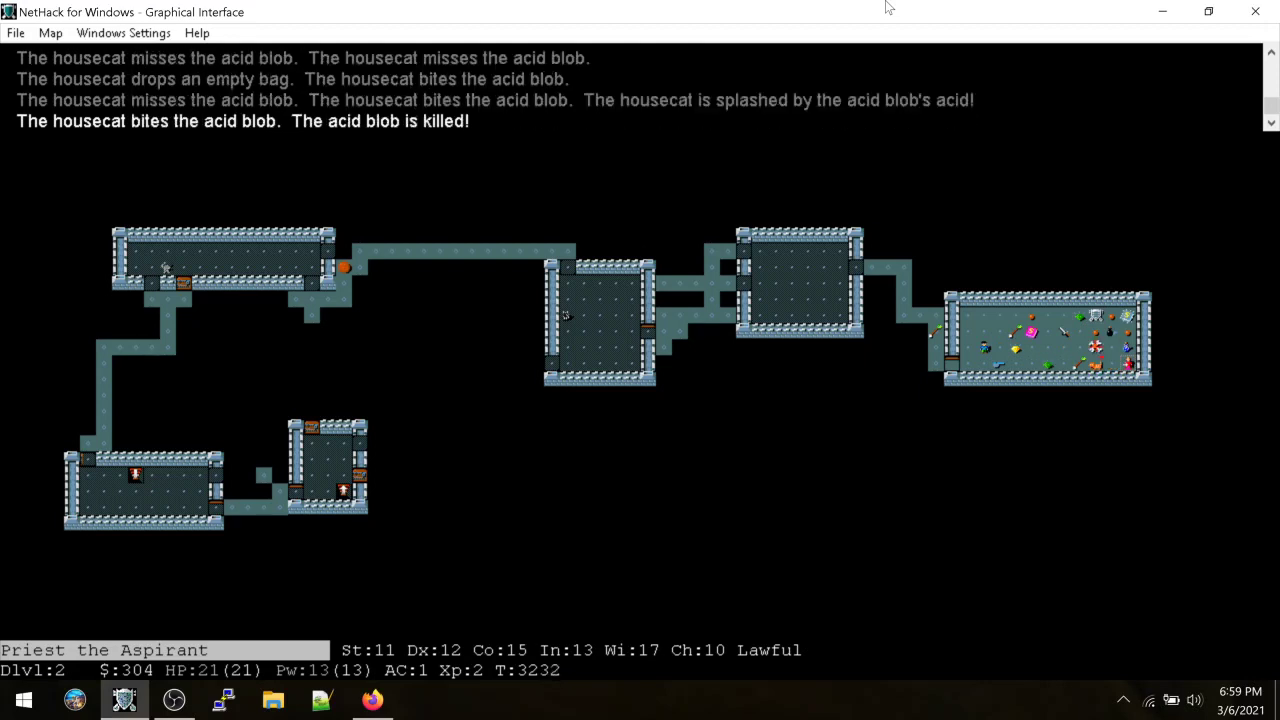
key("s")
key("colon")
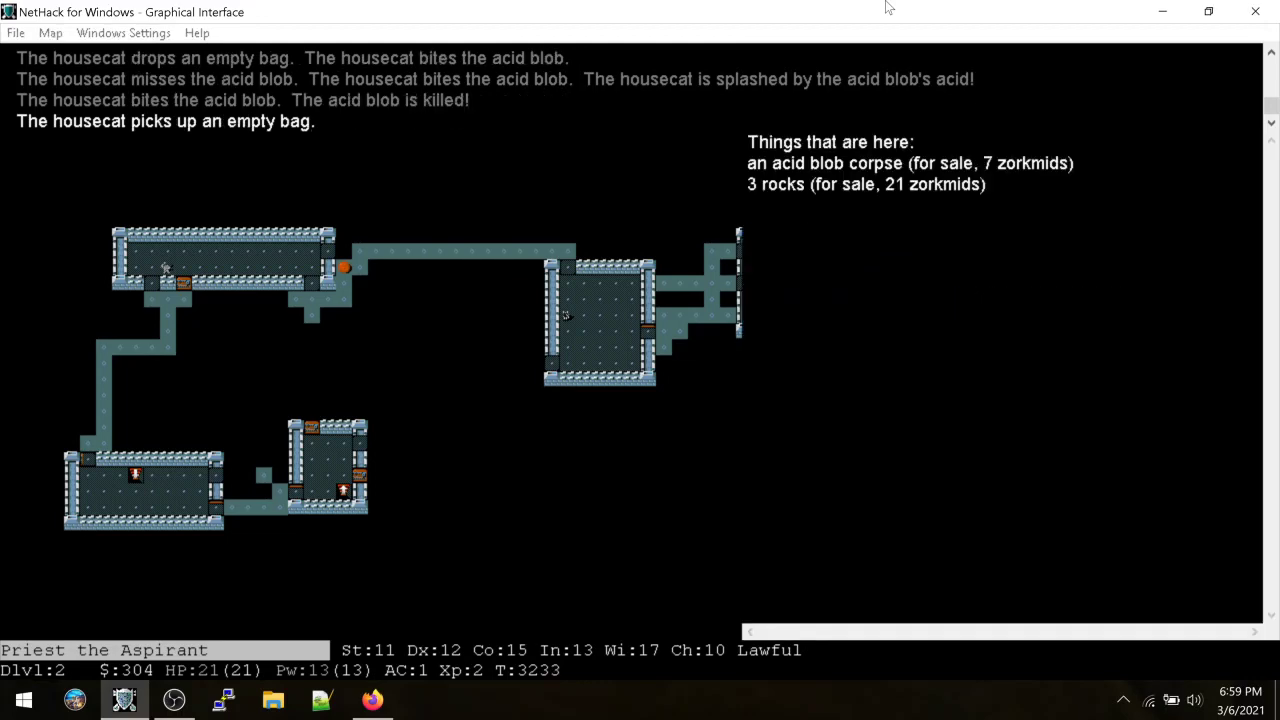
key("Return")
key("s")
key("s")
Read two unidentified scrolls, destroying the robe and boiling potions
key("r")
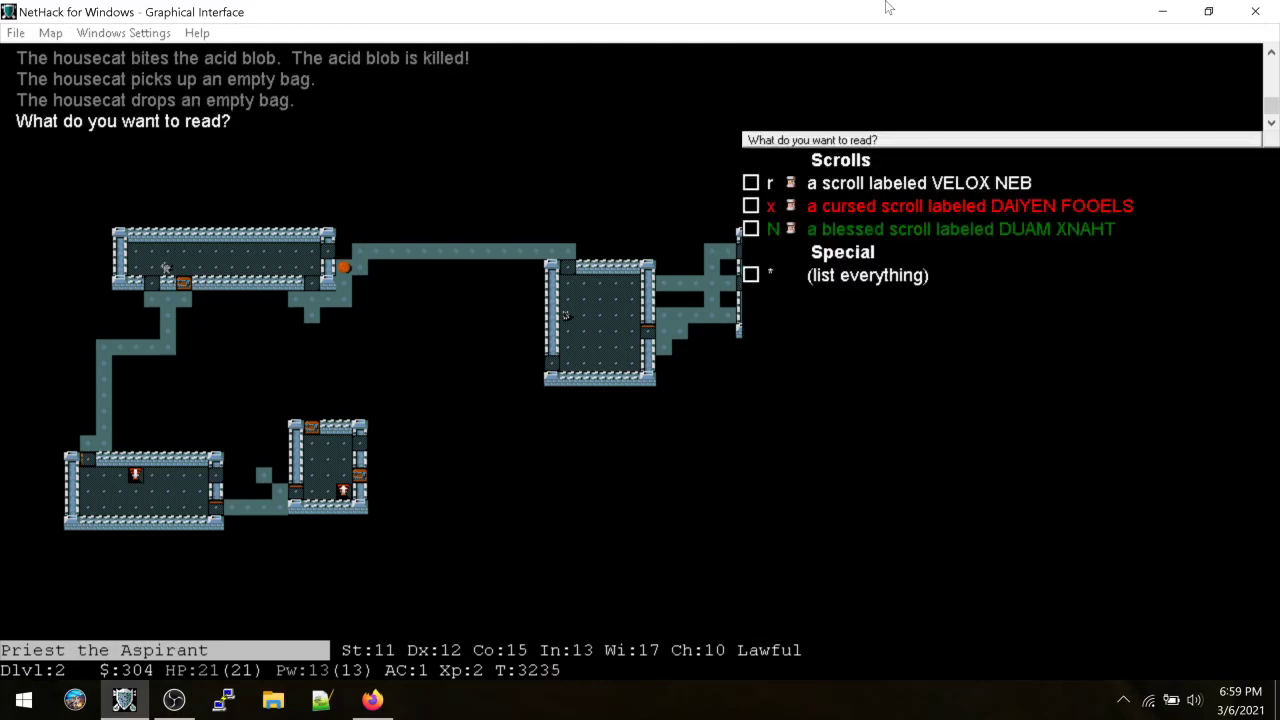
key("r")
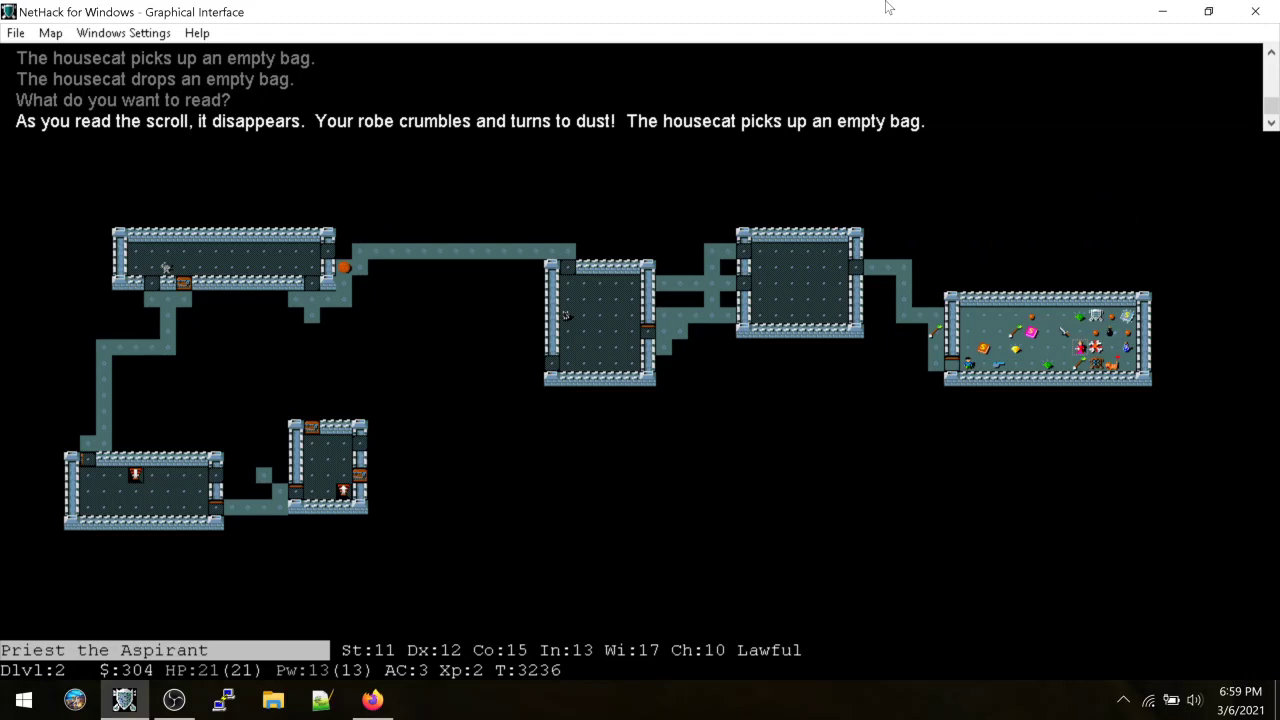
key("r")
key("x")
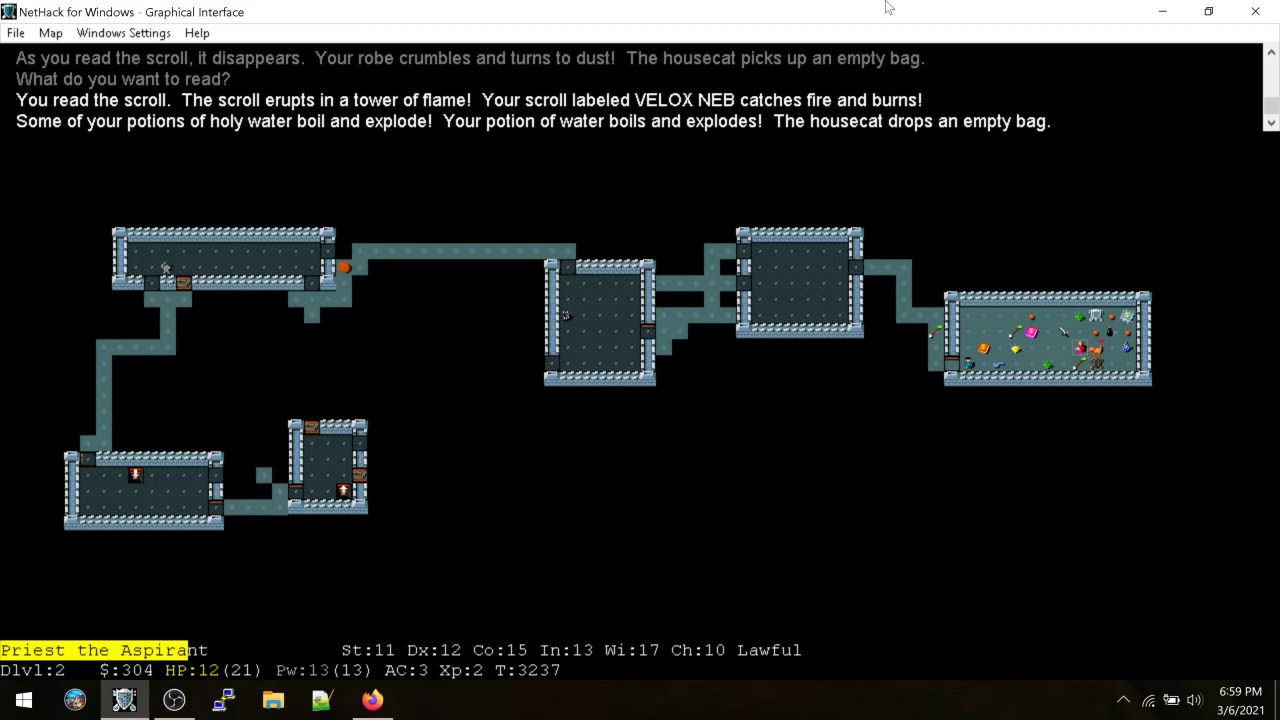
Cancel putting on an accessory, confirm nothing is owed, and list all item types to drop
key("s")
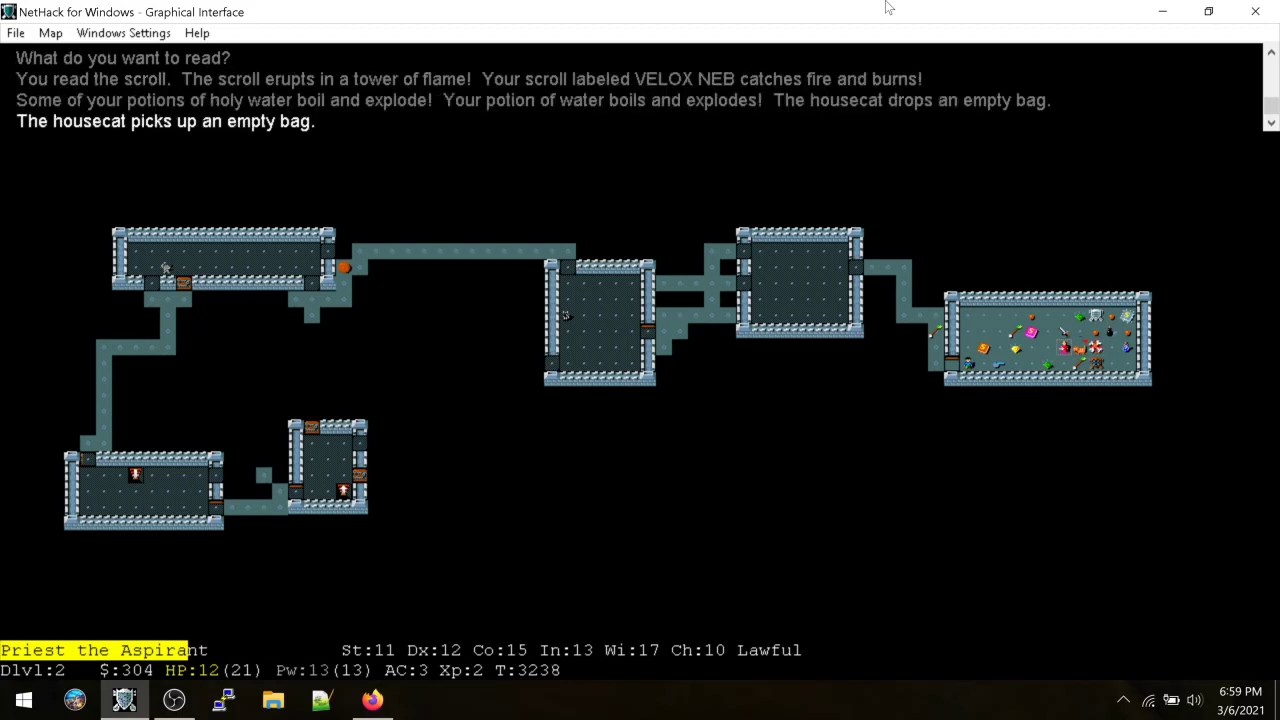
key("P")
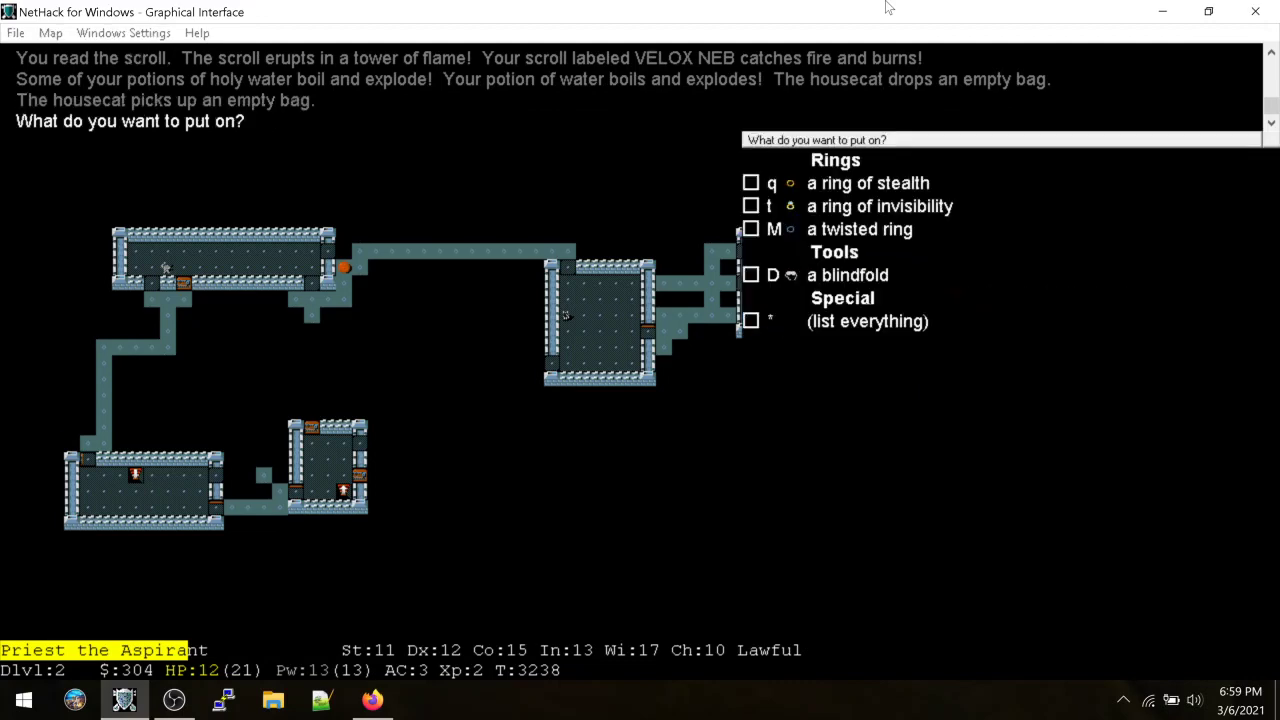
key("Escape")
key("s")
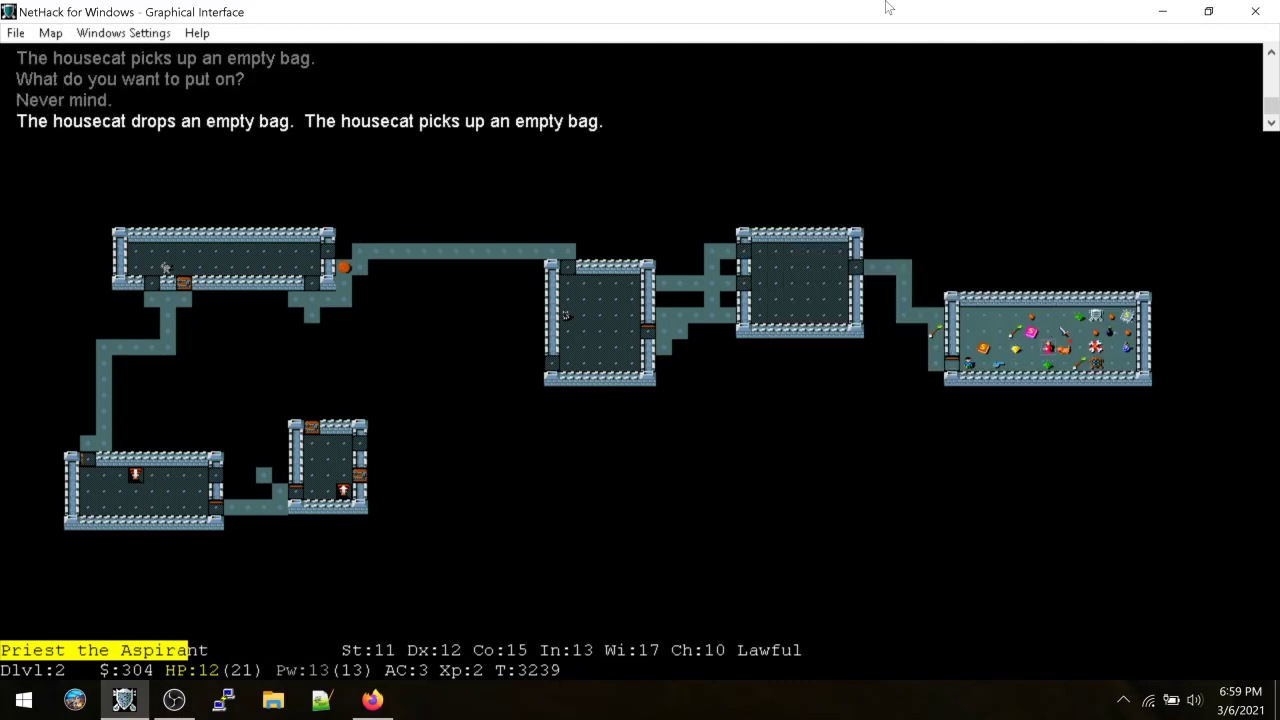
key("p")
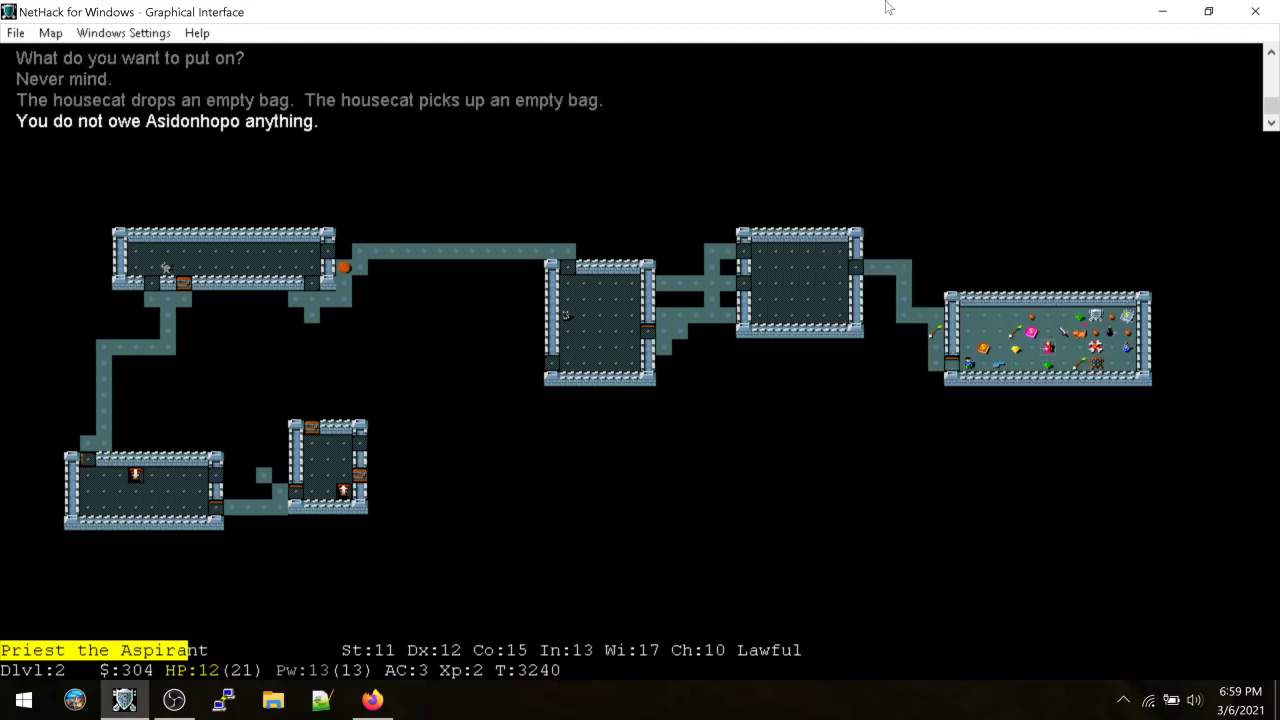
key("D")
key("a")
key("Return")
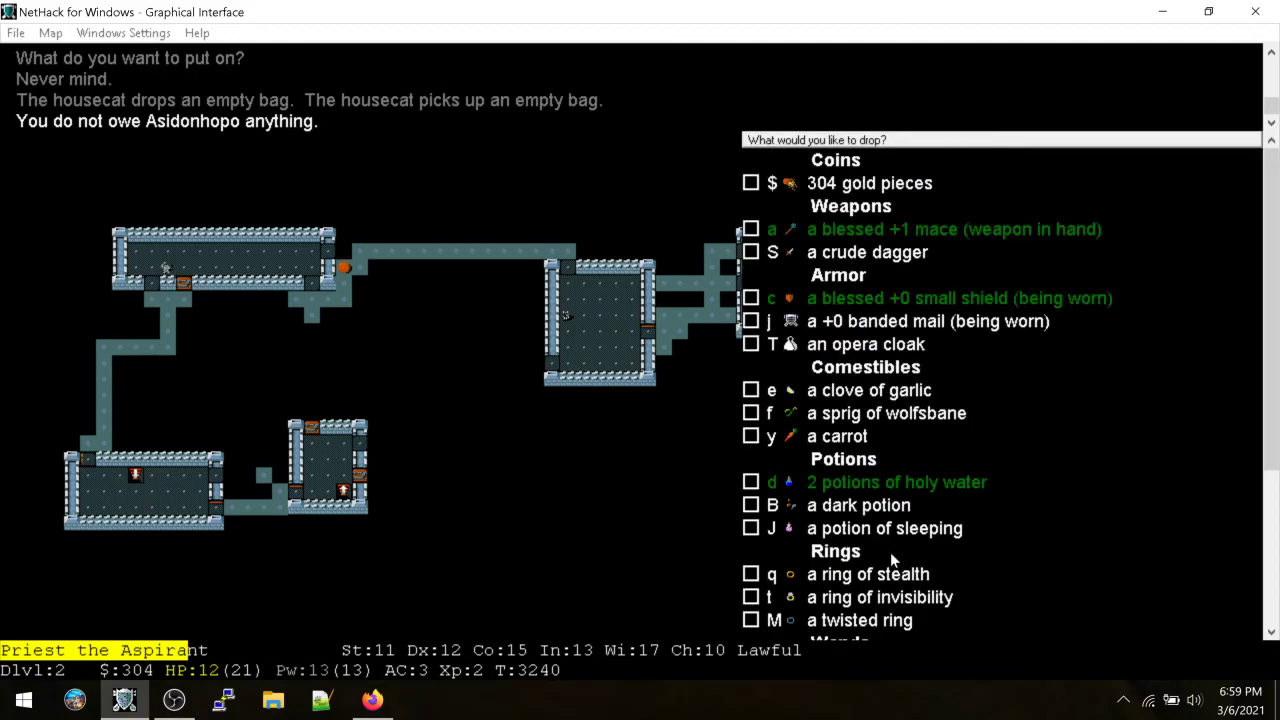
Sell the ring of stealth to Asidonhopo for 50 gold
key("q")
scroll(890, 567, "down", 5)
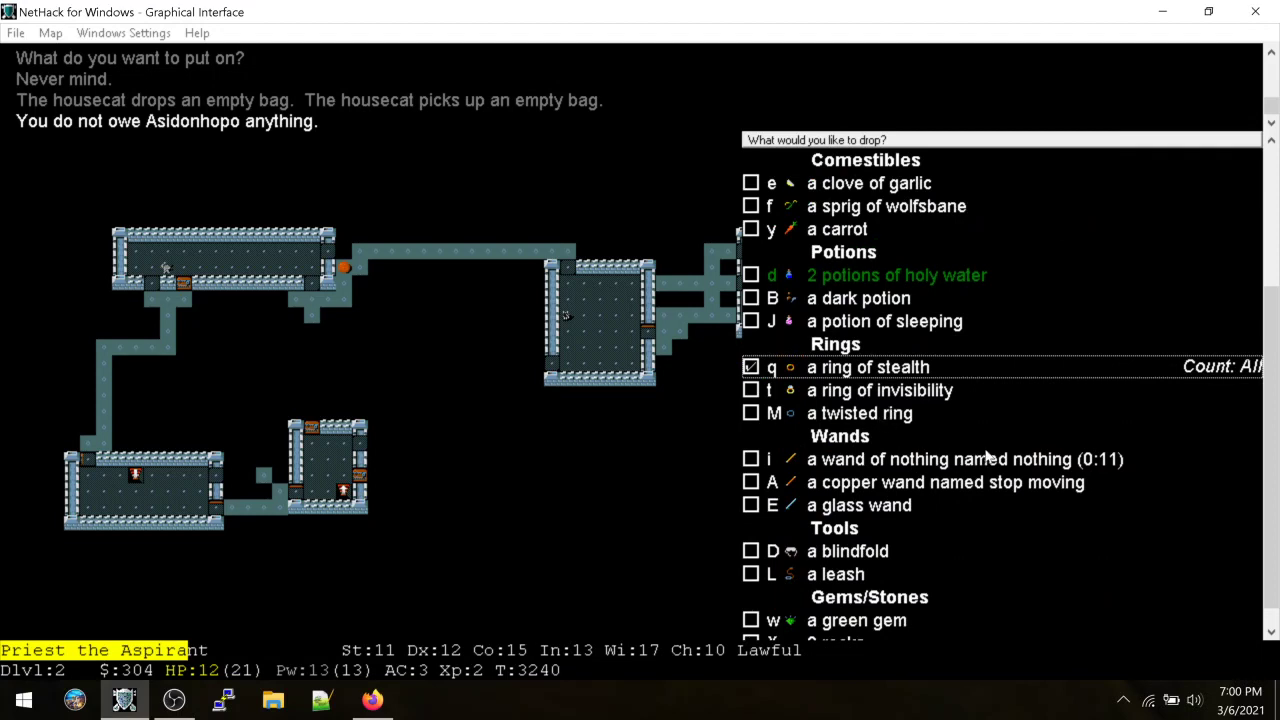
key("Return")
key("y")
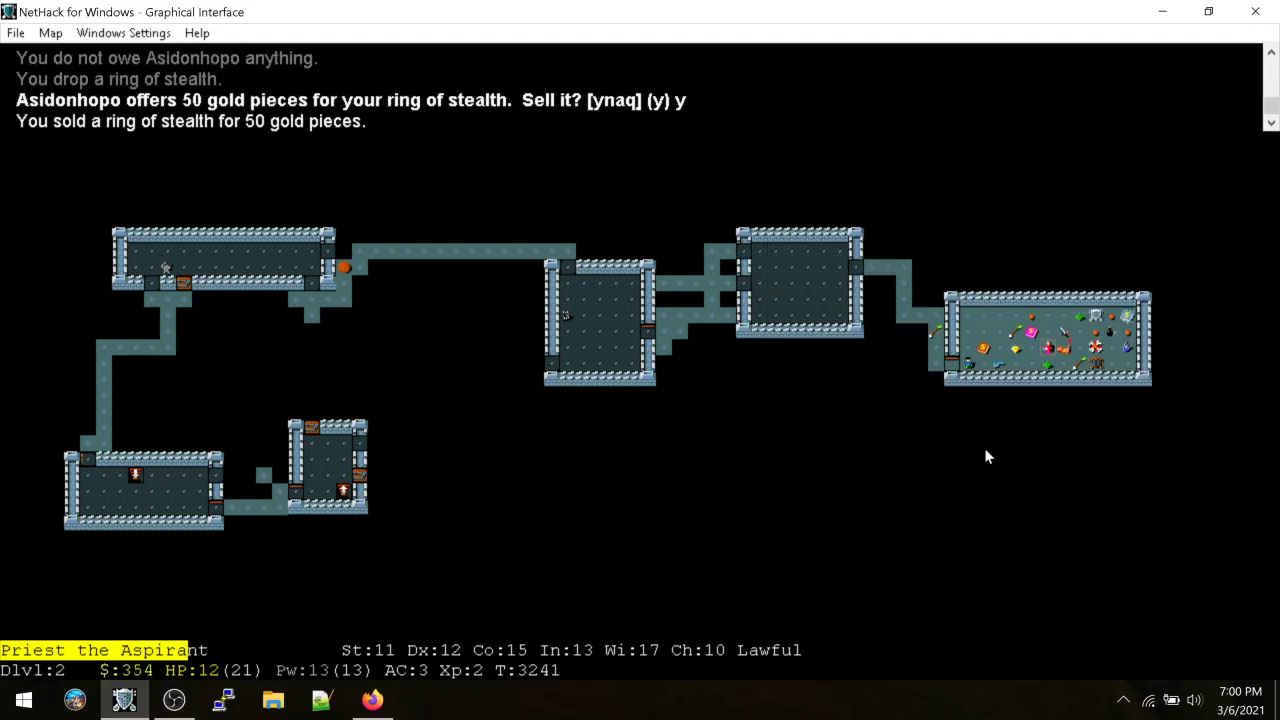
Walk to the rock square and pick up the black potion
key("h")
key("h")
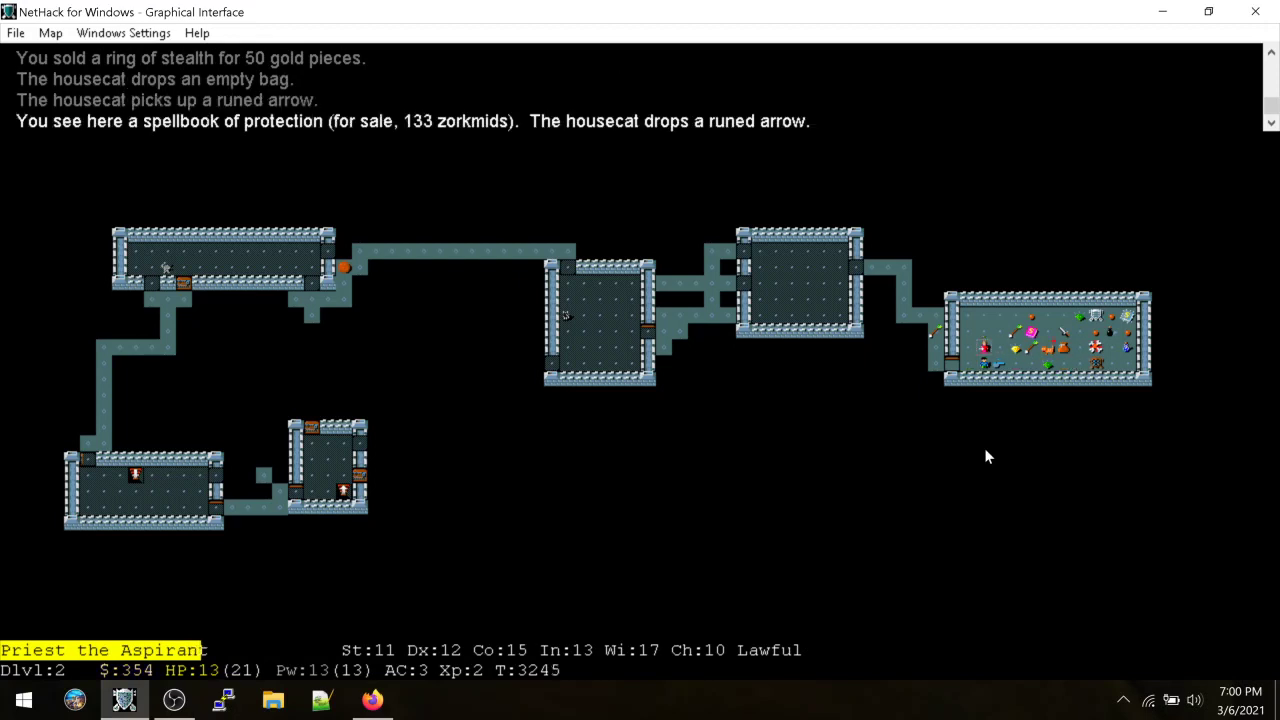
key("h")
key("h")
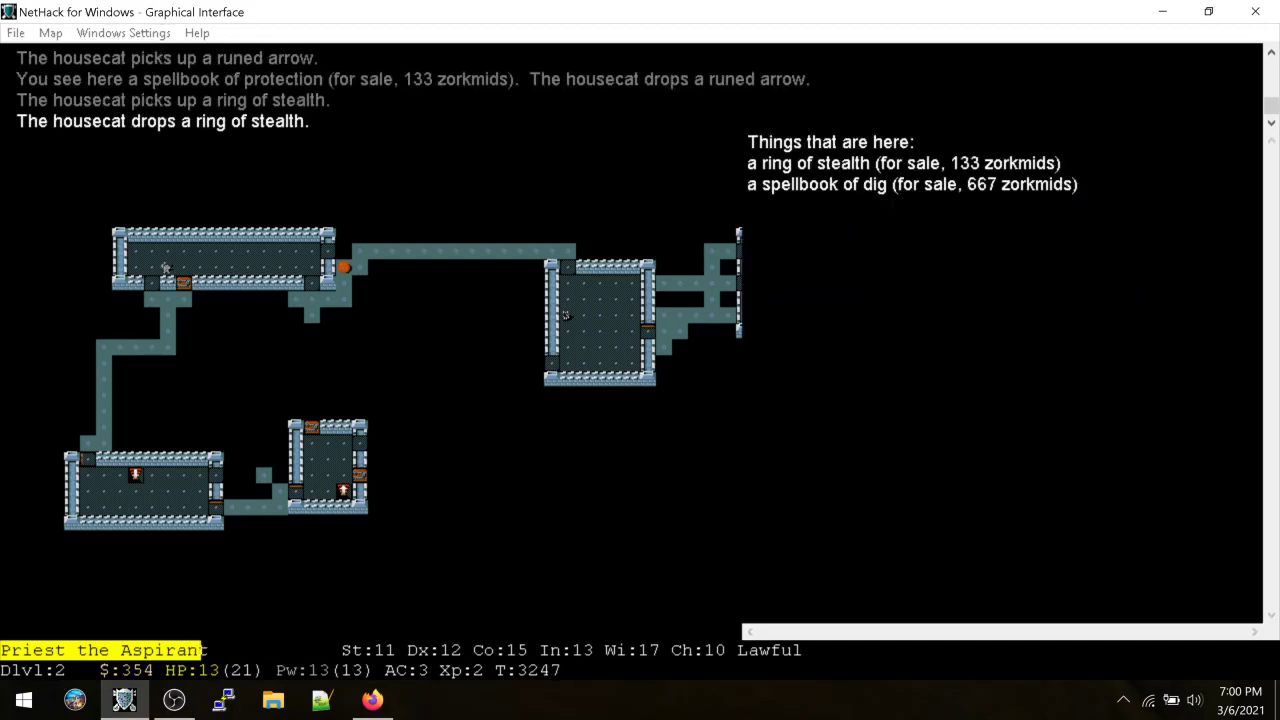
key("Return")
key("h")
key("h")
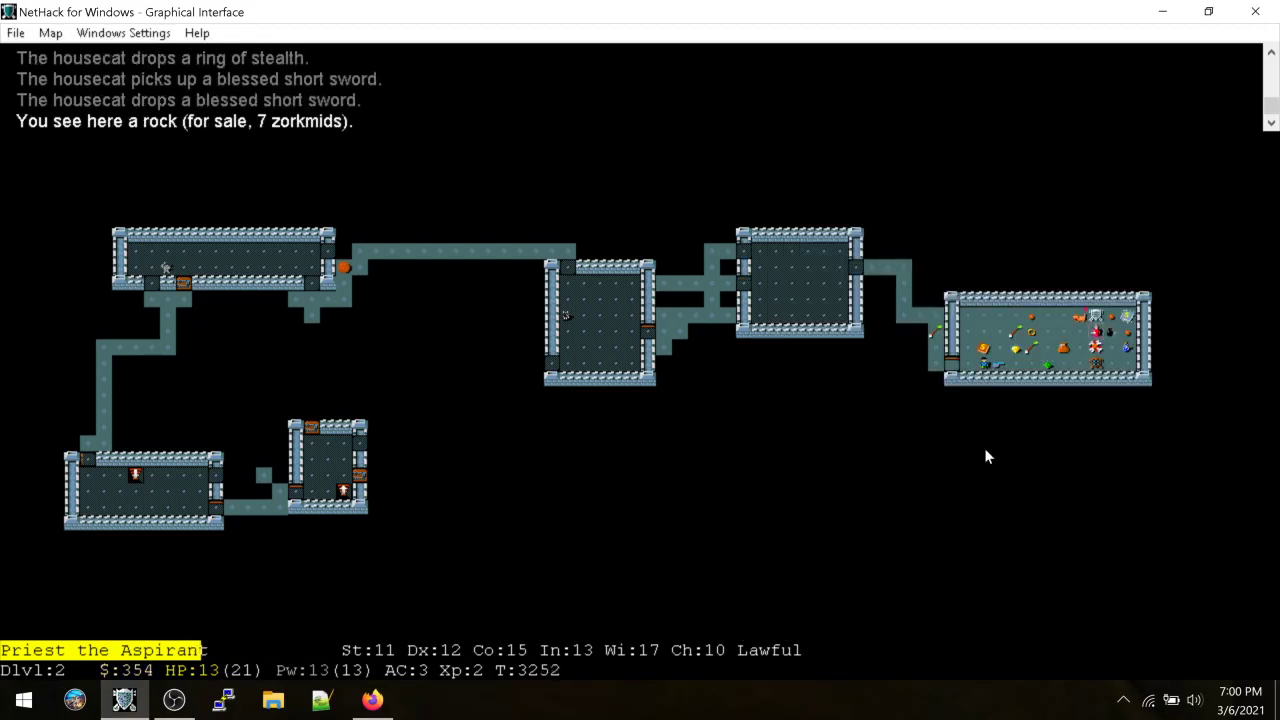
key("h")
key("Return")
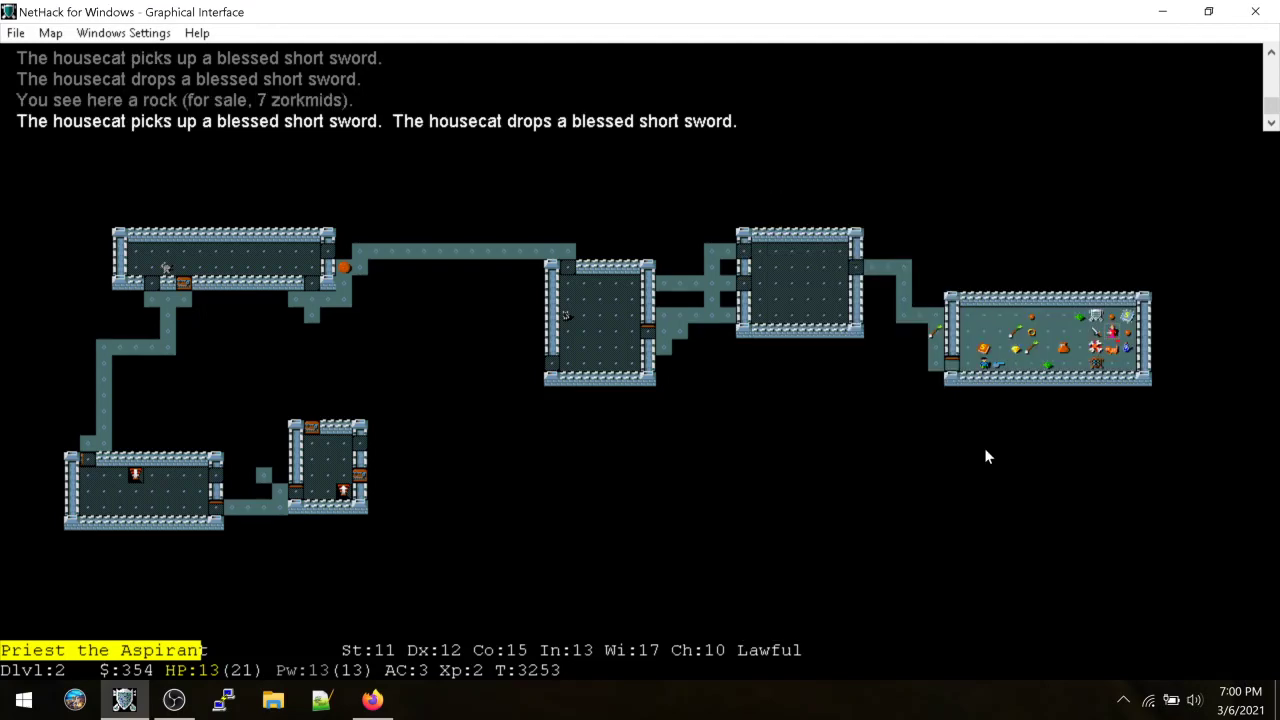
key("comma")
key("a")
key("Return")
Pay Asidonhopo 89 gold for the cursed black potion, leaving 265 gold
key("l")
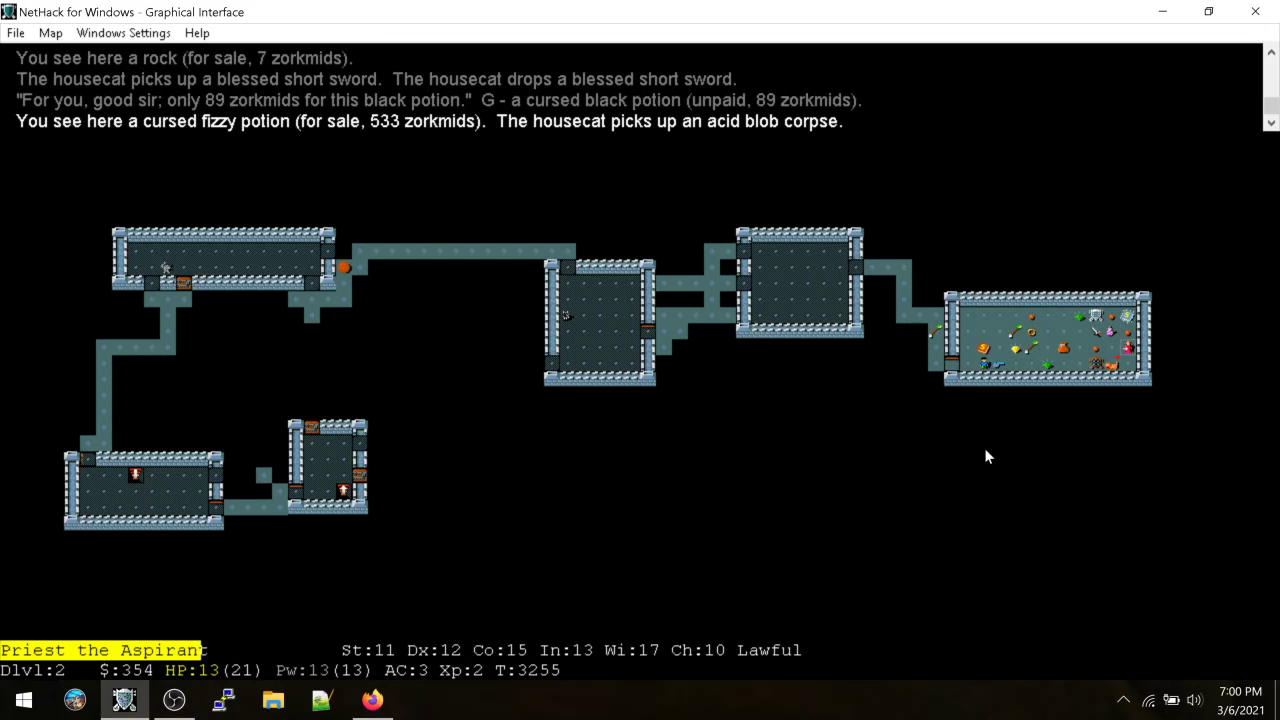
key("l")
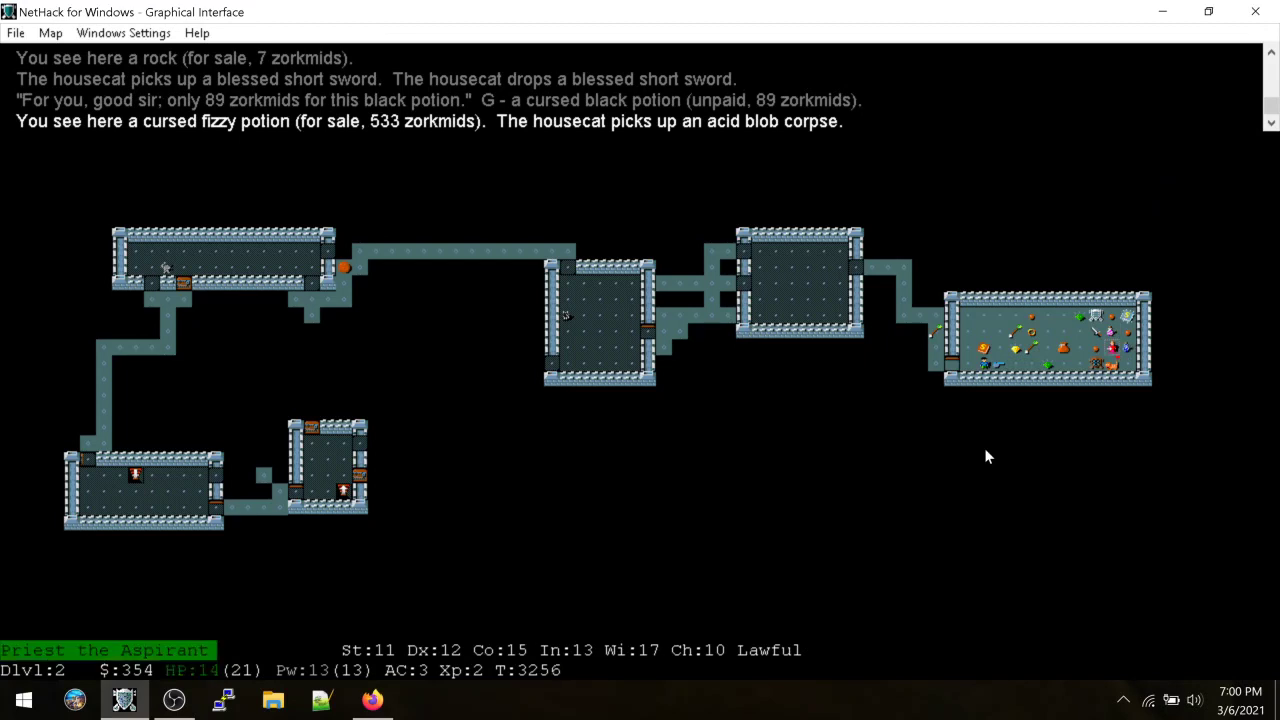
key("h")
key("h")
key("h")
key("h")
key("h")
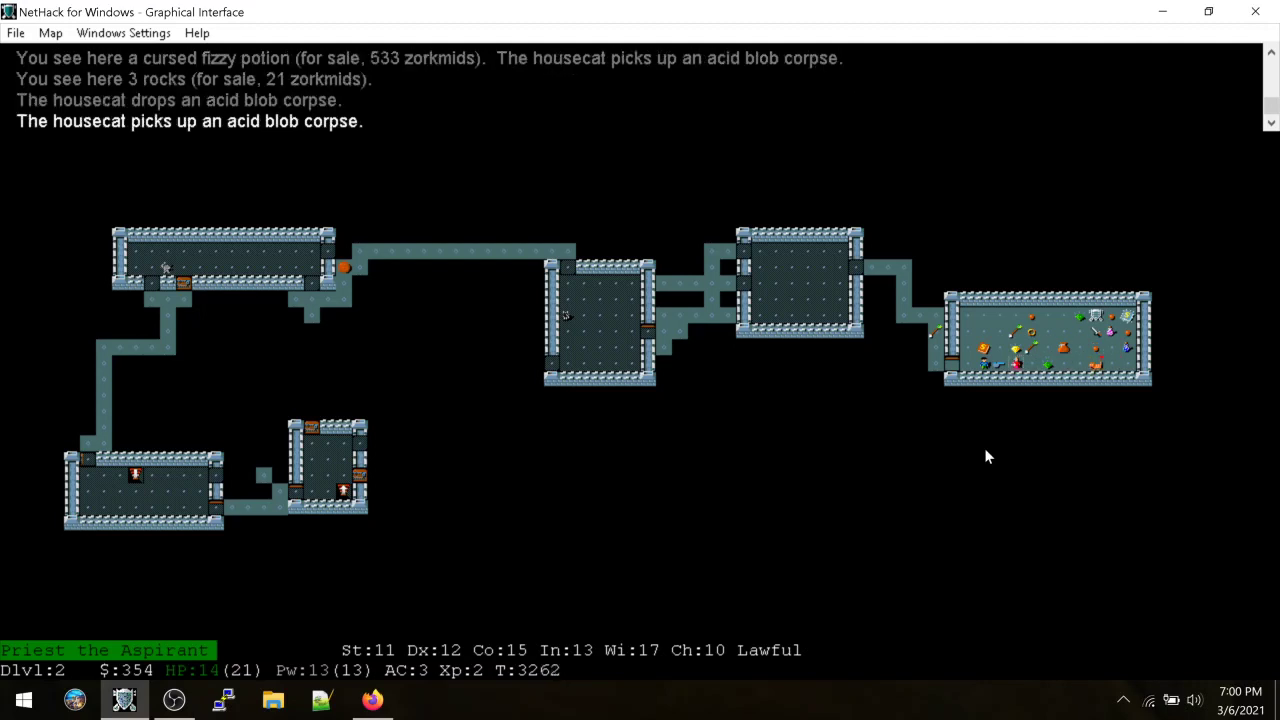
key("p")
key("y")
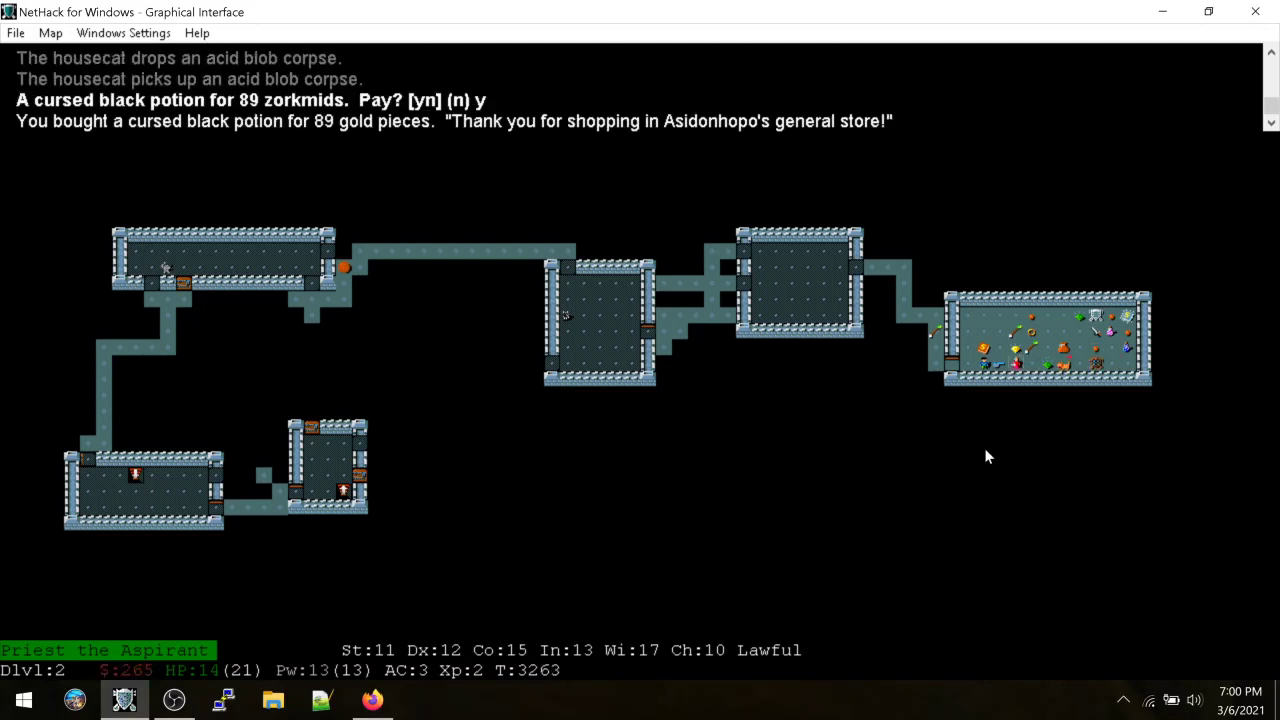
key("k")
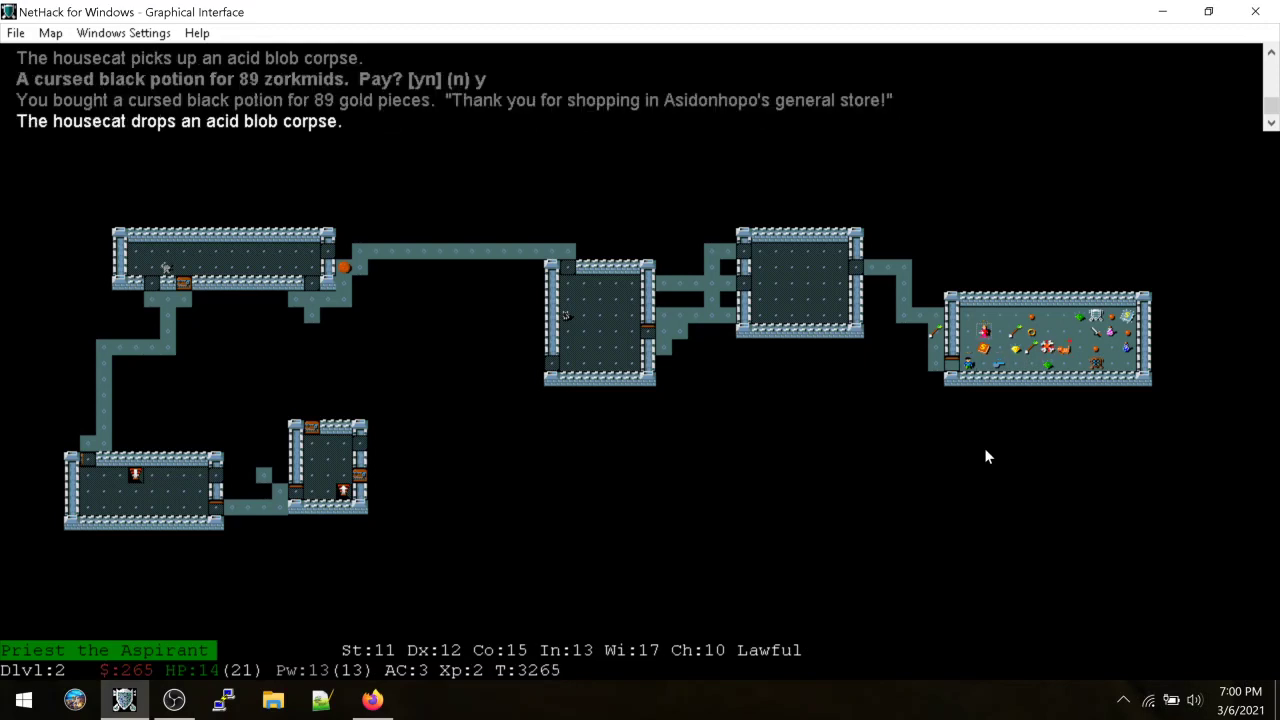
key("j")
key("l")
key("l")
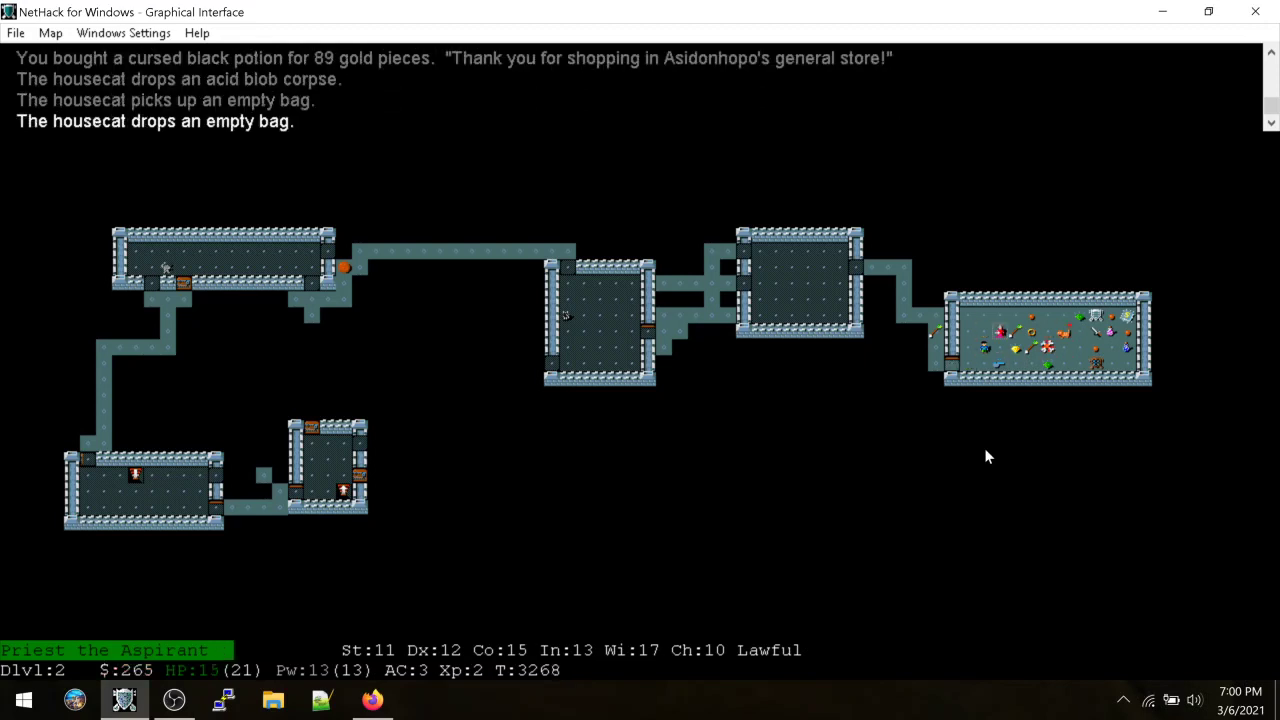
key("t")
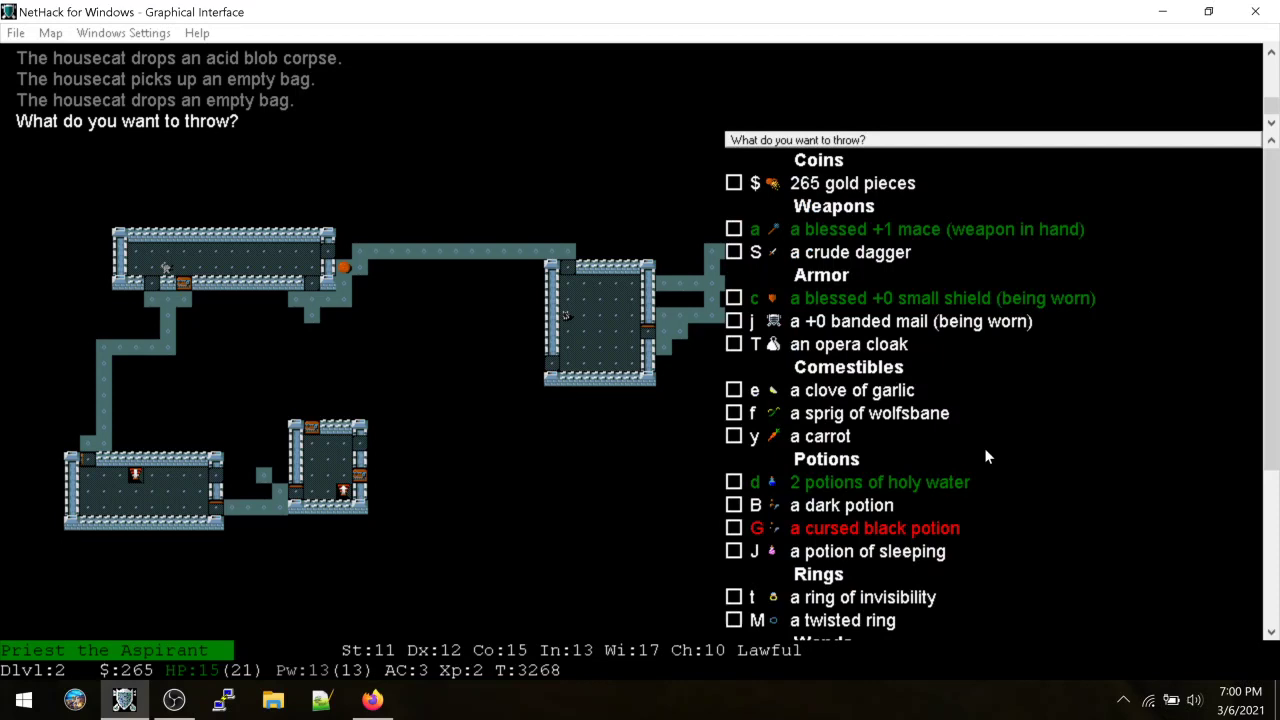
Throw the cursed black potion east, shattering it
key("G")
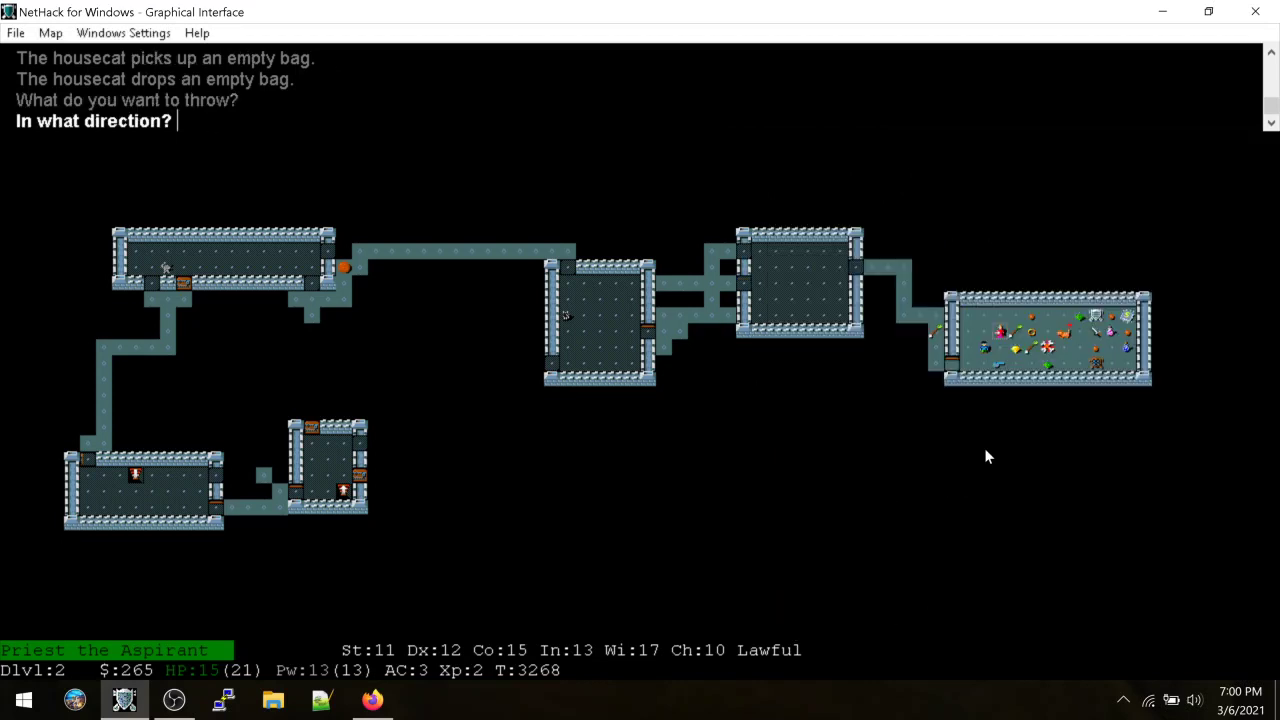
key("6")
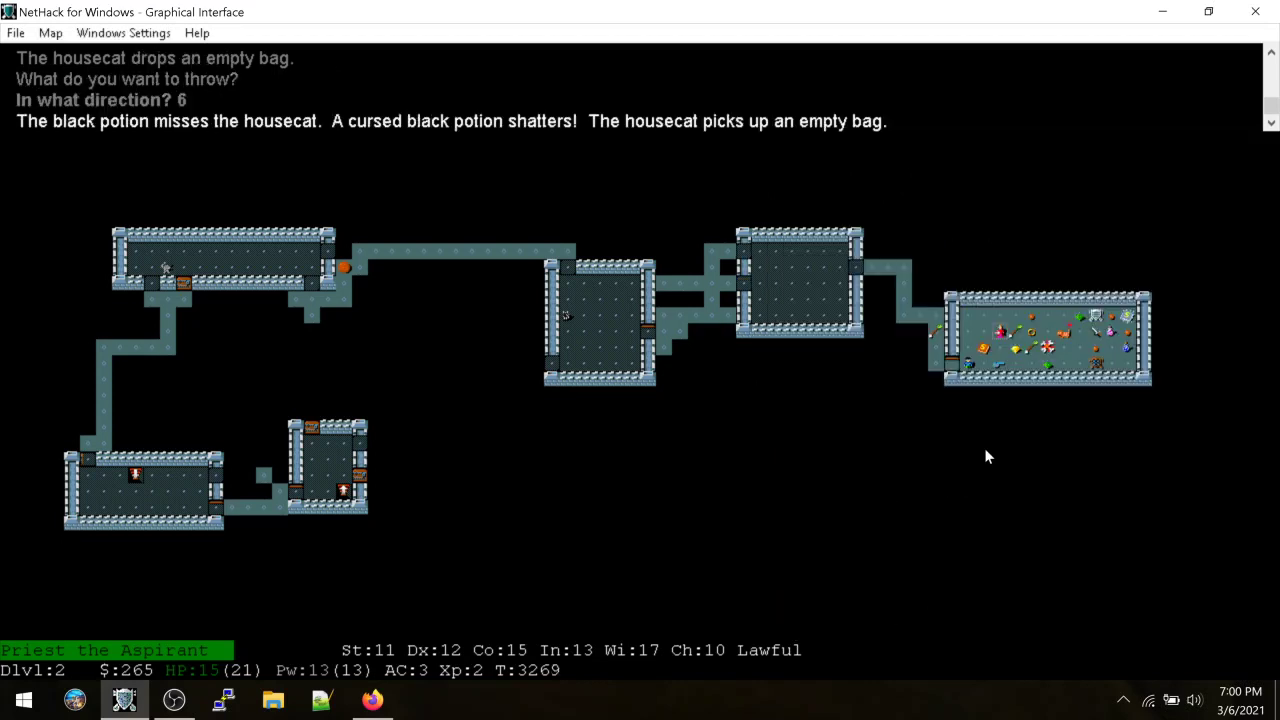
key("h")
key("j")
key("h")
key("h")
key("h")
key("h")
key("h")
Kill the acid blob at the shop doorway and step into the corridor
key("h")
key("h")
key("h")
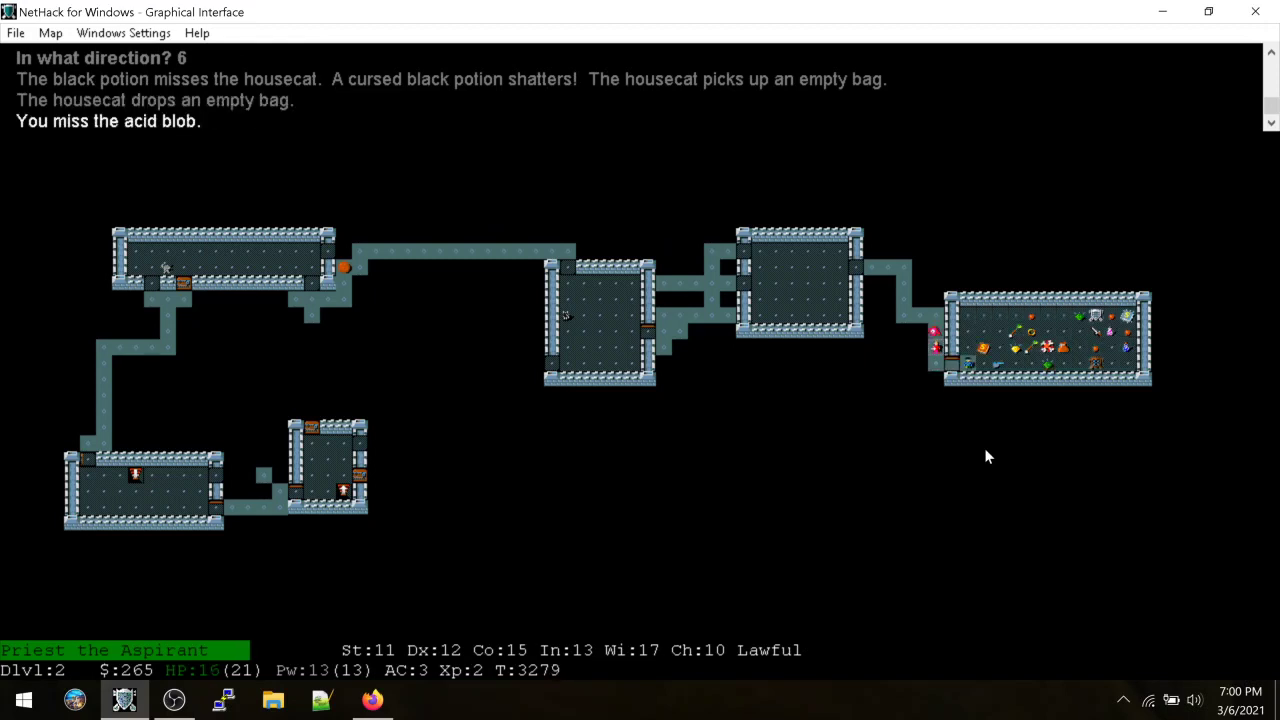
key("h")
key("h")
key("k")
key("y")
key("k")
key("k")
key("k")
key("h")
key("h")
key("h")
key("h")
key("h")
key("h")
key("h")
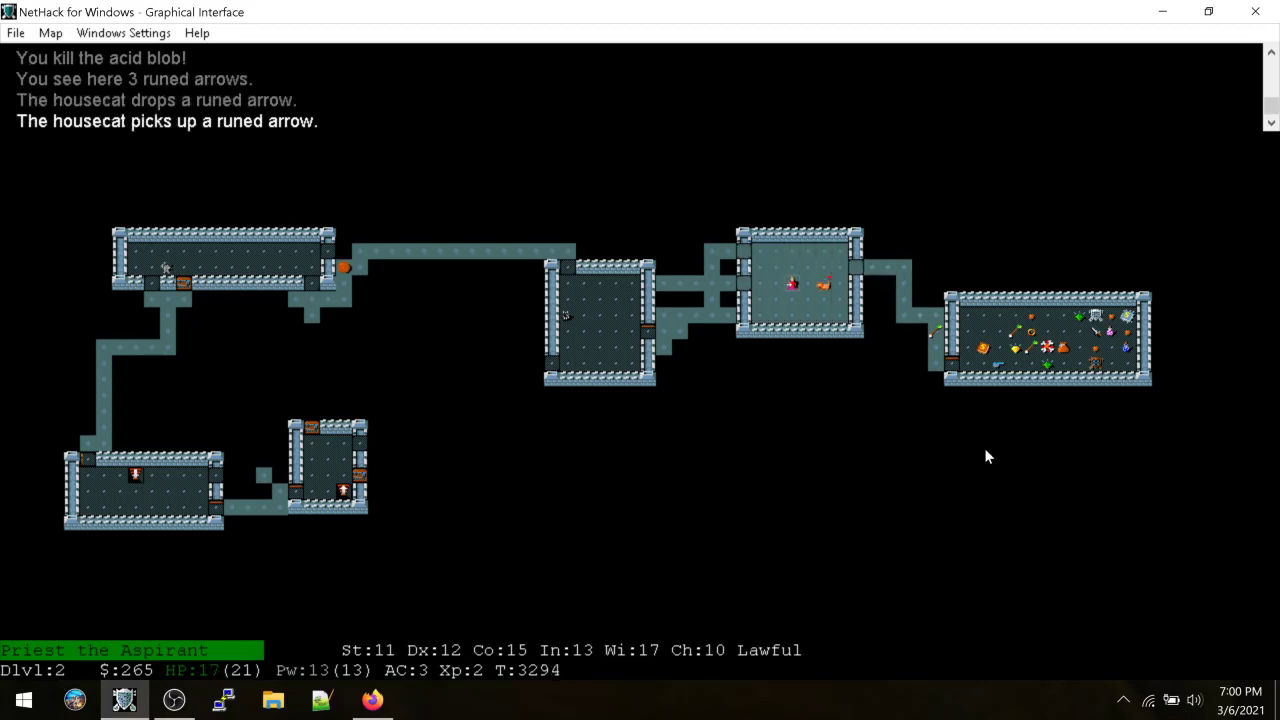
Walk down the corridor, kill the lichen and take its corpse
key("b")
key("b")
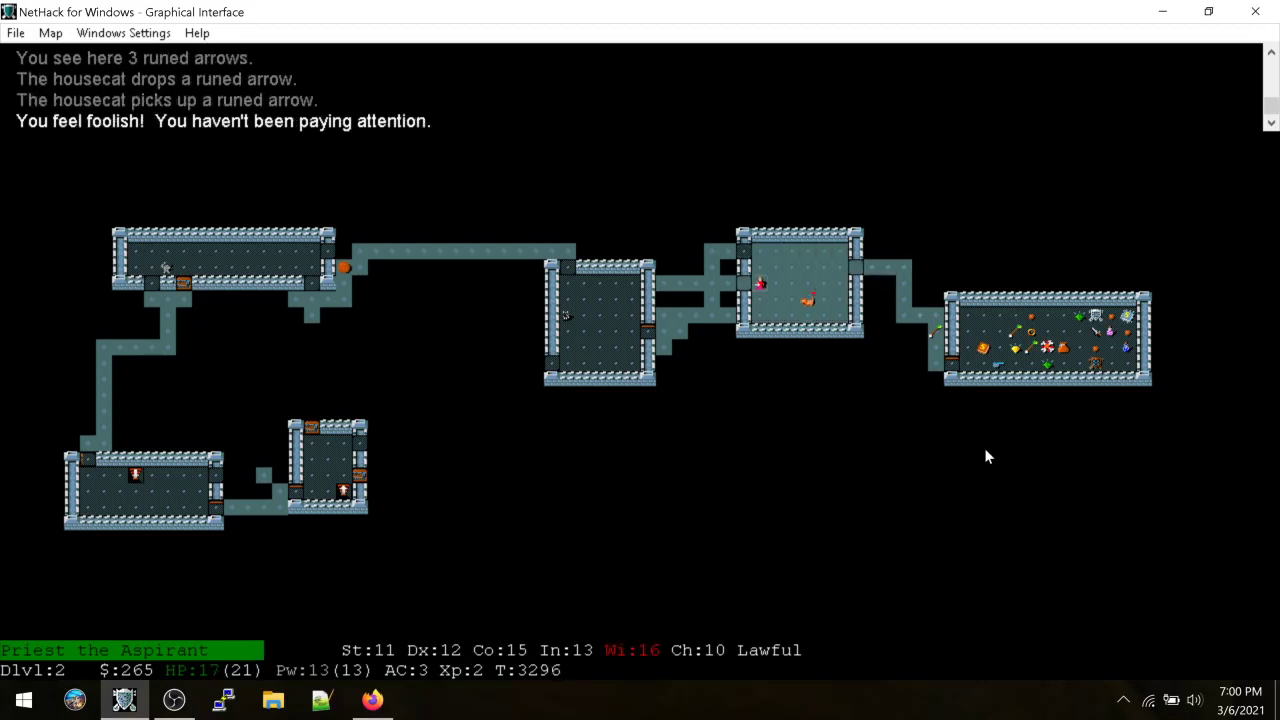
key("h")
key("b")
key("b")
key("h")
key("h")
key("h")
key("h")
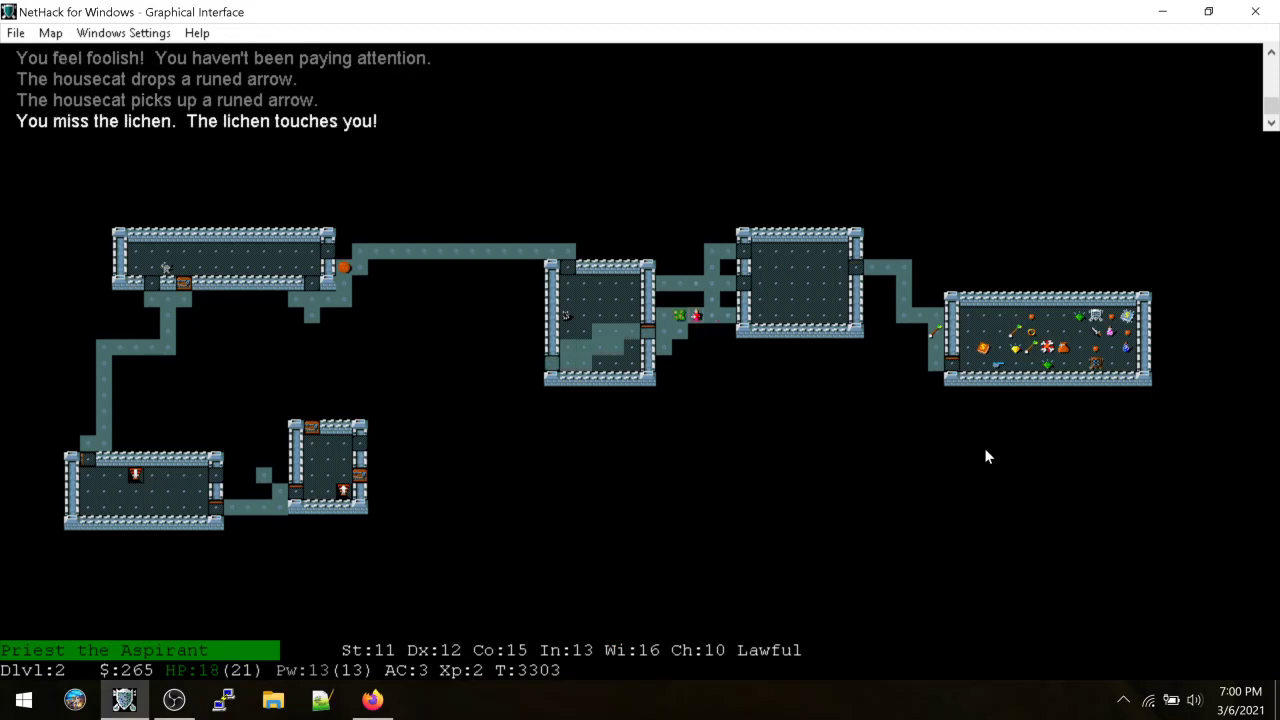
key("h")
key("h")
key("h")
key("h")
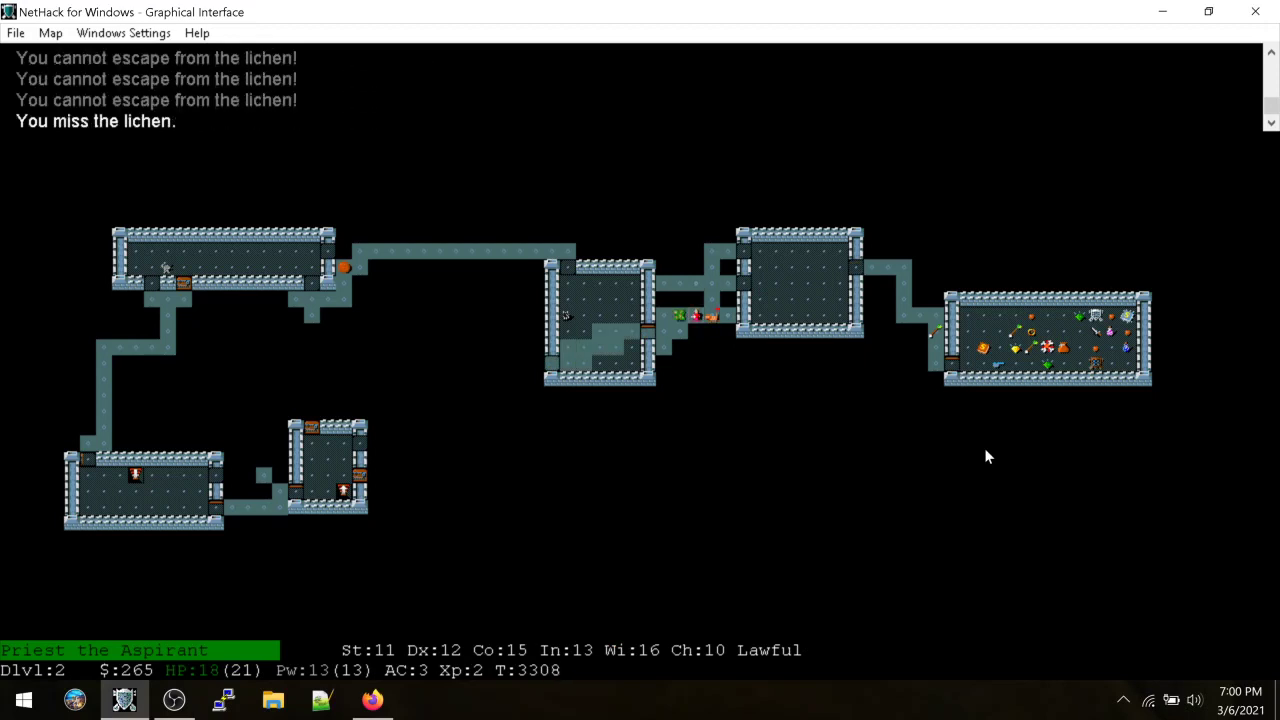
key("h")
key("h")
key("h")
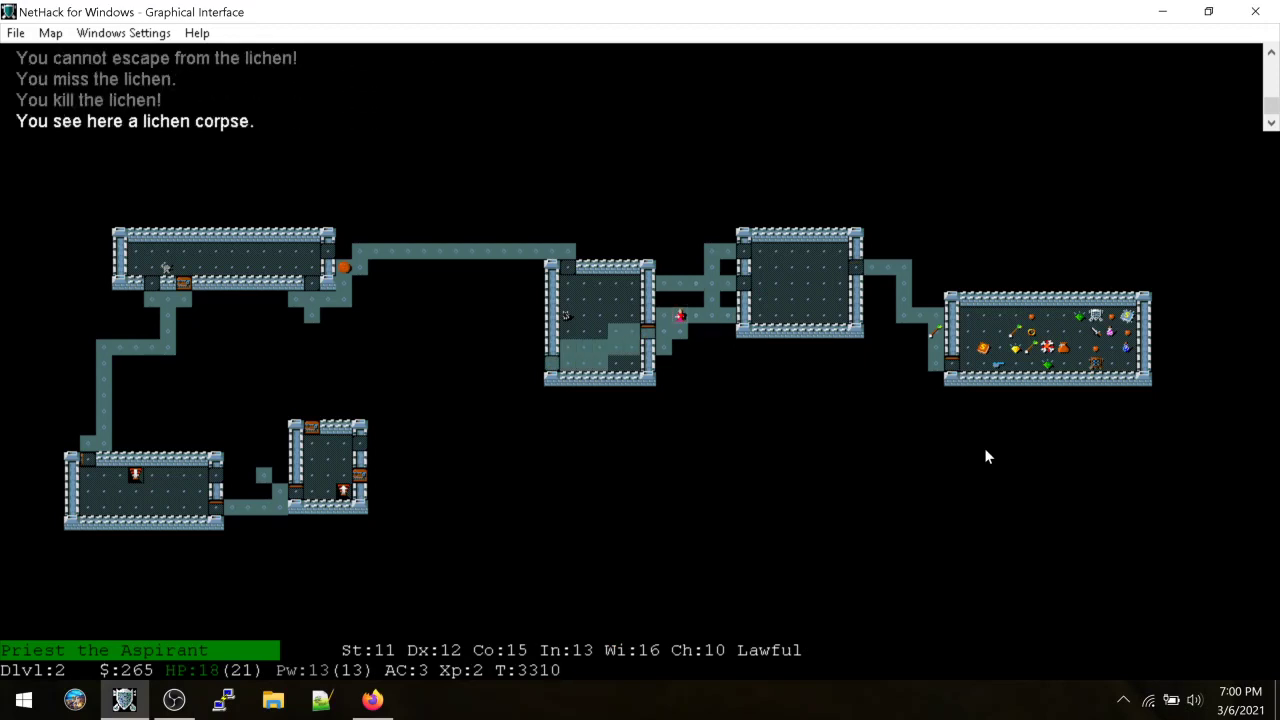
key("comma")
key("b")
Follow the corridor southwest below the middle room, then head west
key("j")
key("j")
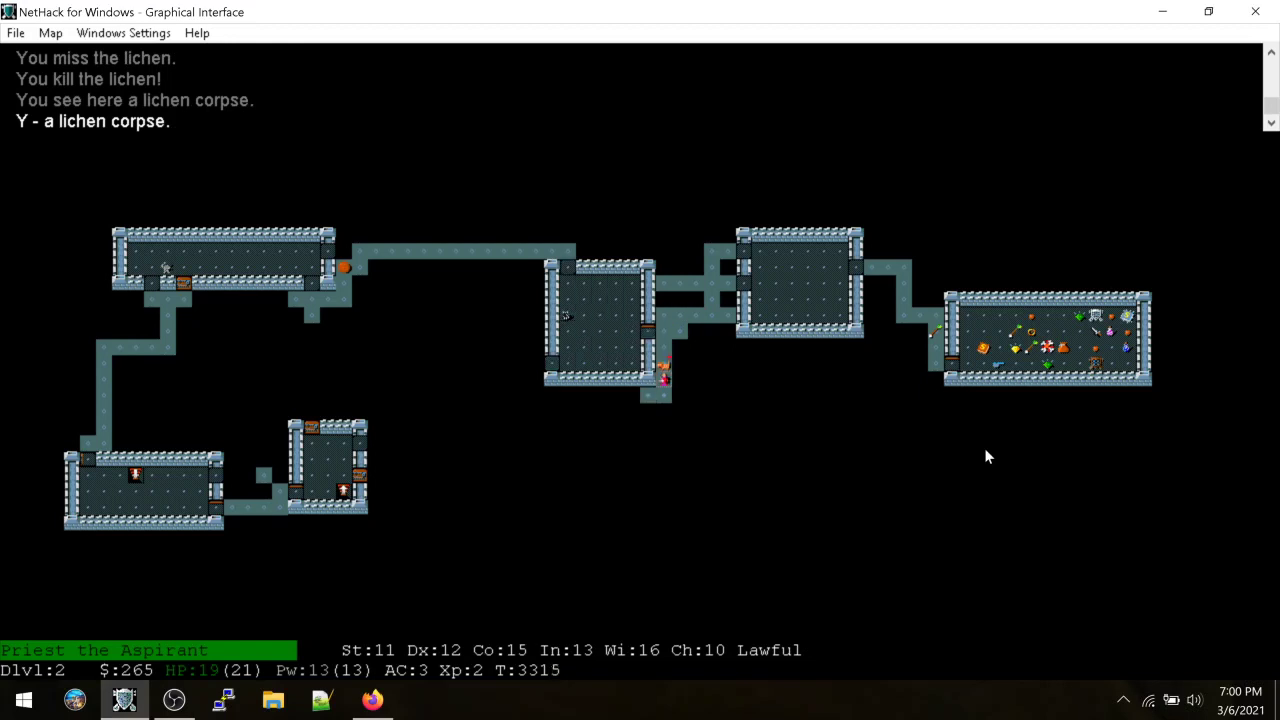
key("j")
key("j")
key("b")
key("h")
key("h")
key("h")
key("h")
key("h")
key("h")
key("h")
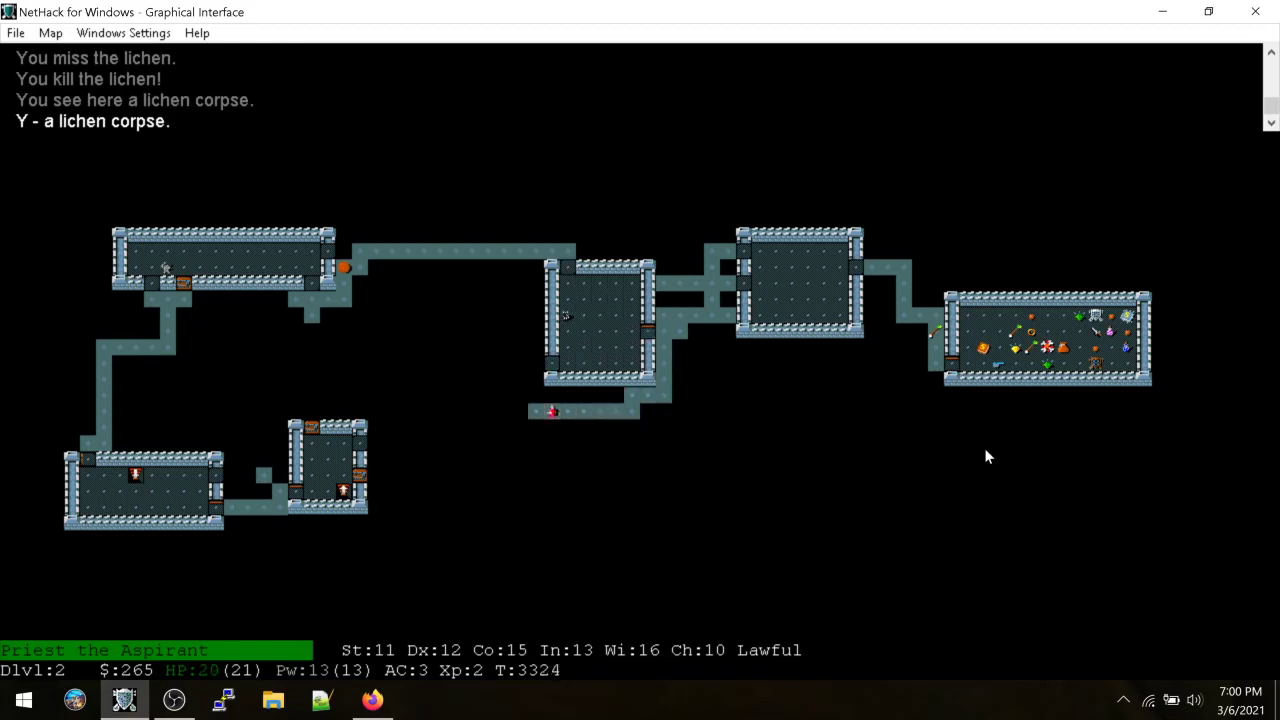
key("h")
key("h")
key("h")
key("h")
key("h")
key("h")
key("h")
Attack the yellow mold, step around it, and wait near the housecat
key("j")
key("j")
key("j")
key("j")
key("h")
key("h")
key("l")
key("k")
key("k")
key("j")
key("j")
key("h")
key("l")
key("h")
key("k")
key("s")
key("s")
key("s")
key("s")
key("s")
key("s")
key("s")
key("s")
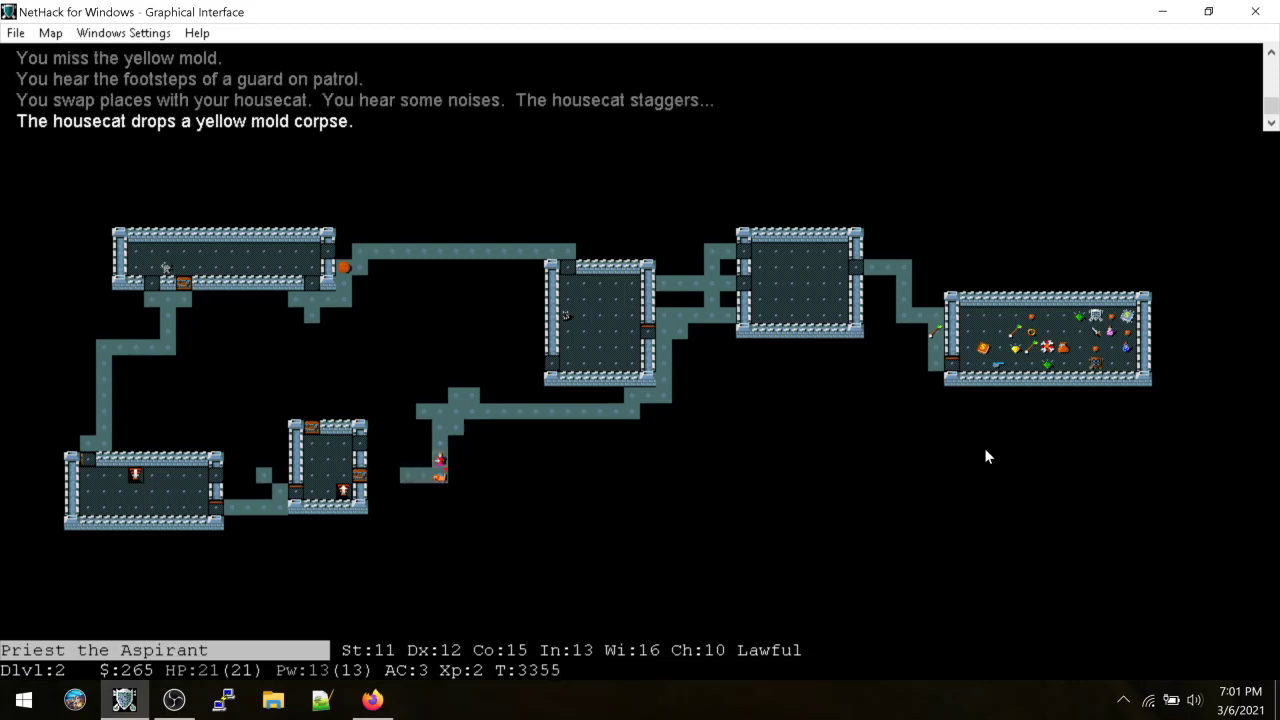
key("s")
key("s")
Open the small room's door, cross it westward, and kick the stuck north door
key("h")
key("h")
key("h")
key("h")
key("h")
key("h")
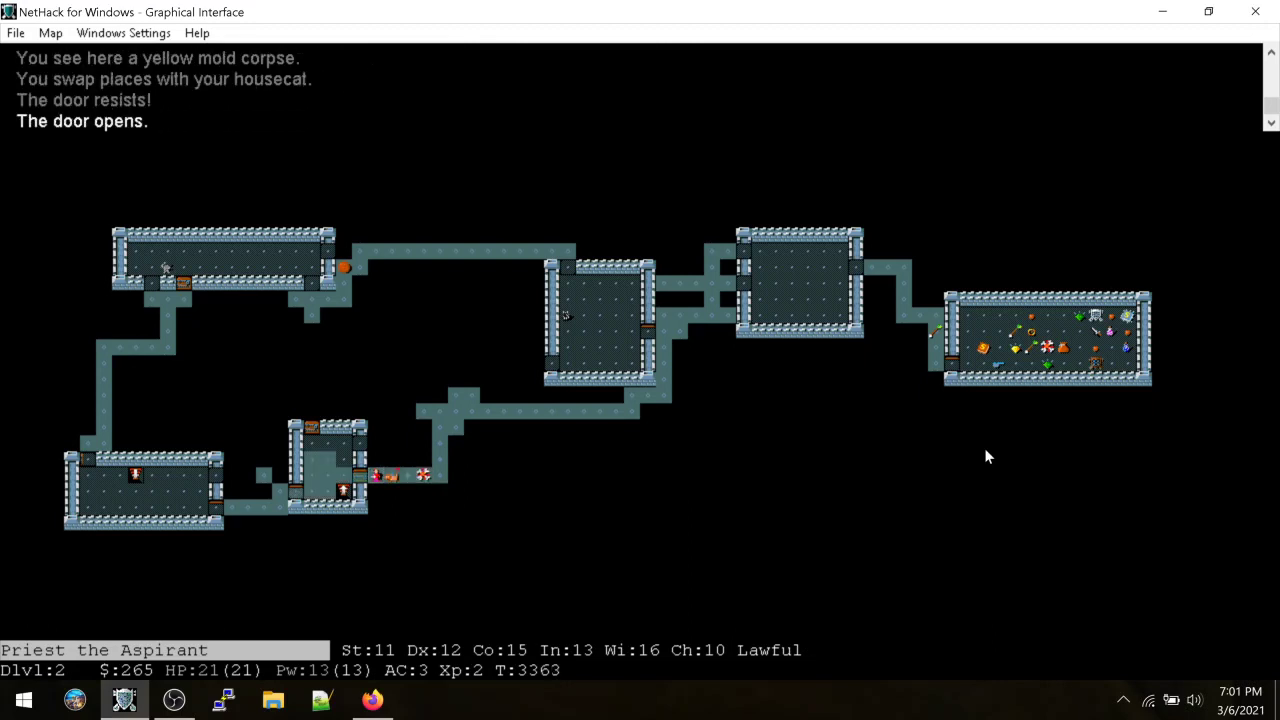
key("h")
key("h")
key("h")
key("h")
key("h")
key("h")
key("h")
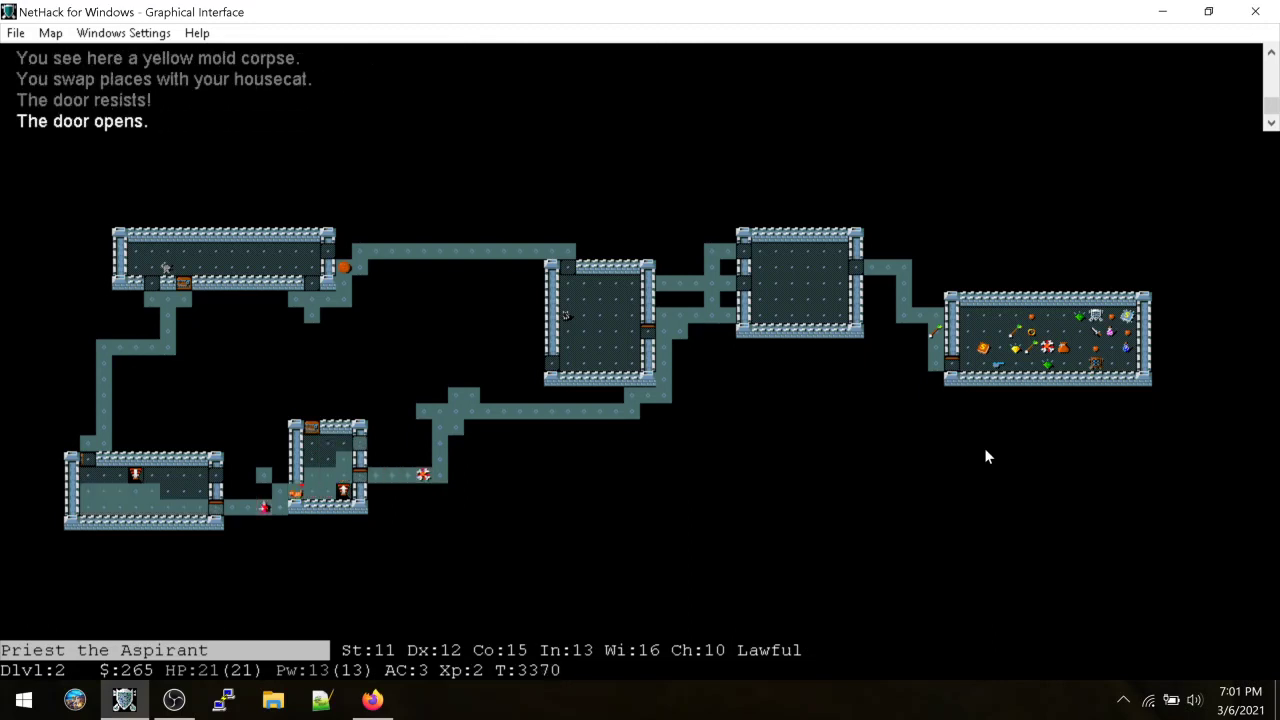
key("h")
key("h")
key("h")
key("h")
key("h")
key("h")
key("h")
key("h")
key("h")
key("h")
key("k")
key("k")
key("ctrl+d")
key("8")
key("ctrl+d")
key("8")
Close the north door
key("c")
key("8")
key("j")
key("l")
Kick the east door repeatedly, then shut it
key("n")
key("n")
key("l")
key("l")
key("ctrl+d")
key("6")
key("ctrl+d")
key("6")
key("ctrl+d")
key("6")
key("c")
key("6")
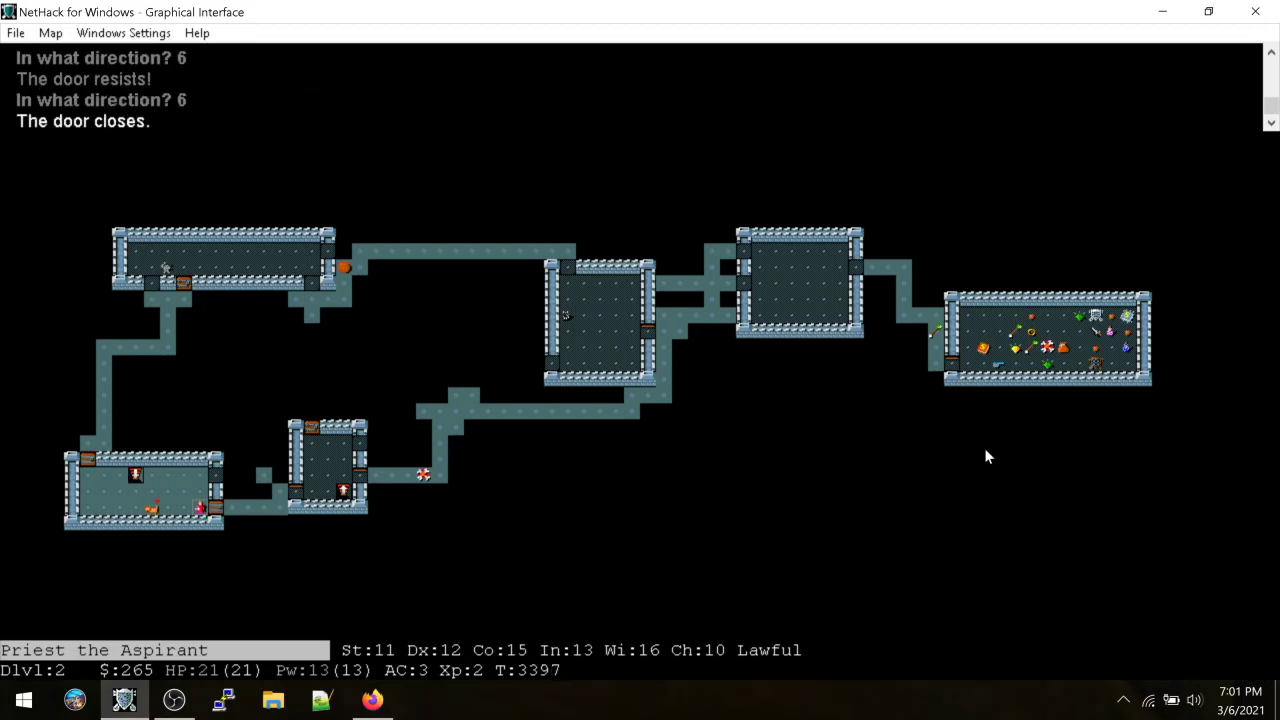
Step north into the corridor, then return west across the bottom-left room
key("l")
key("l")
key("l")
key("l")
key("l")
key("l")
key("k")
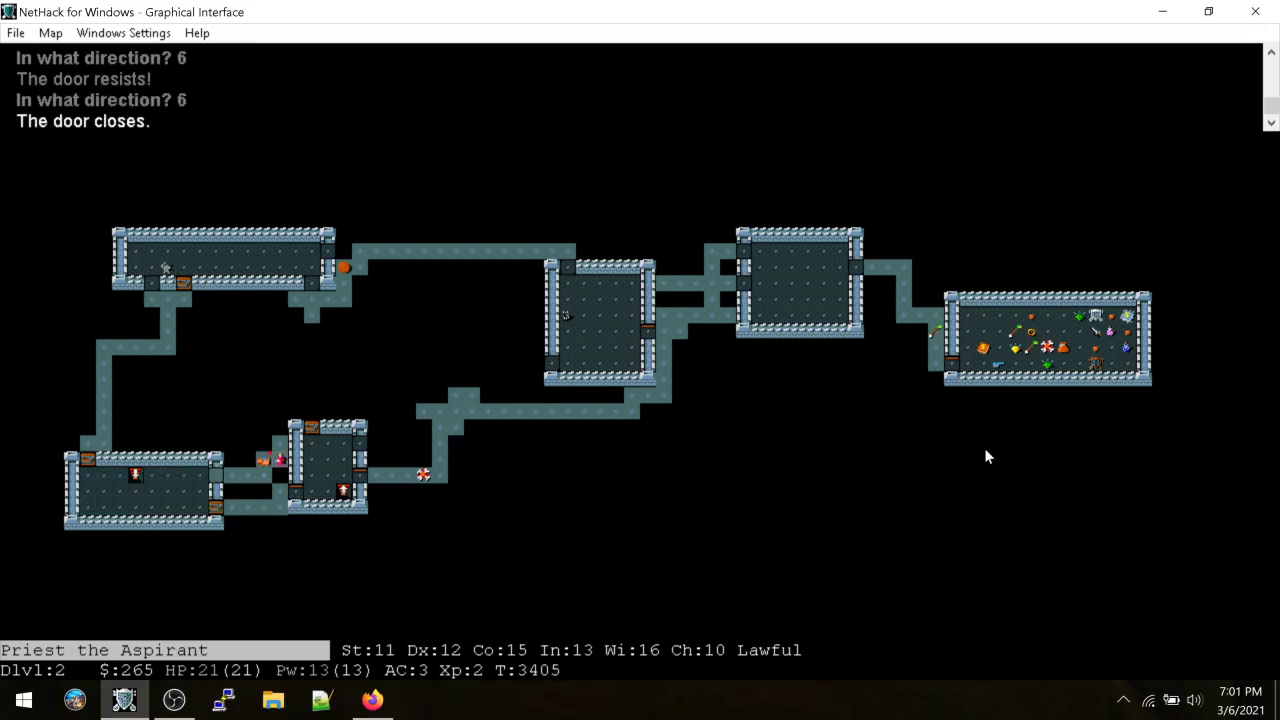
key("s")
key("s")
key("s")
key("s")
key("s")
key("j")
key("h")
key("h")
key("h")
key("h")
key("h")
key("h")
key("h")
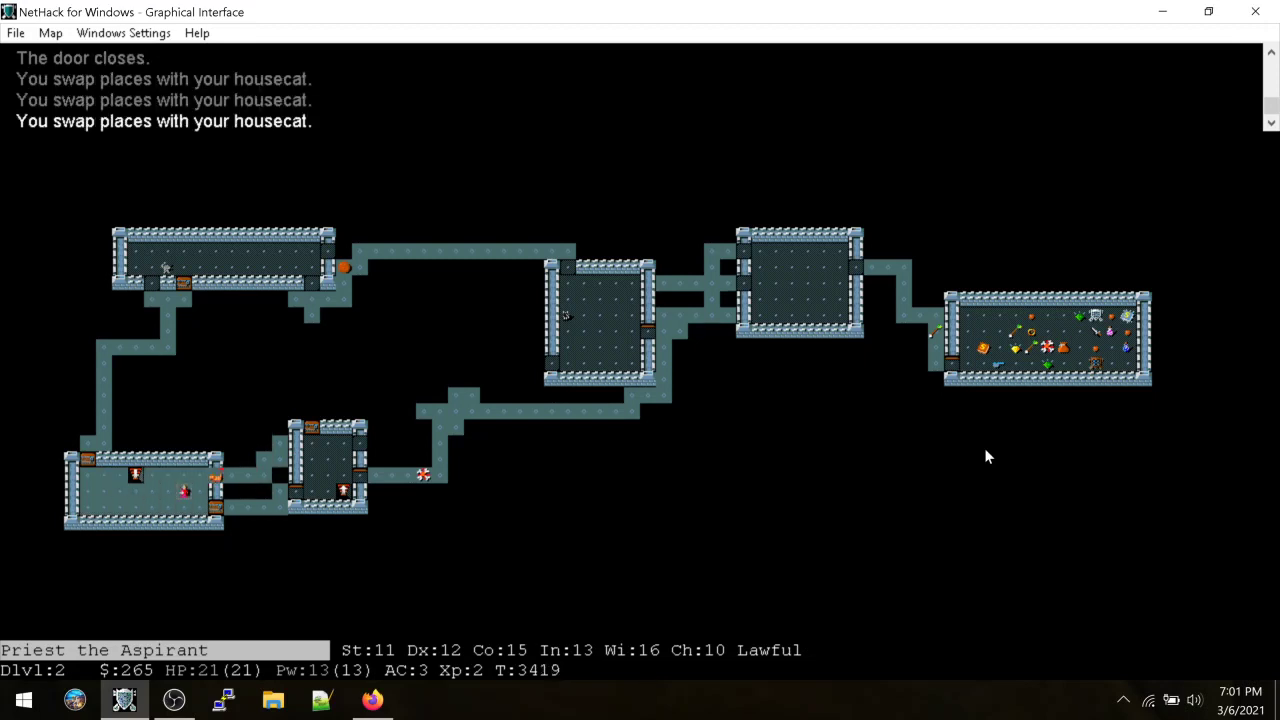
key("b")
key("h")
key("h")
key("h")
key("h")
key("h")
Check the inventory, quaff the dark potion, and call it 'feel good'
key("i")
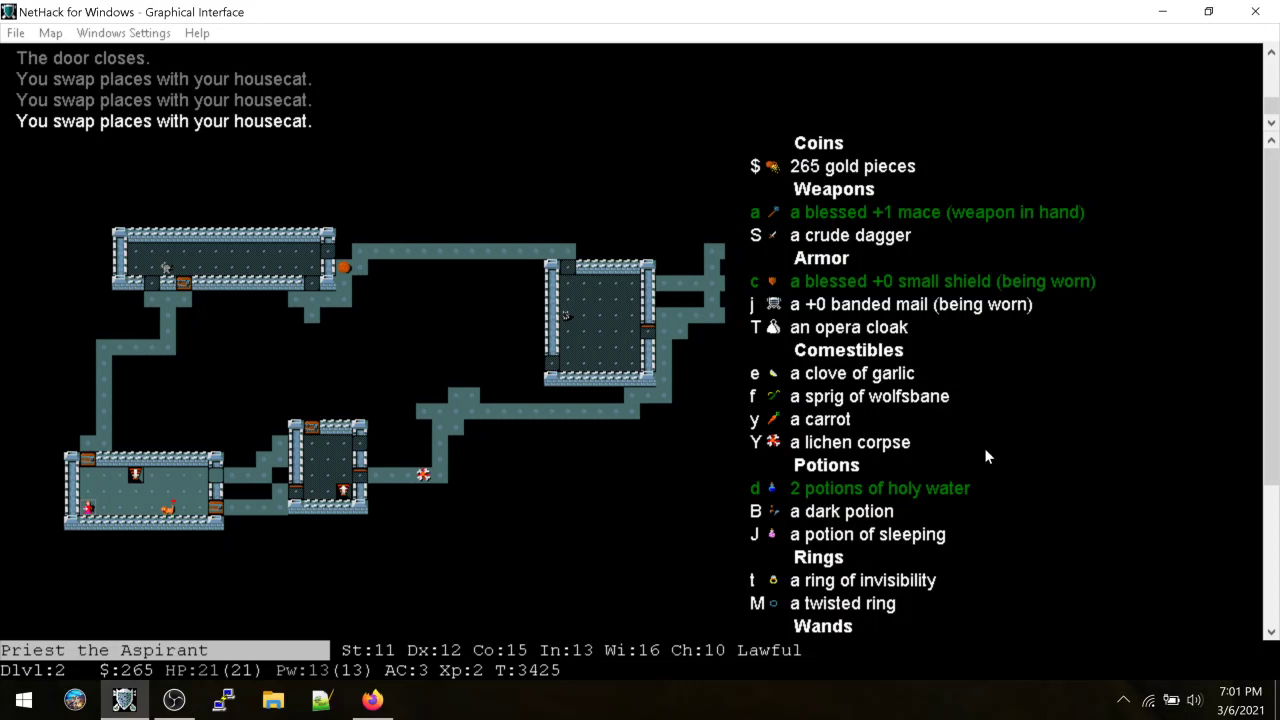
key("Escape")
key("q")
key("B")
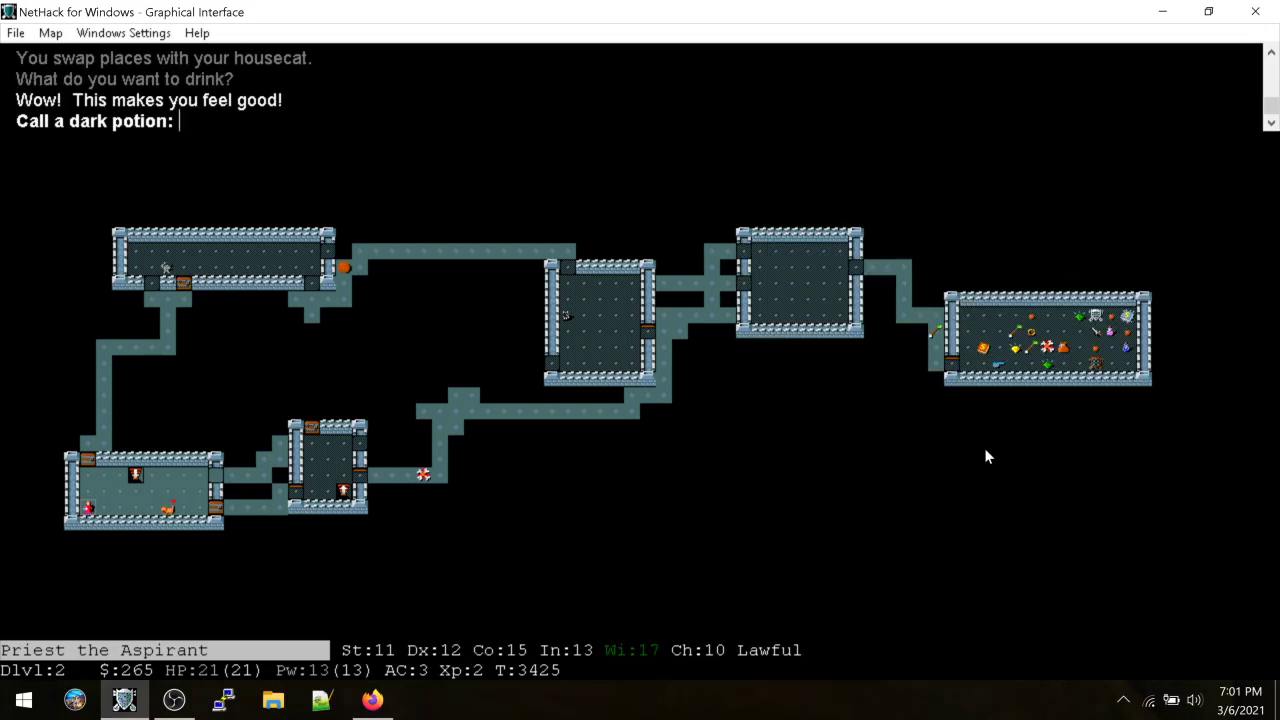
type("feel good")
key("Return")
Review the inventory, then drop the green gem and the 2 rocks
key("i")
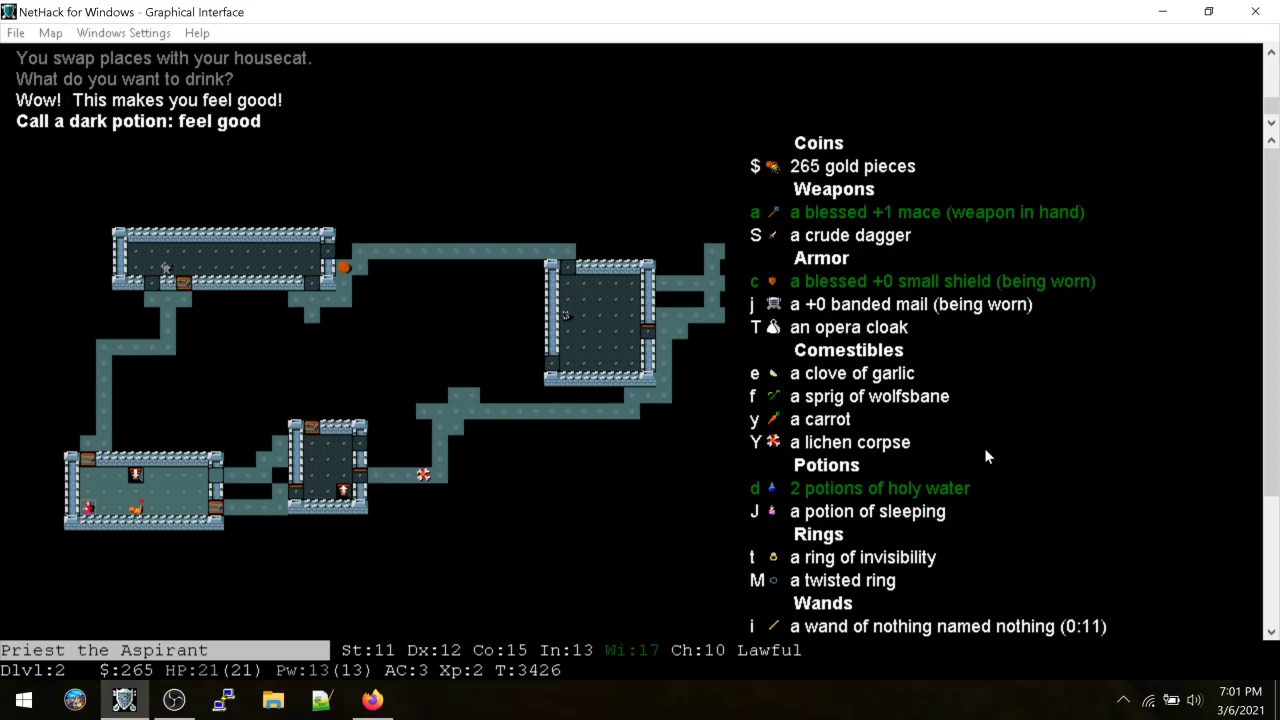
scroll(984, 448, "down", 2)
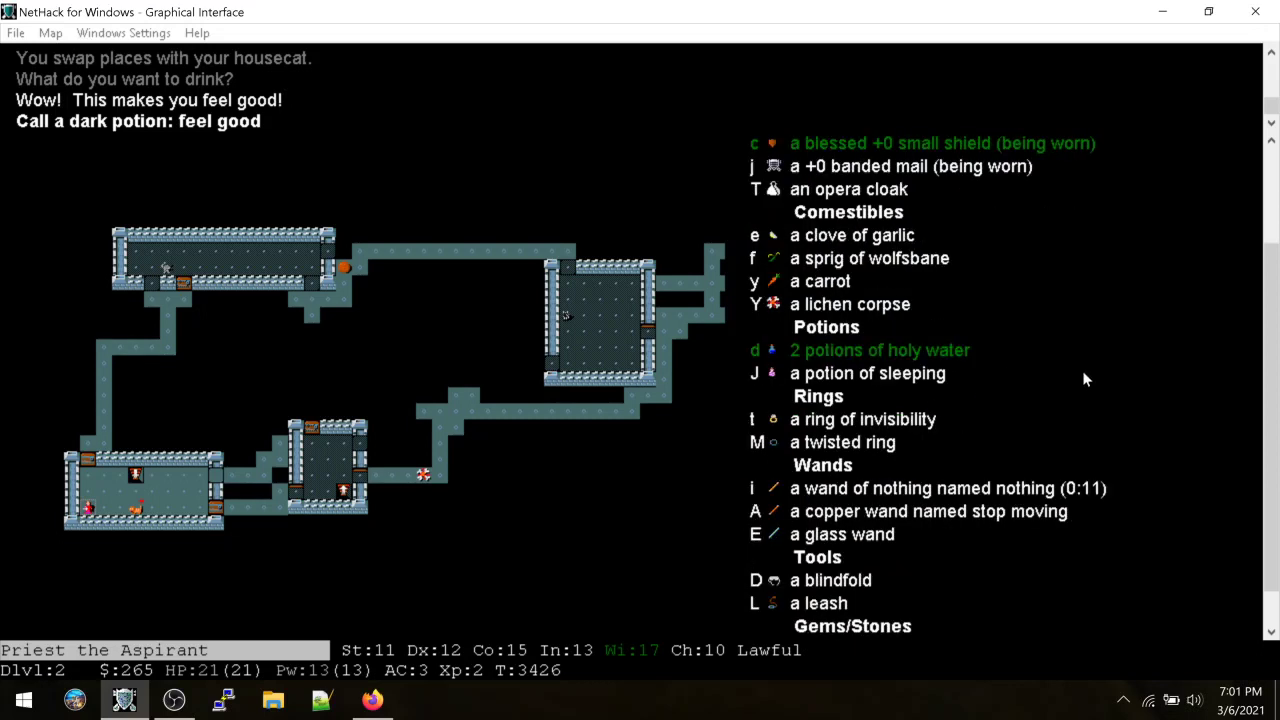
scroll(1082, 370, "down", 1)
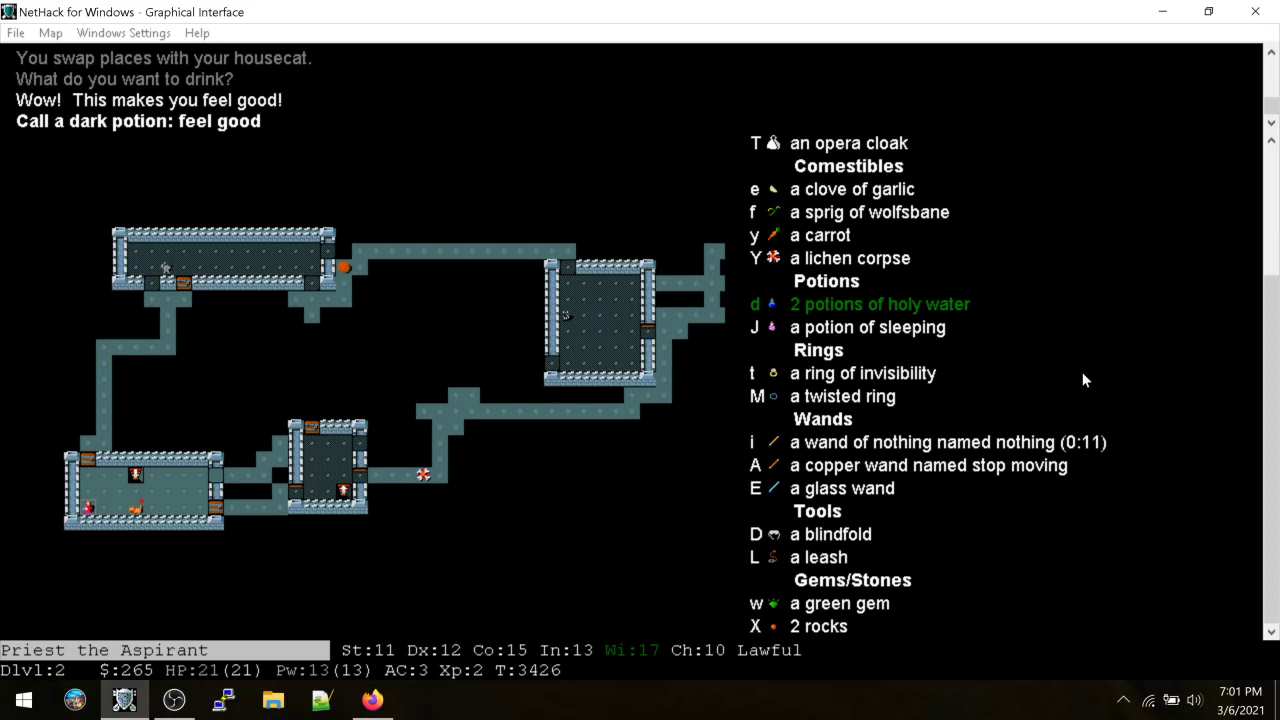
key("d")
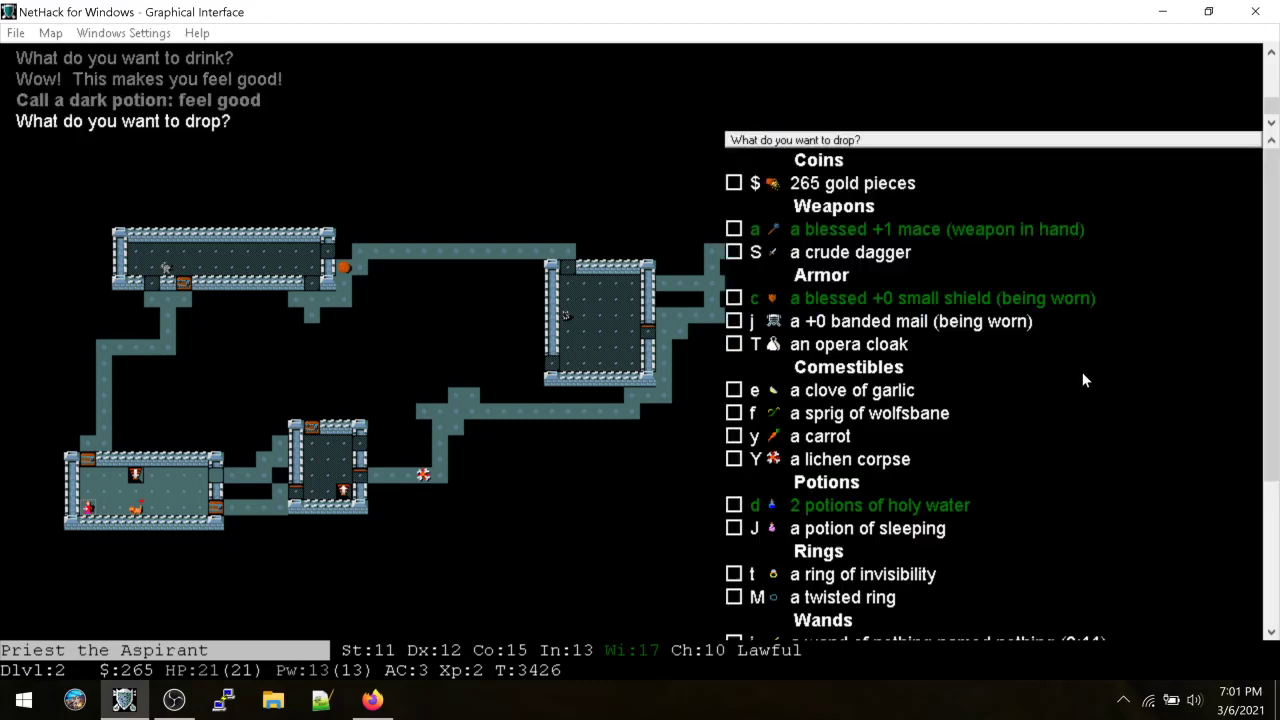
key("w")
key("d")
key("r")
key("s")
key("s")
Write Elbereth in the dust, engrave-test the glass wand, and call it 'nothing yet'
key("E")
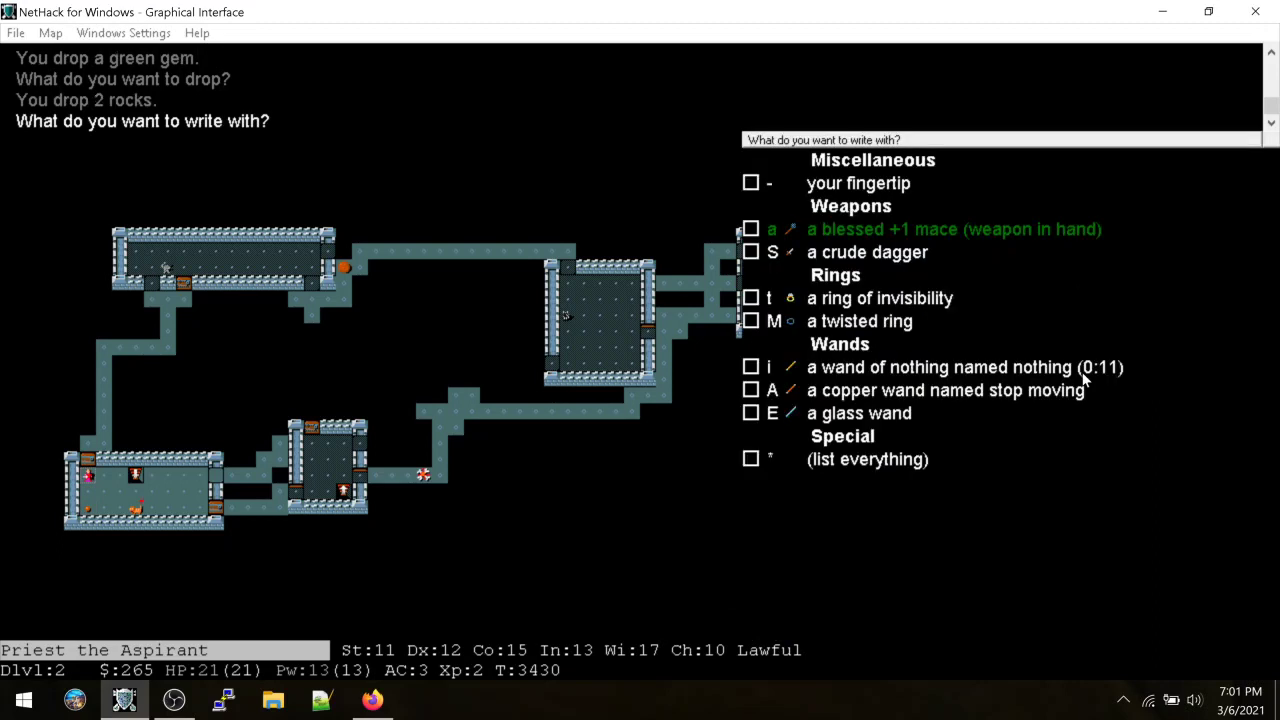
key("minus")
type("Elbereth")
key("Return")
key("E")
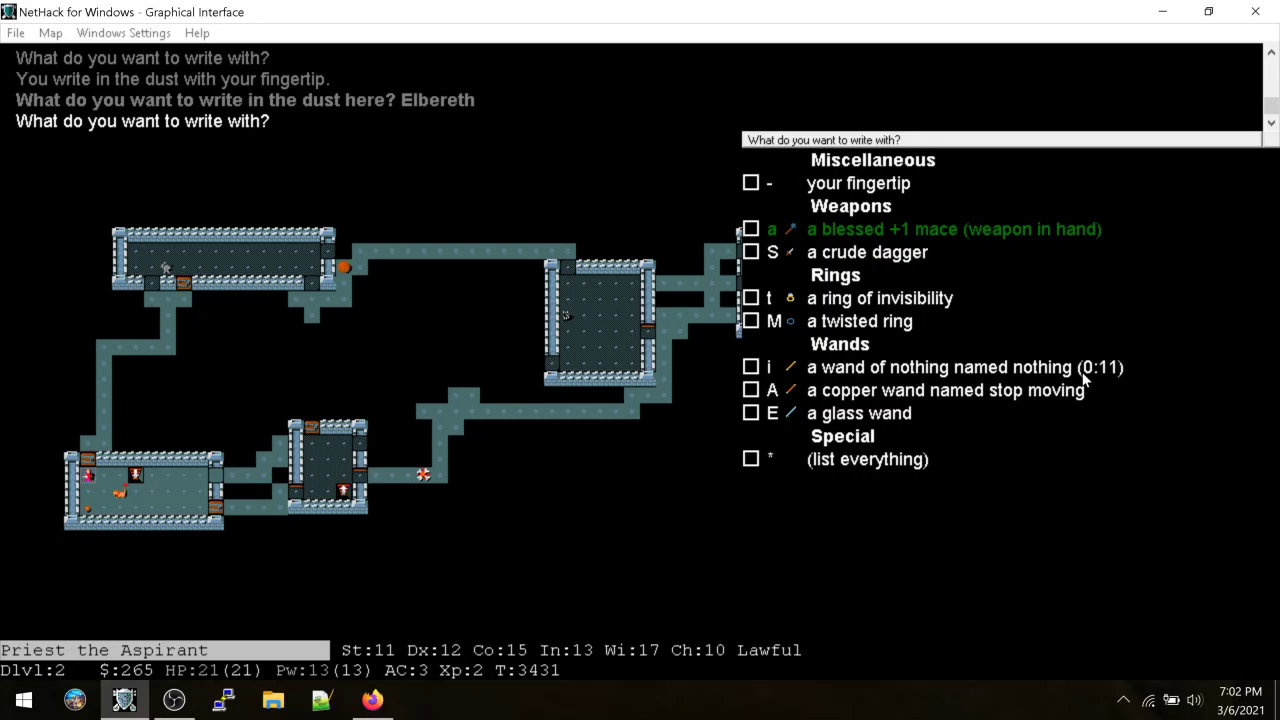
type("E")
type("sdtfgsdf")
key("Return")
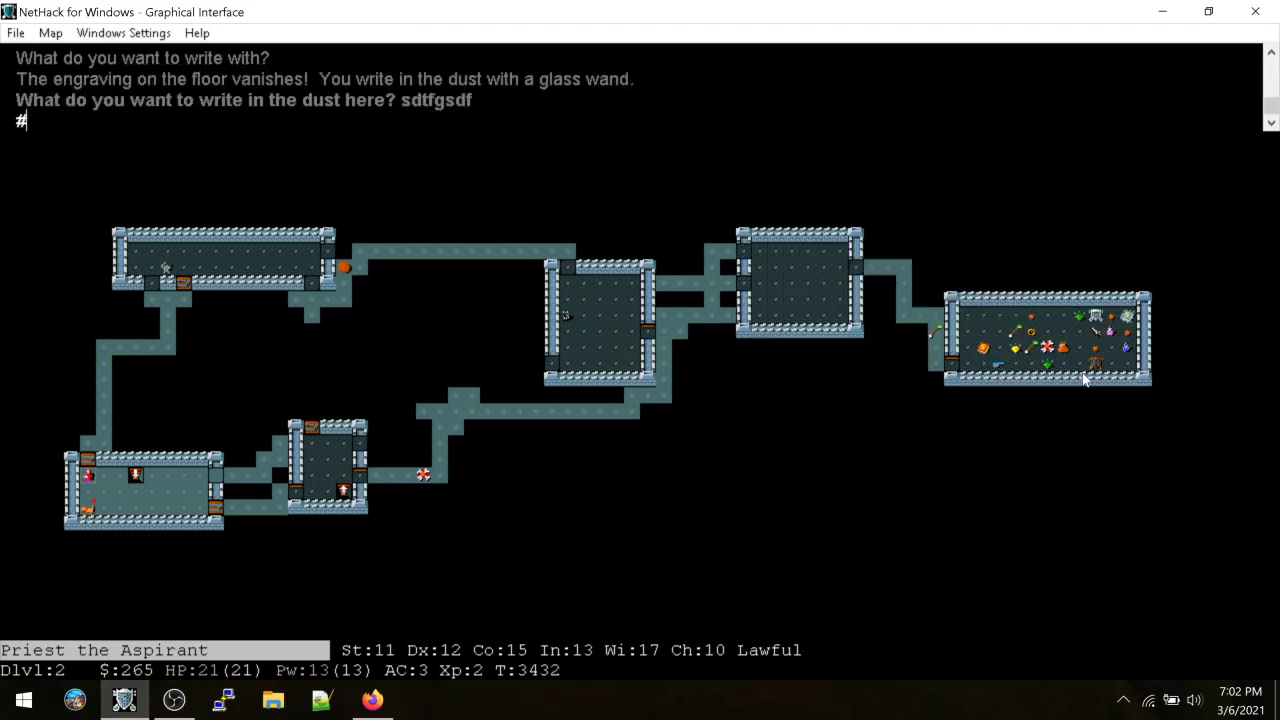
type("#name")
key("Return")
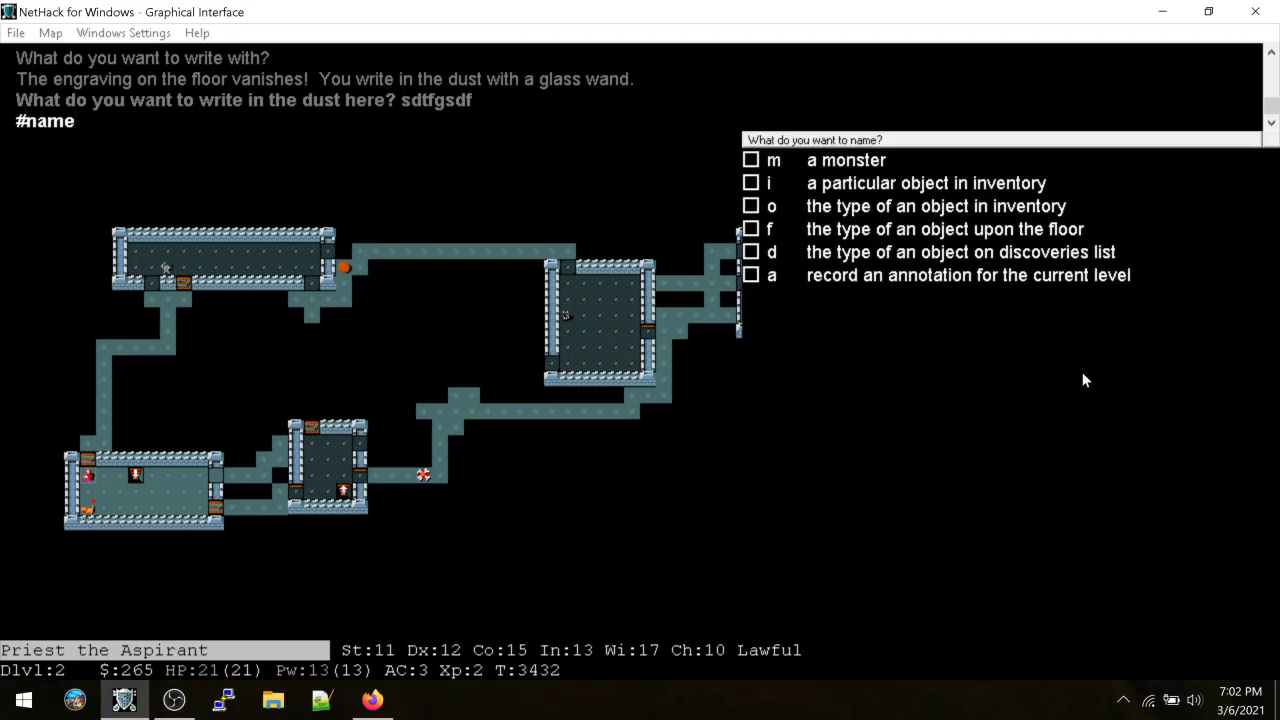
key("i")
type("E")
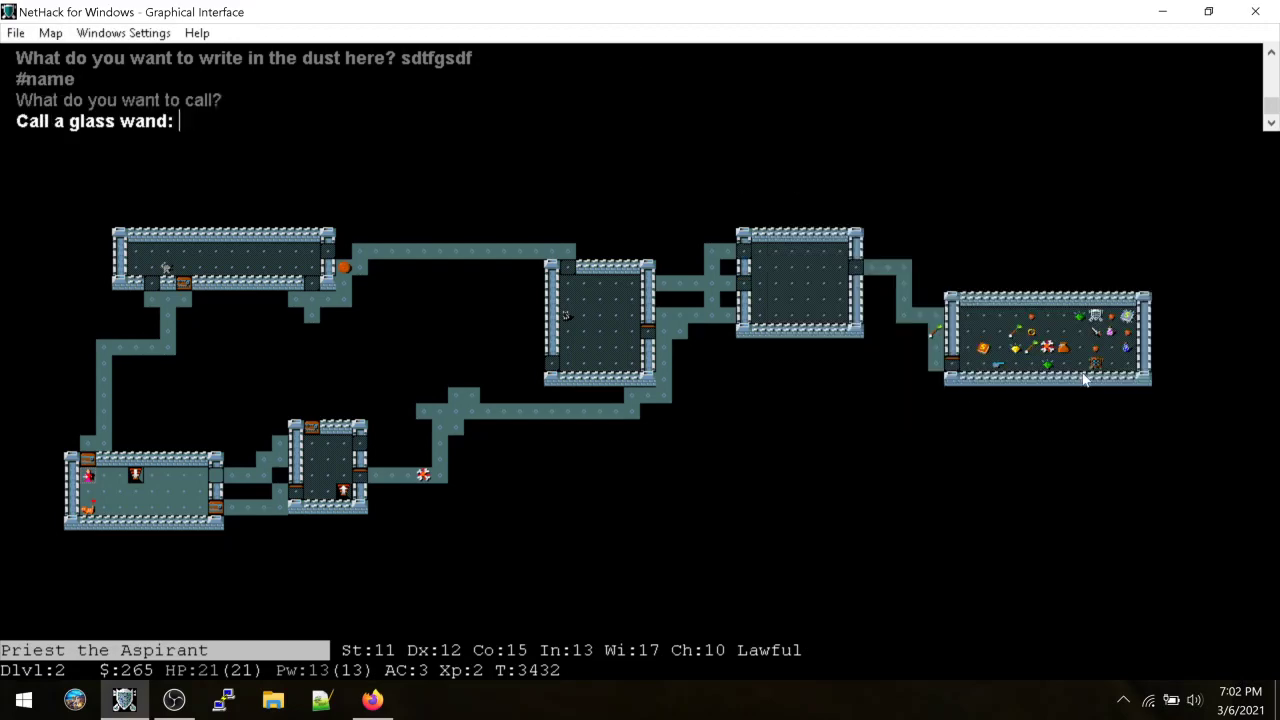
type("nothing yet")
key("Return")
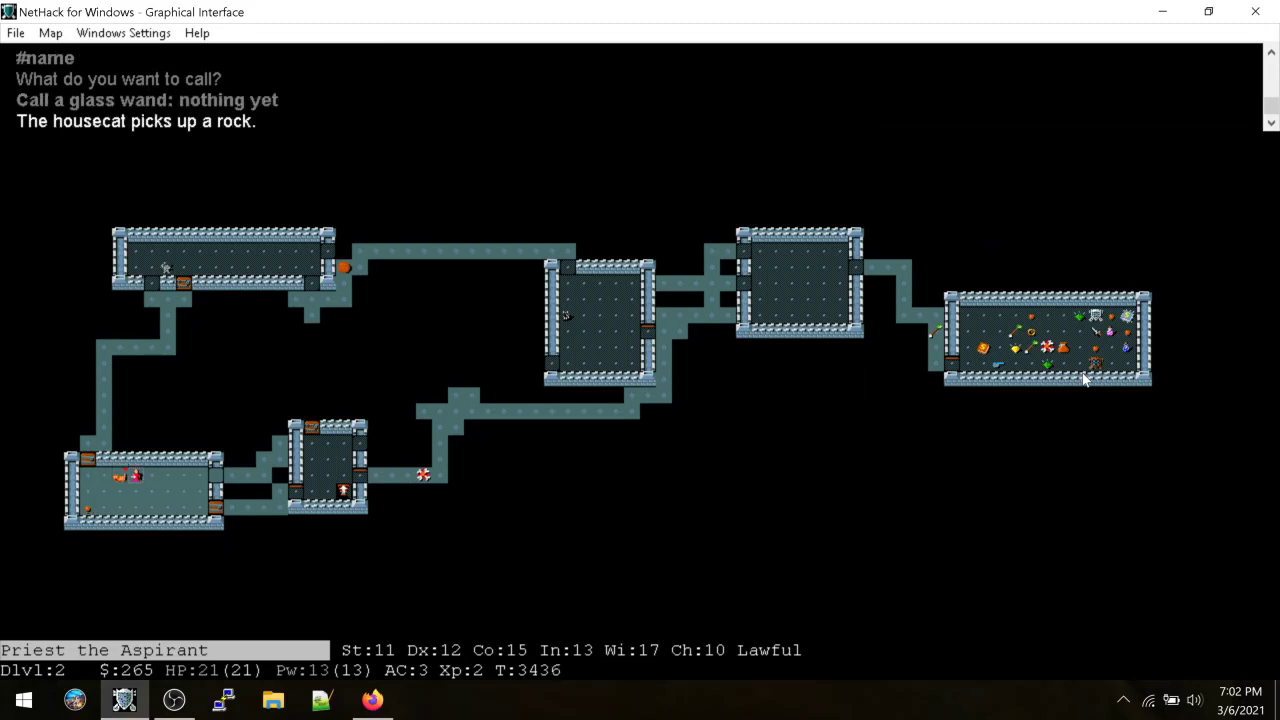
Try casting spells b and a, then descend the stairs to dungeon level 3
key("Z")
key("b")
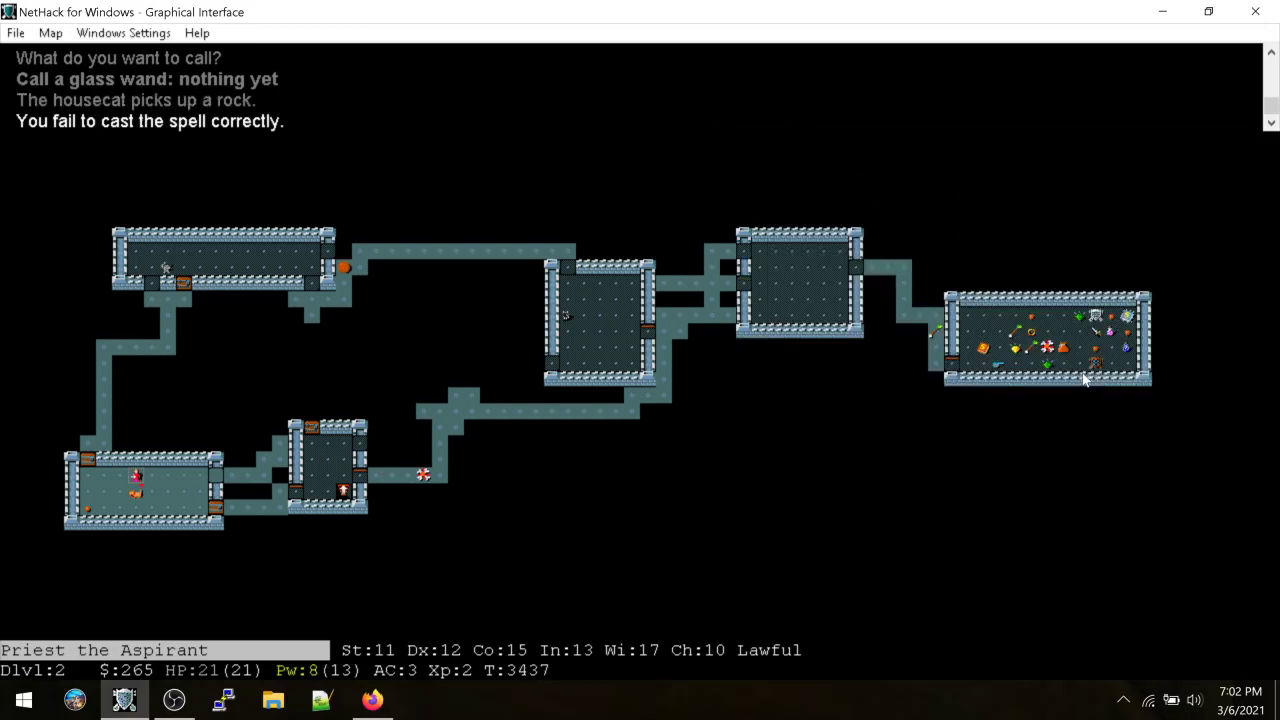
key("Z")
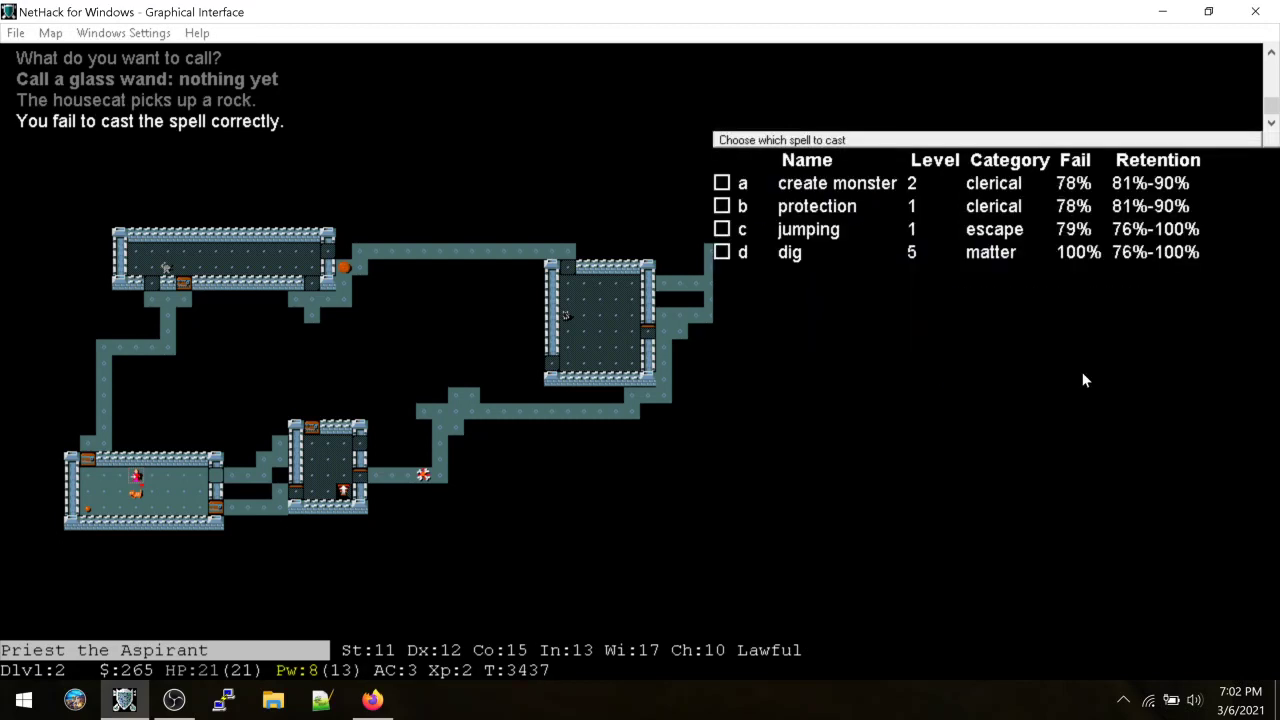
key("a")
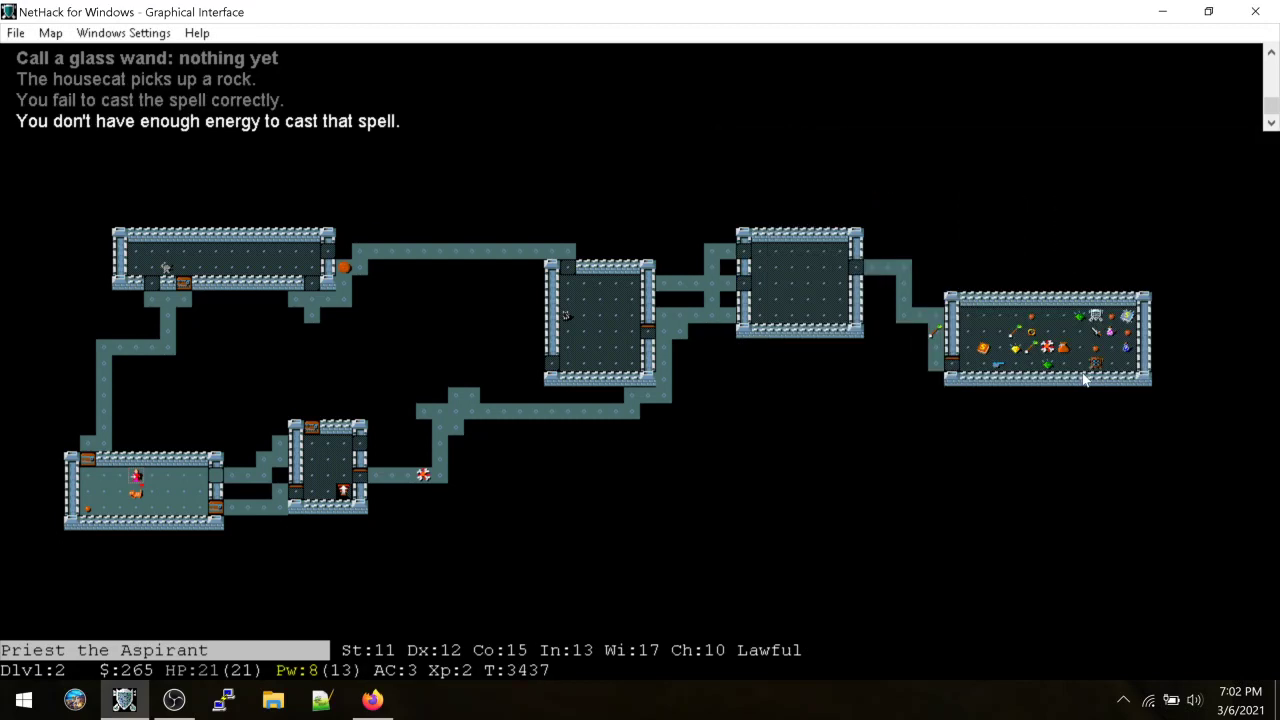
key("greater")
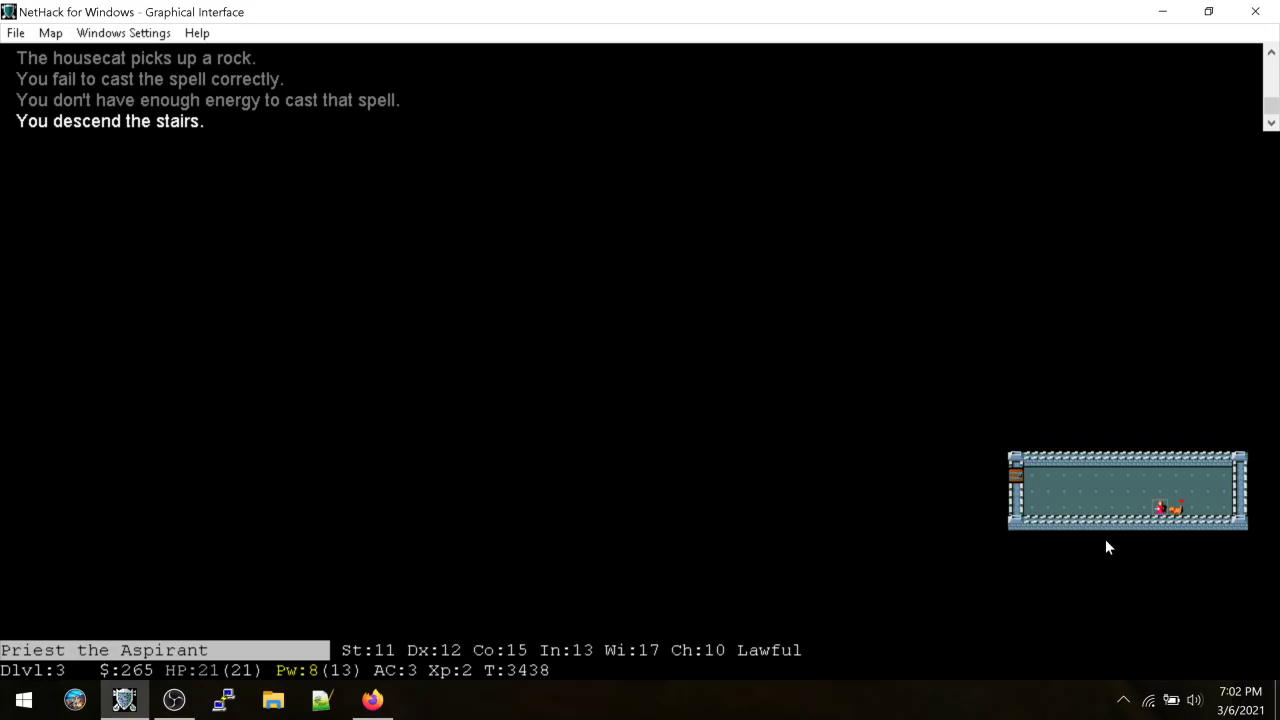
Review the inventory and the discoveries list, then return to the map
key("i")
scroll(1076, 449, "down", 3)
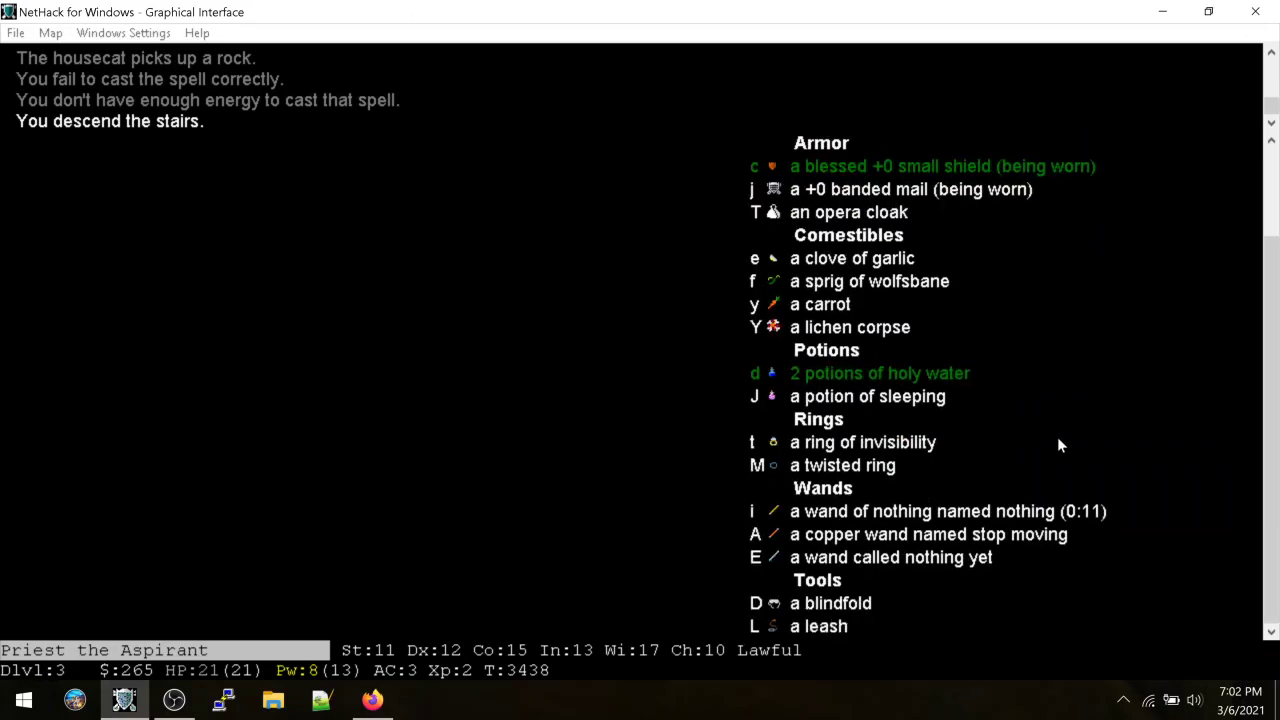
key("Escape")
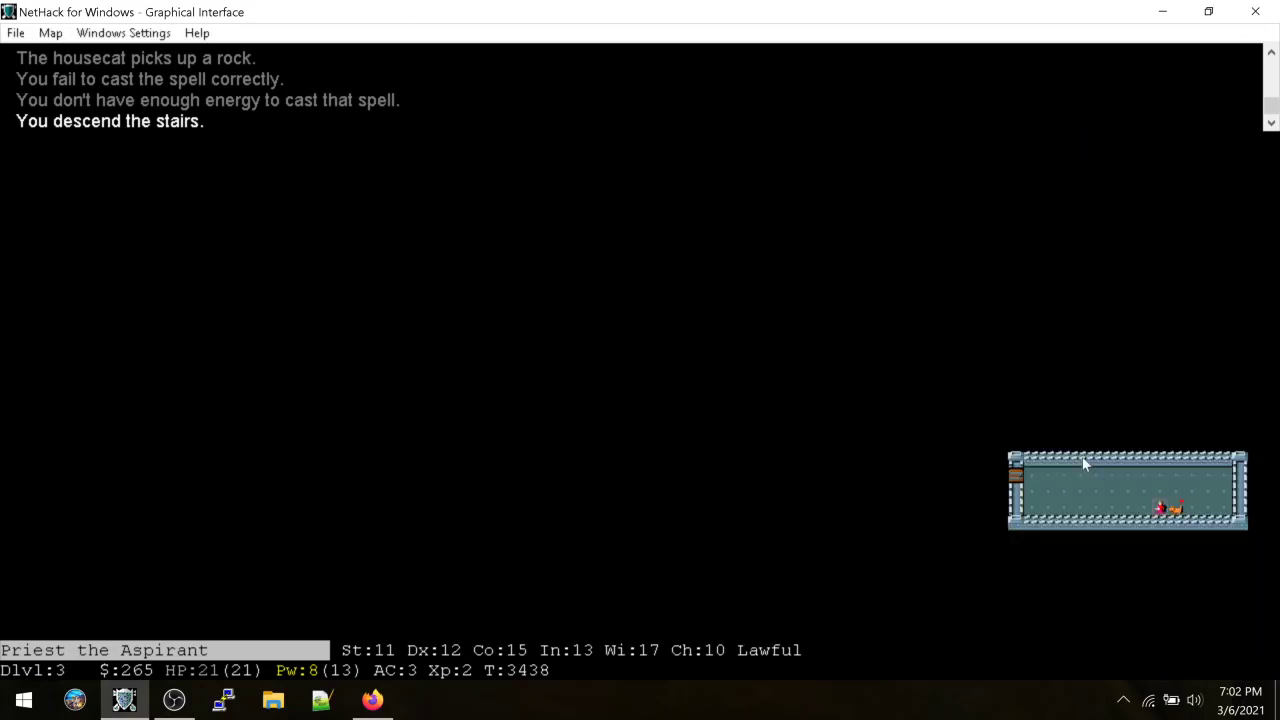
key("backslash")
scroll(1000, 380, "down", 2)
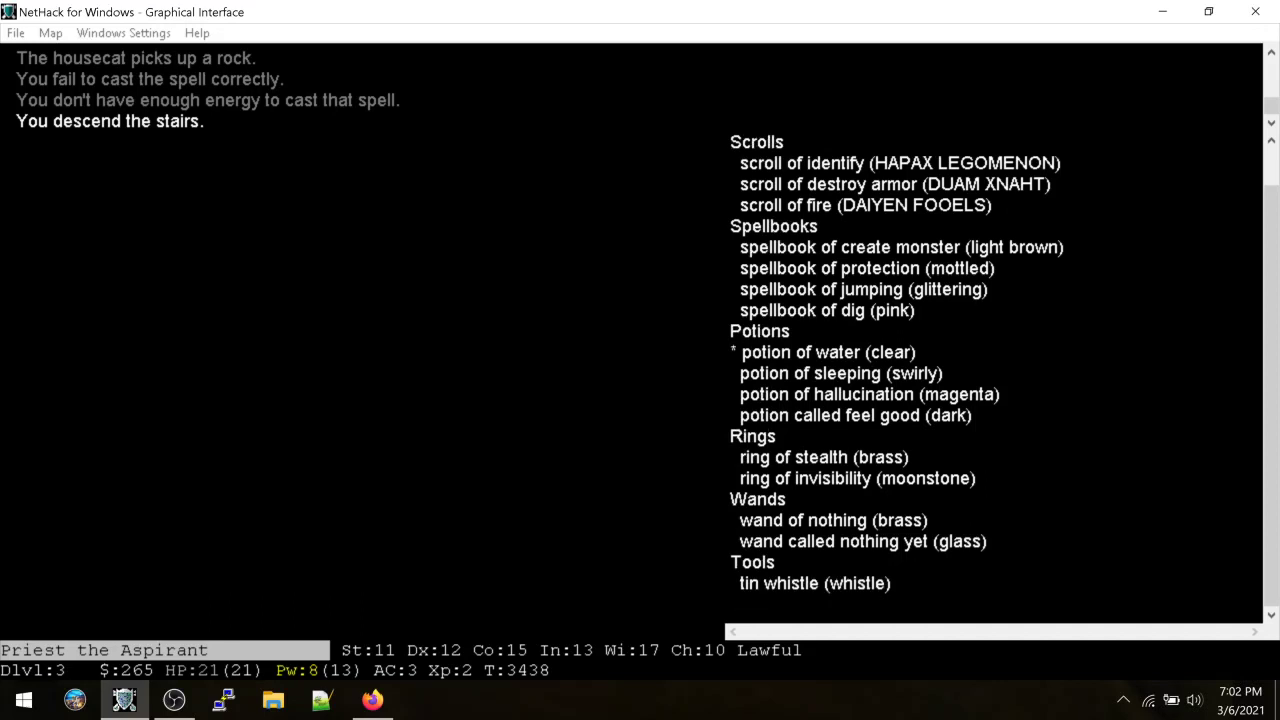
key("Escape")
key("i")
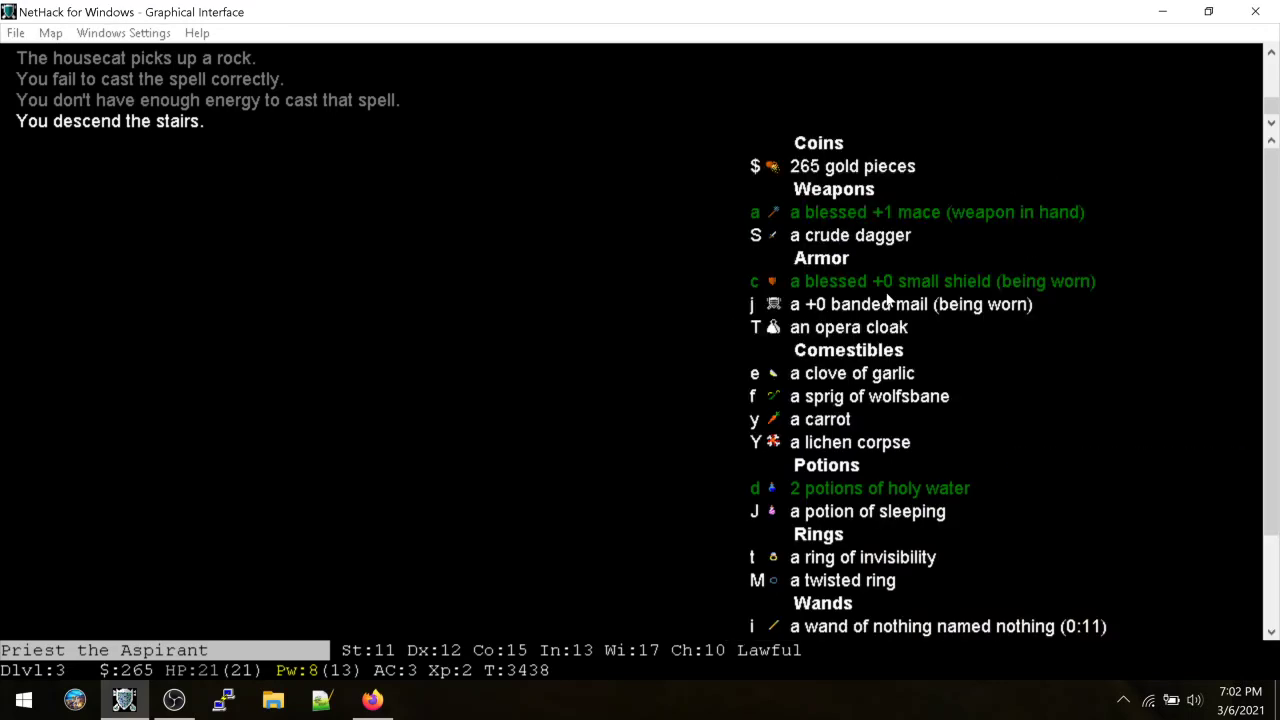
key("Escape")
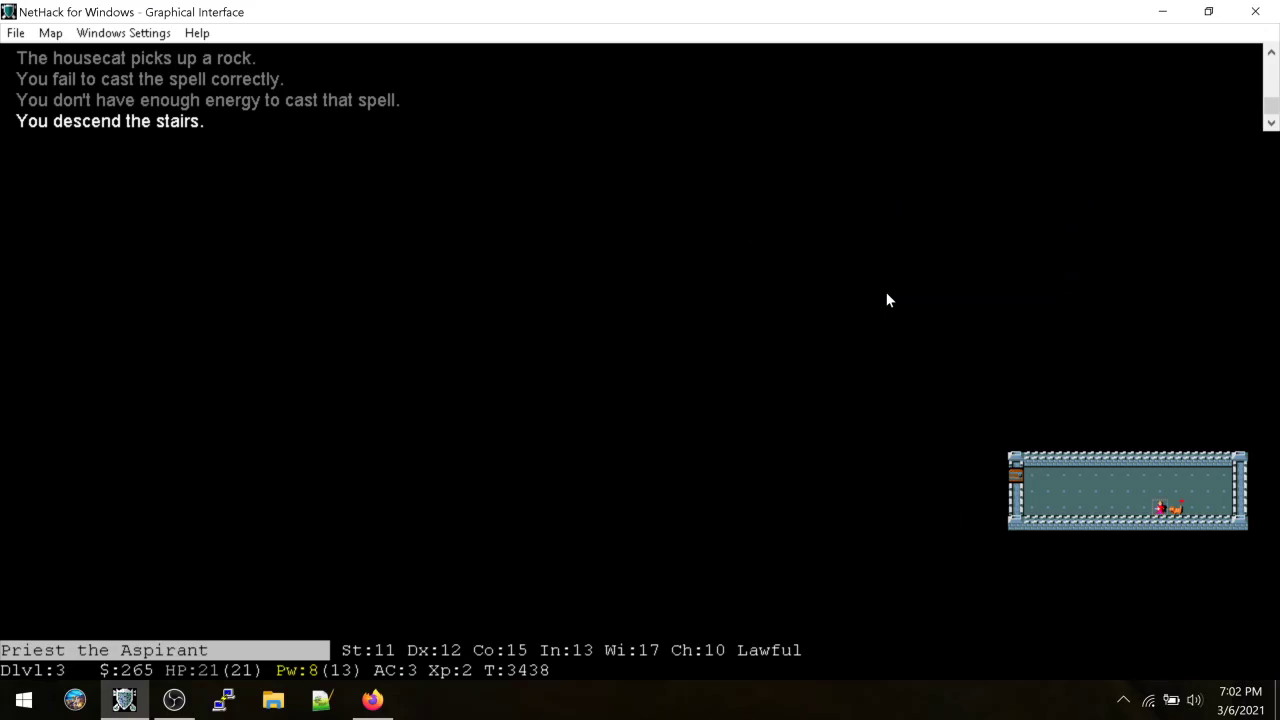